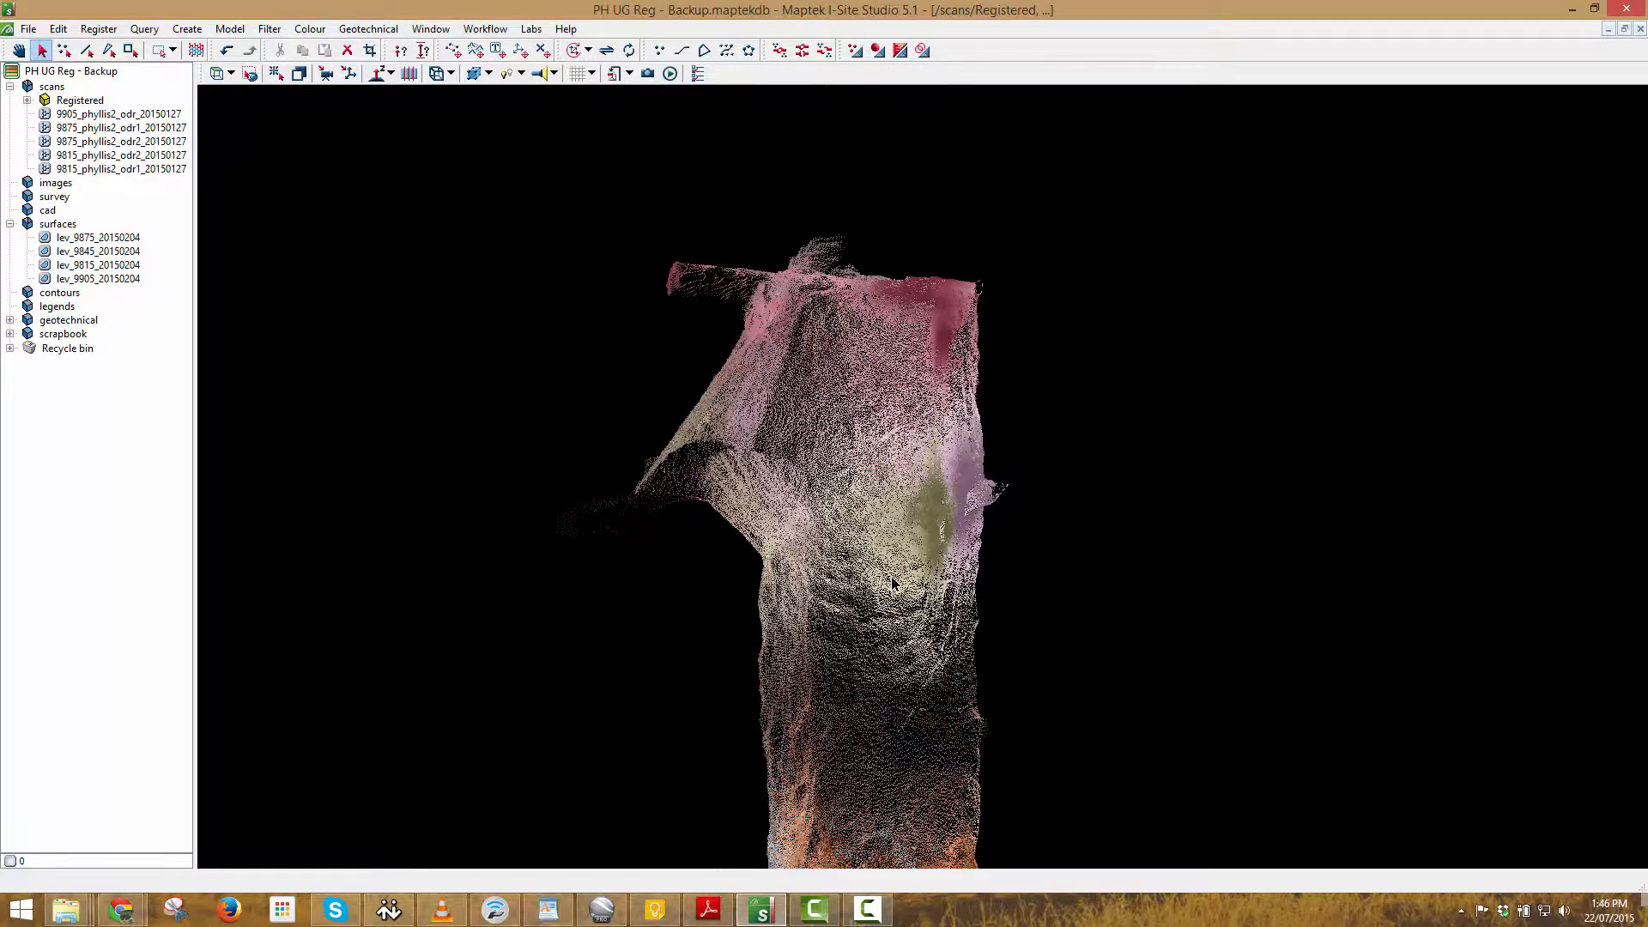
Isolate the 9905_phyllis2_odr_20150127 scan at the top of the registered stope scans, hiding all the others.
middle_drag(893, 583, 901, 129)
click(899, 159)
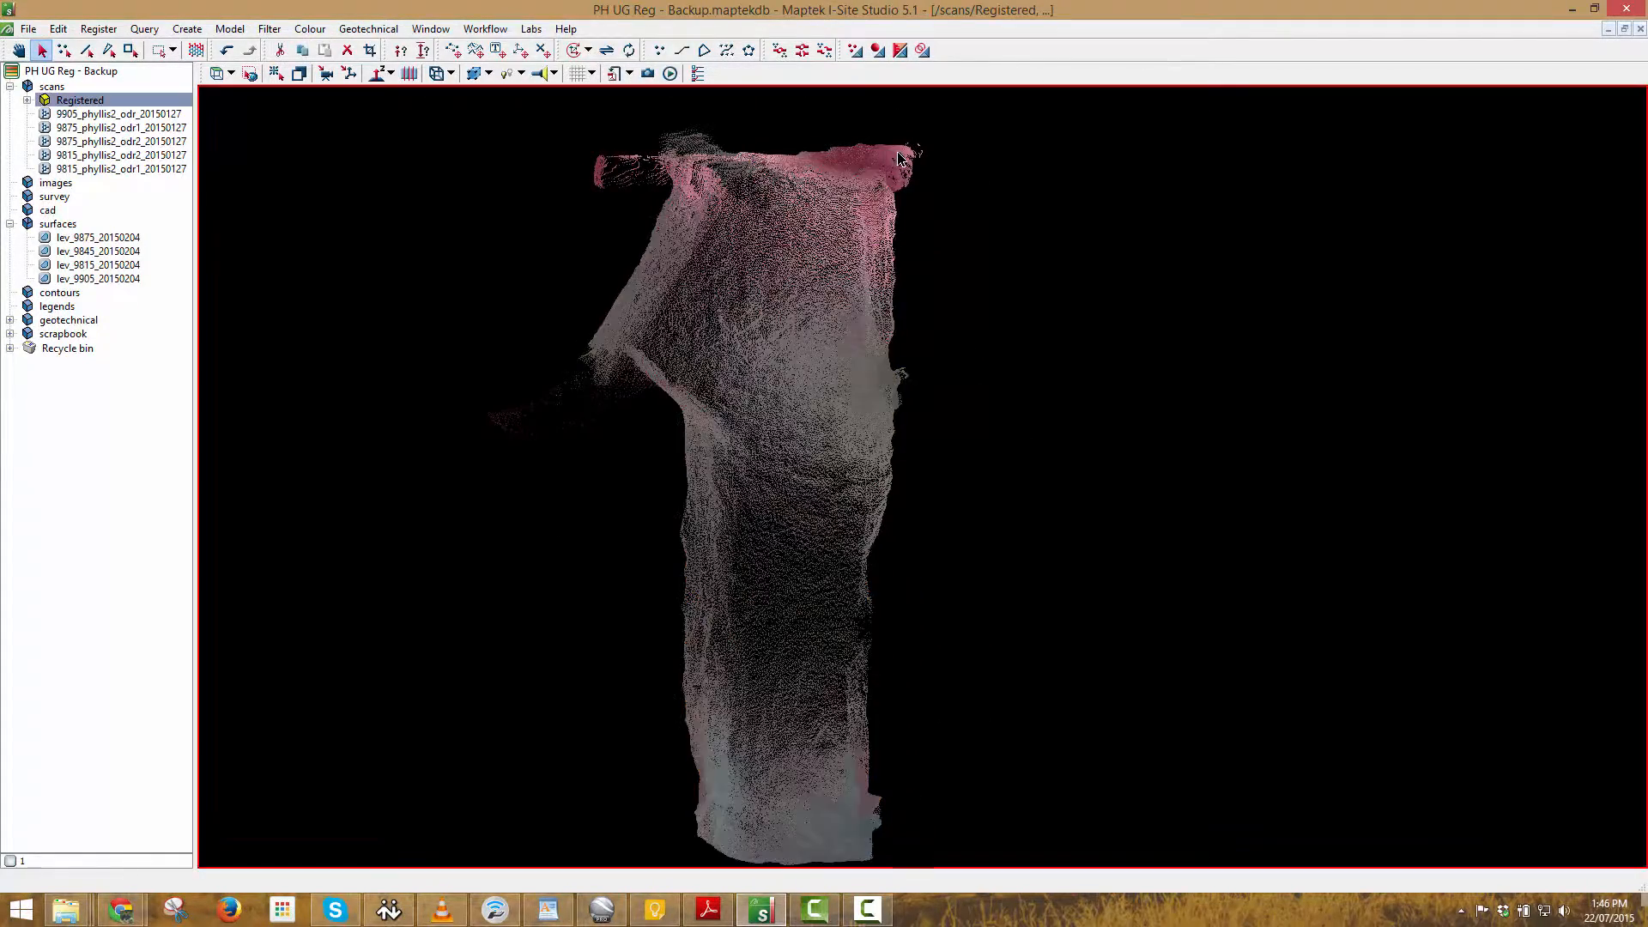
right_click(896, 154)
click(968, 220)
Create a closed-solid spherical triangulation of the 9905 scan, trimming long triangles at a maximum edge length of 10 m.
middle_drag(996, 263, 882, 268)
click(877, 51)
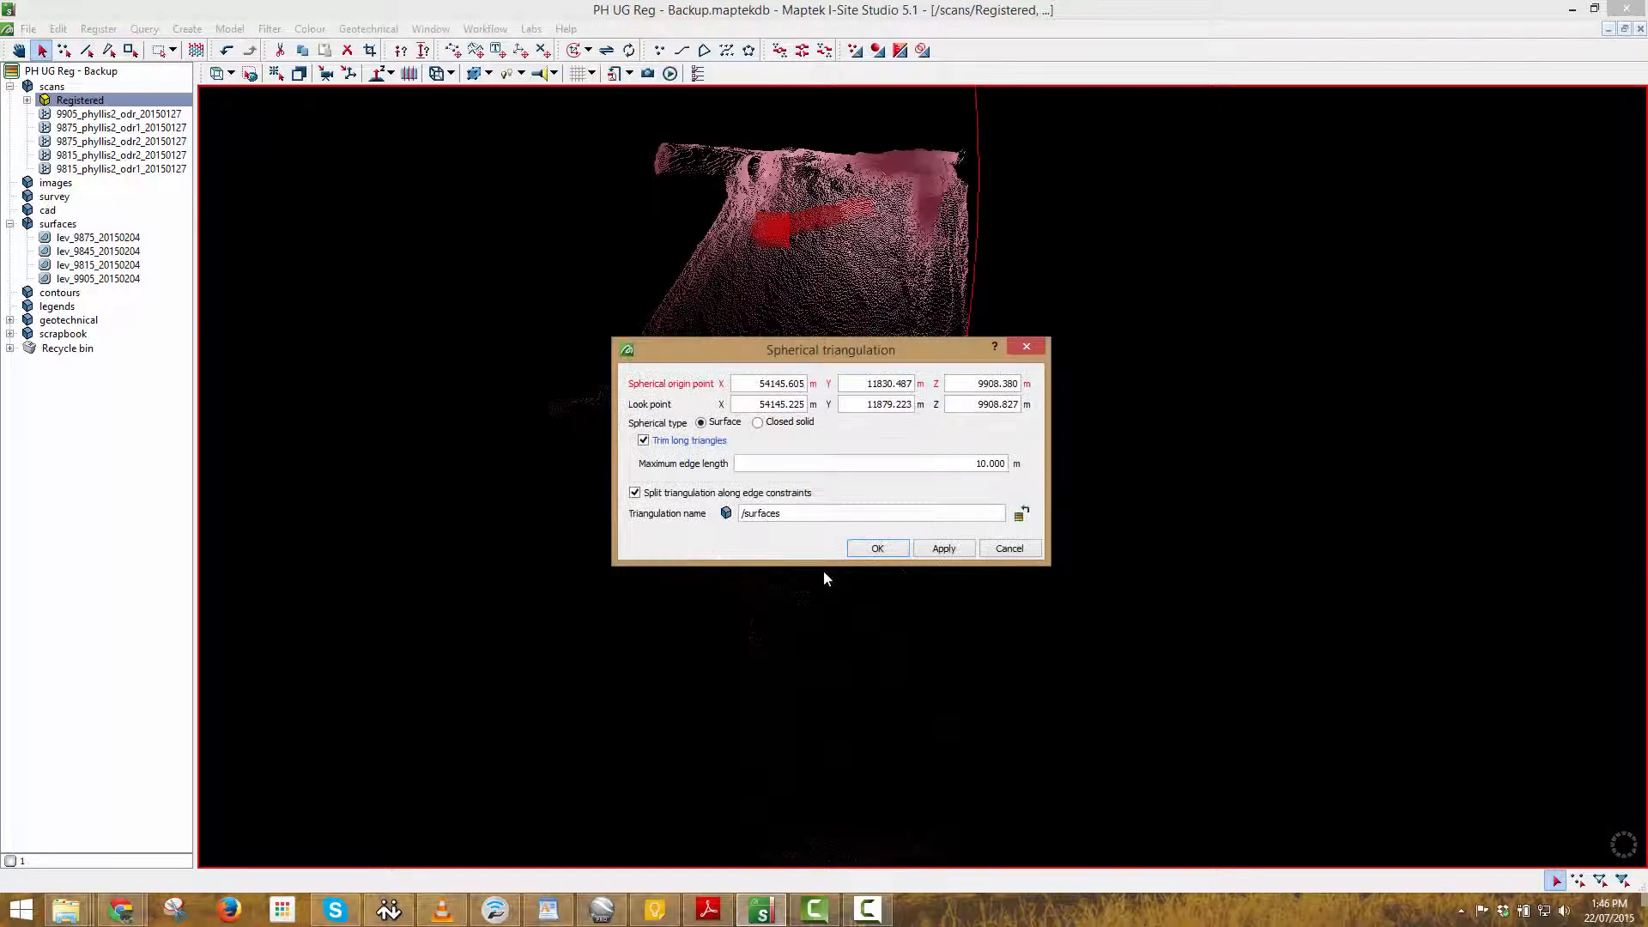
click(771, 422)
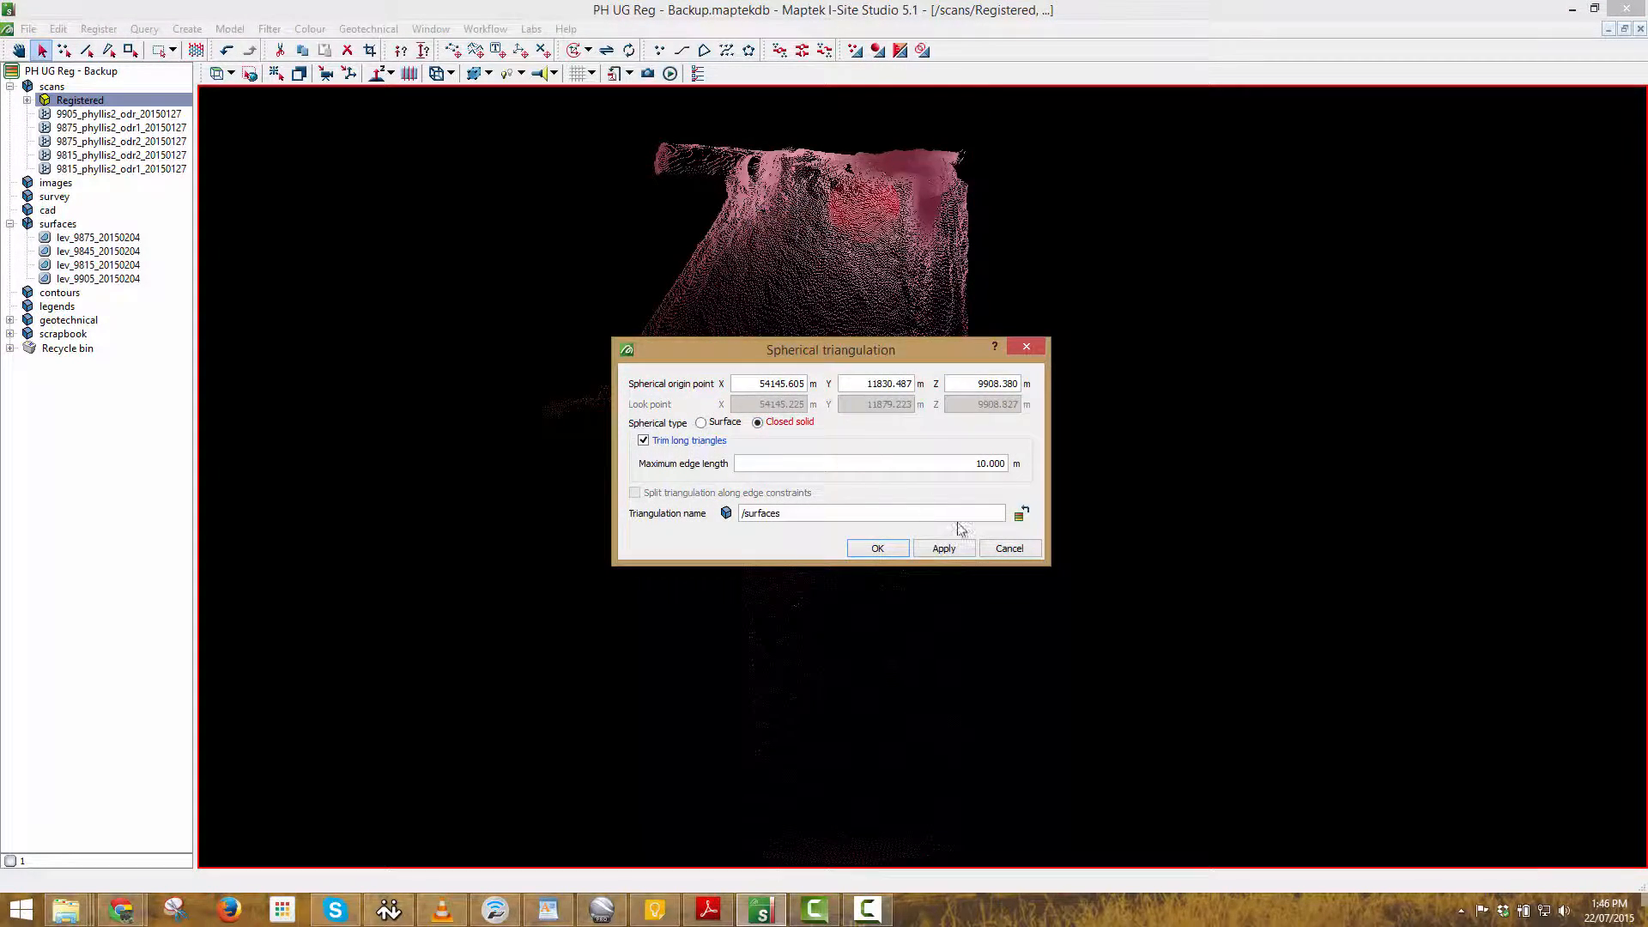
click(877, 549)
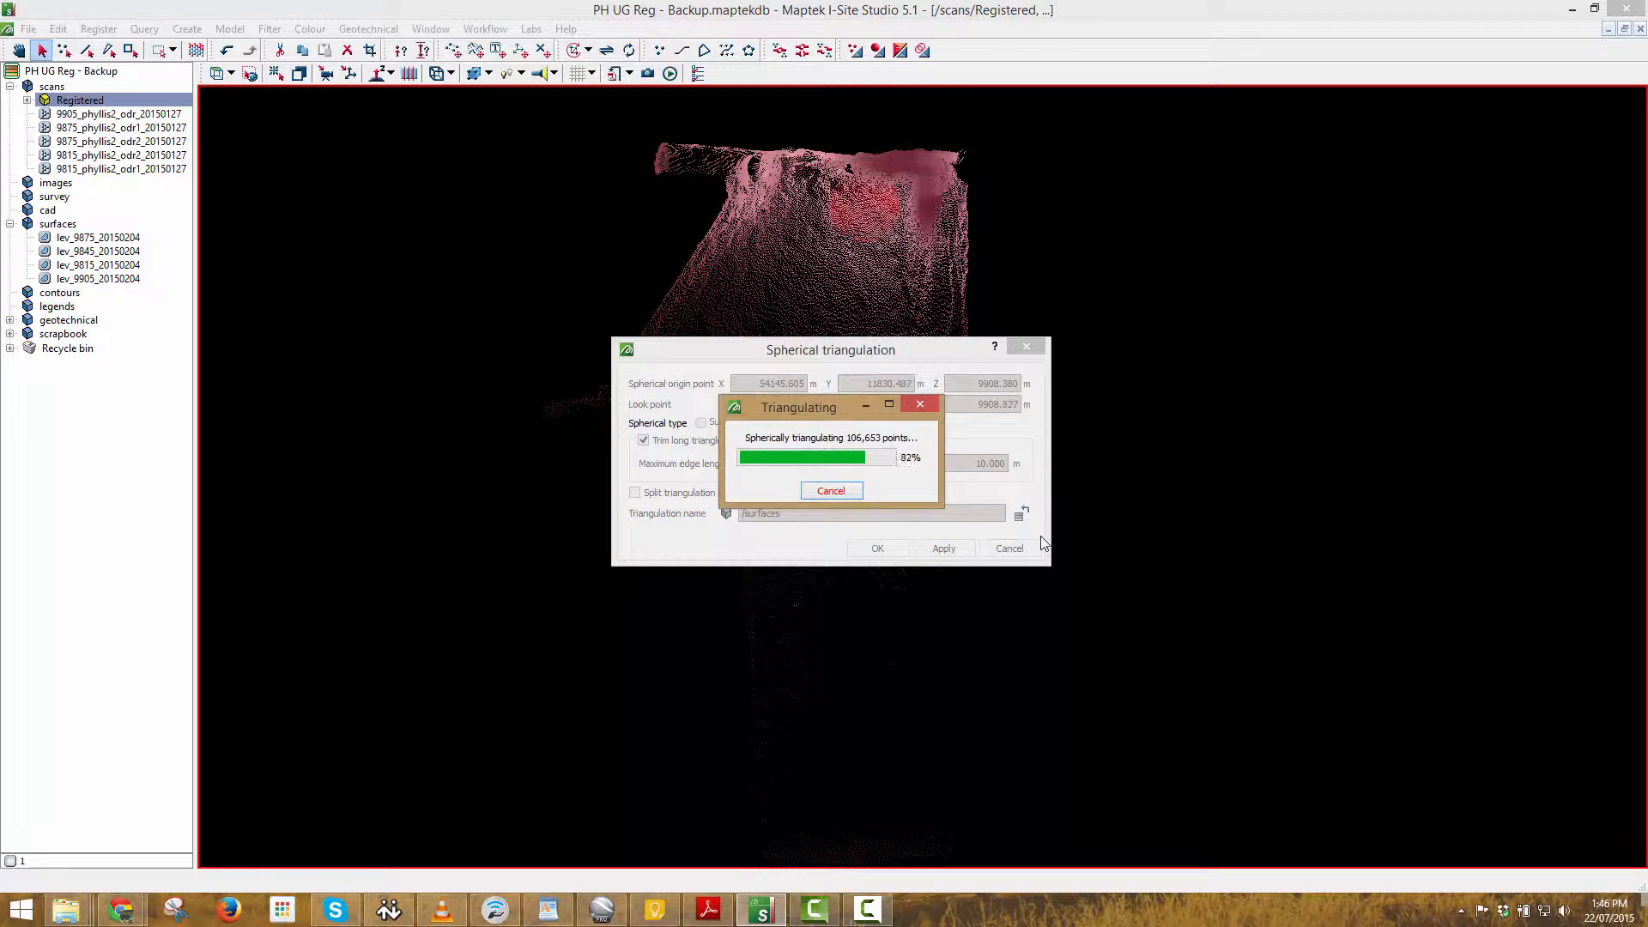
Show only the spherical triangulation of the 9905 scan and inspect its surface from all sides down to the base.
drag(62, 293, 508, 410)
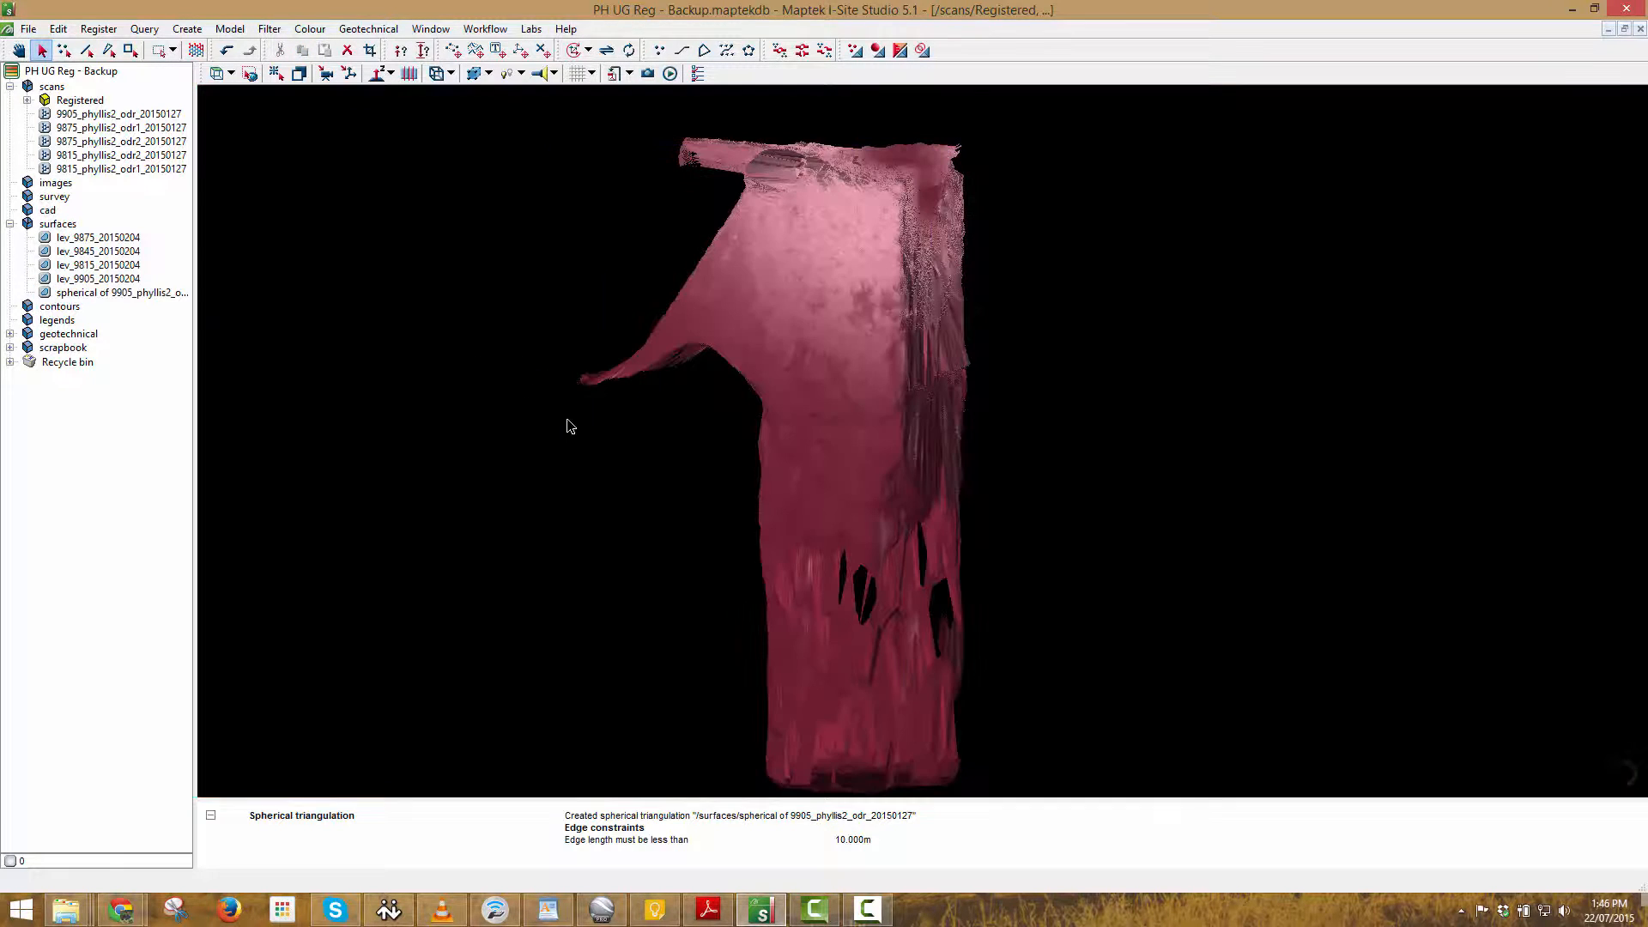
right_click(937, 532)
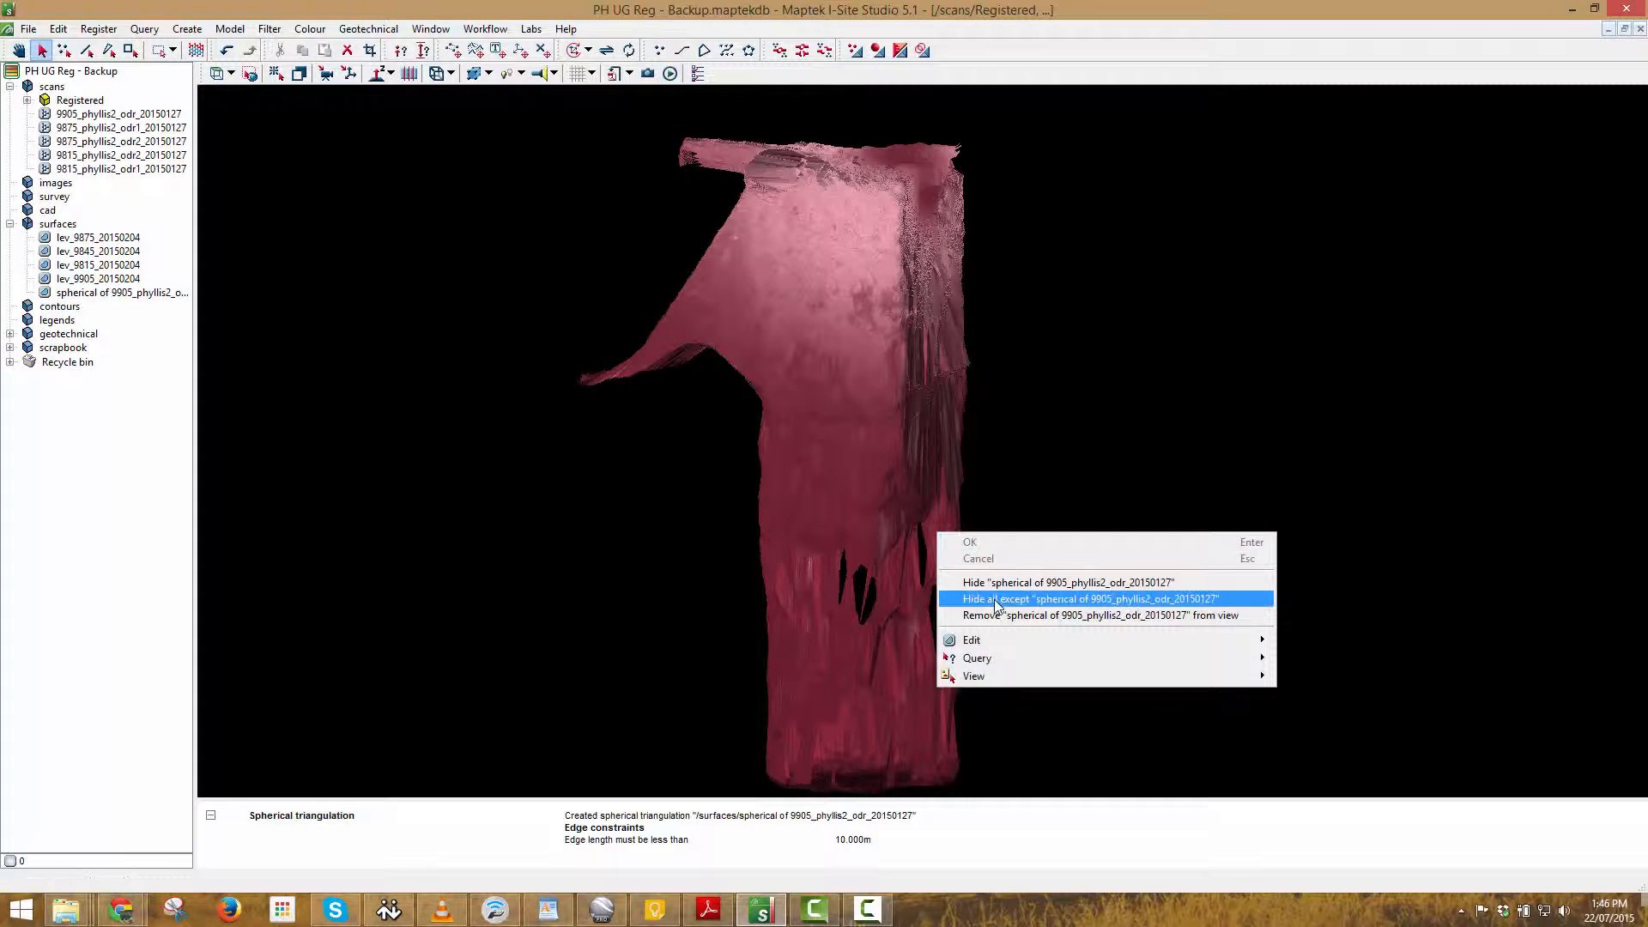
click(1004, 601)
right_drag(1109, 546, 1276, 525)
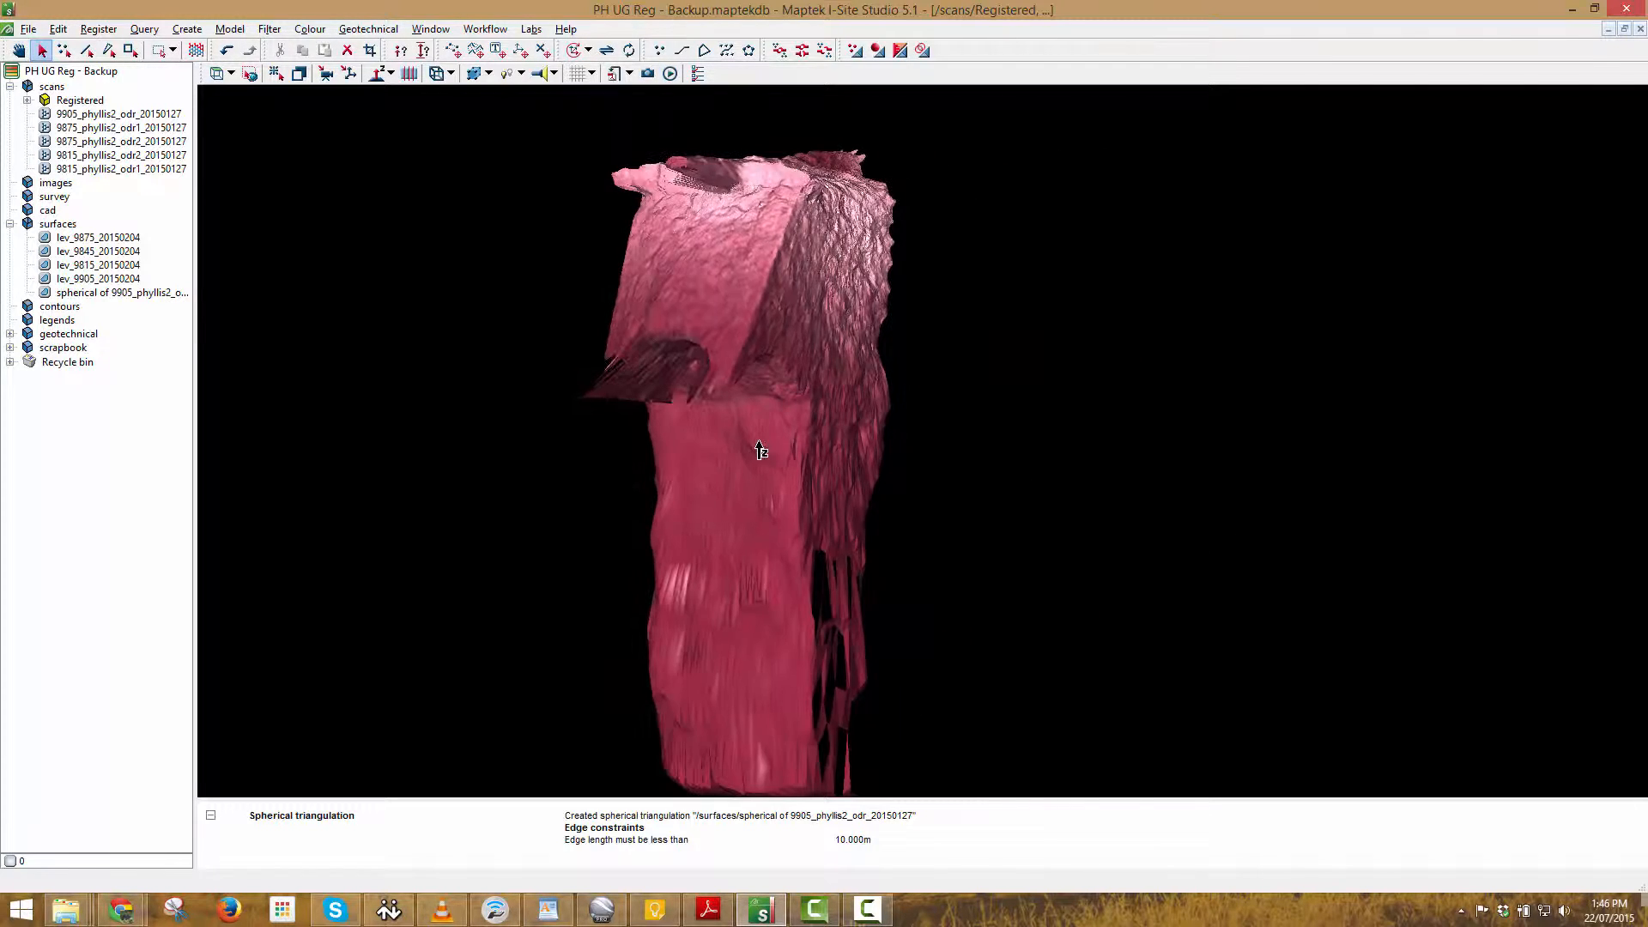
right_drag(754, 446, 1066, 284)
right_drag(1198, 396, 849, 441)
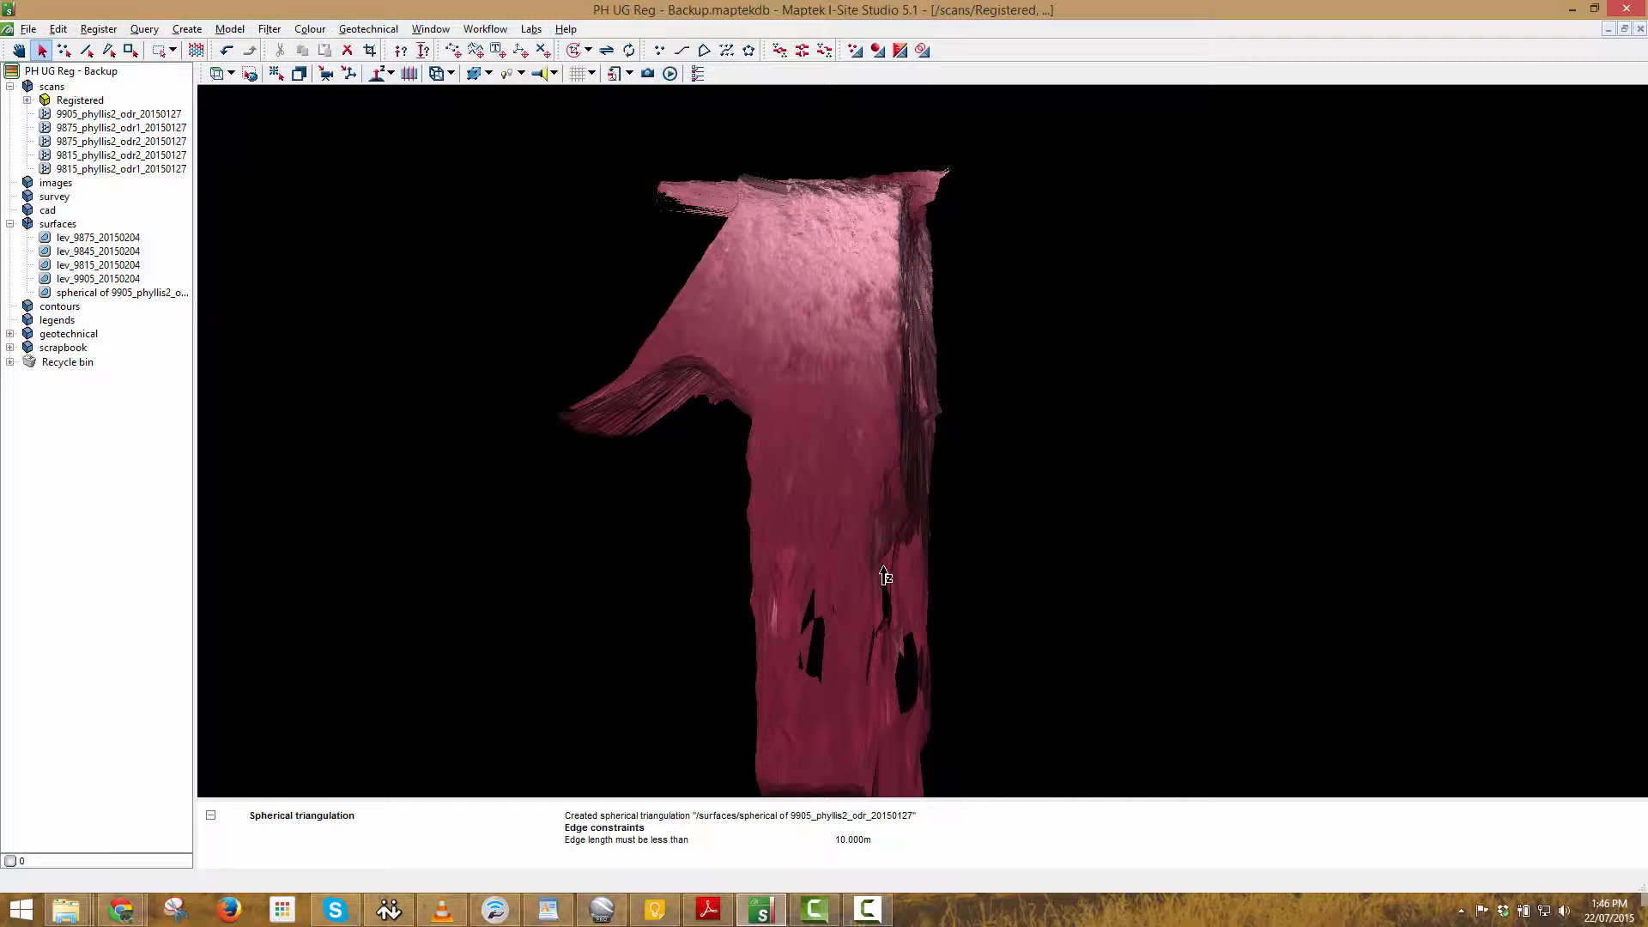
middle_drag(885, 574, 857, 429)
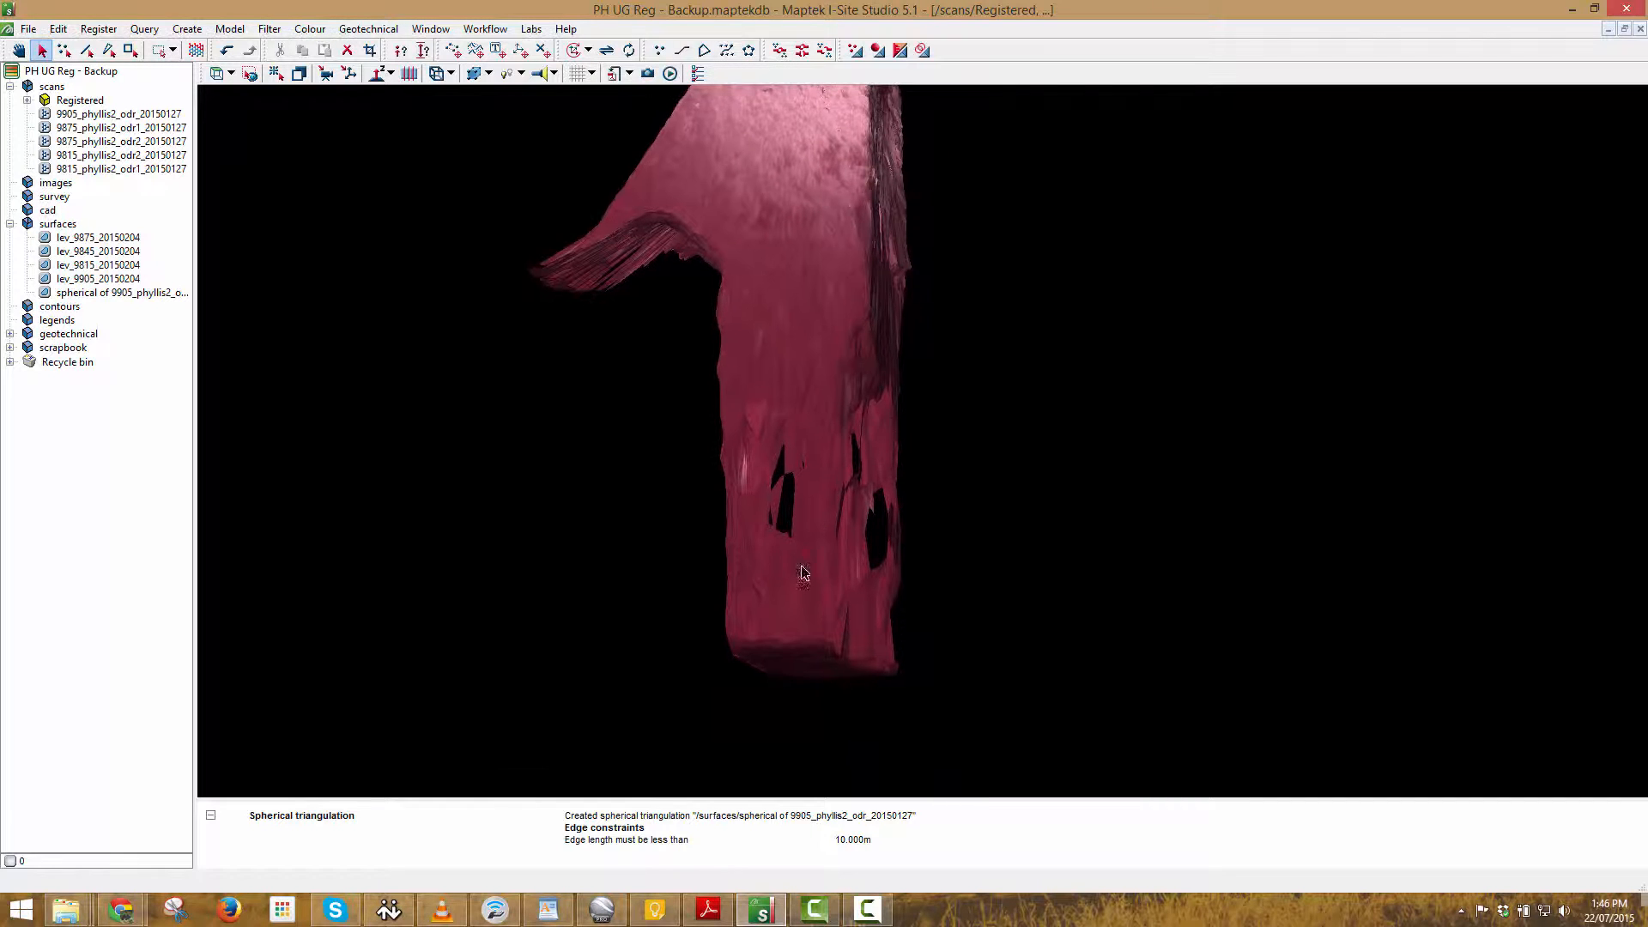
Hide the spherical triangulation and bring the full set of Registered scans back into view down to the stope base.
right_click(800, 248)
click(811, 296)
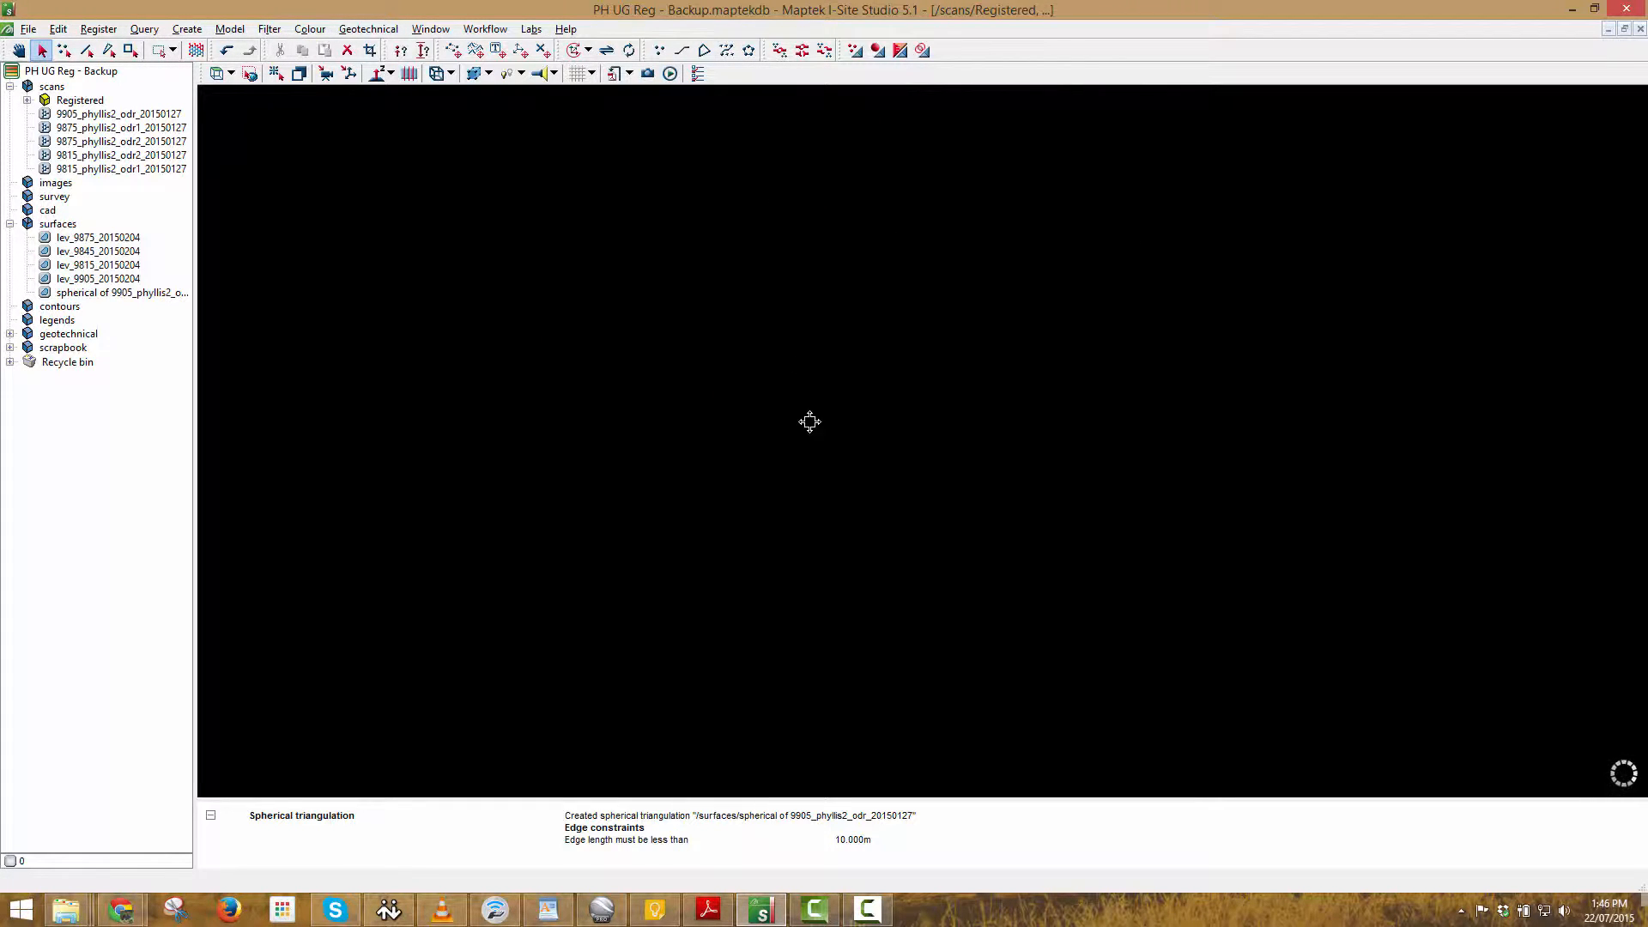
drag(81, 100, 917, 219)
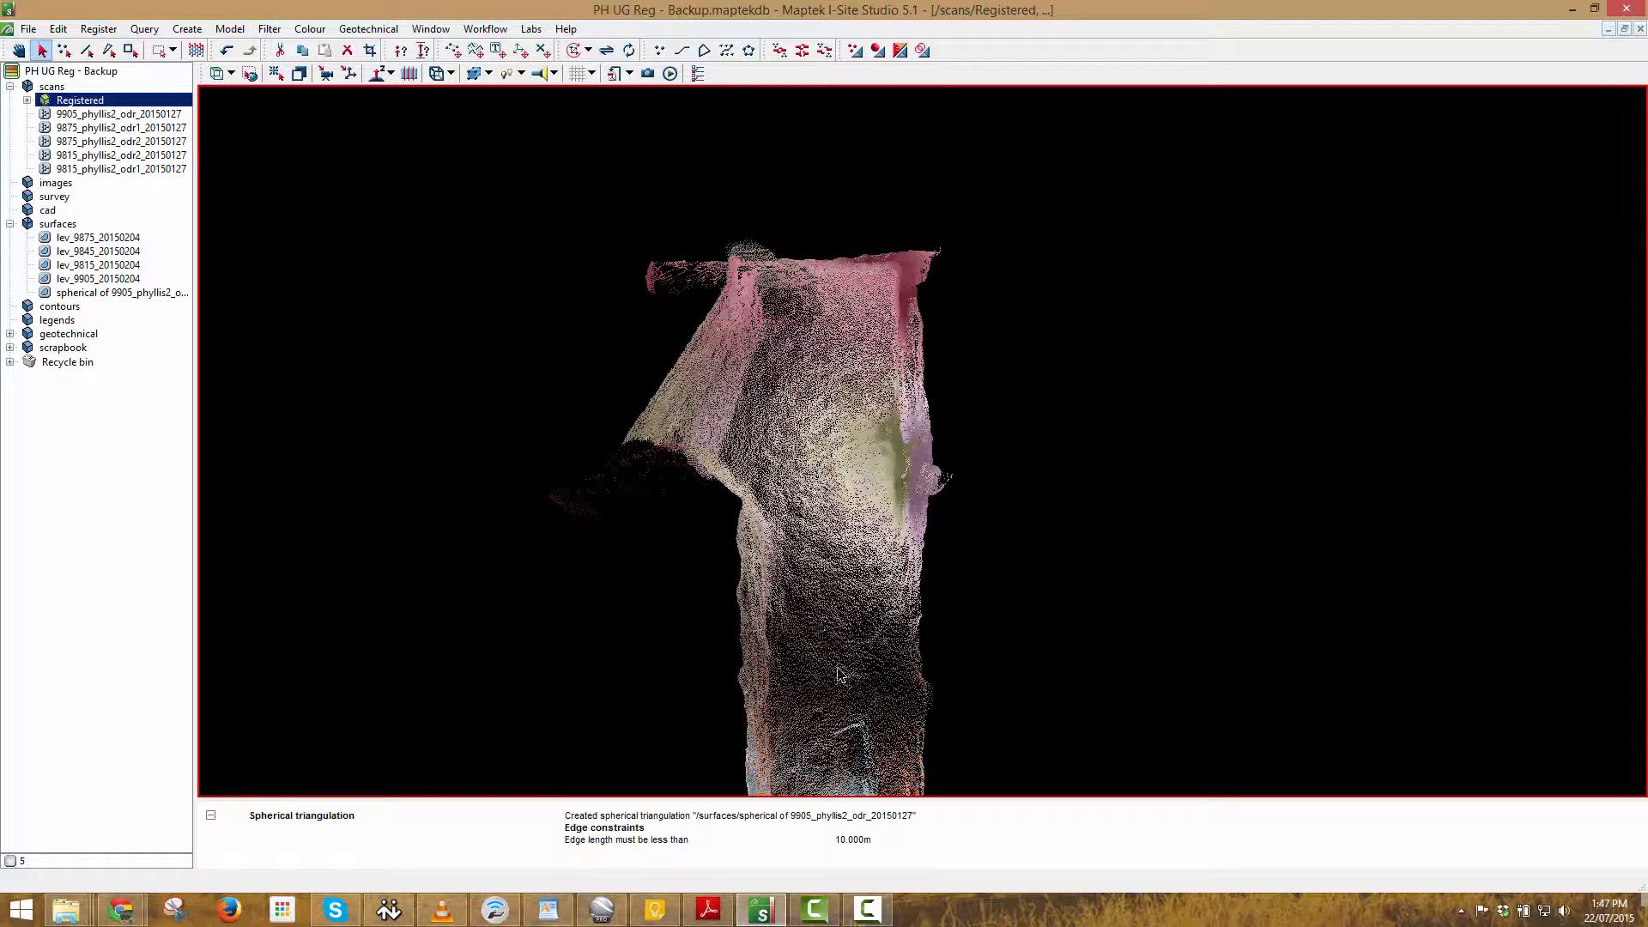
middle_drag(810, 791, 805, 442)
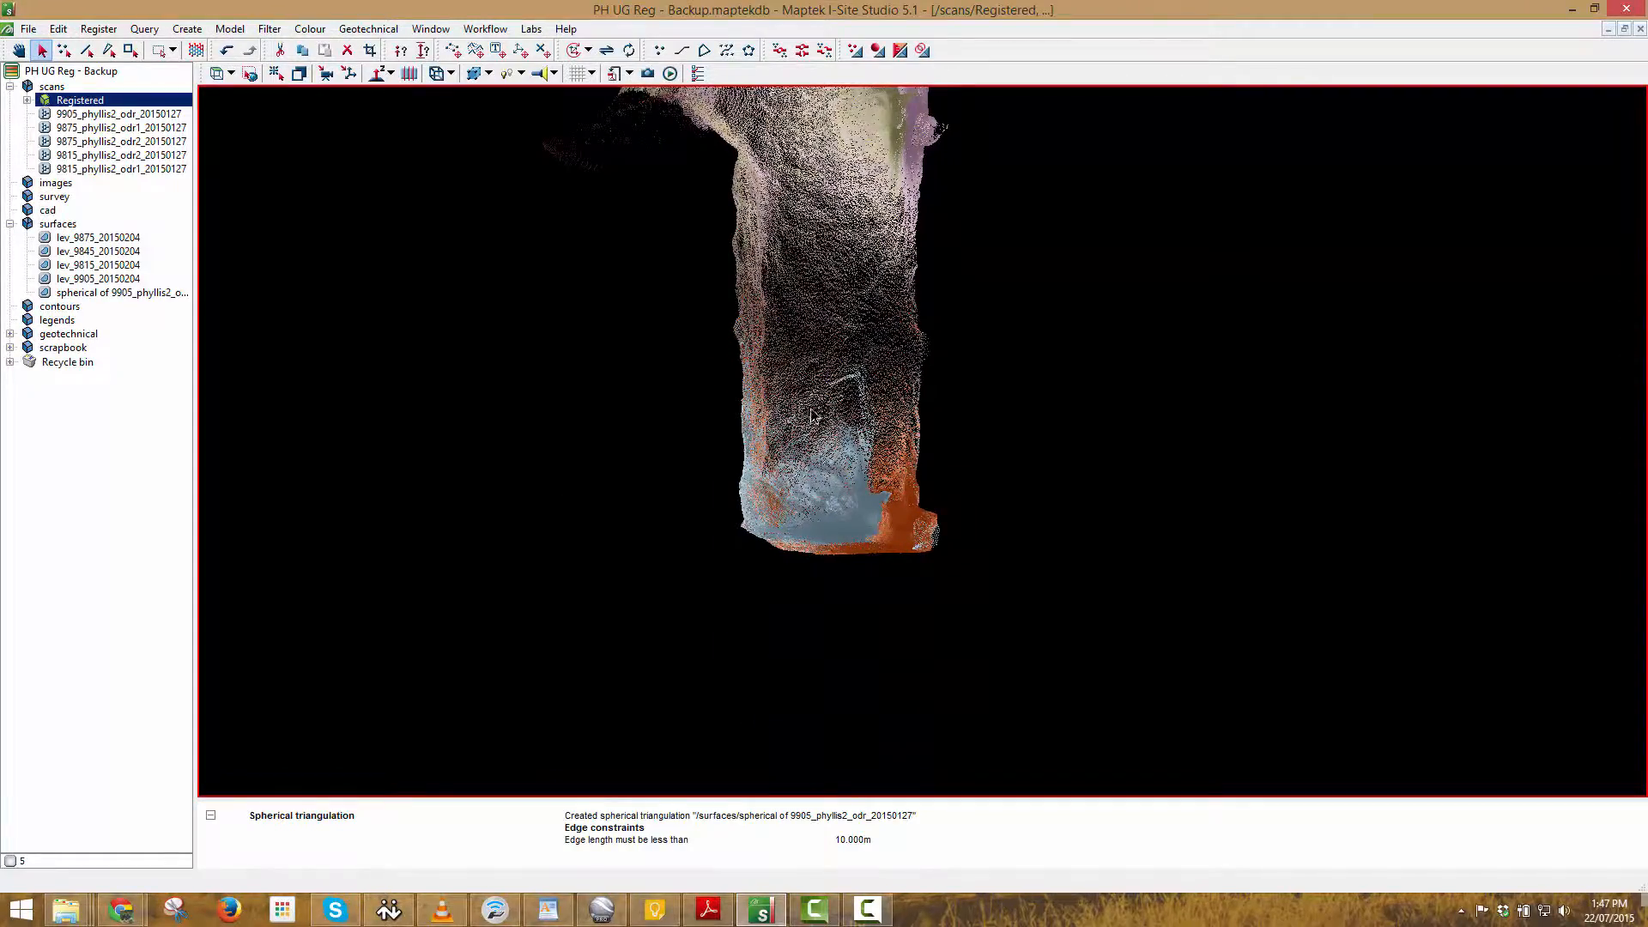
Select a thin horizontal band of scan points across the upper stope, just below the top drive.
drag(869, 227, 1064, 448)
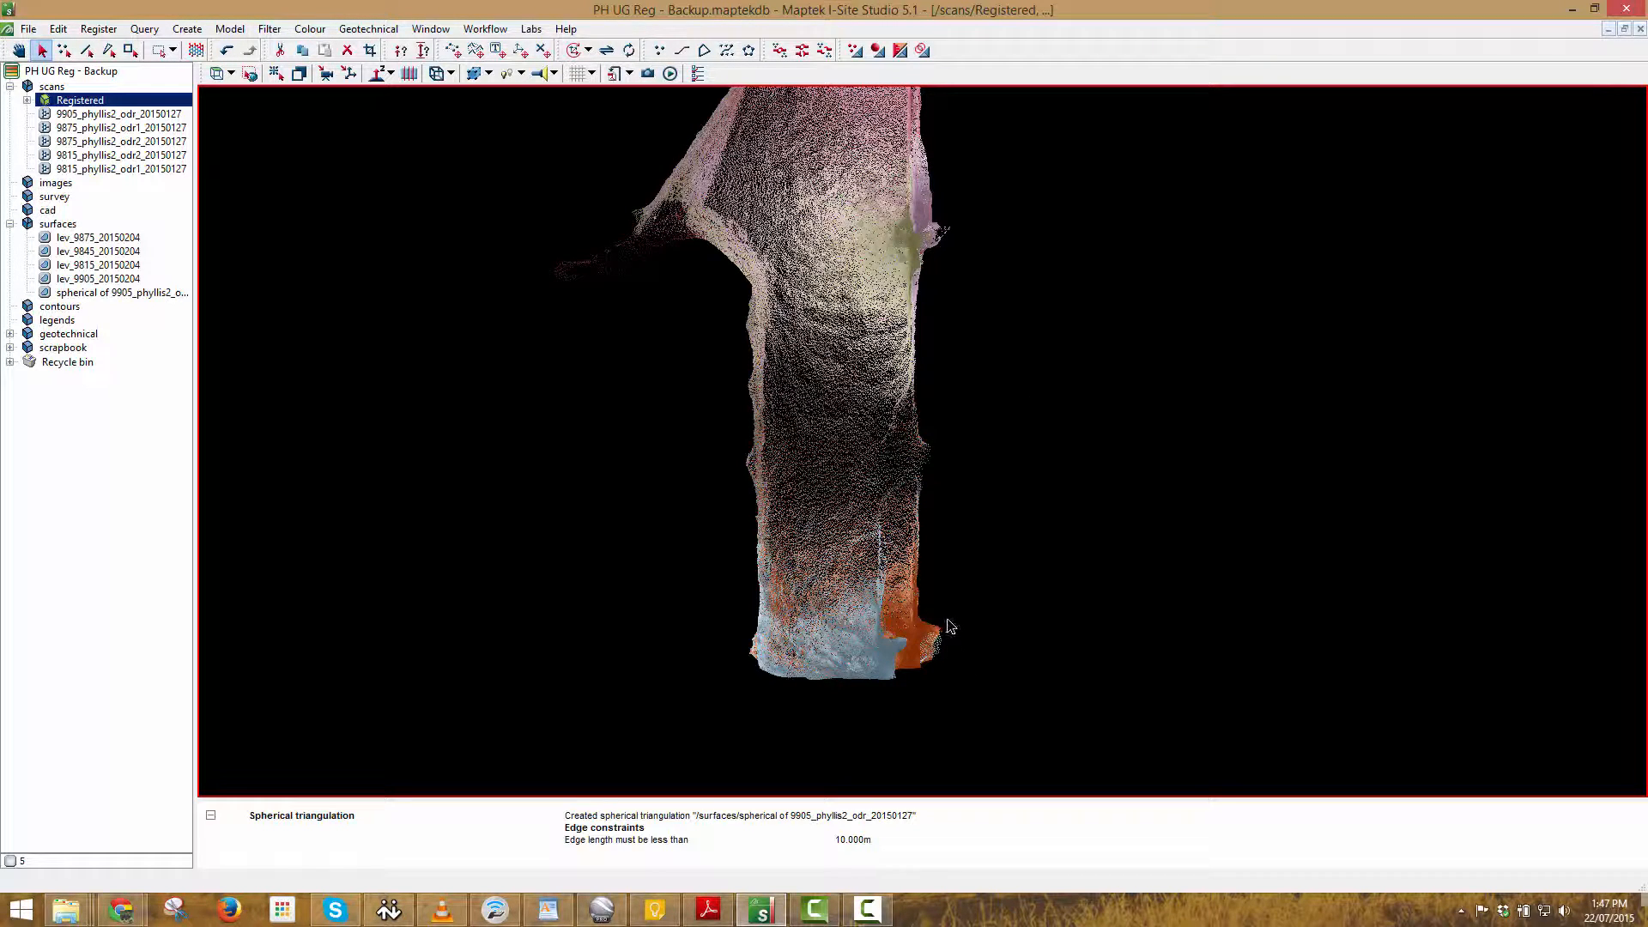
drag(949, 283, 897, 396)
scroll(788, 332, up, 3)
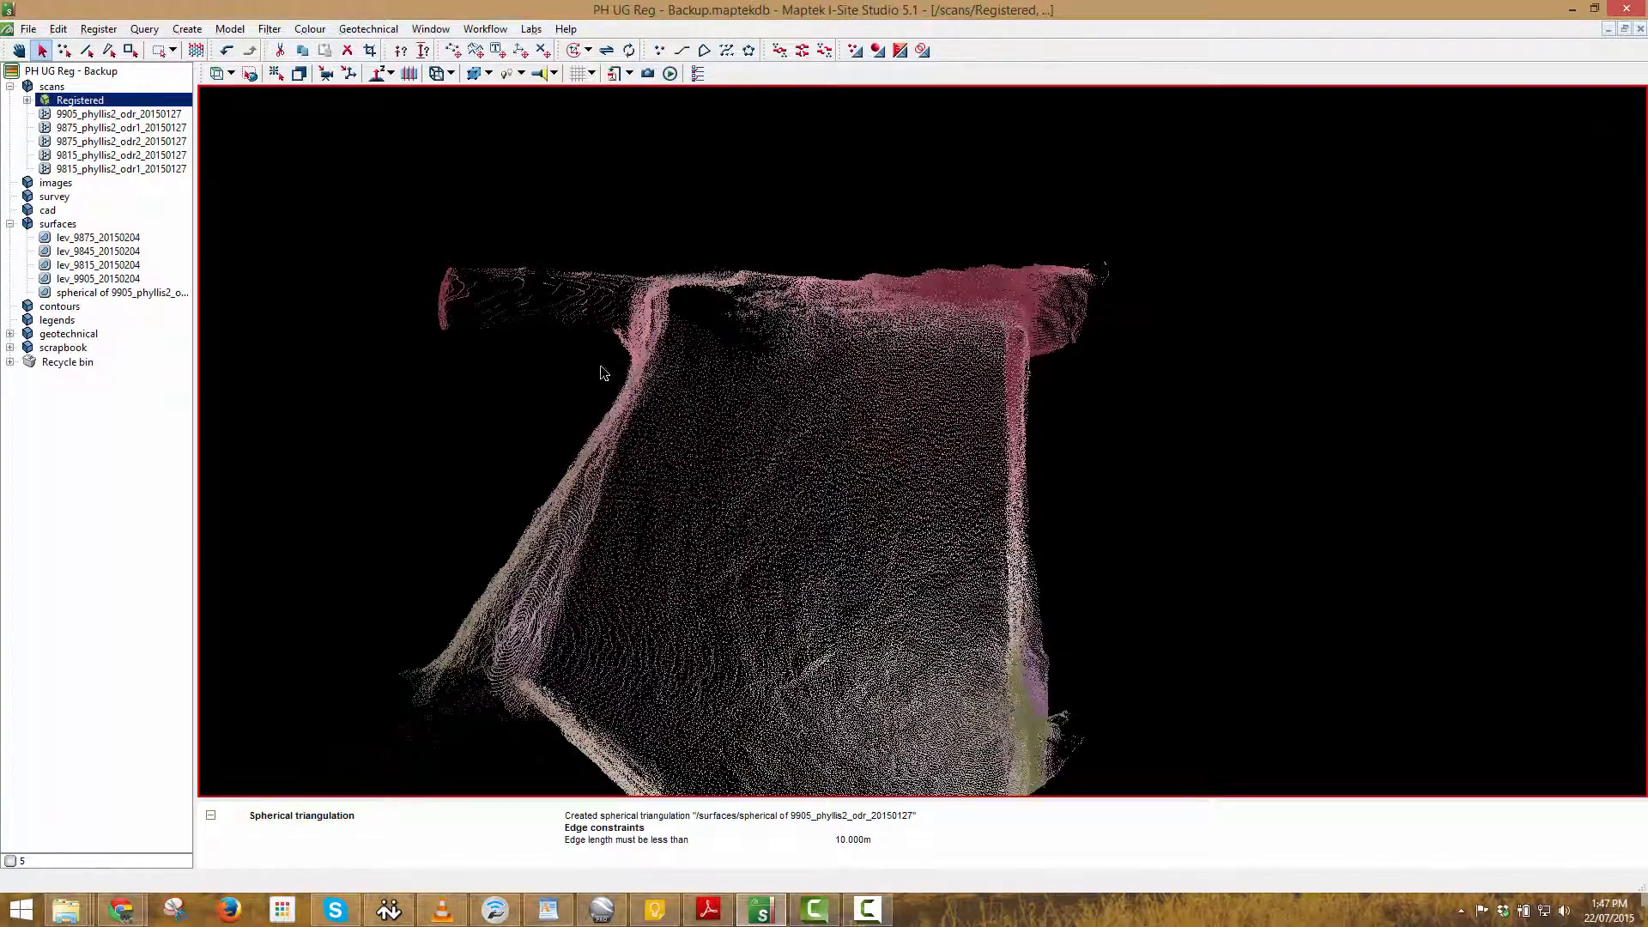
click(63, 50)
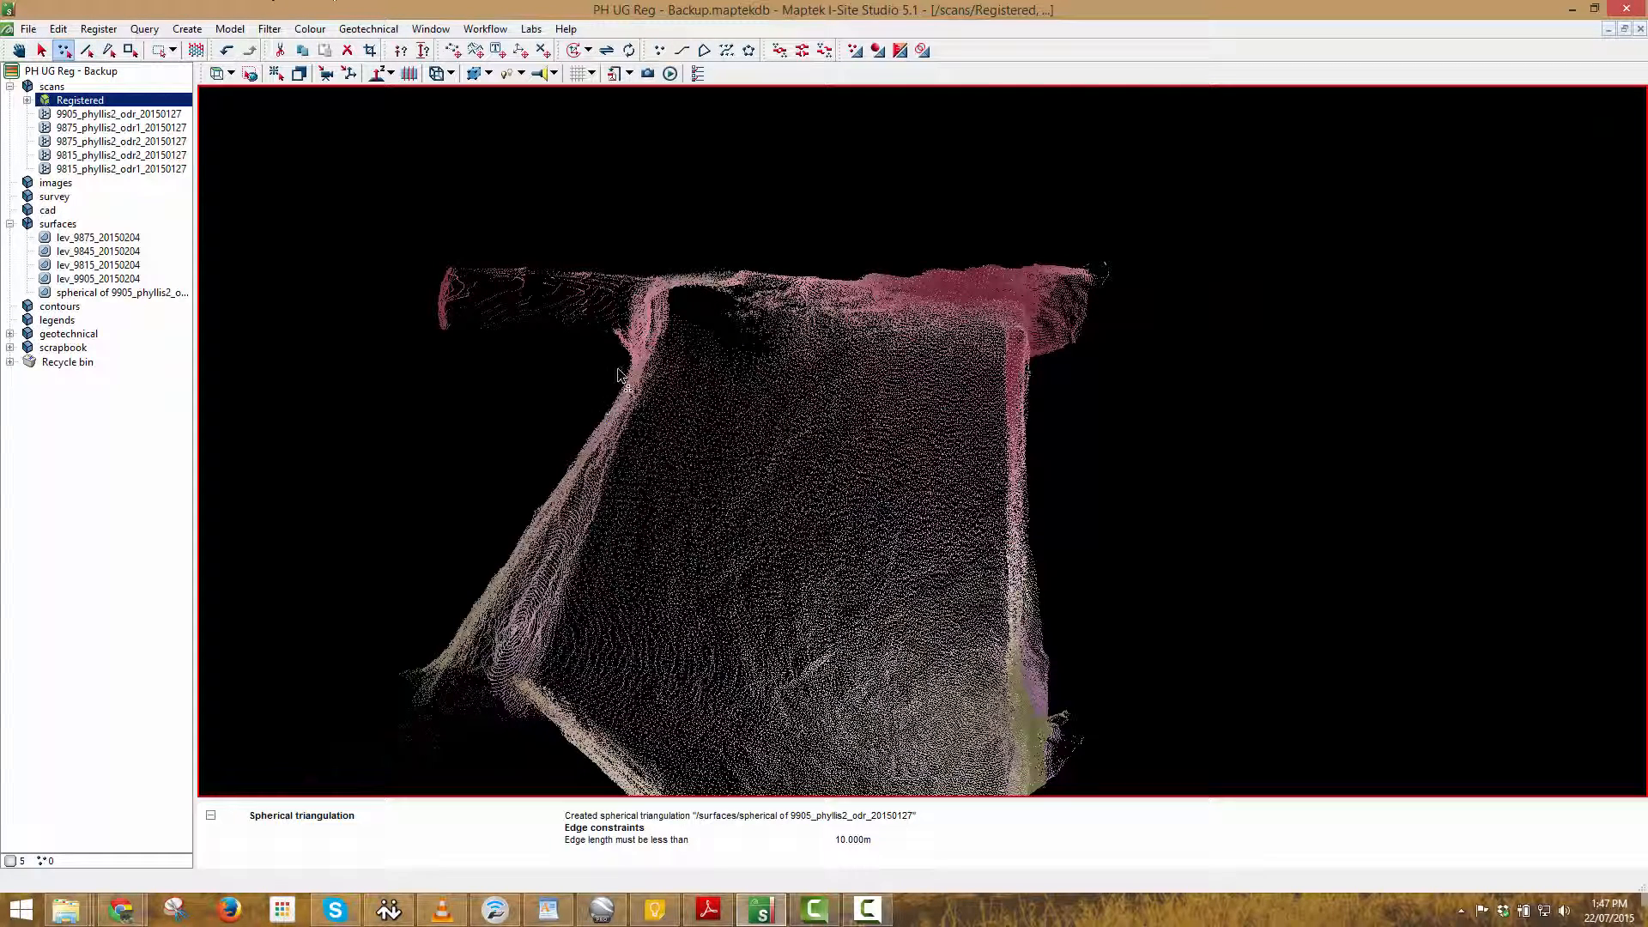
drag(1078, 436, 1080, 381)
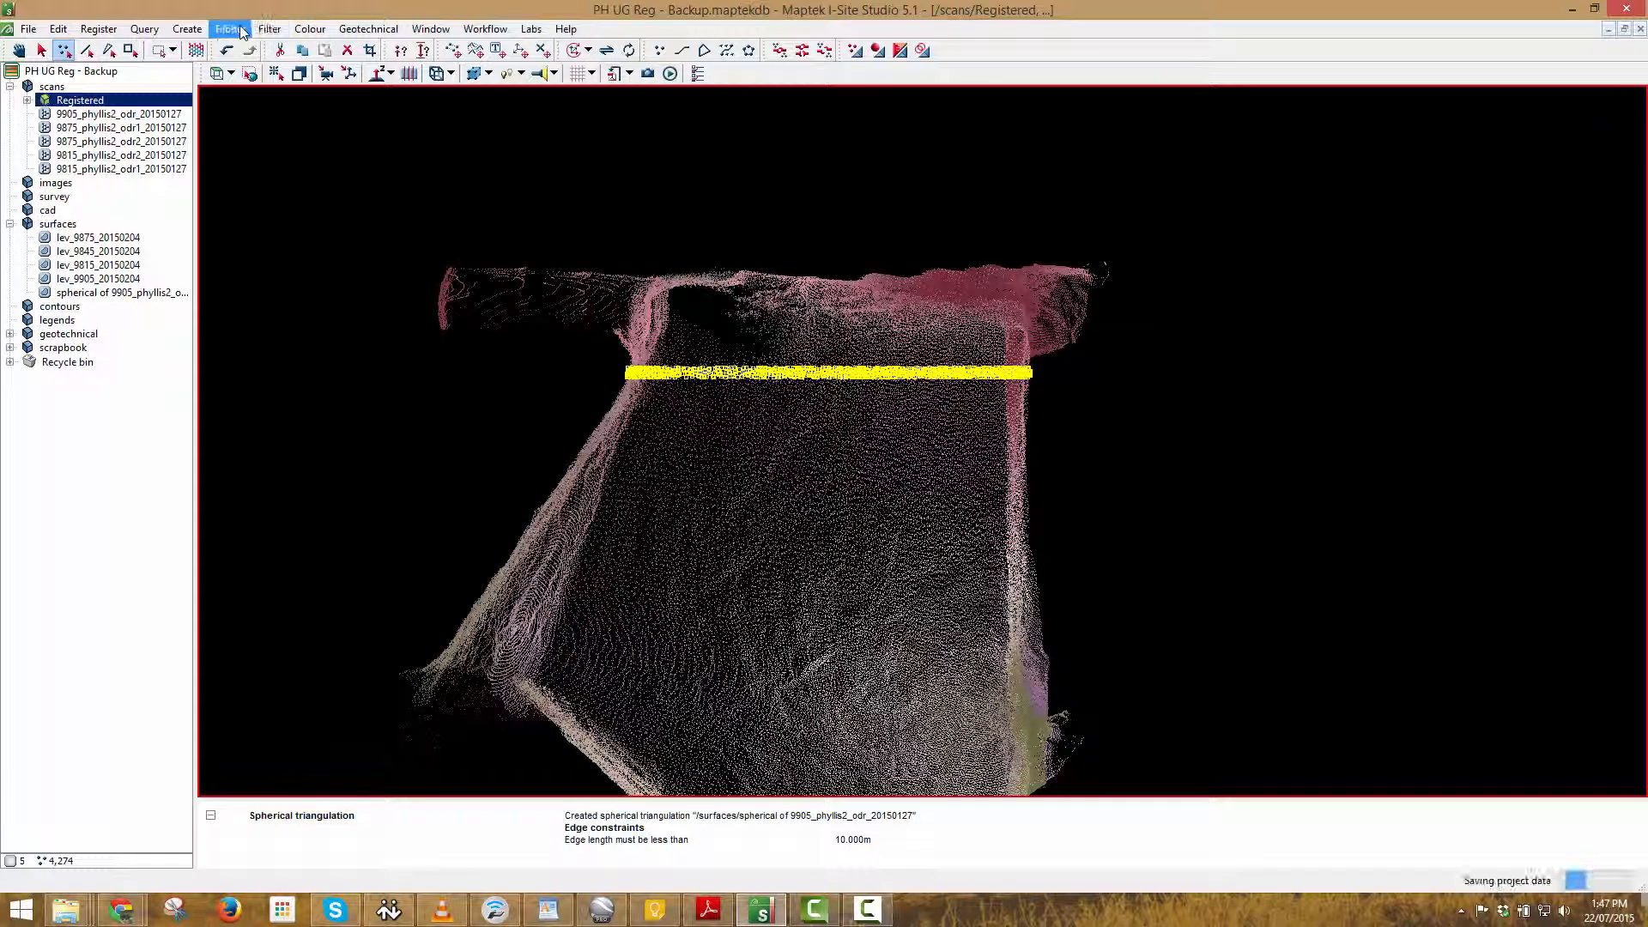
Create a single loop wrap from the selected band with 360 points per loop, 0.250 m loop spacing and obstacle filtering off.
click(187, 29)
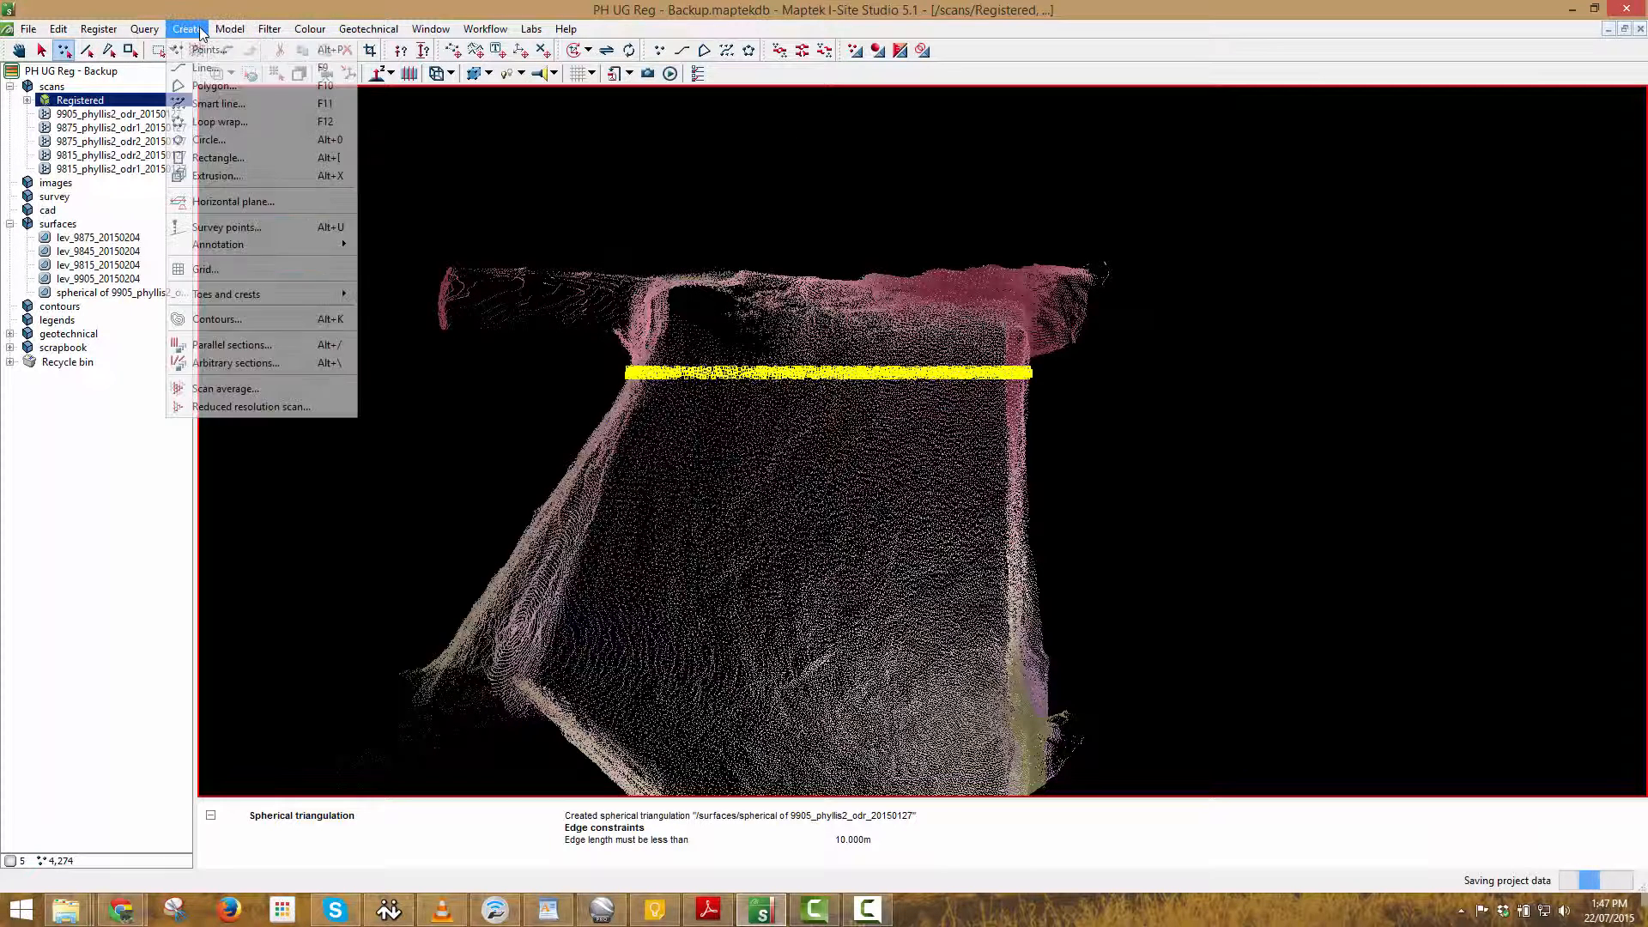
click(222, 121)
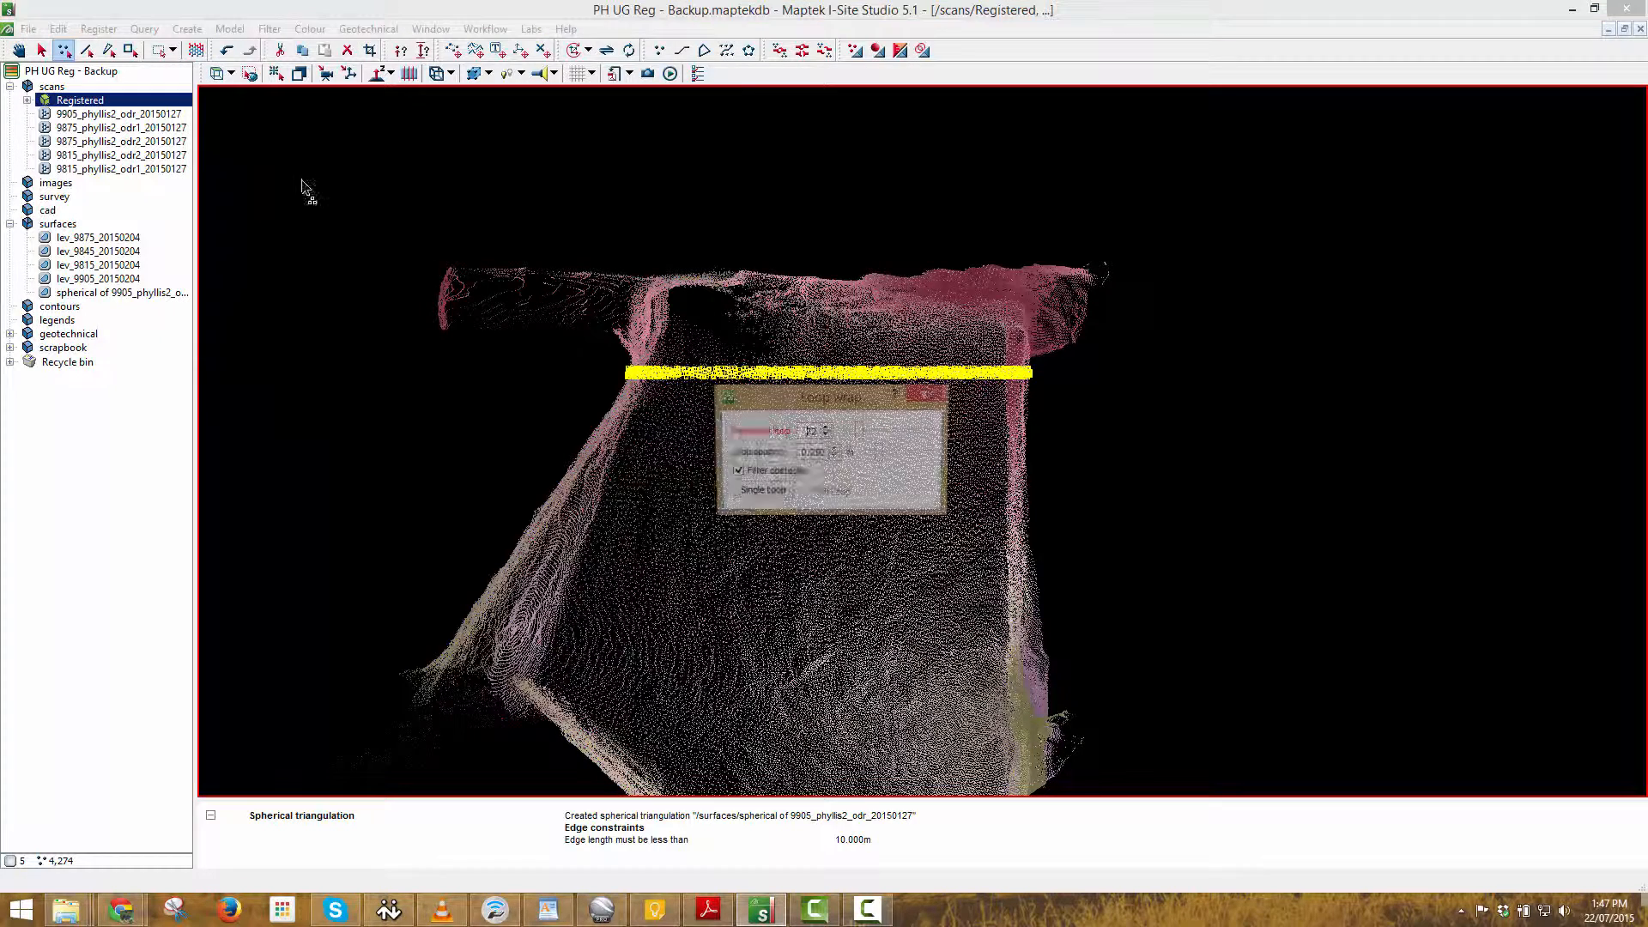
drag(819, 403, 453, 198)
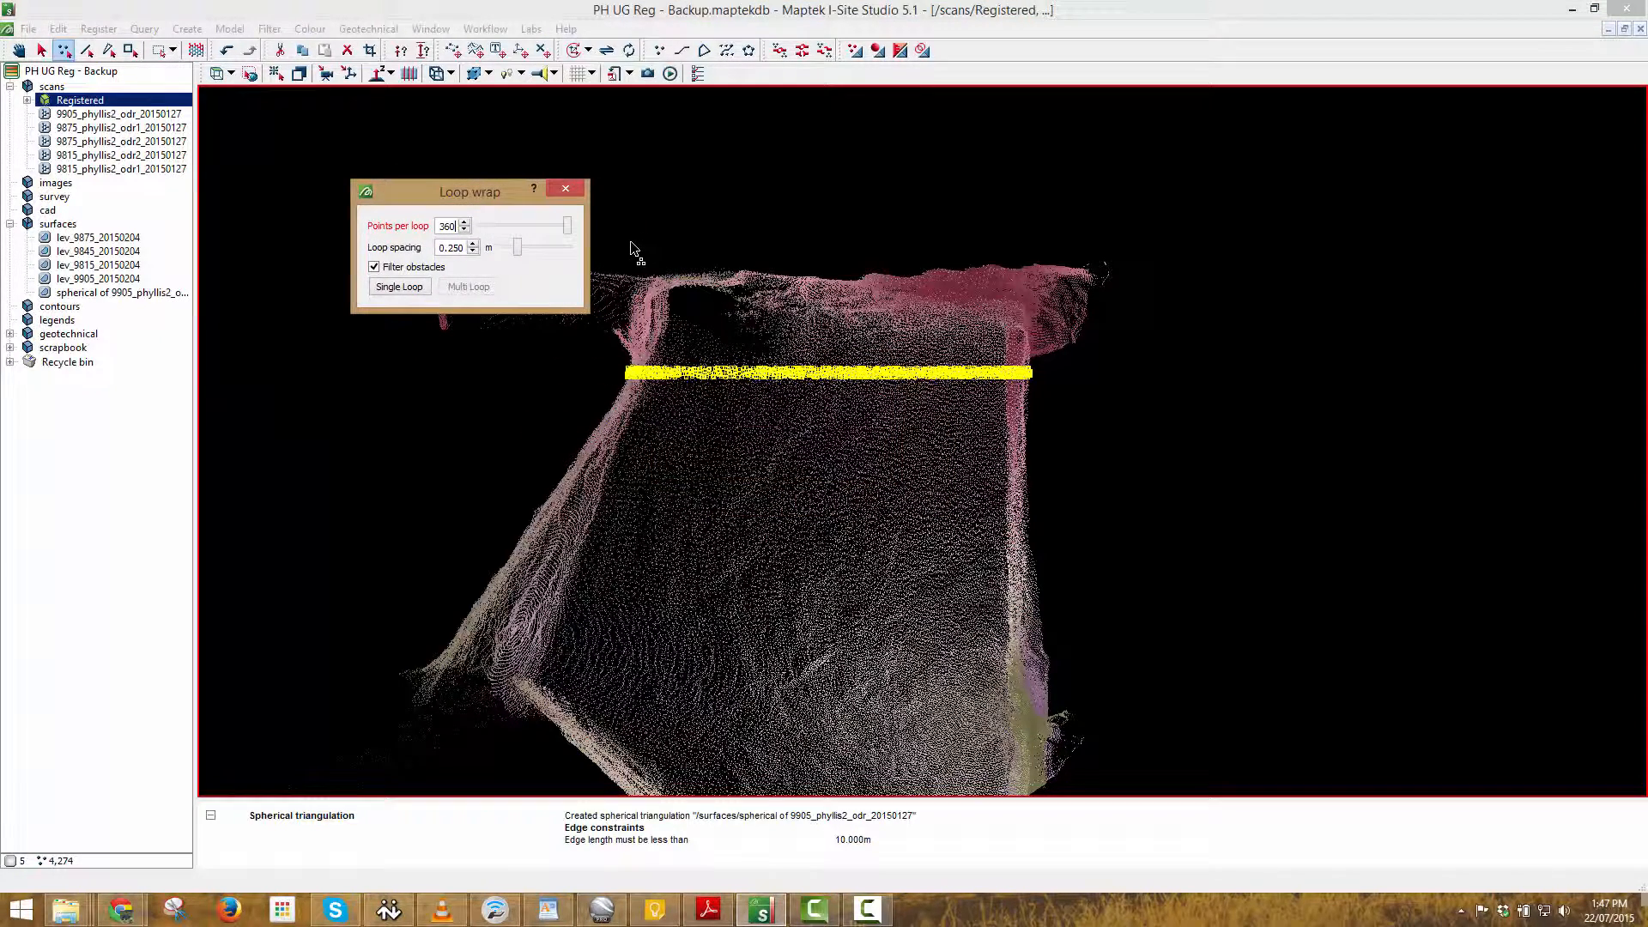
drag(462, 206, 323, 182)
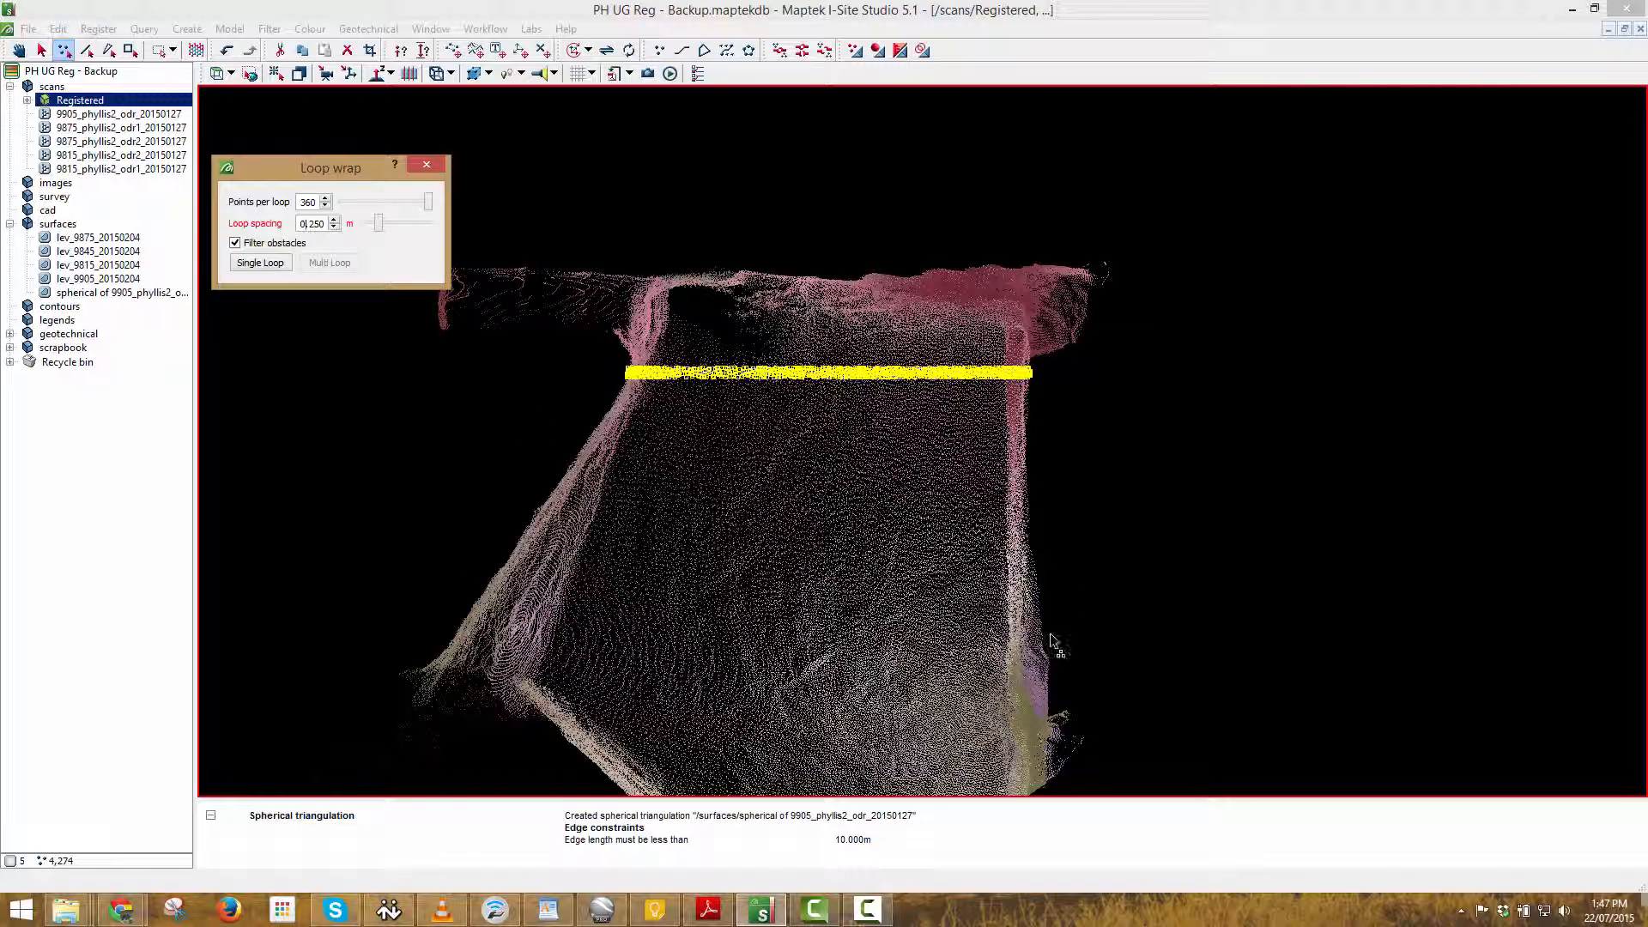
right_drag(1044, 632, 1025, 662)
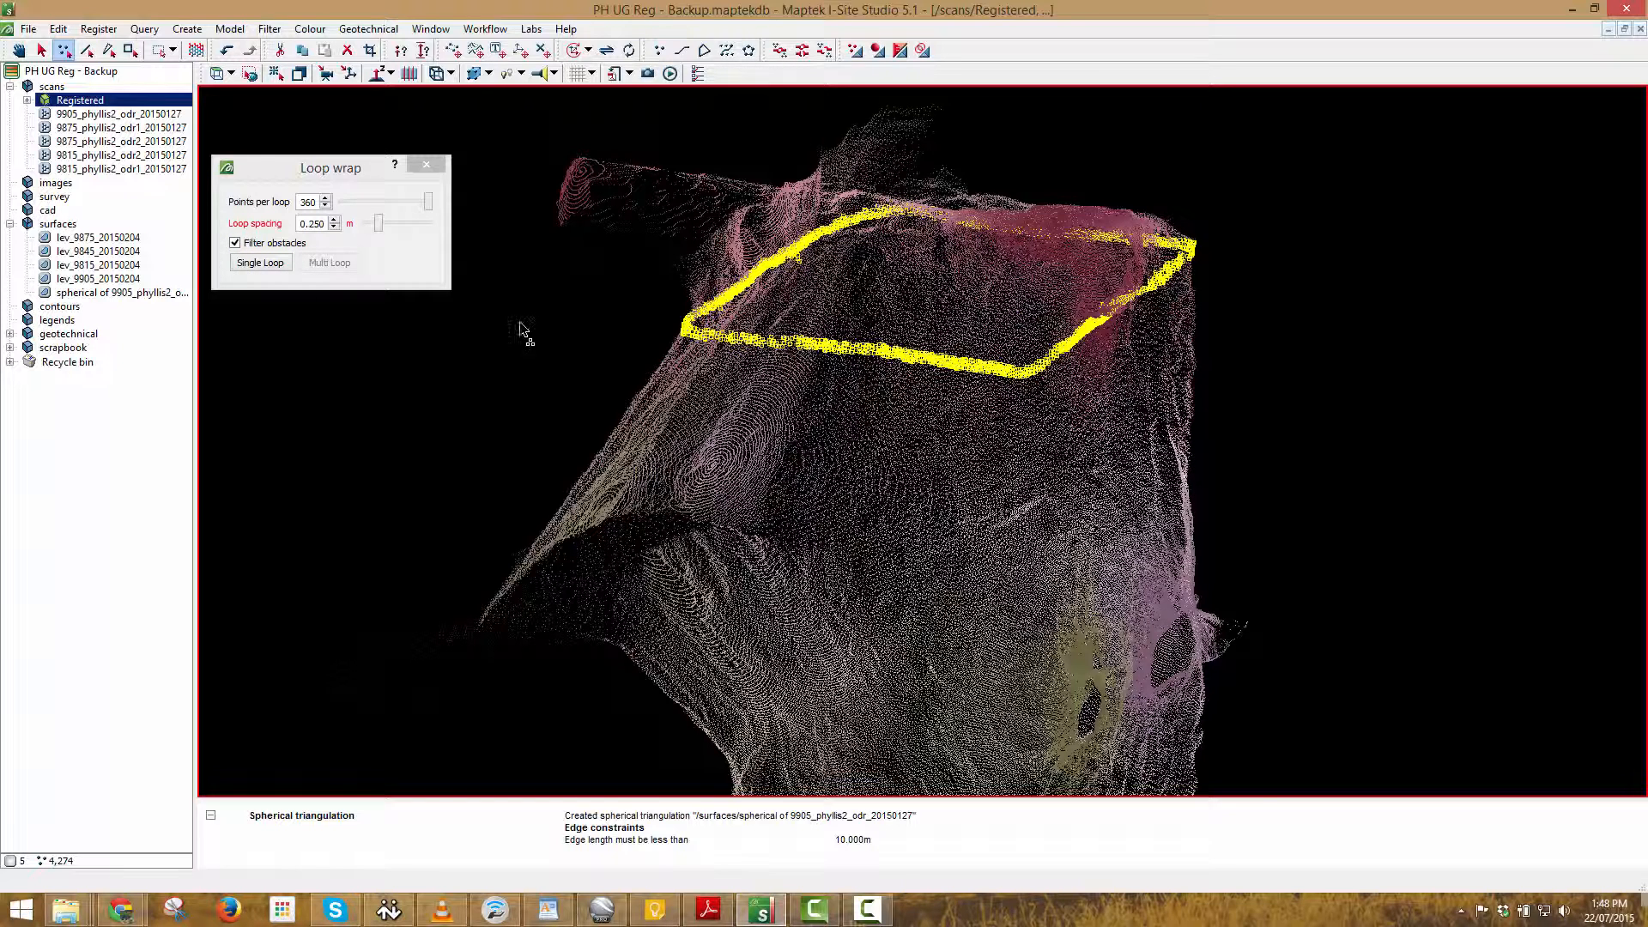
click(258, 246)
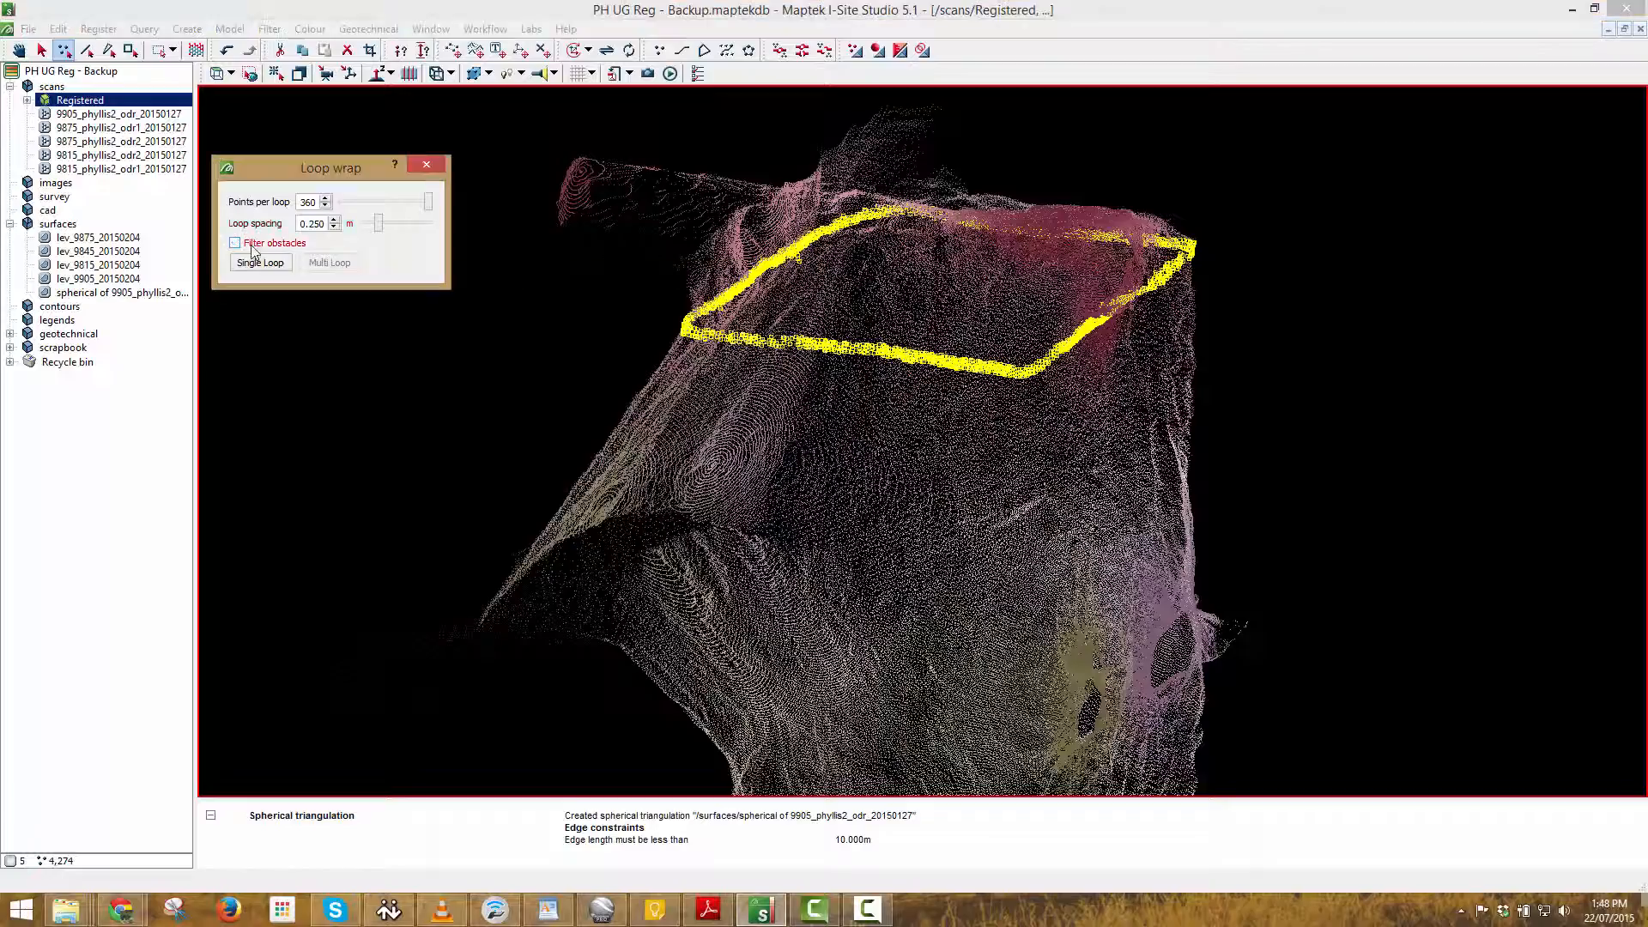
drag(1205, 573, 1298, 490)
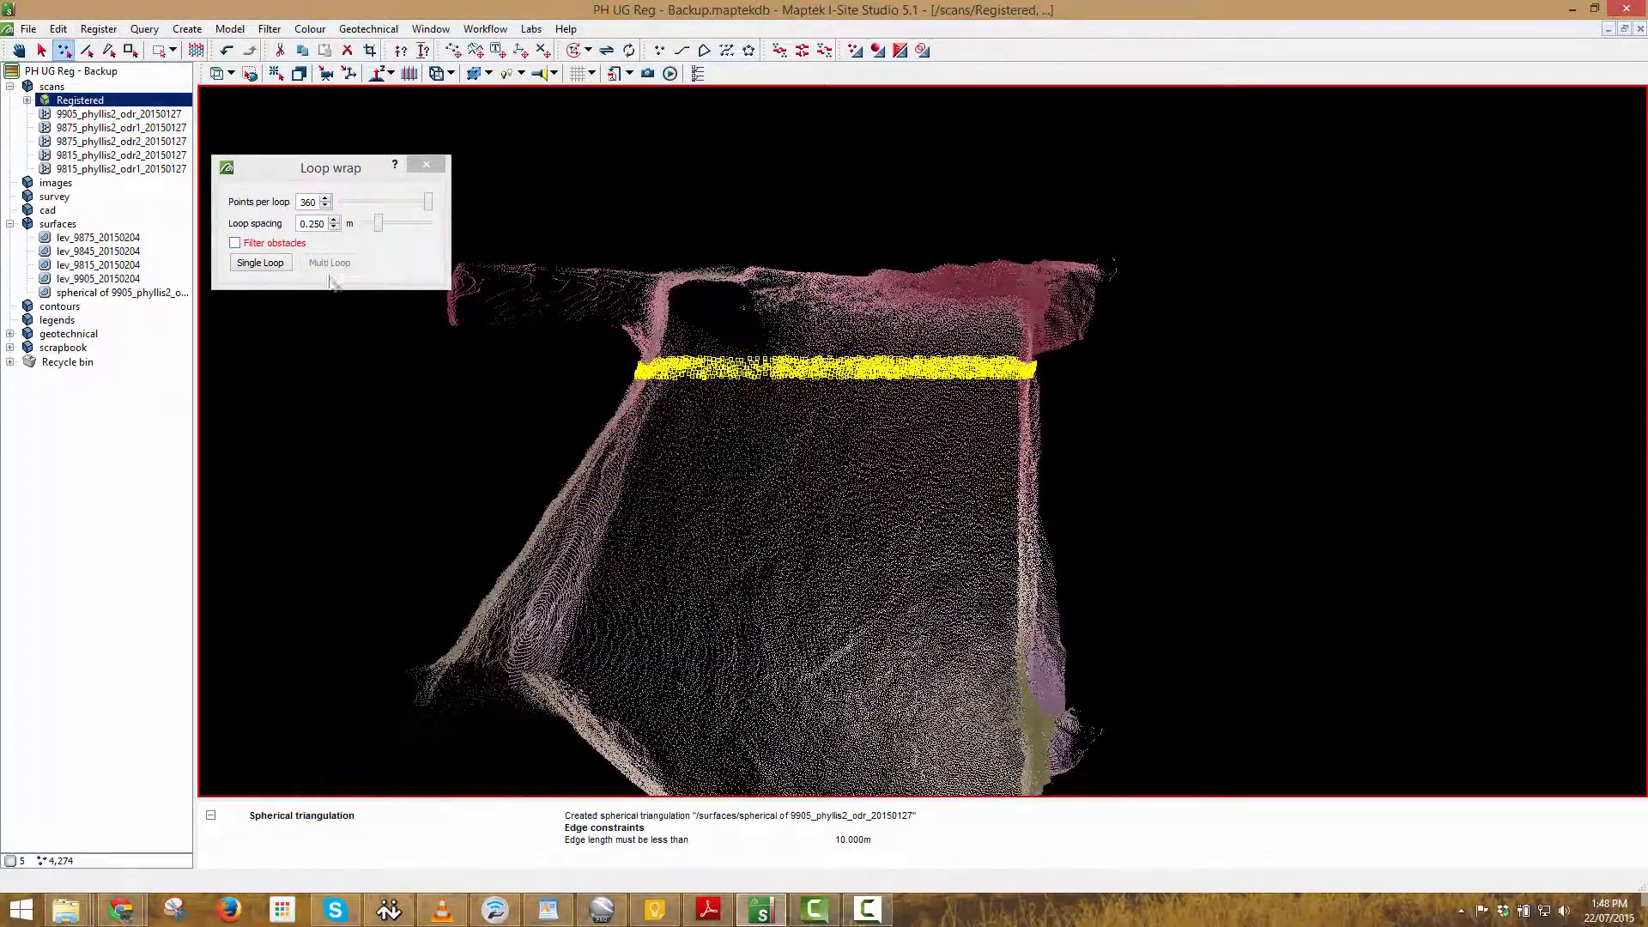
click(259, 263)
scroll(763, 376, up, 5)
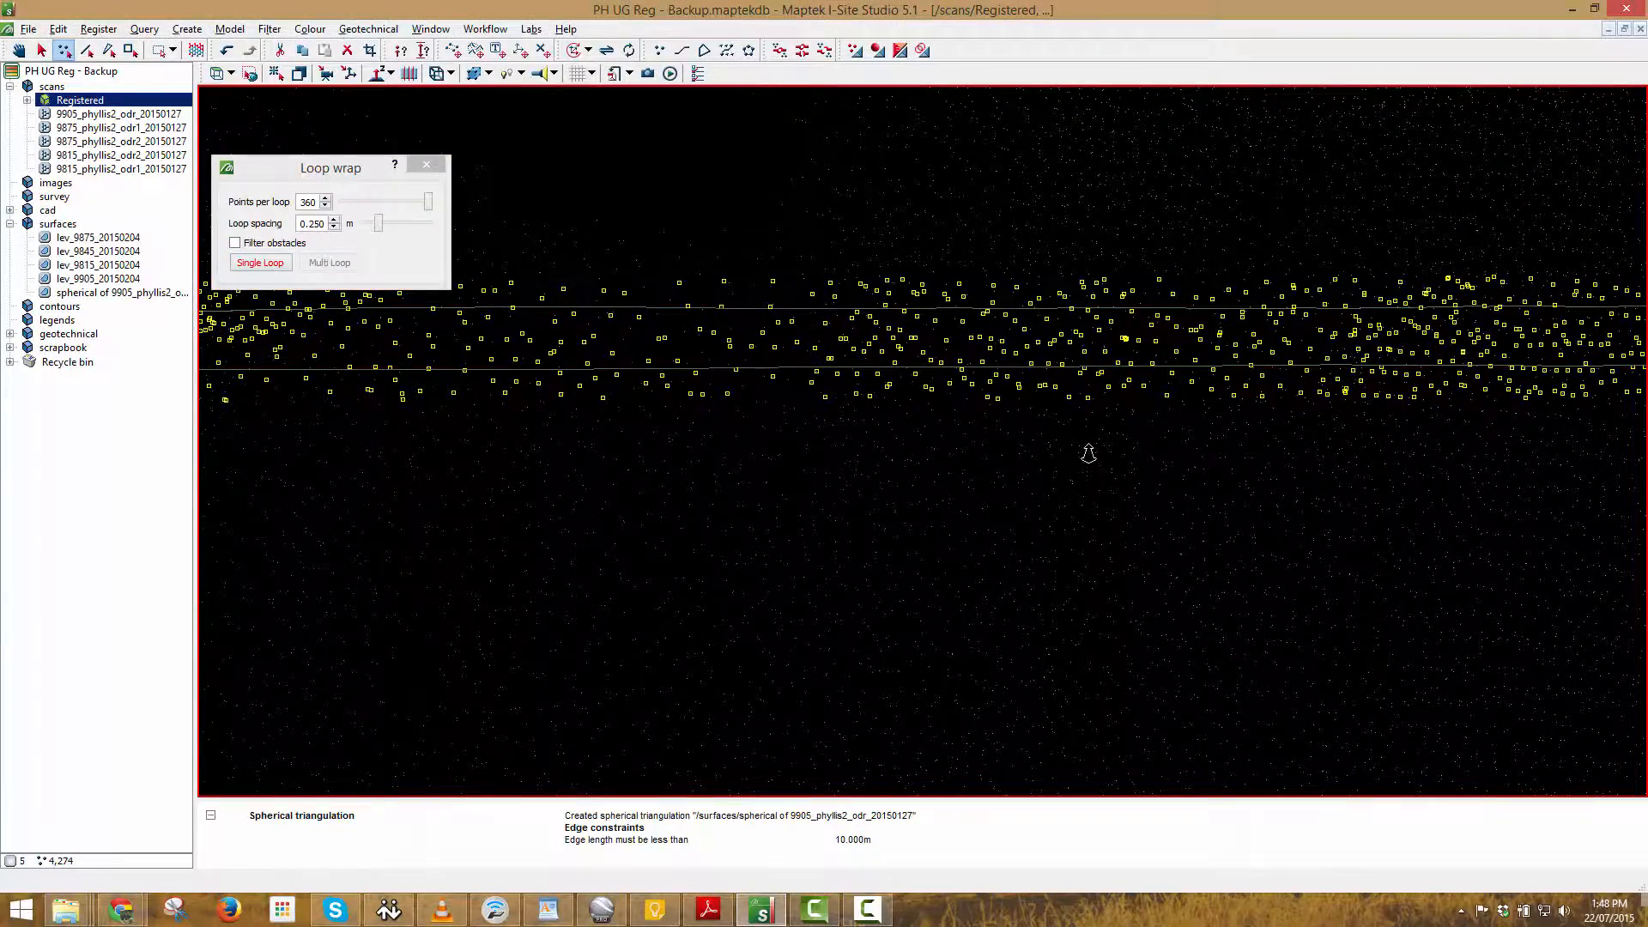
Select a thin horizontal band of points just above the stope base and generate multiple loops down to it.
scroll(1089, 453, down, 8)
middle_drag(1102, 549, 995, 220)
middle_drag(985, 593, 975, 151)
mouse_move(953, 429)
right_down()
mouse_move(927, 424)
mouse_move(944, 422)
right_up()
scroll(874, 420, up, 3)
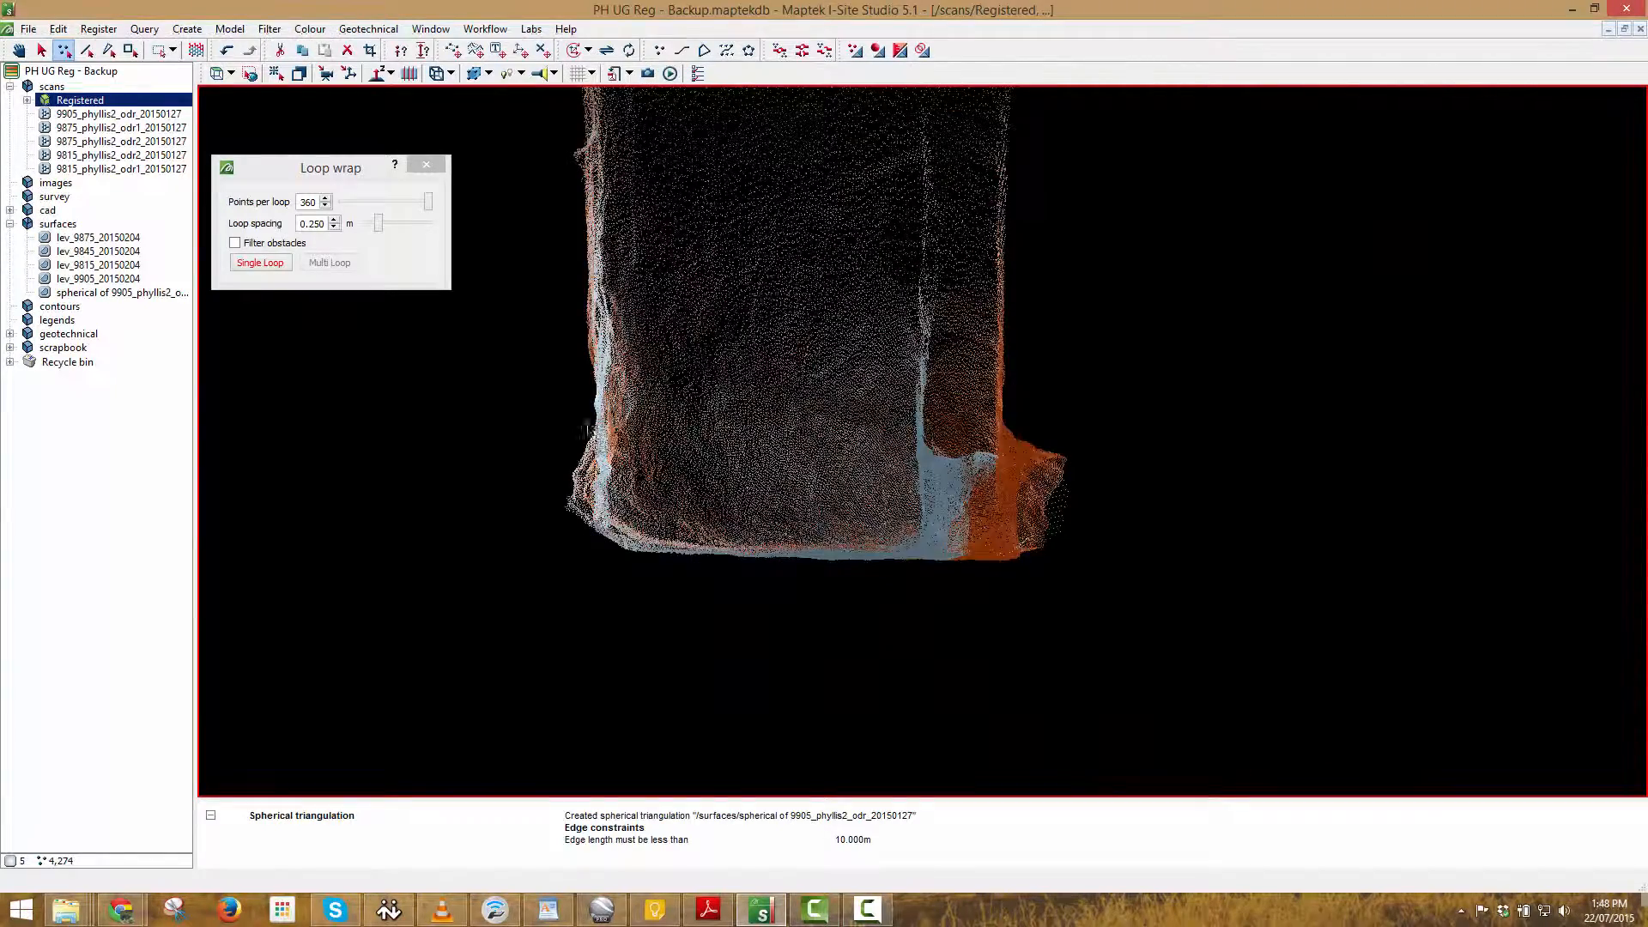
drag(581, 431, 1044, 436)
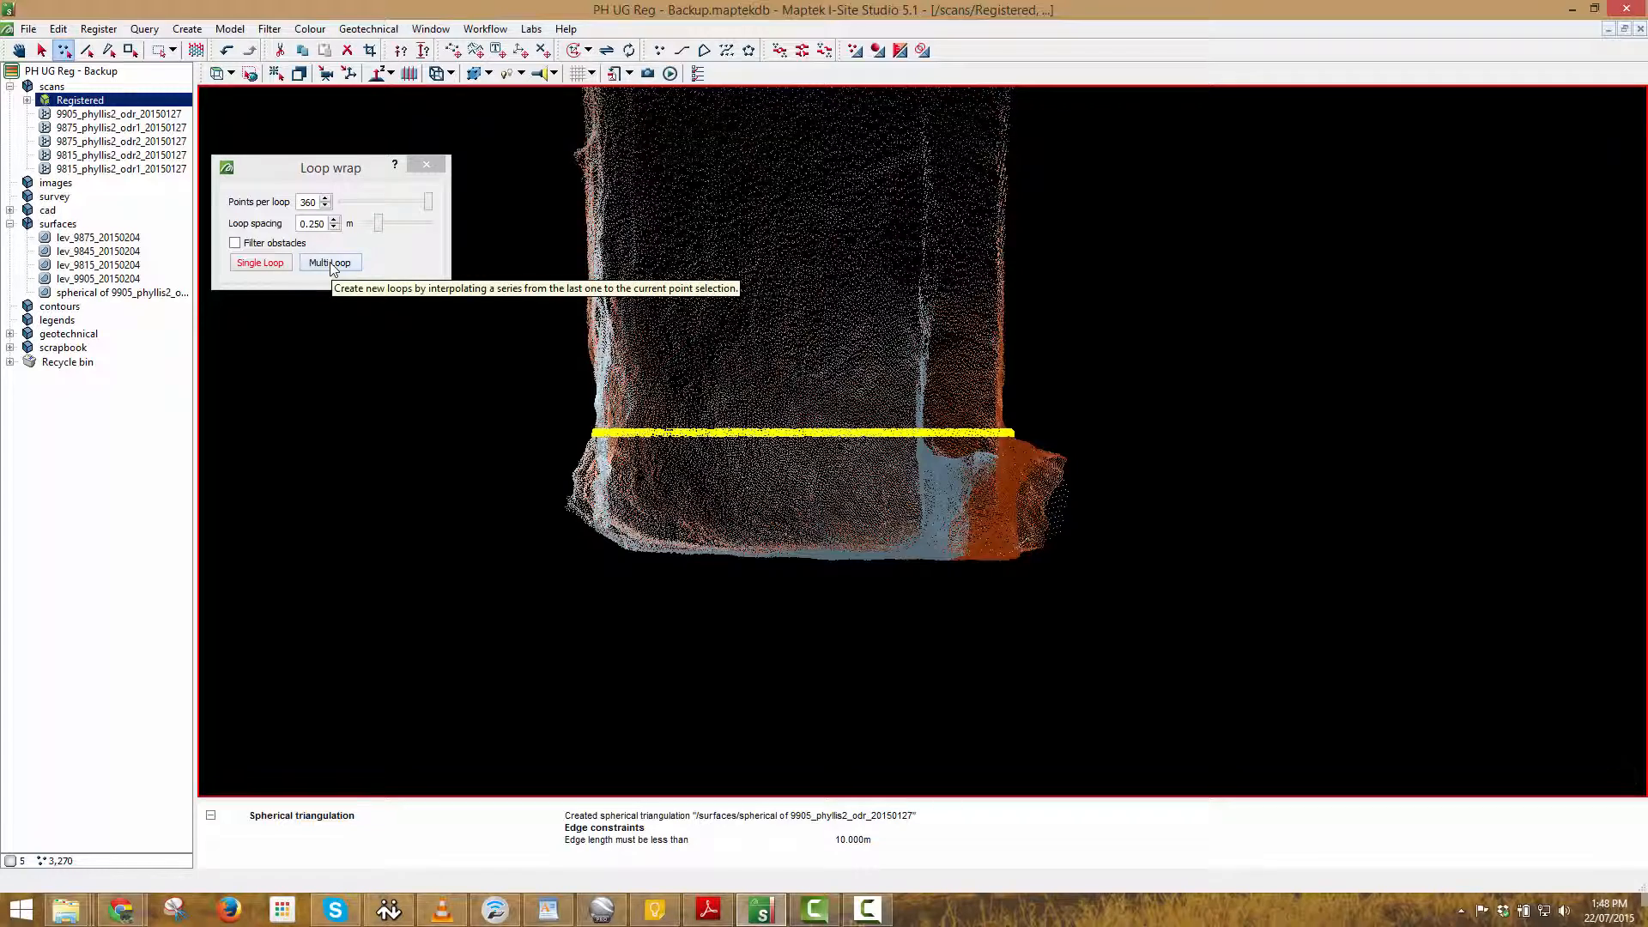
click(331, 264)
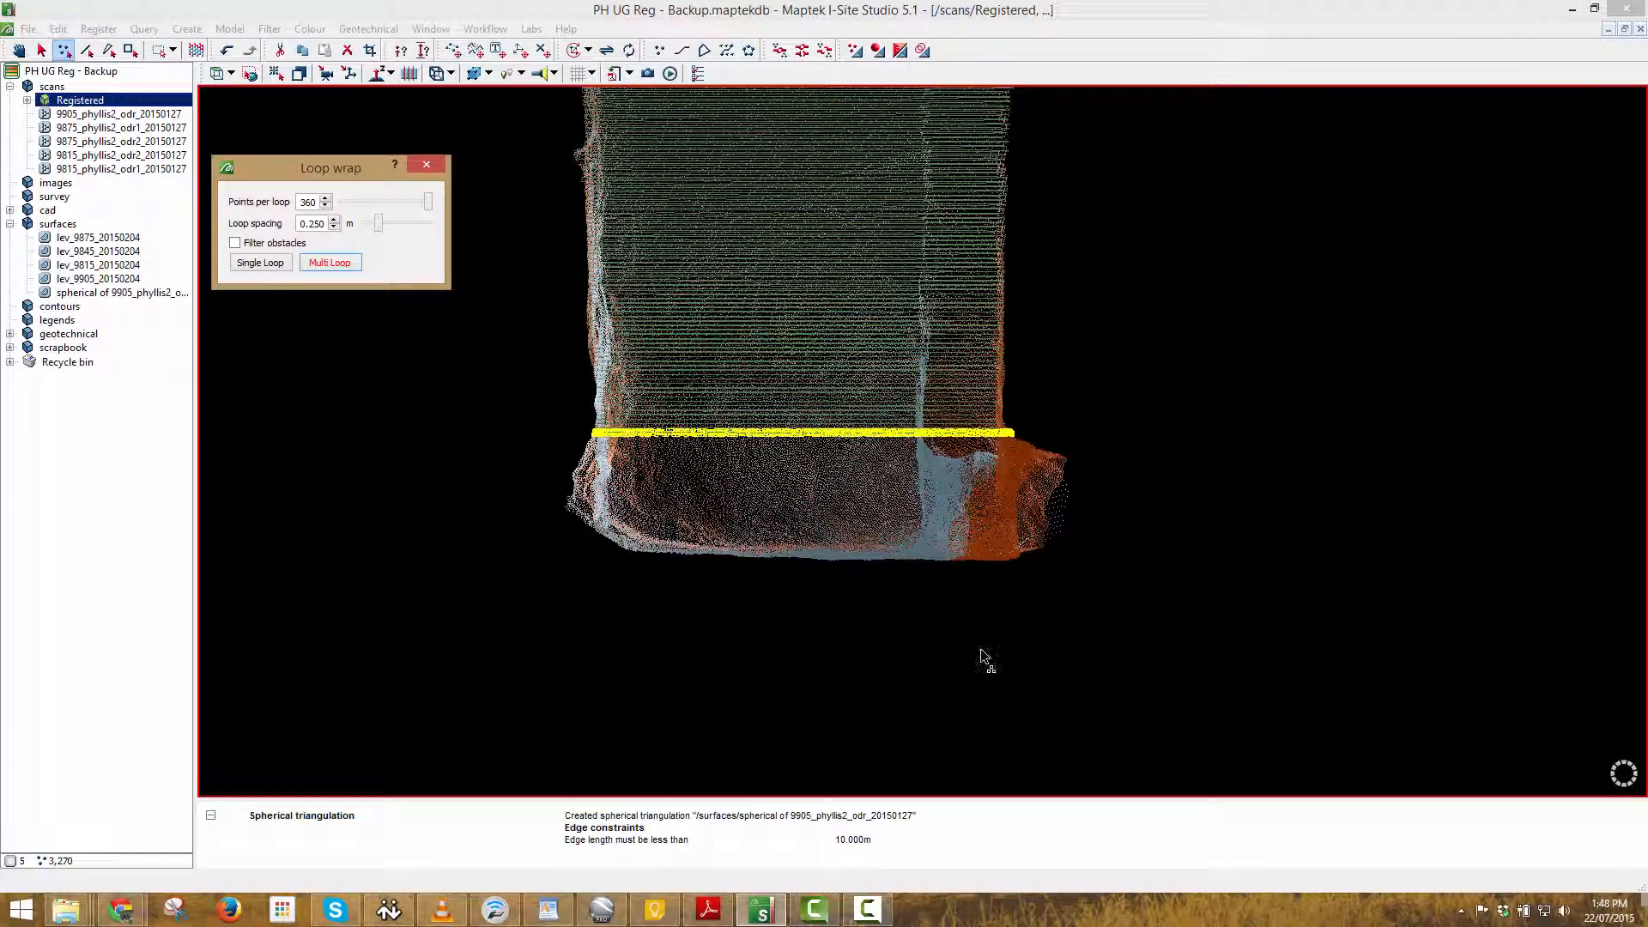
Examine the interpolated loops around the overhanging brow on the side of the stope from several angles.
right_drag(1260, 444, 867, 307)
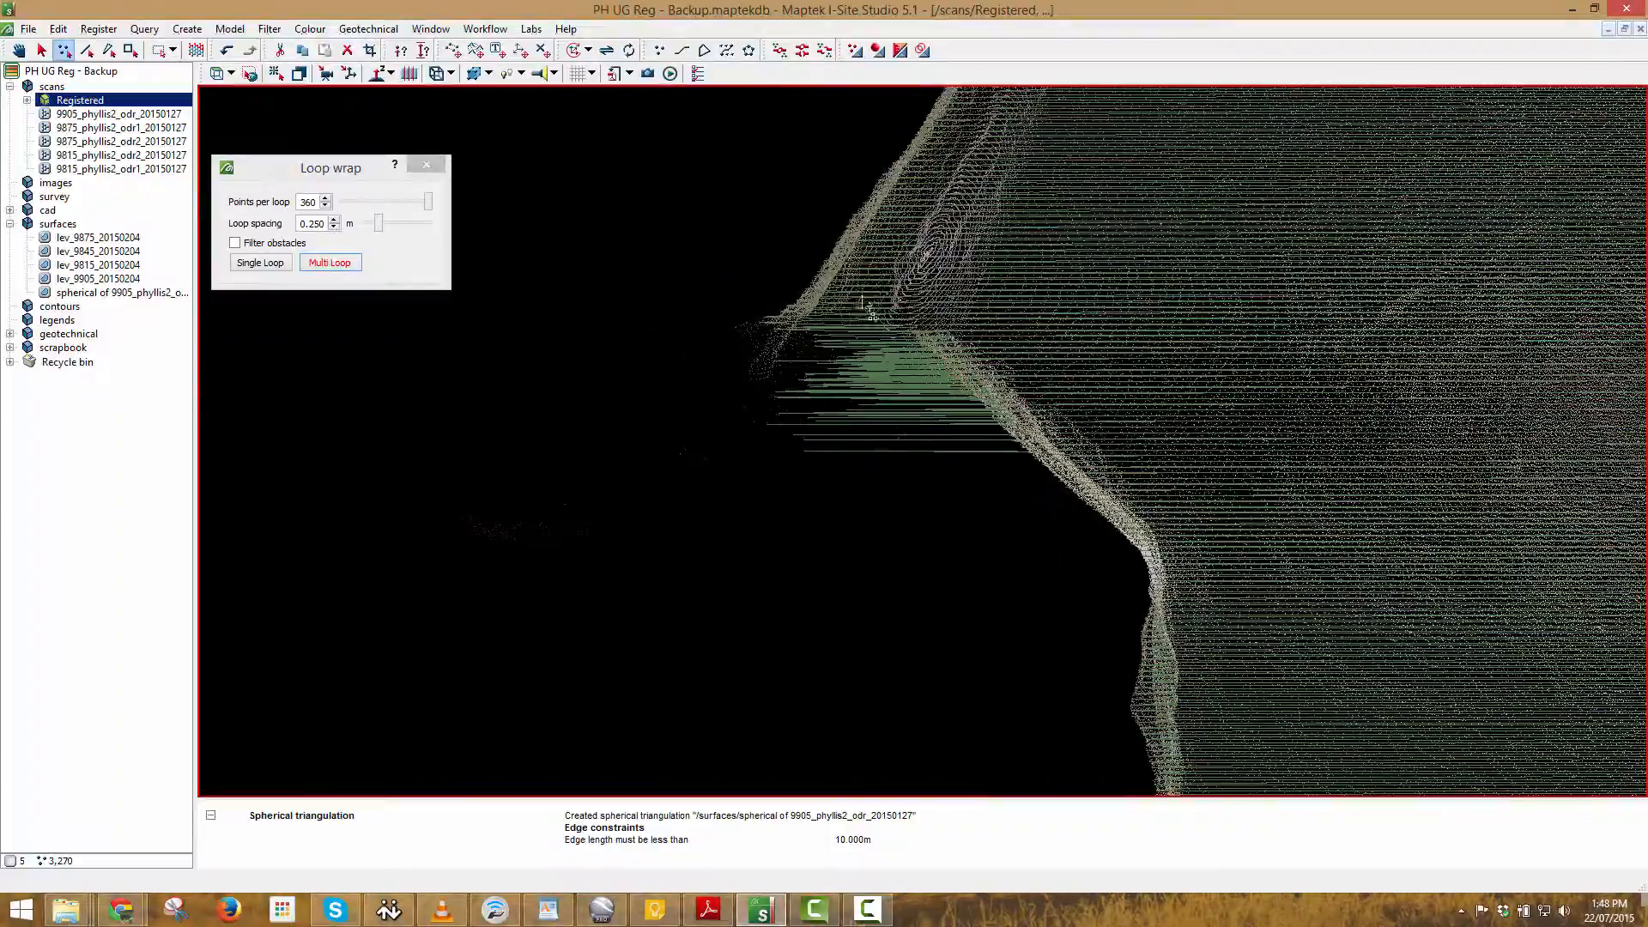
right_drag(944, 382, 966, 409)
scroll(966, 409, up, 5)
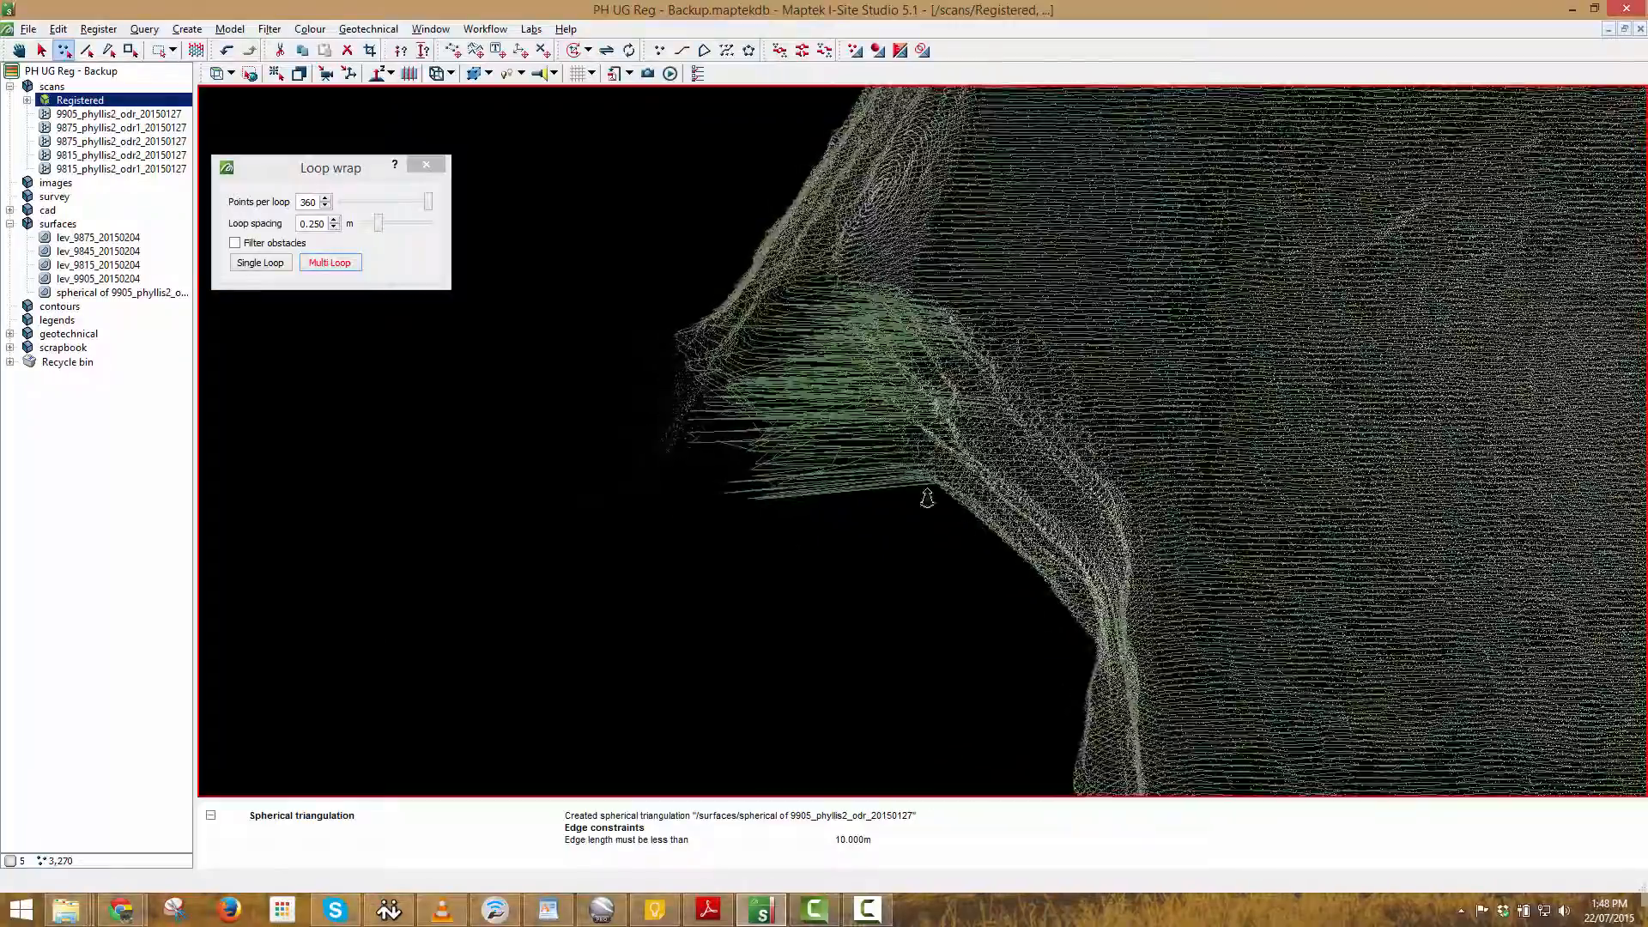
scroll(926, 498, down, 5)
middle_drag(967, 368, 861, 287)
middle_drag(1133, 653, 969, 456)
middle_drag(832, 379, 996, 719)
scroll(882, 343, up, 6)
right_drag(916, 420, 902, 382)
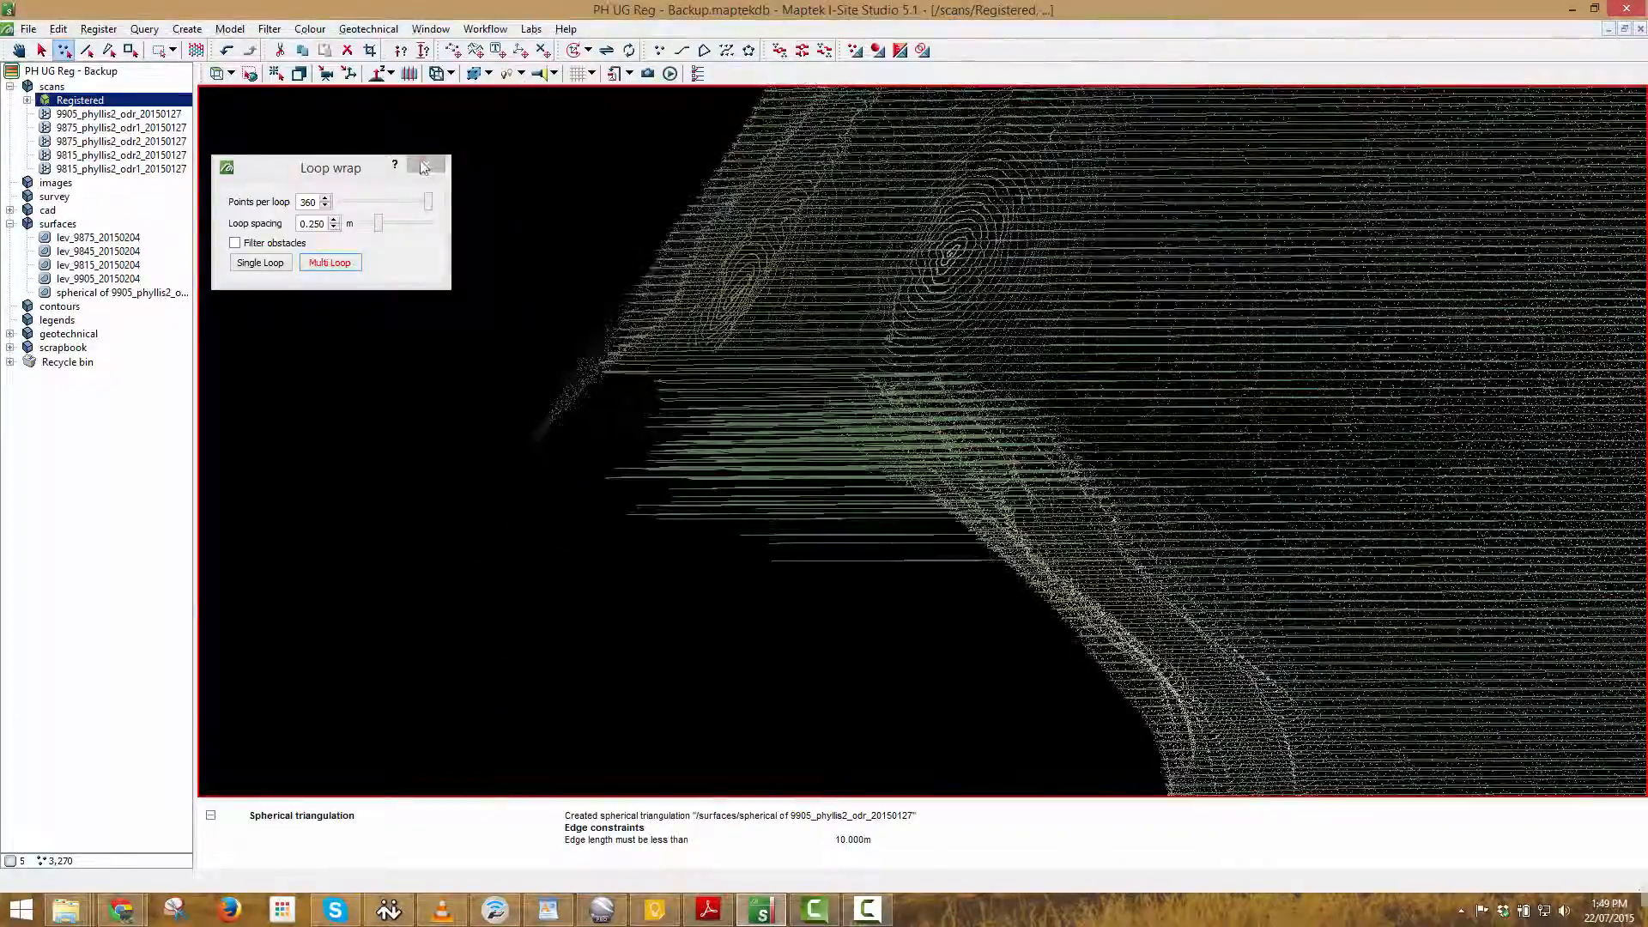
Close Loop wrap and delete the points of the multi-loop wrap lines that protrude beyond the stope wall below the brow.
click(424, 167)
right_drag(747, 517, 369, 326)
click(10, 210)
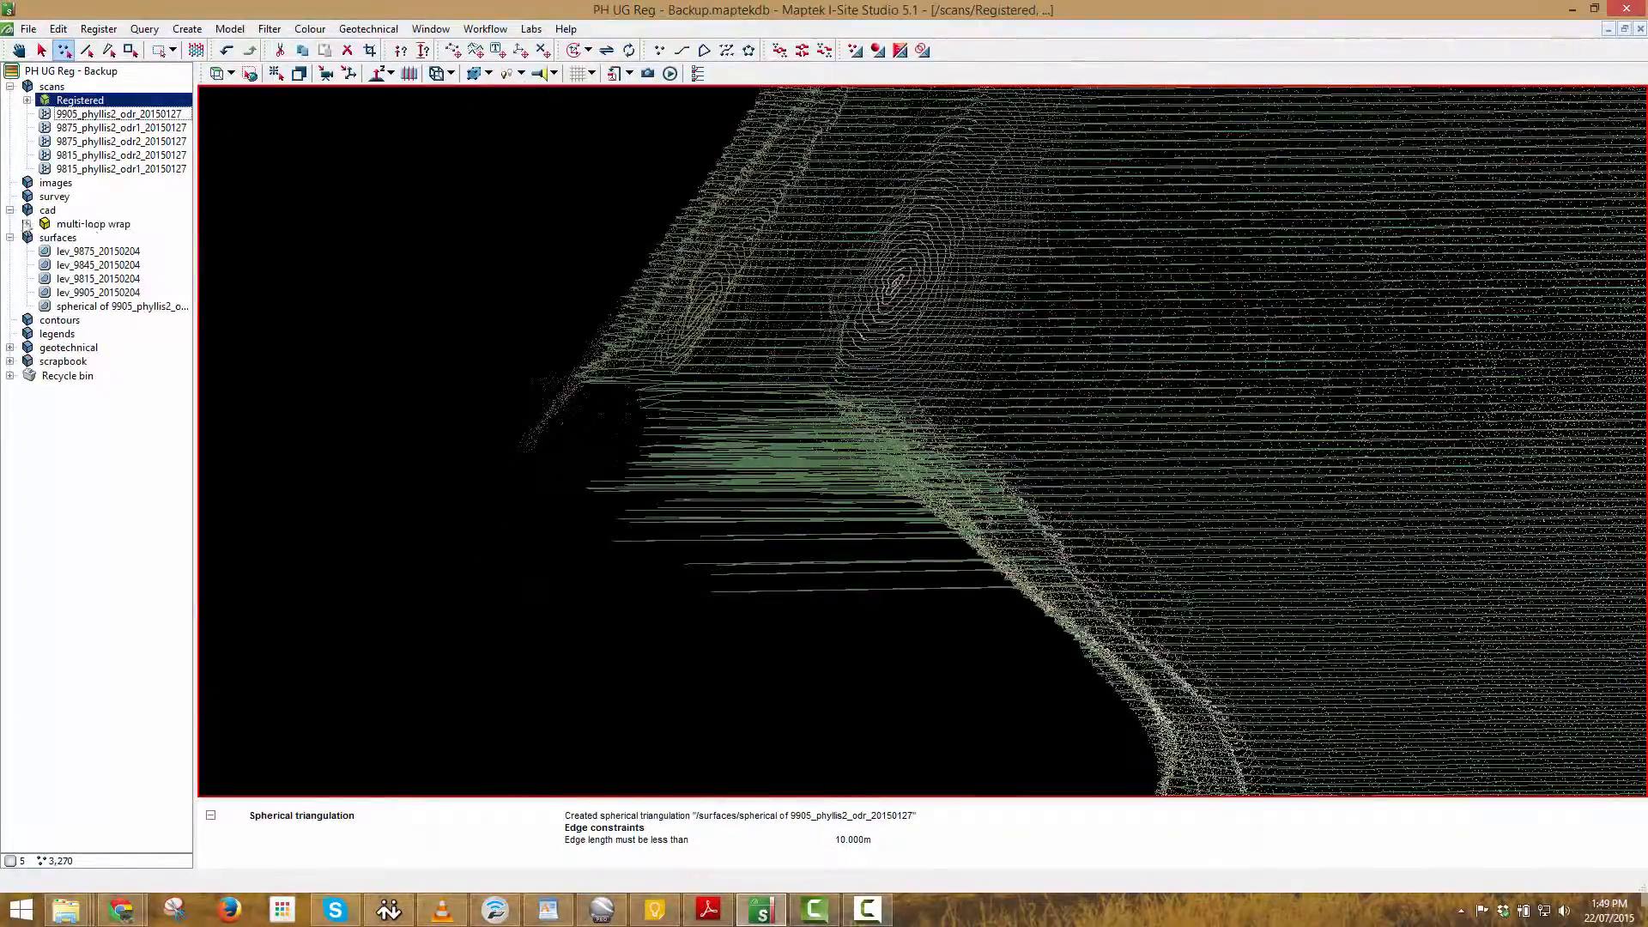
click(27, 224)
click(27, 224)
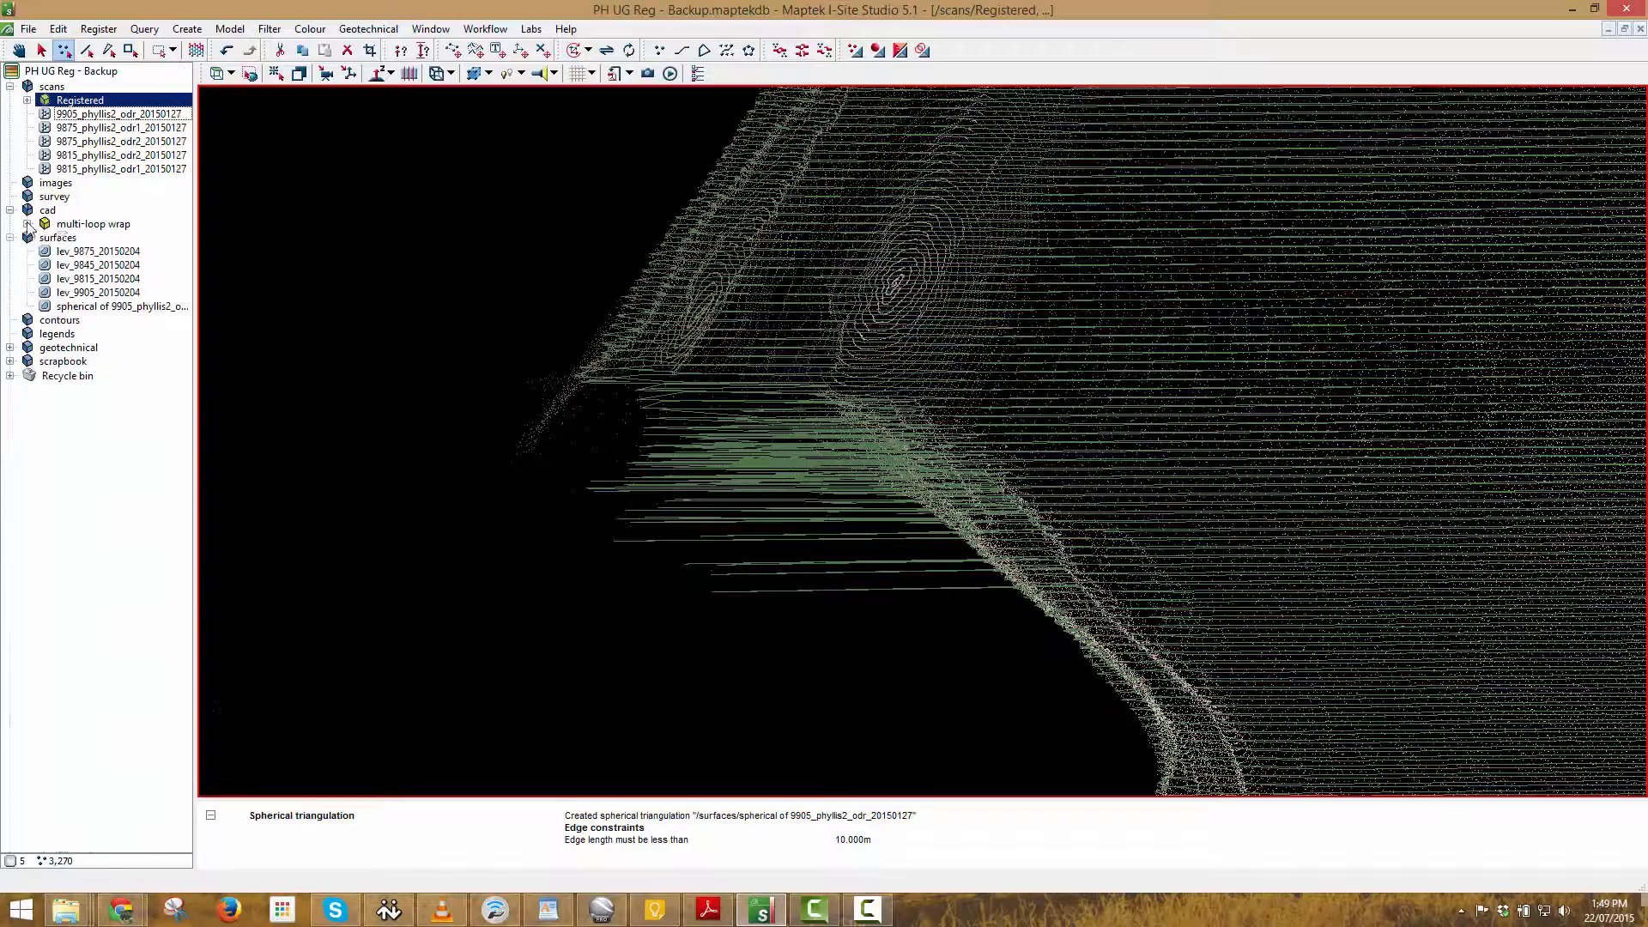
click(71, 225)
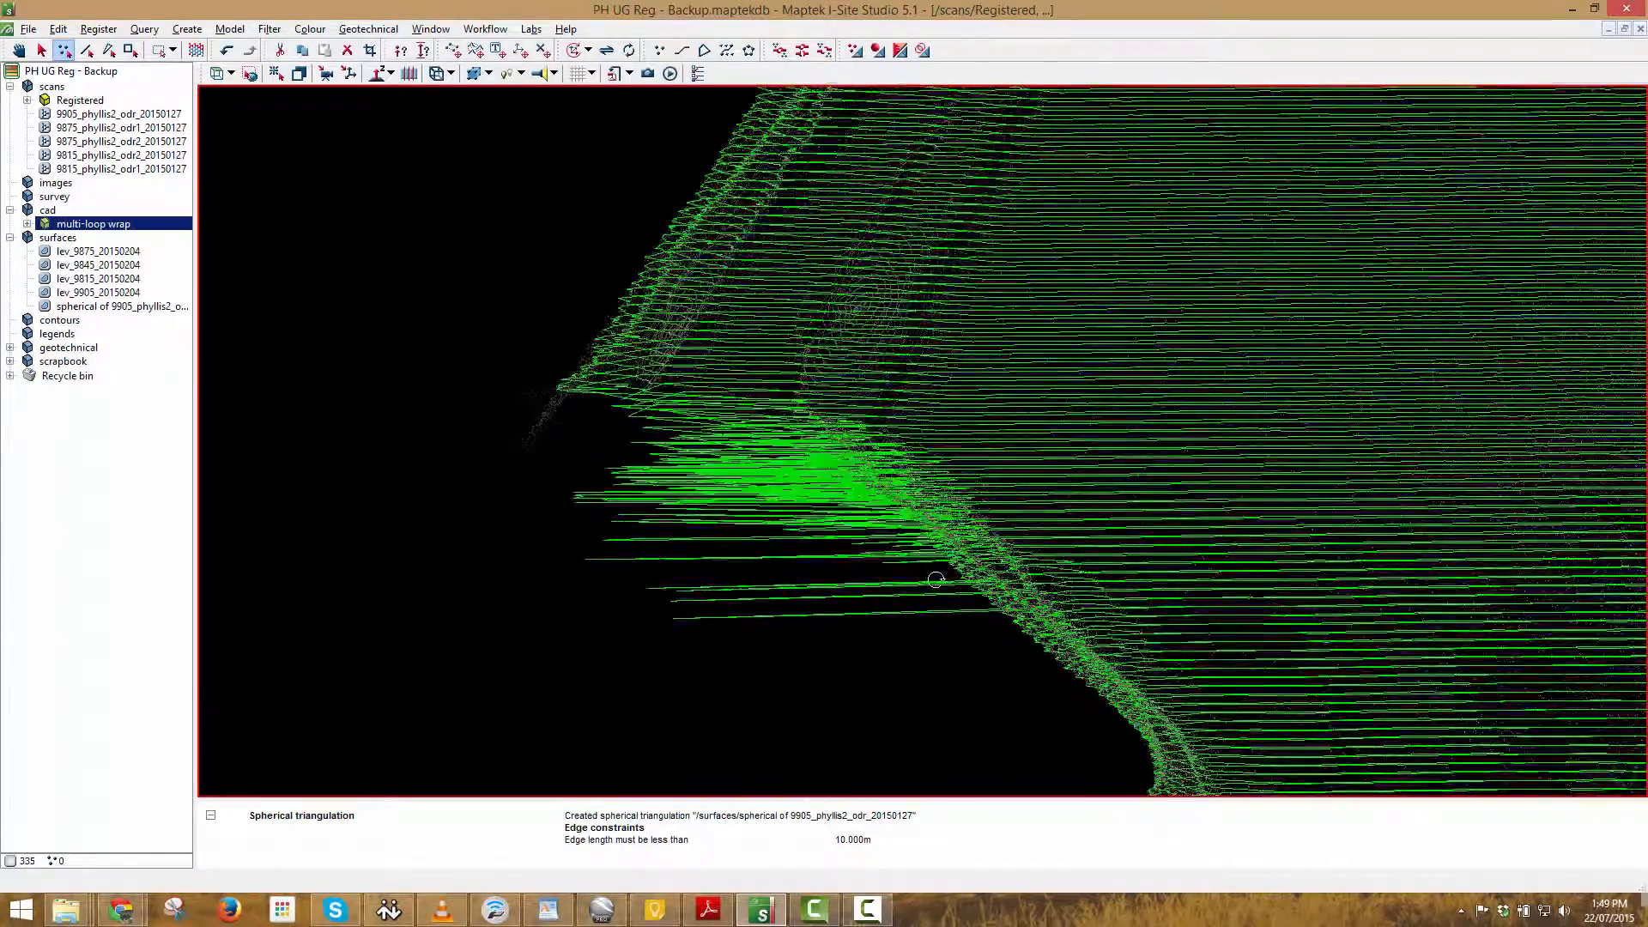
right_drag(936, 579, 1013, 679)
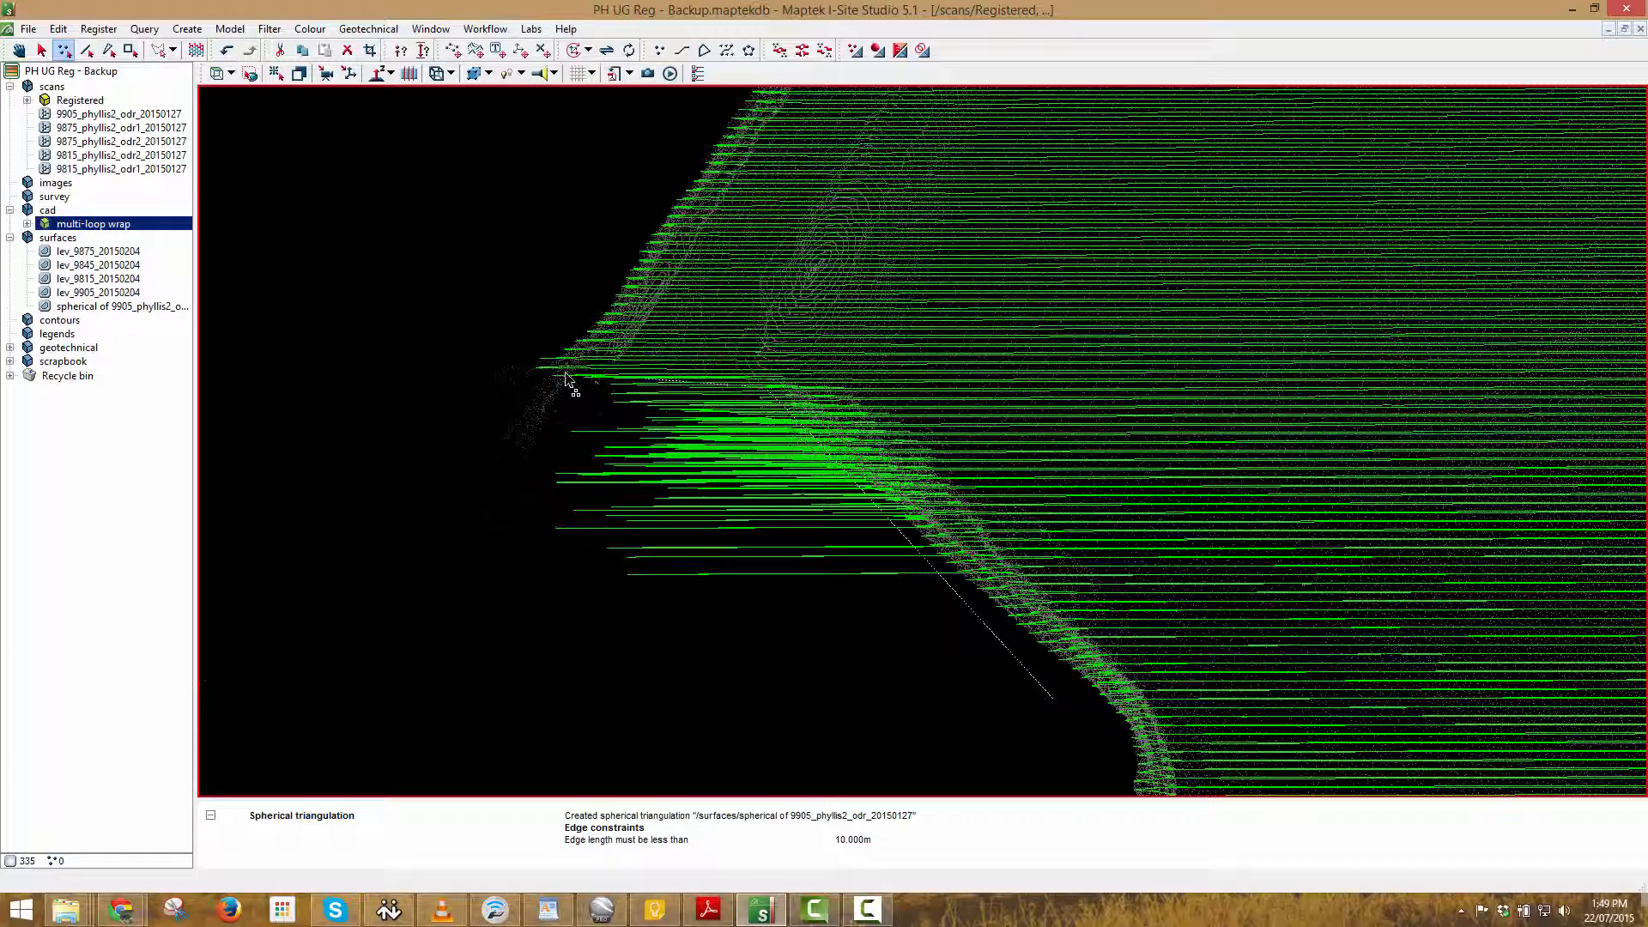
mouse_move(560, 382)
mouse_down()
mouse_move(515, 544)
mouse_move(773, 718)
mouse_move(842, 731)
mouse_up()
key(Delete)
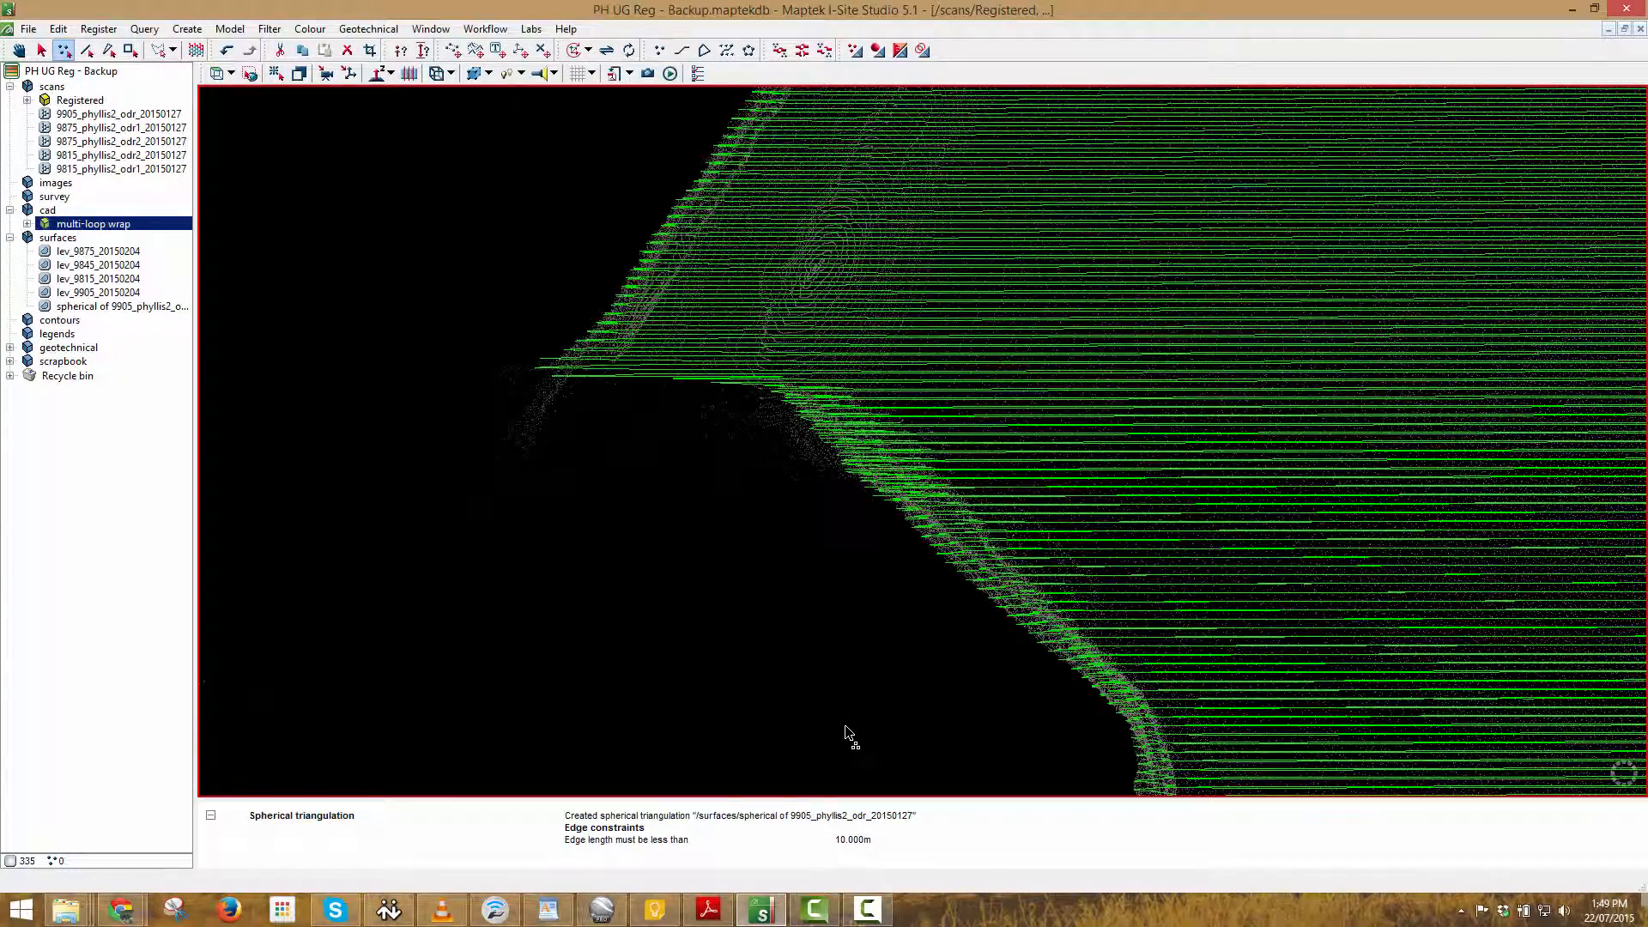
Set the centre of rotation on the stray loop that crosses beneath the brow.
right_drag(1088, 591, 1014, 392)
scroll(1015, 392, up, 6)
key(F7)
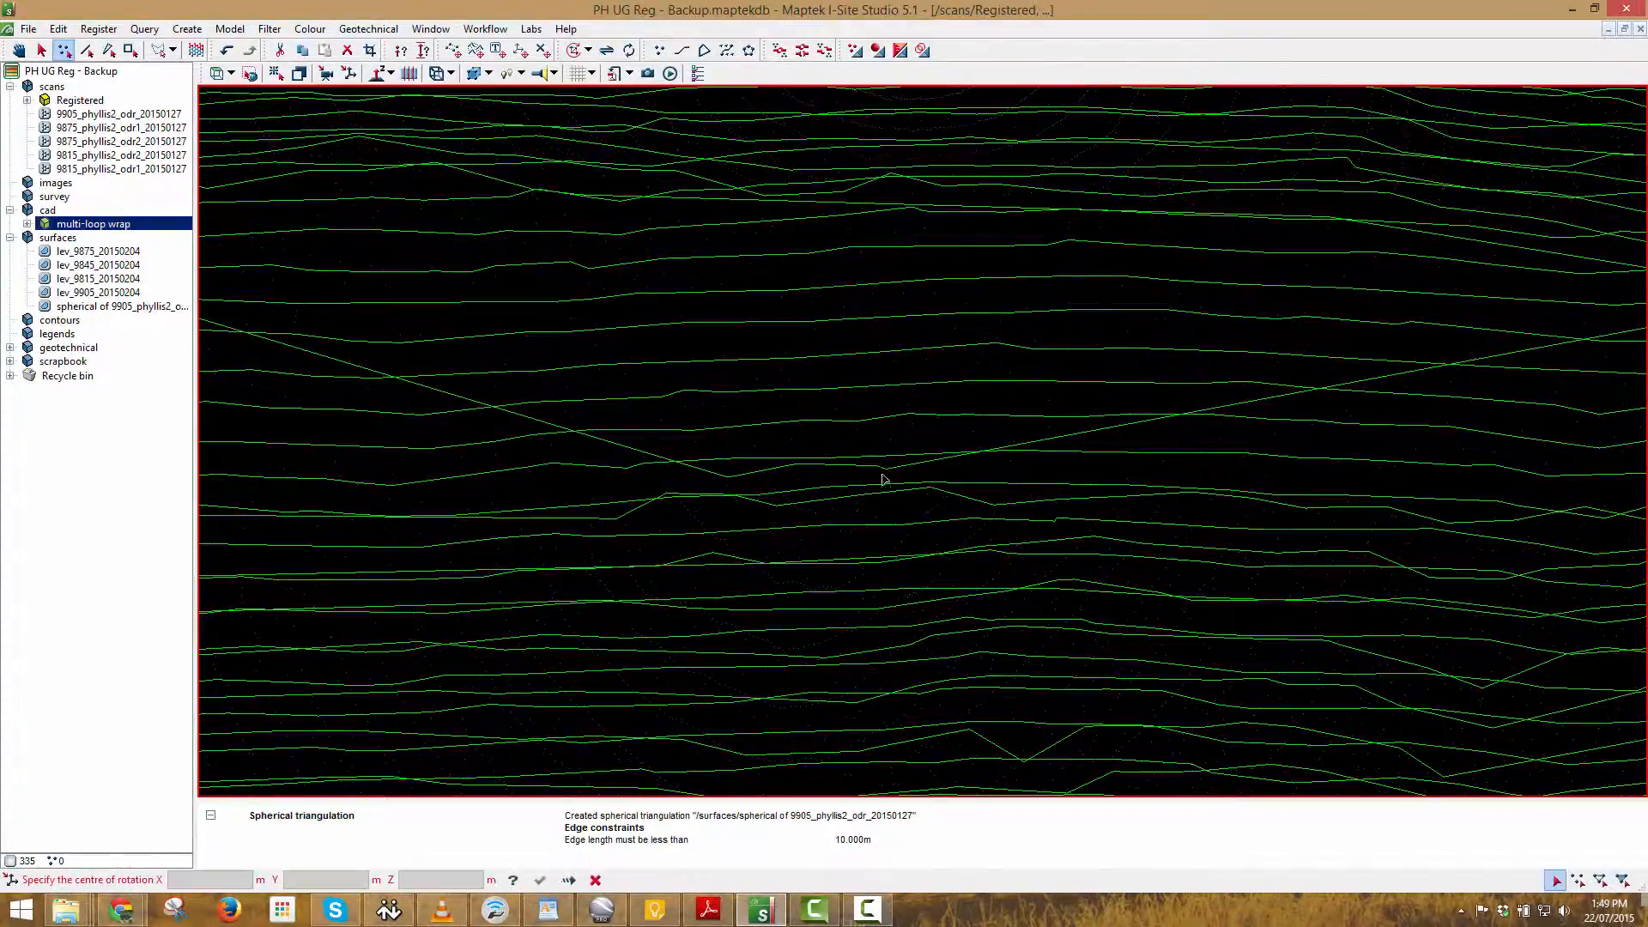
click(885, 473)
right_drag(883, 471, 846, 574)
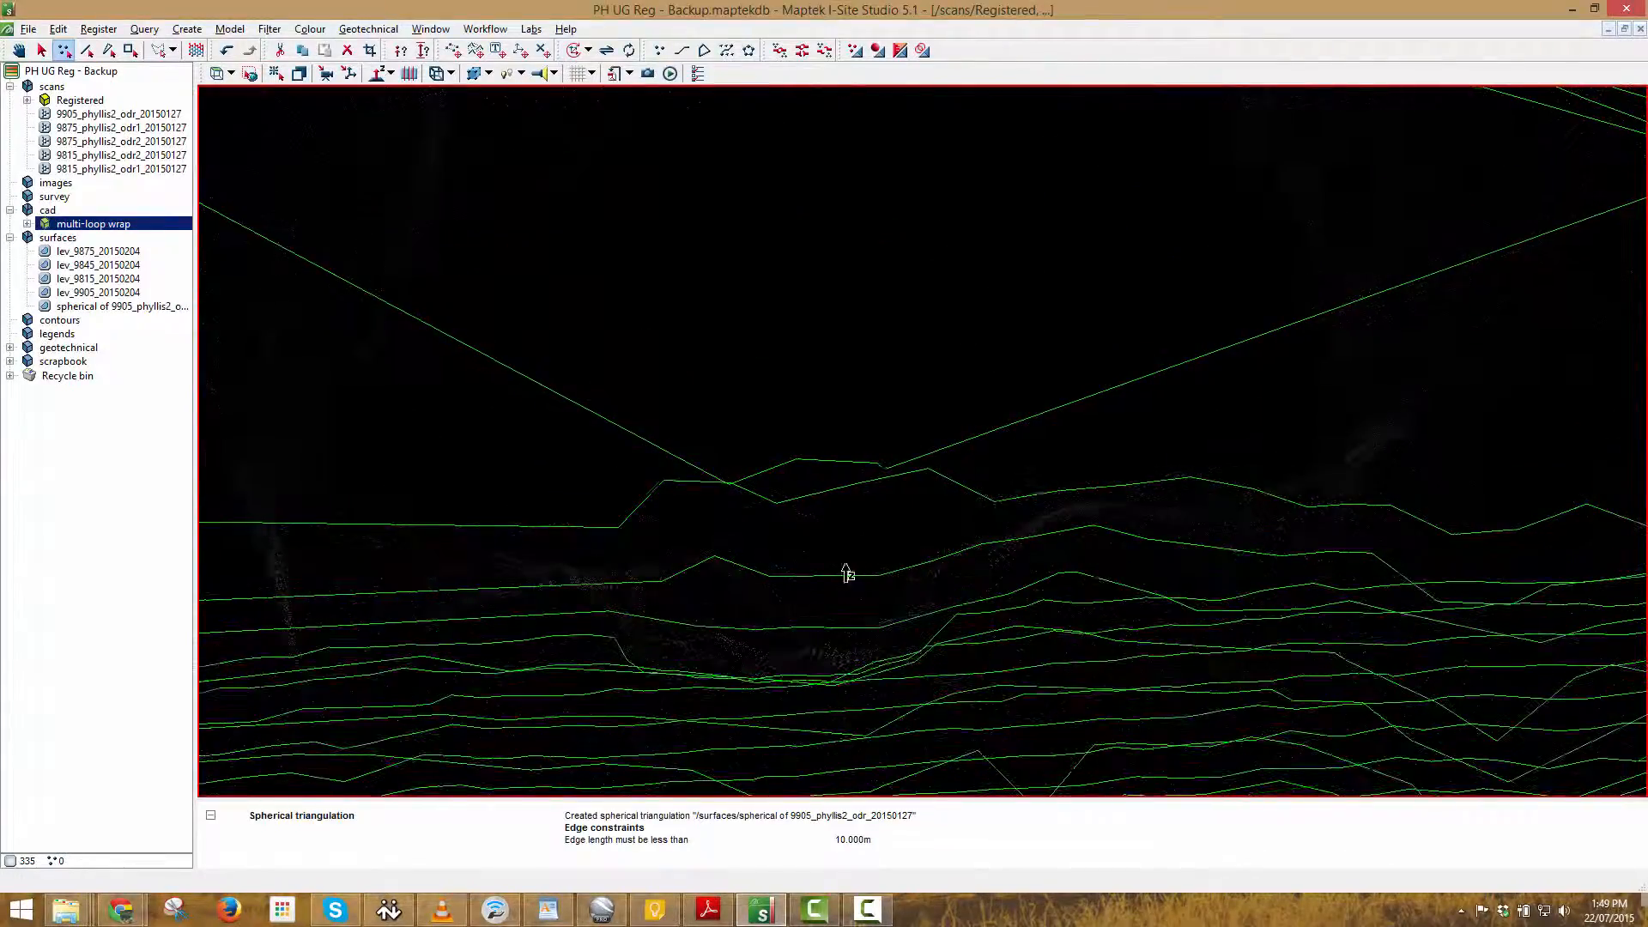
scroll(889, 458, up, 2)
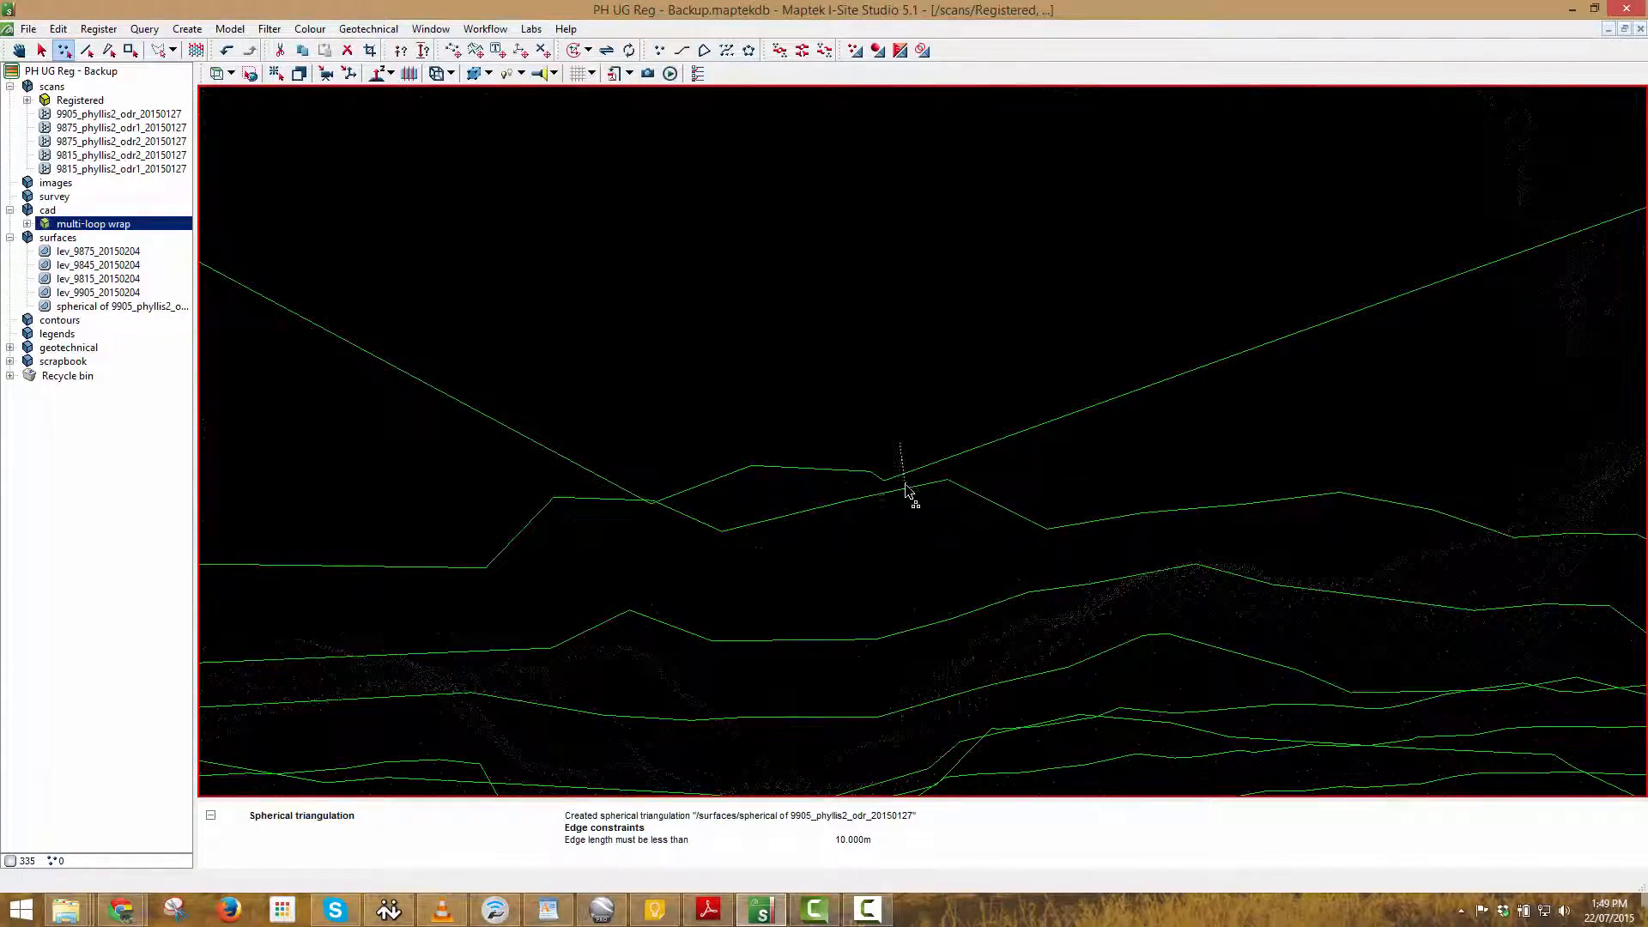
Delete the entire stray loop beneath the brow from the multi-loop wrap.
mouse_move(688, 502)
mouse_down()
mouse_move(654, 514)
mouse_move(611, 470)
mouse_up()
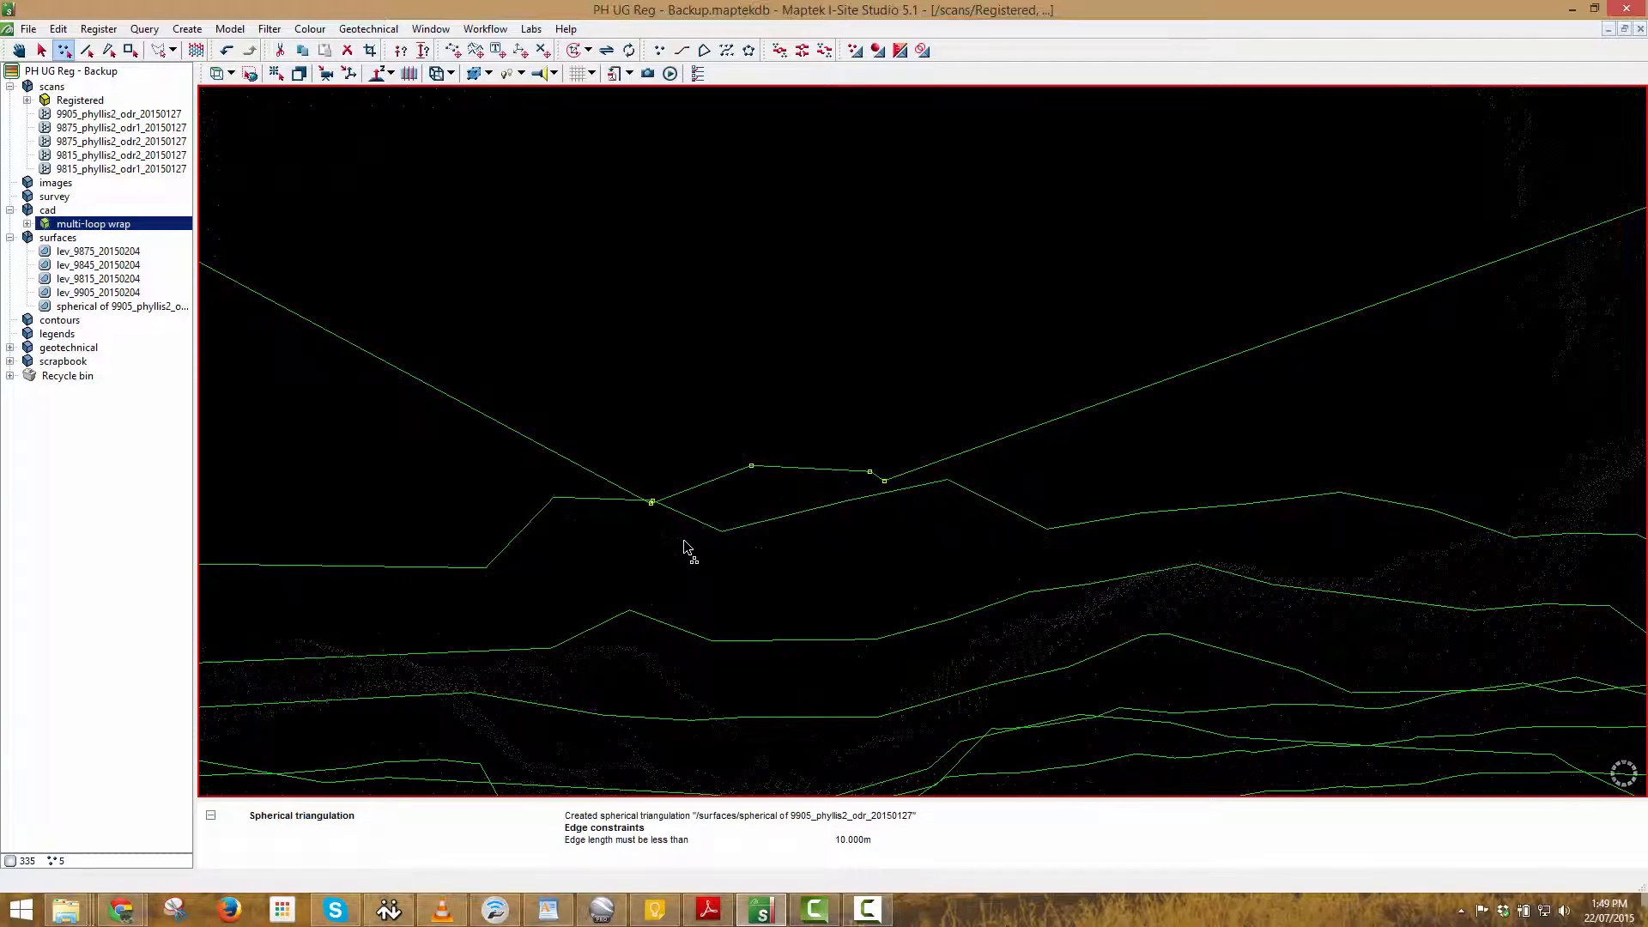
key(Escape)
drag(800, 652, 696, 471)
scroll(695, 462, up, 2)
key(o)
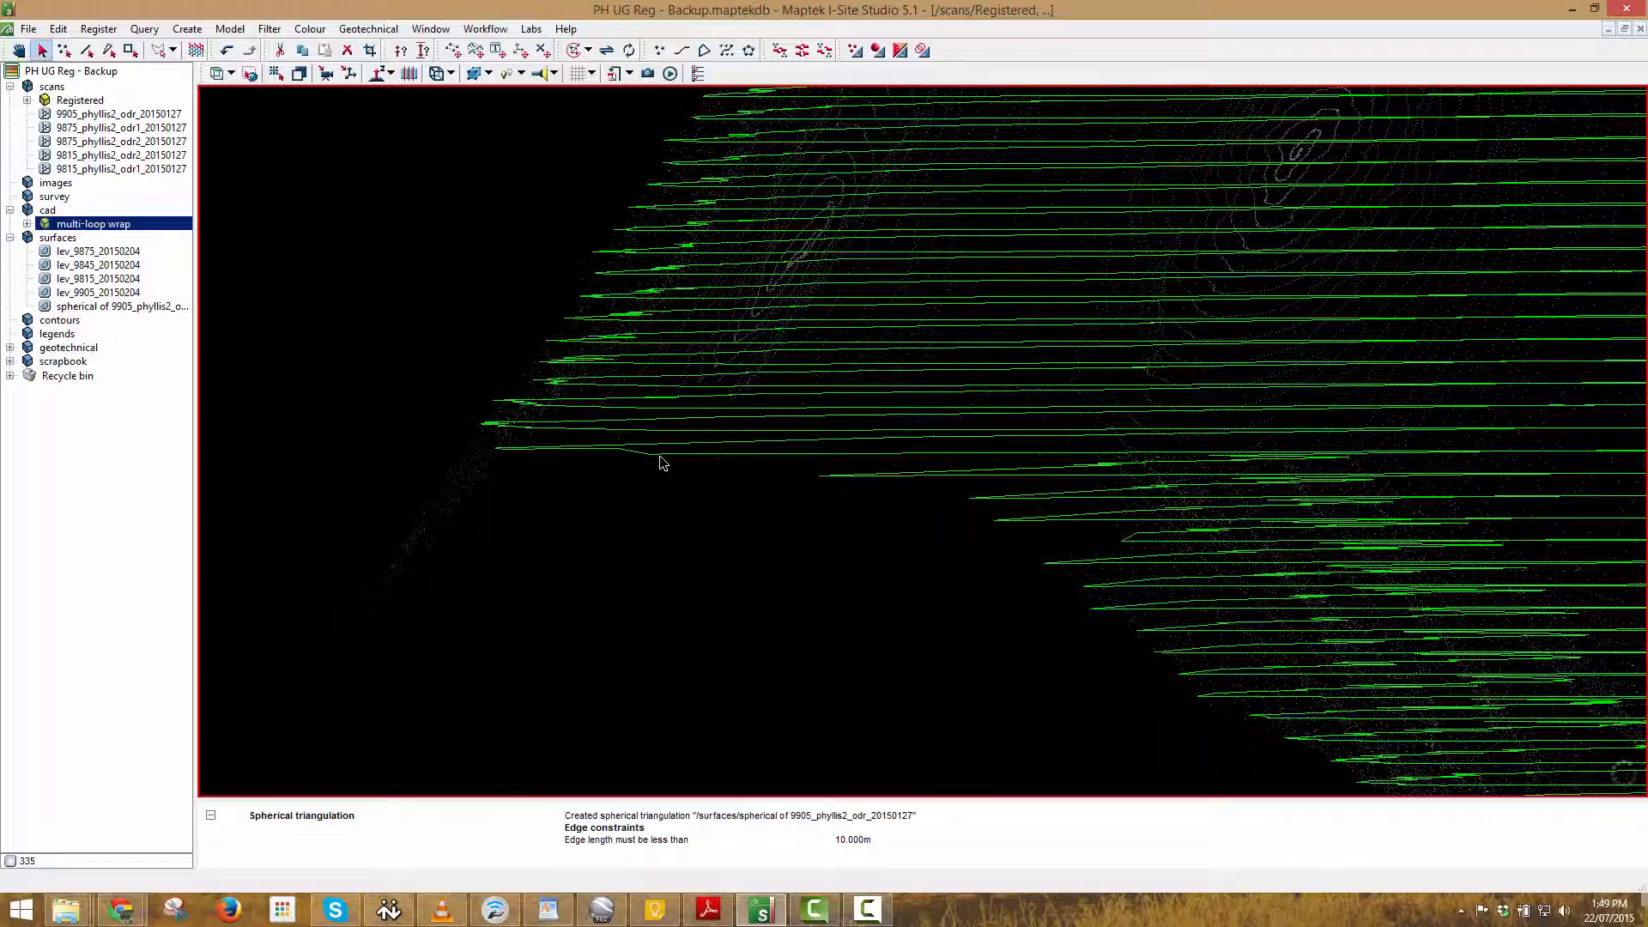
click(665, 454)
key(Delete)
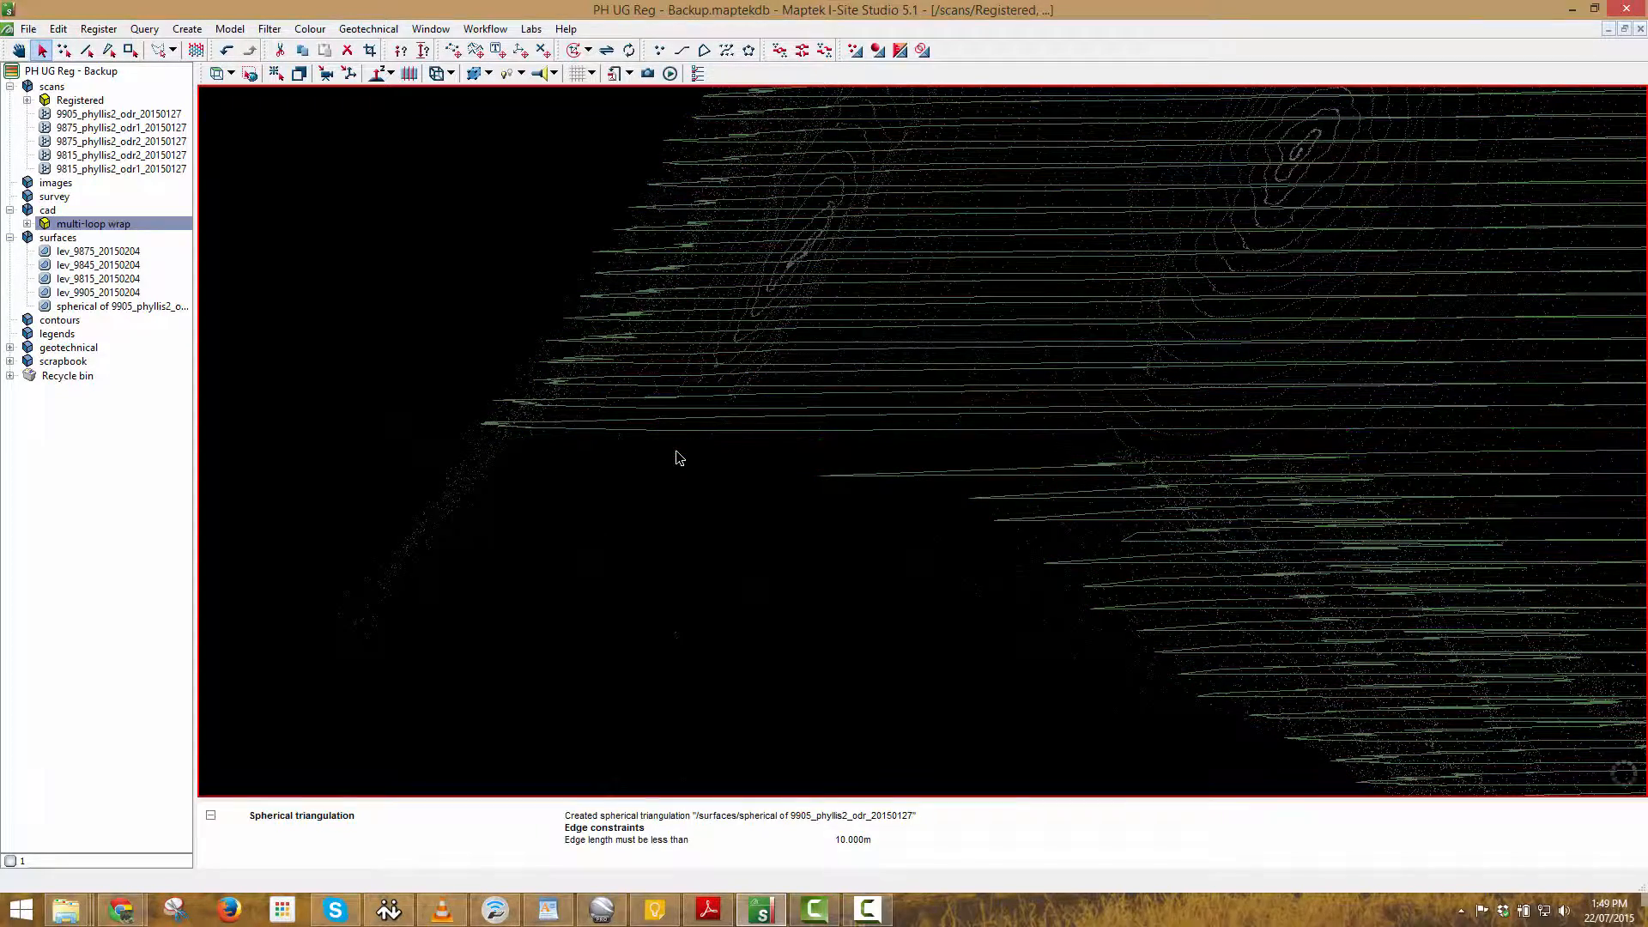
Select the registered scan points covering the top of the stope, from above the highest loop to well down its walls.
drag(1029, 587, 909, 416)
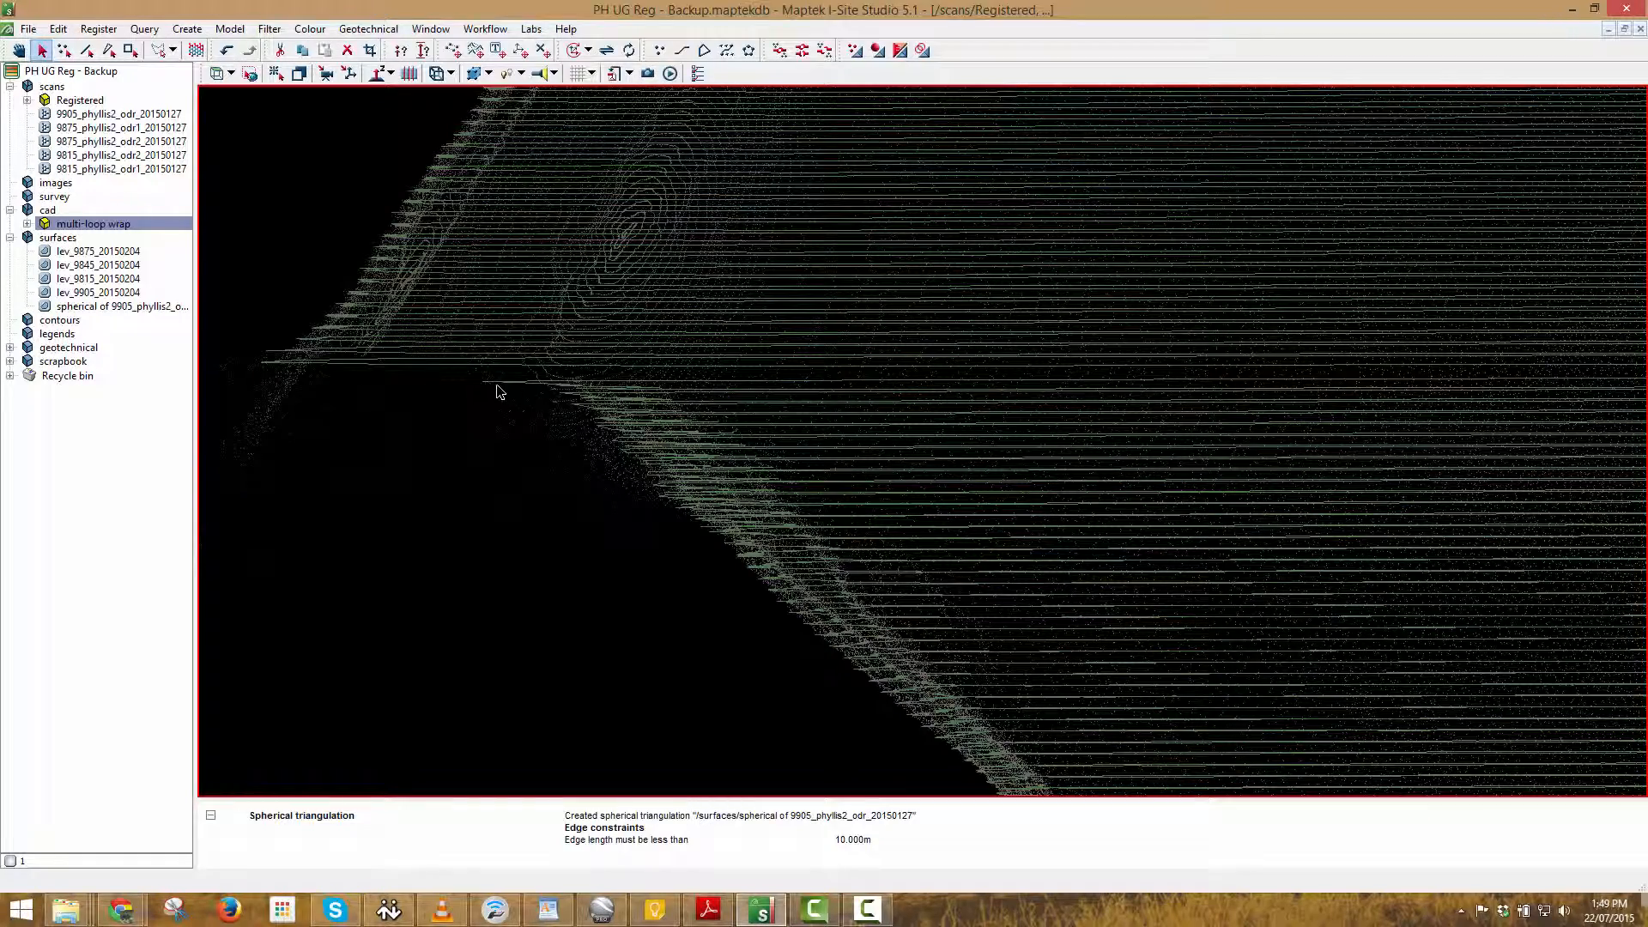
click(551, 585)
drag(704, 432, 1212, 604)
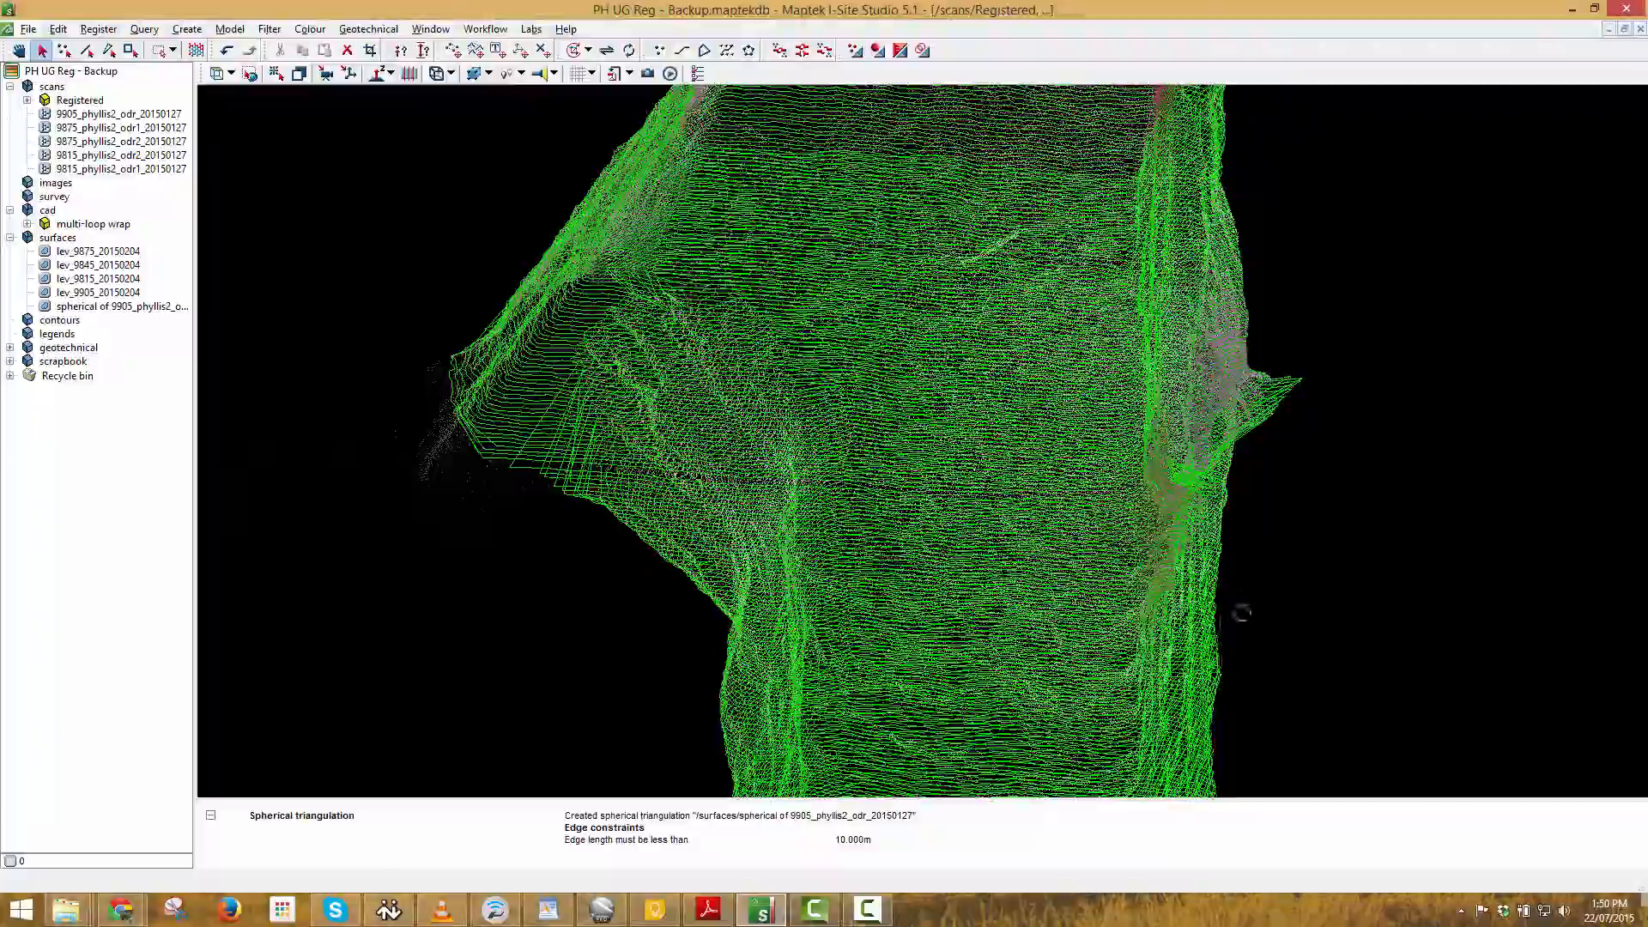
scroll(1241, 613, up, 10)
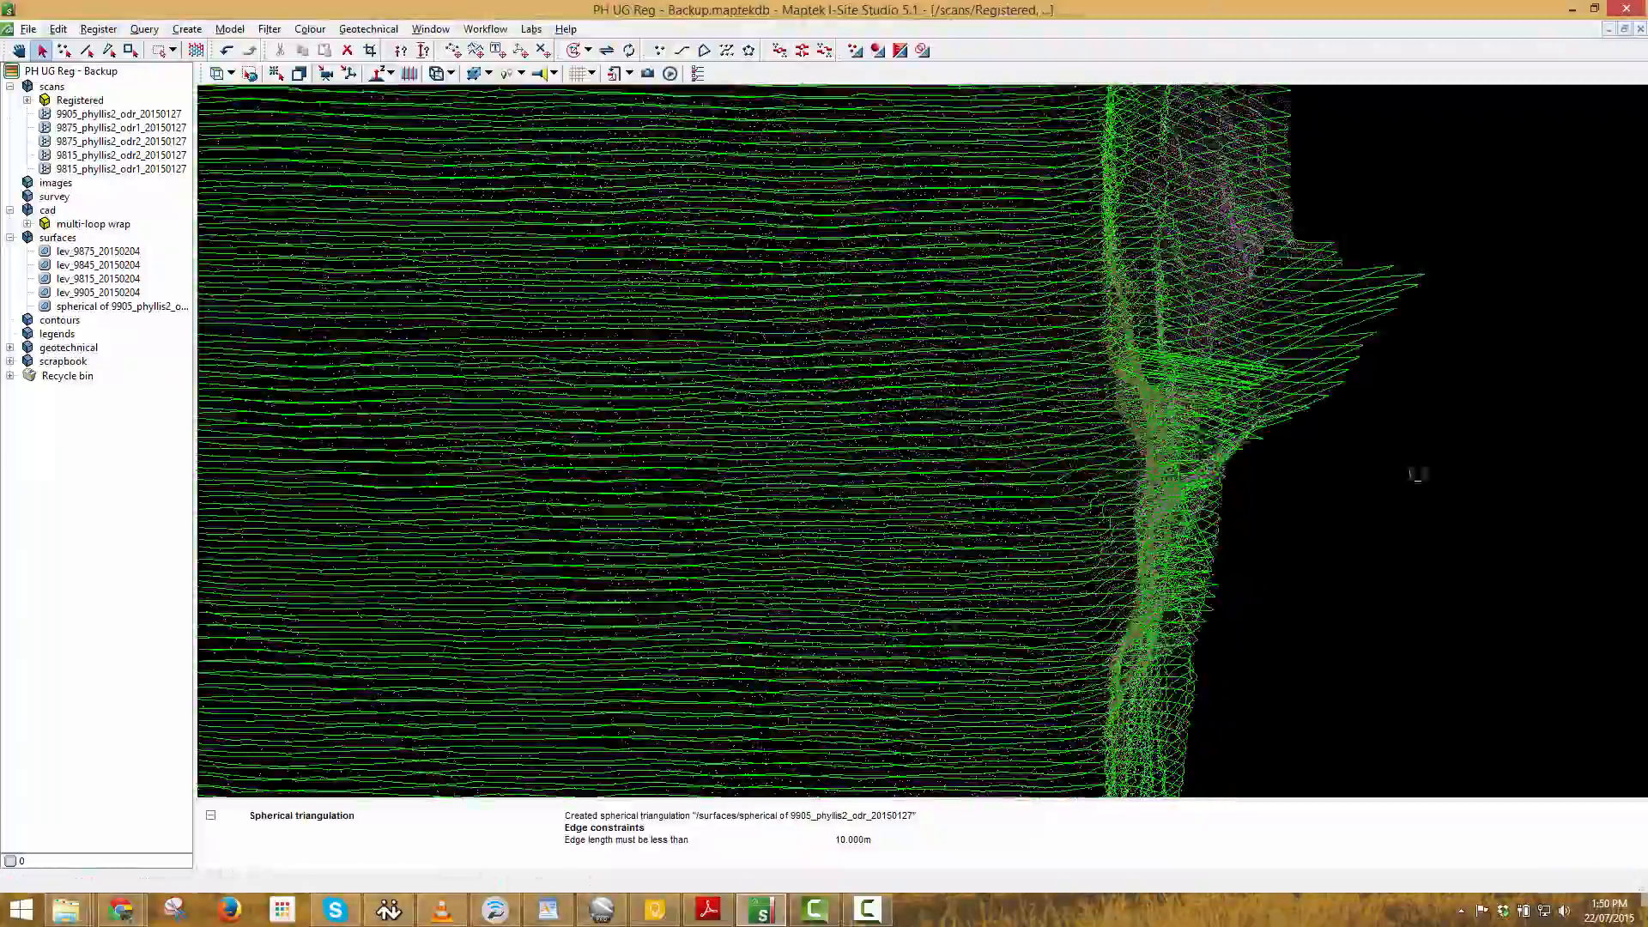
drag(1417, 473, 1223, 315)
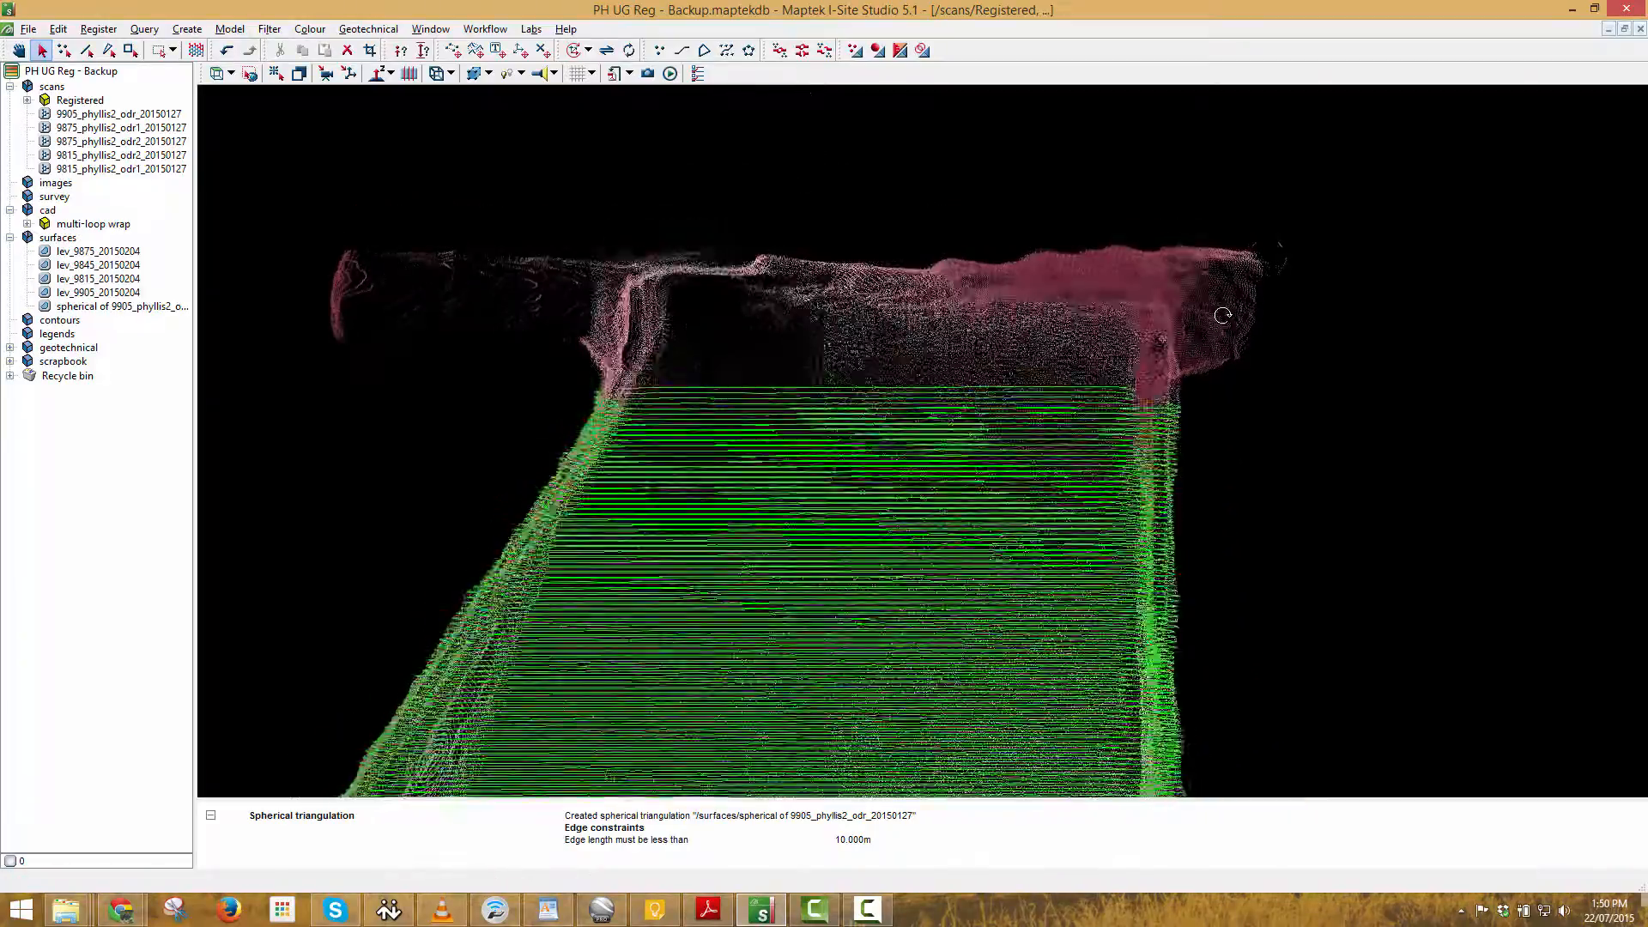
click(1265, 383)
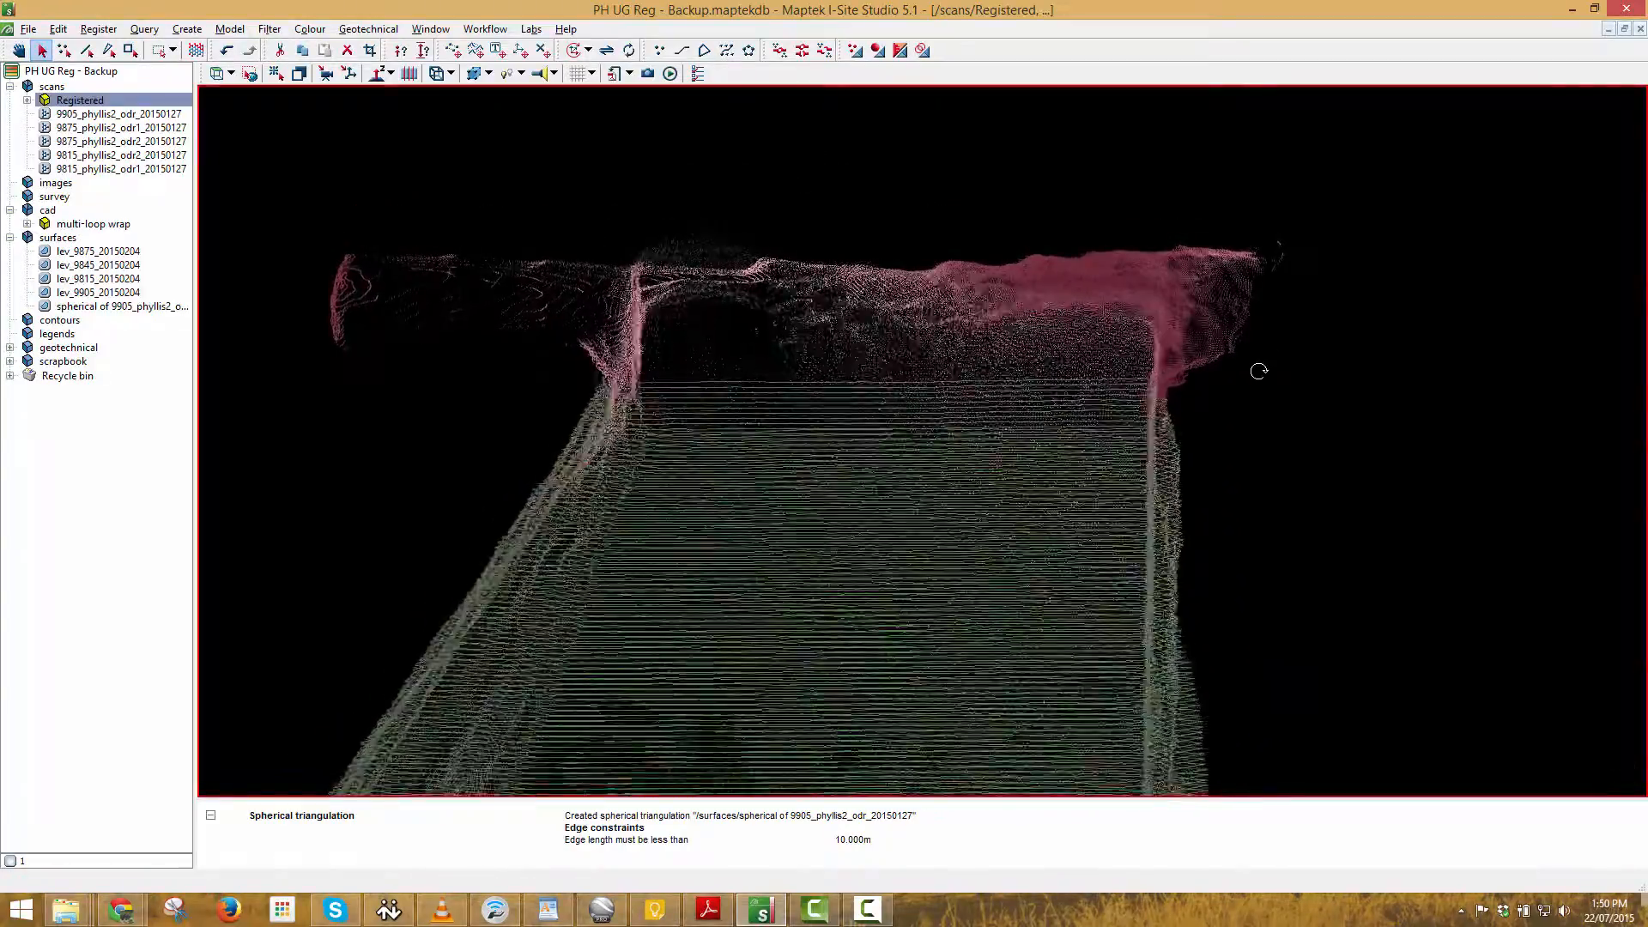
right_drag(1258, 371, 1262, 381)
click(64, 50)
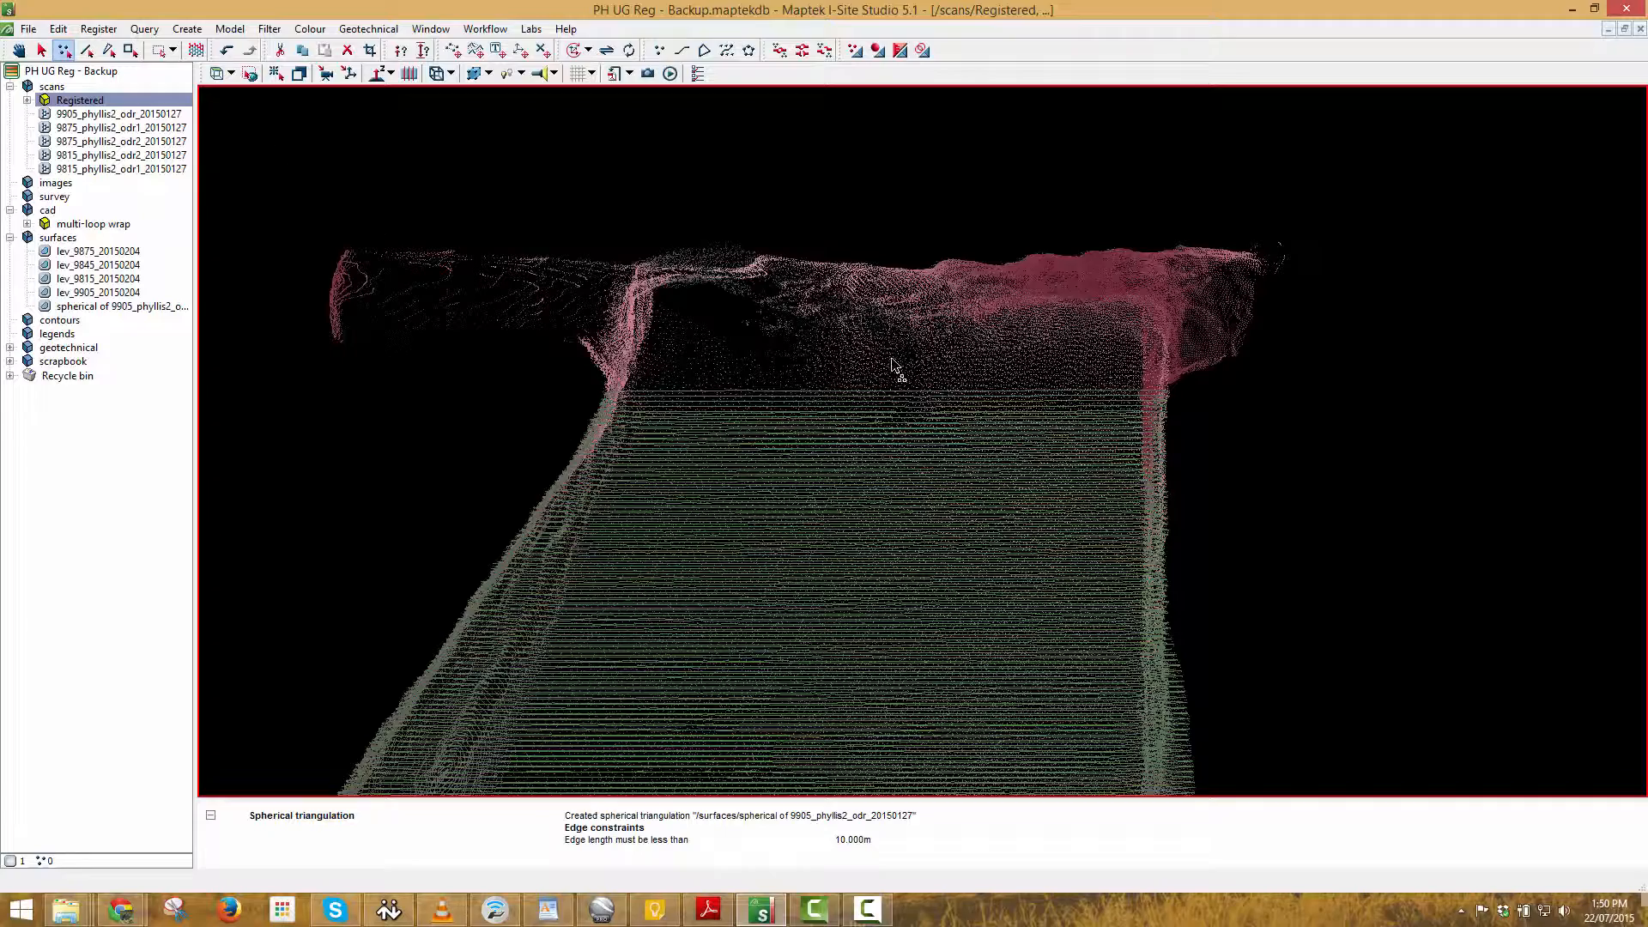
drag(258, 130, 1336, 427)
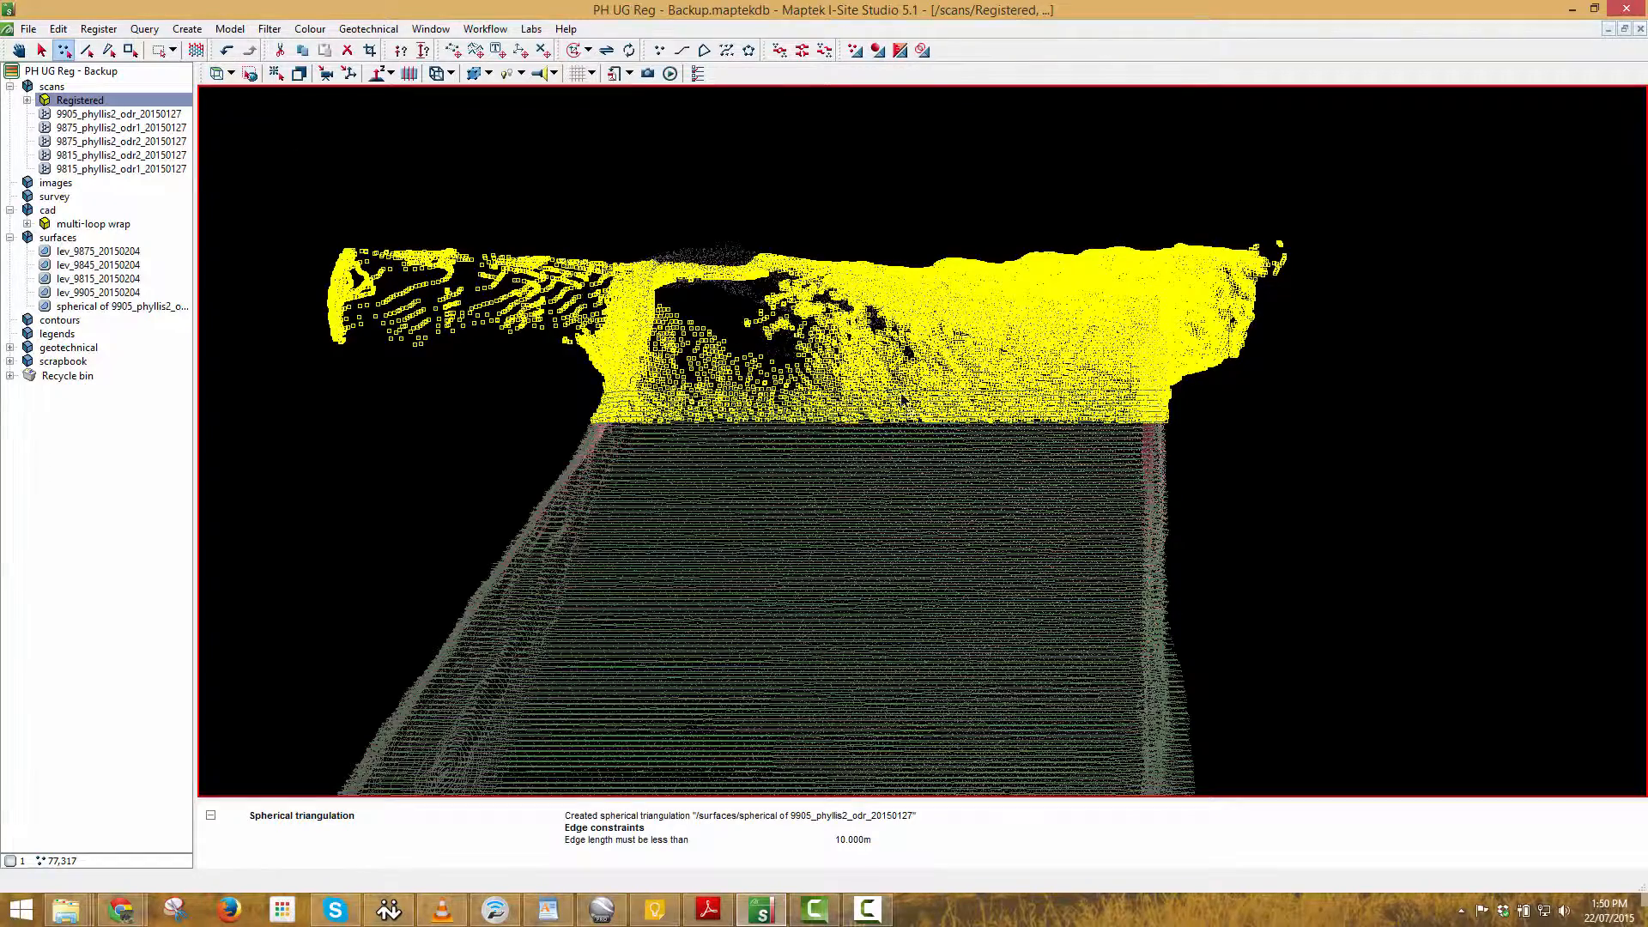
drag(275, 140, 1298, 615)
Start a spherical triangulation of the selected points and add the 9905 scan origin from the scrapbook to the view.
click(875, 51)
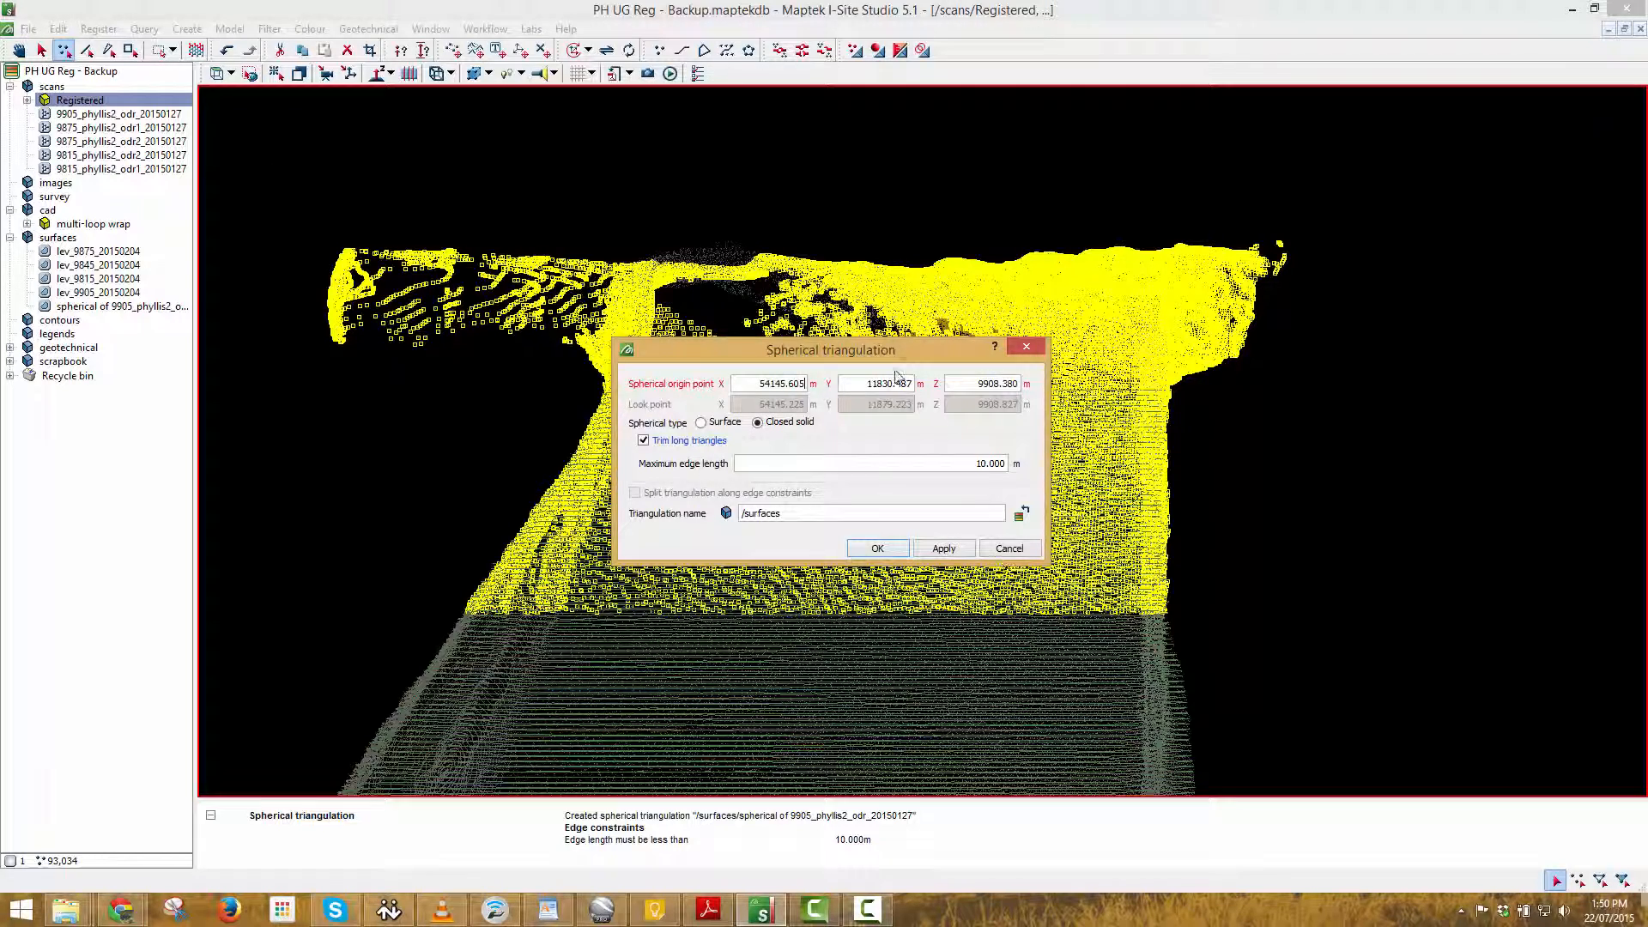
drag(892, 352, 769, 275)
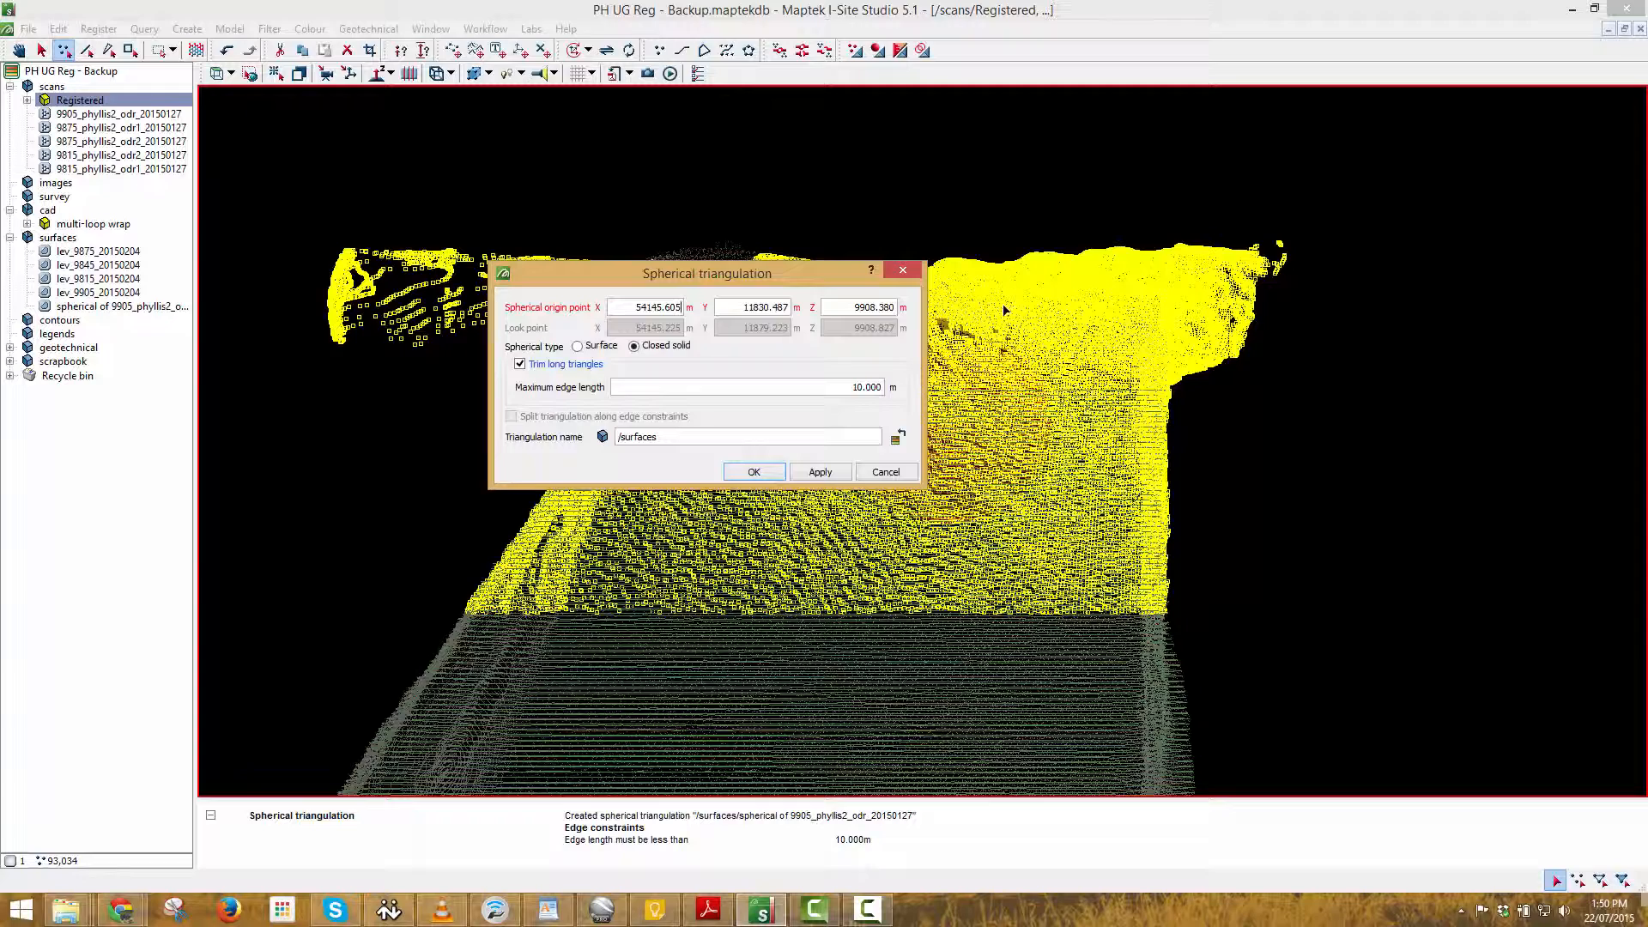
click(9, 361)
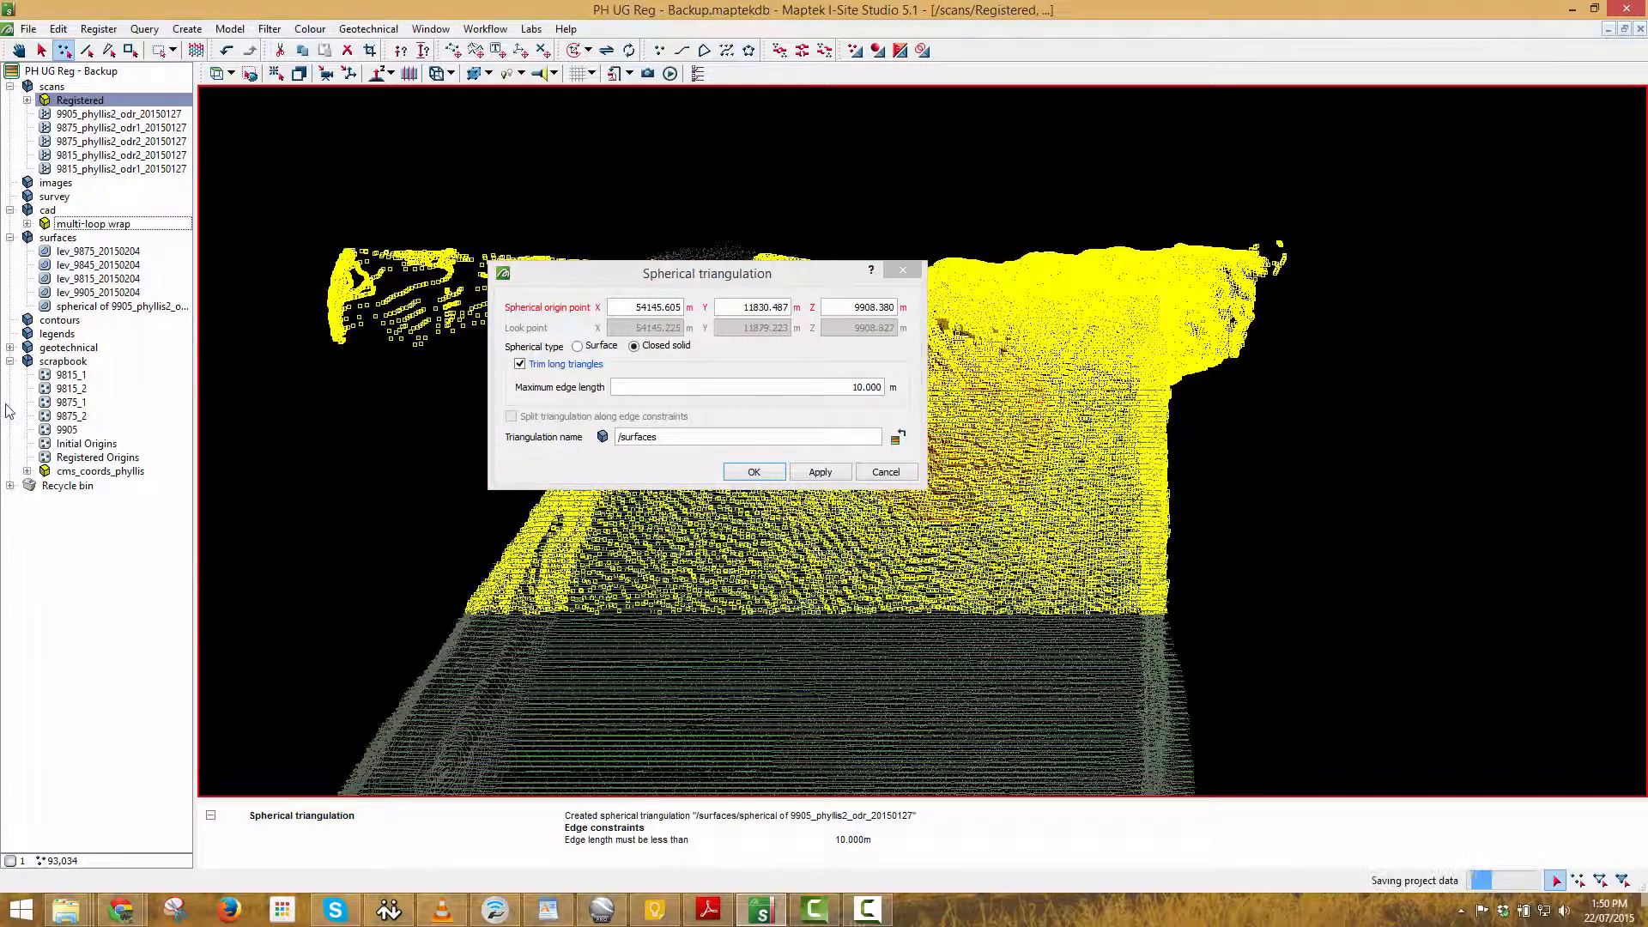
click(26, 99)
drag(197, 168, 262, 175)
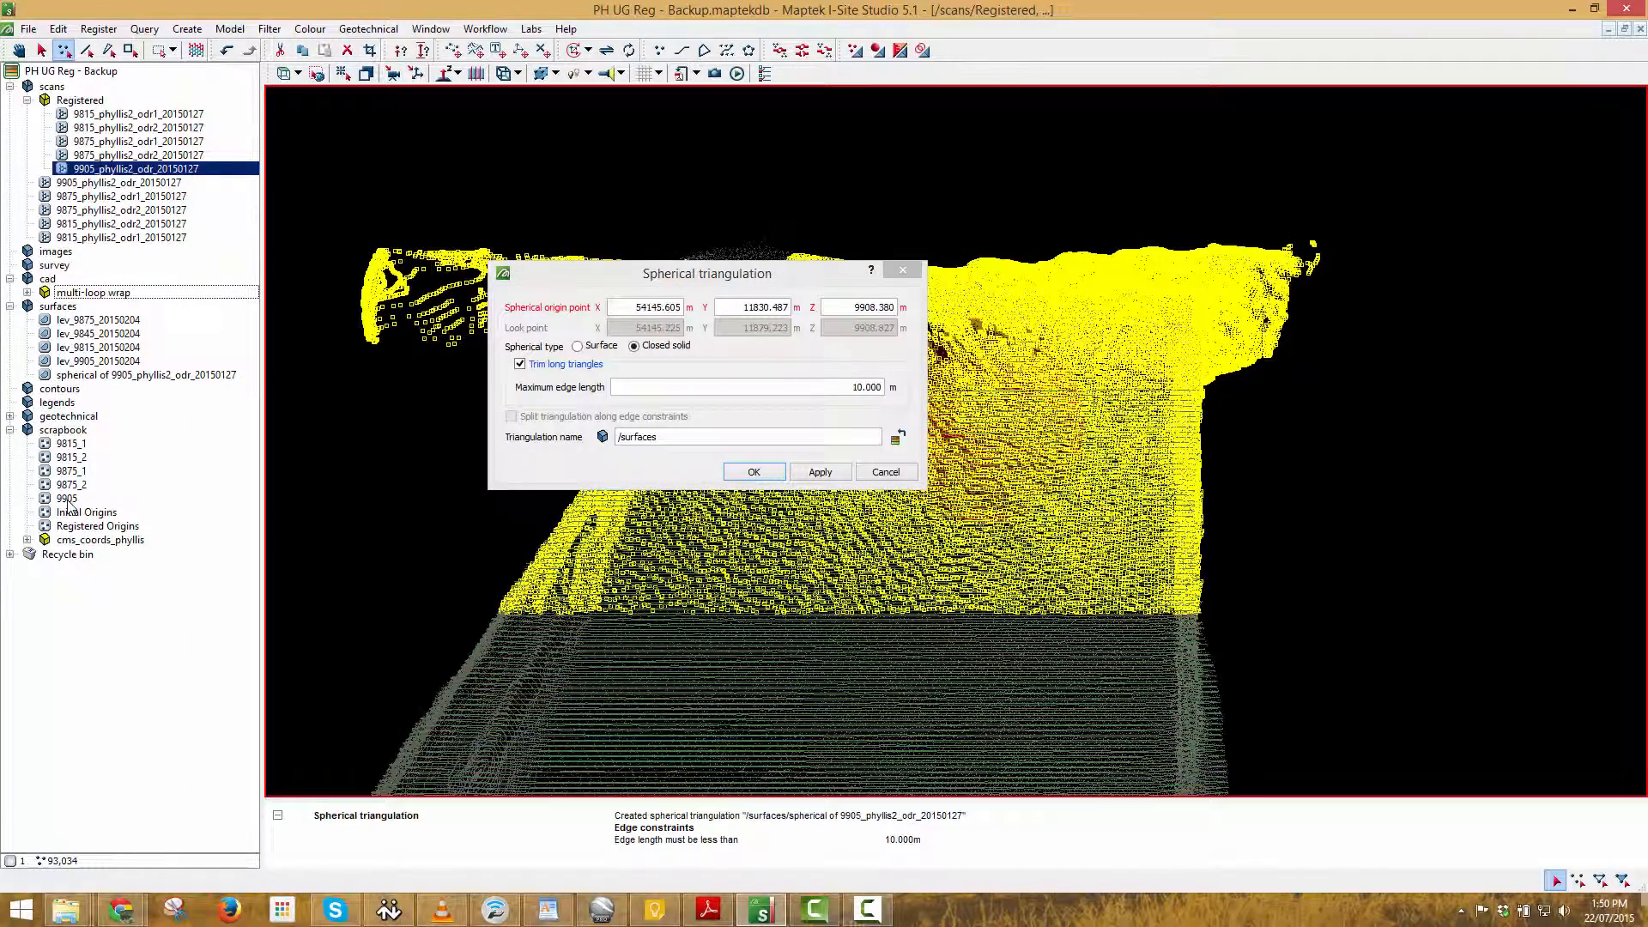
drag(67, 500, 663, 309)
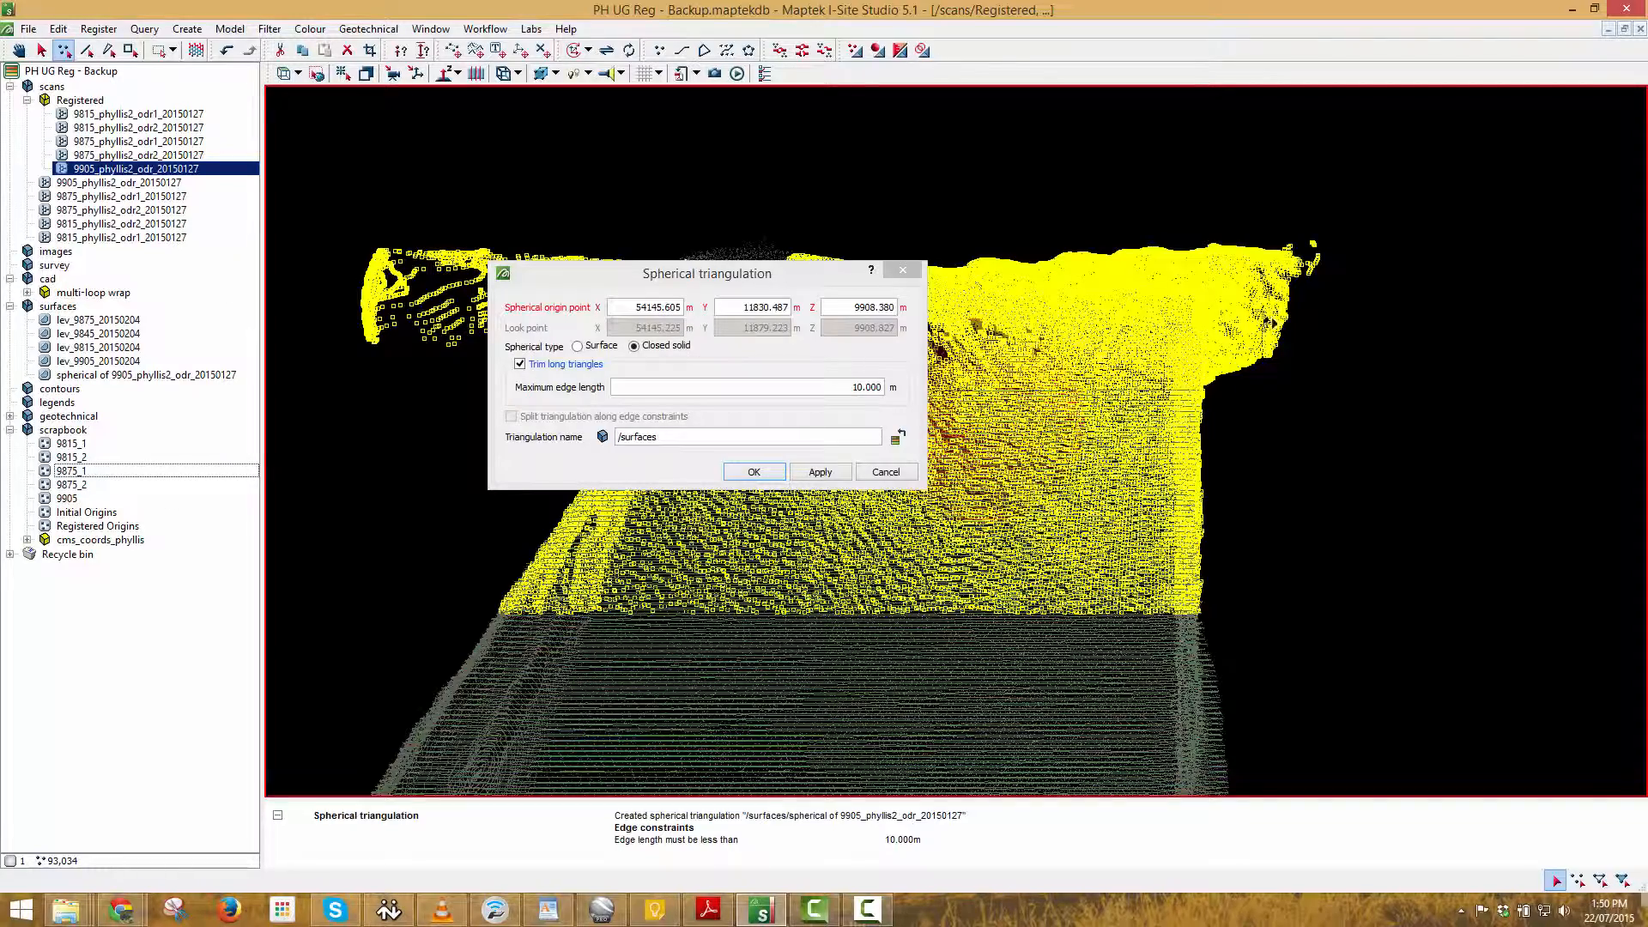
Hide the scan data and set the spherical origin to the 9905 origin point at X 54138.410, Y 11830.670, Z 9912.306.
right_click(1368, 300)
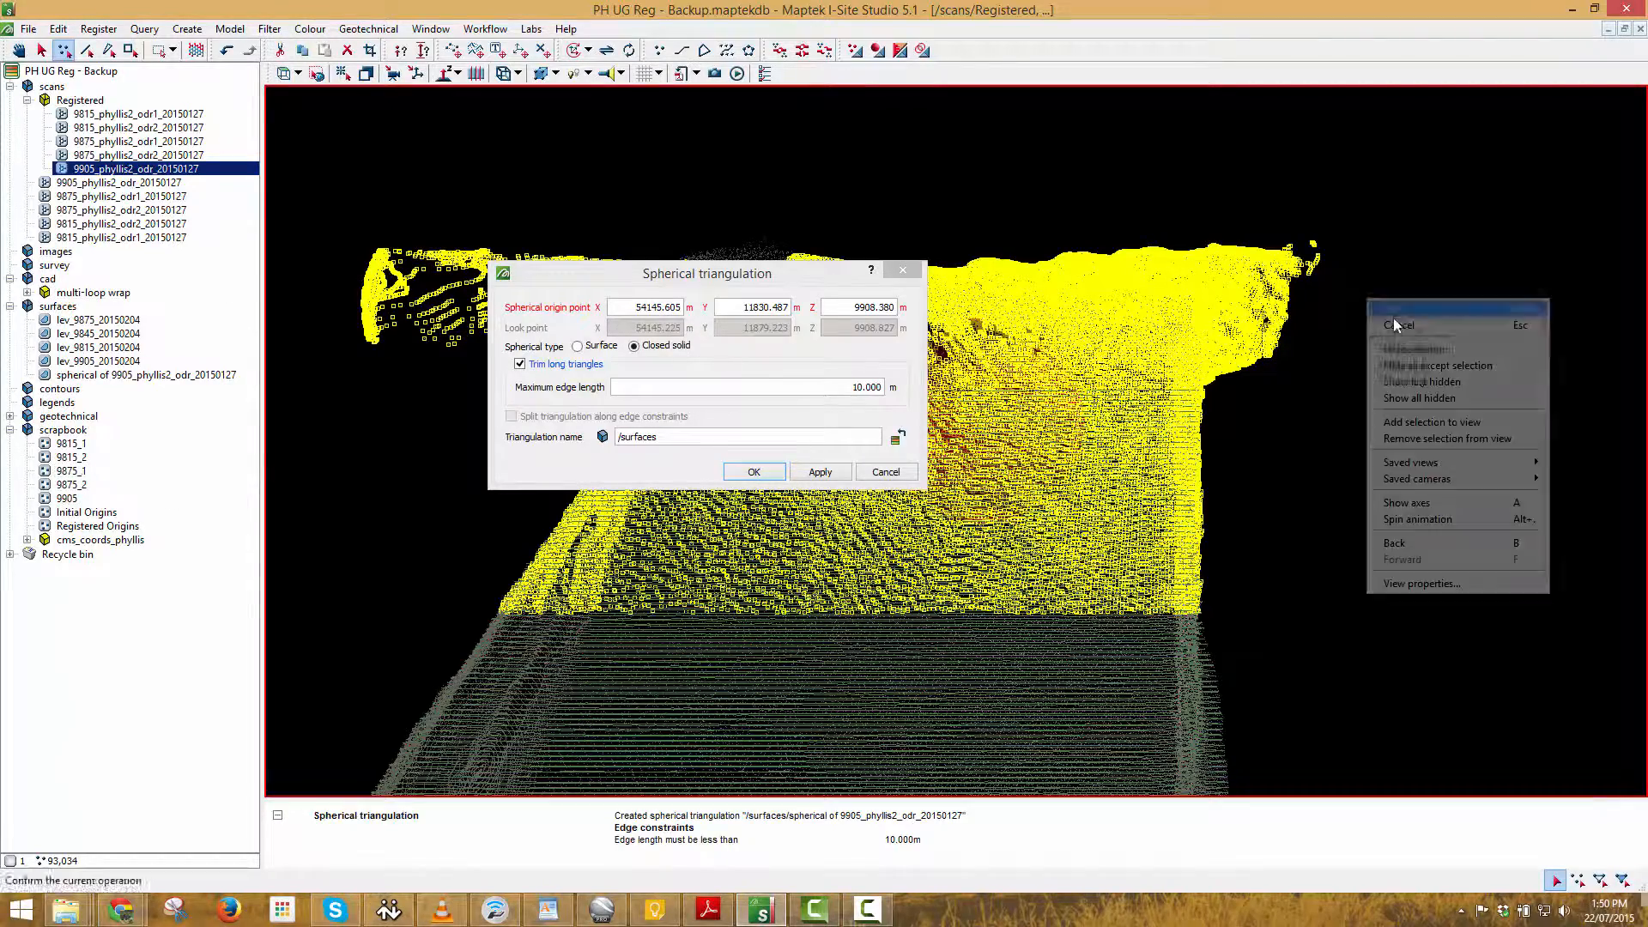
click(1435, 367)
right_click(1432, 352)
click(1456, 401)
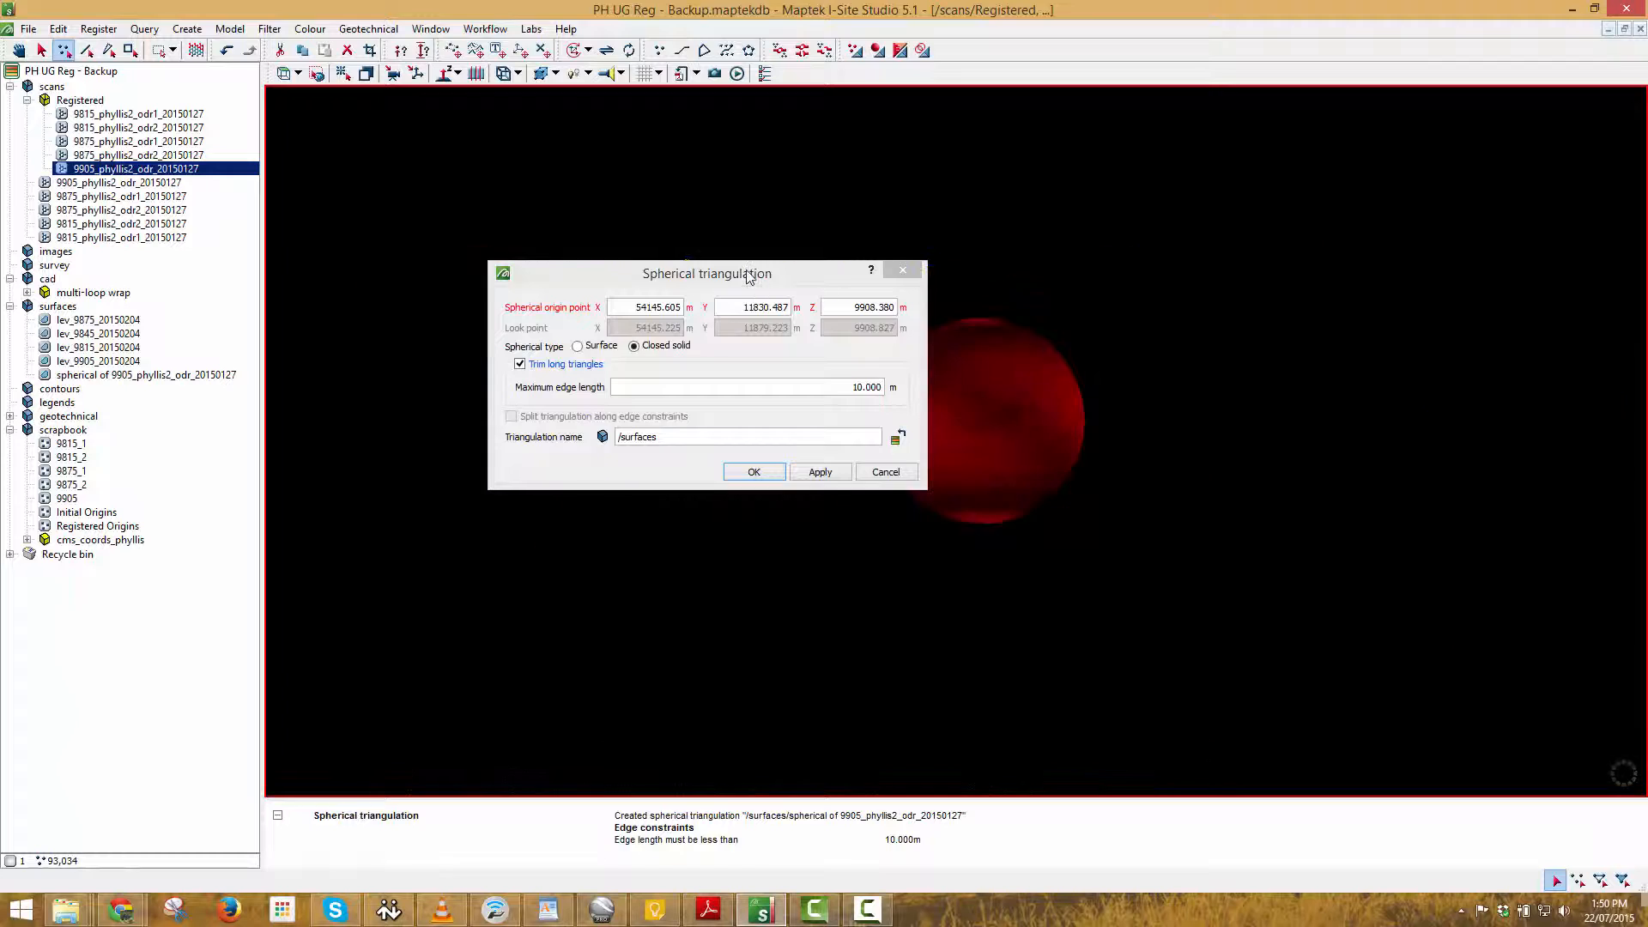
drag(750, 275, 597, 162)
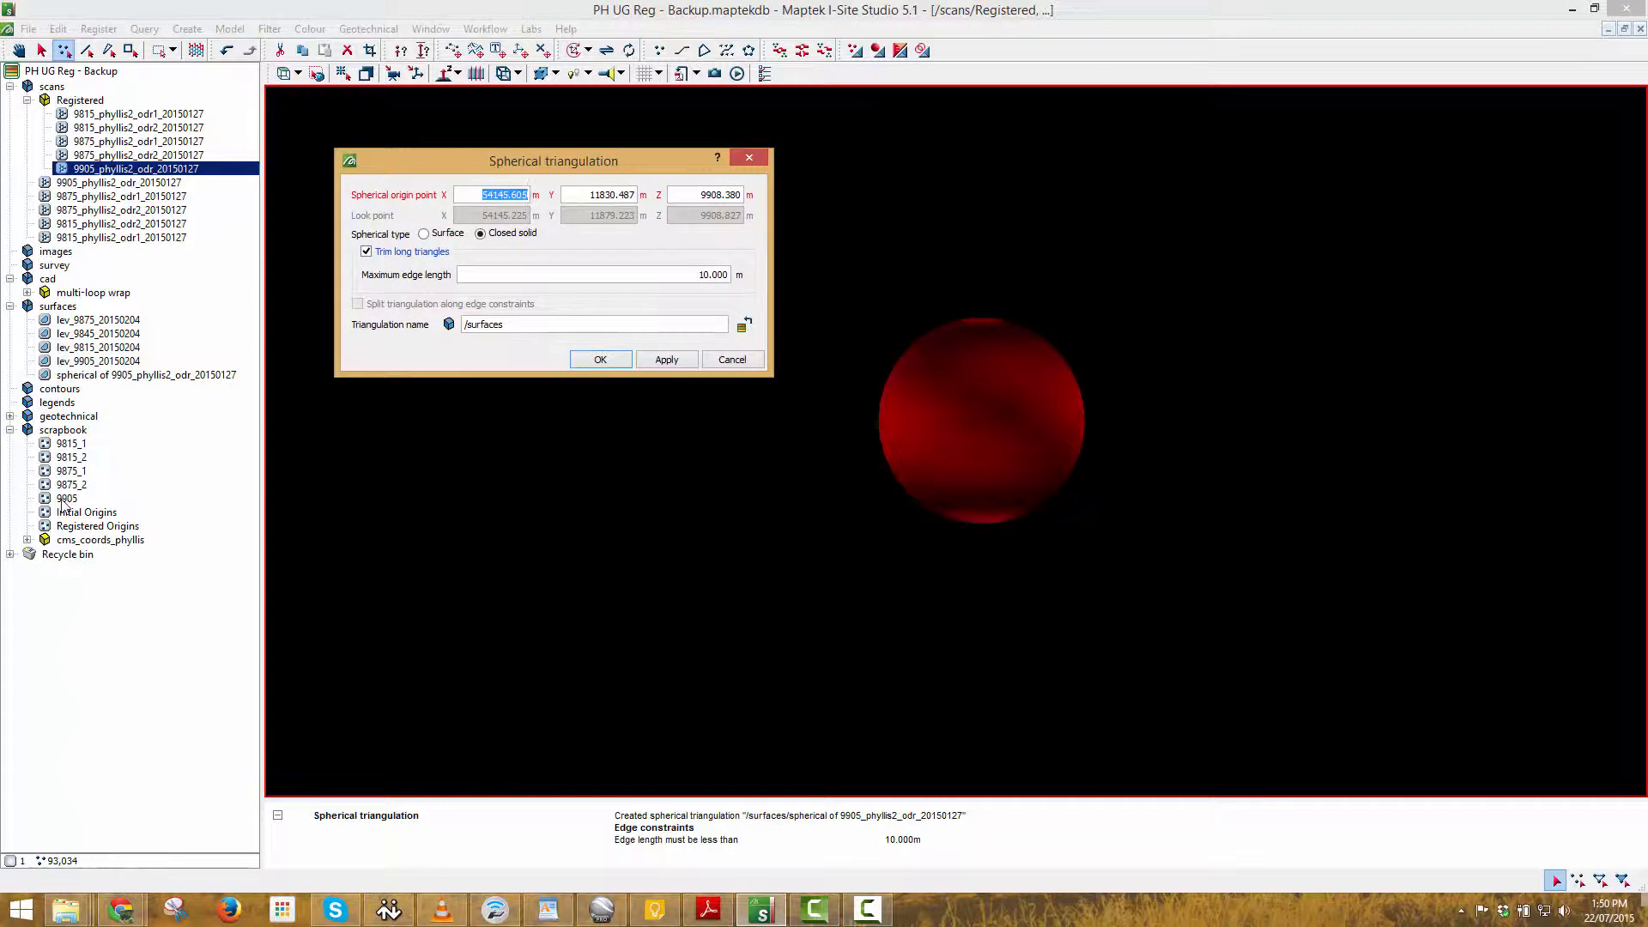
drag(64, 500, 942, 543)
drag(1122, 536, 1143, 376)
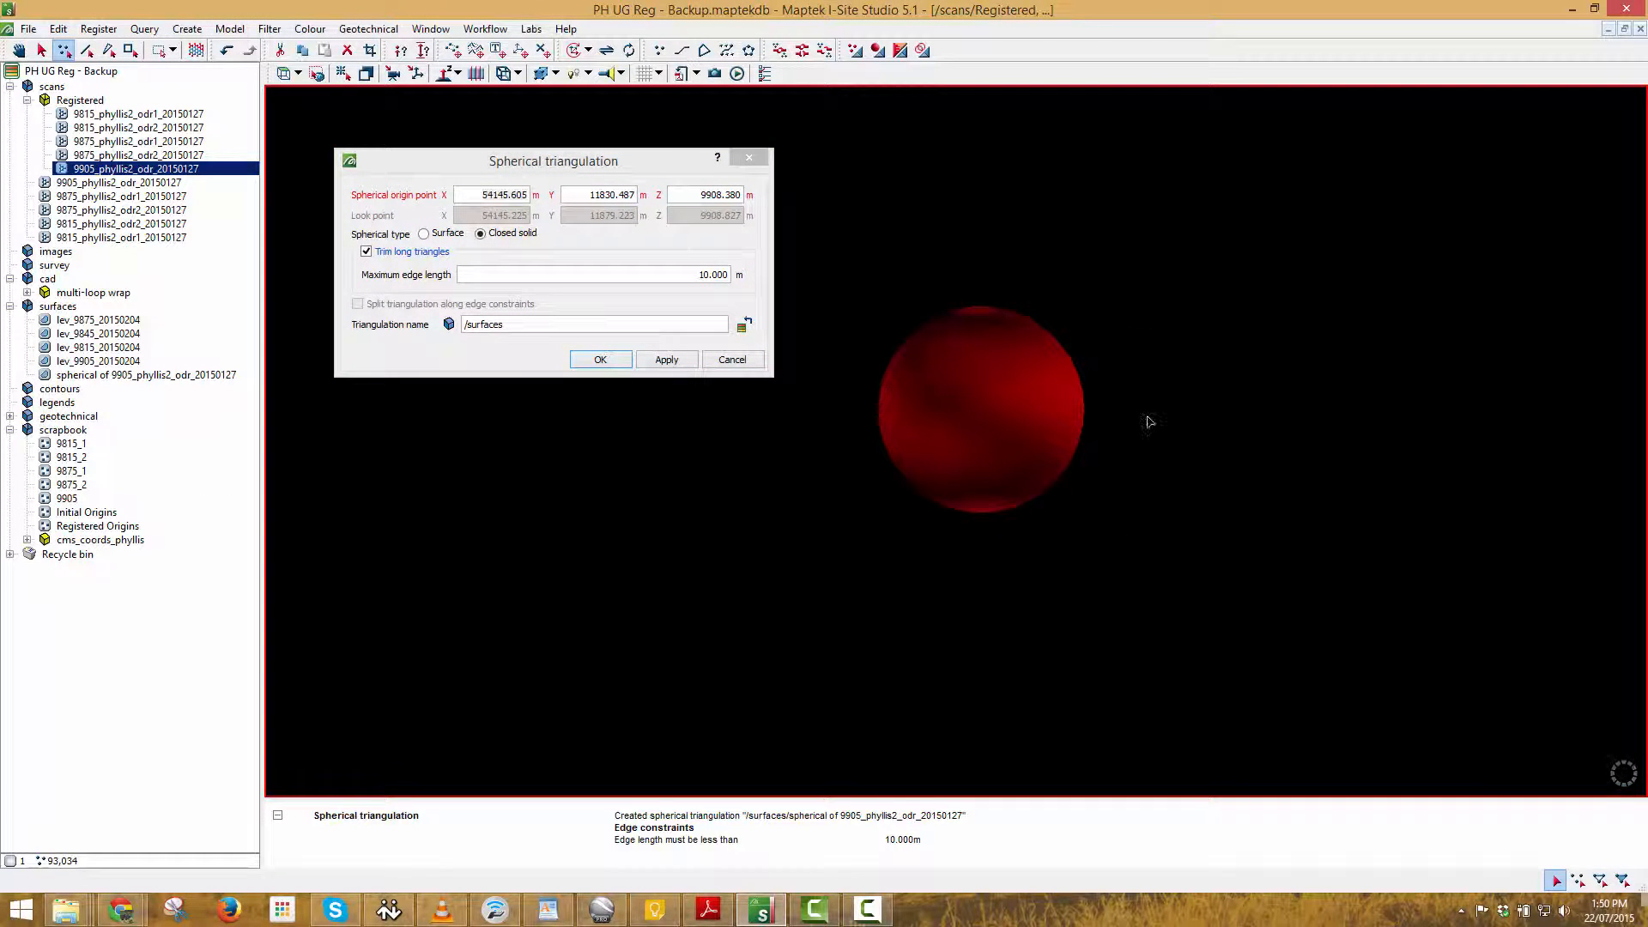
click(1579, 880)
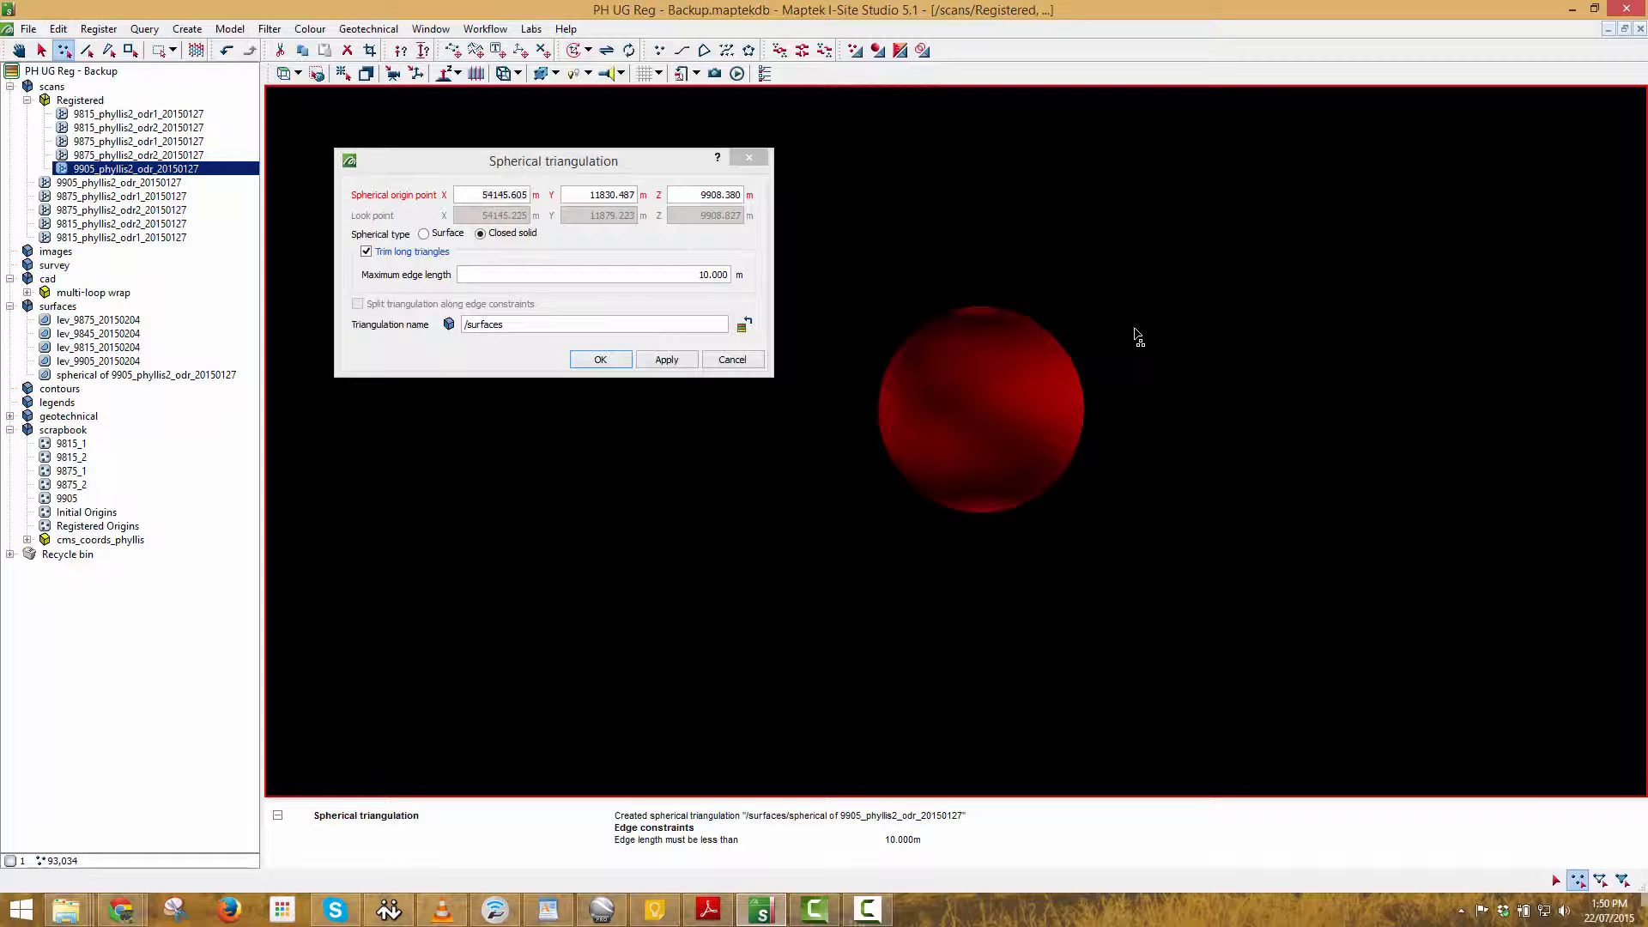
click(1134, 335)
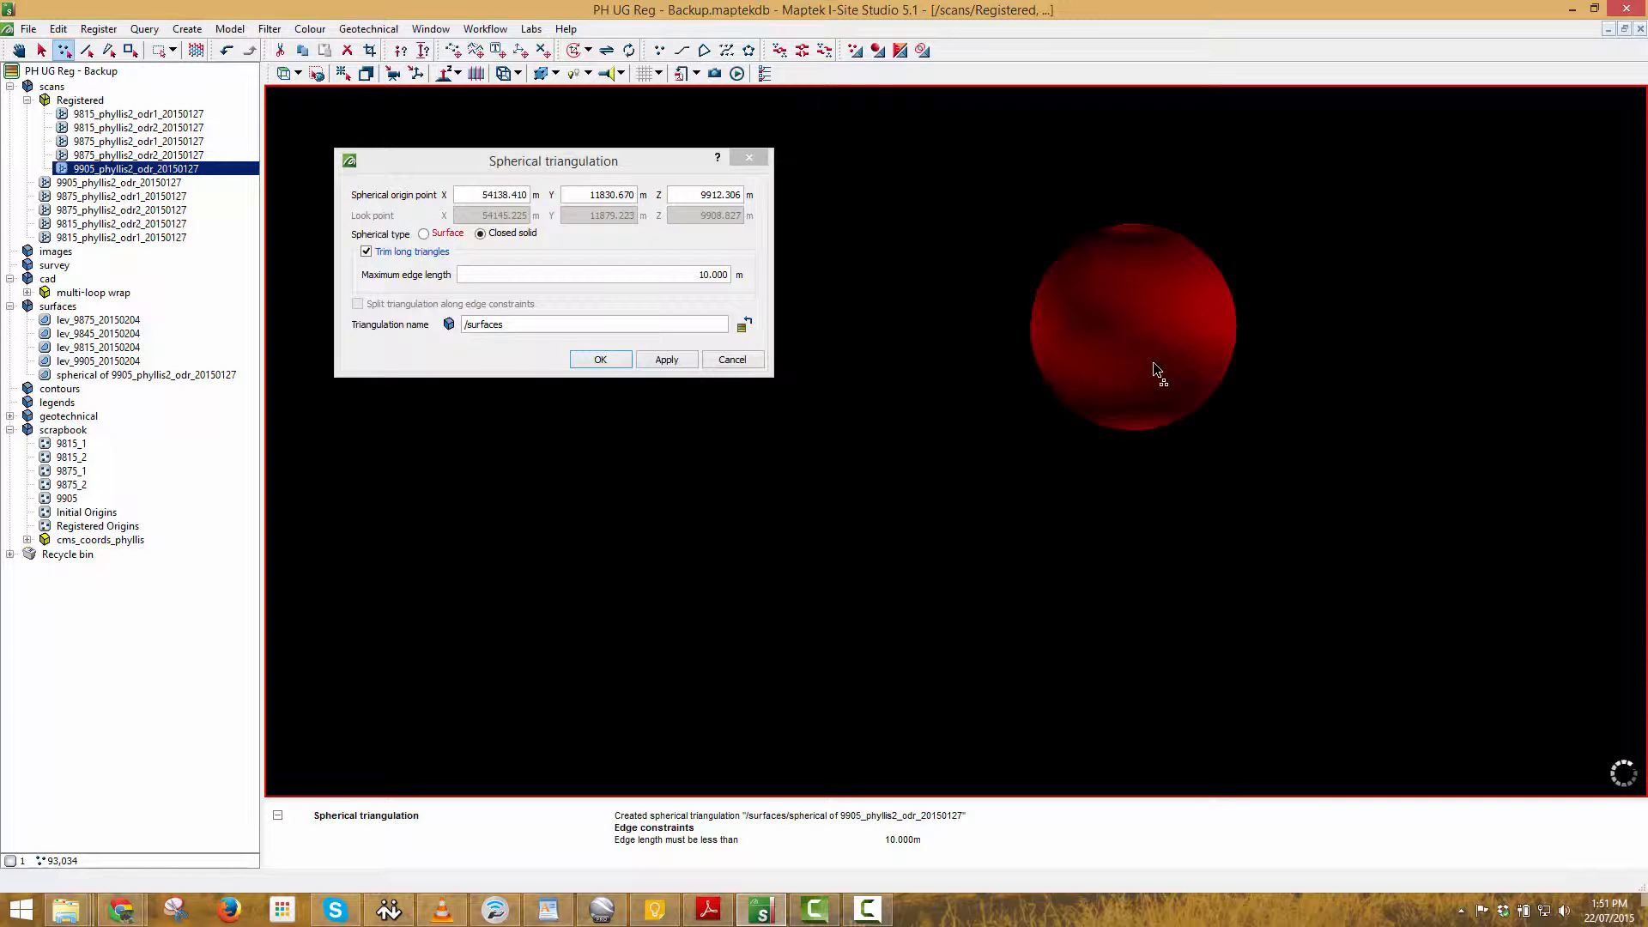
Show the hidden data again and create the closed-solid spherical triangulation with a maximum edge length of 10.000 m.
right_click(869, 333)
click(935, 419)
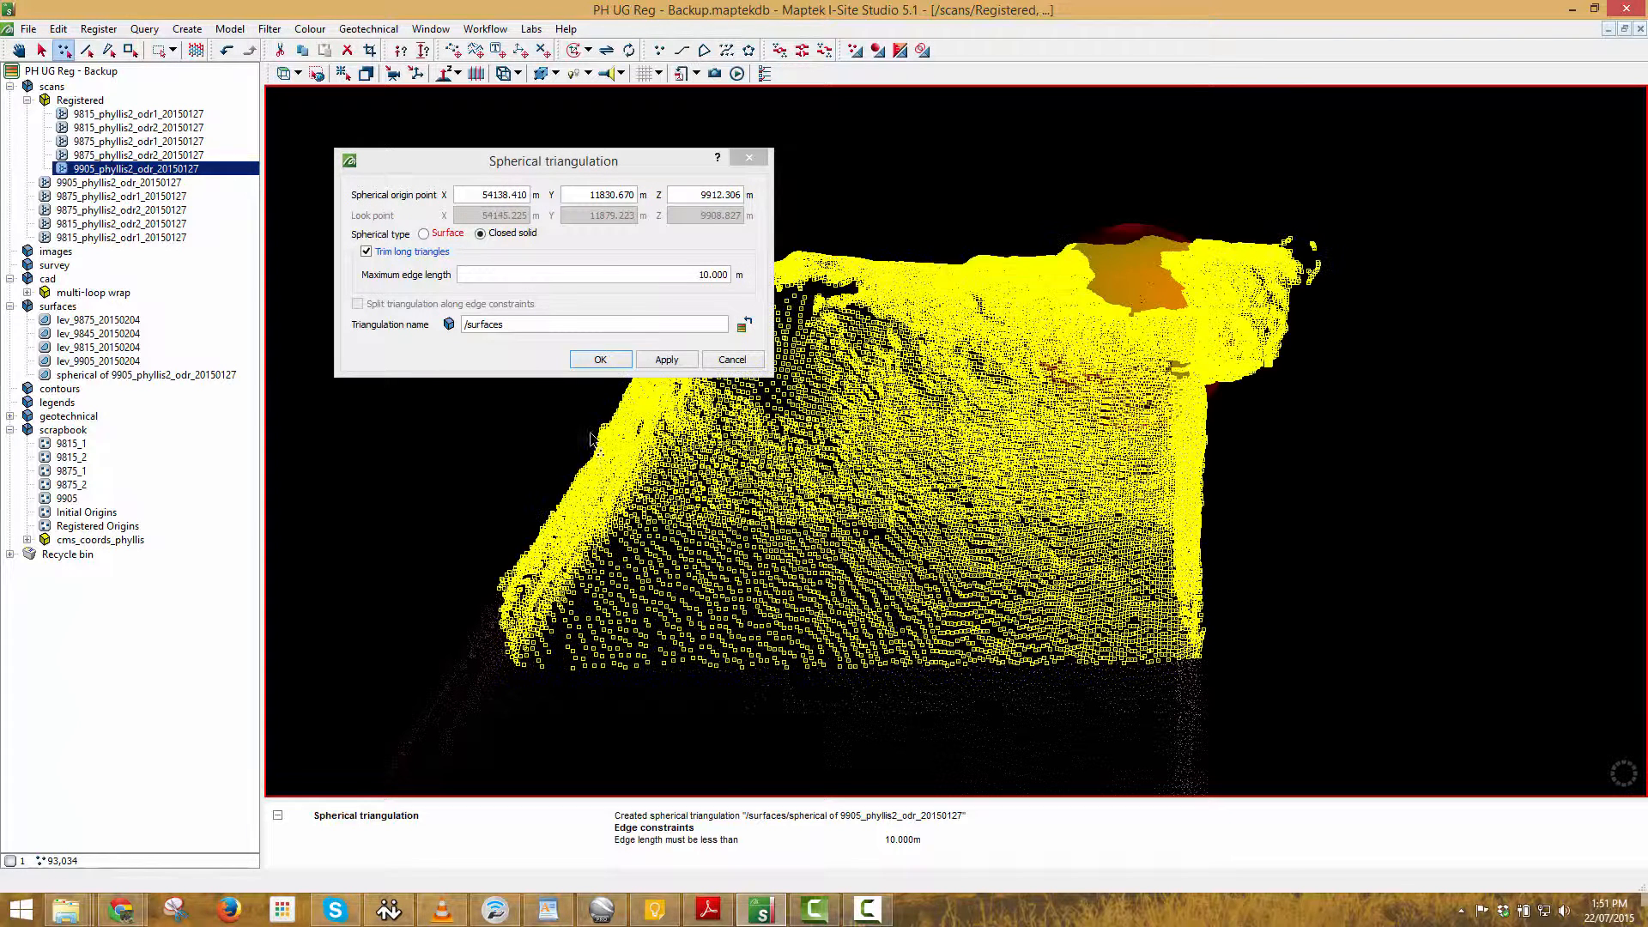
click(601, 360)
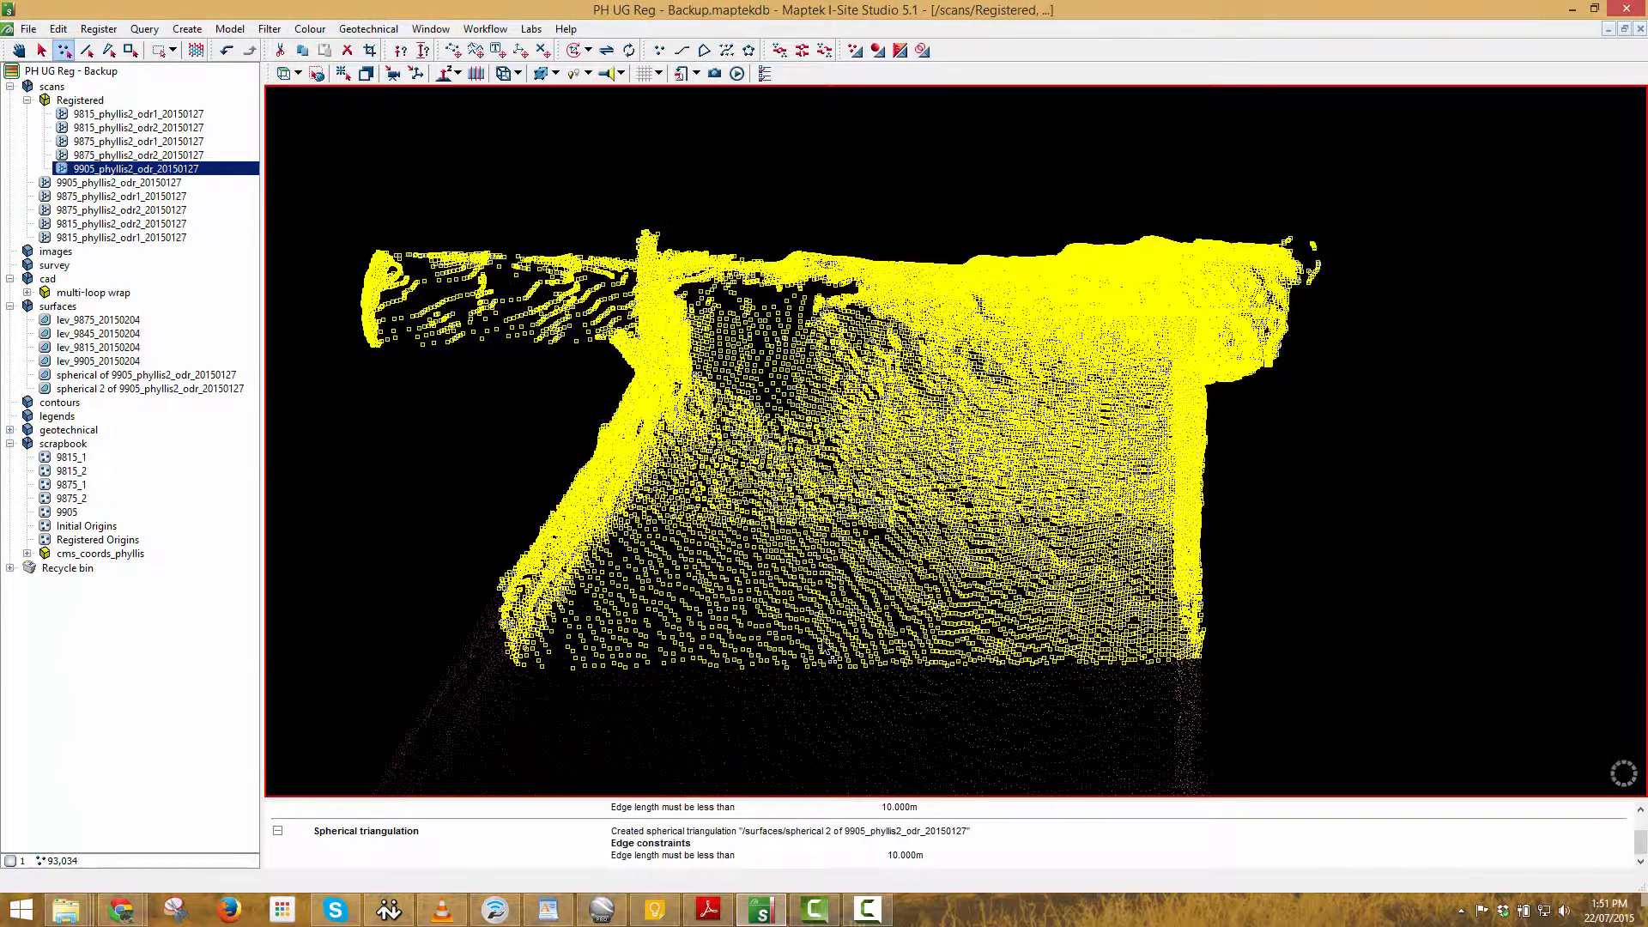
Hide the scan points and display the spherical 2 of 9905_phyllis2_odr_20150127 surface together with the multi-loop wrap.
right_click(665, 307)
click(713, 352)
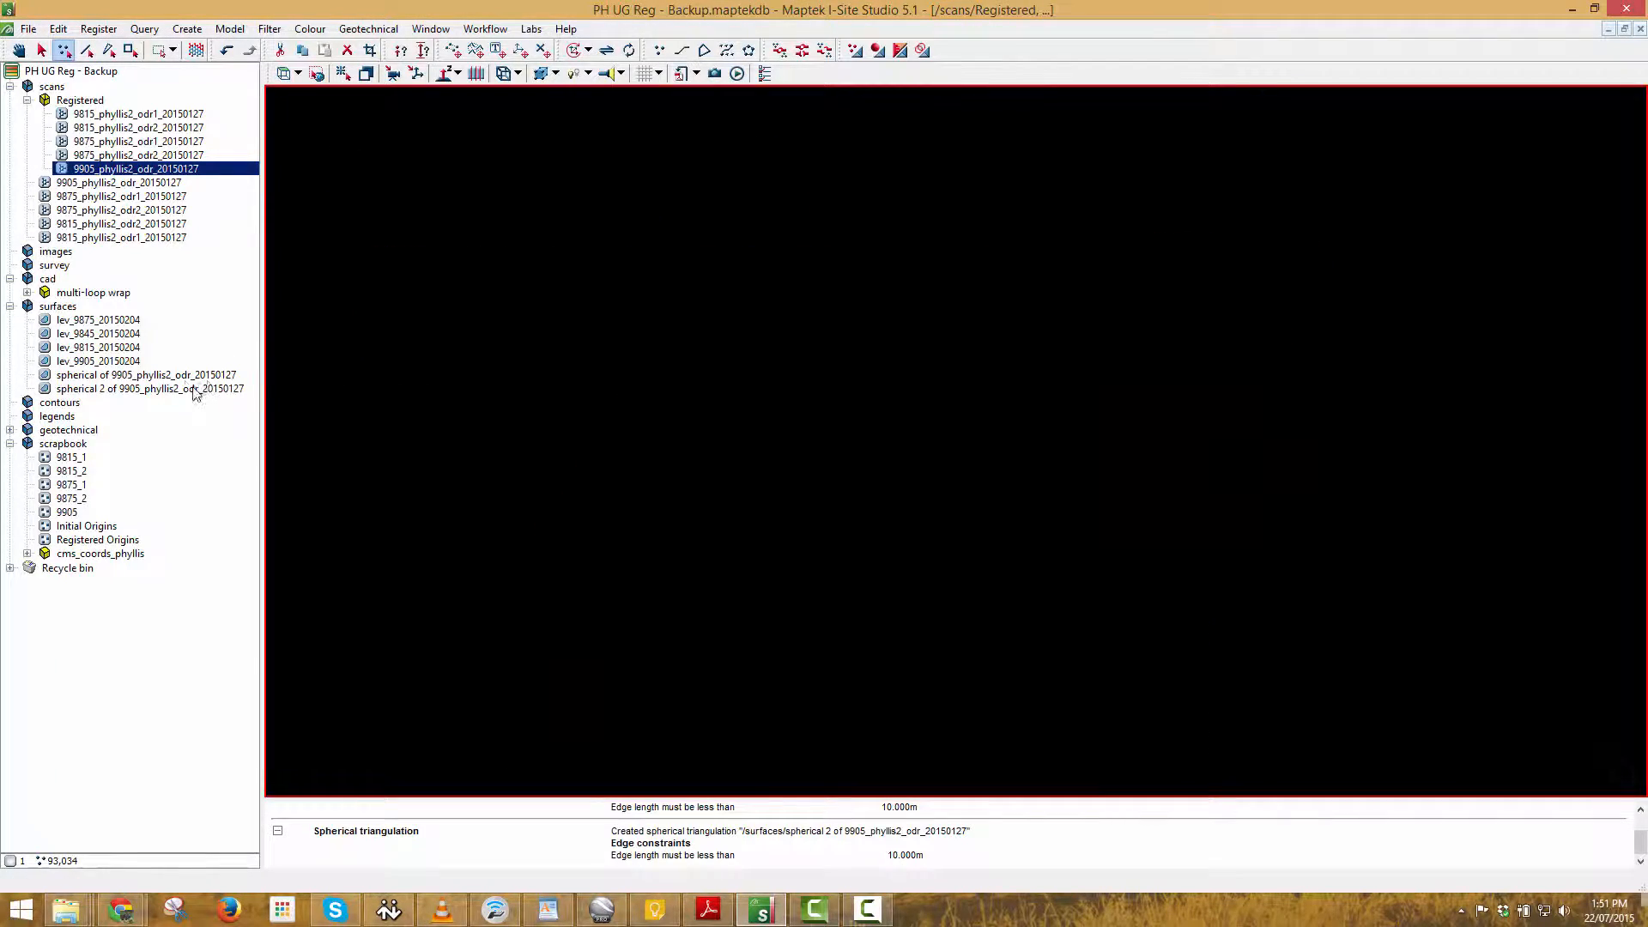
drag(187, 388, 978, 399)
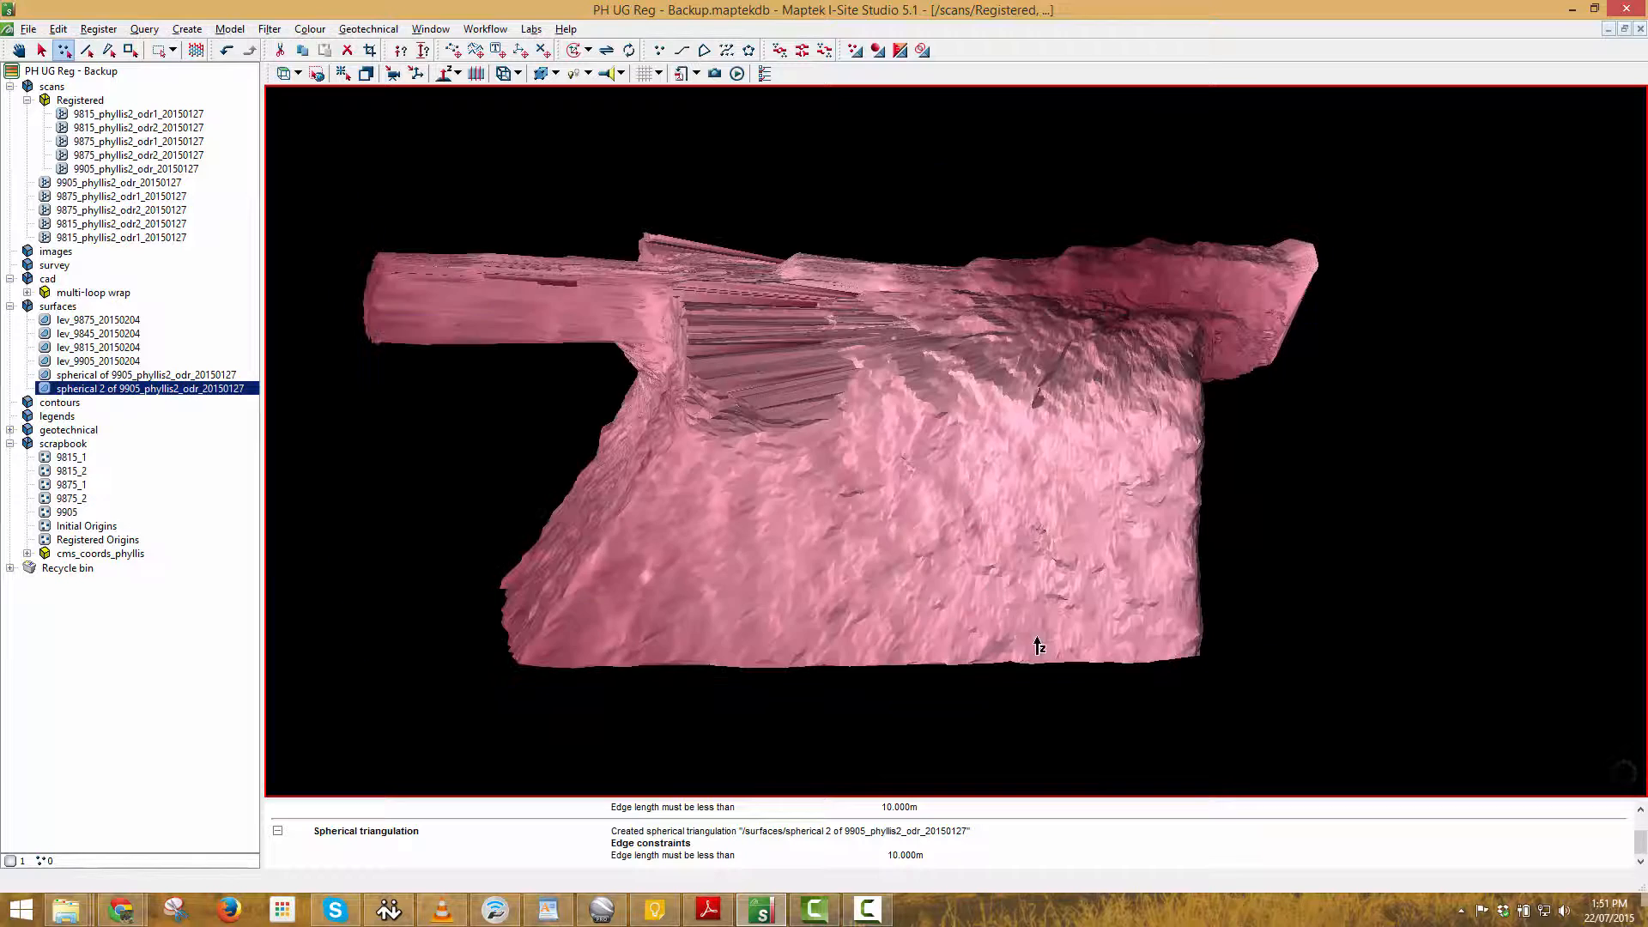
drag(1061, 477, 978, 412)
drag(103, 293, 635, 480)
Examine the fit between the top surface and the loops, and the loop wrap down to the open base of the stope.
right_drag(1032, 584, 1073, 497)
scroll(1041, 353, down, 4)
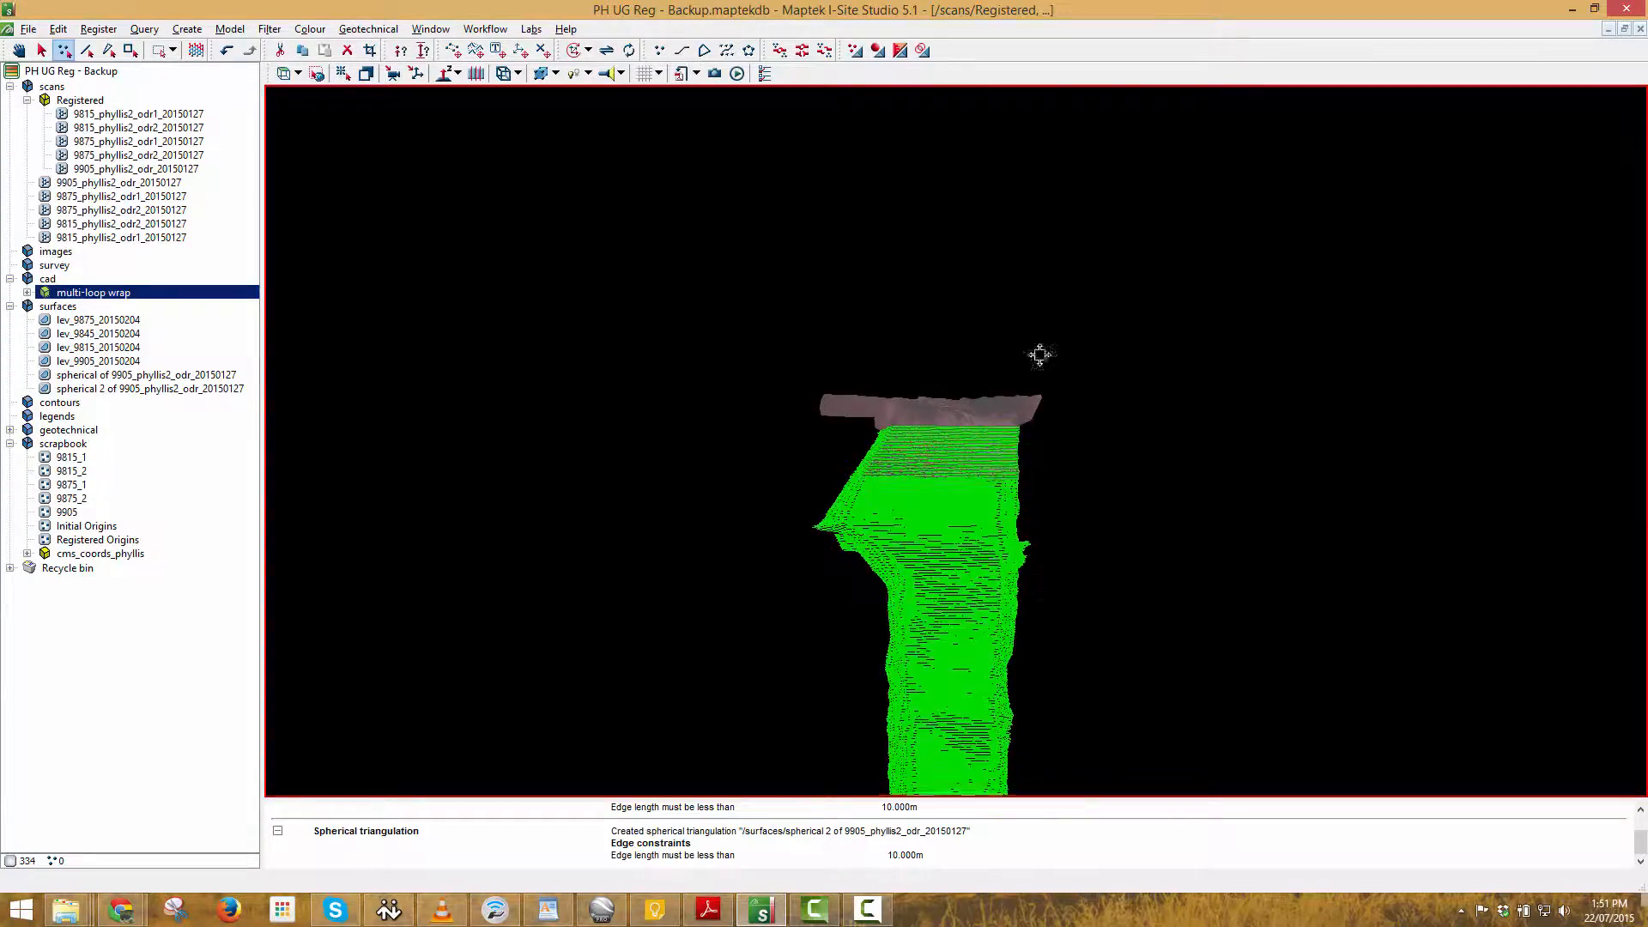
middle_drag(1000, 601, 987, 392)
scroll(987, 392, up, 2)
scroll(987, 393, up, 2)
middle_drag(977, 466, 961, 120)
middle_drag(1038, 441, 1026, 609)
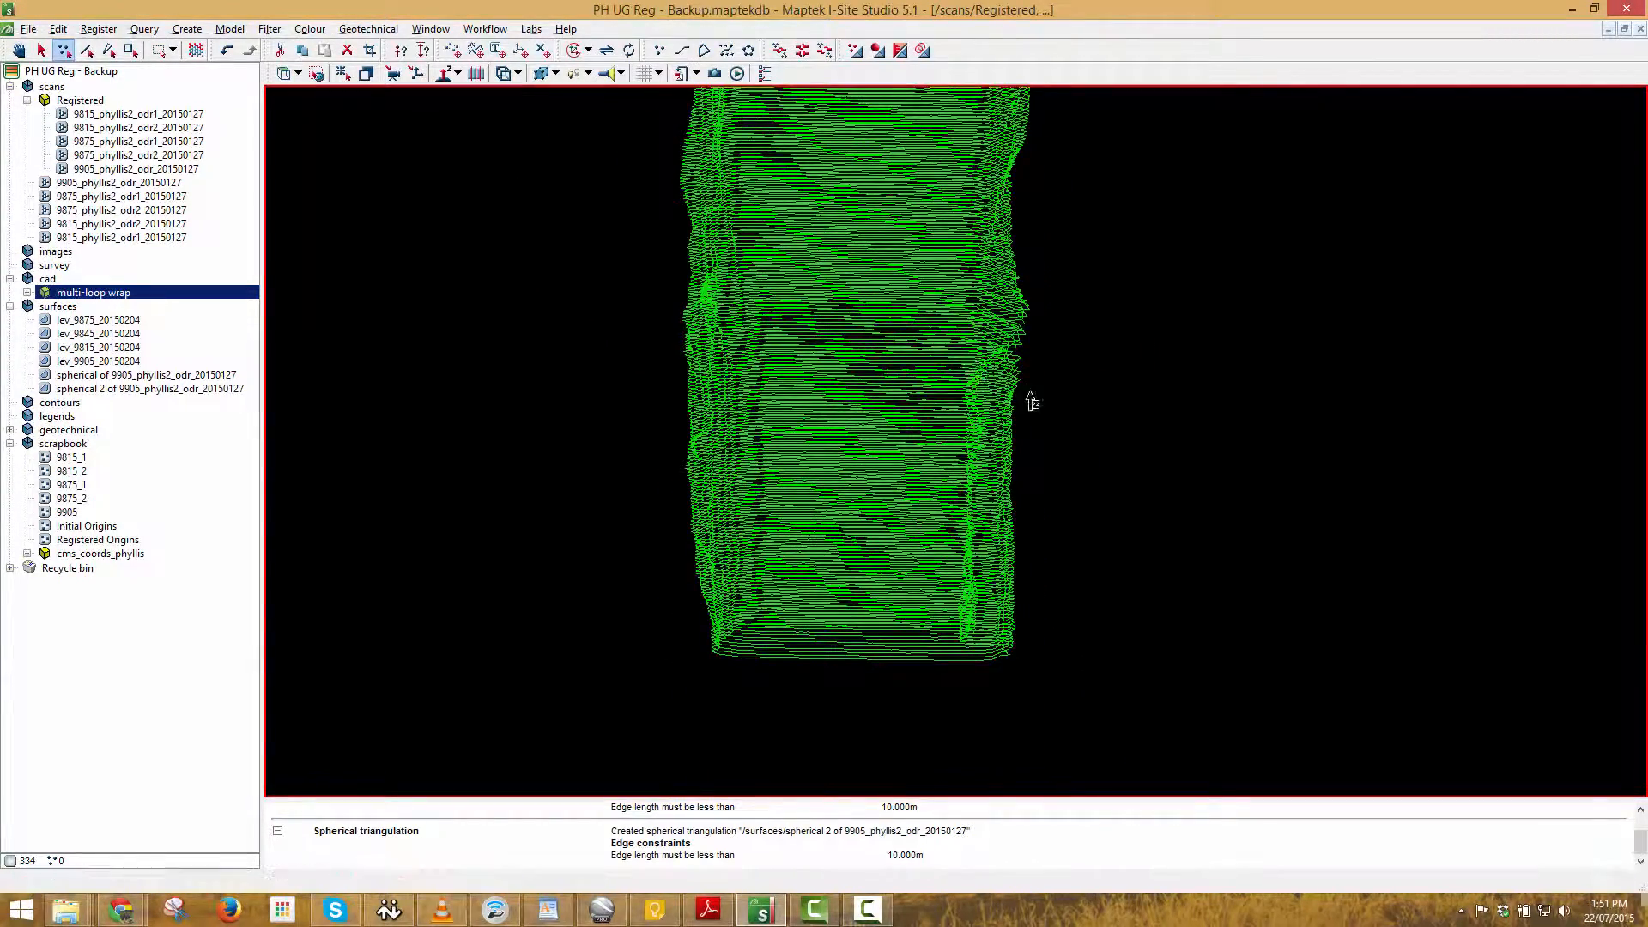
right_drag(1030, 401, 1043, 189)
right_drag(975, 300, 991, 354)
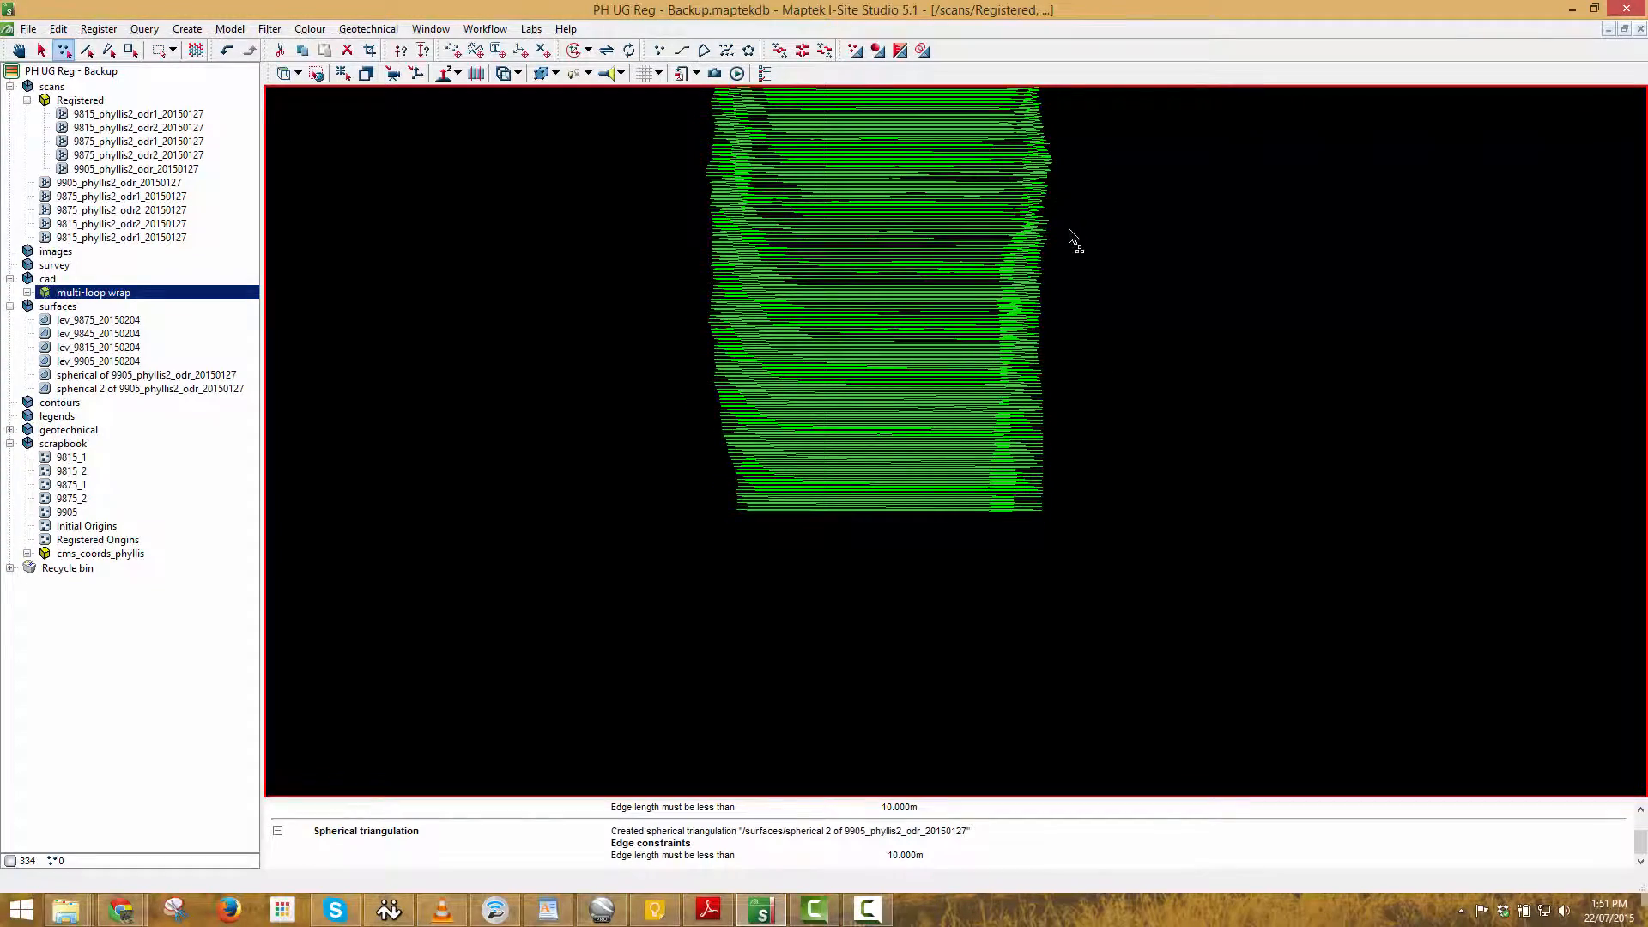
mouse_move(1118, 260)
right_down()
mouse_move(1198, 256)
mouse_move(1203, 219)
mouse_move(1132, 259)
mouse_move(1096, 257)
right_up()
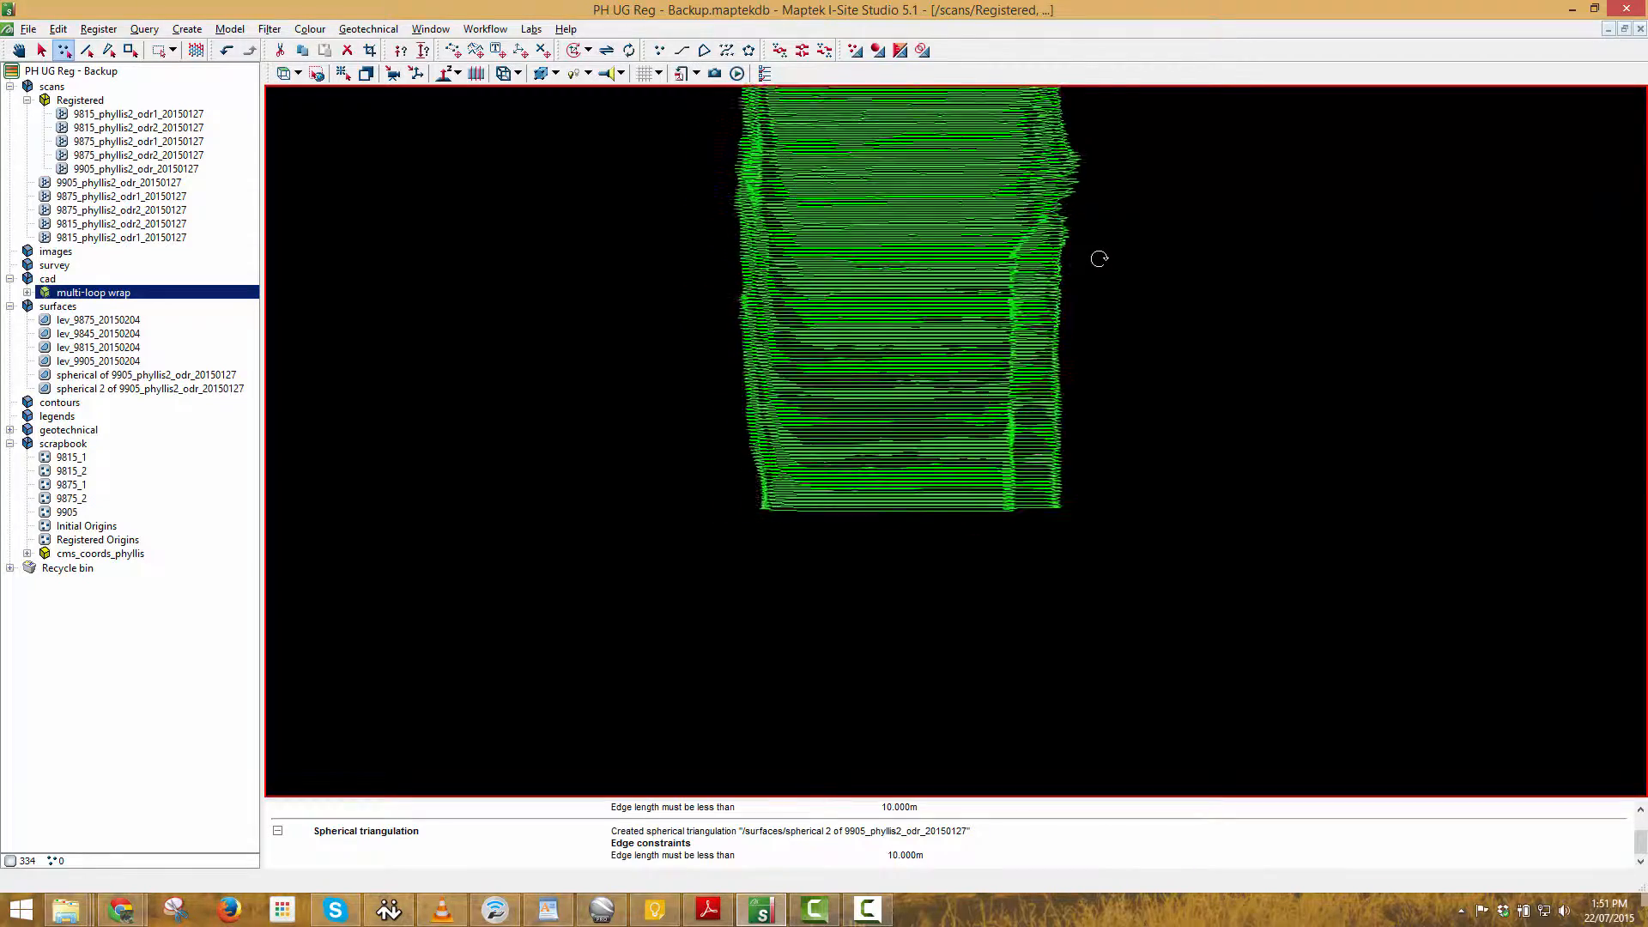
scroll(948, 429, up, 3)
right_drag(948, 429, 1017, 422)
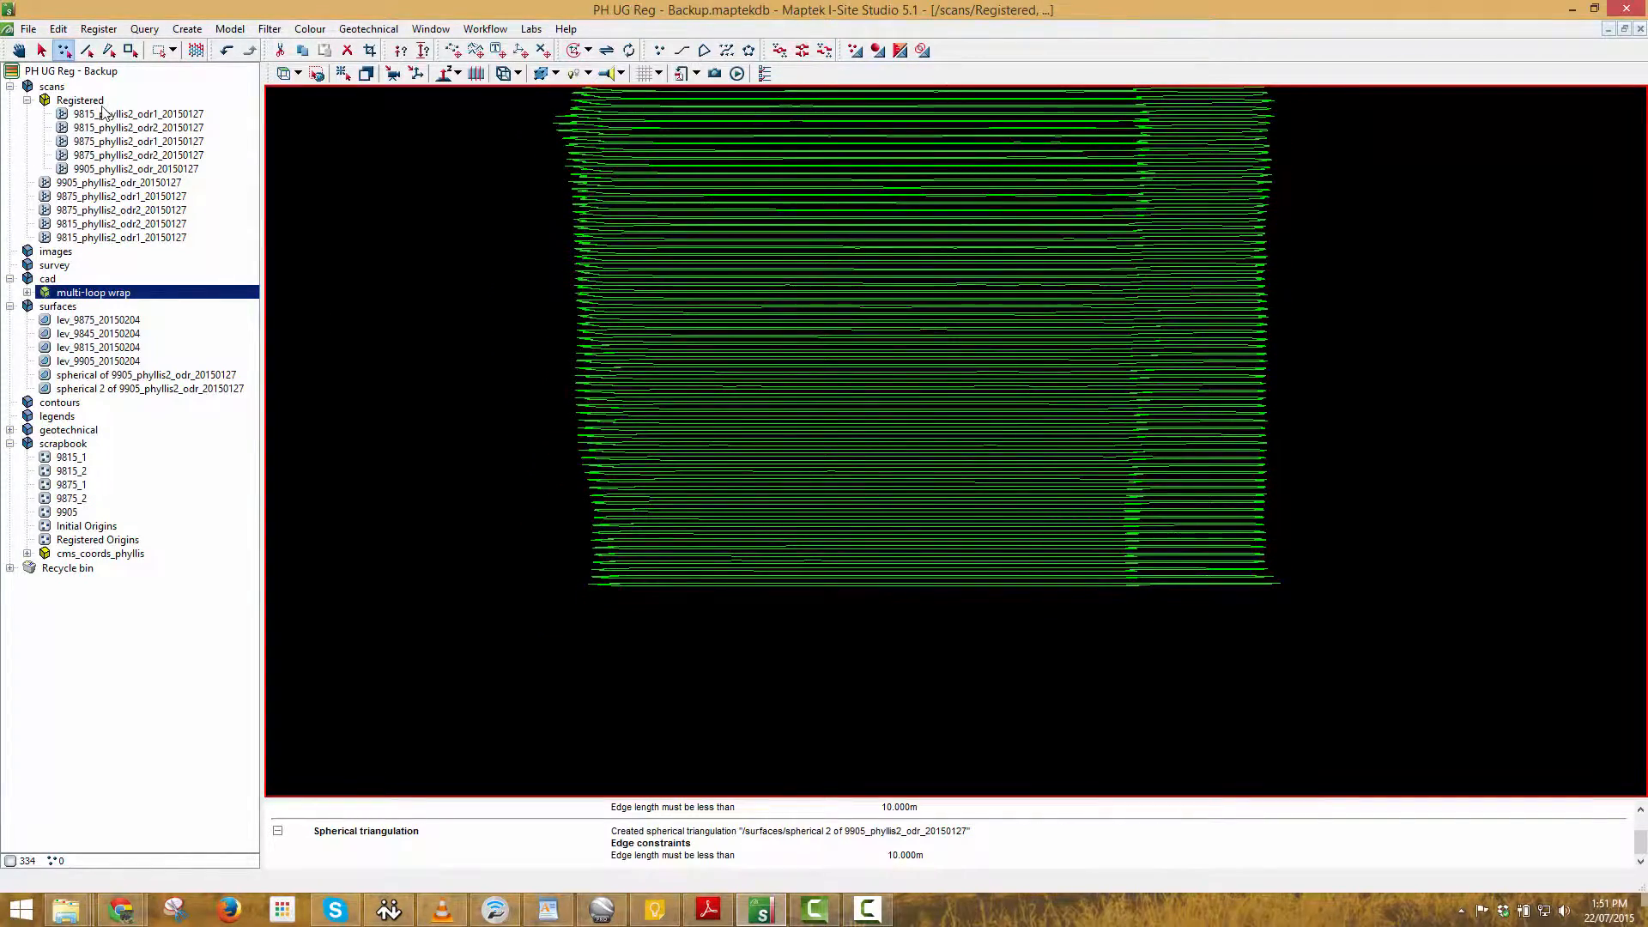
Add the registered scan 9815_phyllis2_odr2_20150127 to the view with the loops at the stope base.
click(95, 102)
click(124, 128)
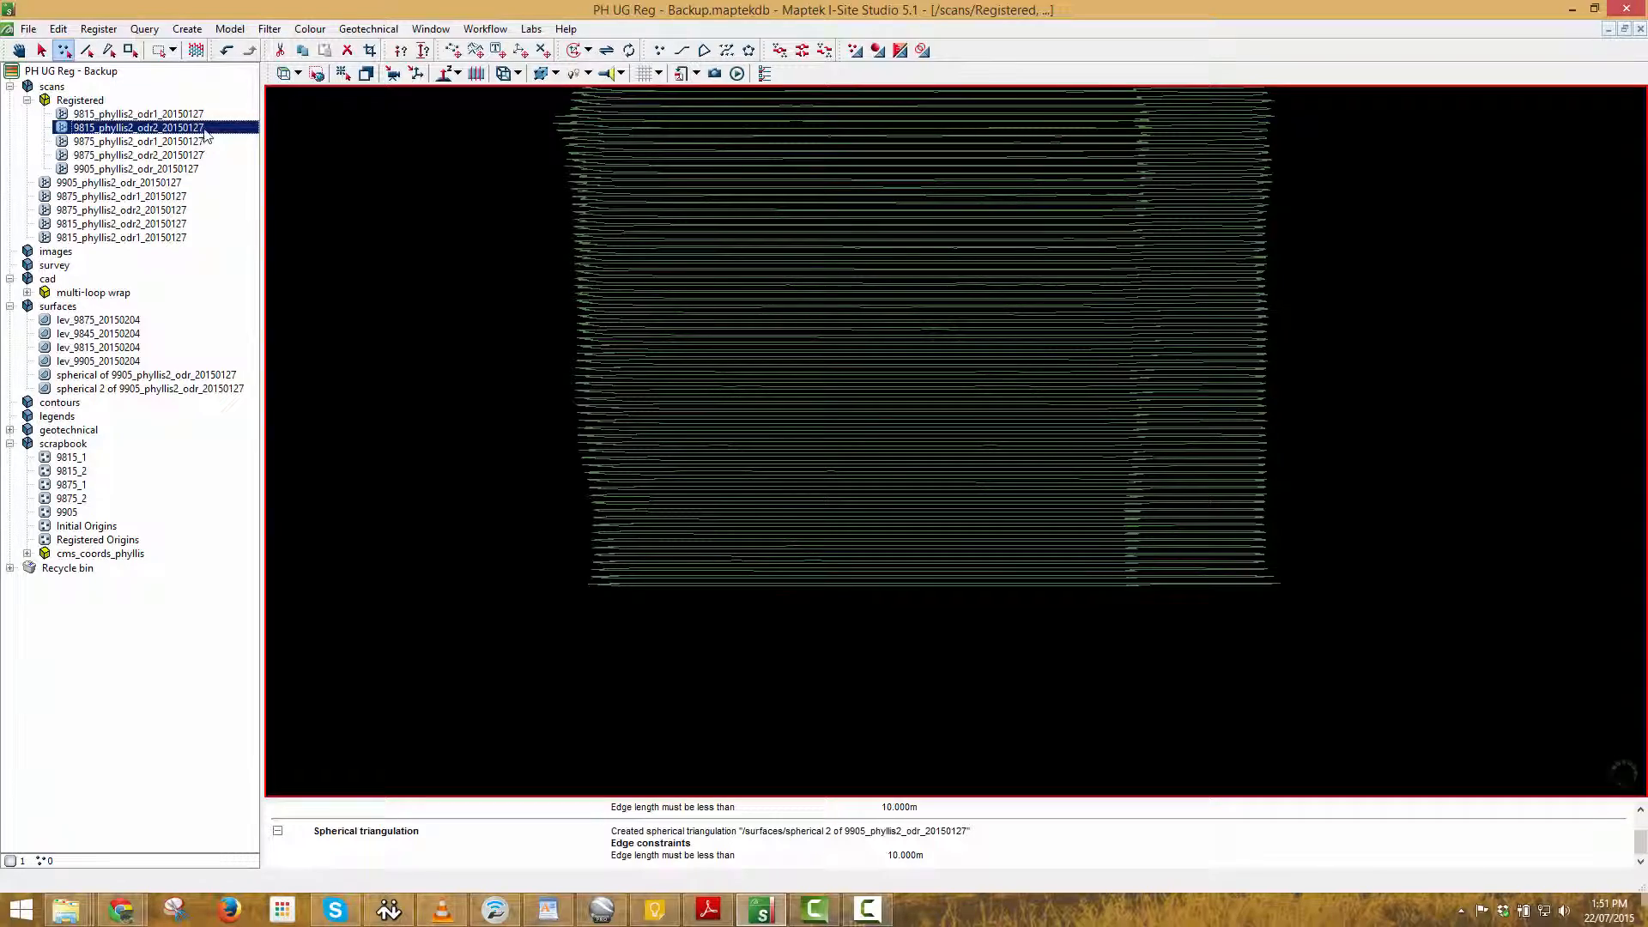
drag(105, 131, 681, 342)
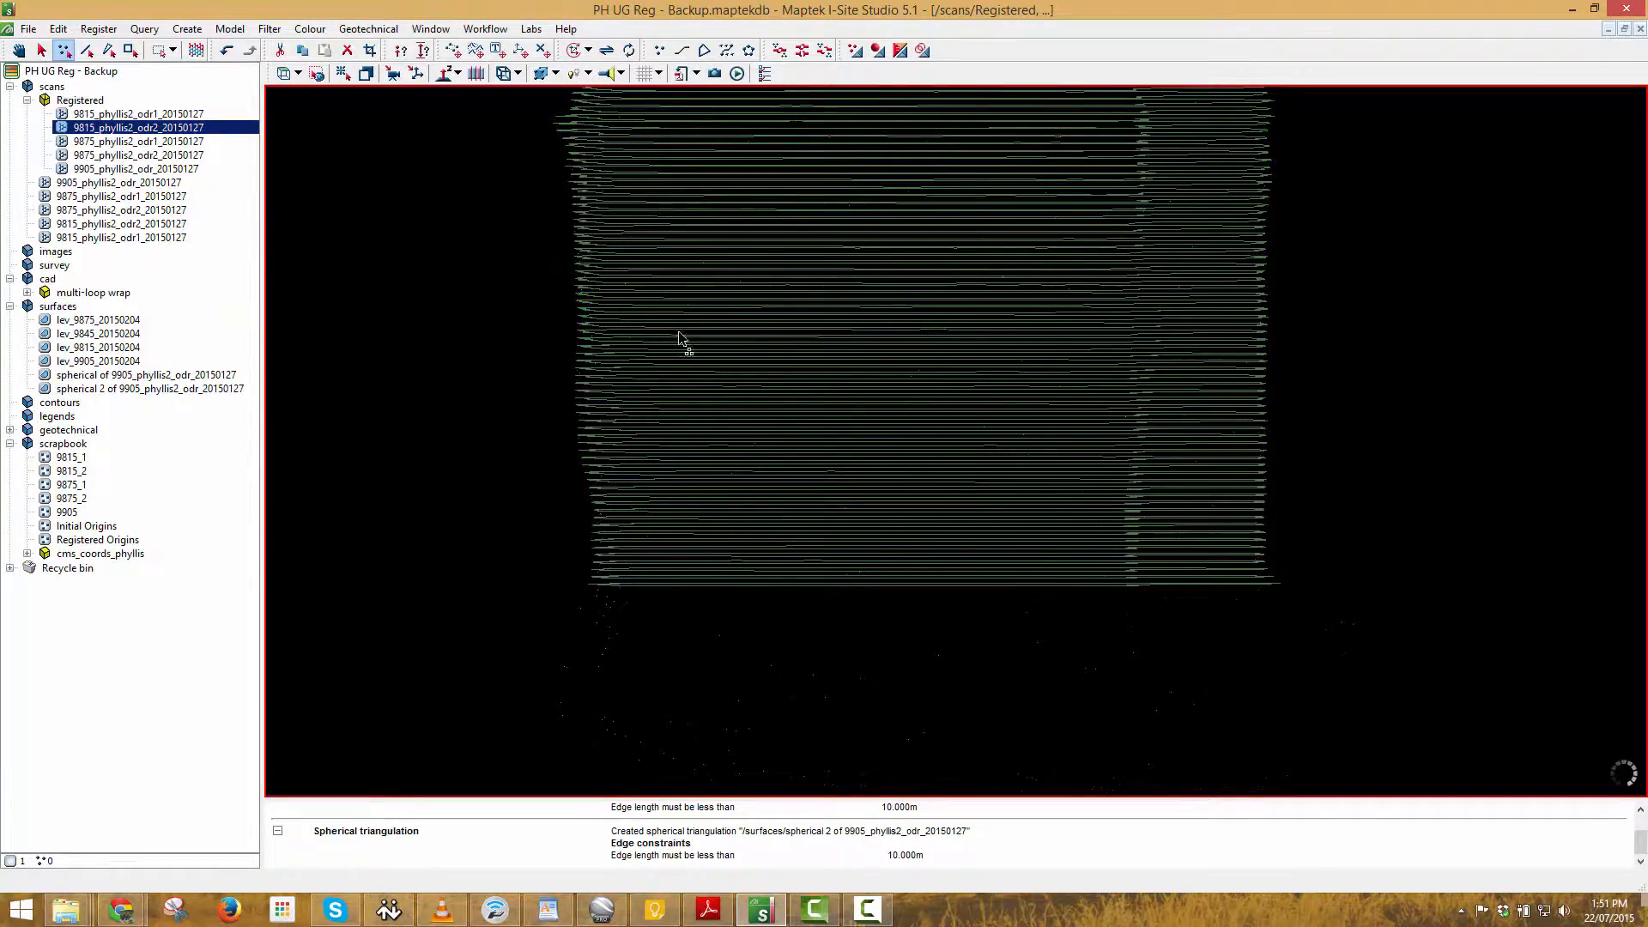
Select the points of scan 9815_phyllis2_odr2_20150127 around the open stope base and hide the scan.
right_drag(1204, 559, 1251, 406)
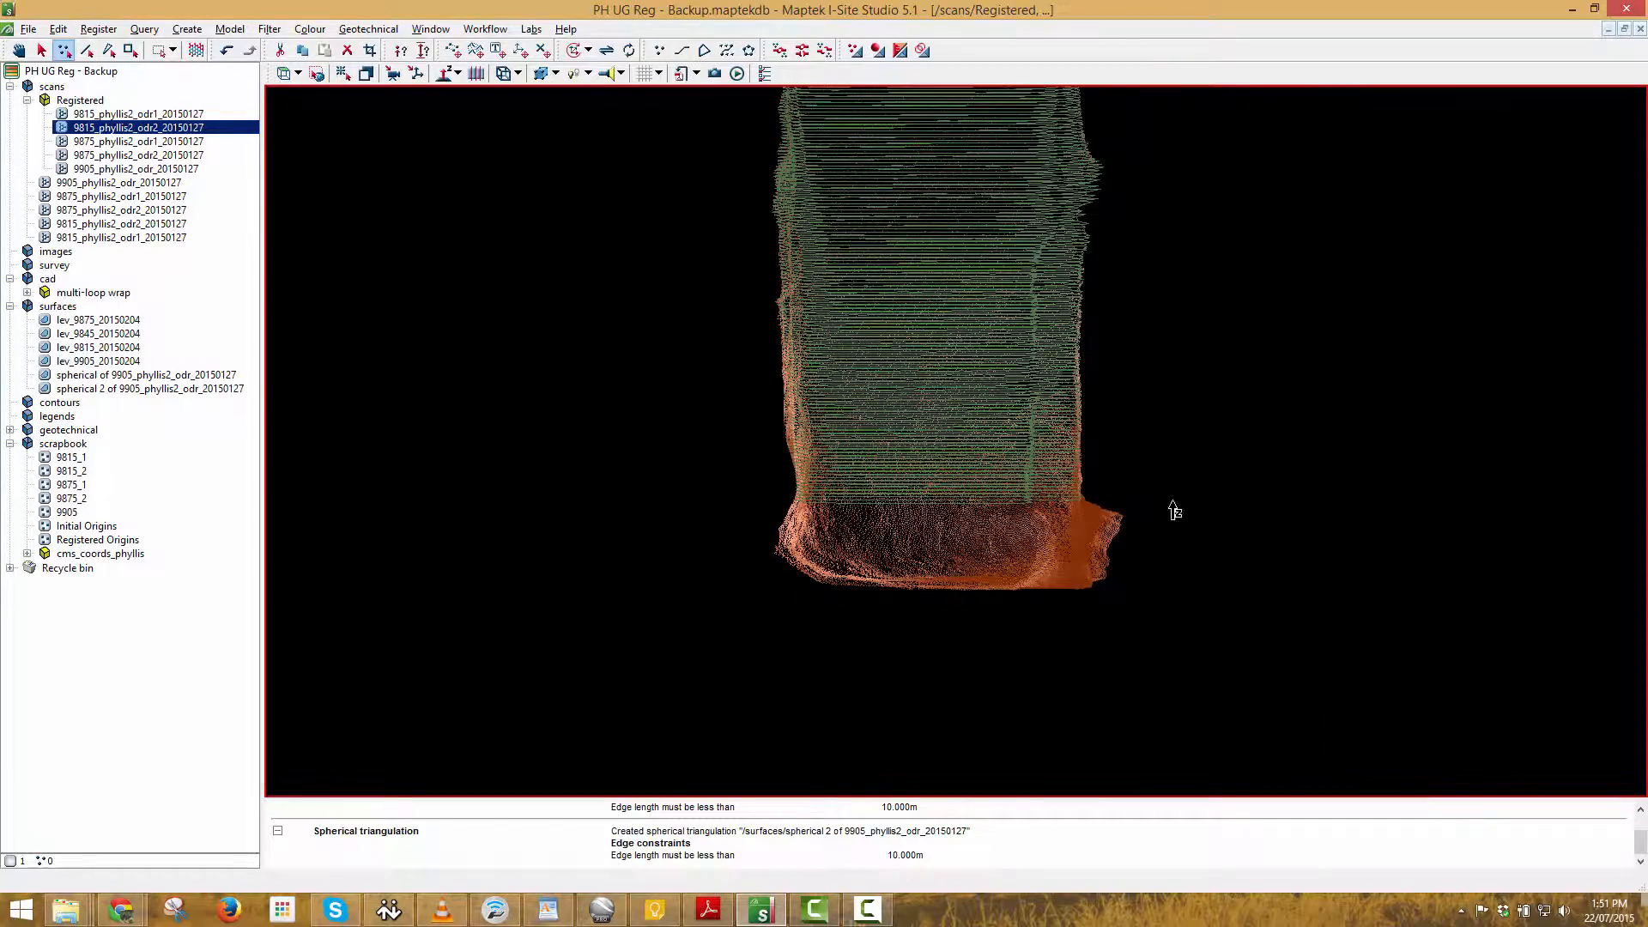
drag(1262, 652, 721, 312)
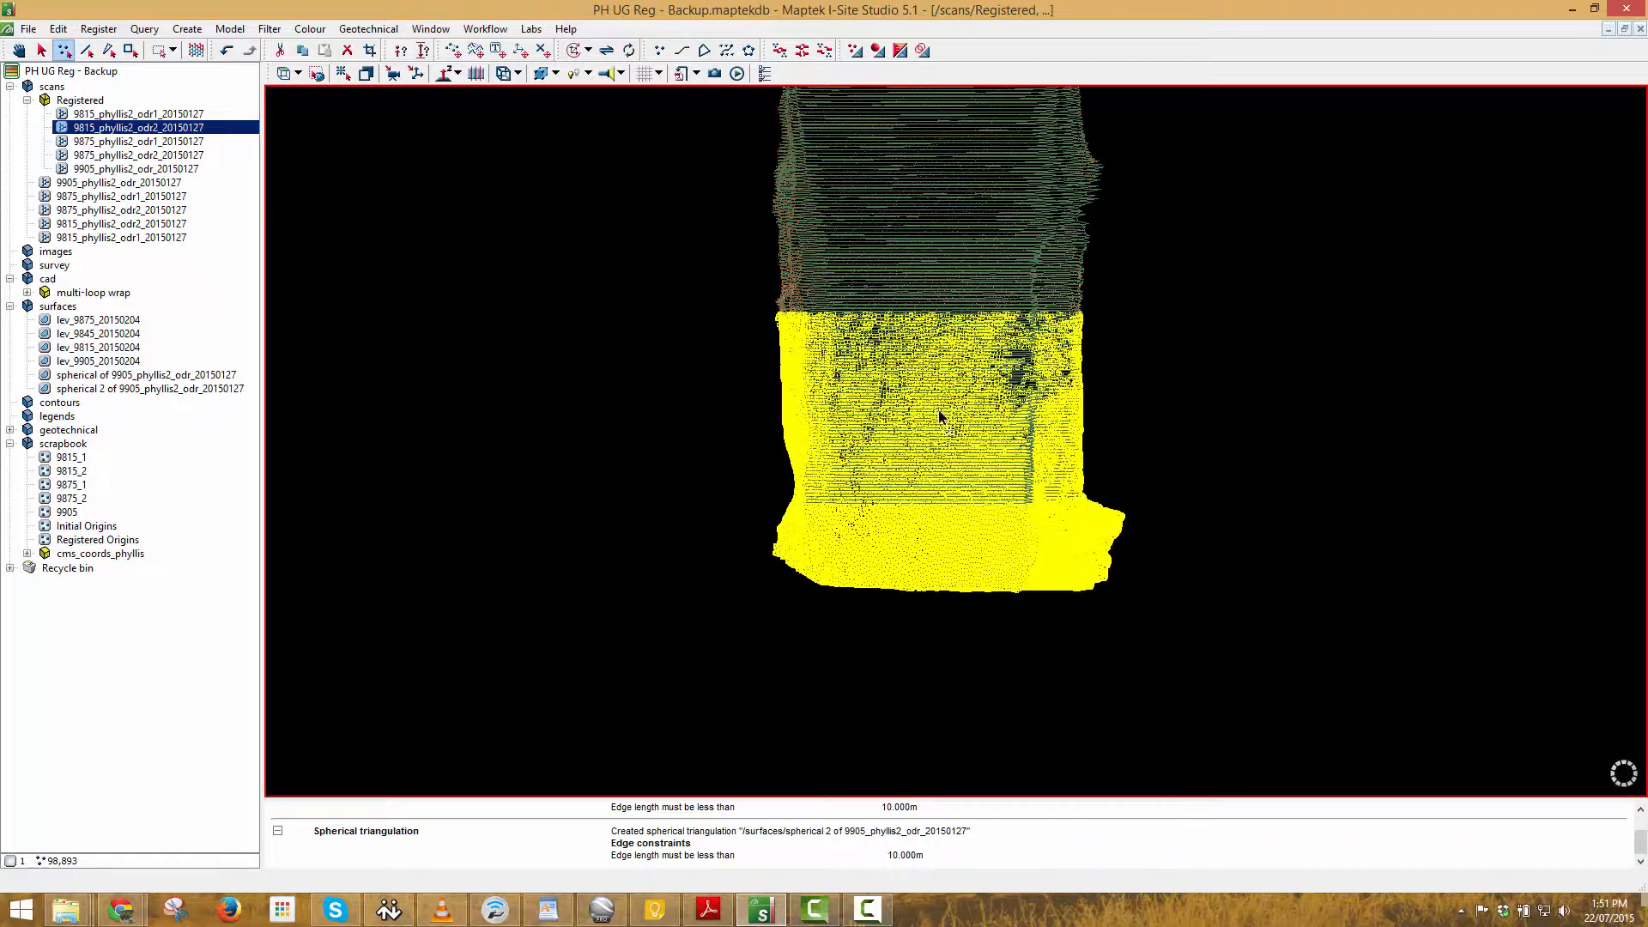
right_click(1101, 534)
click(1141, 579)
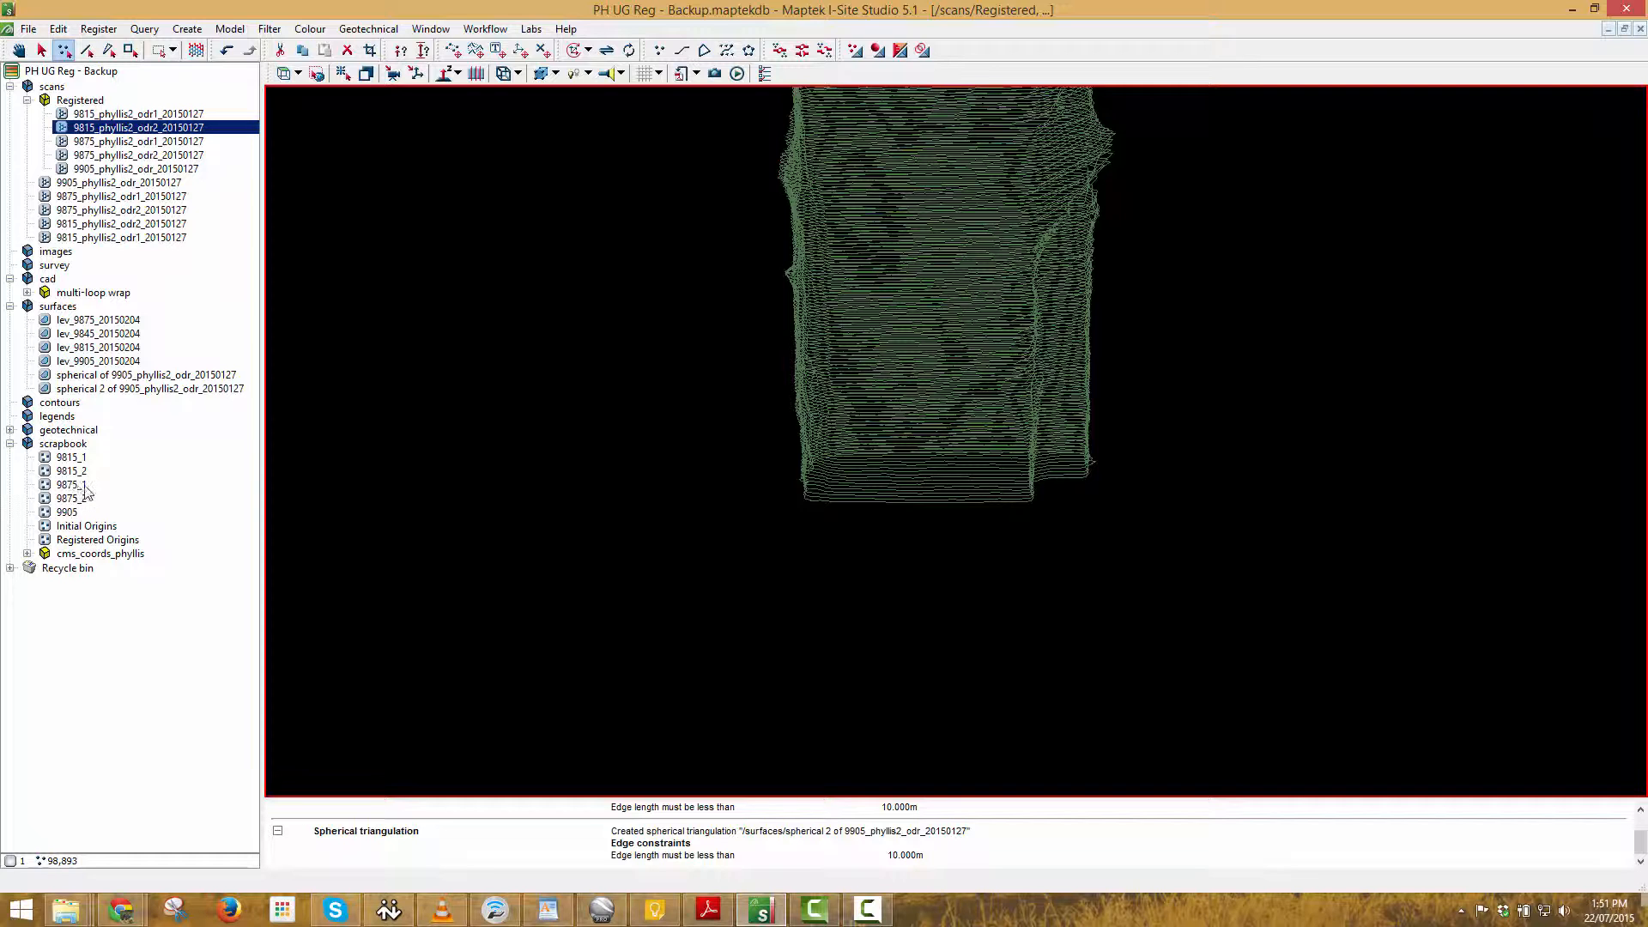
Create a closed-solid spherical triangulation of the selected base points, with origin 54138.468, 11822.287, 9822.815 and maximum edge length 10.000 m.
click(478, 74)
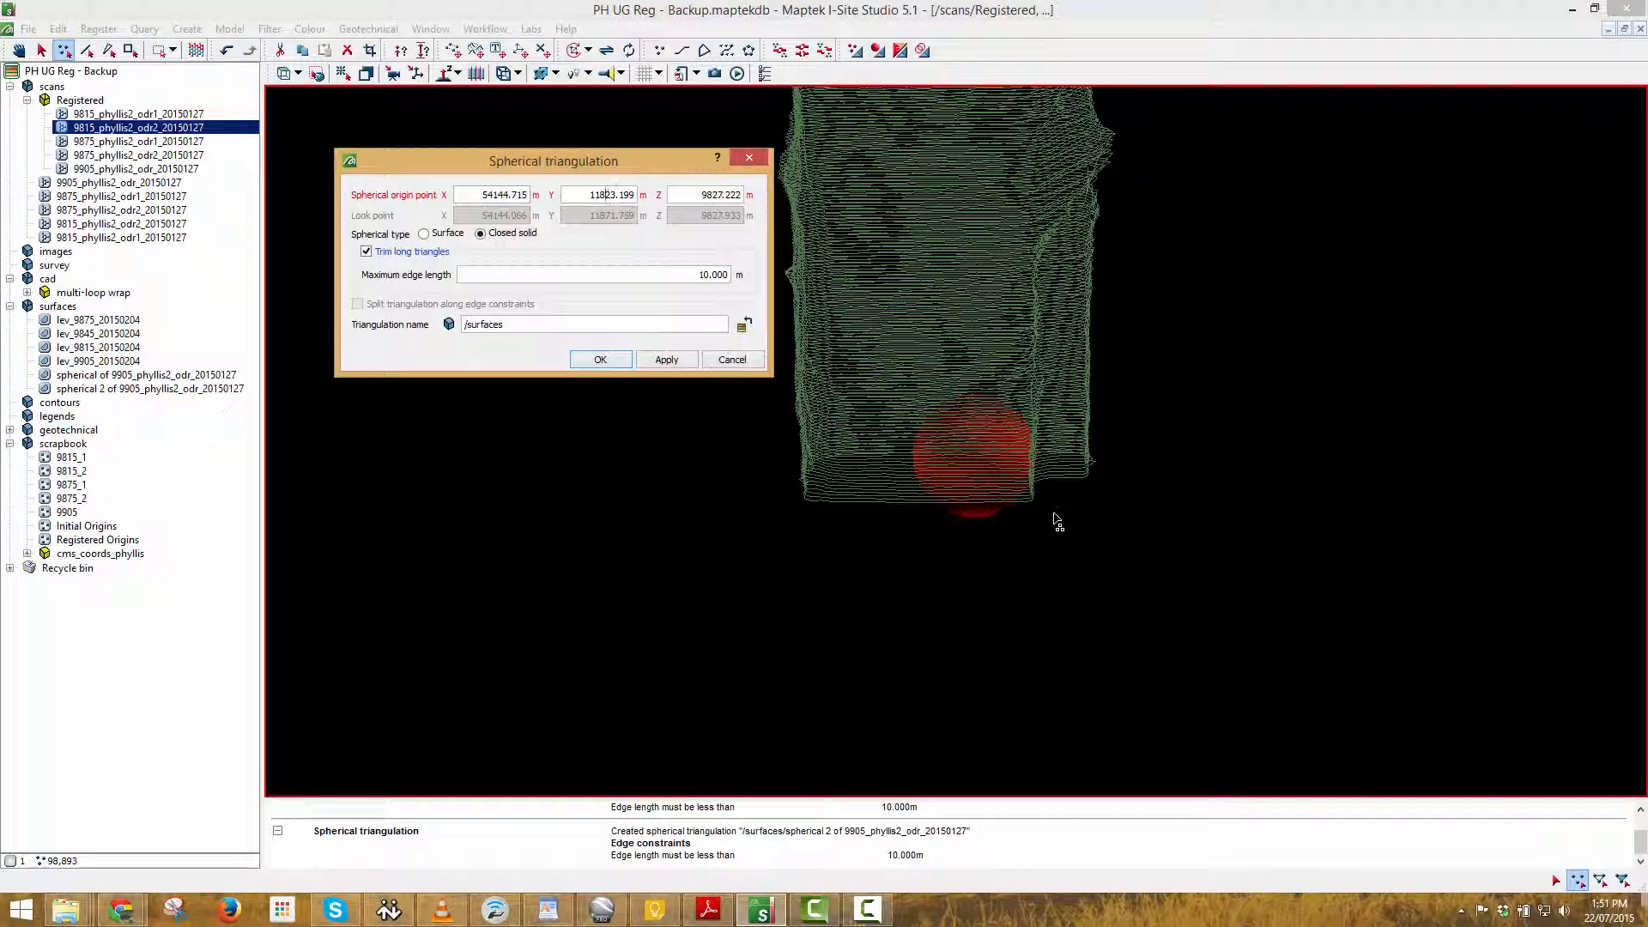
click(1058, 519)
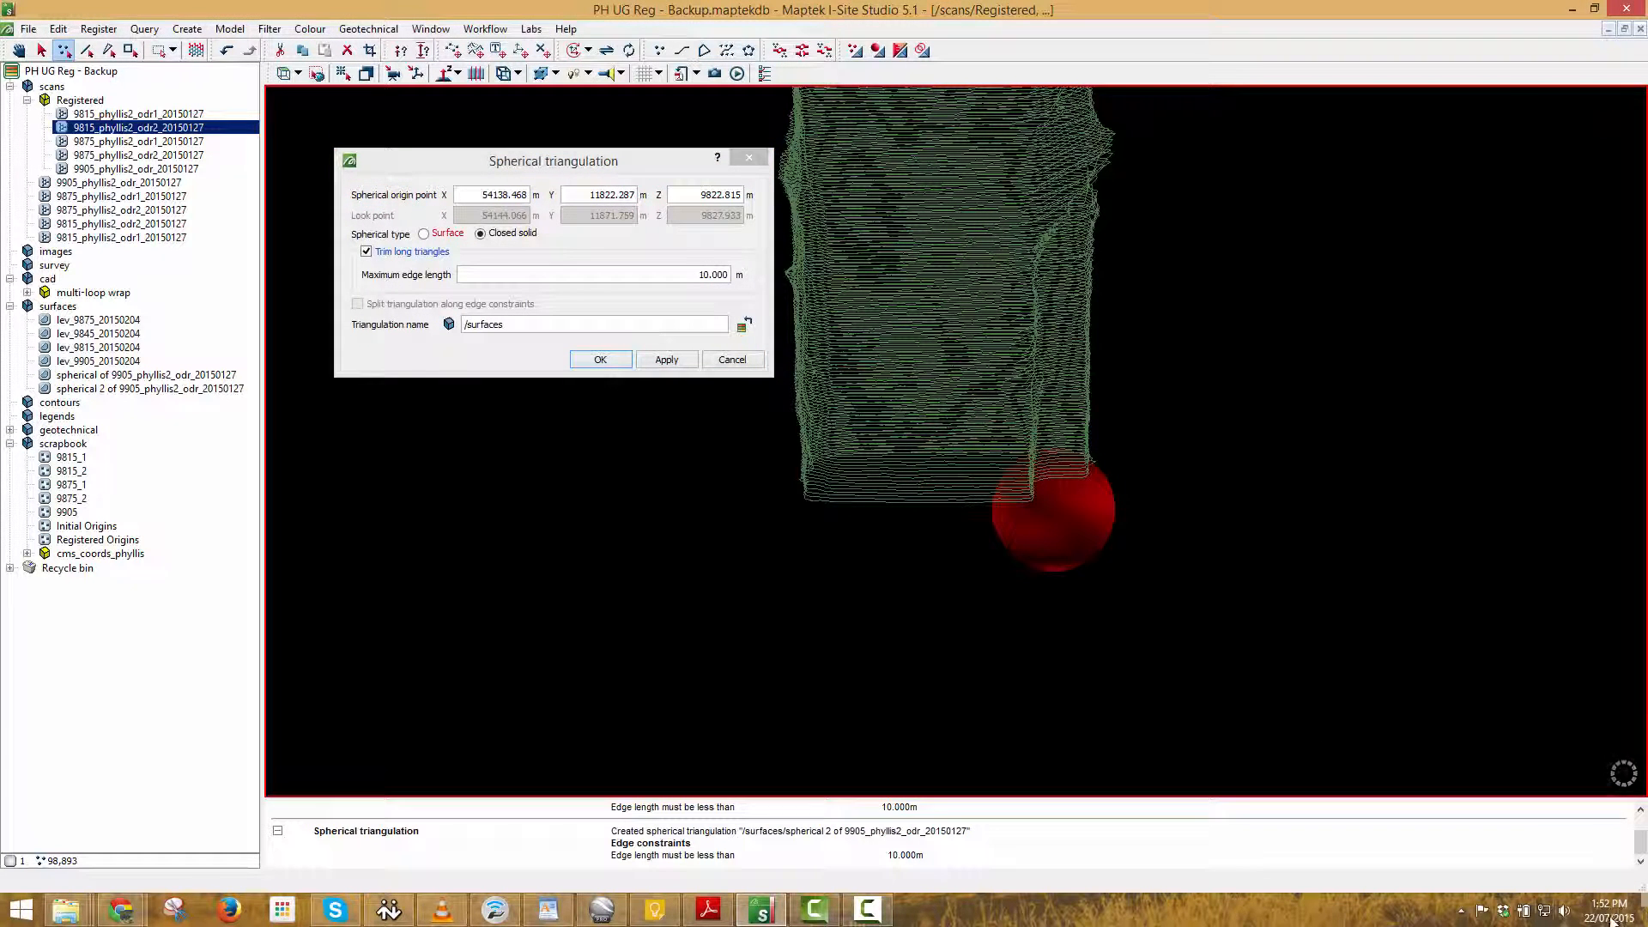
right_click(621, 482)
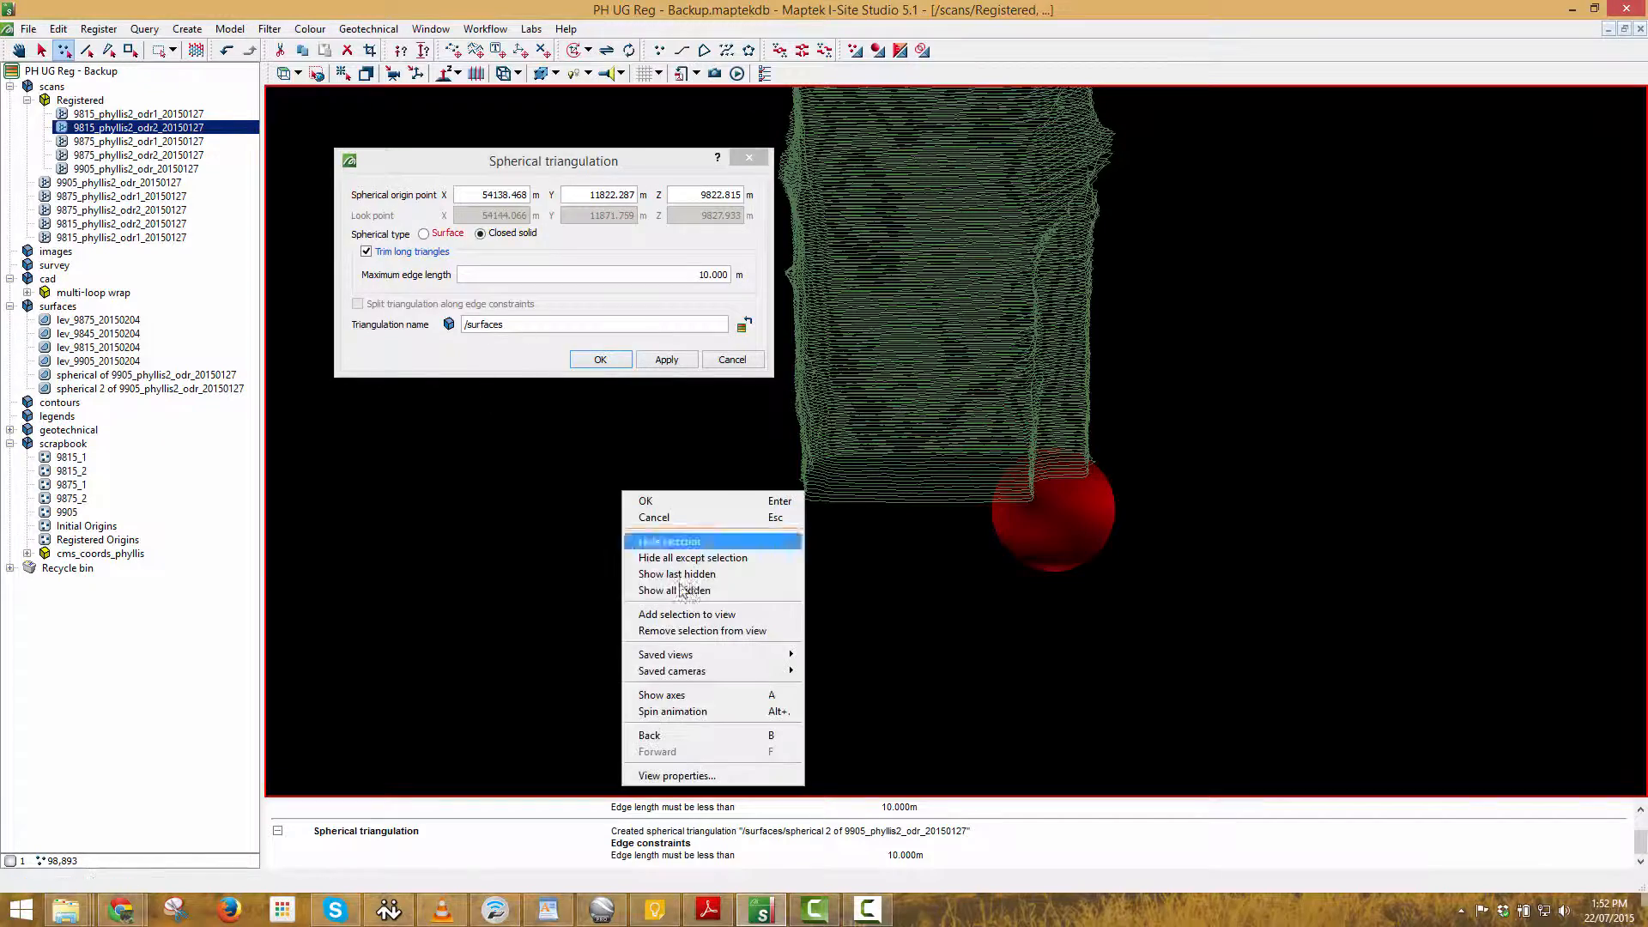
click(694, 571)
right_drag(1063, 583, 821, 309)
scroll(1065, 523, down, 2)
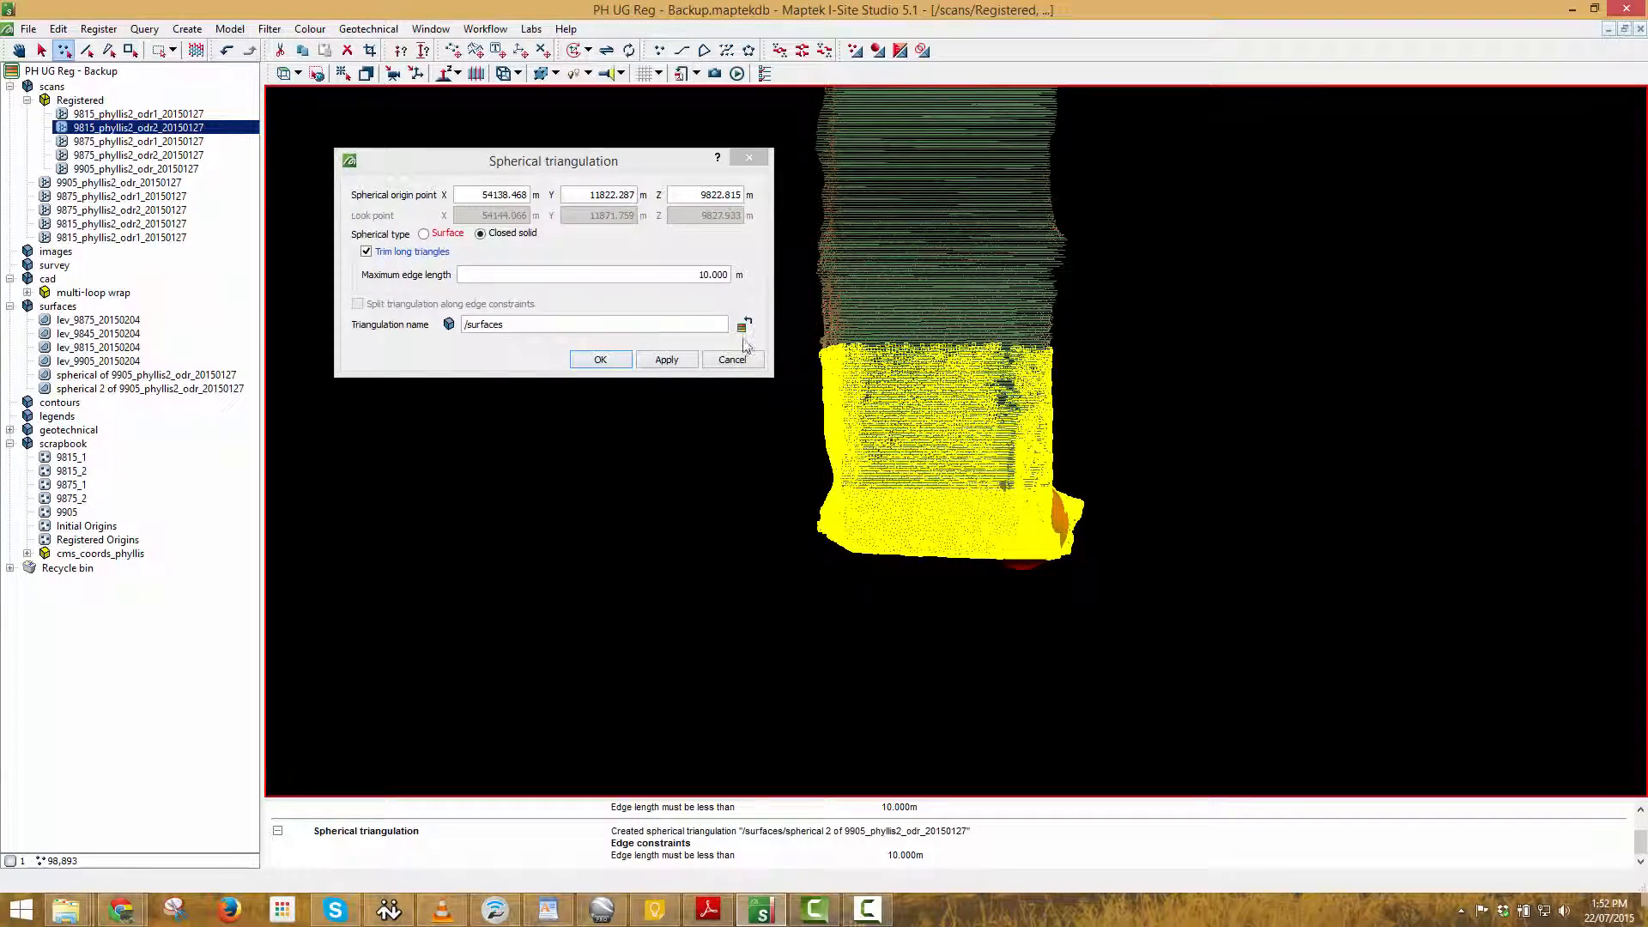
click(665, 359)
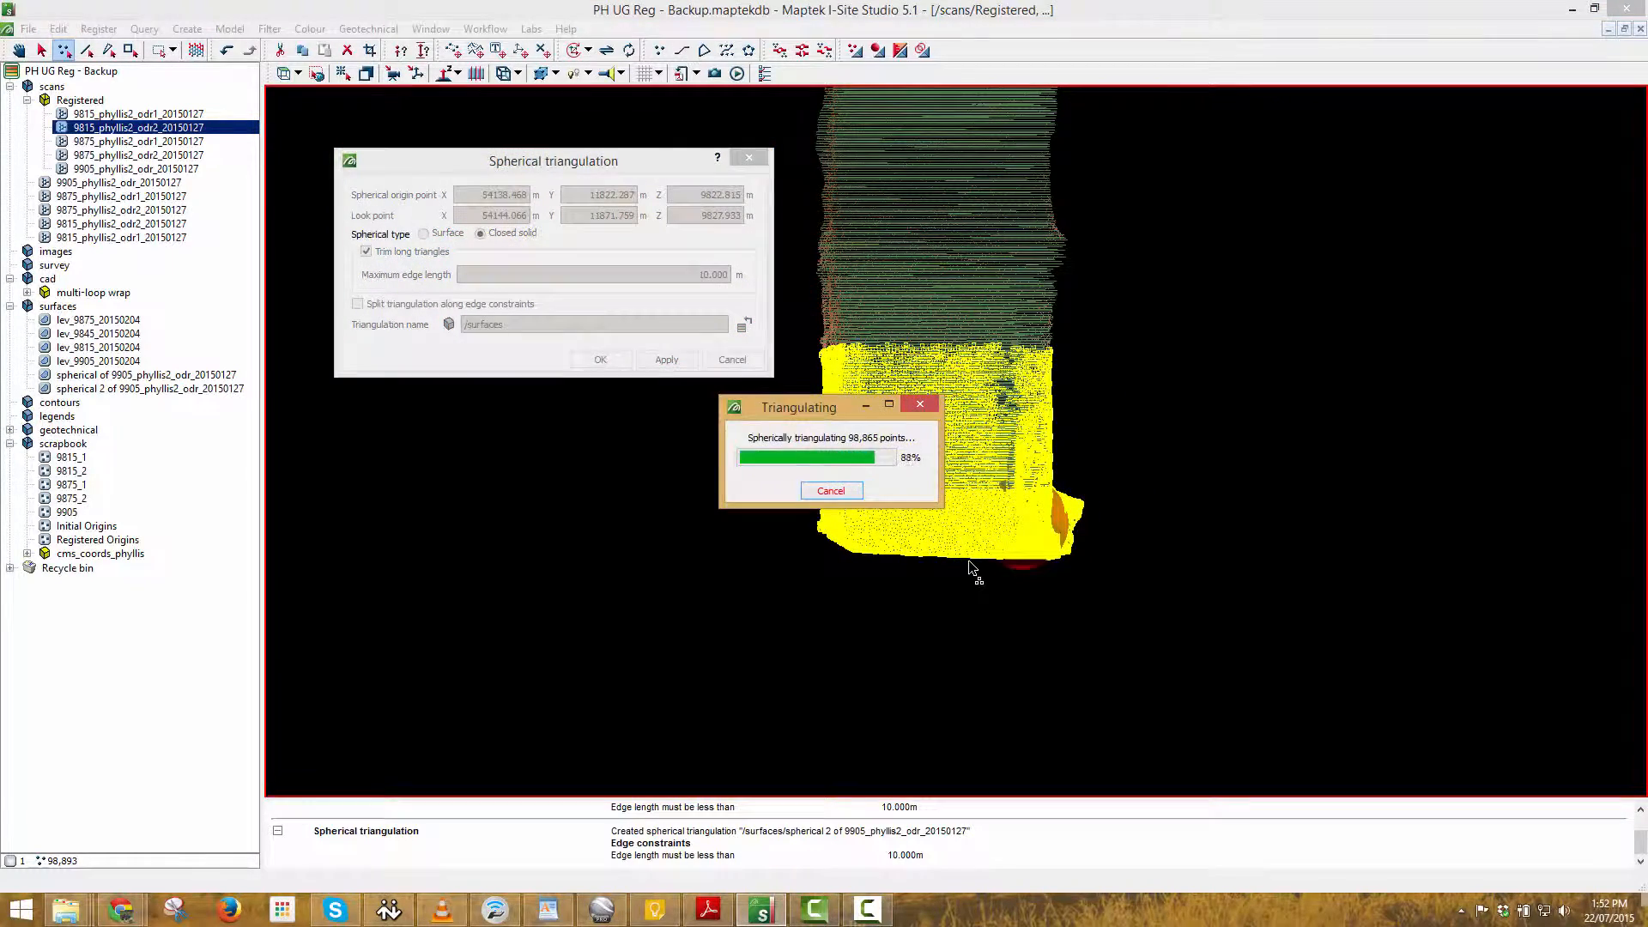
Hide the scan points and place a new spherical origin at 54142.498, 11836.052, 9822.634 below the loops.
right_click(1003, 534)
click(1082, 586)
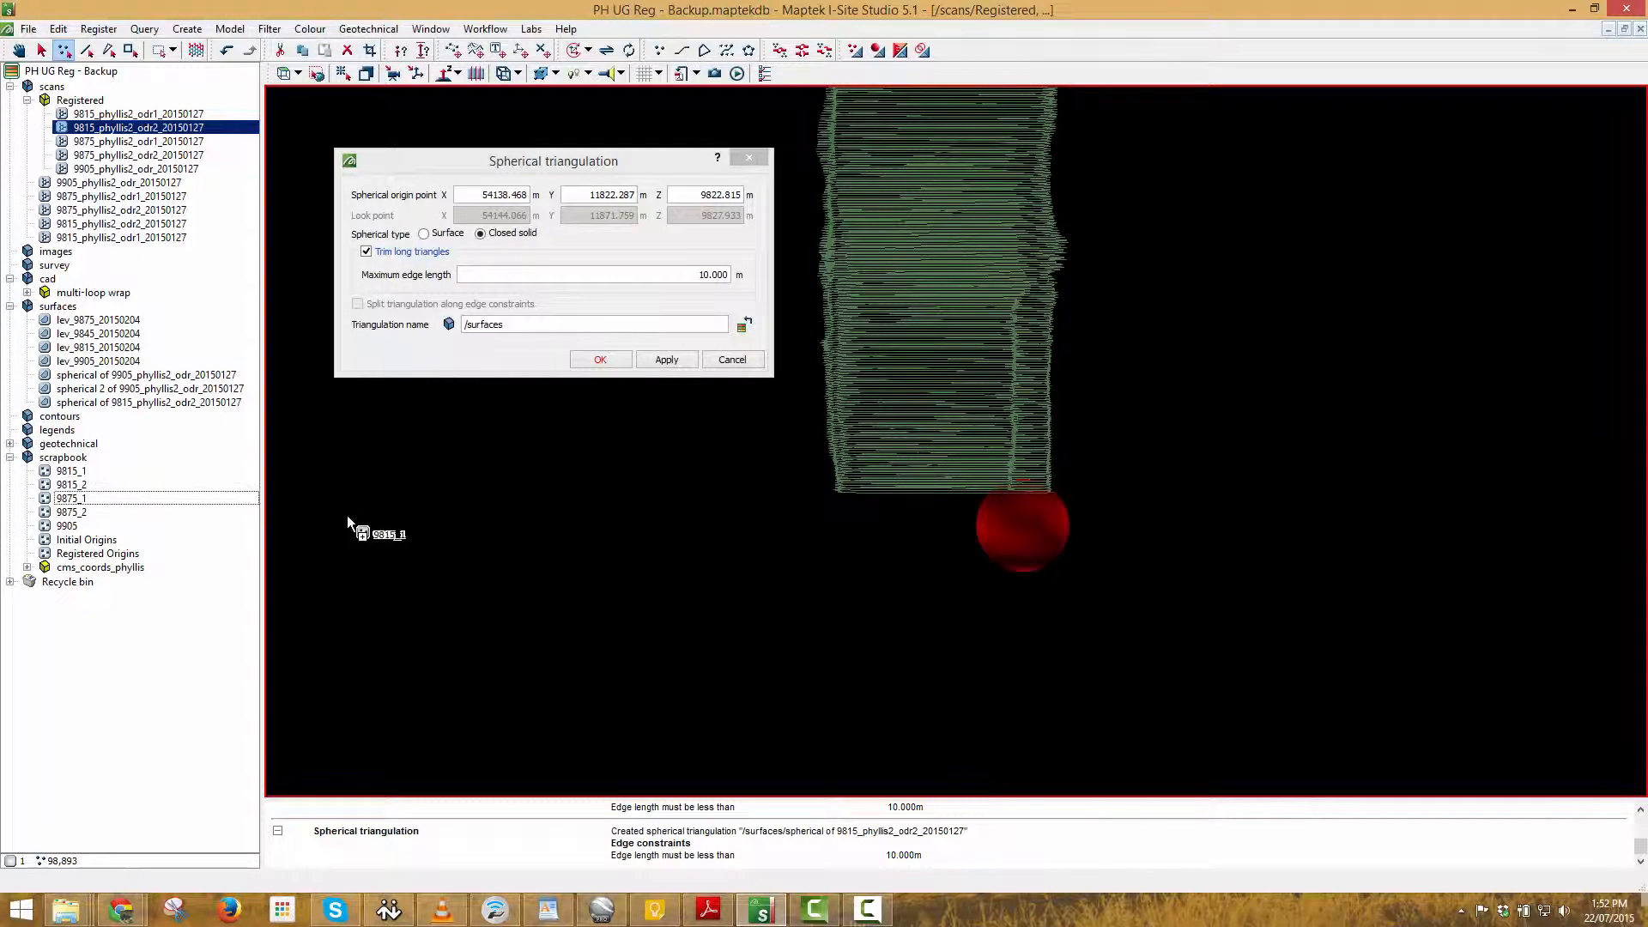
drag(1151, 618, 1061, 642)
click(600, 194)
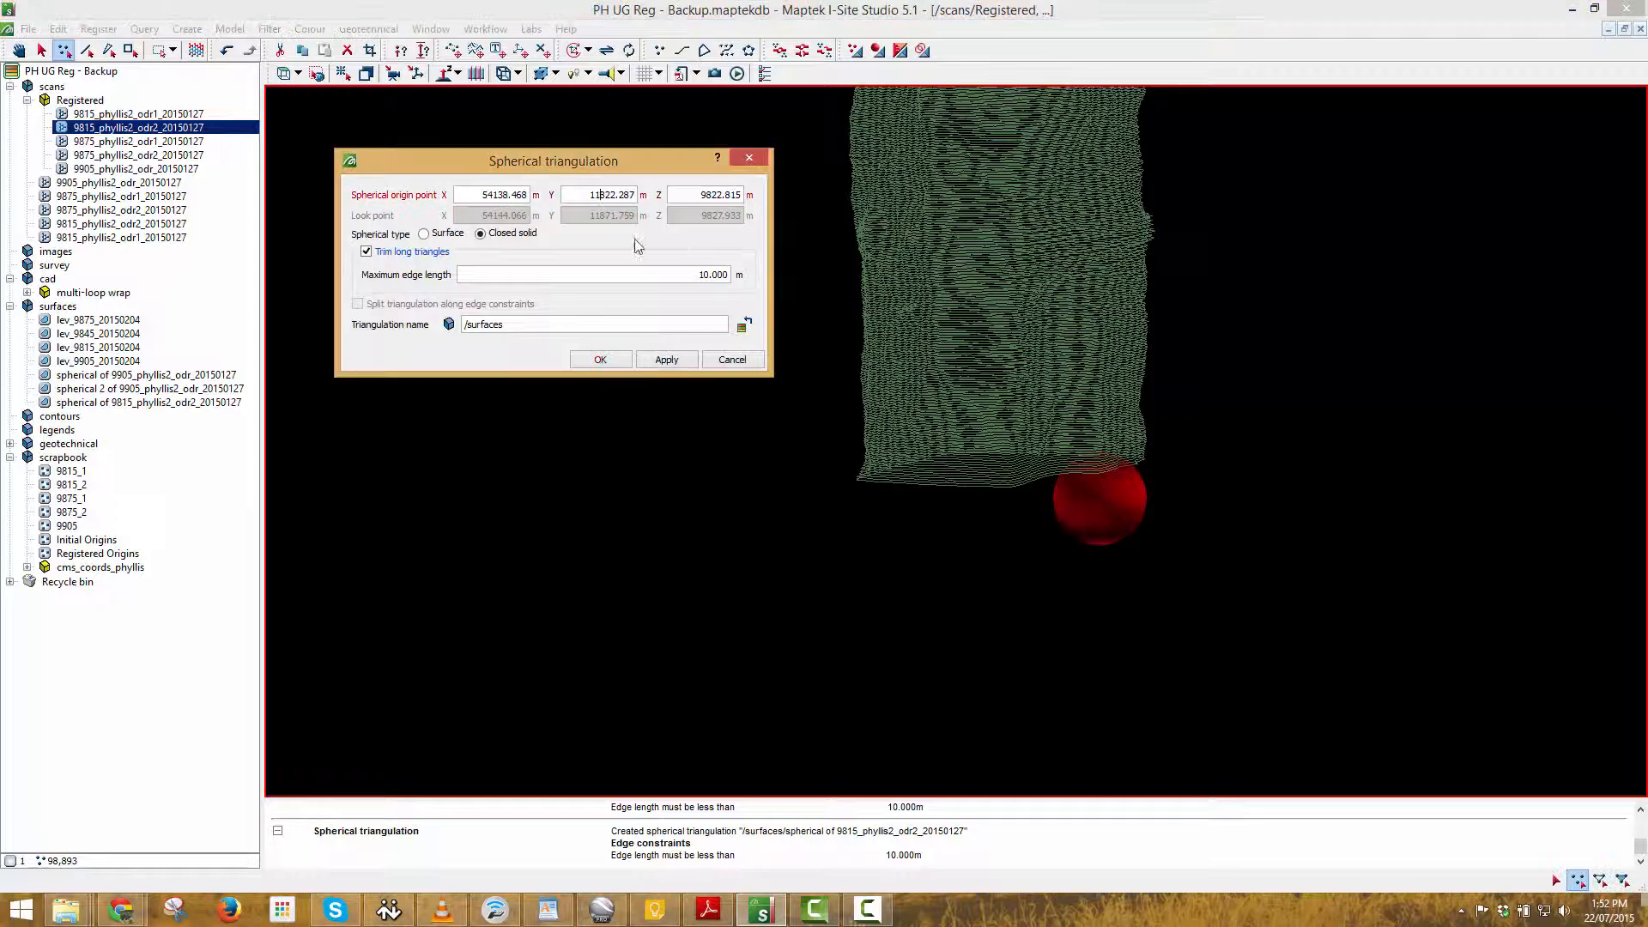
click(1023, 515)
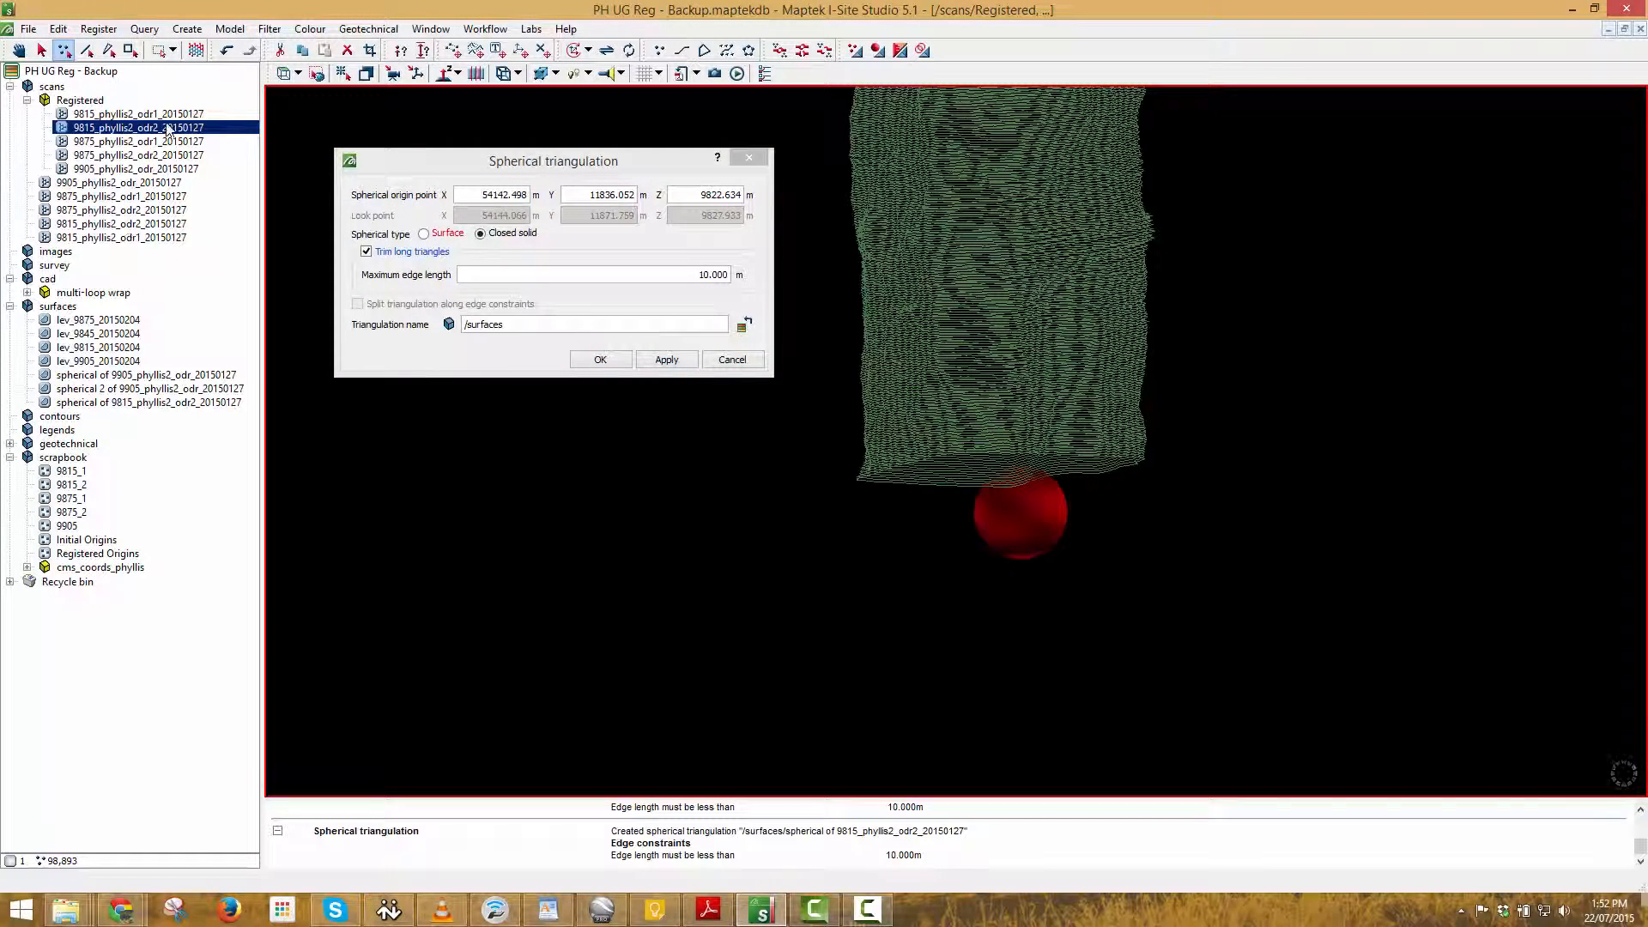
Add scan 9815_phyllis2_odr1_20150127, triangulate its selected base points as a closed solid with 10.000 m maximum edge length, and hide the scan.
drag(170, 115, 1141, 588)
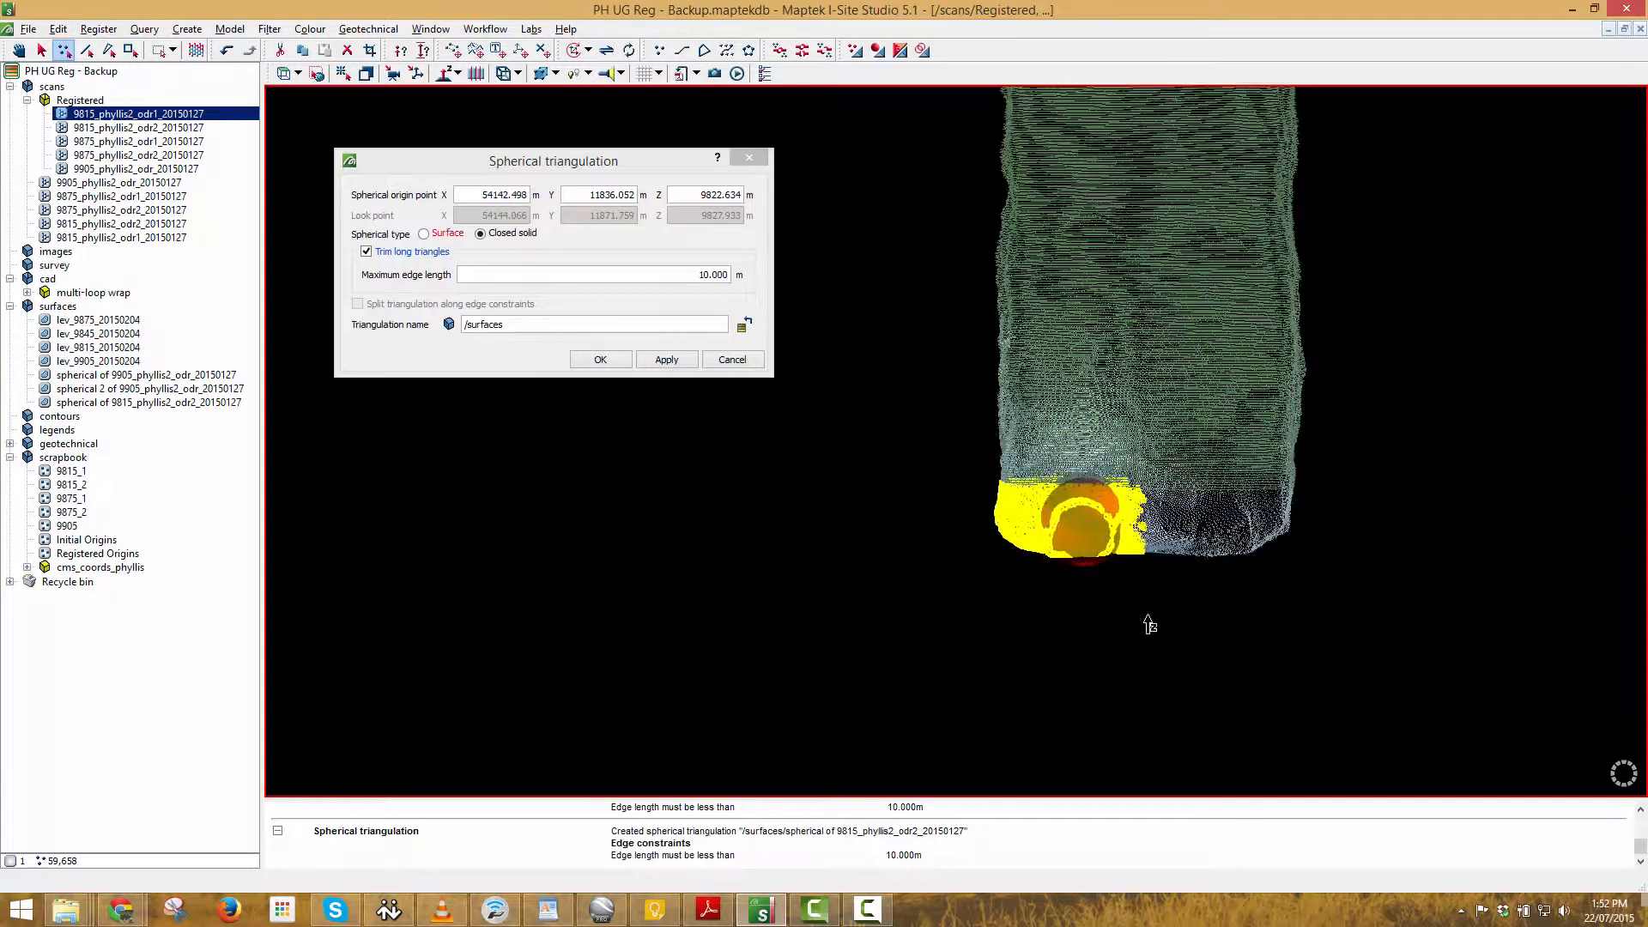
click(611, 361)
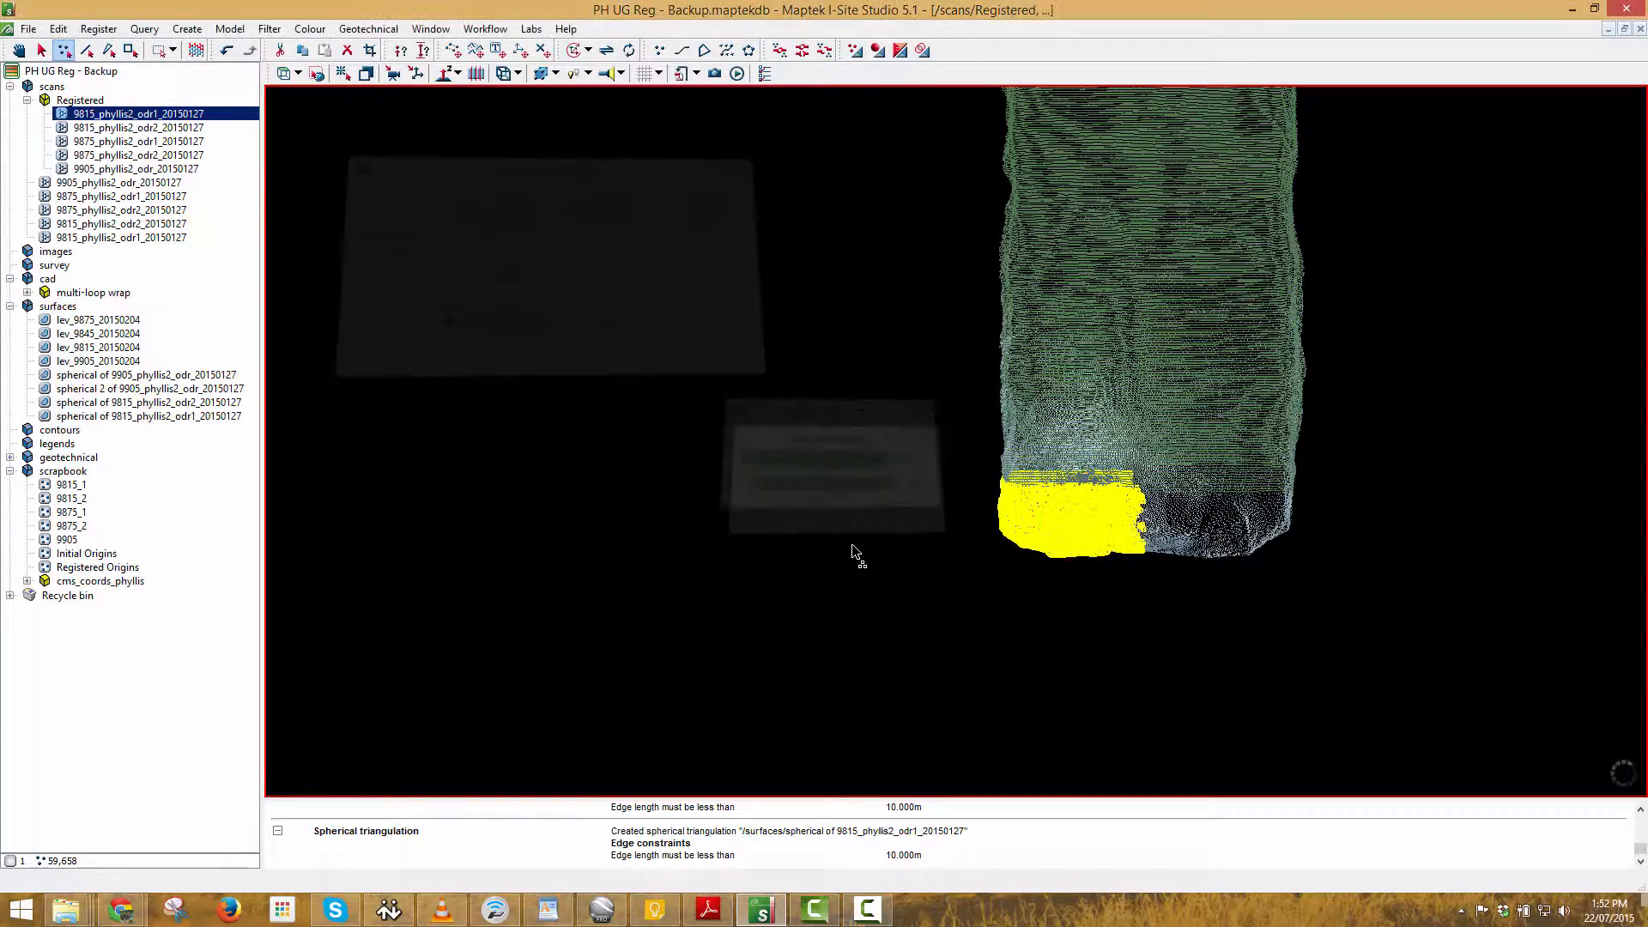
right_click(1080, 519)
click(1146, 573)
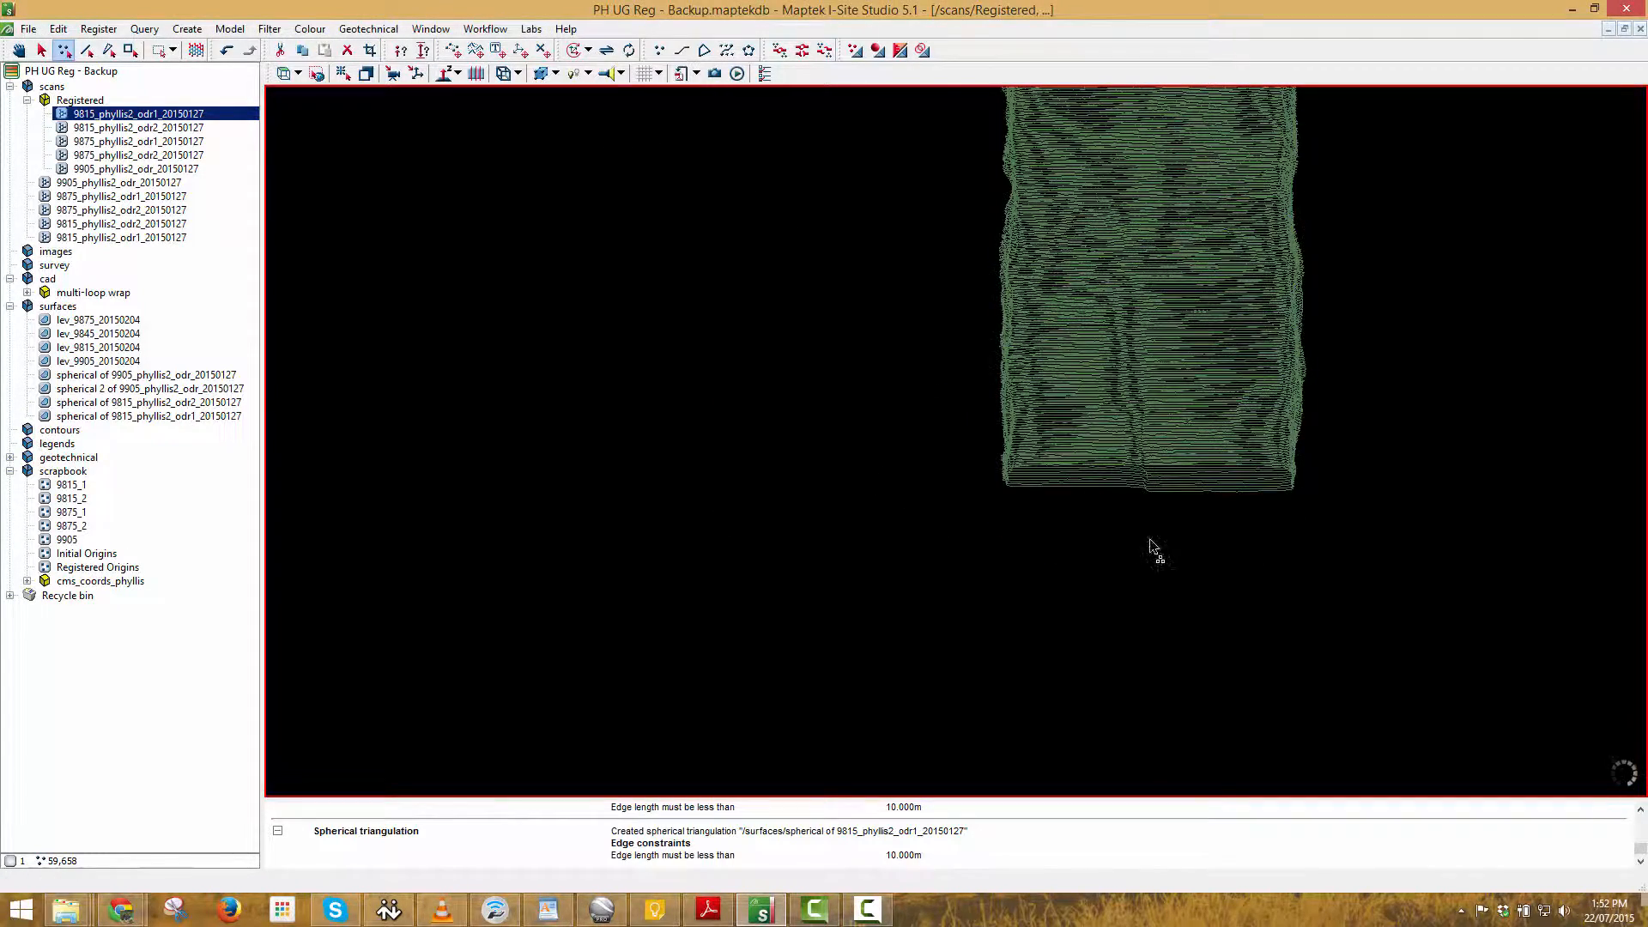
Leave only the multi-loop wrap displayed over the full height of the stope.
scroll(1043, 470, down, 3)
right_drag(921, 449, 310, 436)
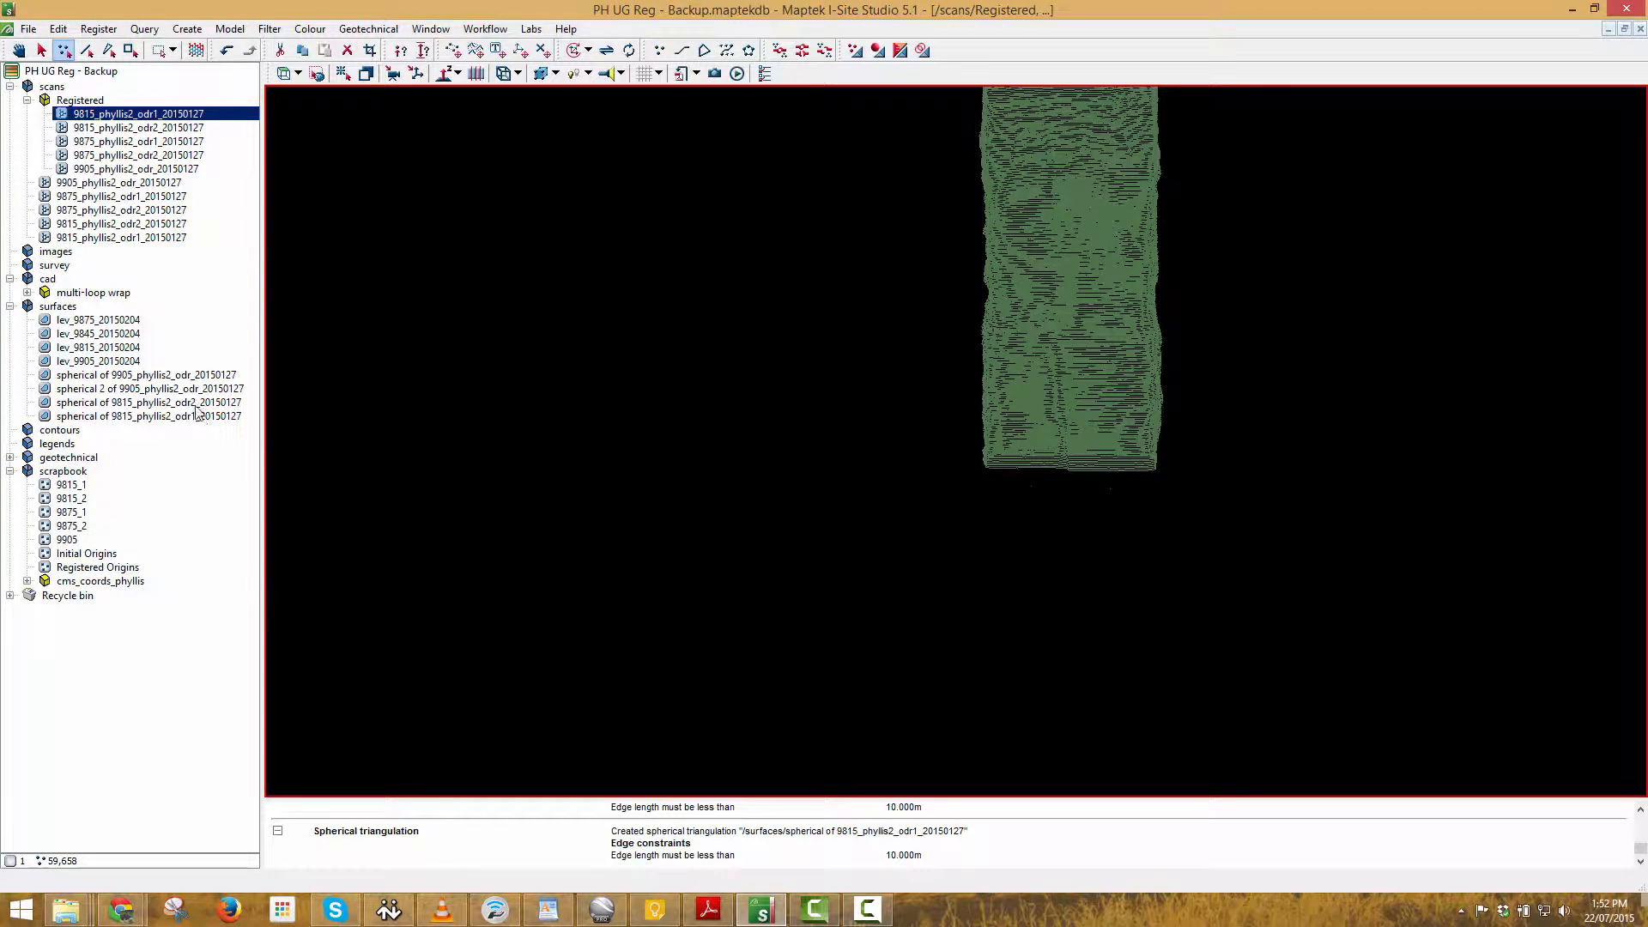
right_drag(930, 541, 1000, 402)
right_click(920, 209)
click(1028, 266)
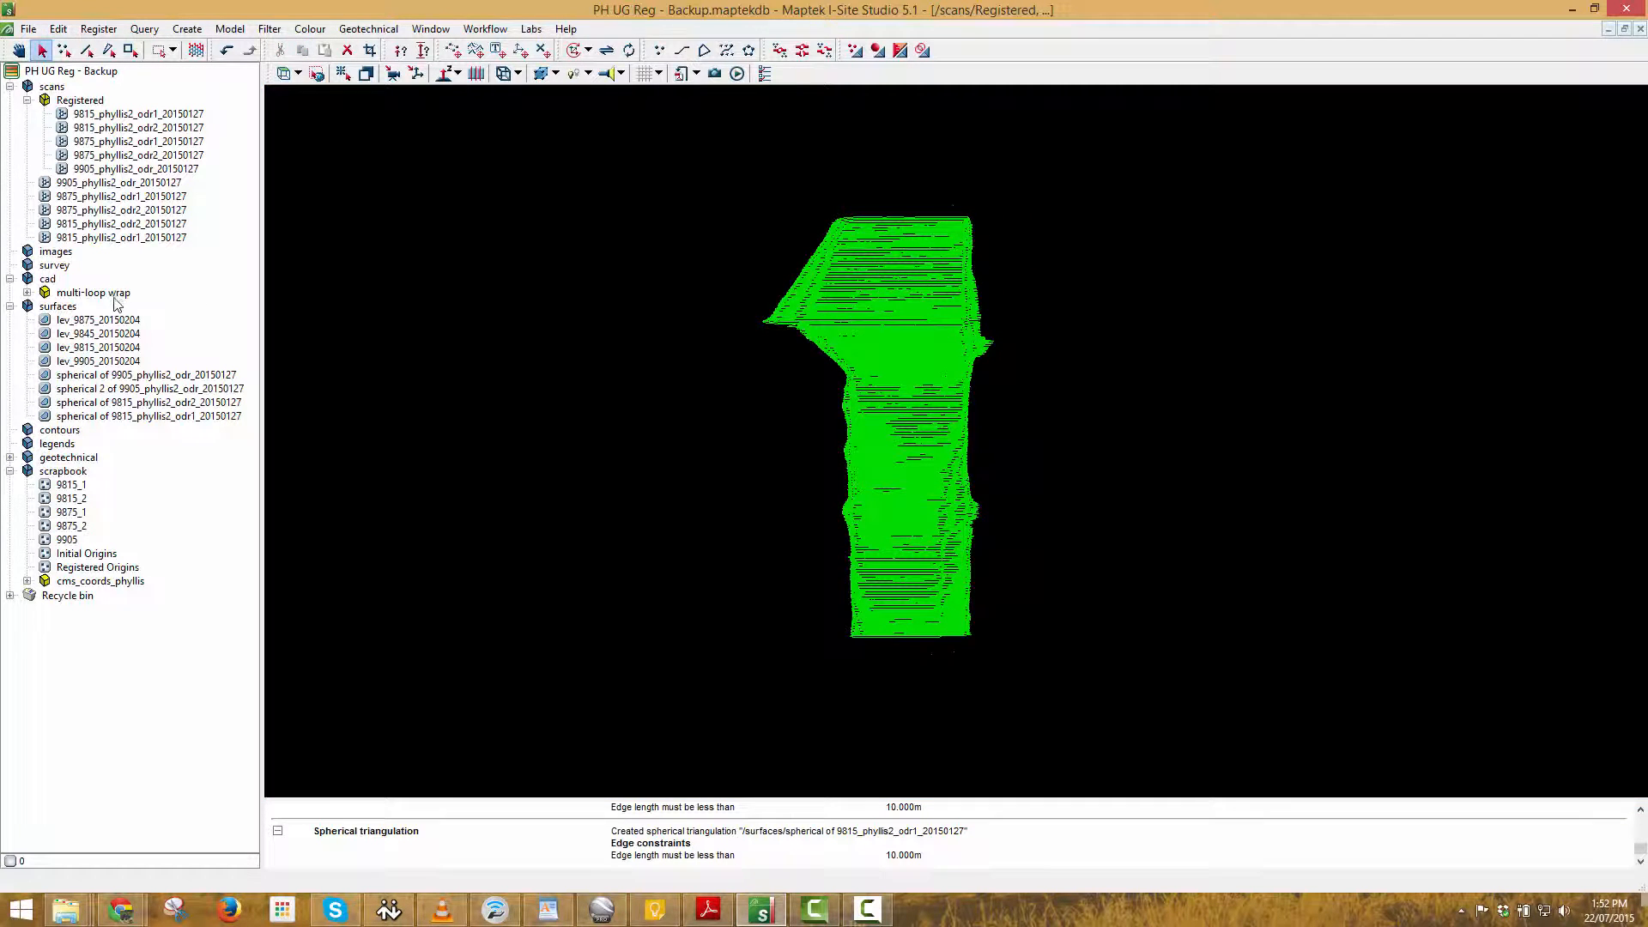
Create a loop triangulation from the multi-loop wrap using Straight loop ordering.
click(115, 296)
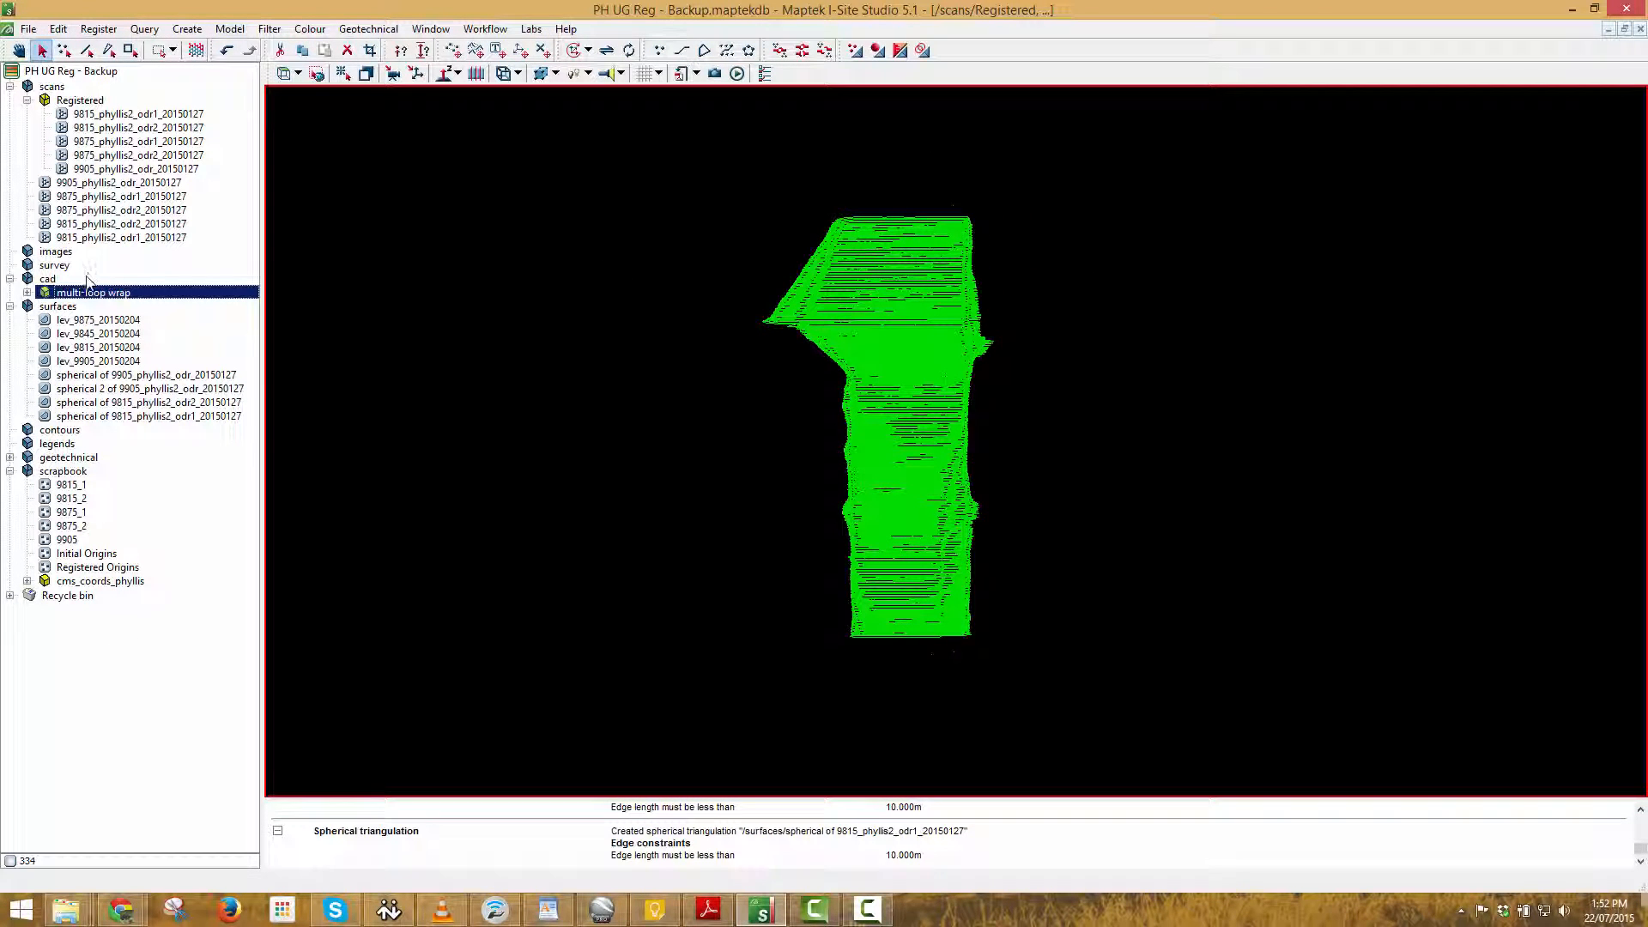
click(922, 50)
click(921, 50)
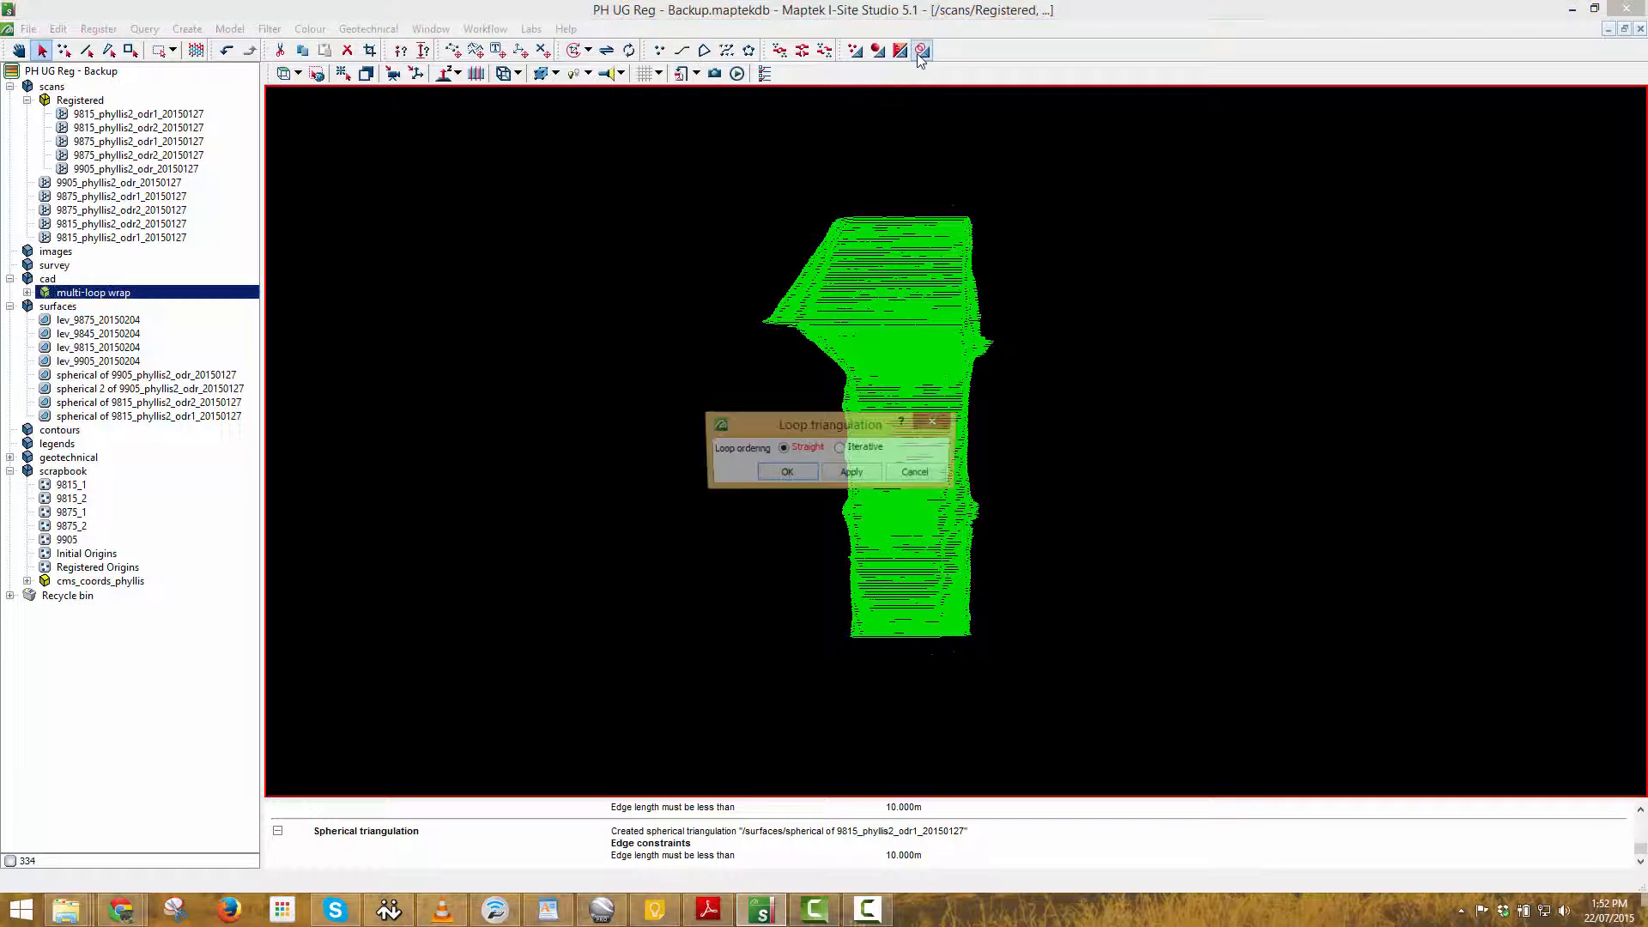
click(228, 28)
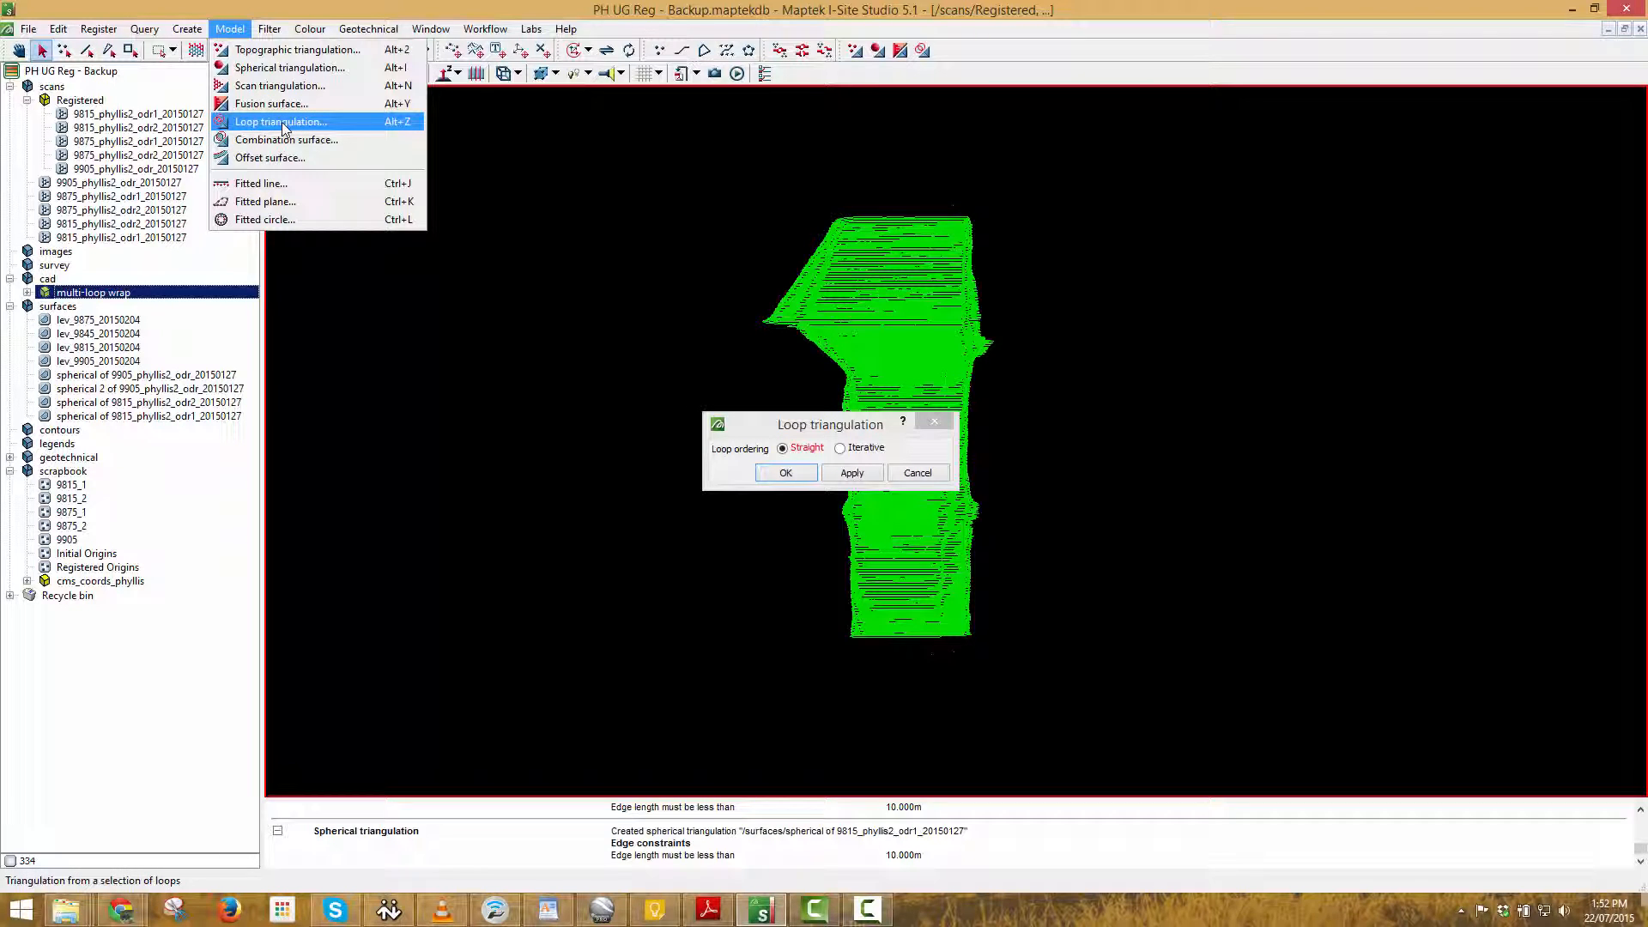
click(871, 427)
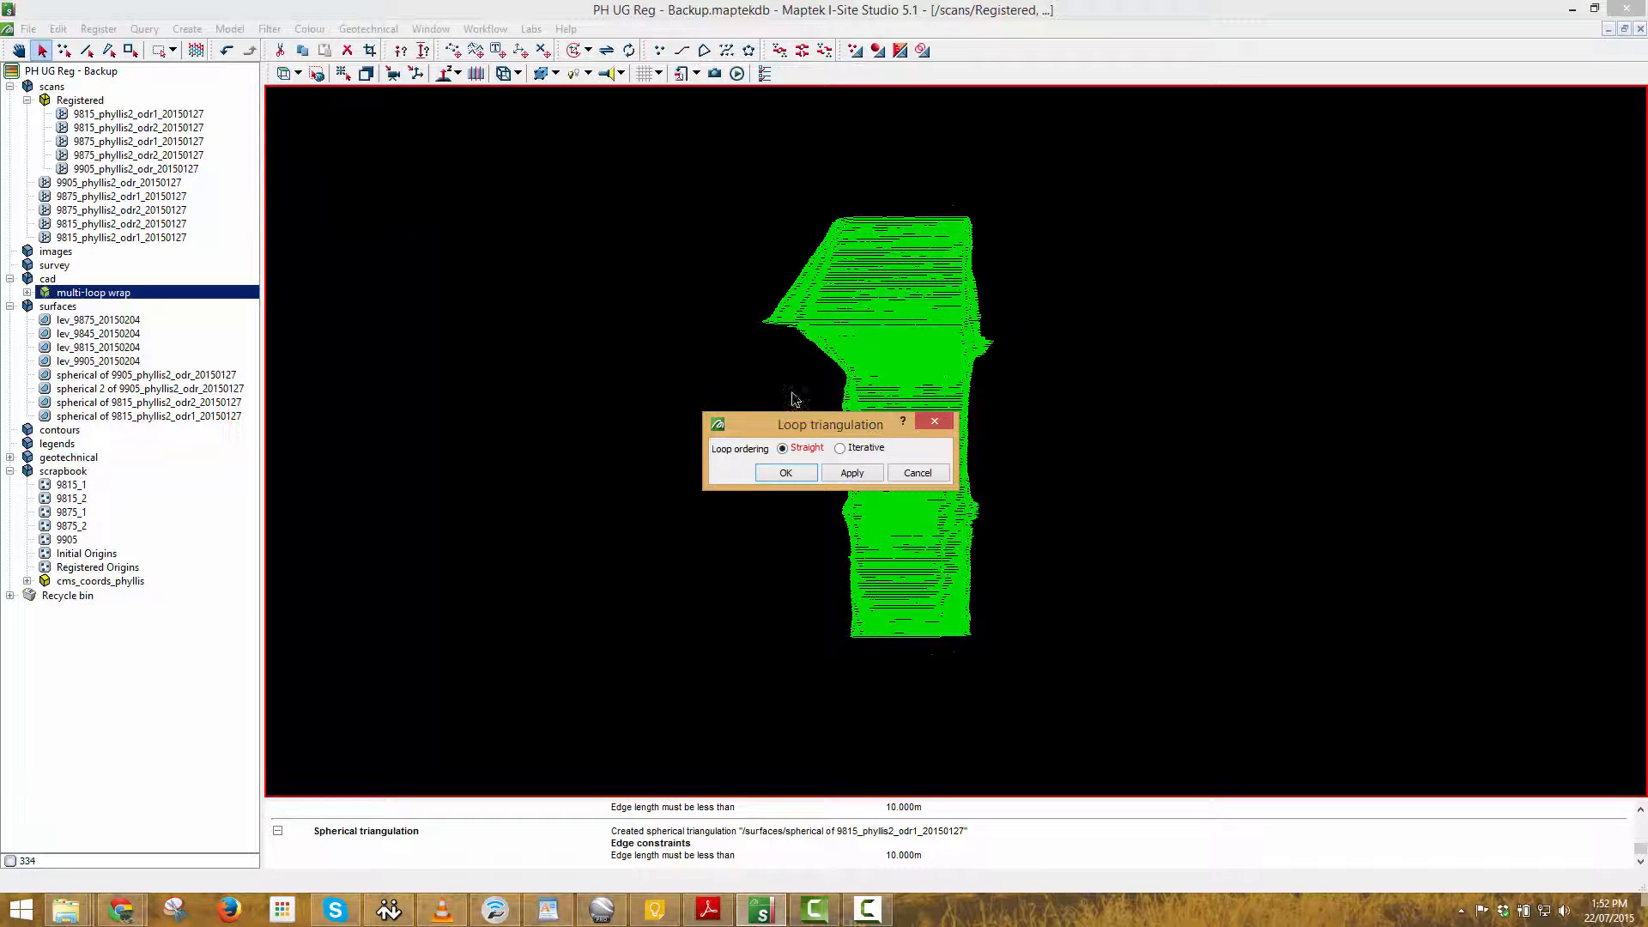
drag(809, 426, 596, 335)
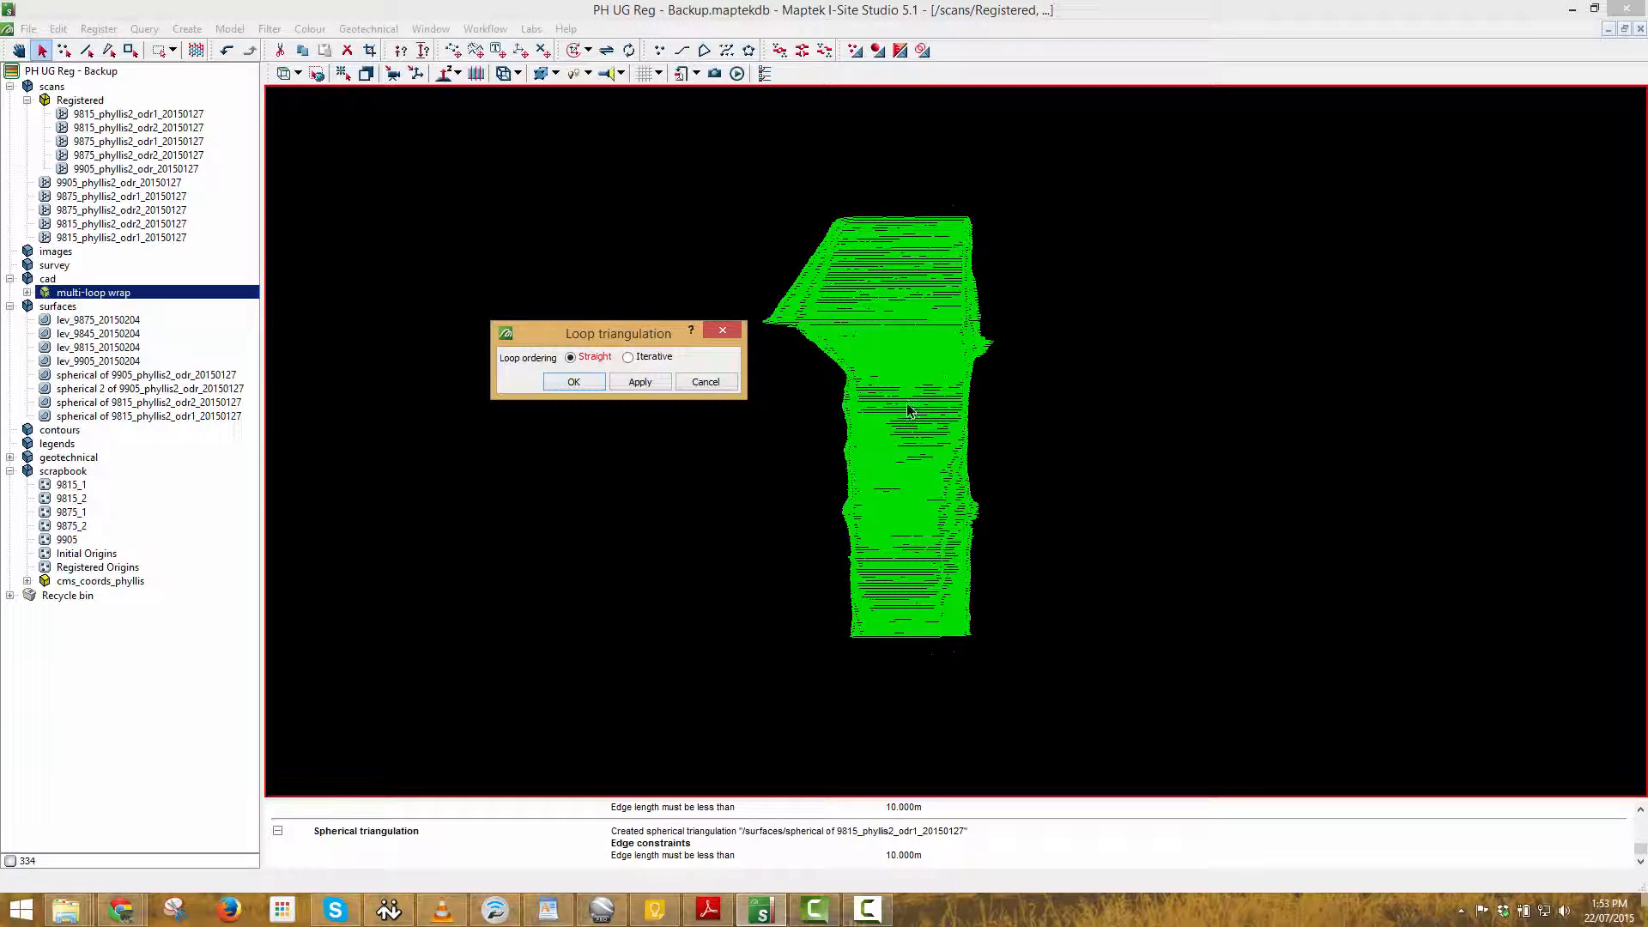
click(581, 385)
Select the new loop surface and hide everything else in the view.
click(138, 431)
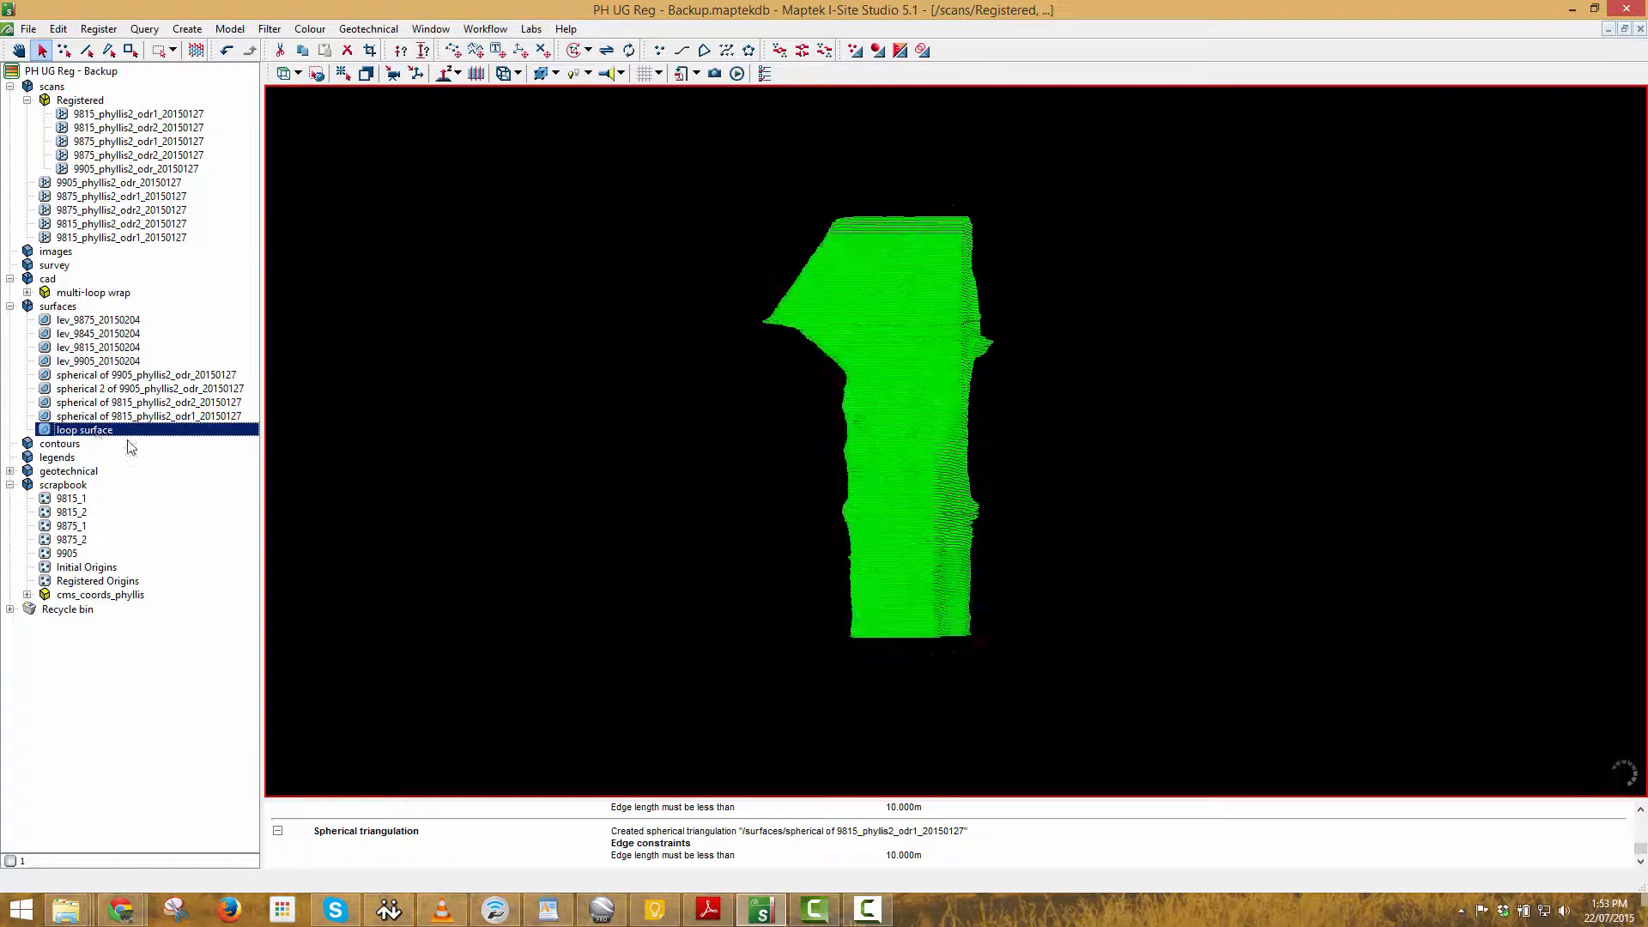
right_click(538, 442)
click(601, 508)
Examine the loop surface from several sides, checking the wall detail and the open base of the stope.
mouse_move(1104, 551)
right_down()
mouse_move(789, 569)
mouse_move(984, 605)
mouse_move(1035, 562)
right_up()
scroll(898, 506, up, 5)
right_drag(888, 540, 918, 468)
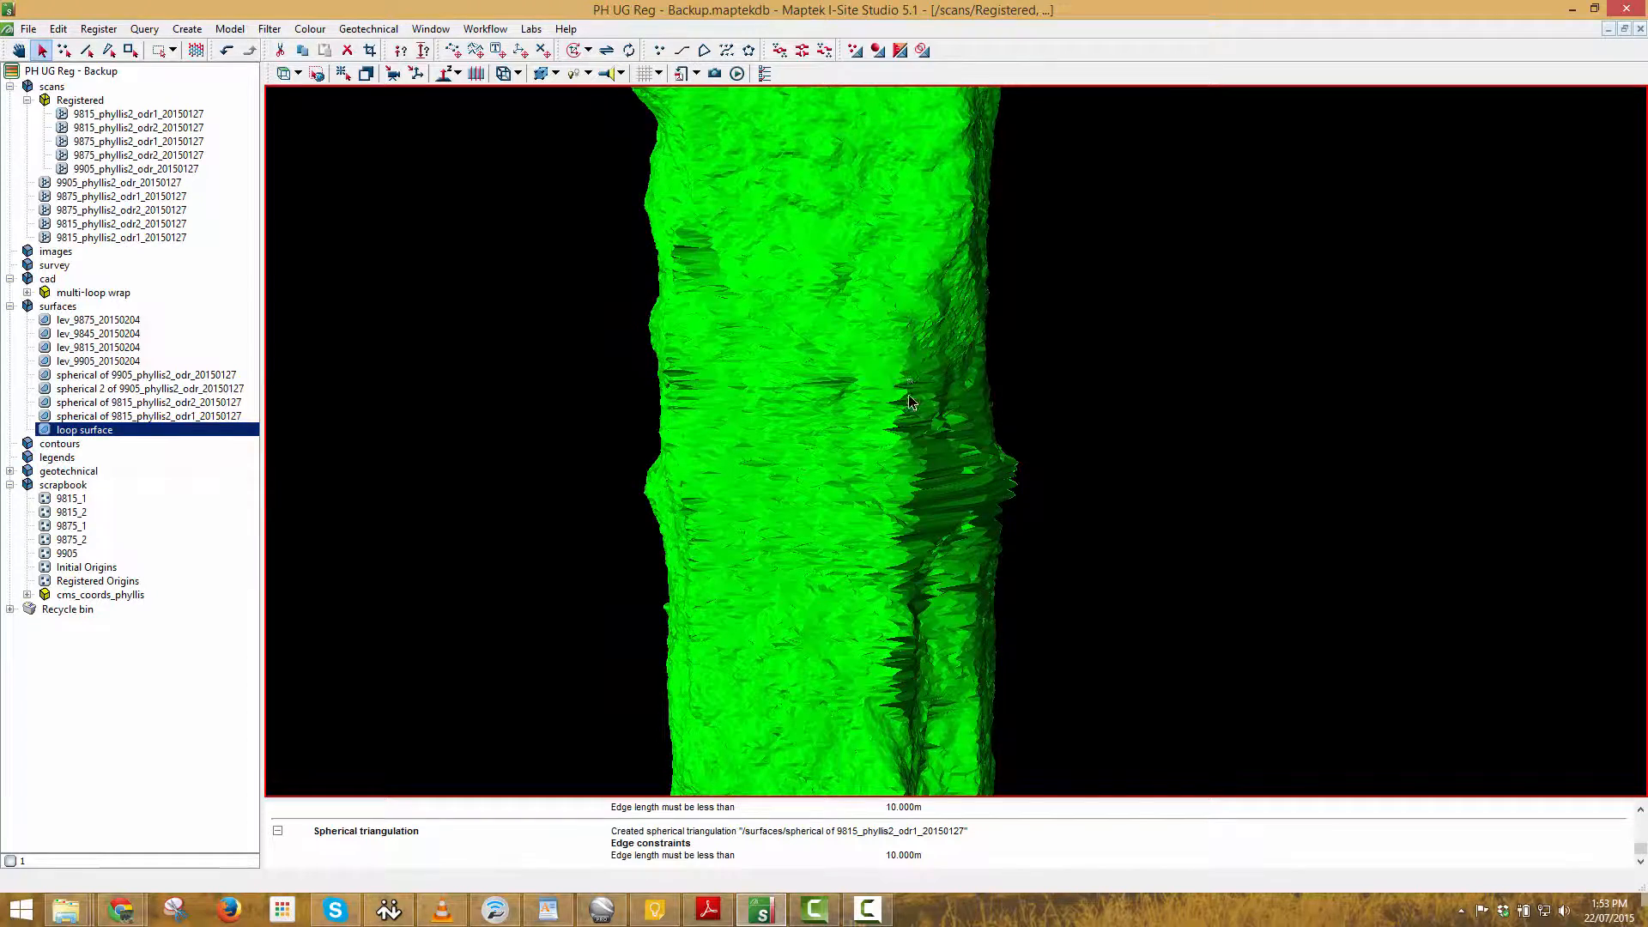
right_drag(902, 672, 1027, 533)
scroll(890, 423, up, 2)
scroll(1026, 533, up, 5)
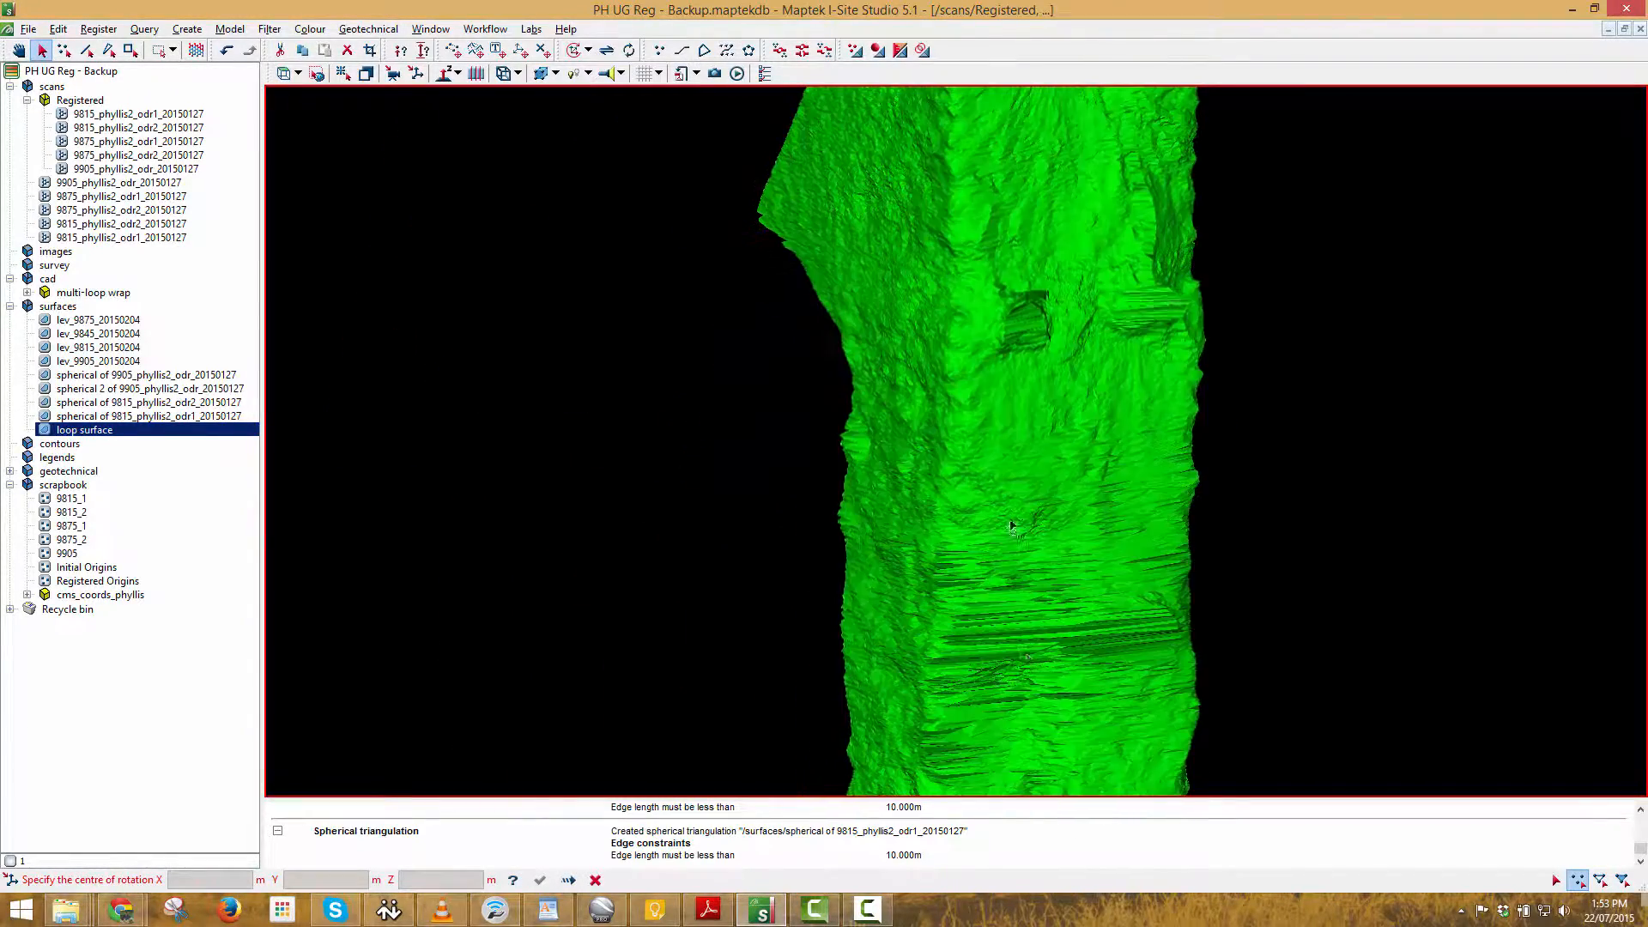
scroll(1044, 539, down, 3)
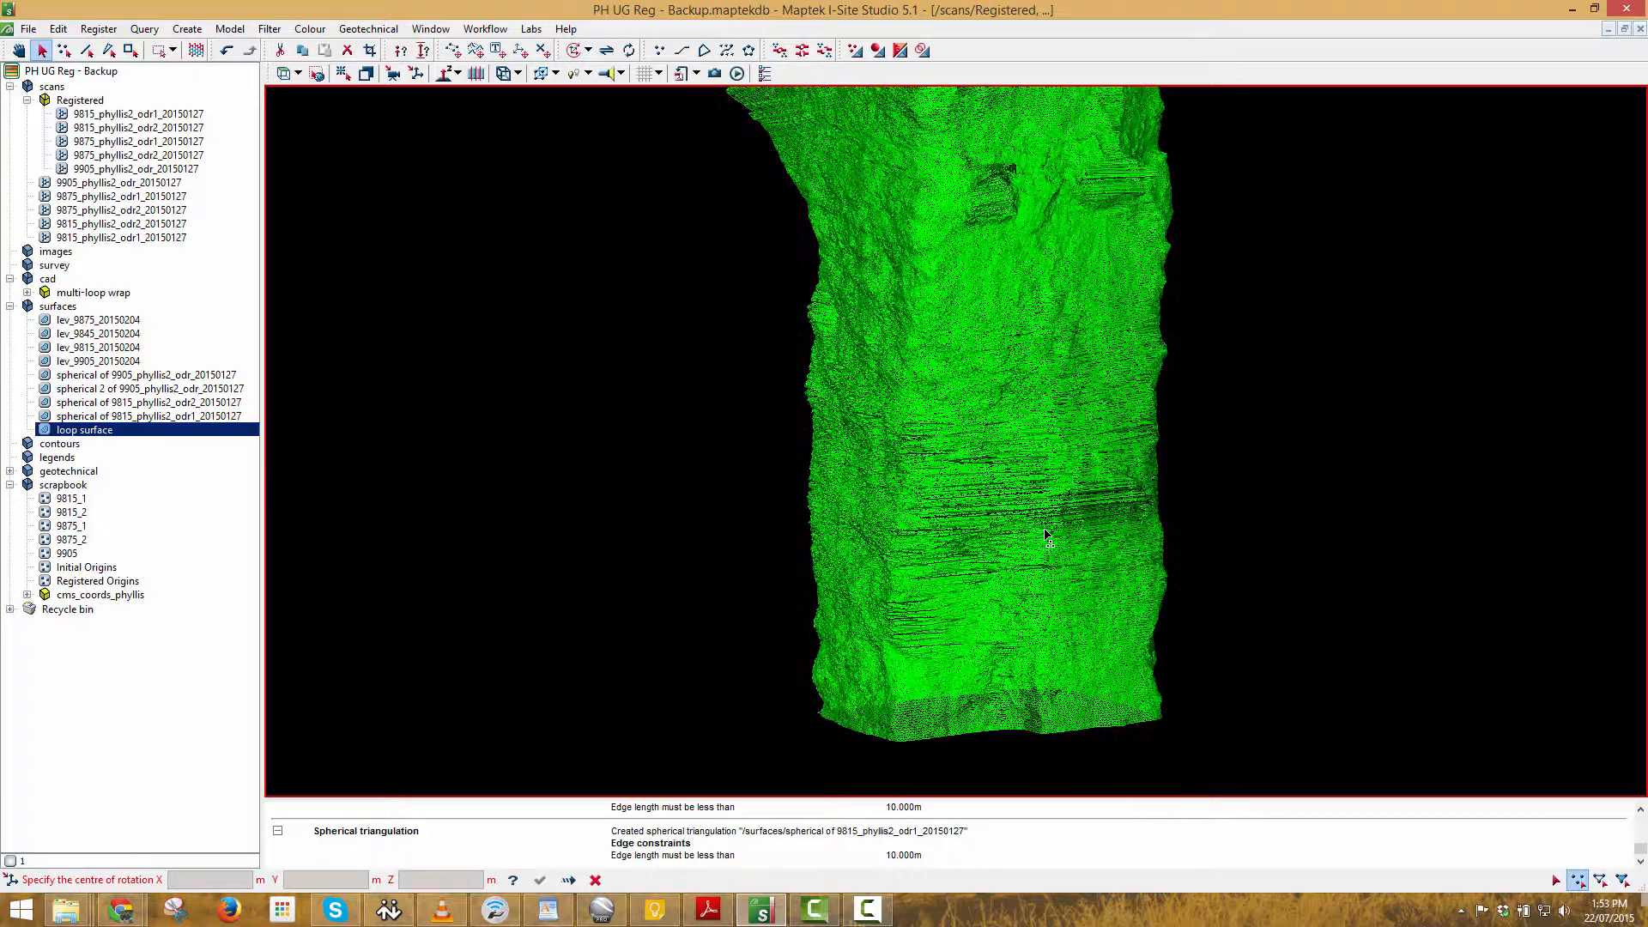
key(s)
right_drag(912, 537, 1020, 475)
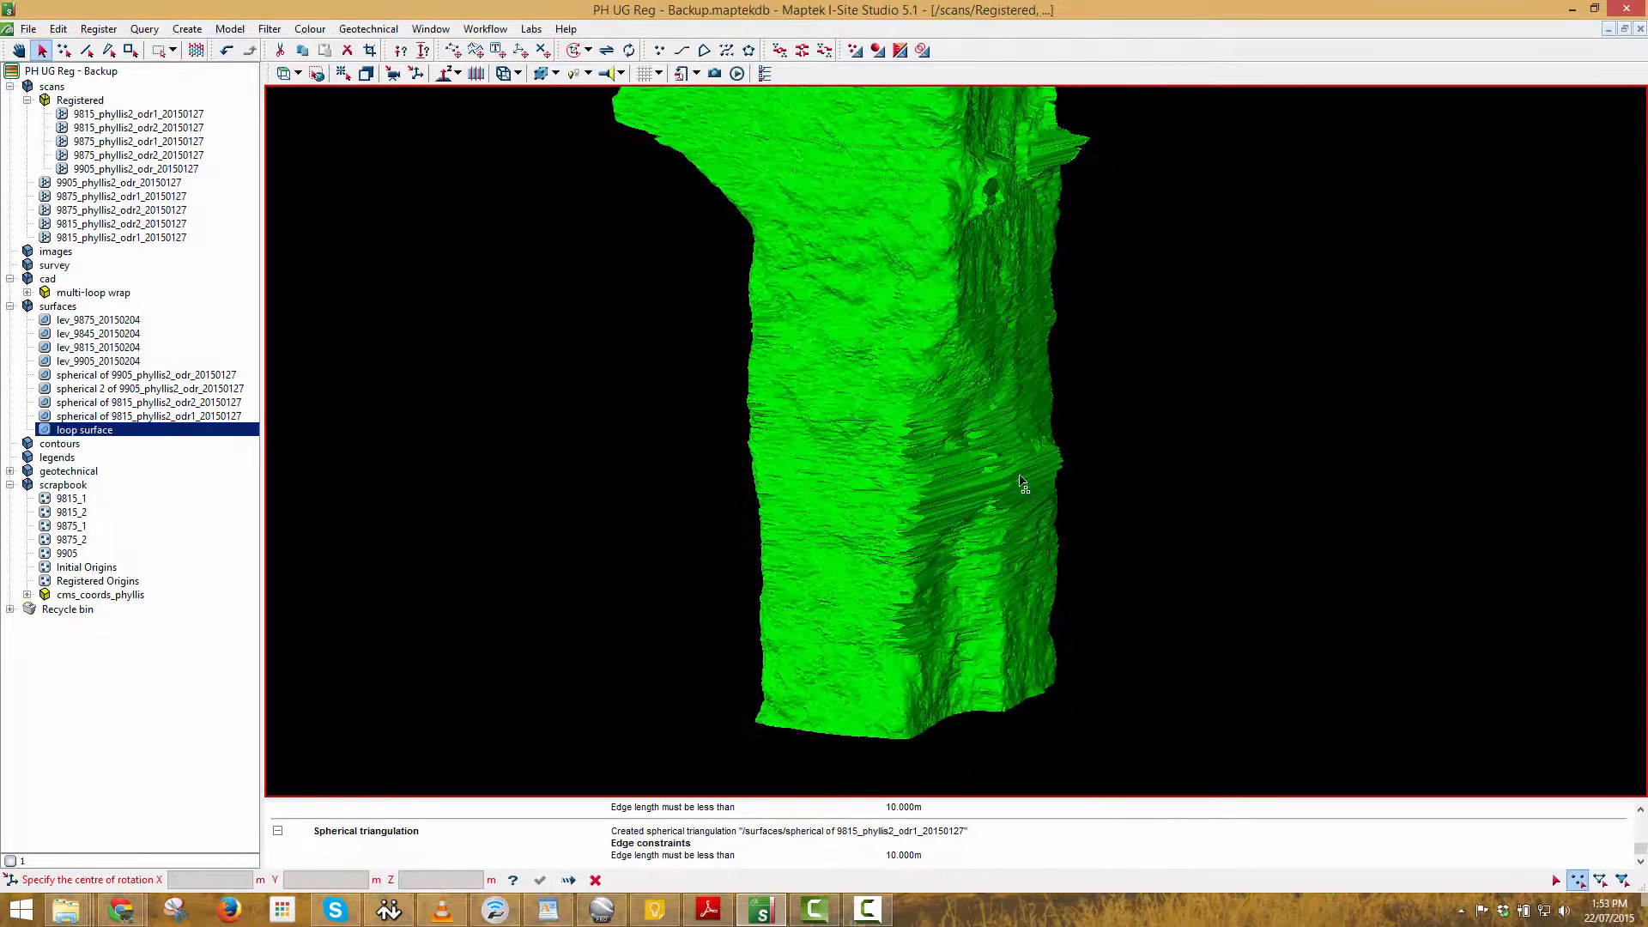
Hide the loop surface and display all the registered scans in the view.
right_click(988, 483)
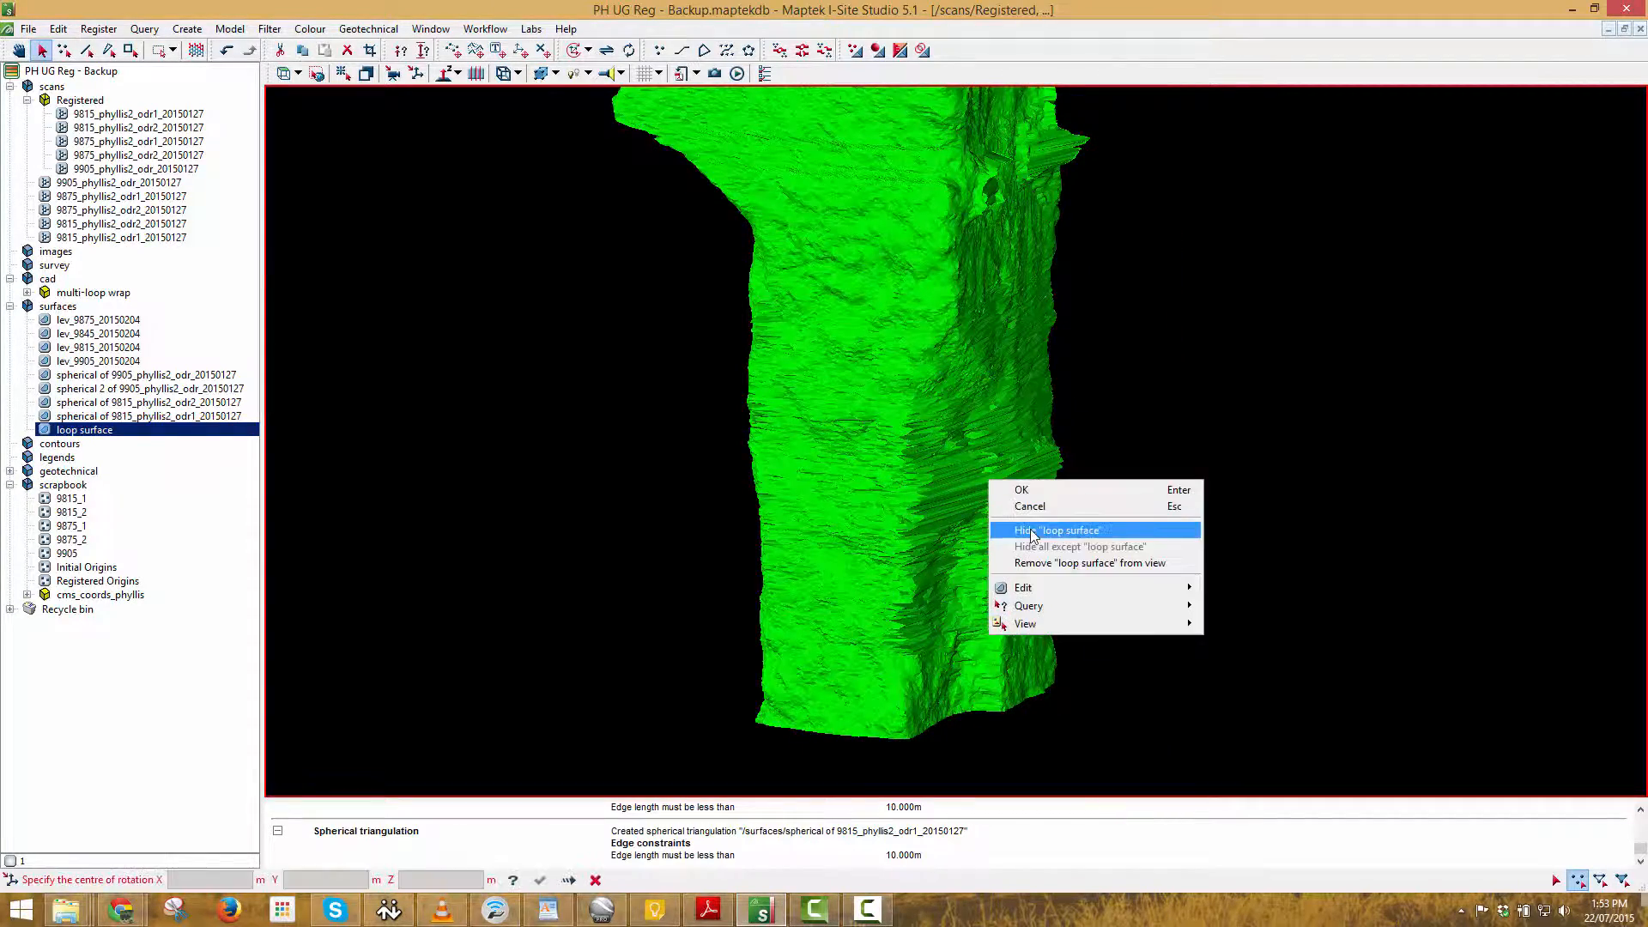
click(1028, 530)
drag(89, 105, 859, 279)
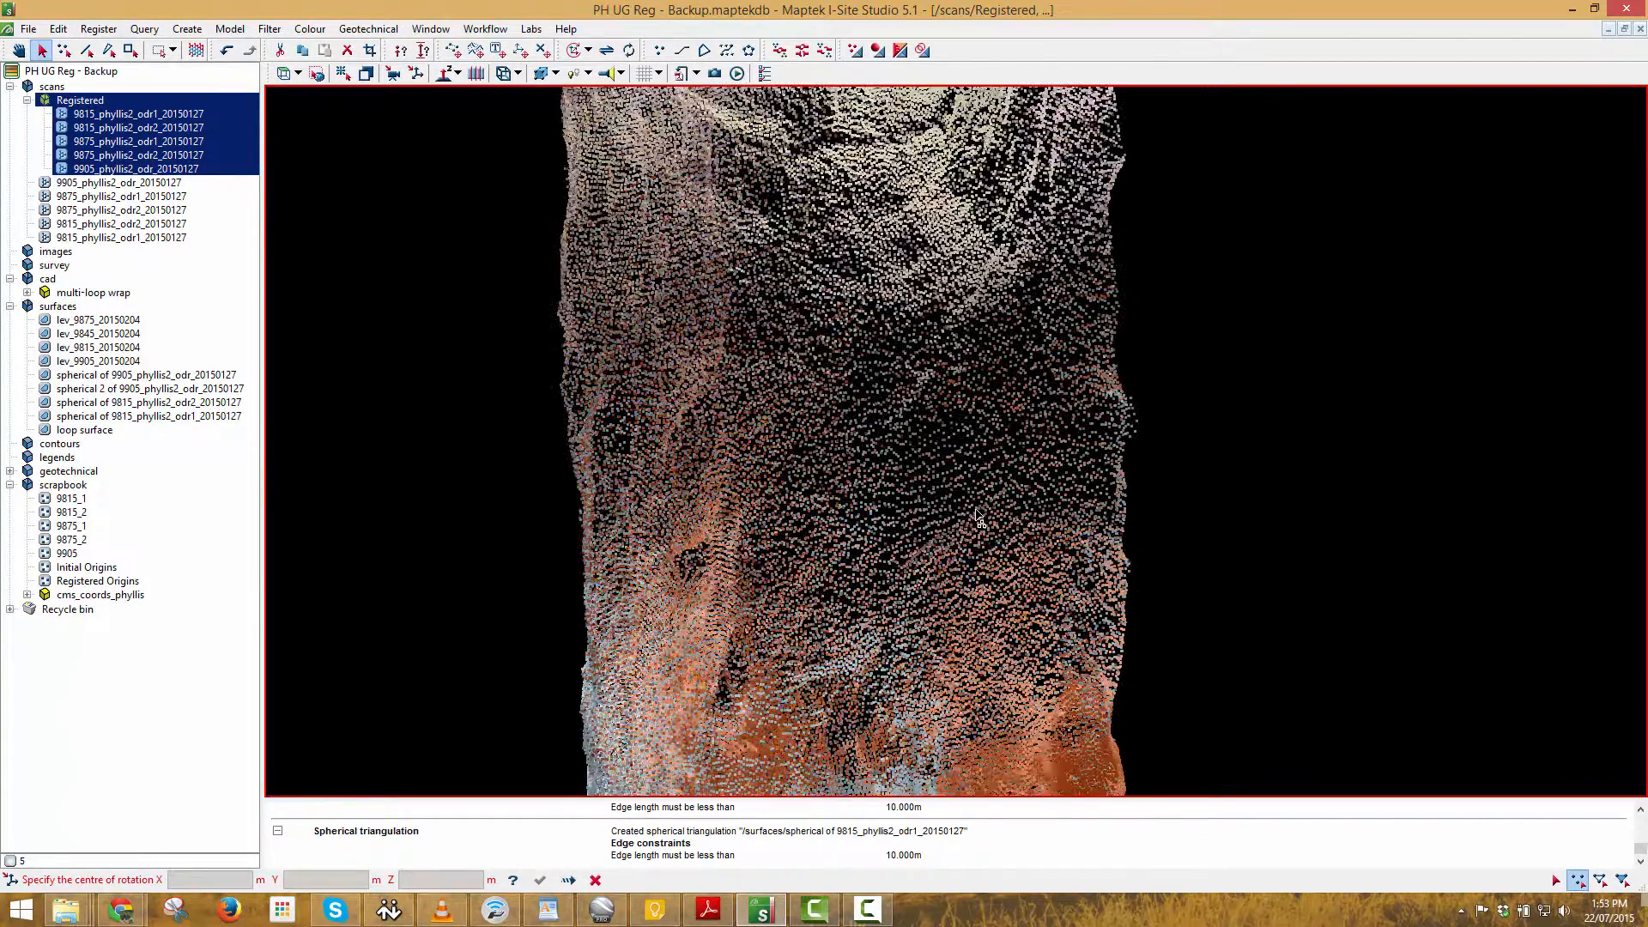
Start the Section viewing tool with the section plane defined by three points.
click(477, 73)
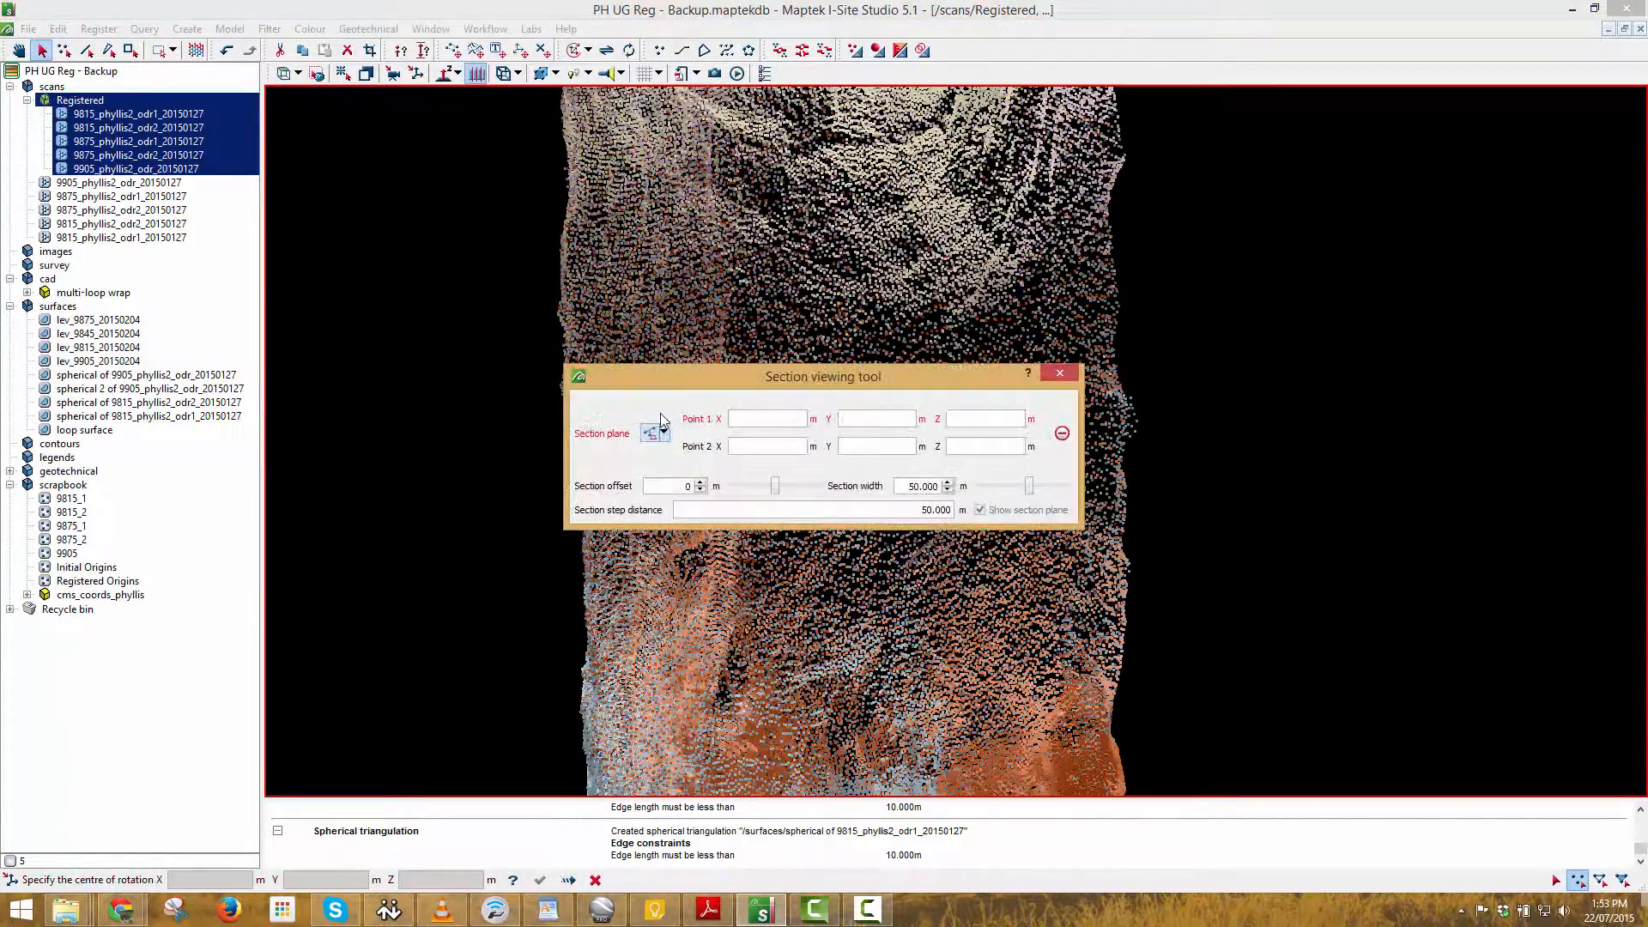
click(662, 432)
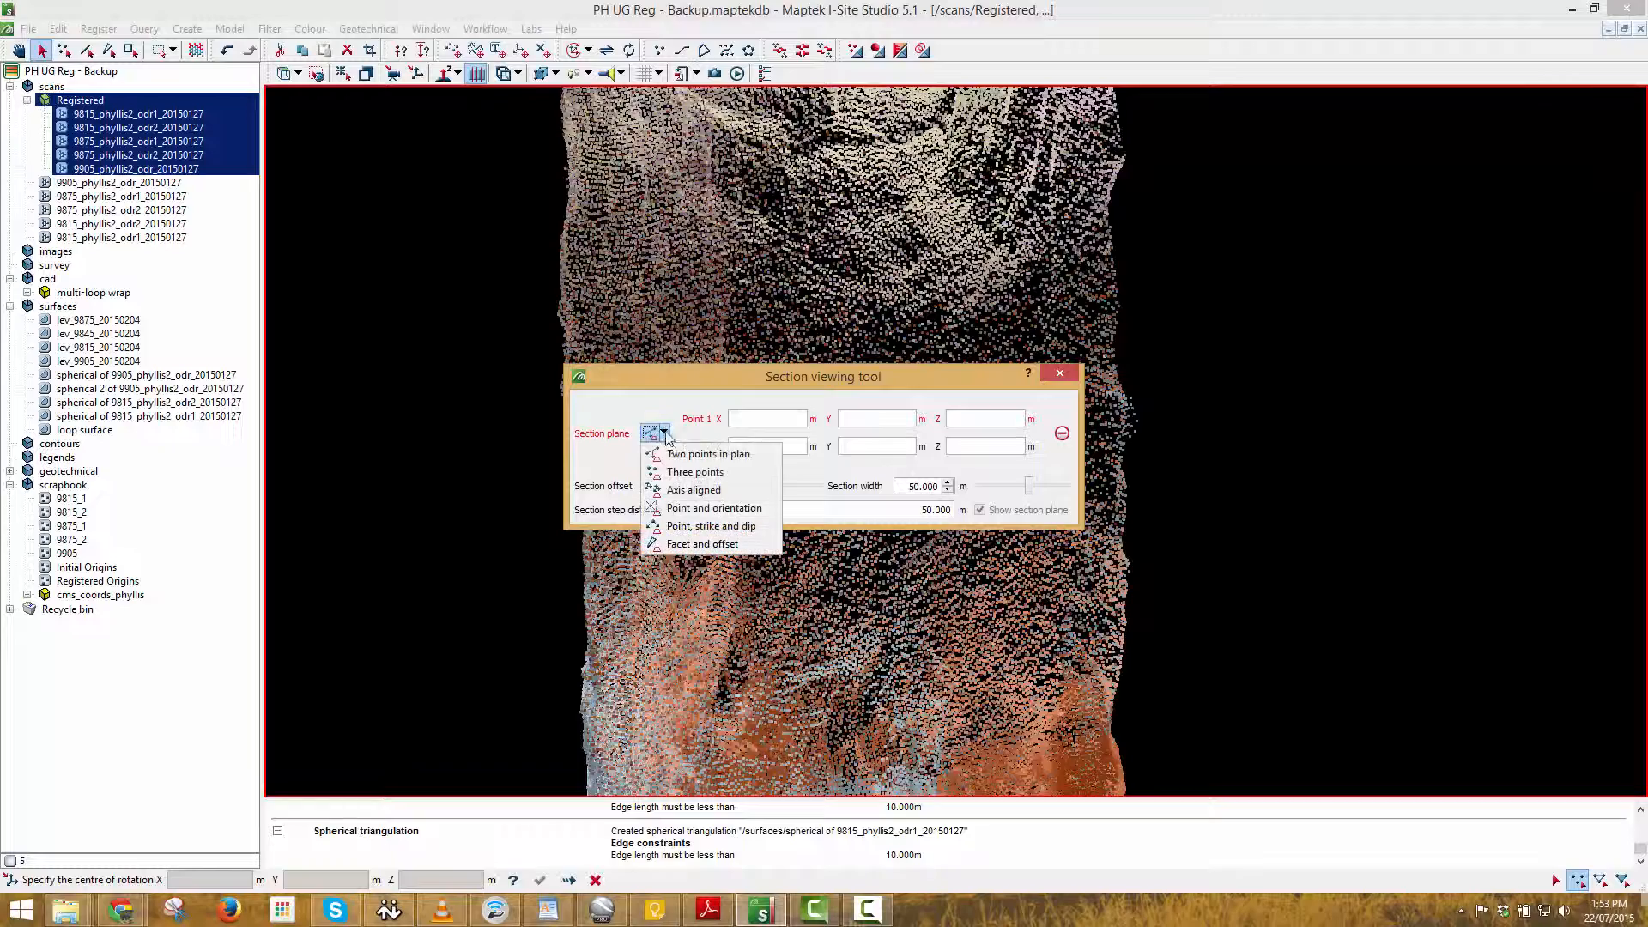
click(695, 472)
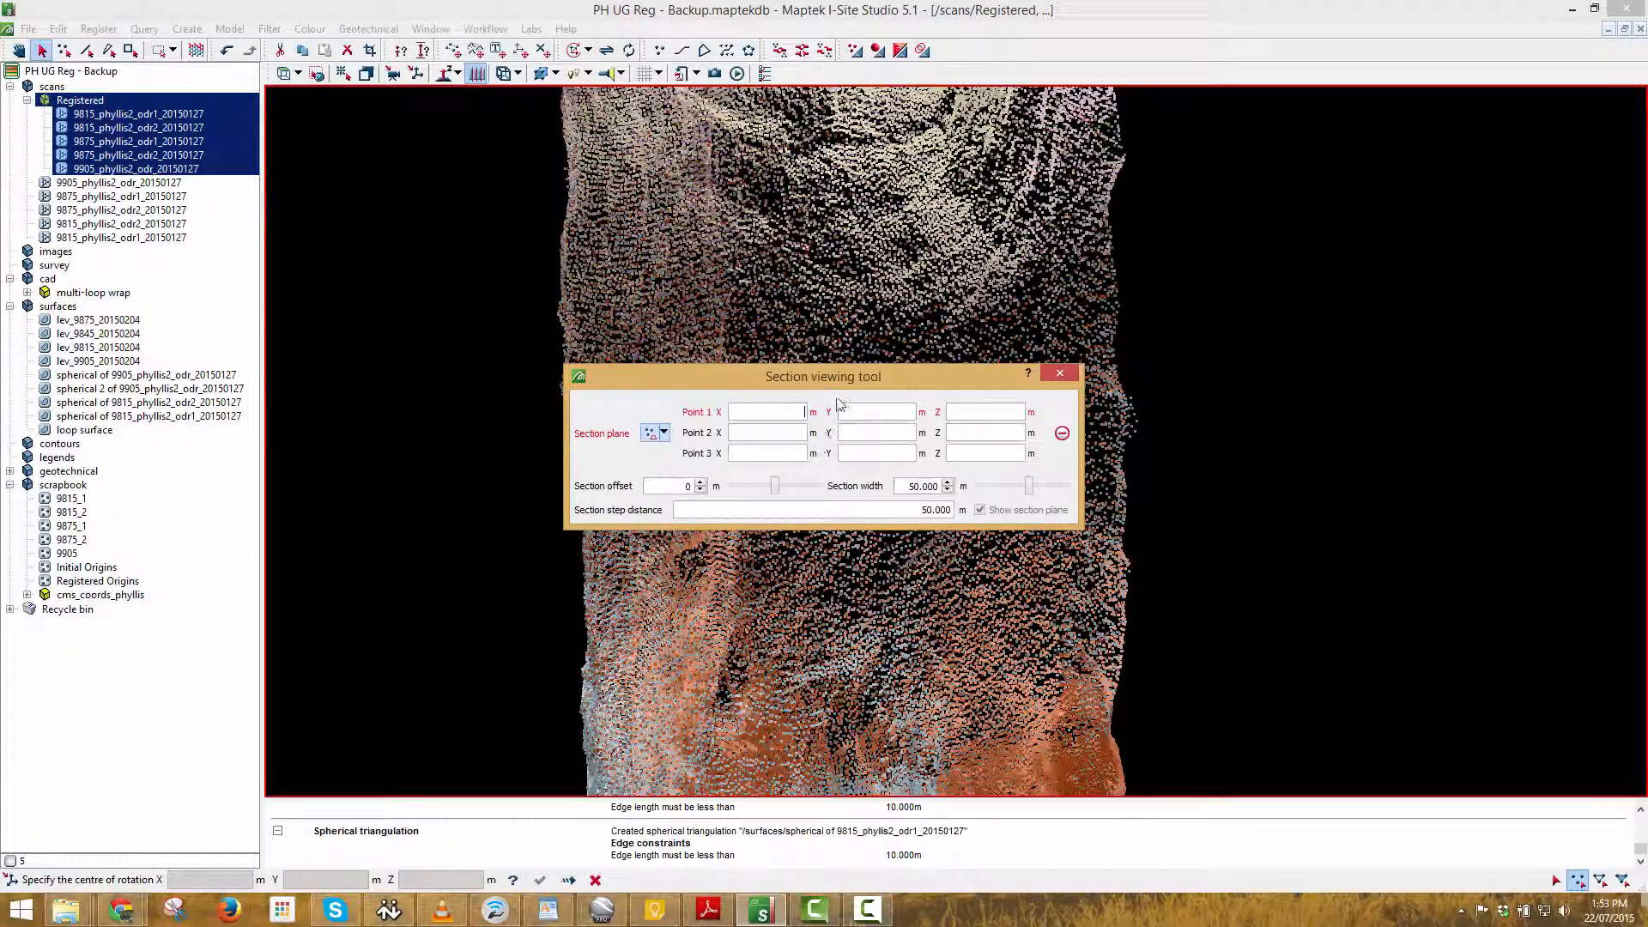
Show the hidden loop surface again and hide the registered scans.
right_click(1310, 283)
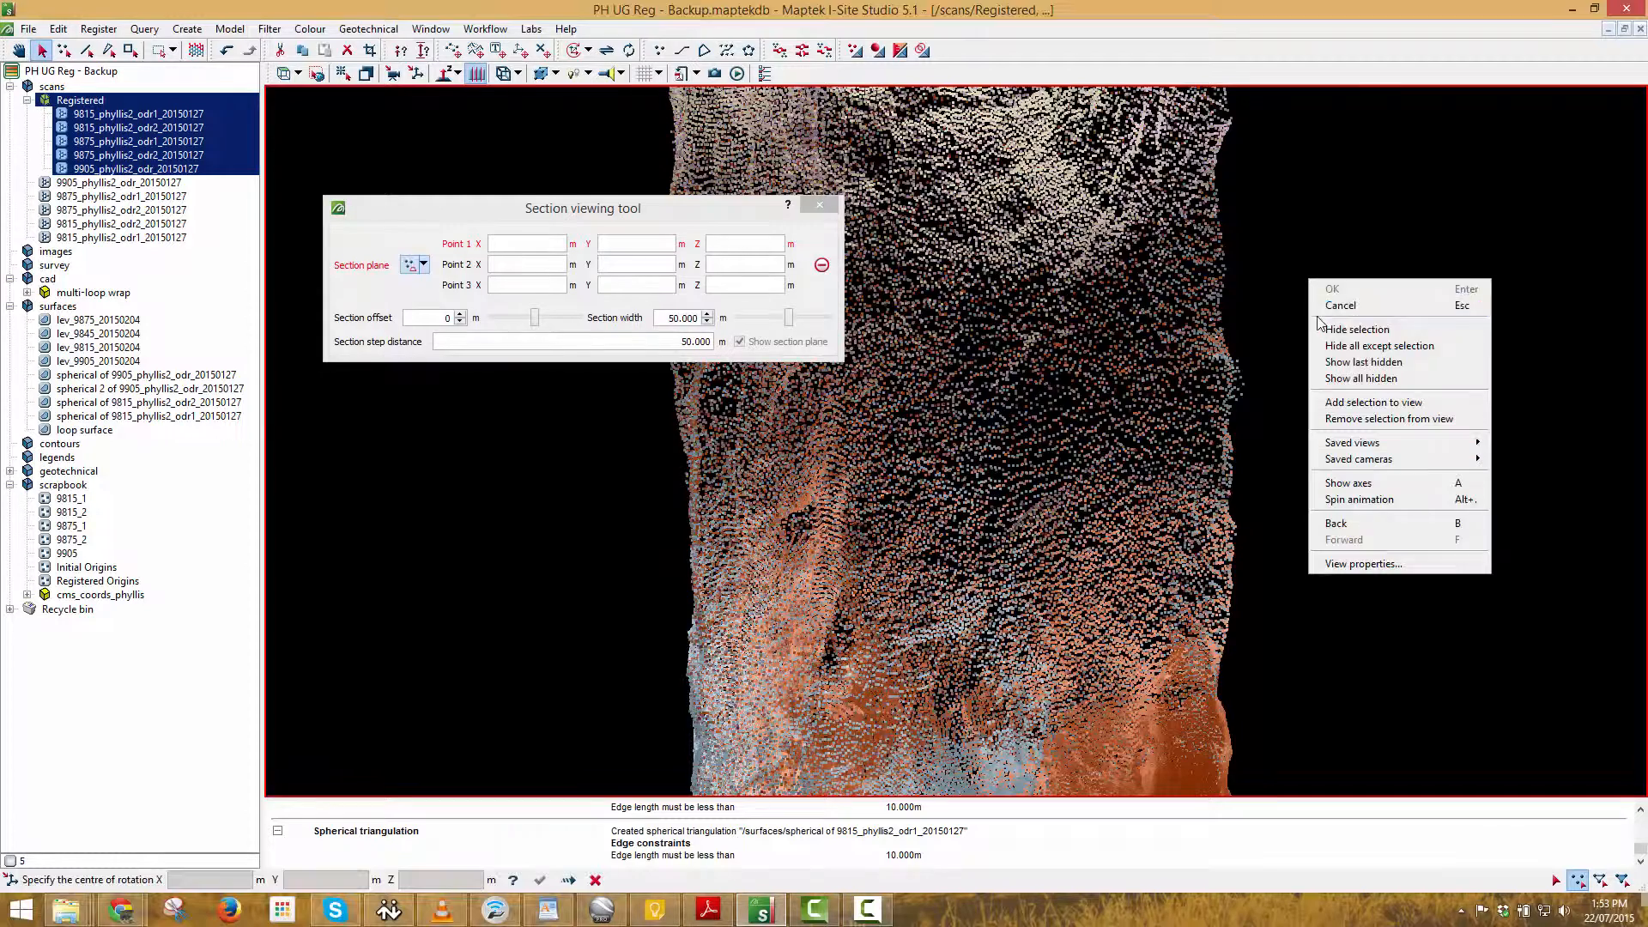
click(1363, 364)
right_click(1062, 422)
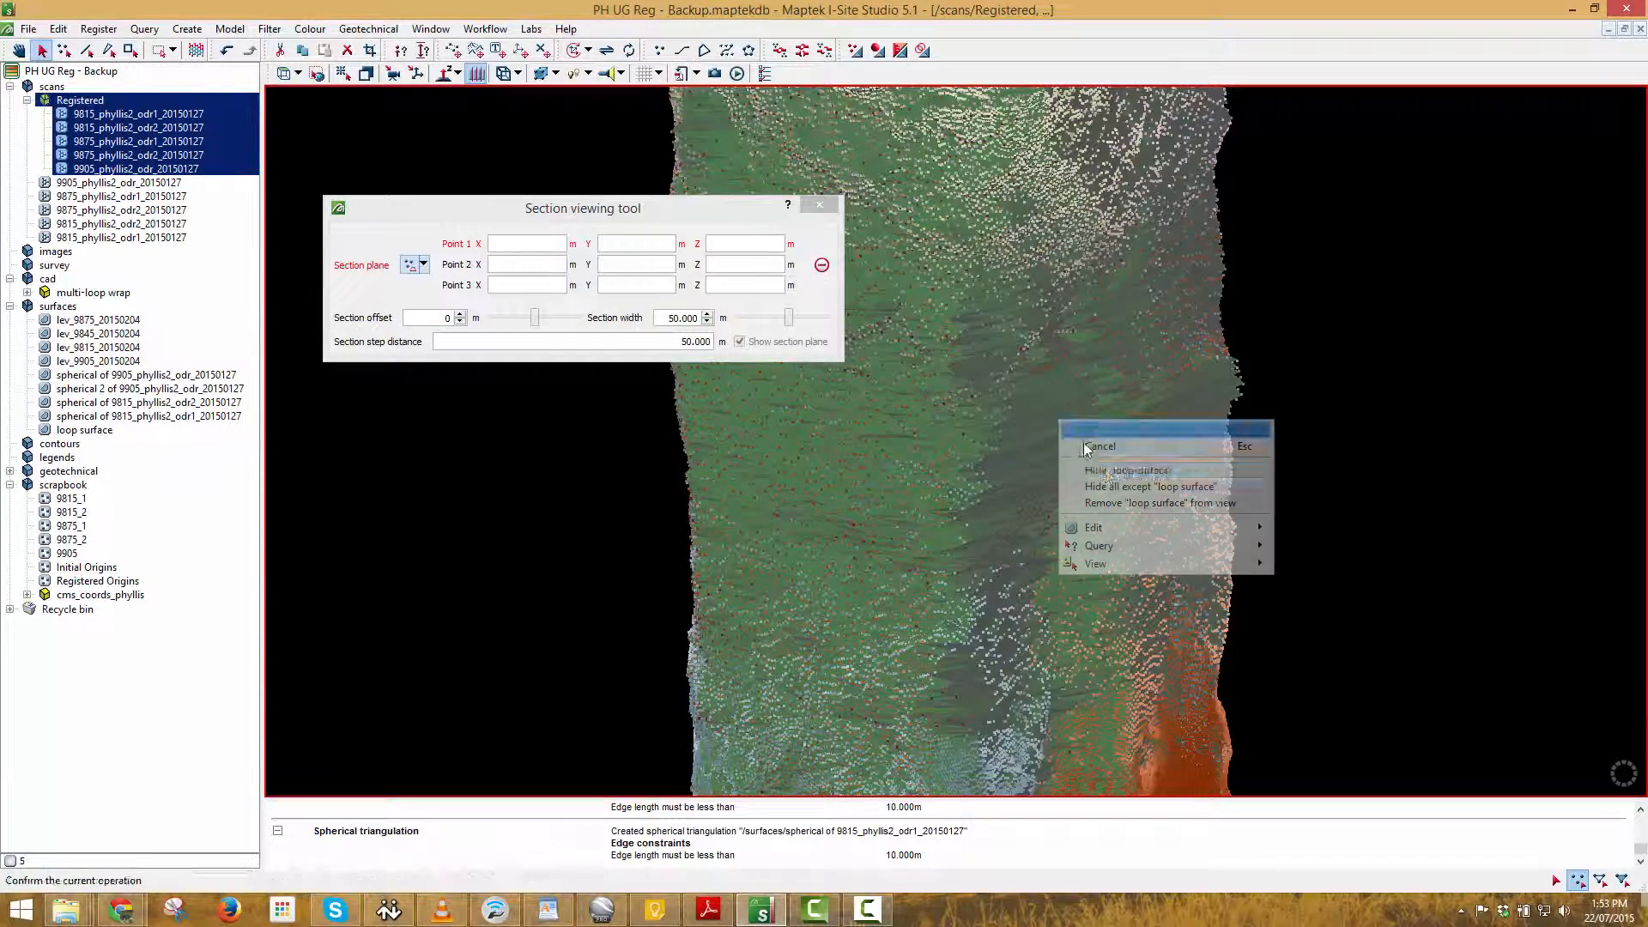
click(1118, 470)
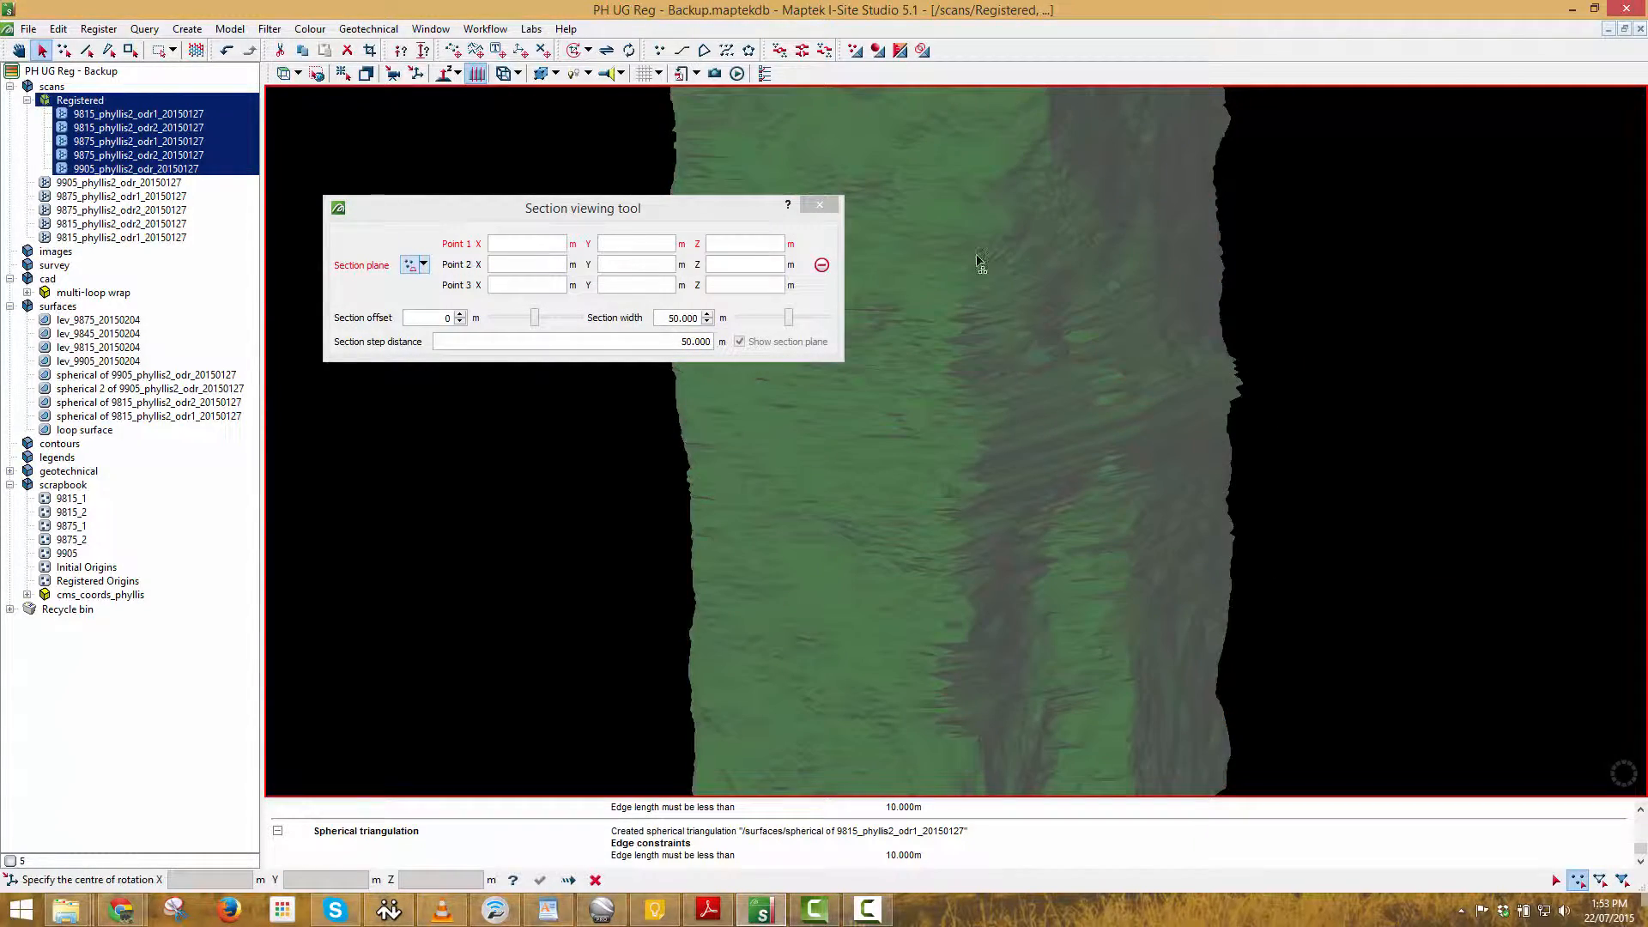
Define the section plane by picking three points on the exposed wall of the loop surface.
click(529, 243)
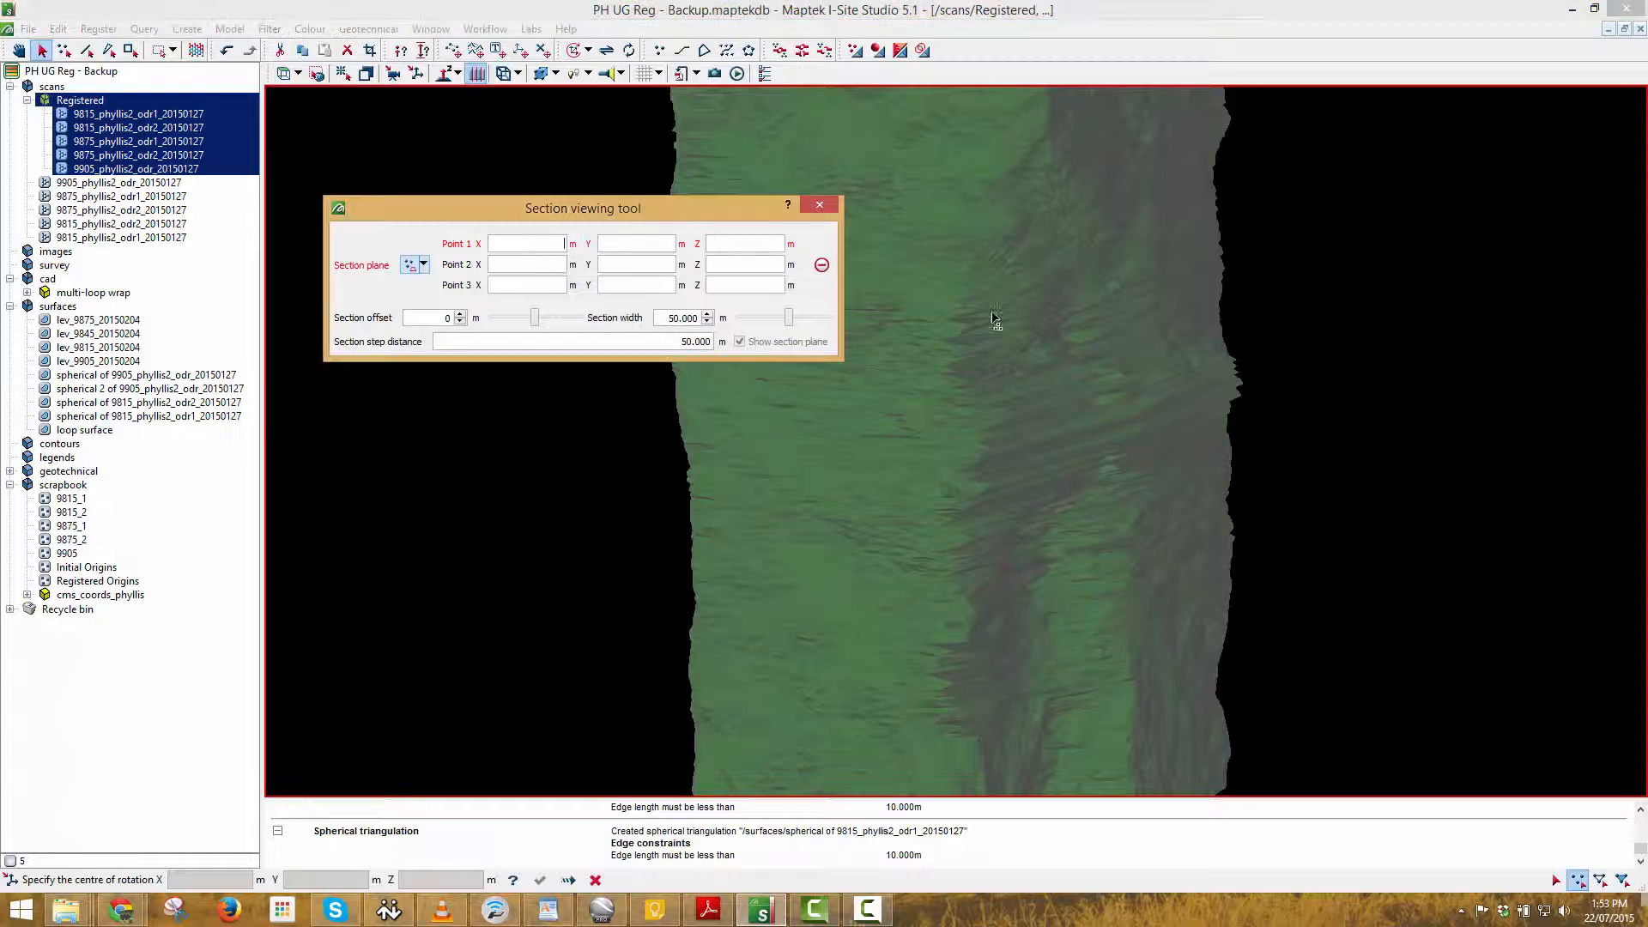
click(1108, 207)
click(1225, 432)
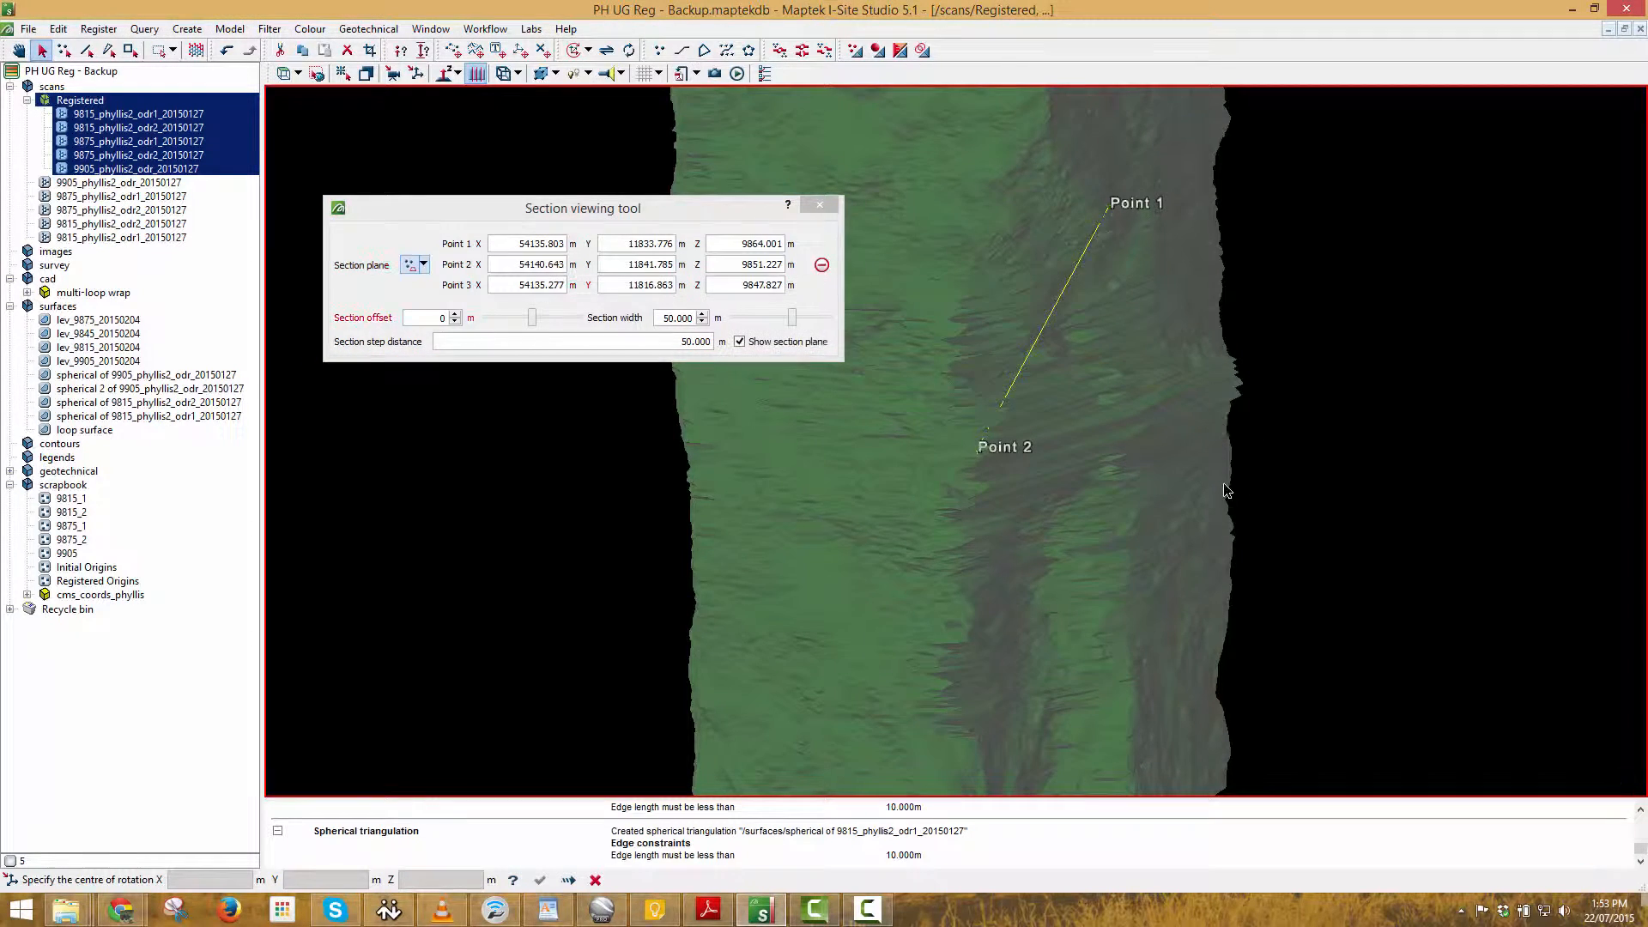
right_drag(1184, 620, 1465, 439)
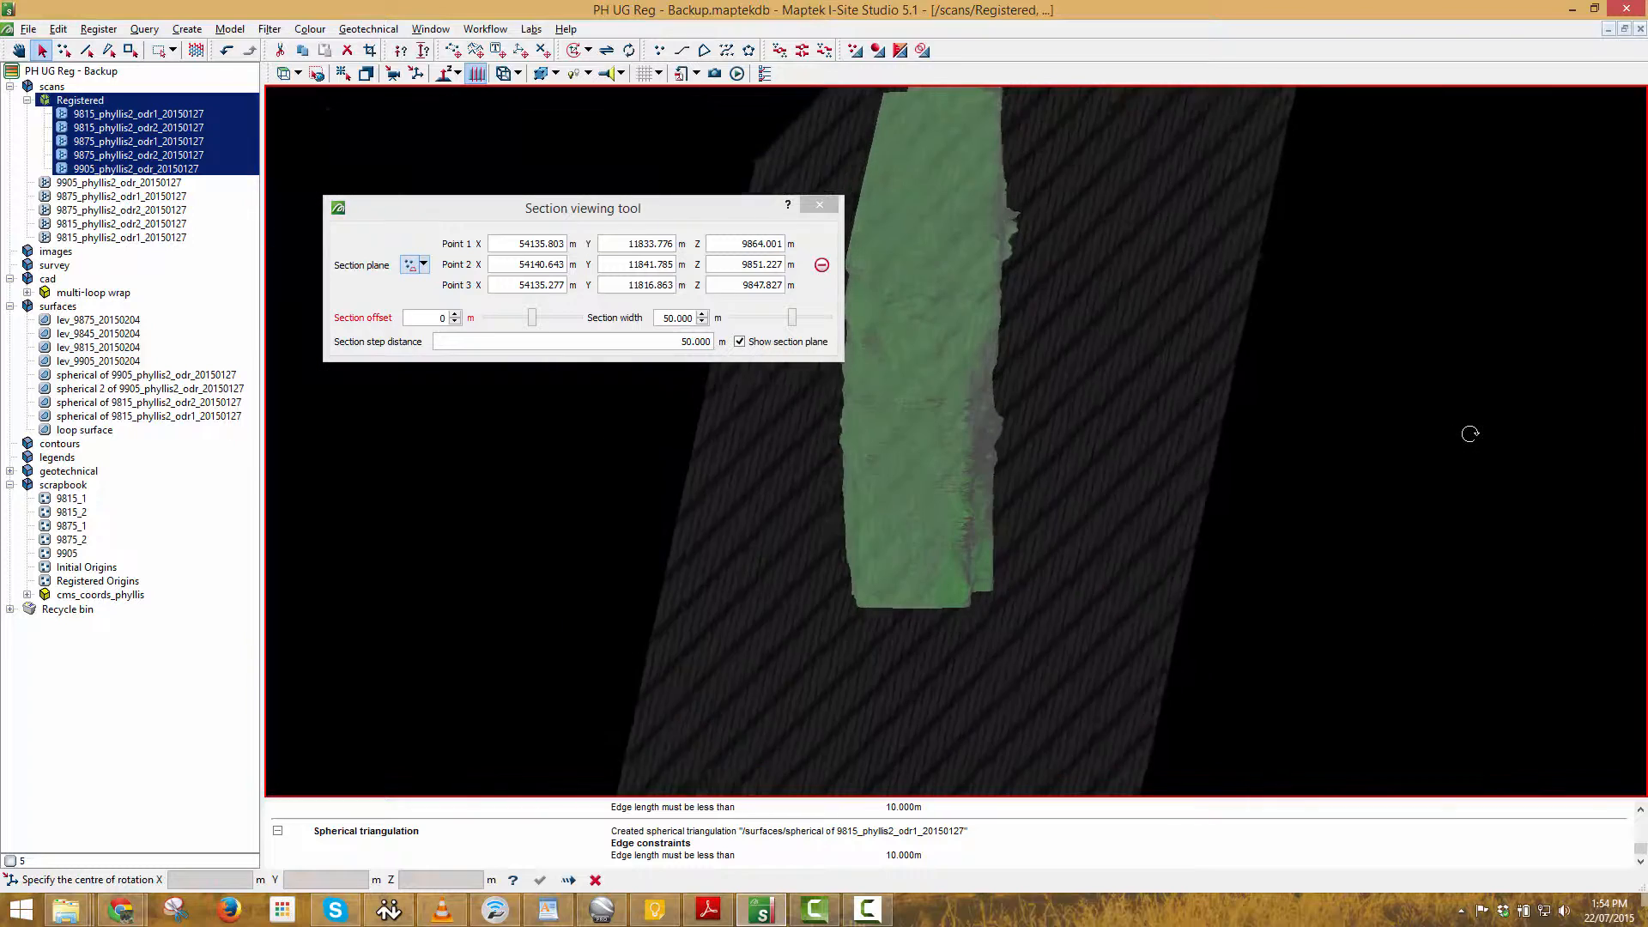
Set the section width to 10 m and inspect the resulting slice of the loop surface.
double_click(666, 317)
click(648, 341)
right_drag(1008, 481, 1145, 464)
drag(682, 317, 745, 320)
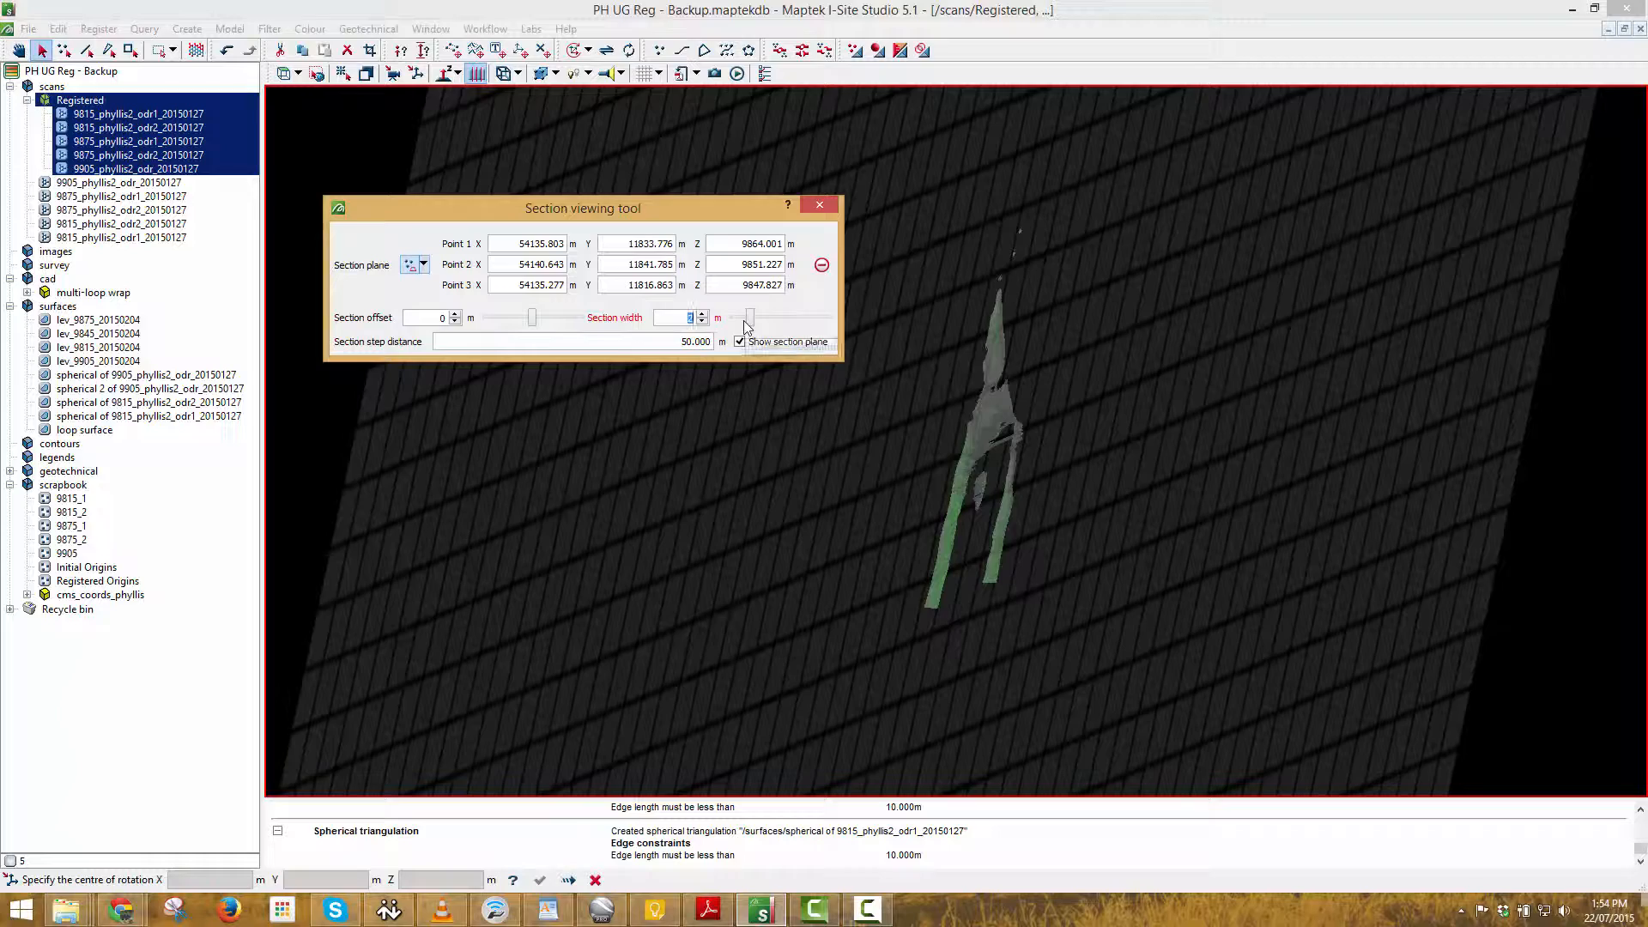
click(692, 345)
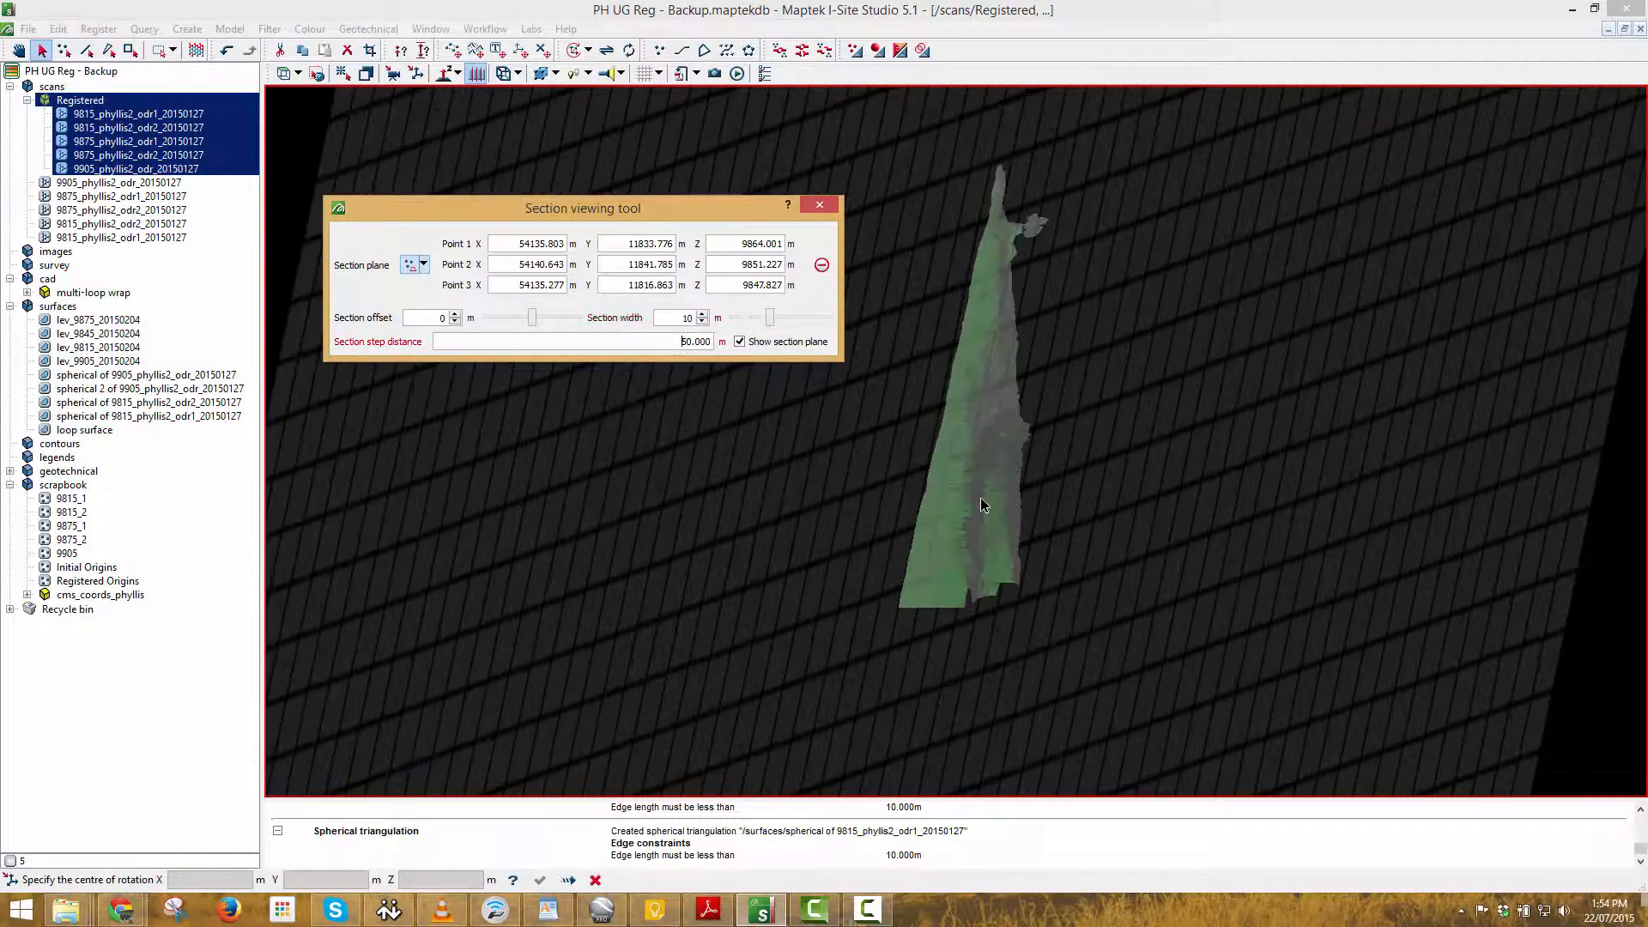
right_drag(985, 507, 1026, 443)
scroll(1015, 468, up, 4)
Hide the loop surface and display all the registered scans in the section instead.
click(137, 716)
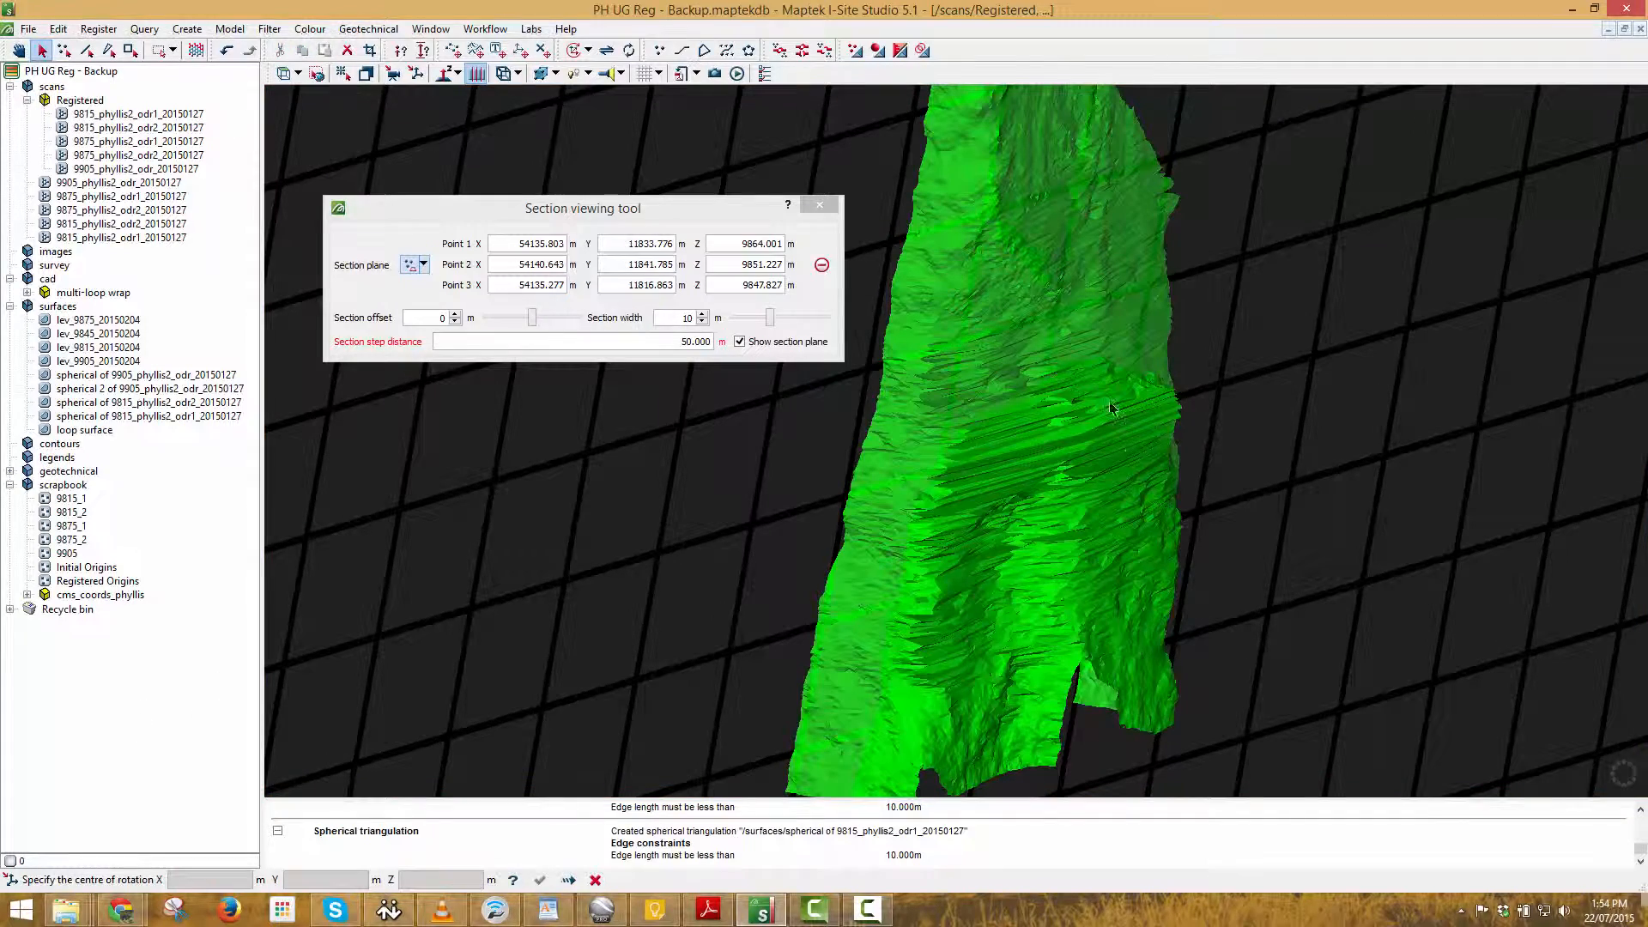
right_click(1004, 497)
click(1073, 545)
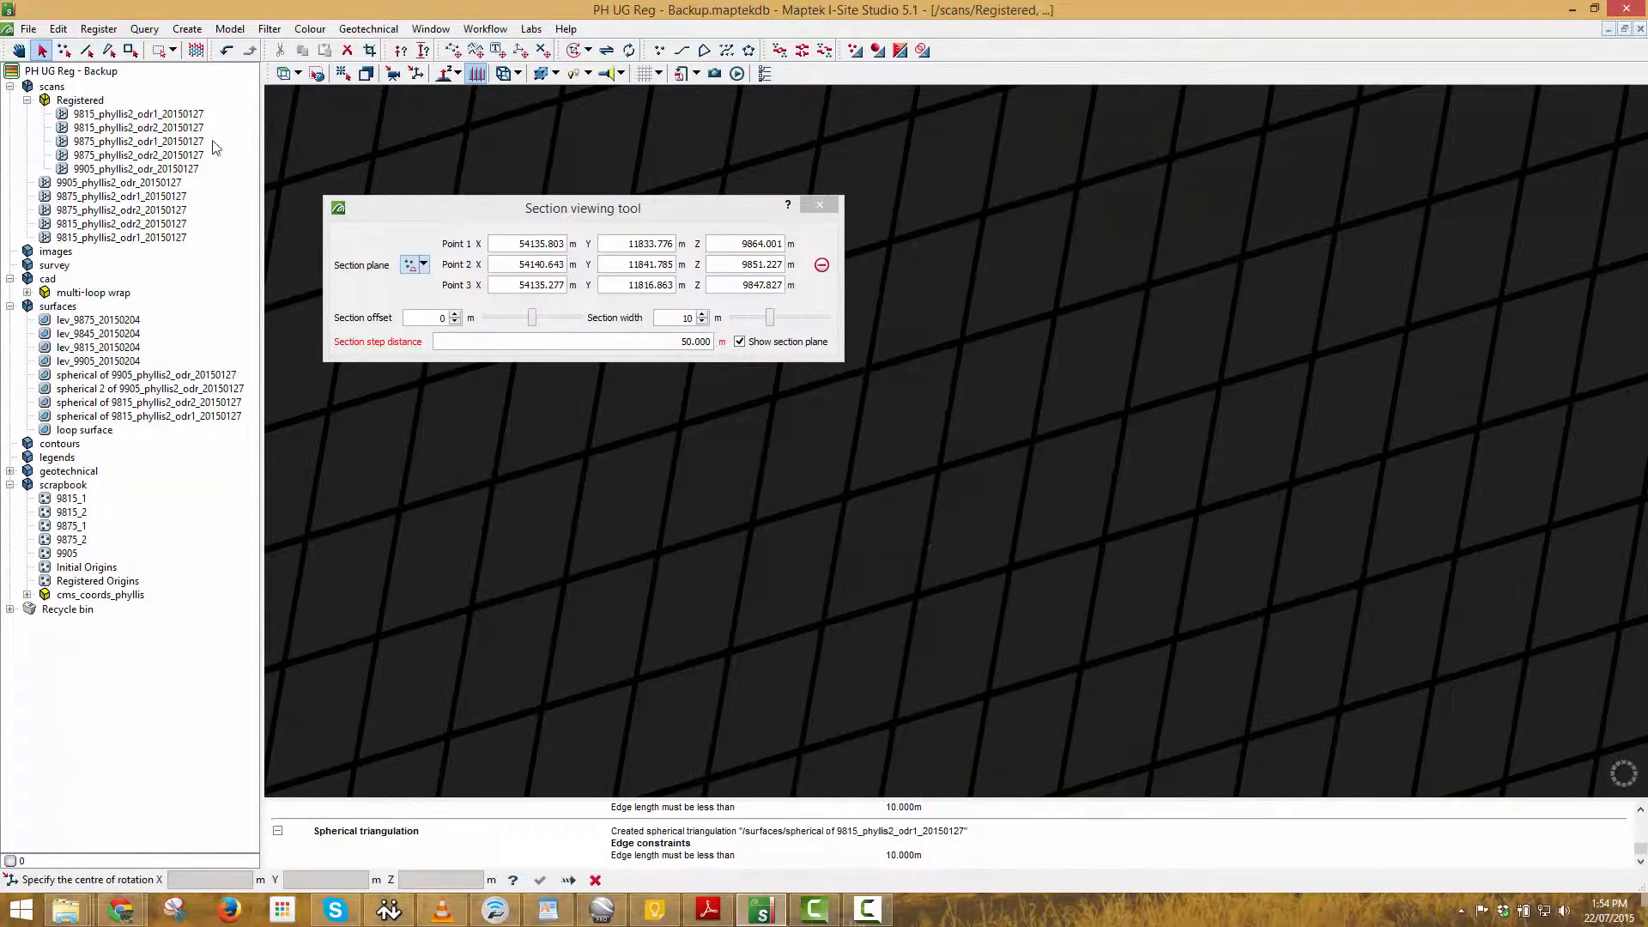
drag(102, 103, 1019, 464)
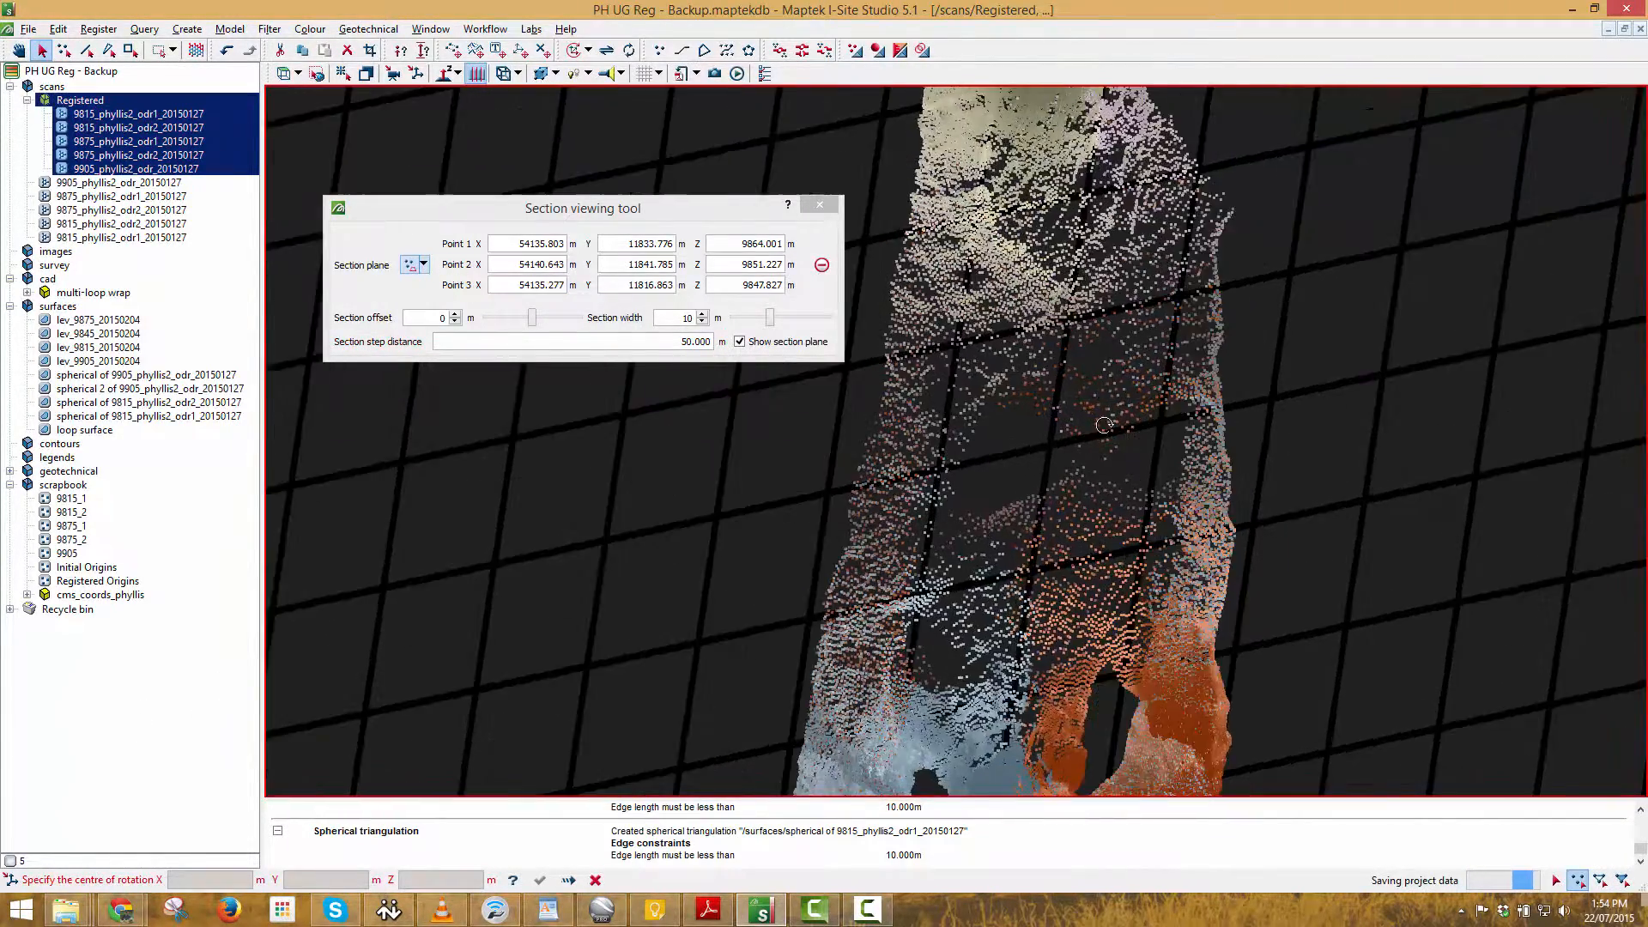
right_drag(1170, 501, 678, 611)
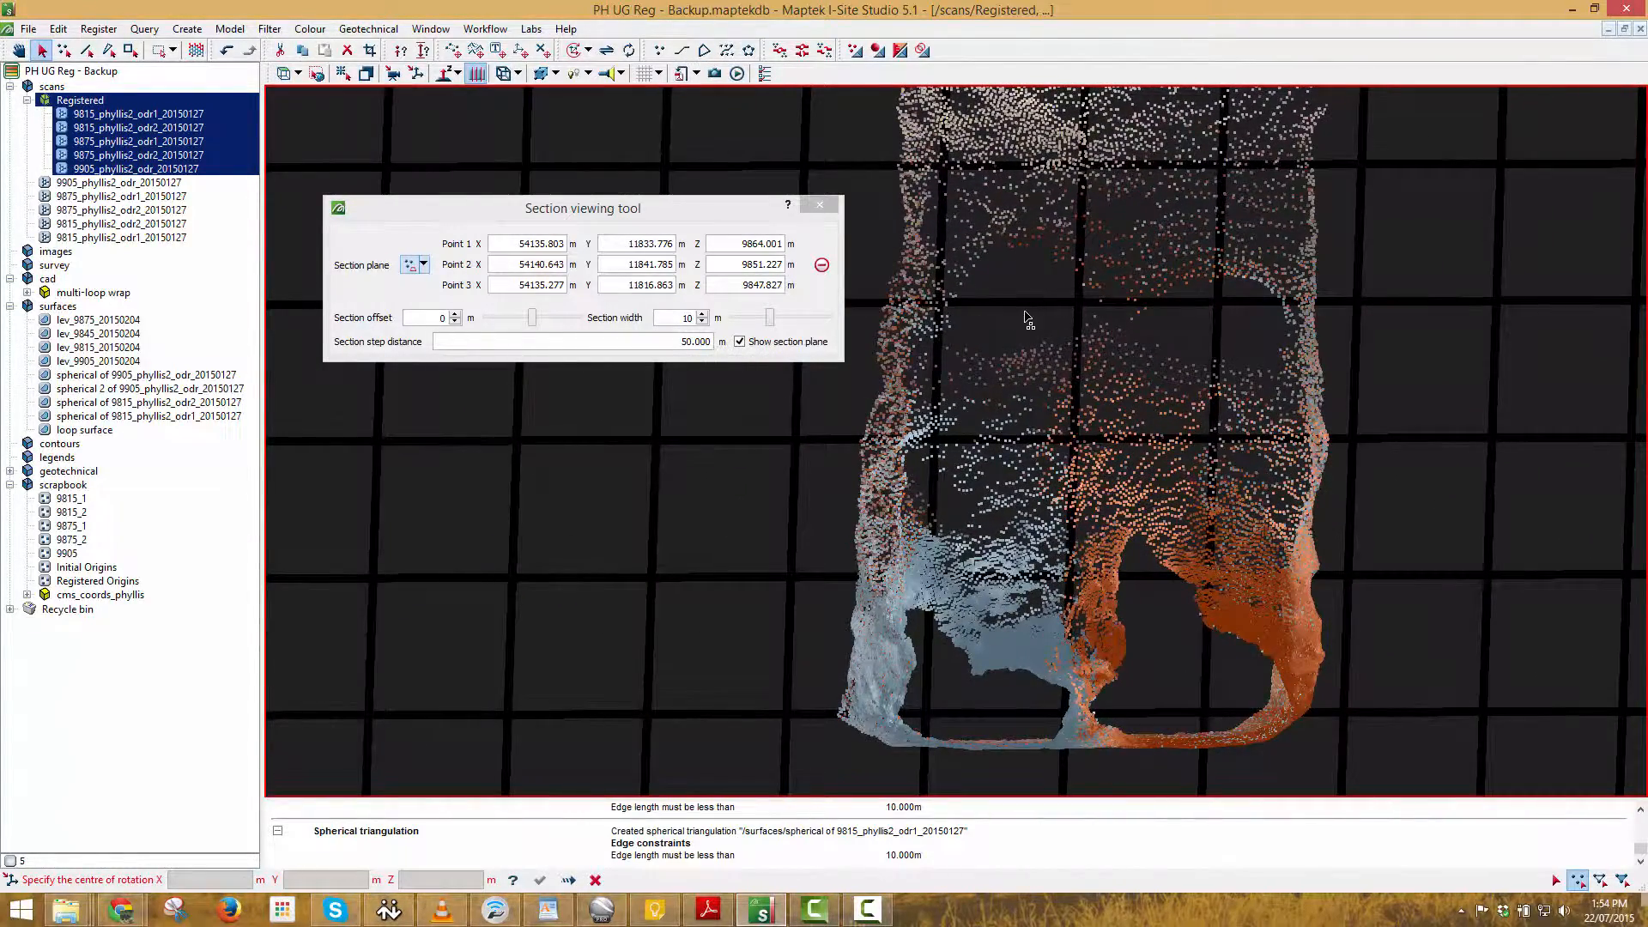
Display the loop surface together with the sectioned scans to compare them, and close the Section viewing tool.
drag(68, 430, 958, 468)
right_drag(975, 510, 577, 515)
right_drag(578, 515, 936, 455)
click(817, 210)
click(818, 208)
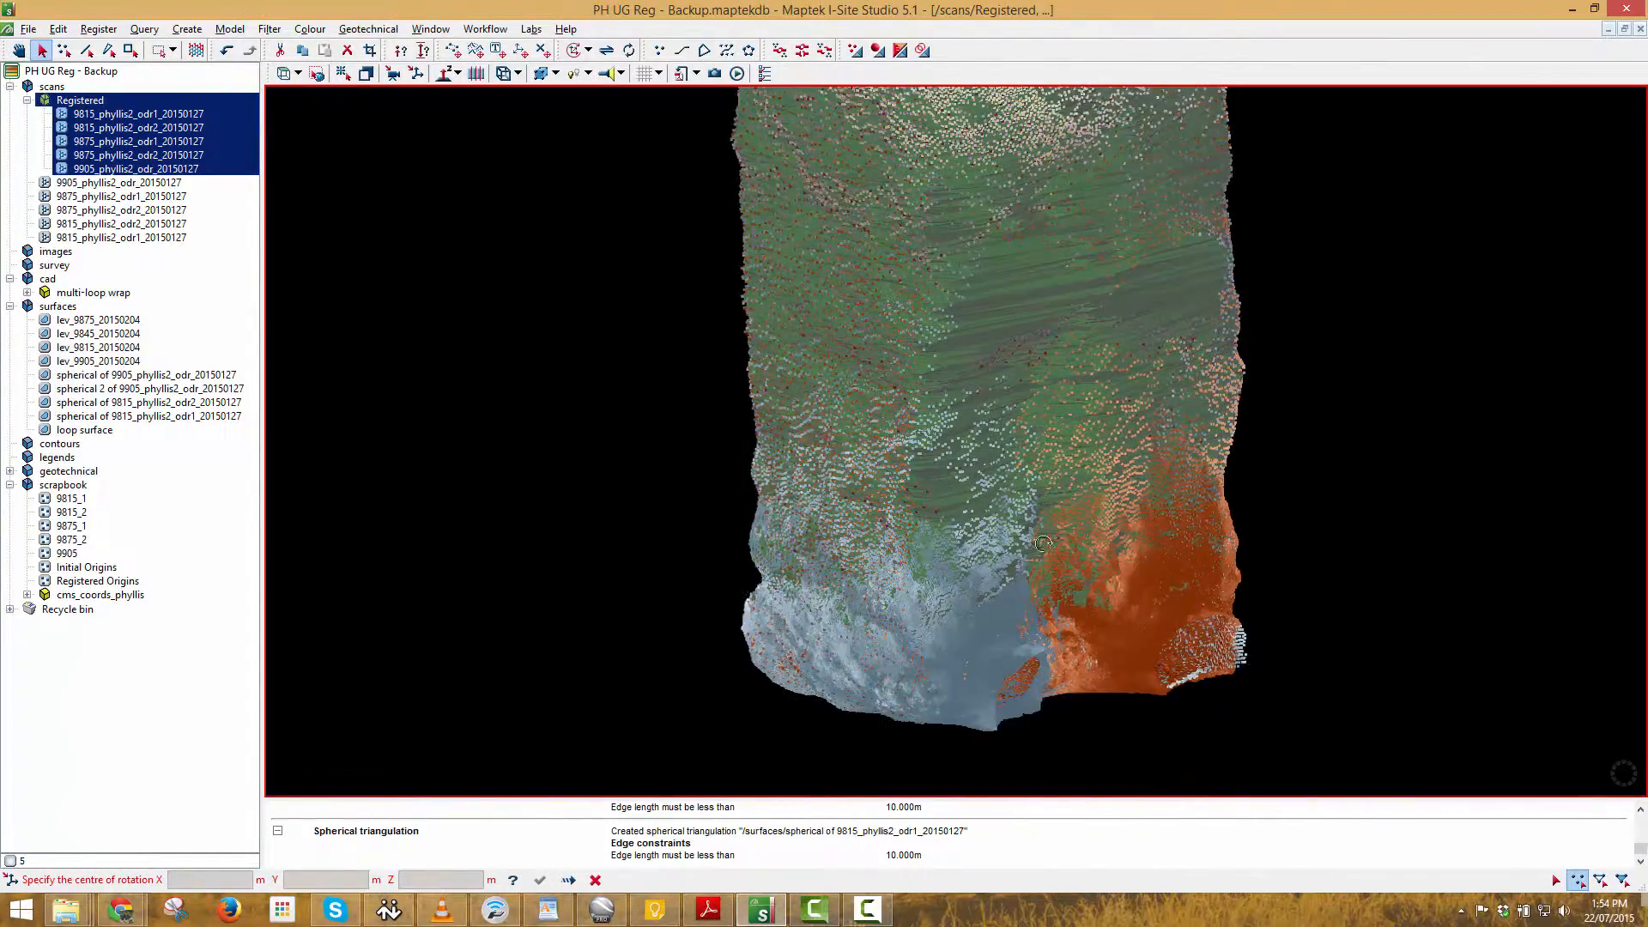
Hide everything except the loop surface and look over its full height from several sides.
click(109, 428)
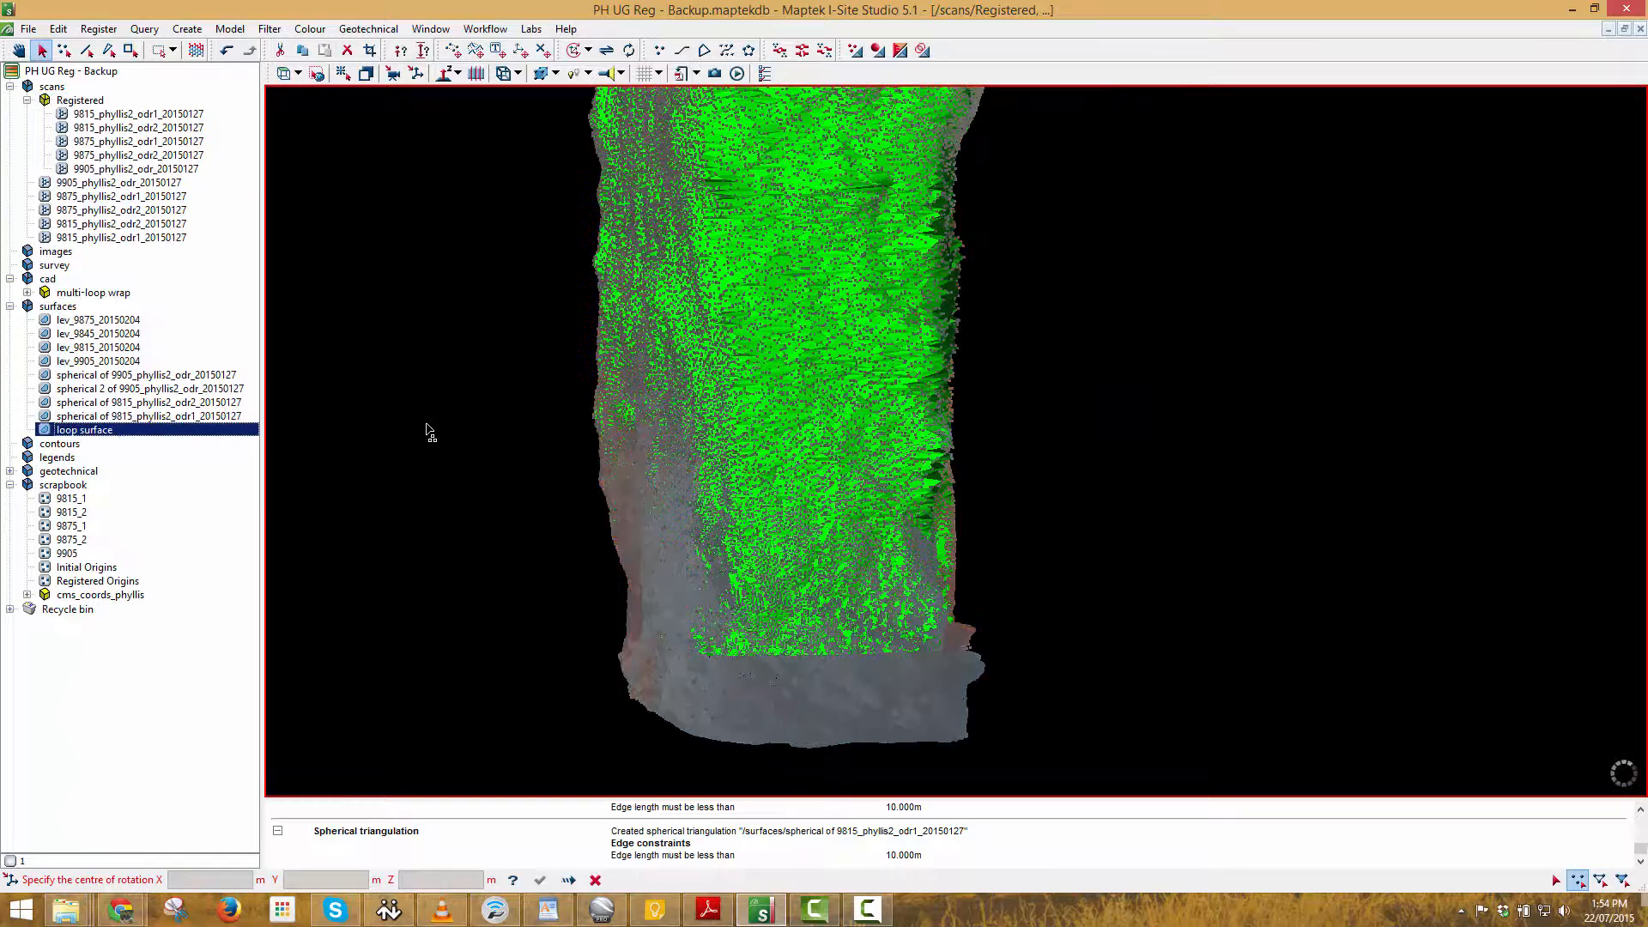
right_click(428, 428)
click(532, 473)
scroll(840, 267, down, 4)
middle_drag(863, 273, 872, 381)
right_drag(975, 335, 932, 220)
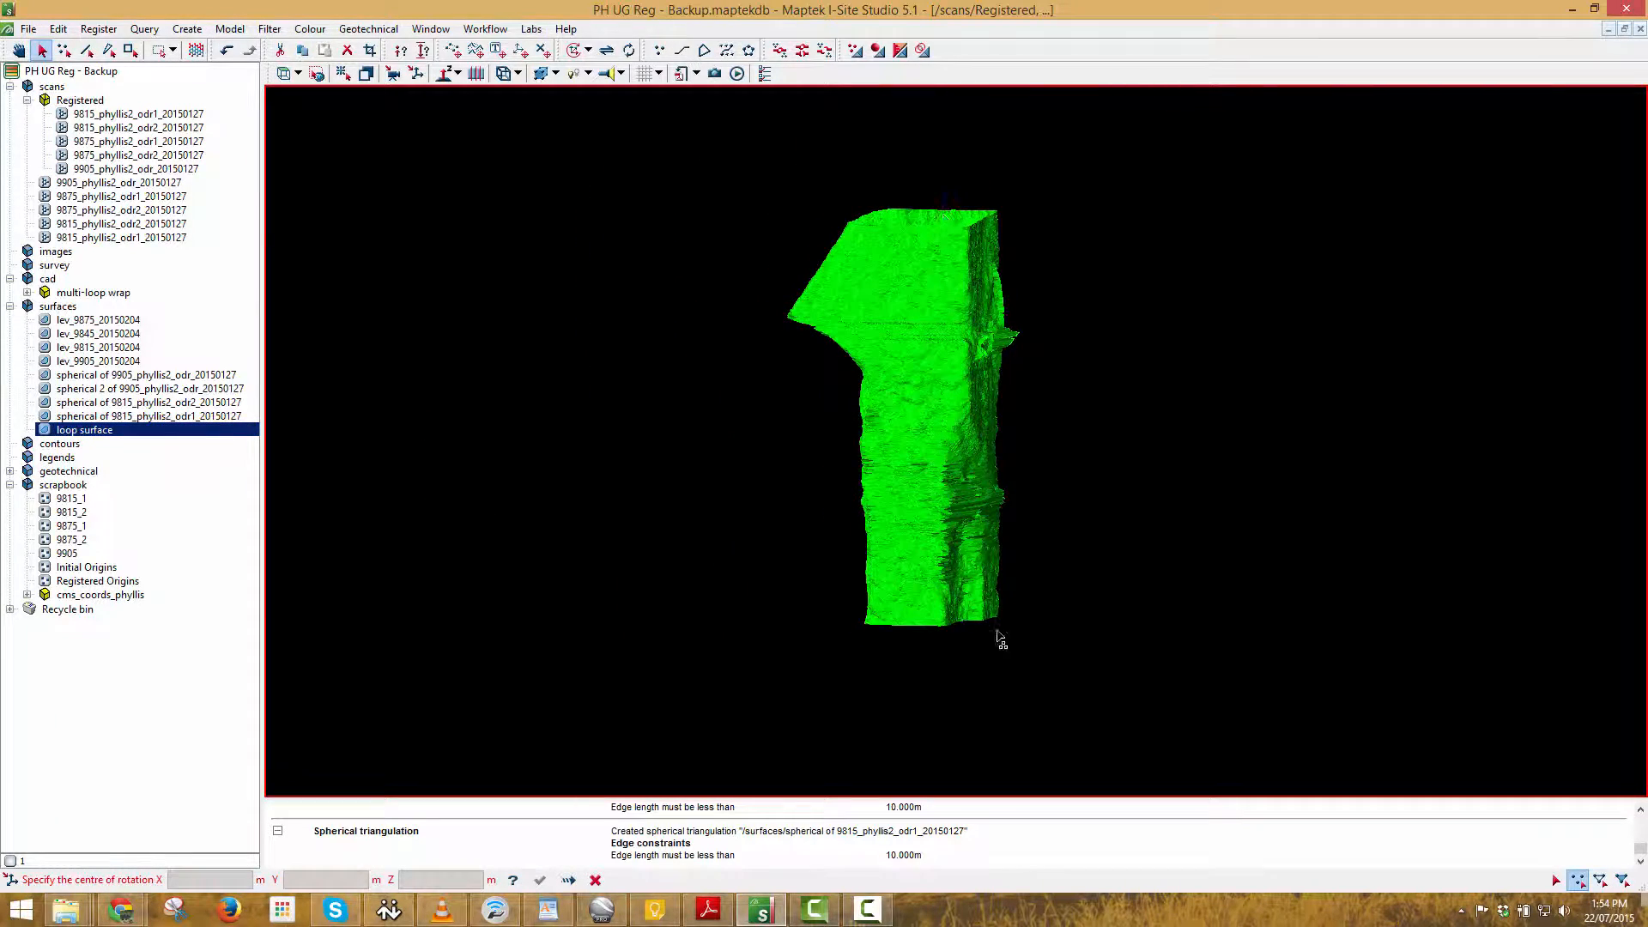
right_drag(1019, 567, 993, 452)
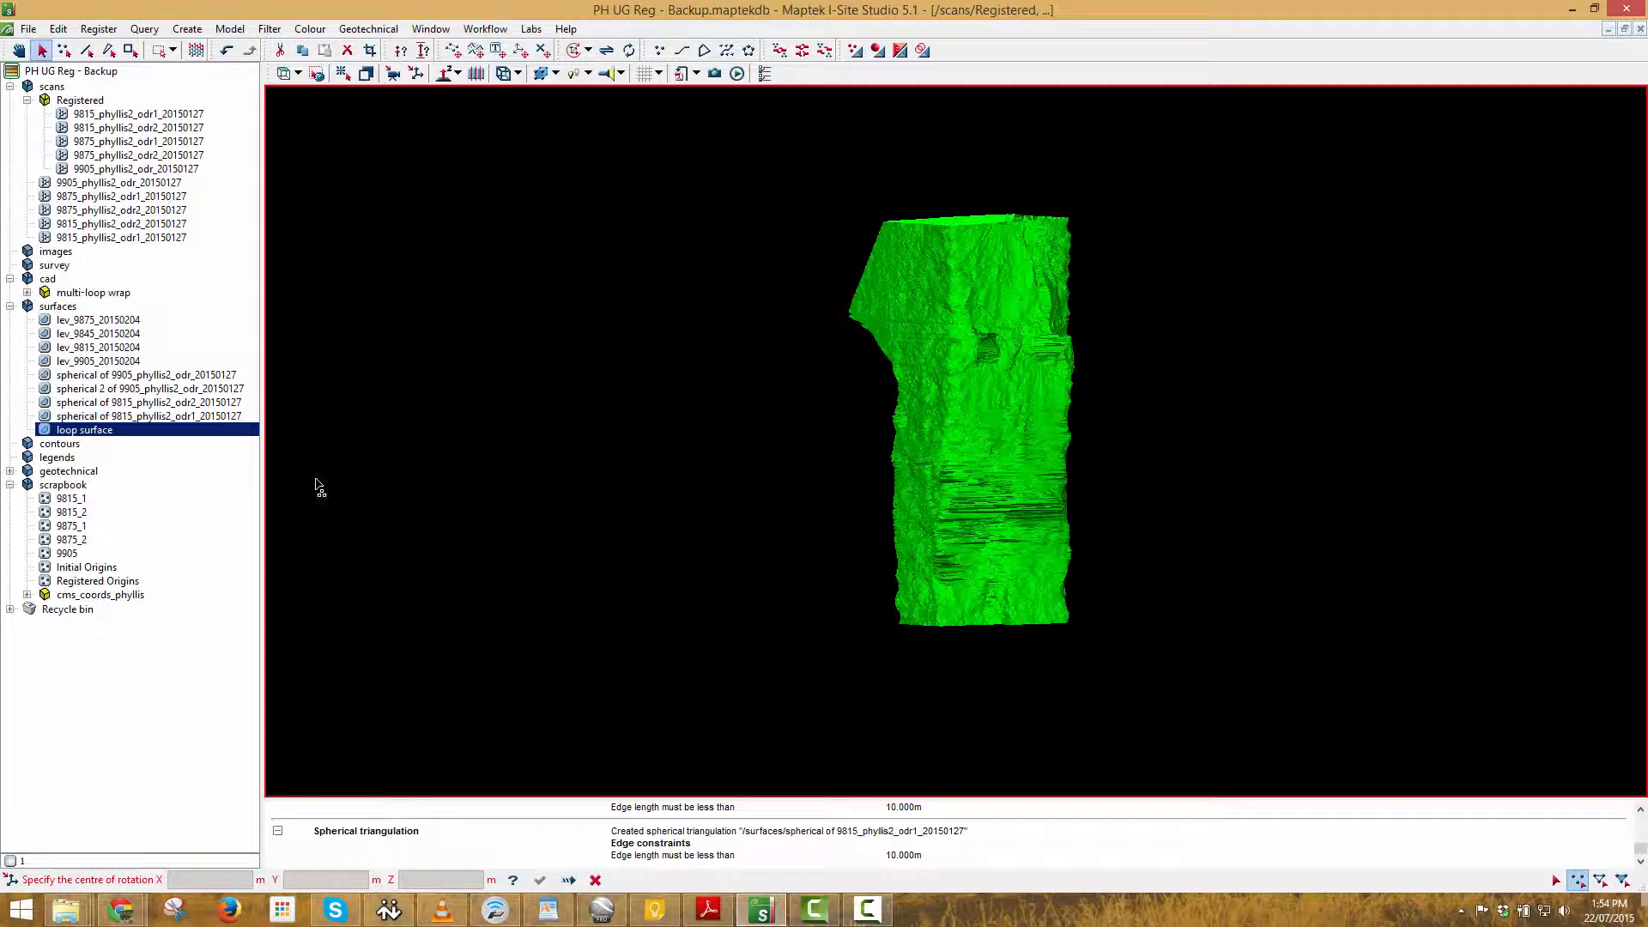
right_drag(829, 561, 515, 494)
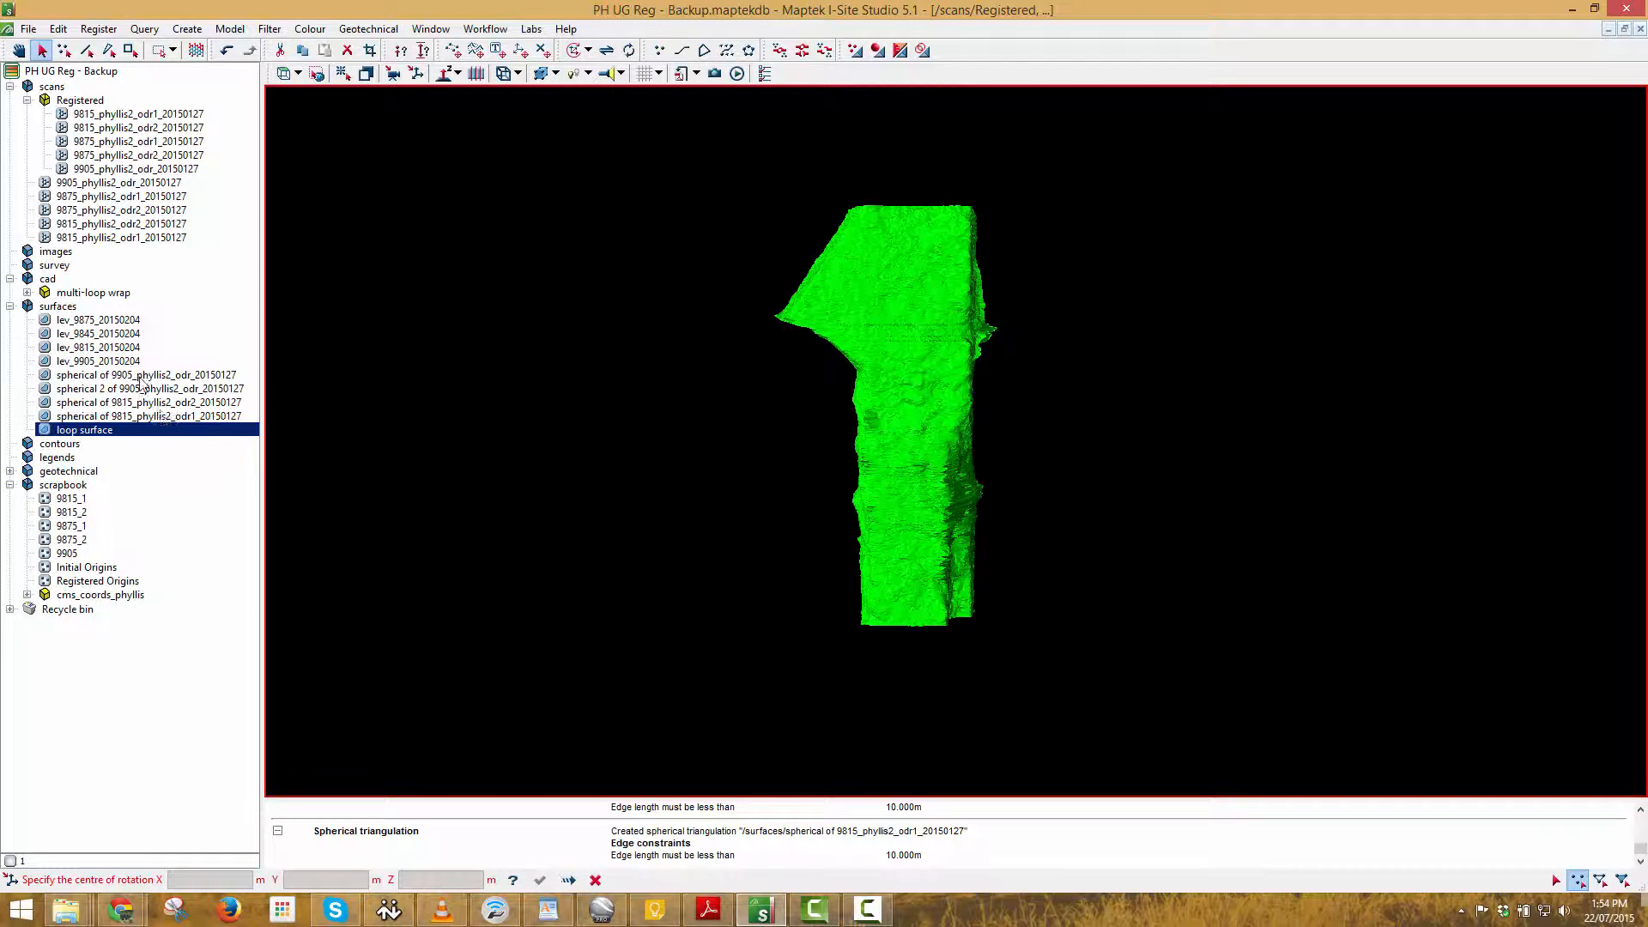
Add the surface "spherical 2 of 9905_phyllis2_odr_20150127" to the view with the loop surface.
drag(146, 393, 600, 399)
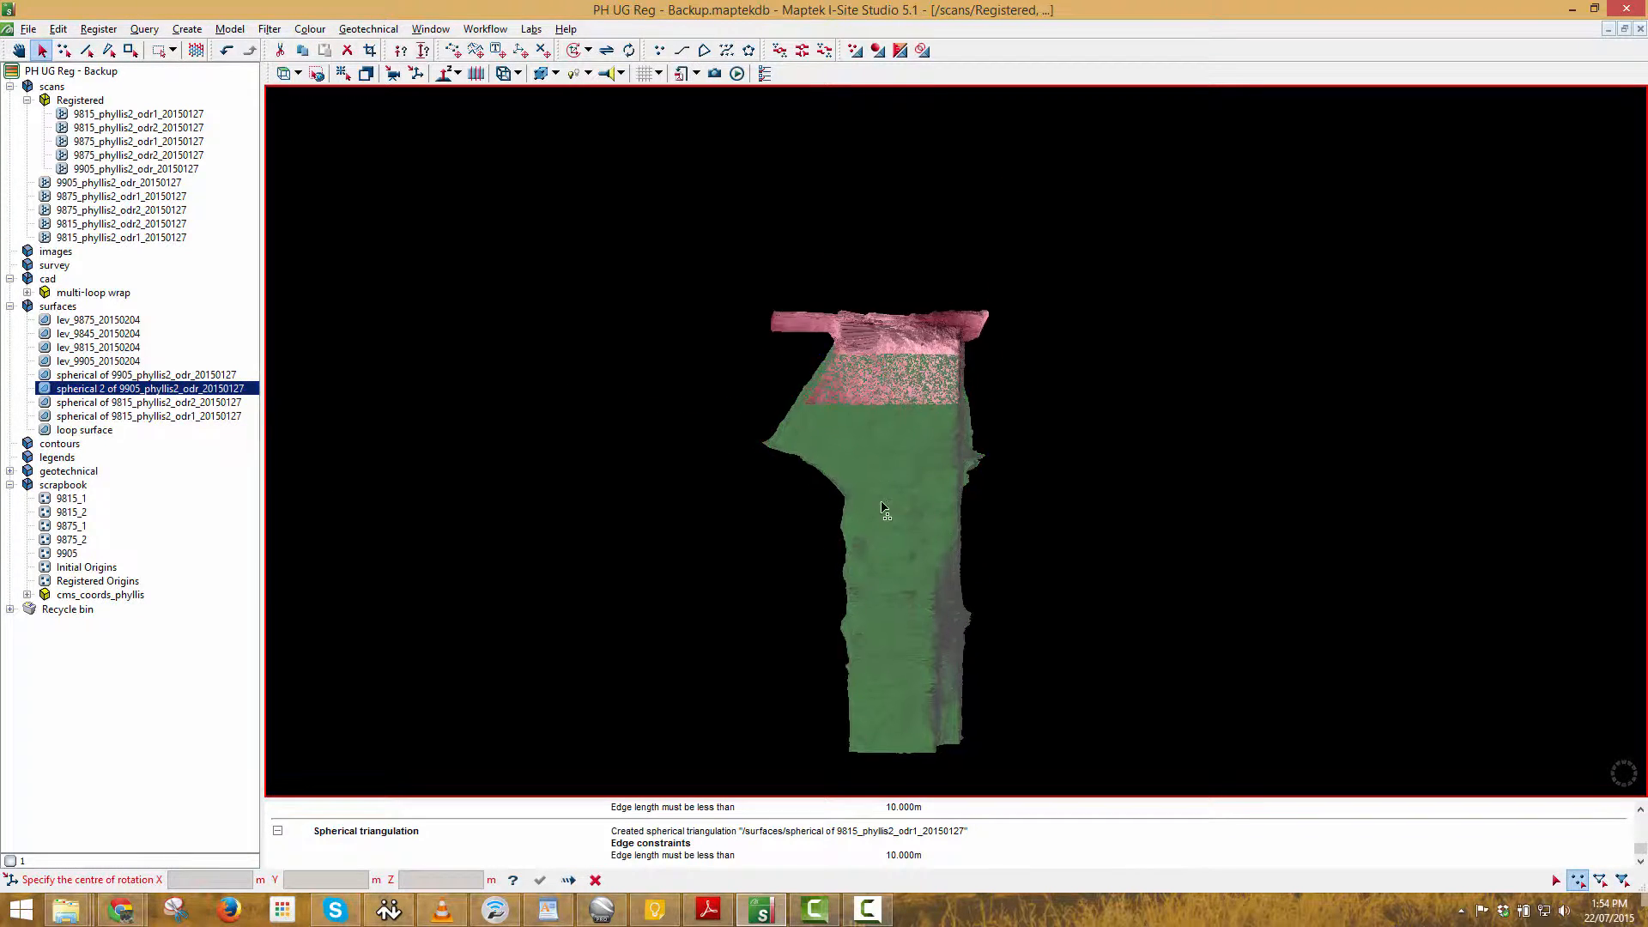
scroll(863, 502, up, 3)
mouse_move(862, 502)
right_down()
mouse_move(882, 483)
mouse_move(868, 491)
right_up()
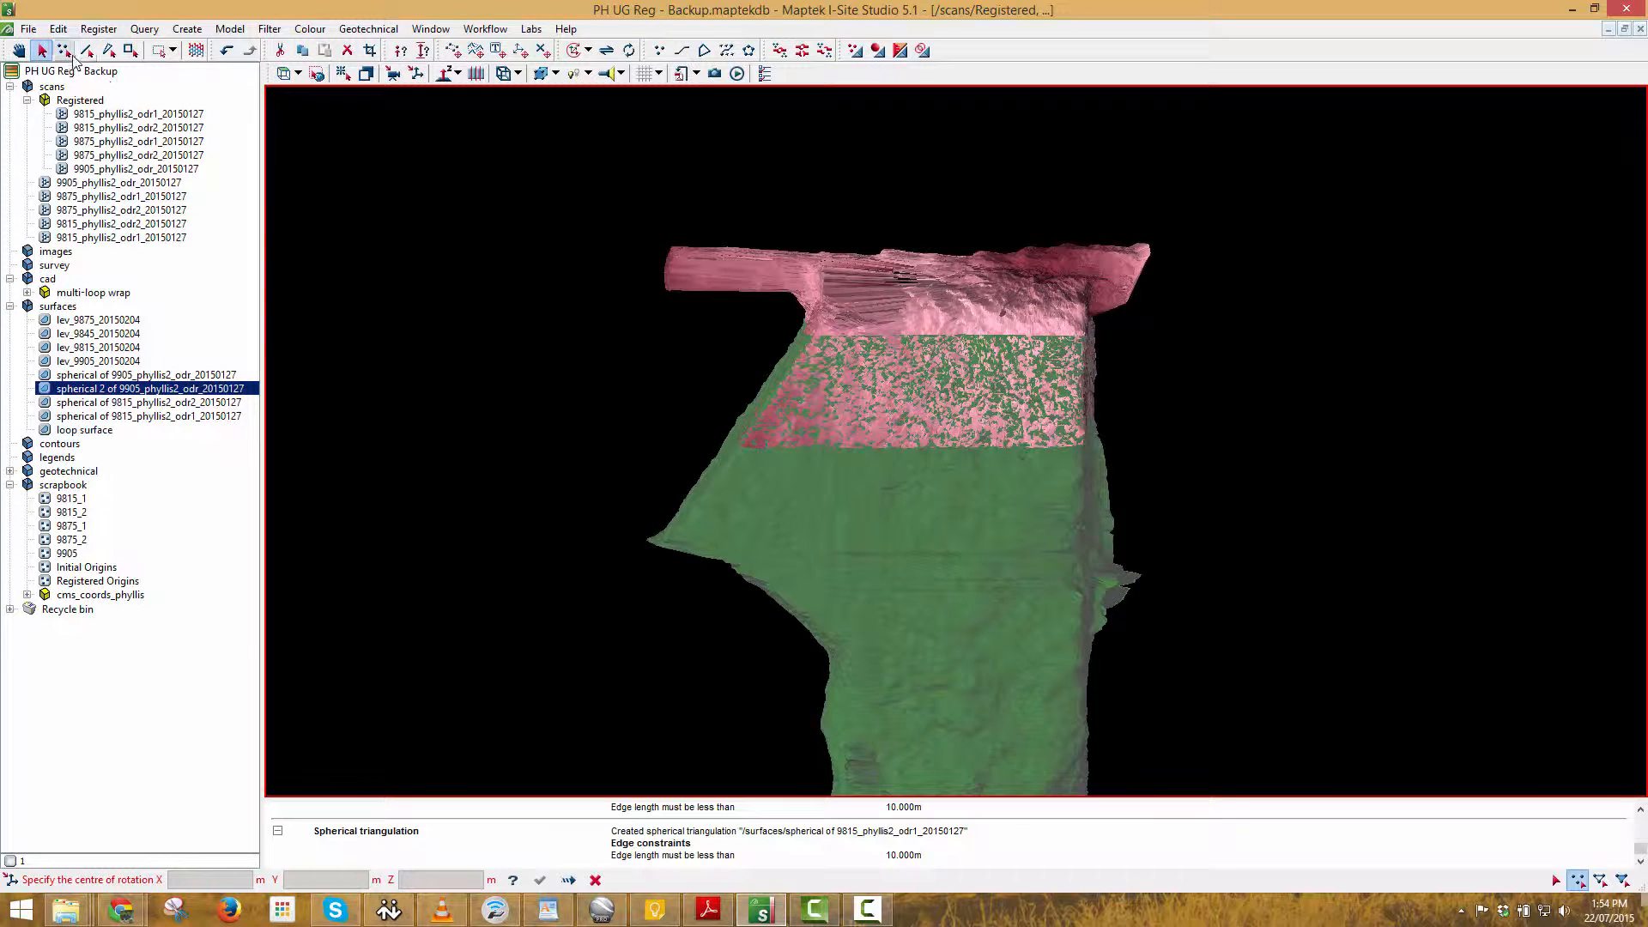
Try to delete the lower band of points on the spherical 2 surface where it overlaps the loop surface.
click(65, 51)
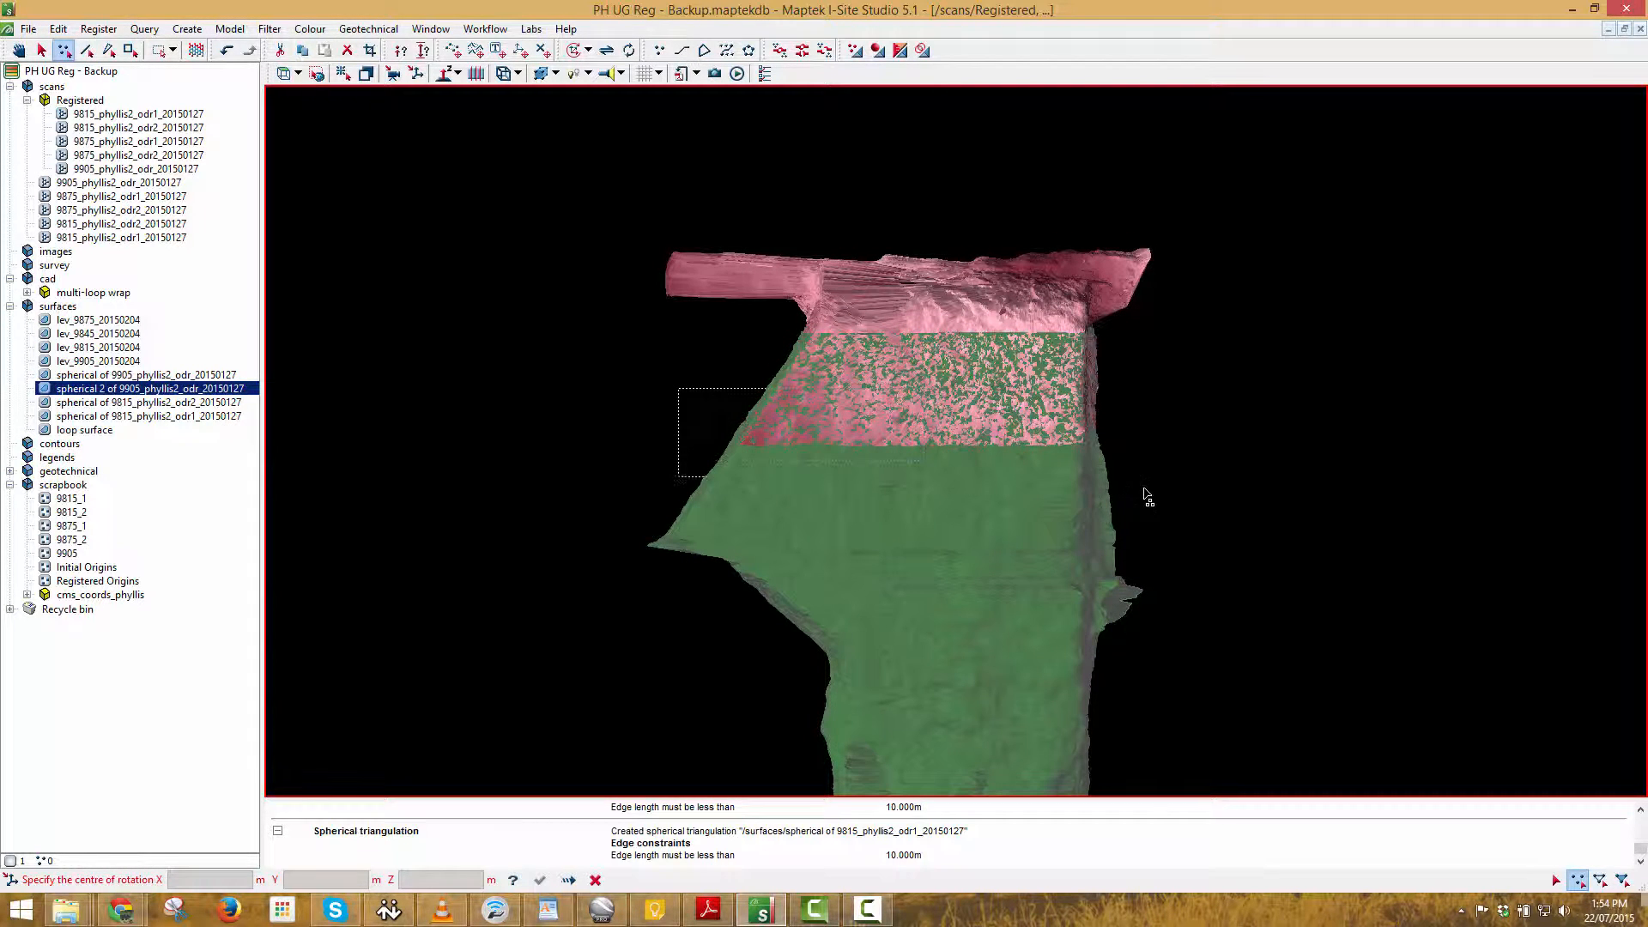
drag(1174, 502, 1175, 502)
key(Delete)
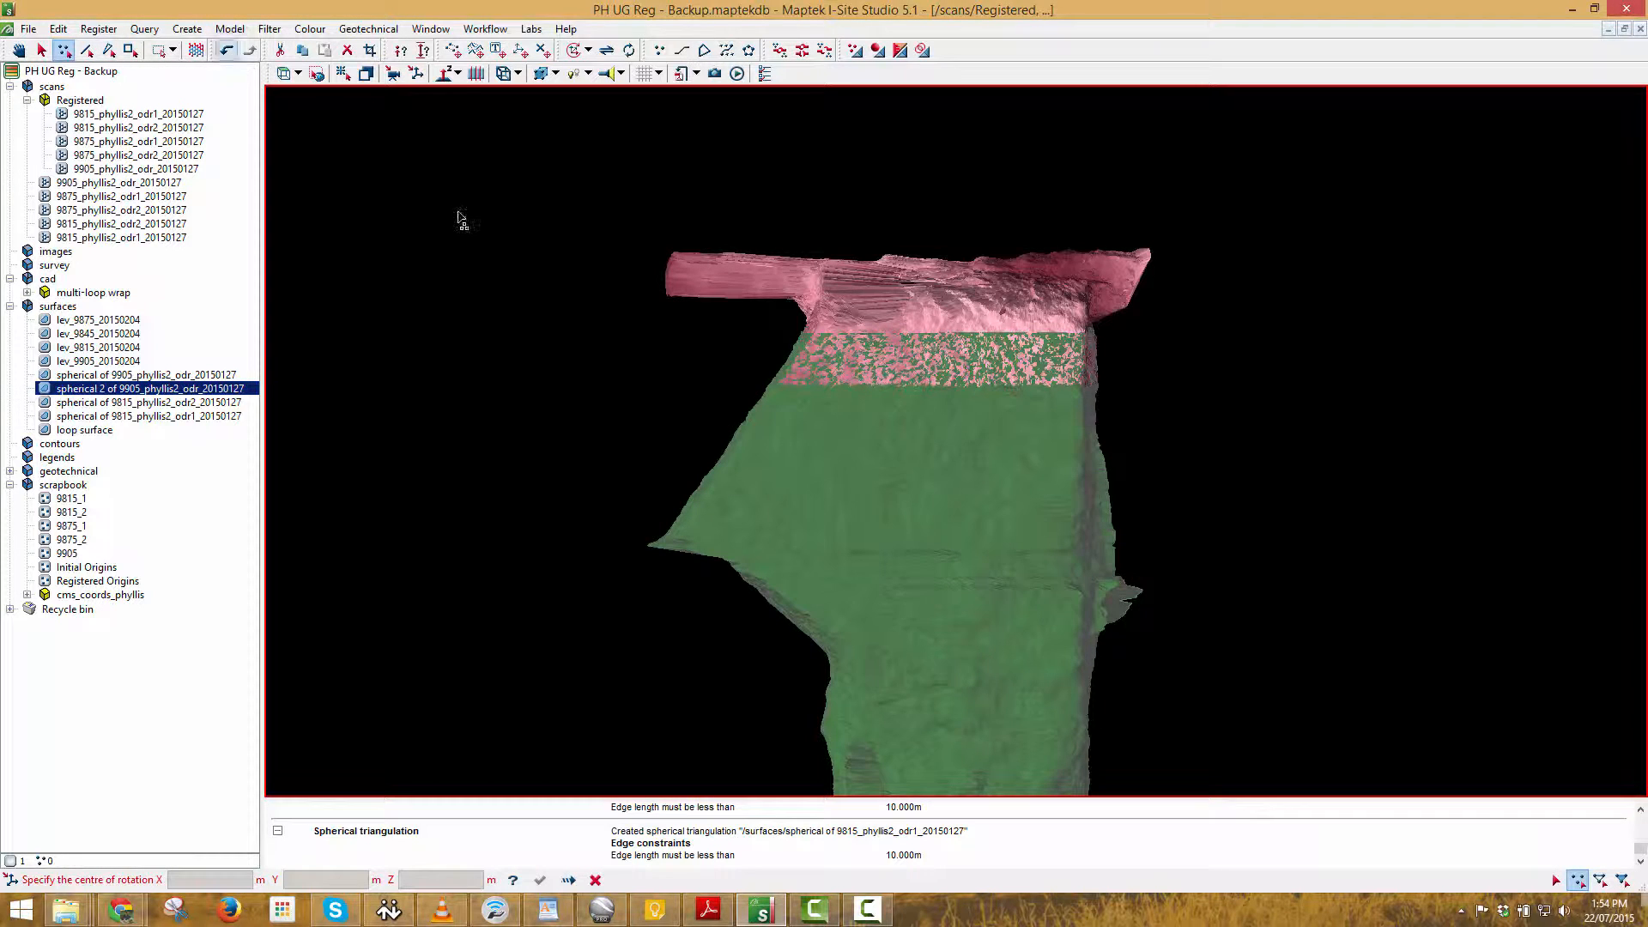
Hide the loop surface so that only the spherical 2 surface of scan 9905 stays in the view.
right_click(1036, 447)
right_click(1008, 496)
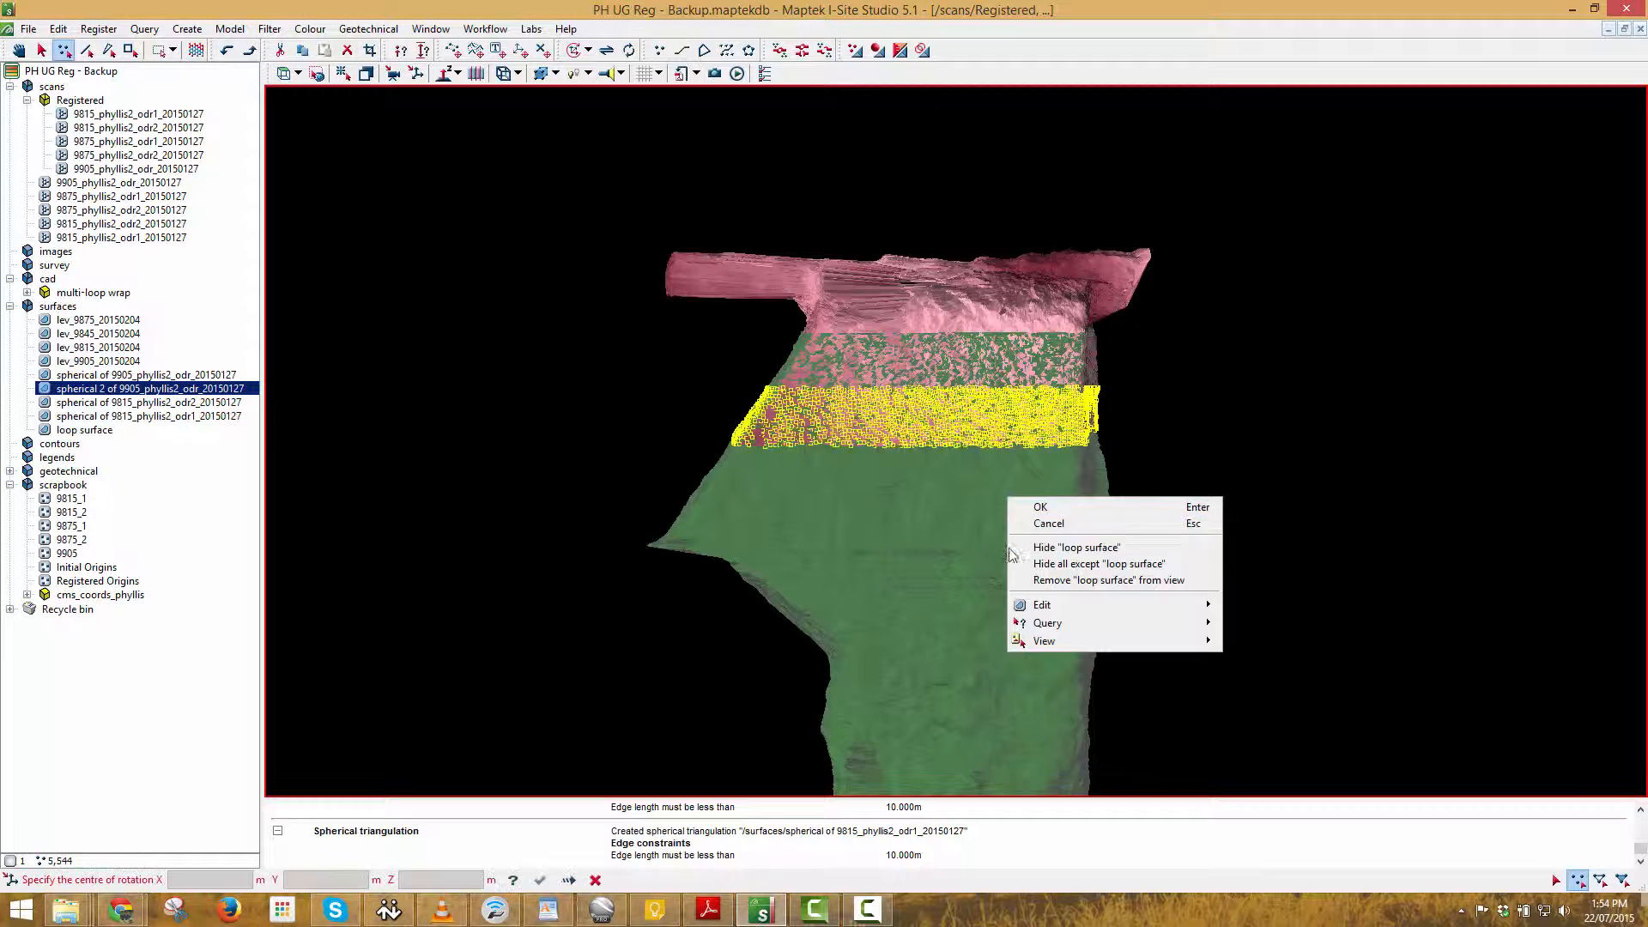
click(1014, 553)
right_drag(1015, 562, 1016, 498)
click(1148, 600)
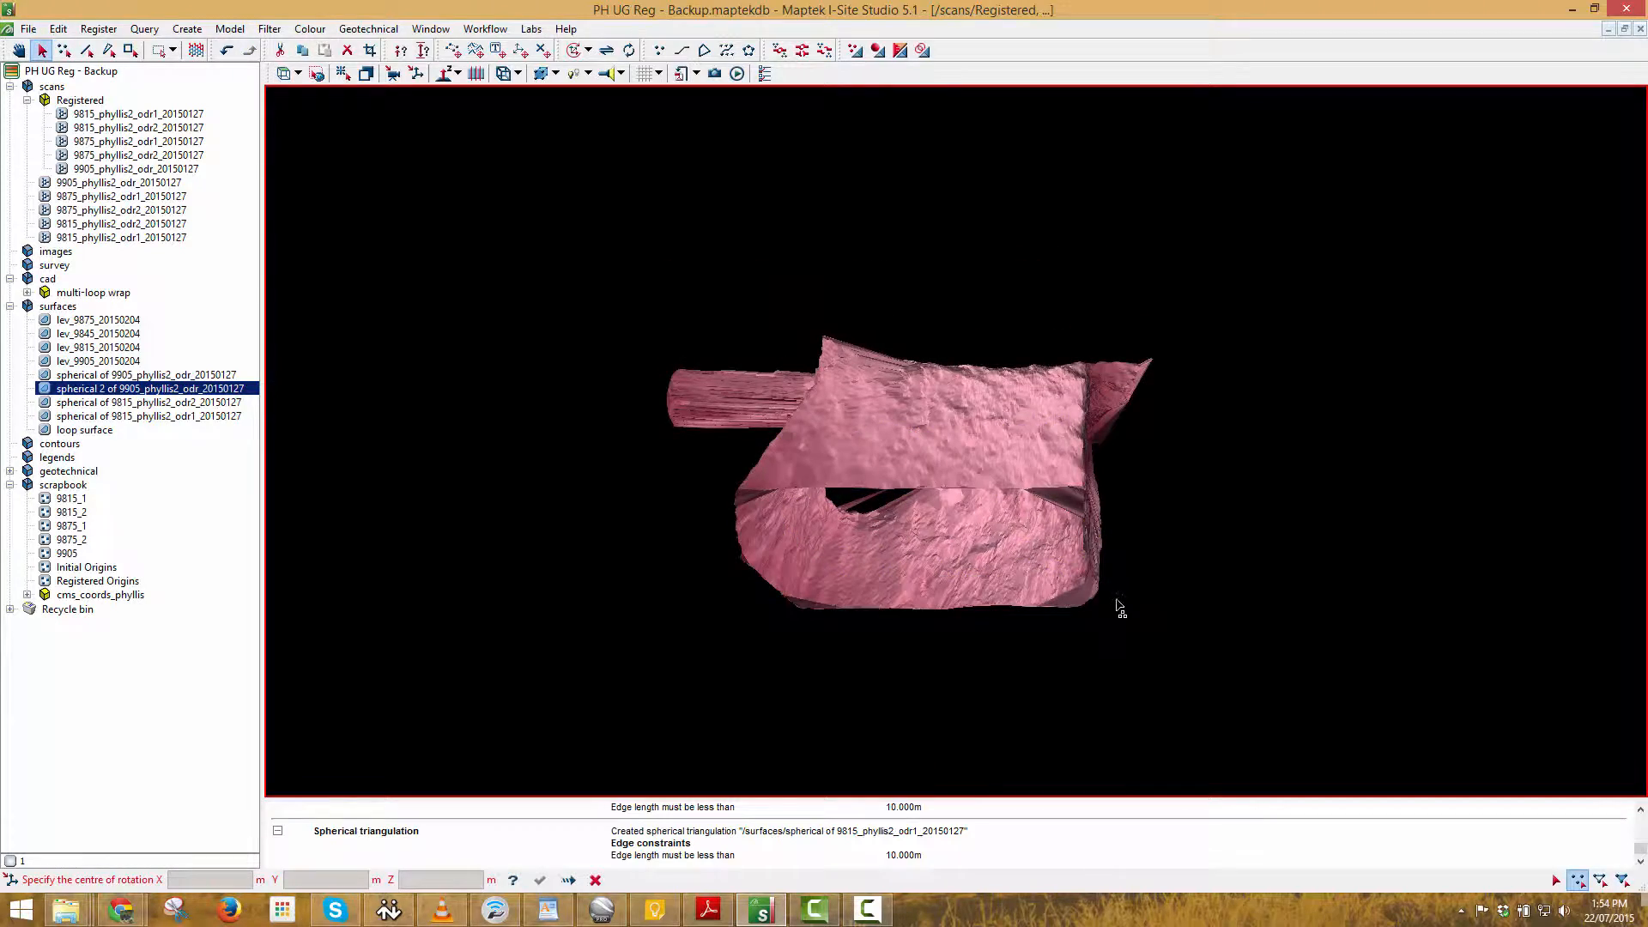
Examine the underside of the spherical 2 surface, cycling its display through points and shaded modes to check the gaps.
scroll(1080, 616, up, 3)
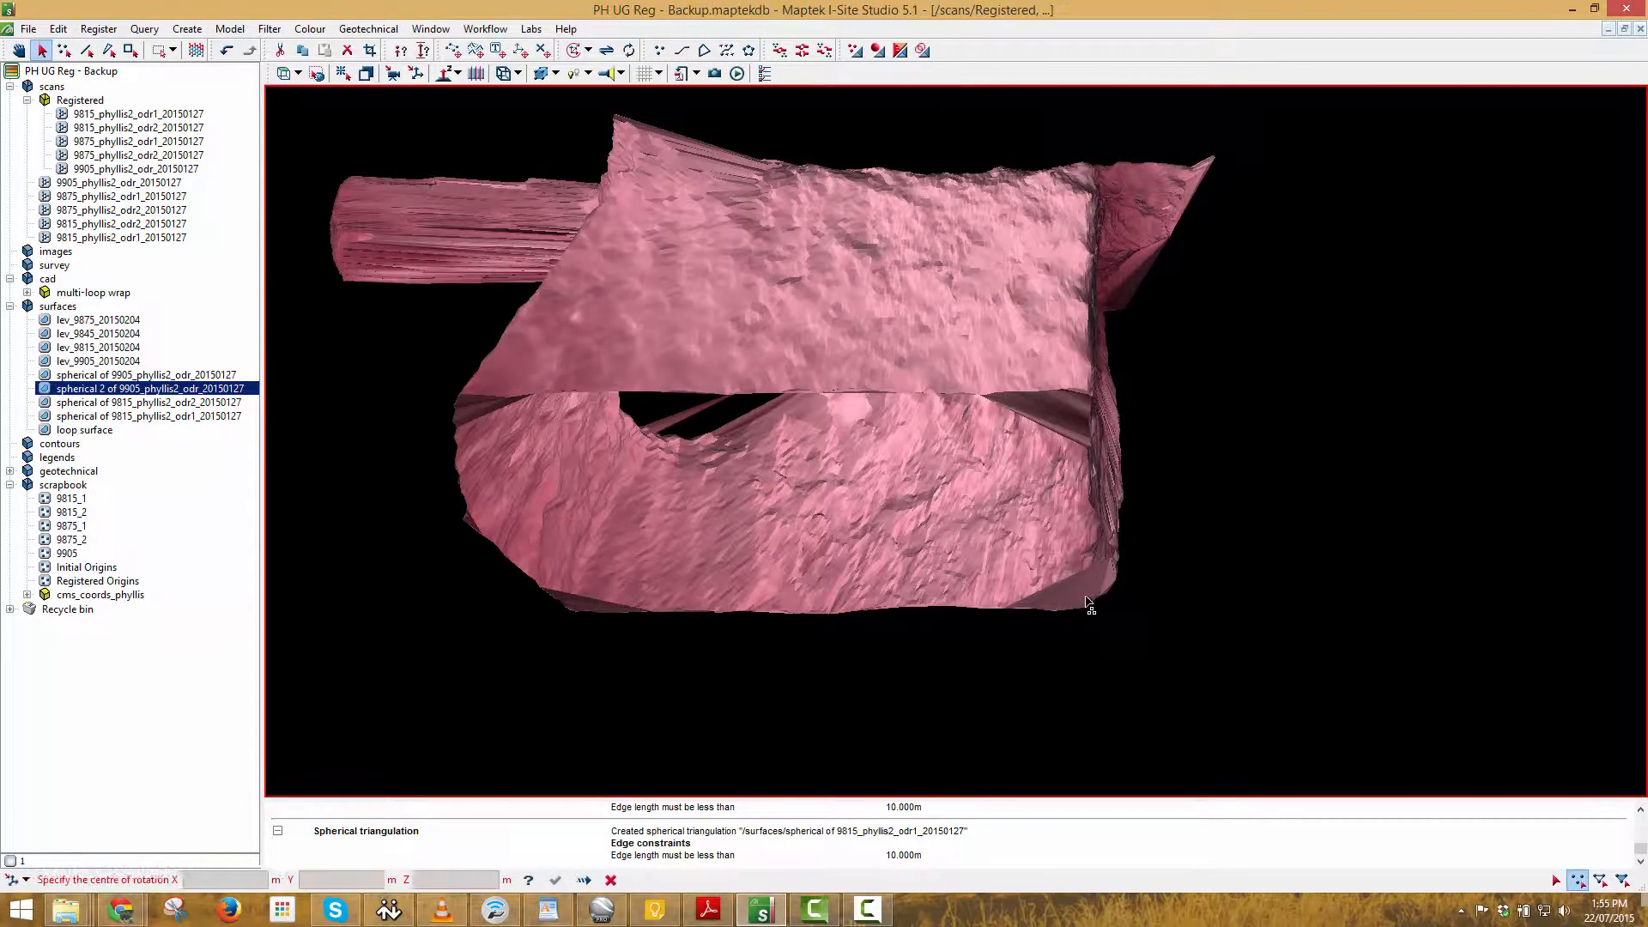
right_drag(1094, 606, 1002, 541)
right_drag(729, 353, 794, 250)
key(w)
key(w)
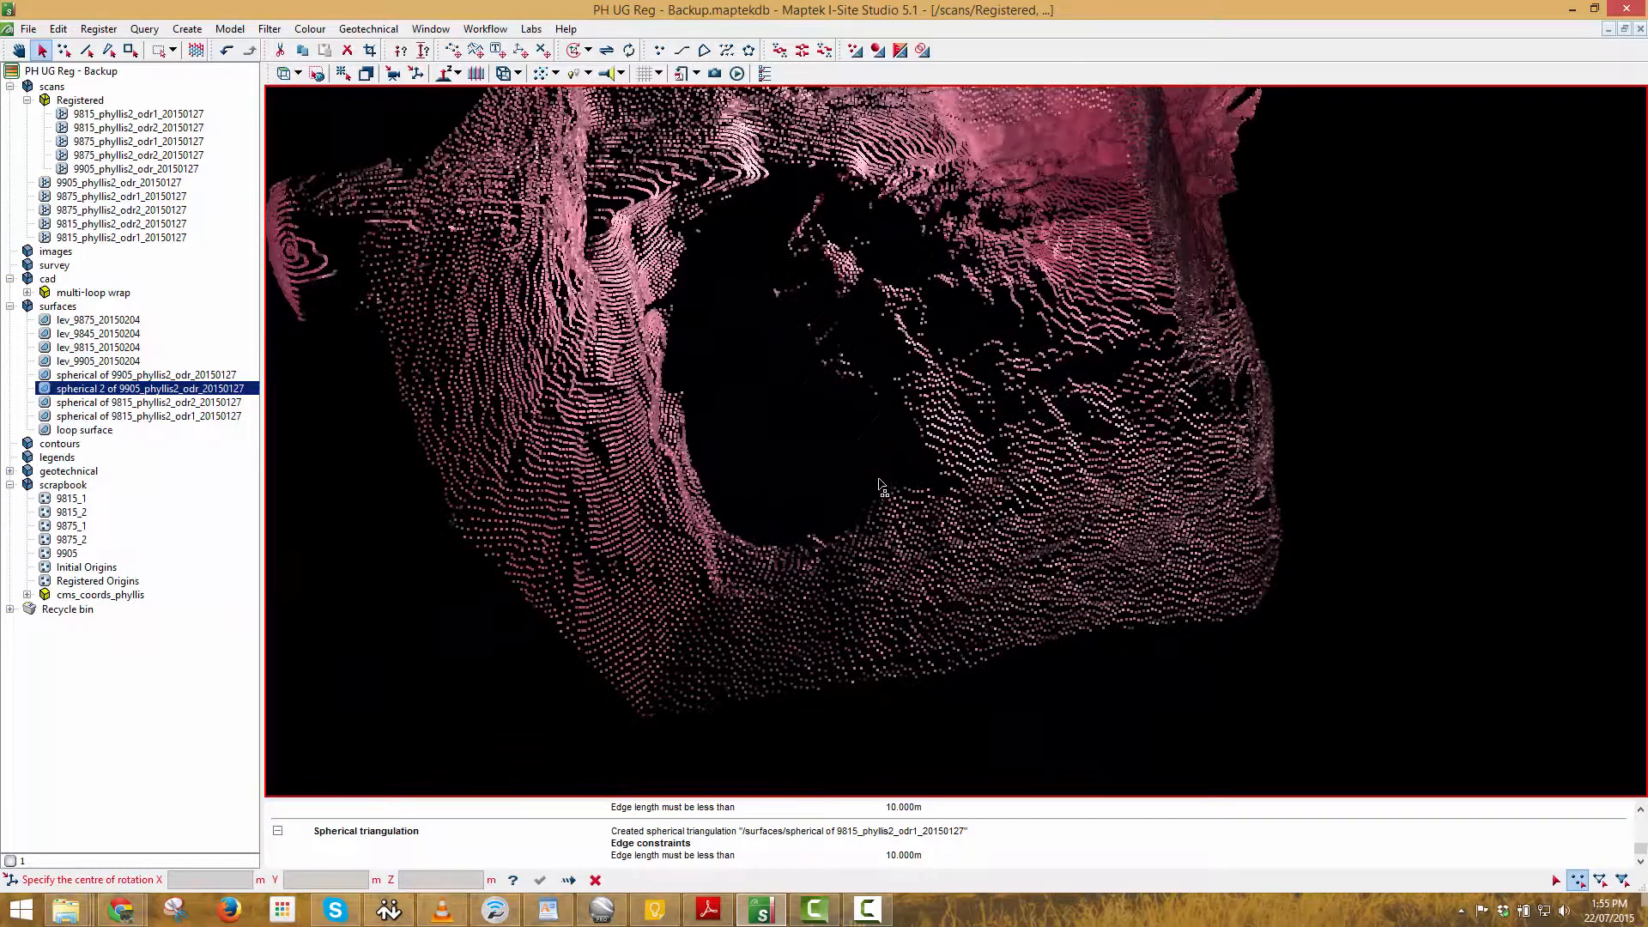
key(w)
scroll(899, 526, down, 5)
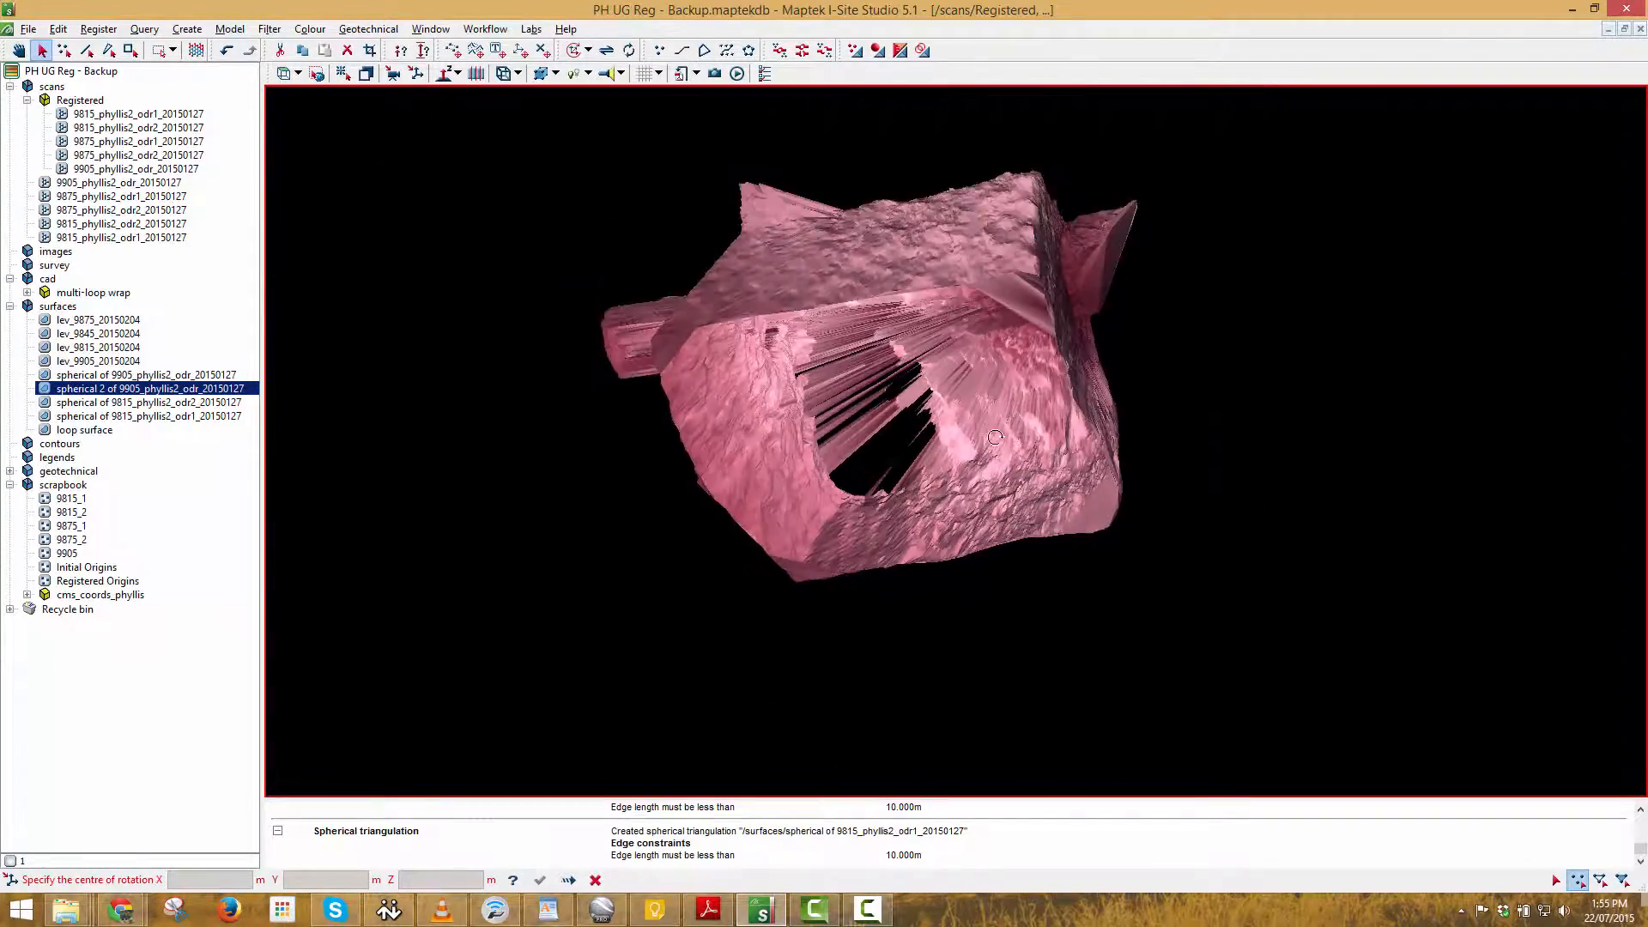
mouse_move(900, 526)
right_down()
mouse_move(1034, 563)
mouse_move(967, 490)
right_up()
Hide the spherical 2 surface and display the registered scan 9905_phyllis2_odr_20150127.
right_click(967, 490)
click(1021, 519)
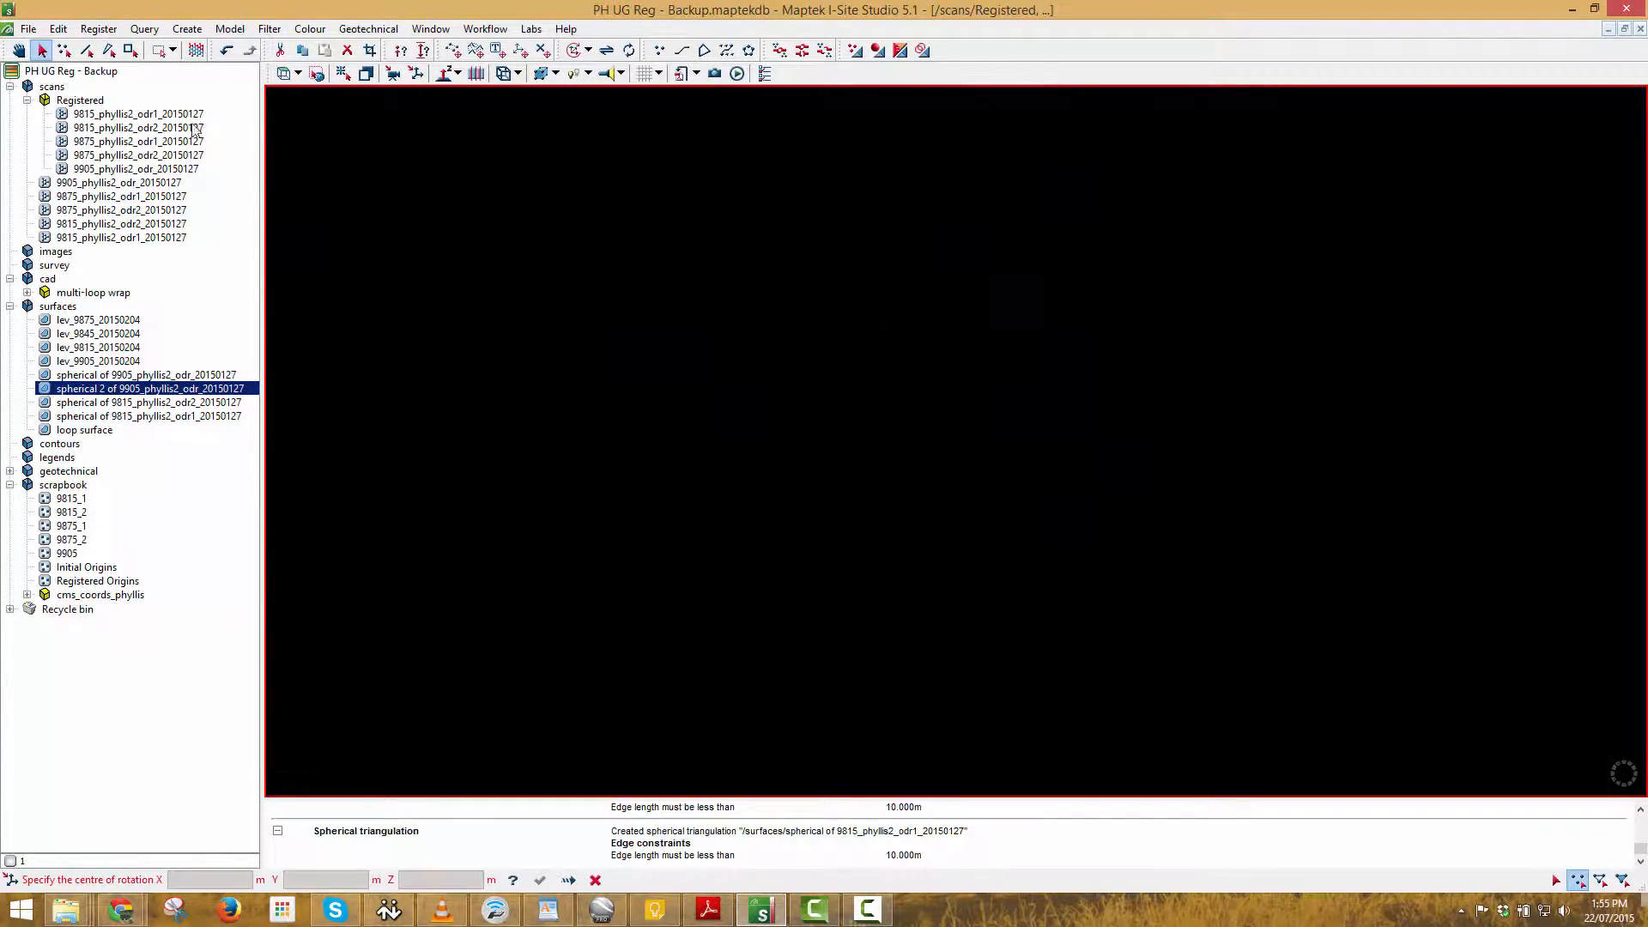
drag(180, 170, 873, 53)
Start a Spherical triangulation, hide the scan to place the origin at the scrapbook point 9905 (54138.410, 11830.670, 9912.306), and show the scan again.
drag(140, 41, 939, 383)
right_click(939, 386)
click(987, 437)
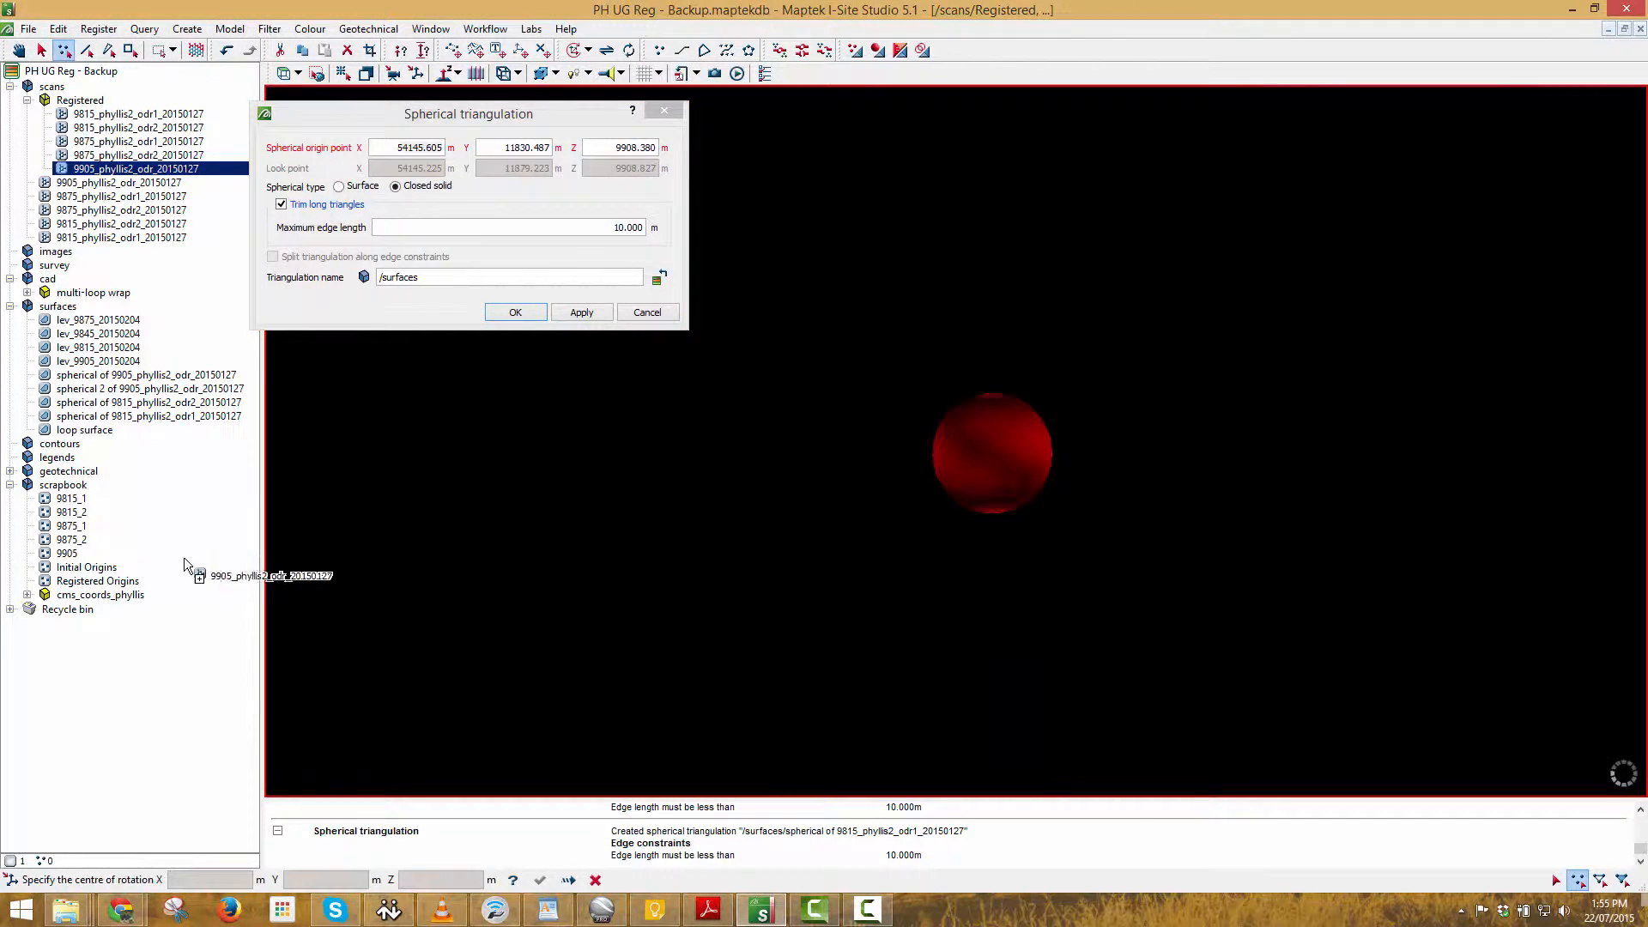
drag(160, 554, 1081, 403)
right_click(467, 420)
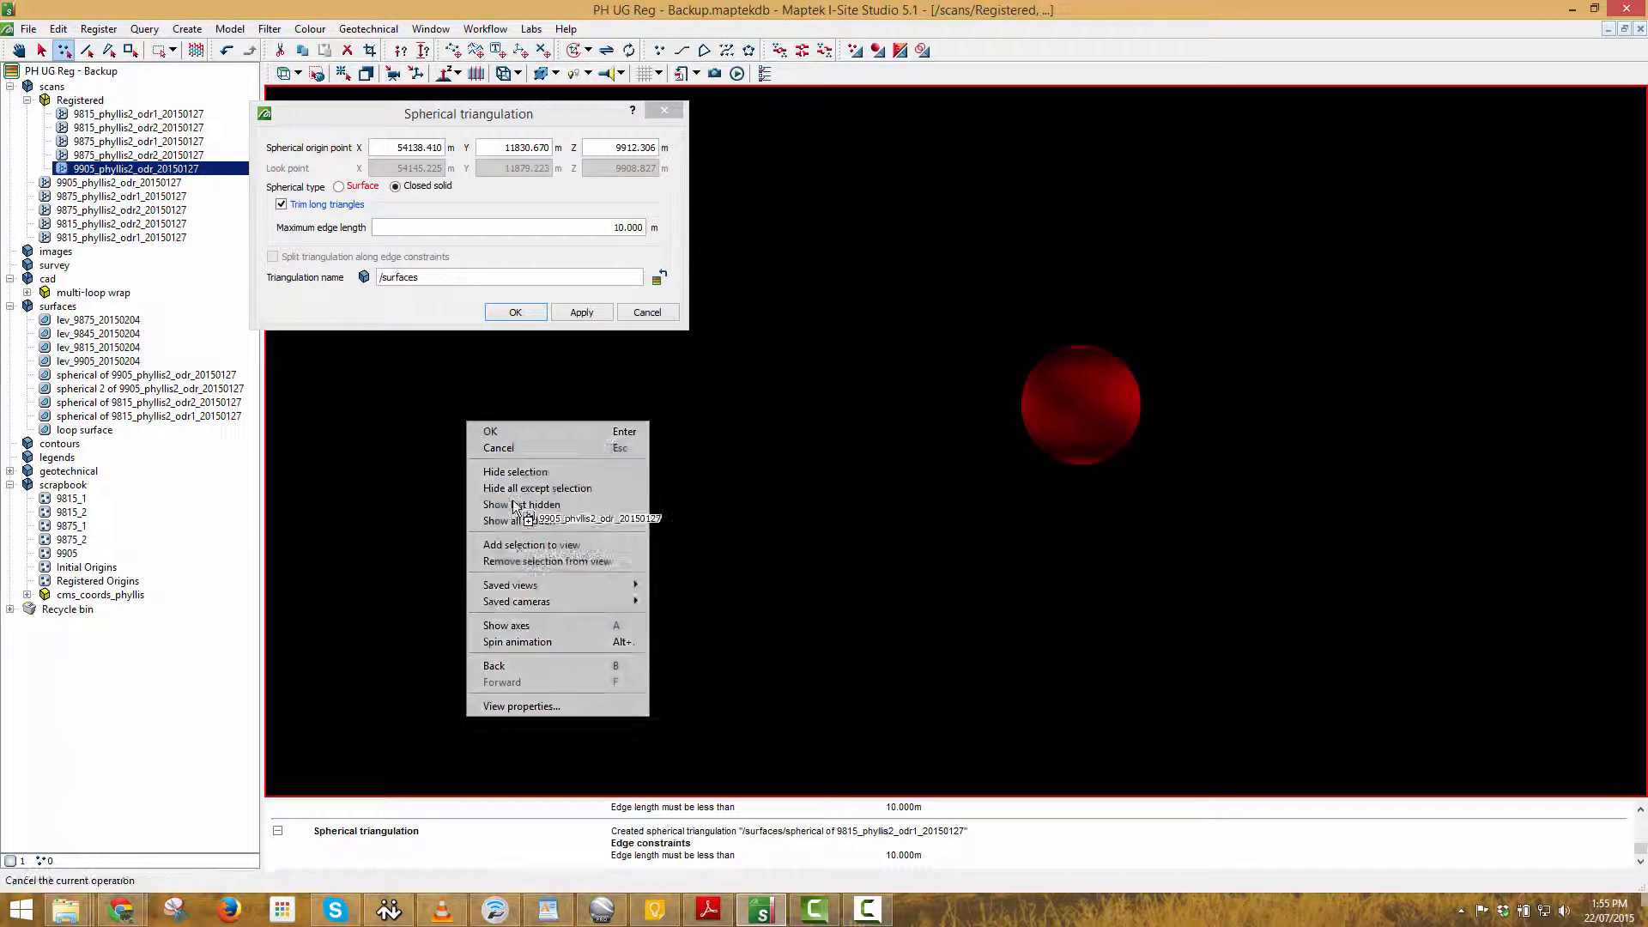
click(532, 505)
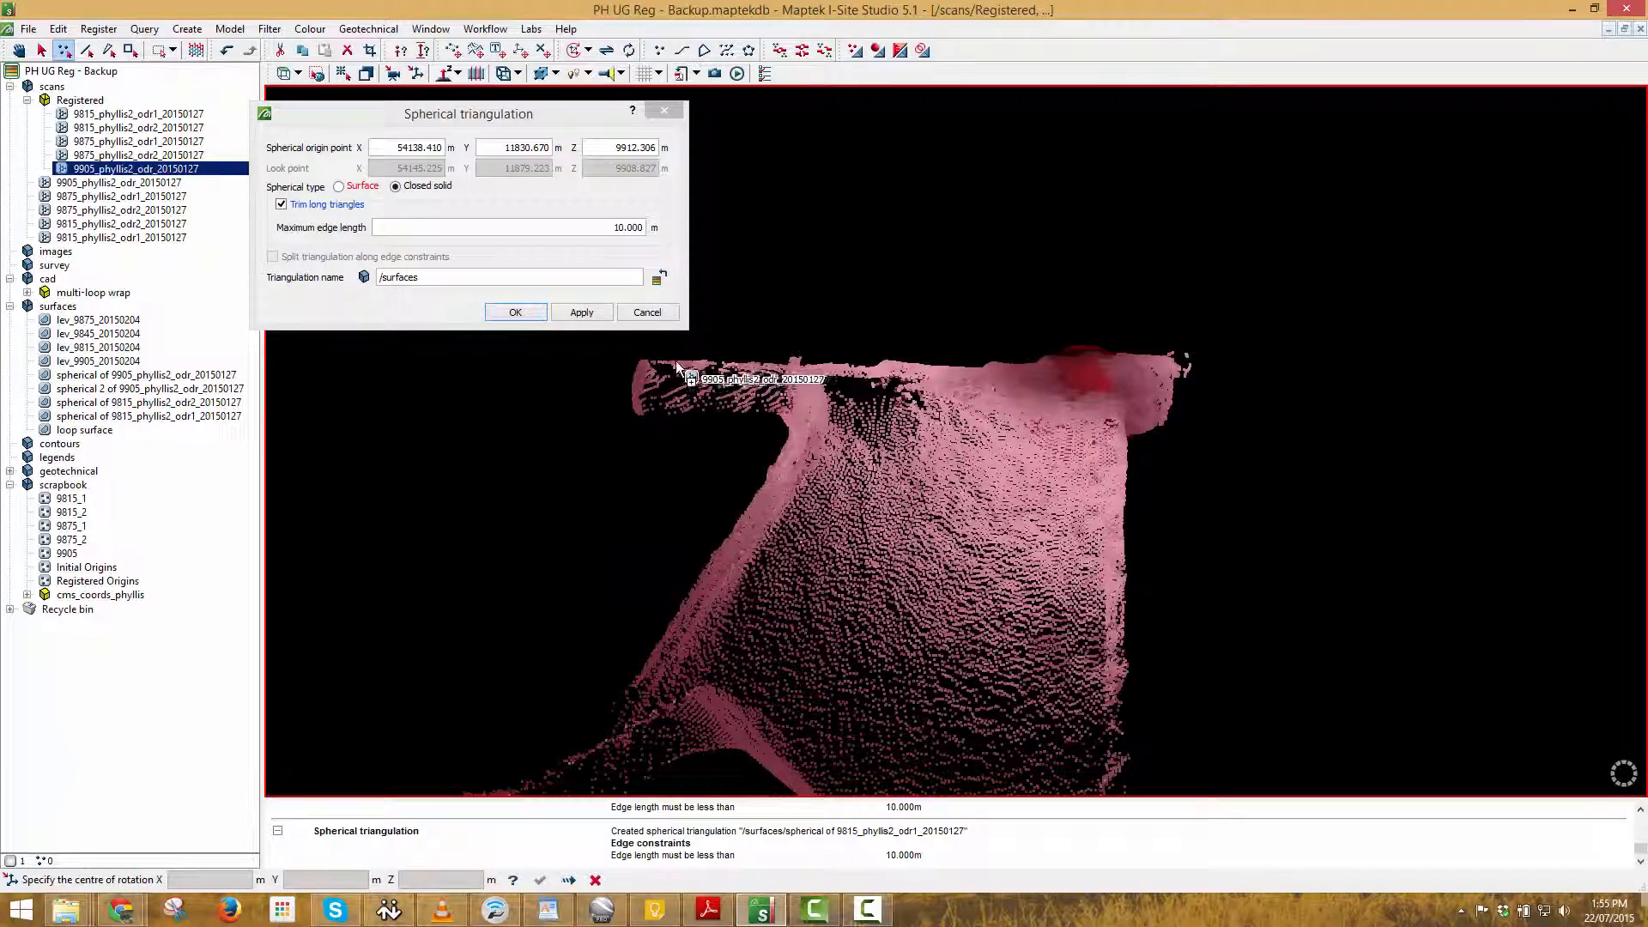
Select the upper part of the 9905 scan and create its closed-solid spherical triangulation without trimming long triangles.
drag(126, 73, 1009, 383)
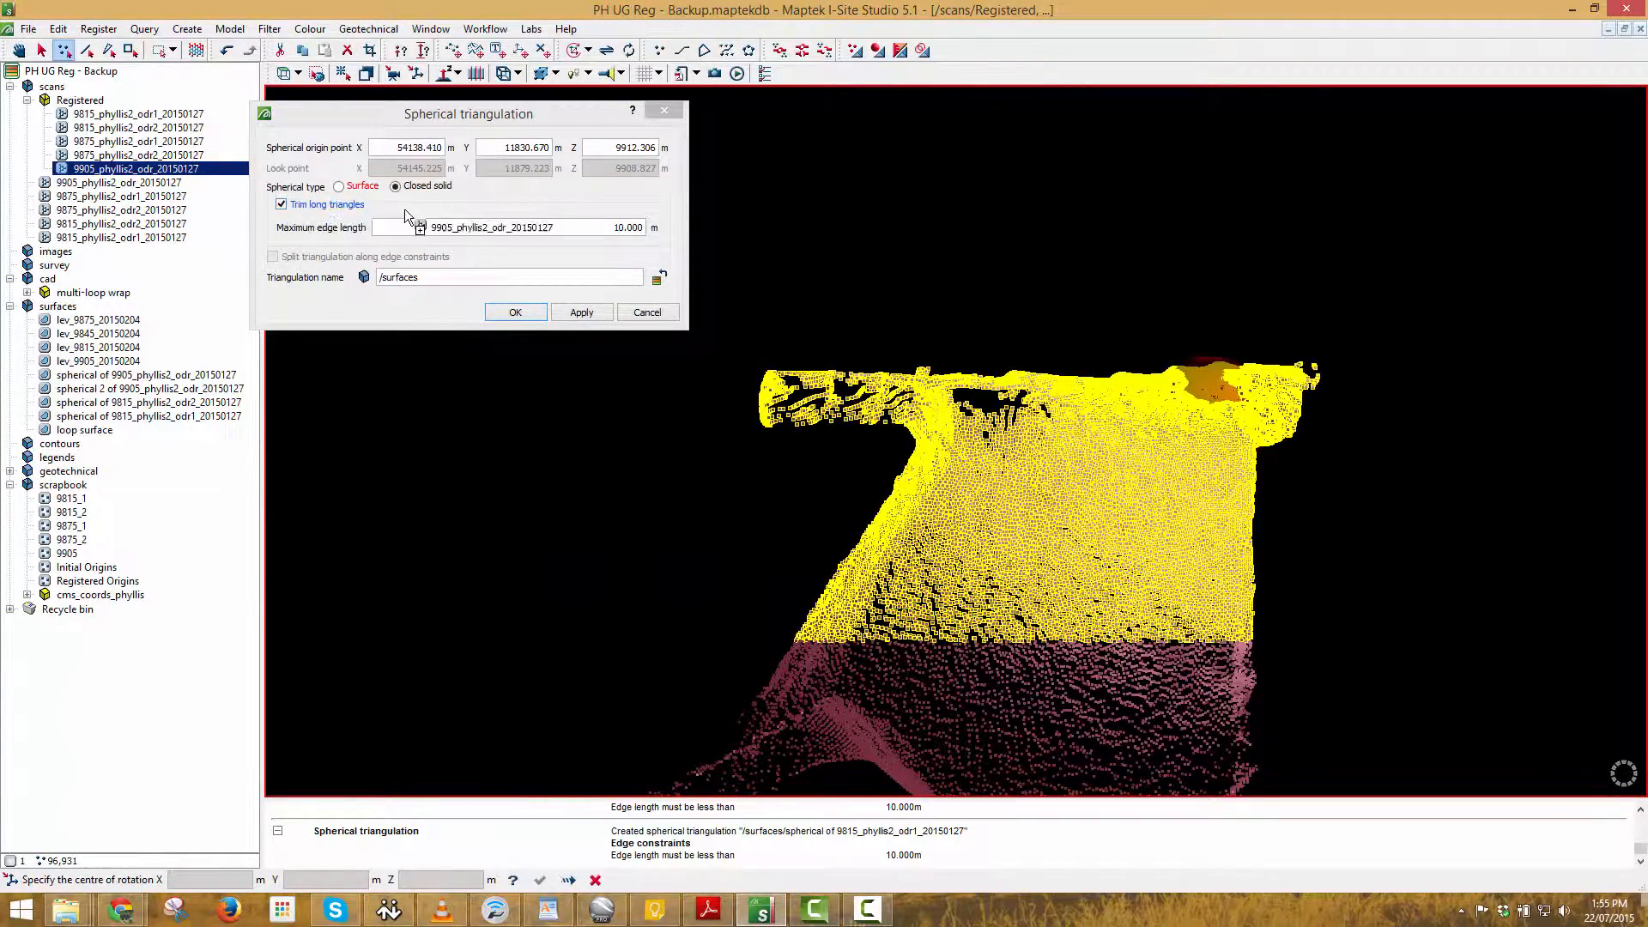
click(330, 205)
drag(525, 482, 952, 416)
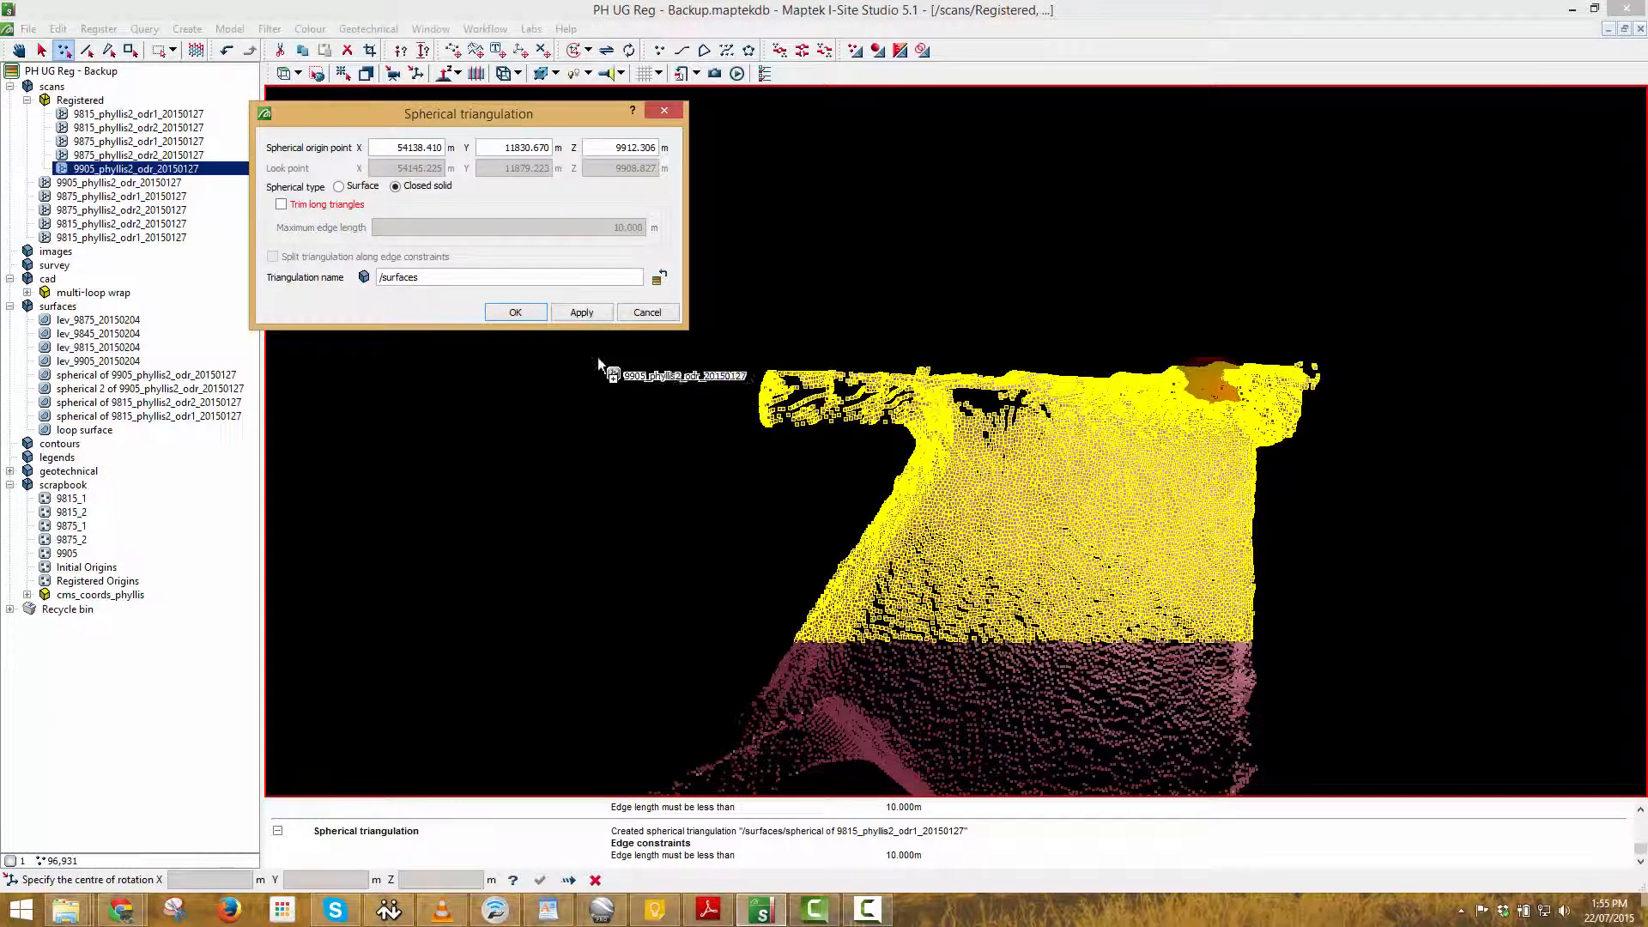
click(519, 313)
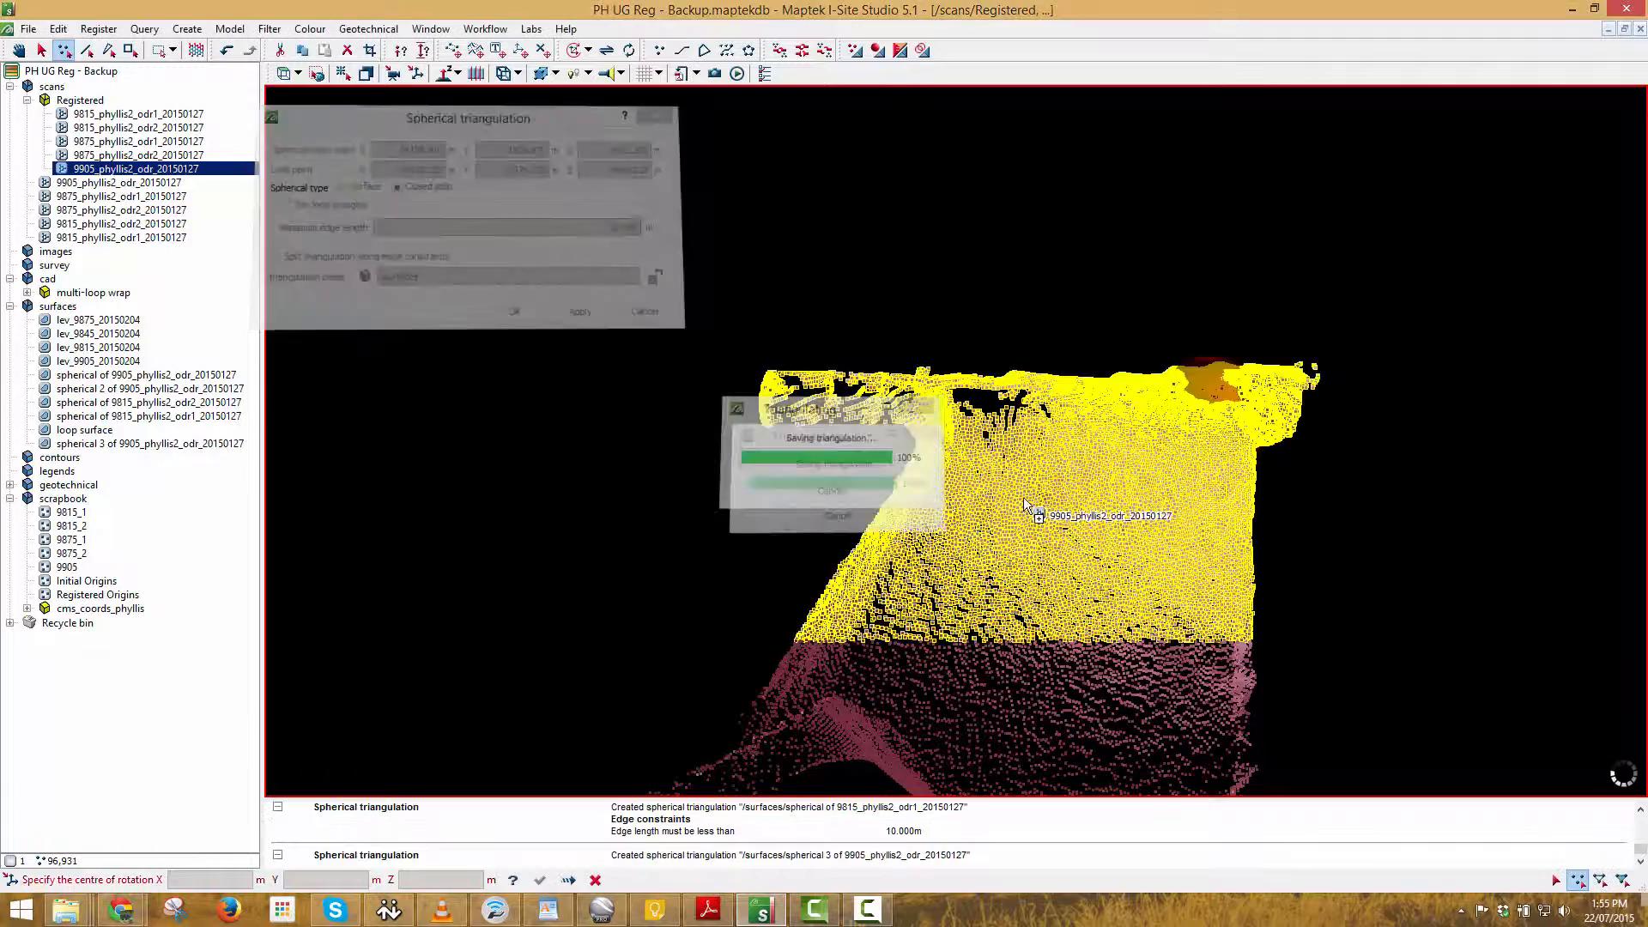
Hide the 9905 scan and display the new spherical 3 surface in the view.
right_click(948, 418)
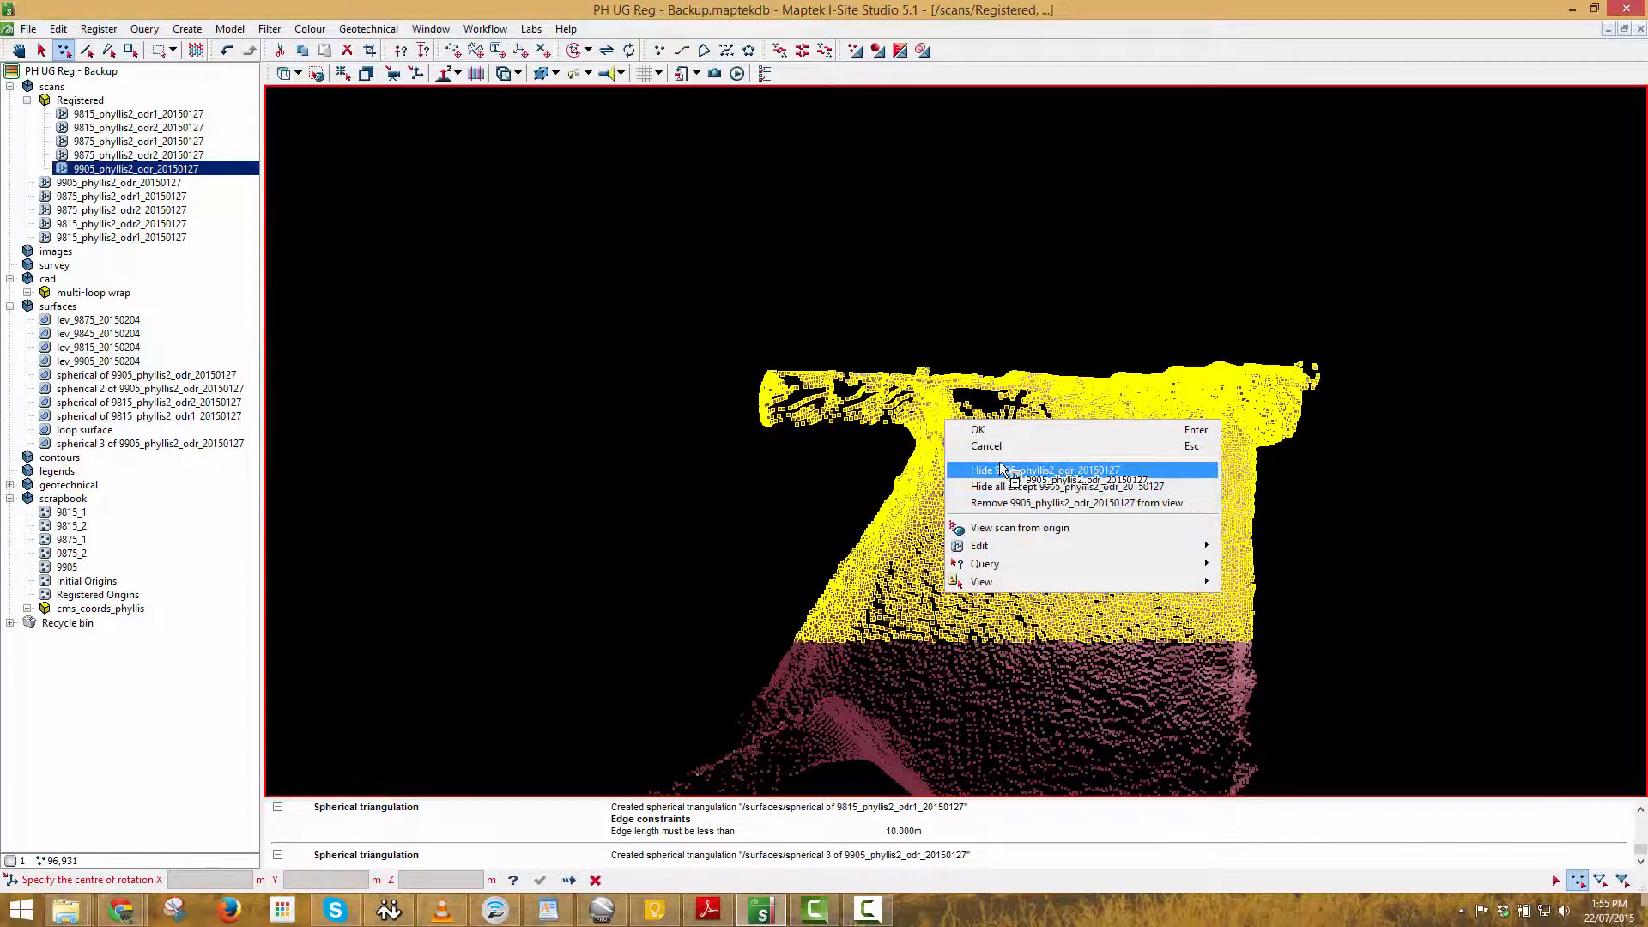
click(999, 471)
click(188, 442)
drag(188, 442, 979, 481)
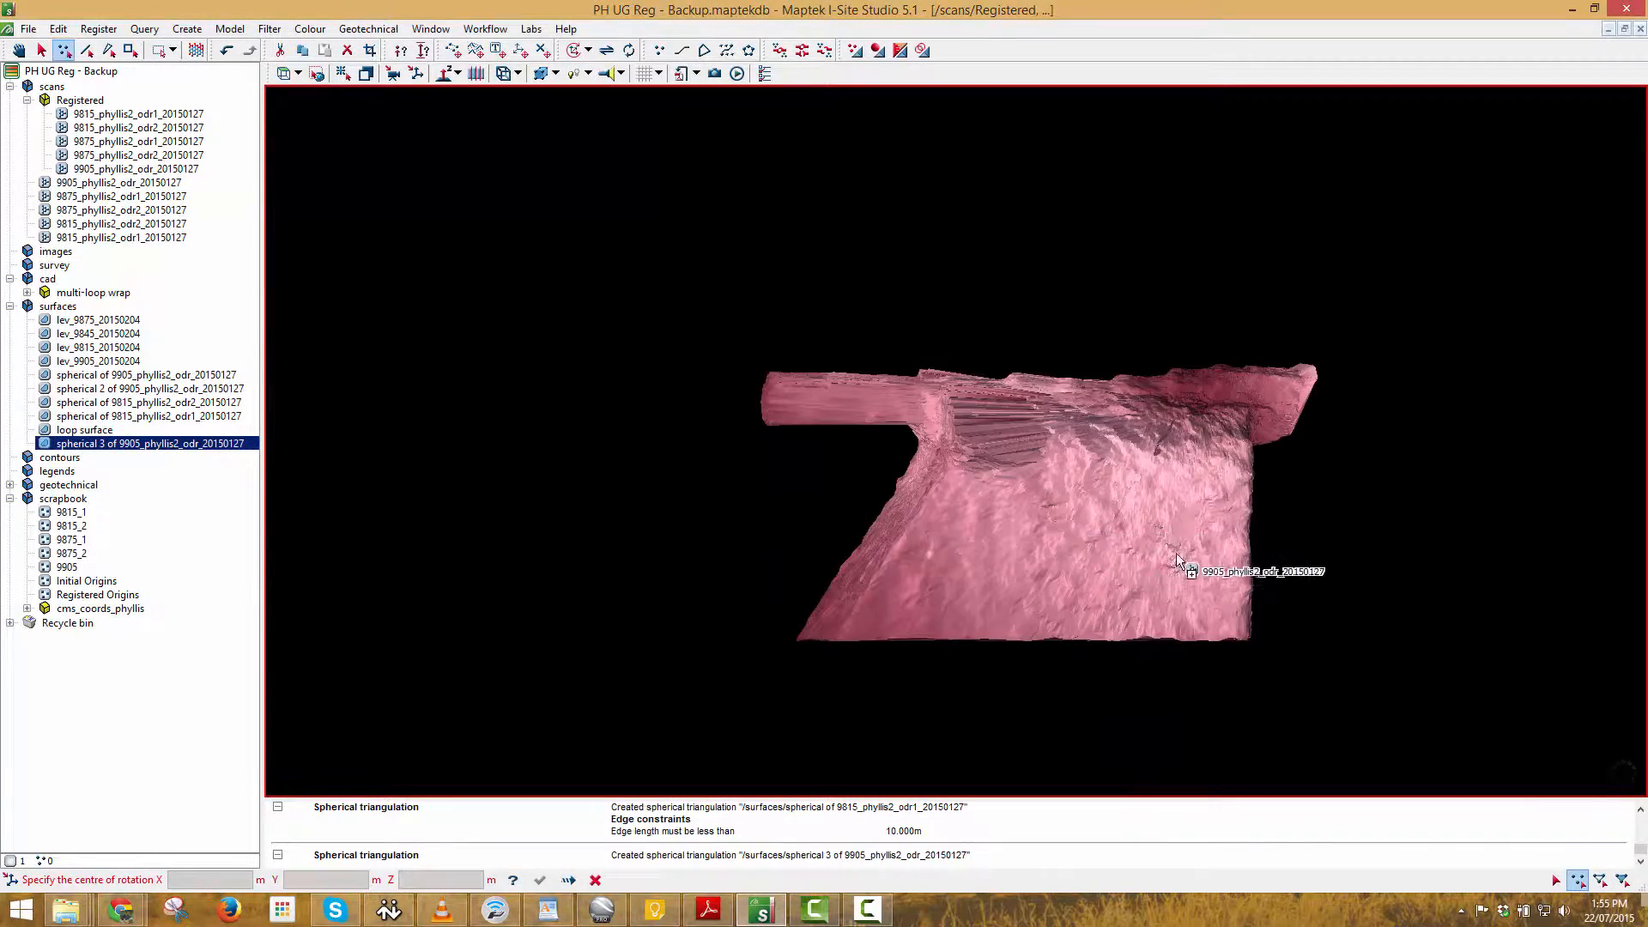
Display the loop surface with the spherical 3 surface and delete the loop surface points that overlap it.
middle_drag(1184, 780, 1054, 526)
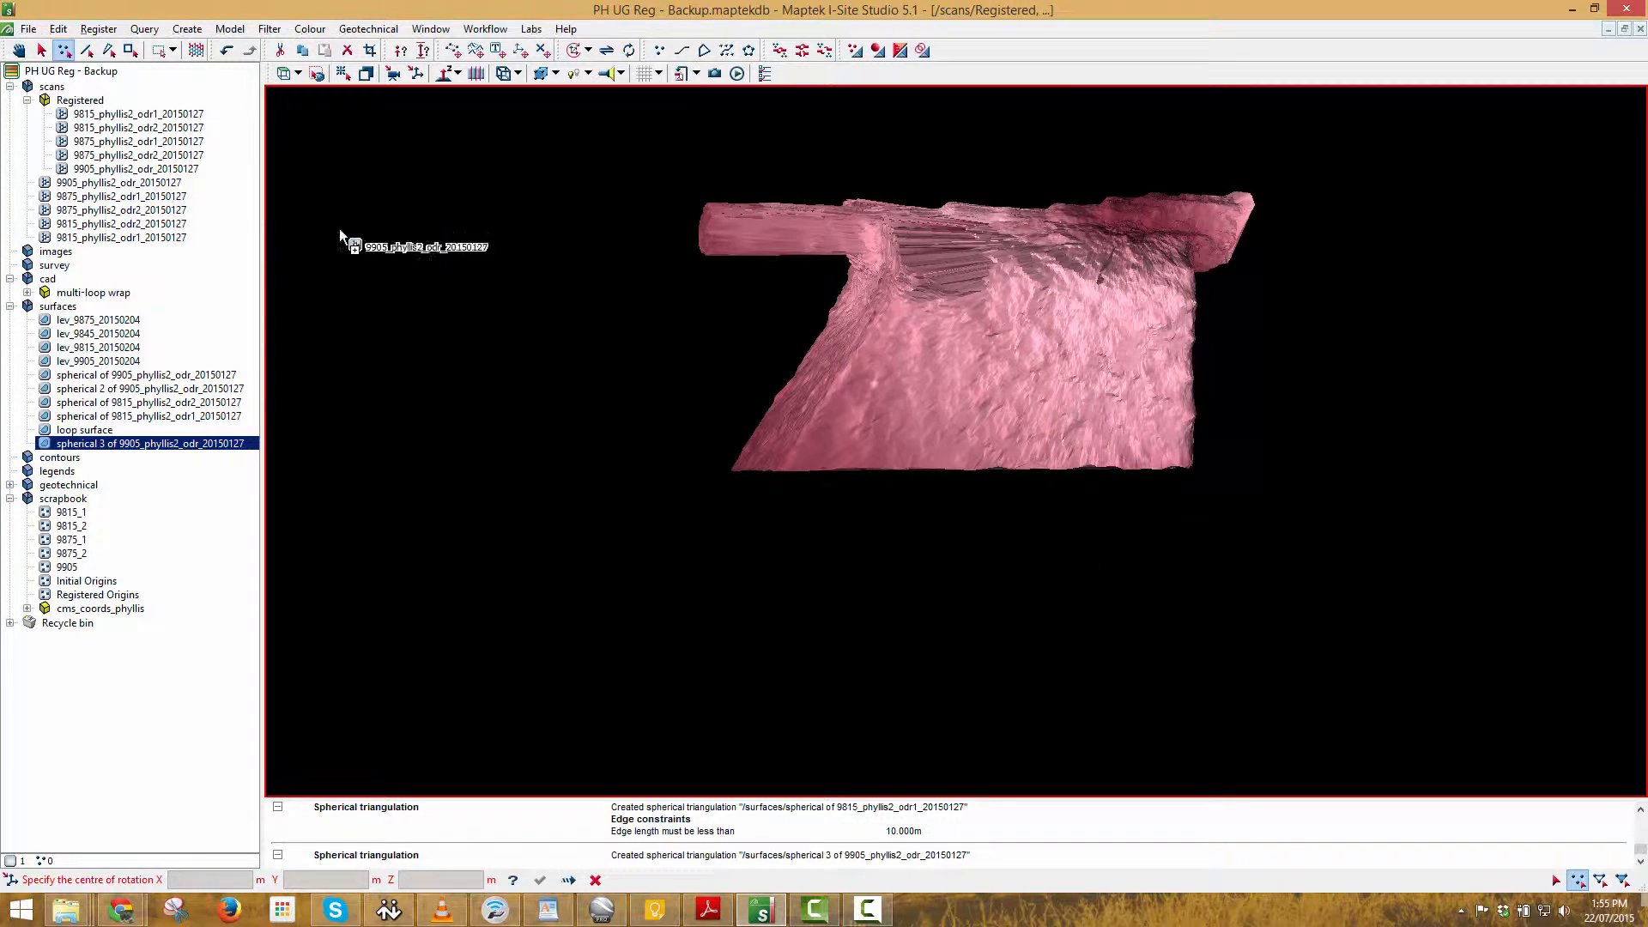
drag(100, 434, 685, 400)
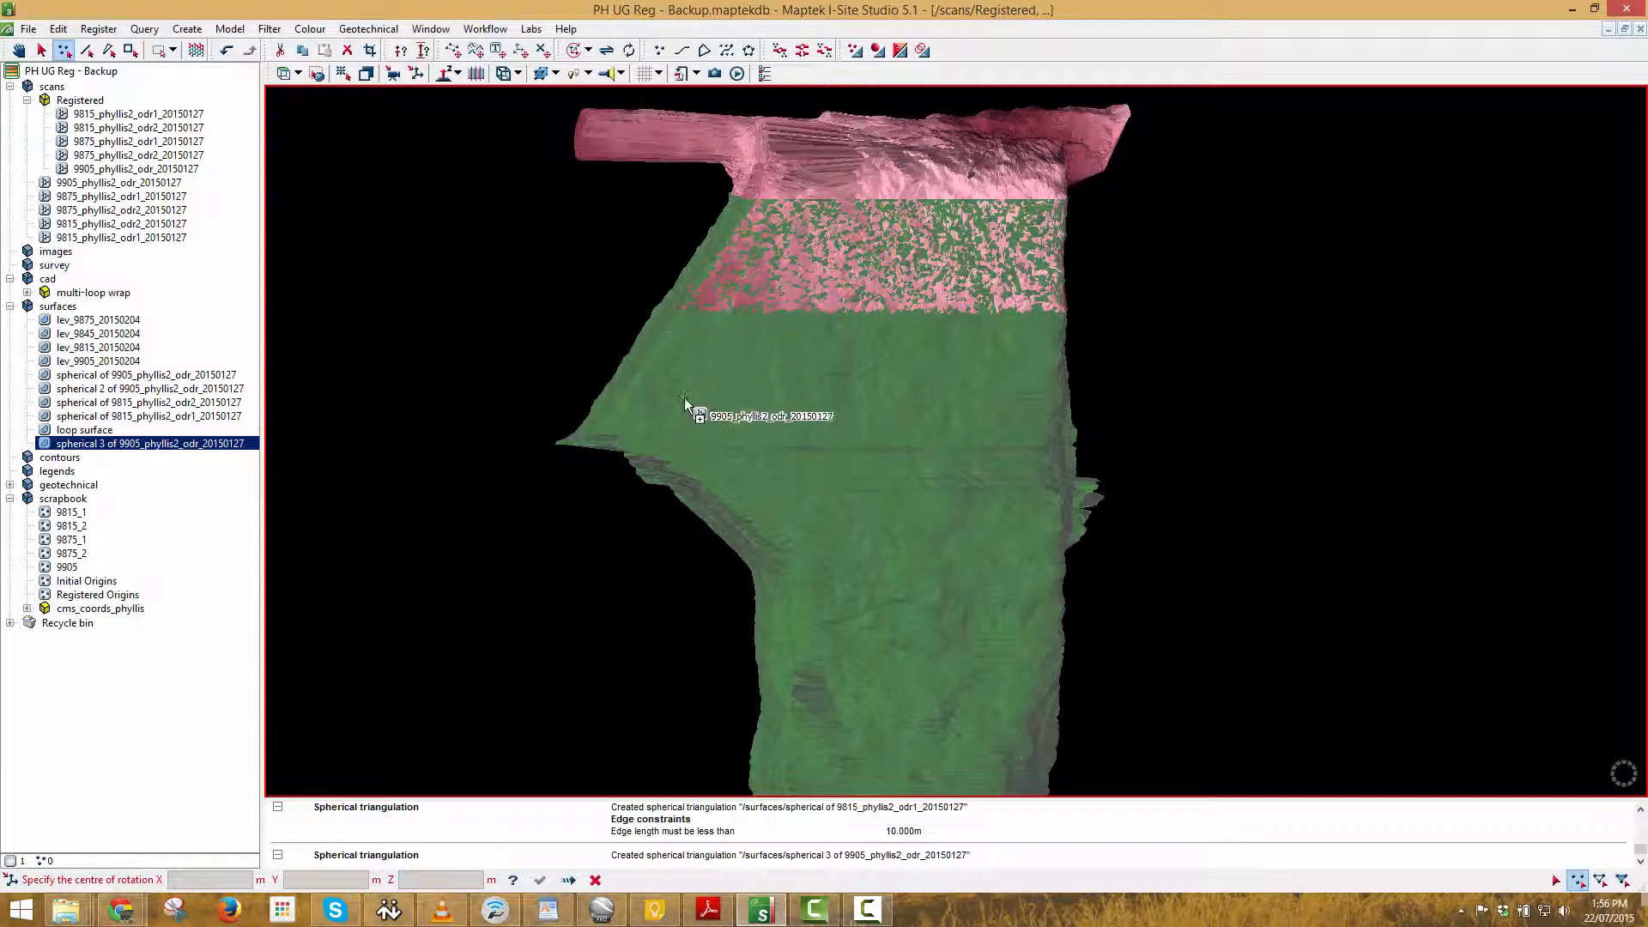
click(42, 51)
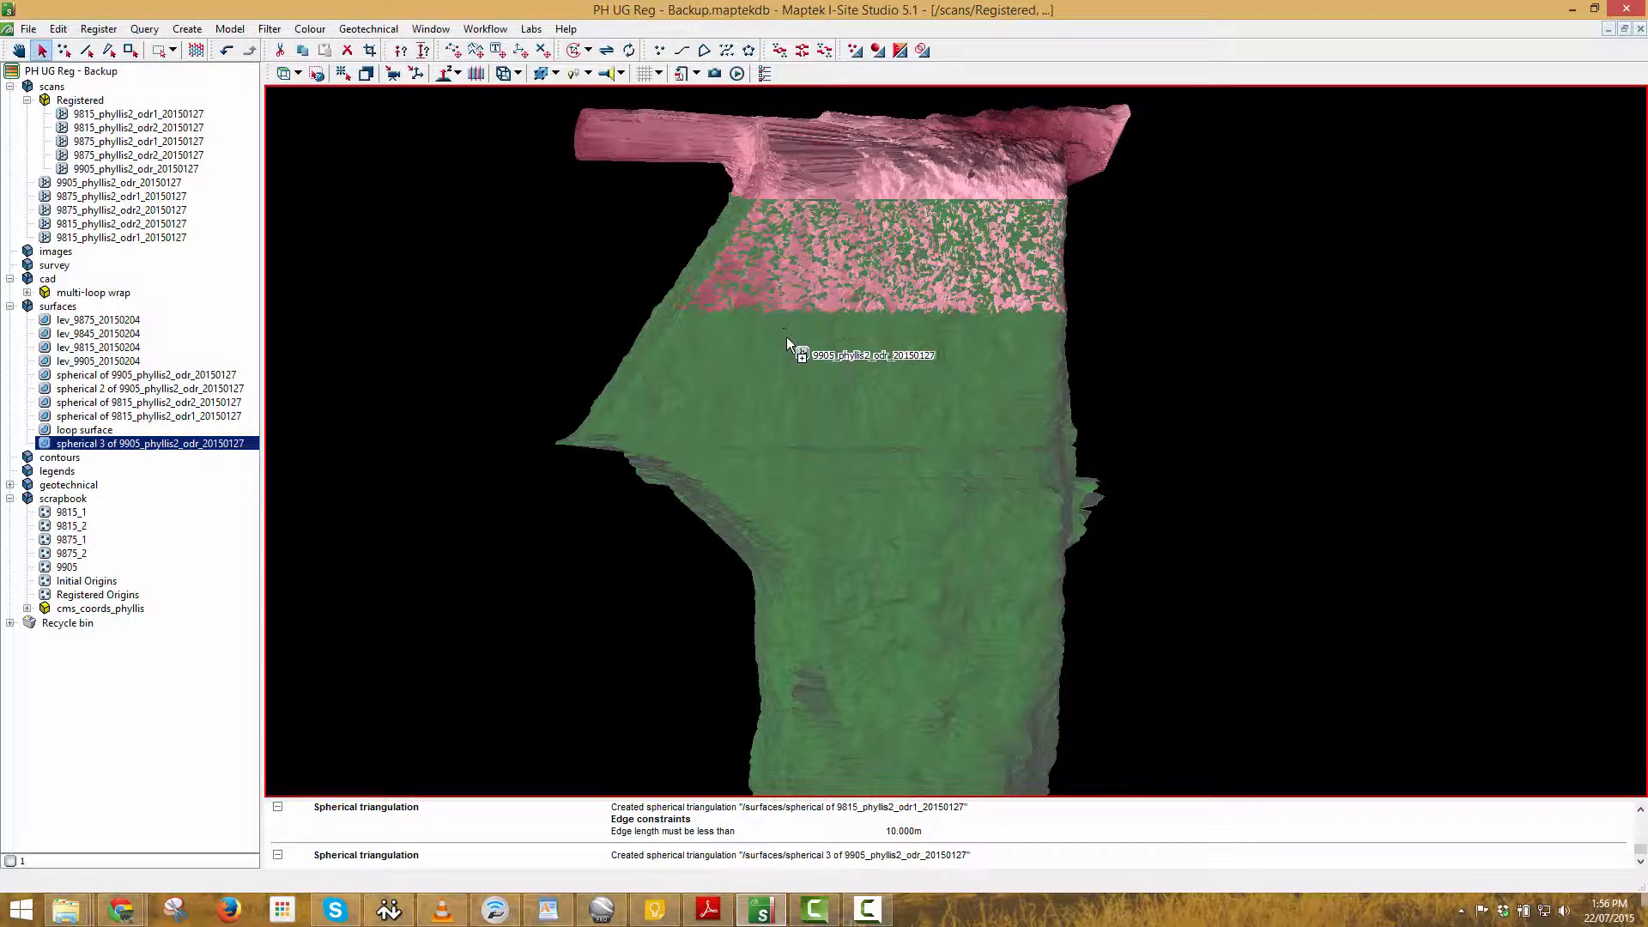
click(760, 372)
key(p)
drag(570, 158, 1089, 321)
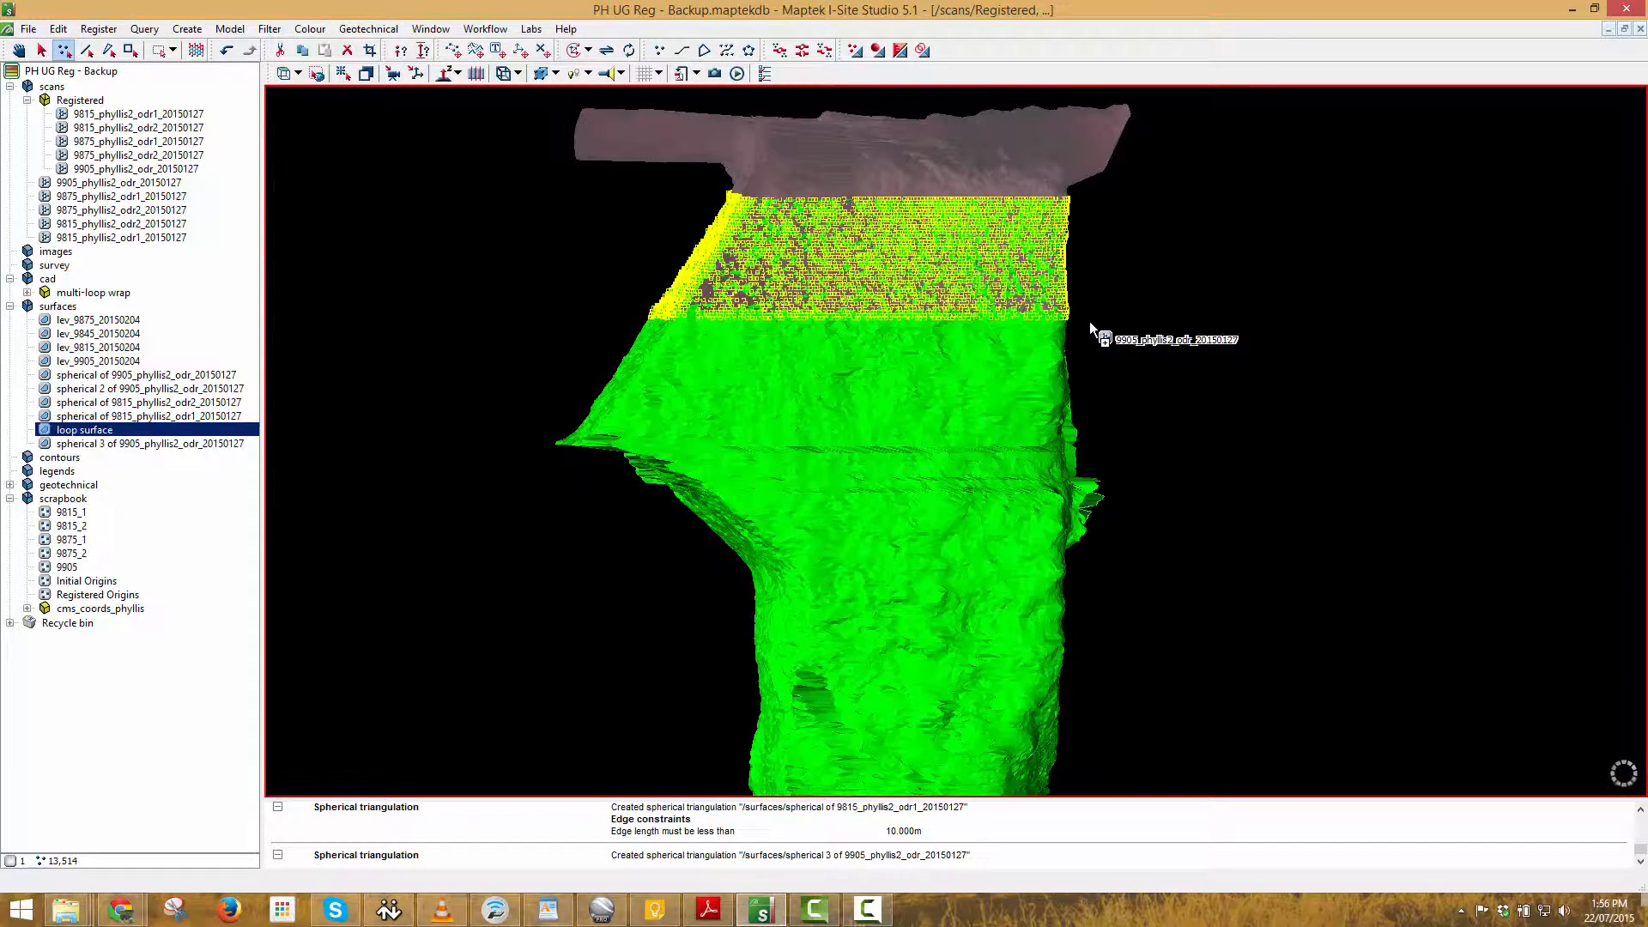
key(Delete)
key(Escape)
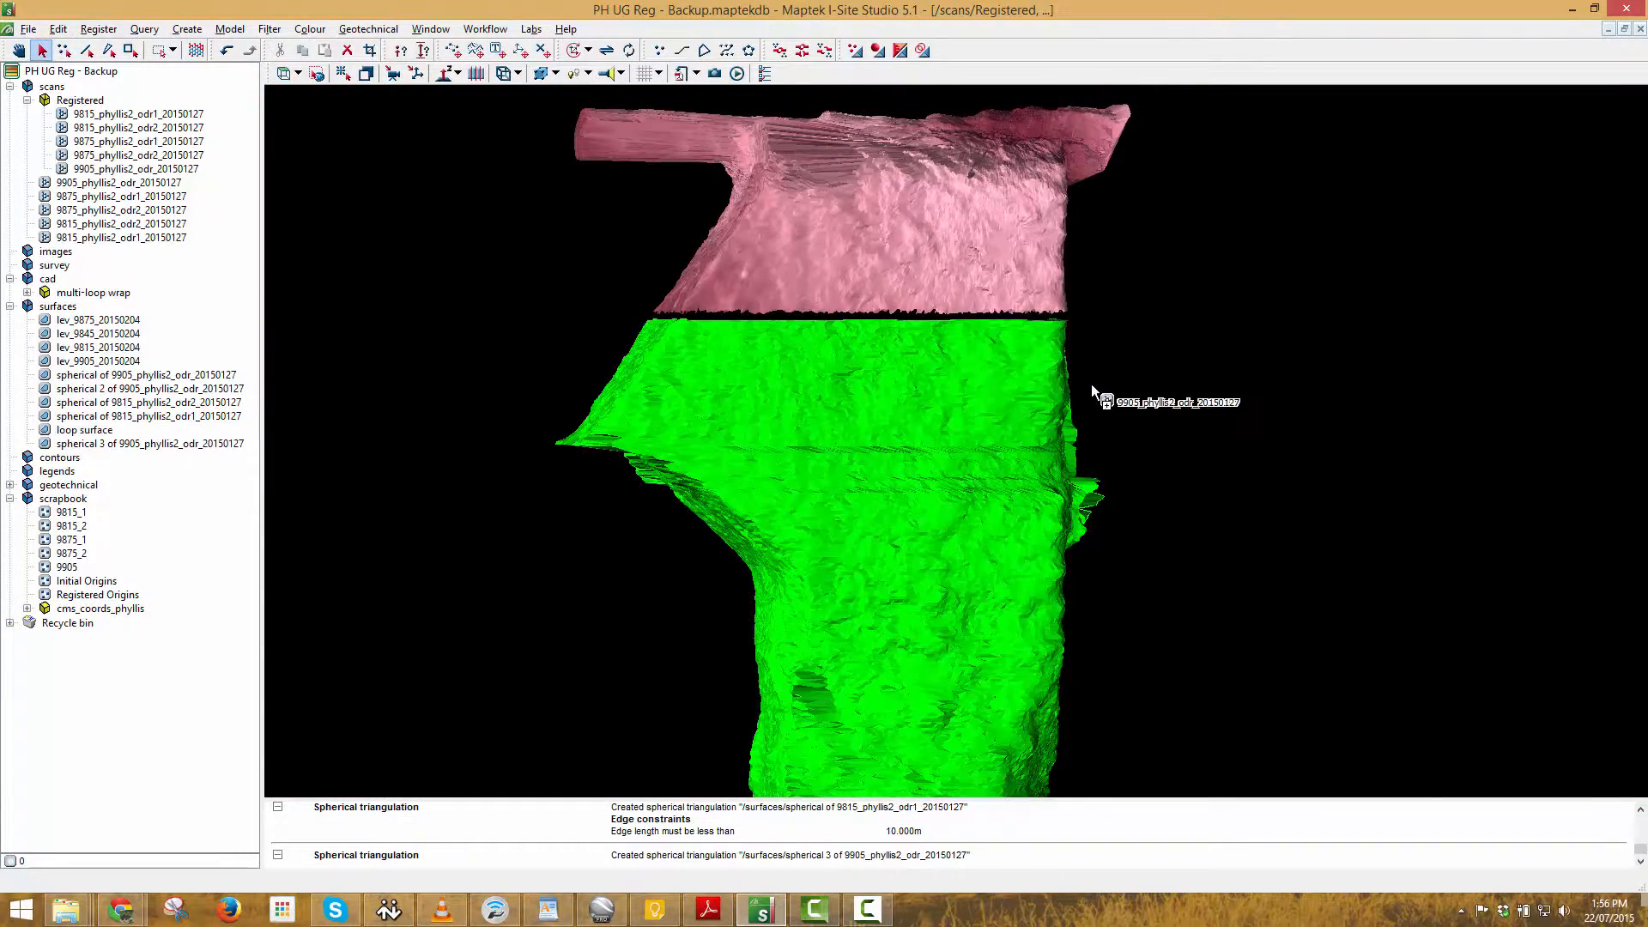
Bridge the gap between the loop surface and the spherical 3 surface with a loop triangulation using Straight ordering.
mouse_move(1090, 384)
right_down()
mouse_move(1124, 388)
mouse_move(1071, 381)
right_up()
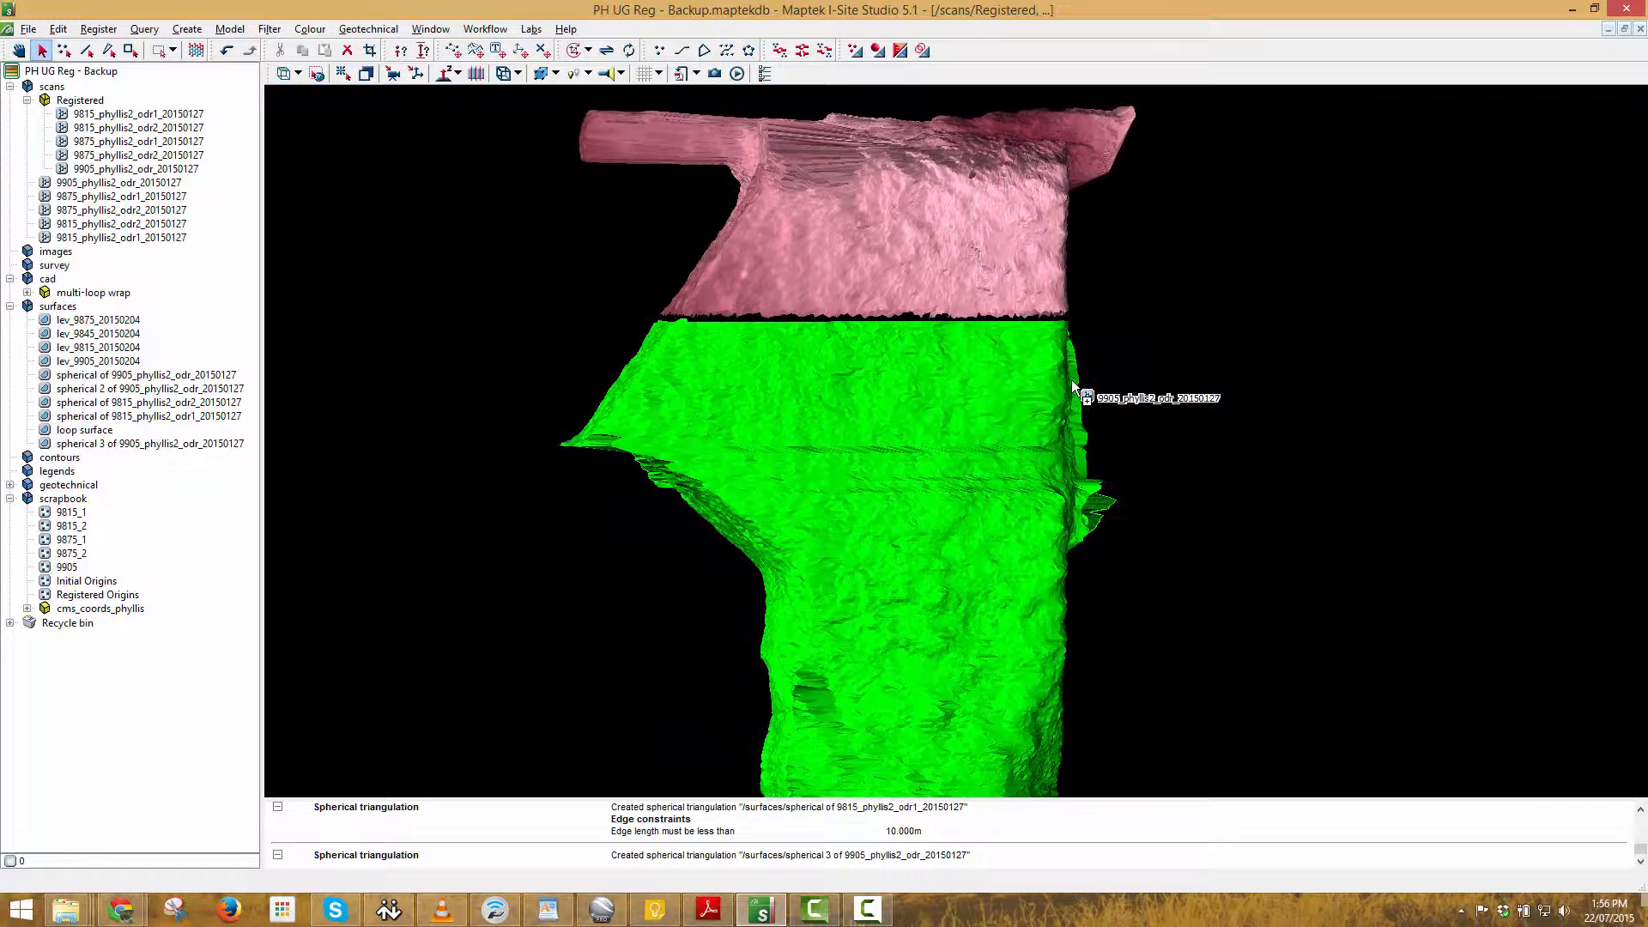
drag(851, 229, 901, 347)
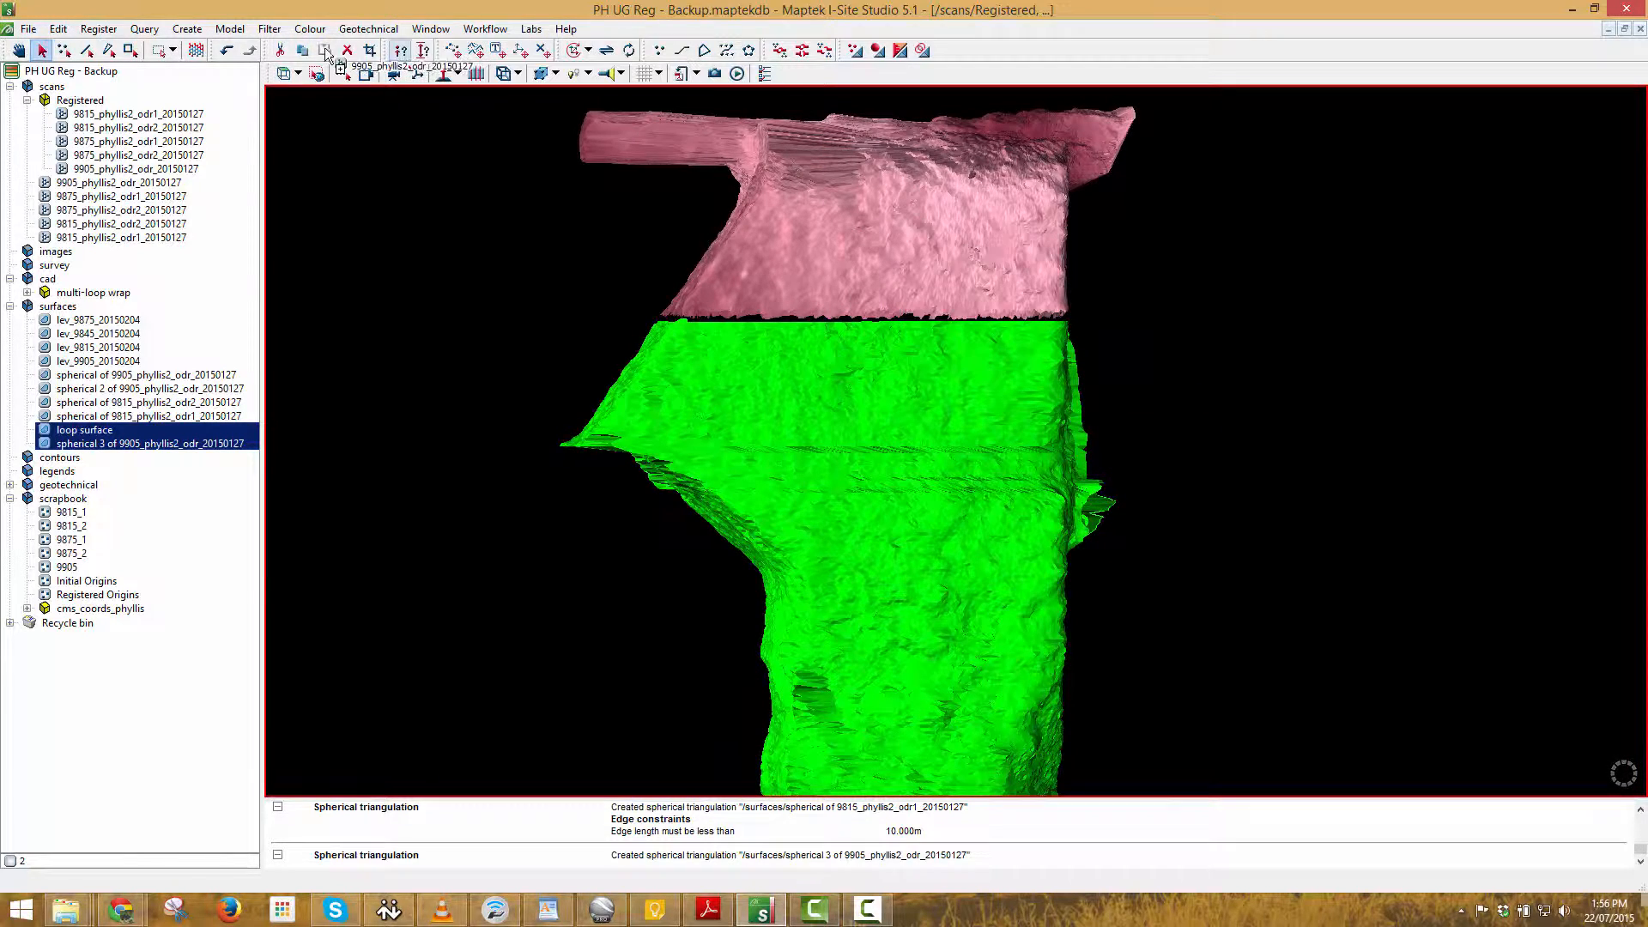
click(230, 28)
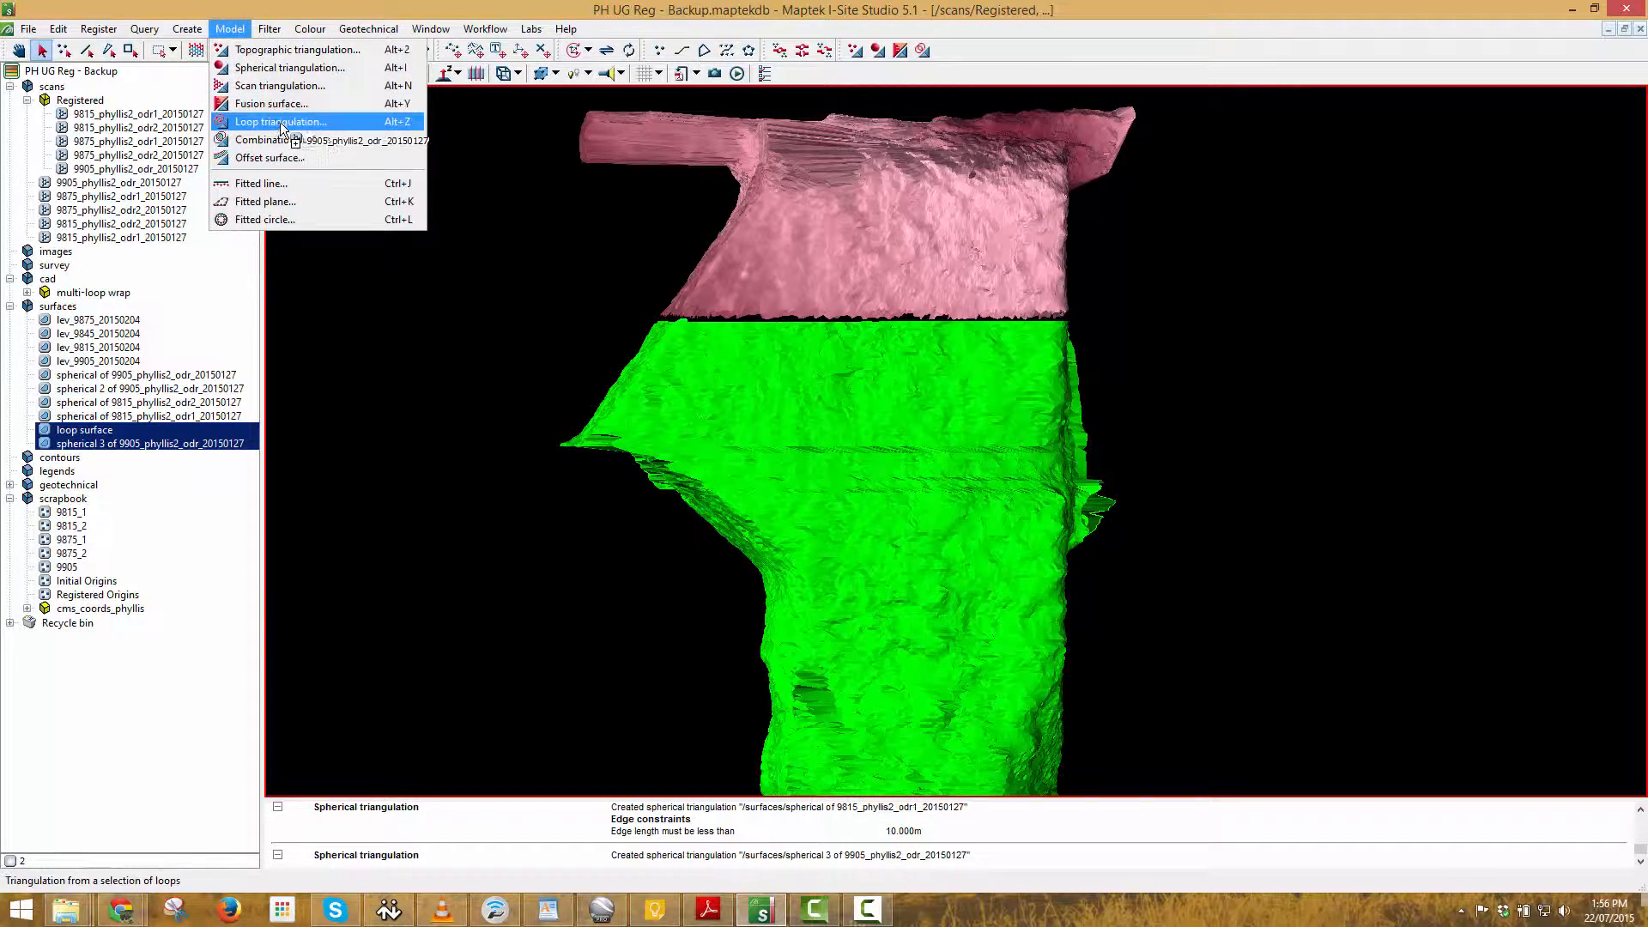
click(279, 122)
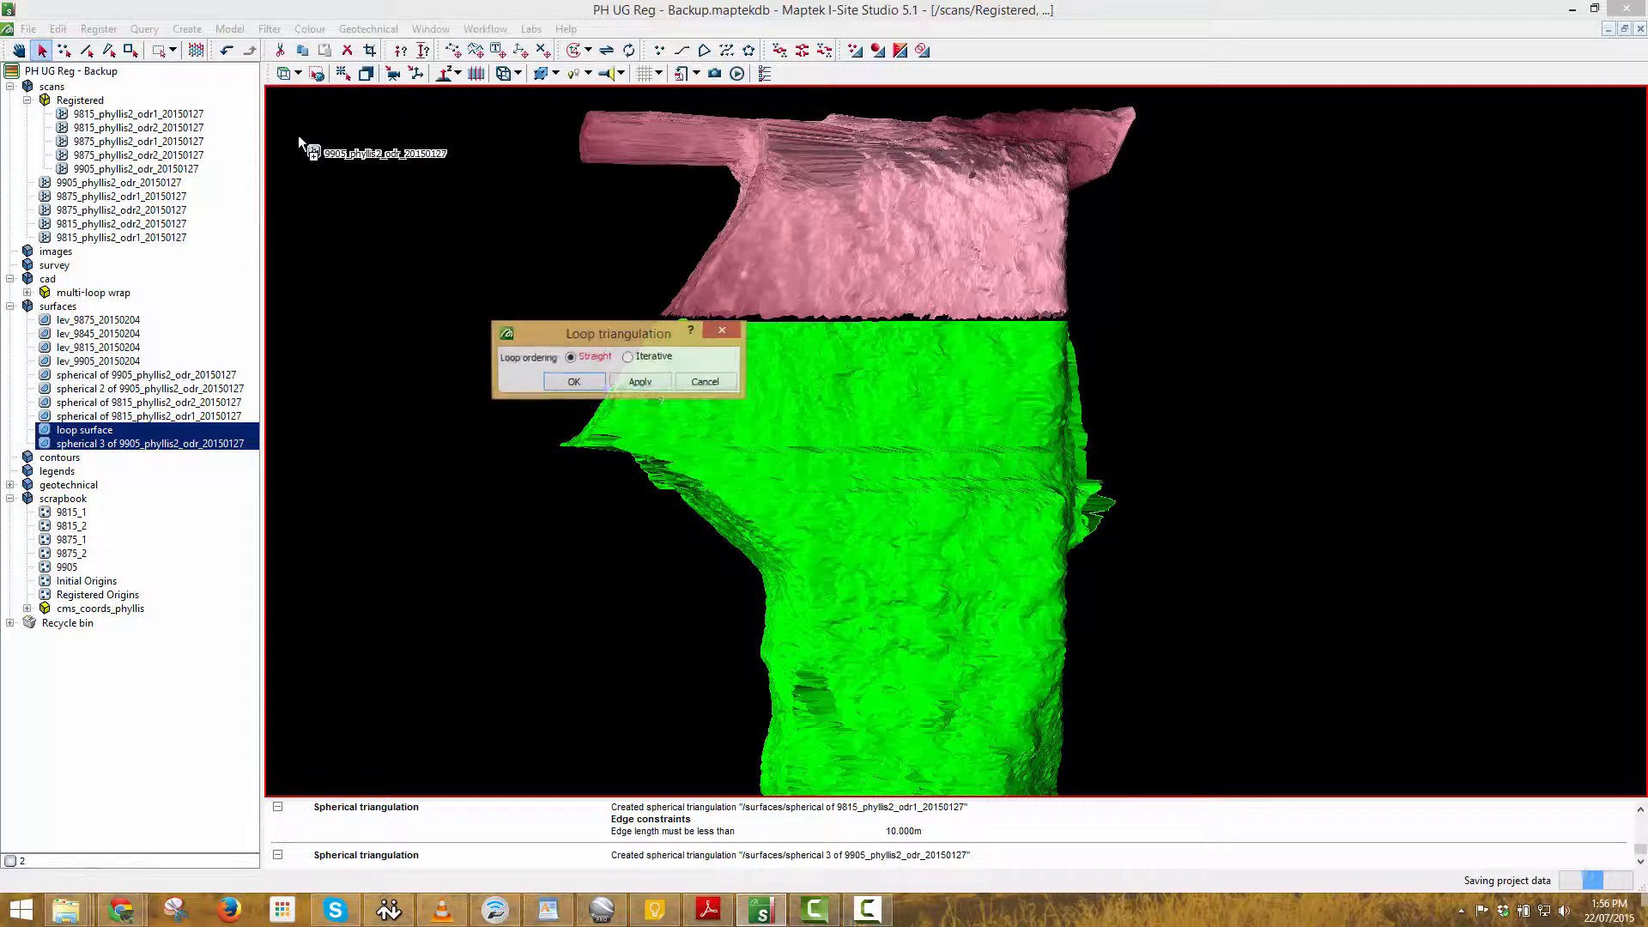
click(573, 381)
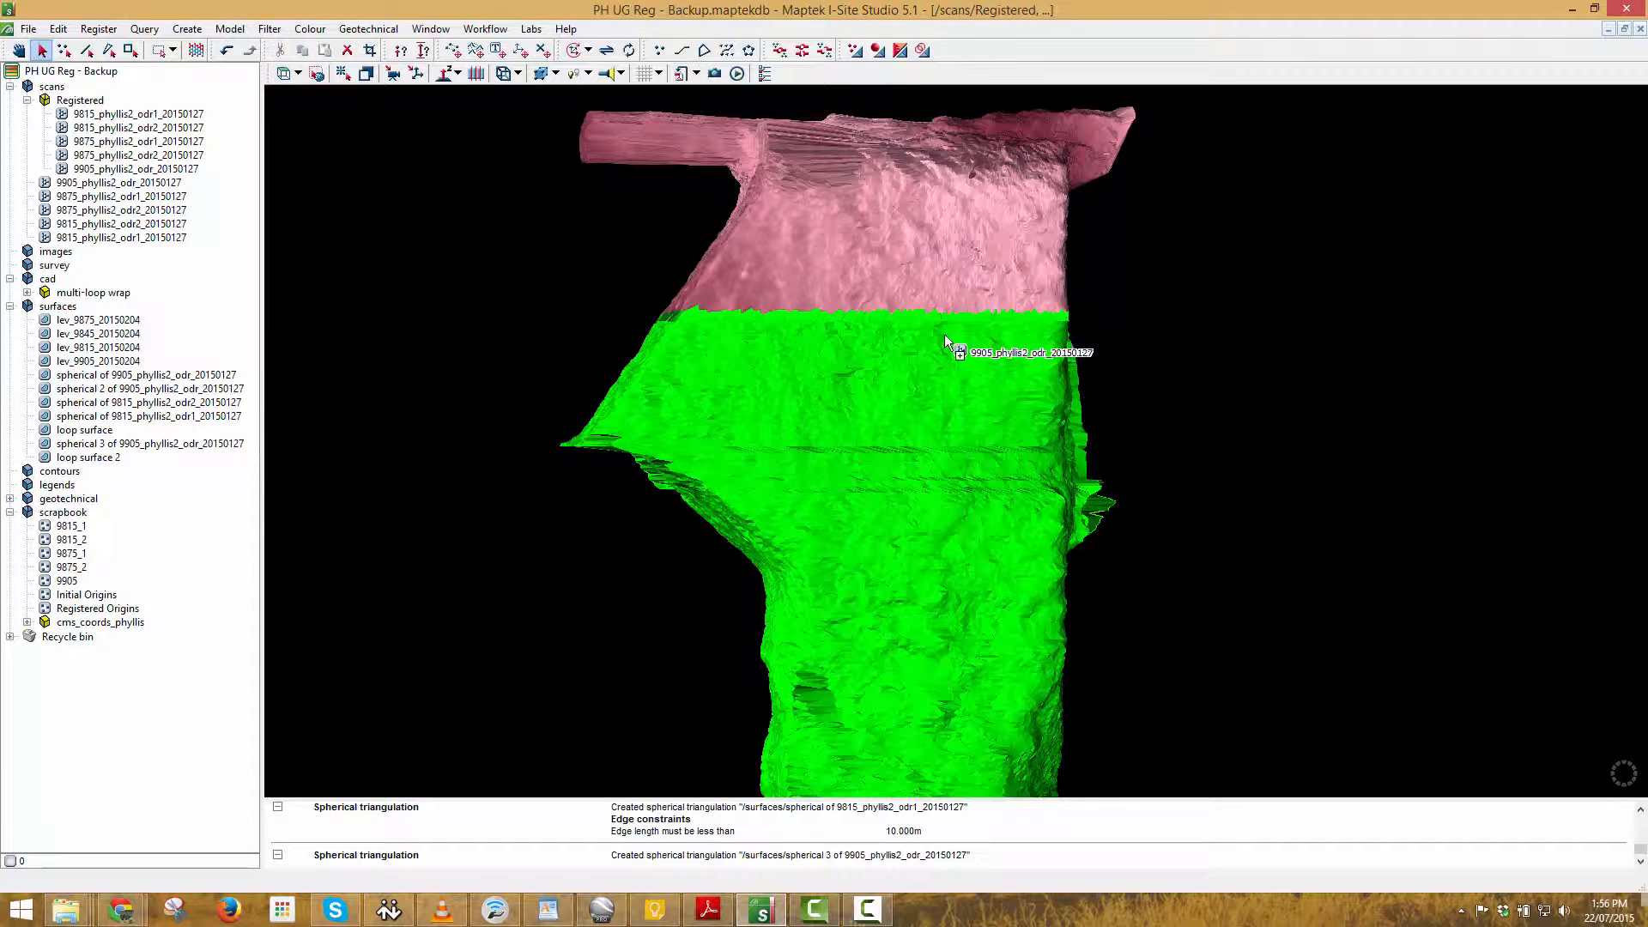
Display loop surface 2, select the facets of all three visible surfaces, and copy them into one combined facets object.
drag(187, 482, 726, 324)
right_drag(946, 470, 762, 520)
drag(86, 443, 100, 274)
drag(107, 58, 347, 153)
drag(342, 74, 125, 422)
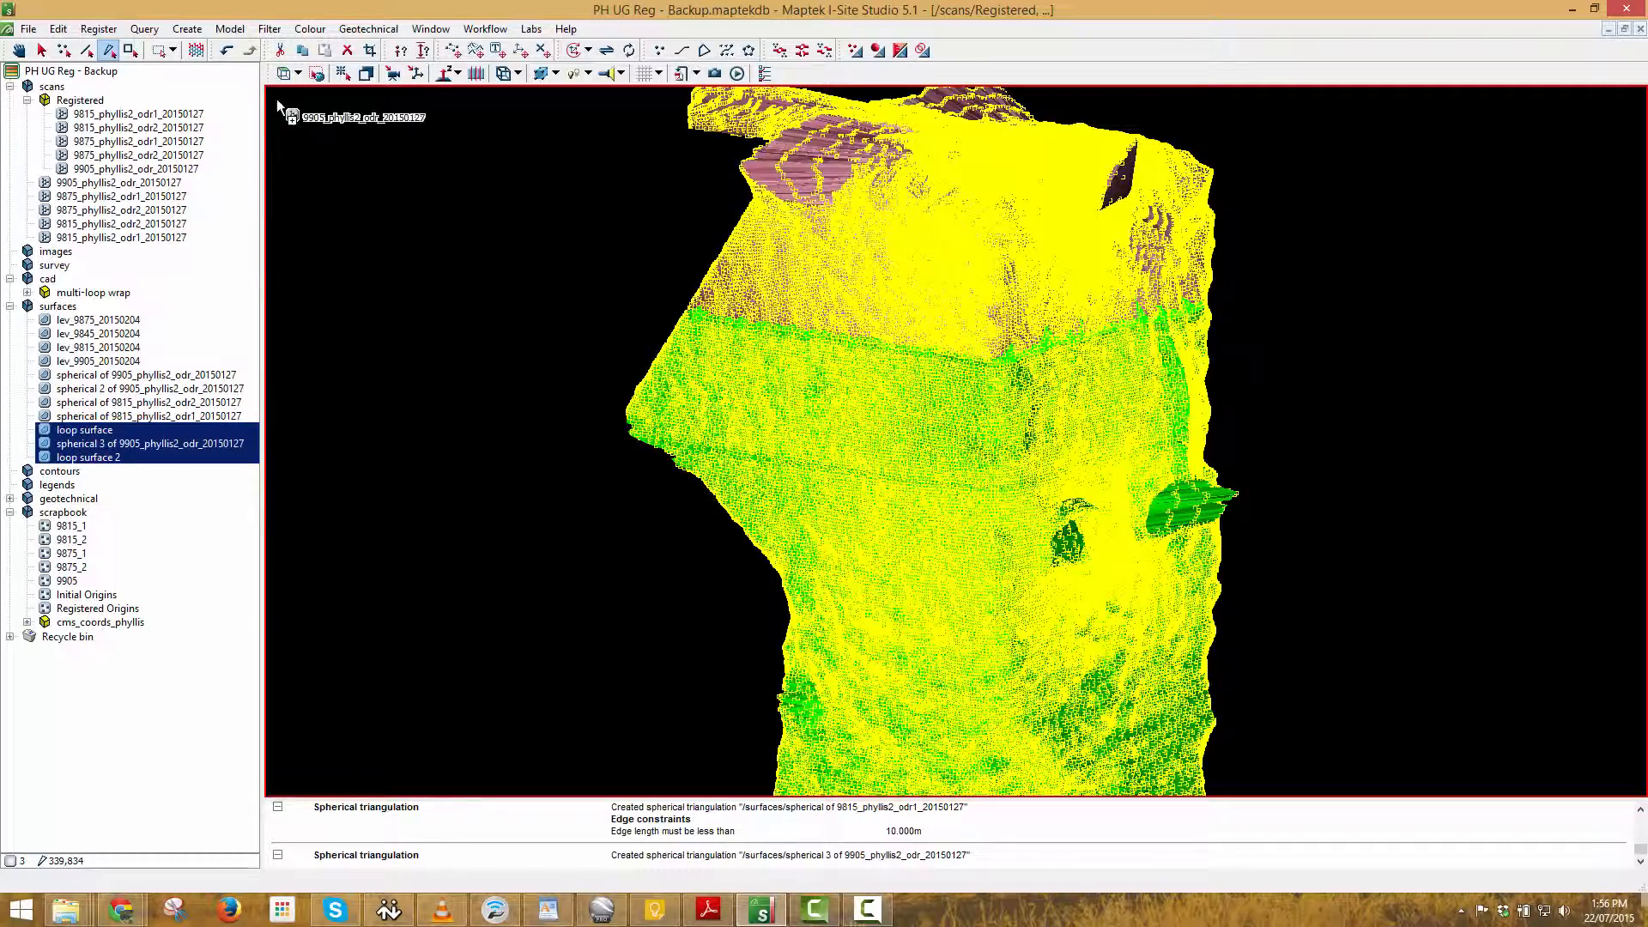
click(305, 51)
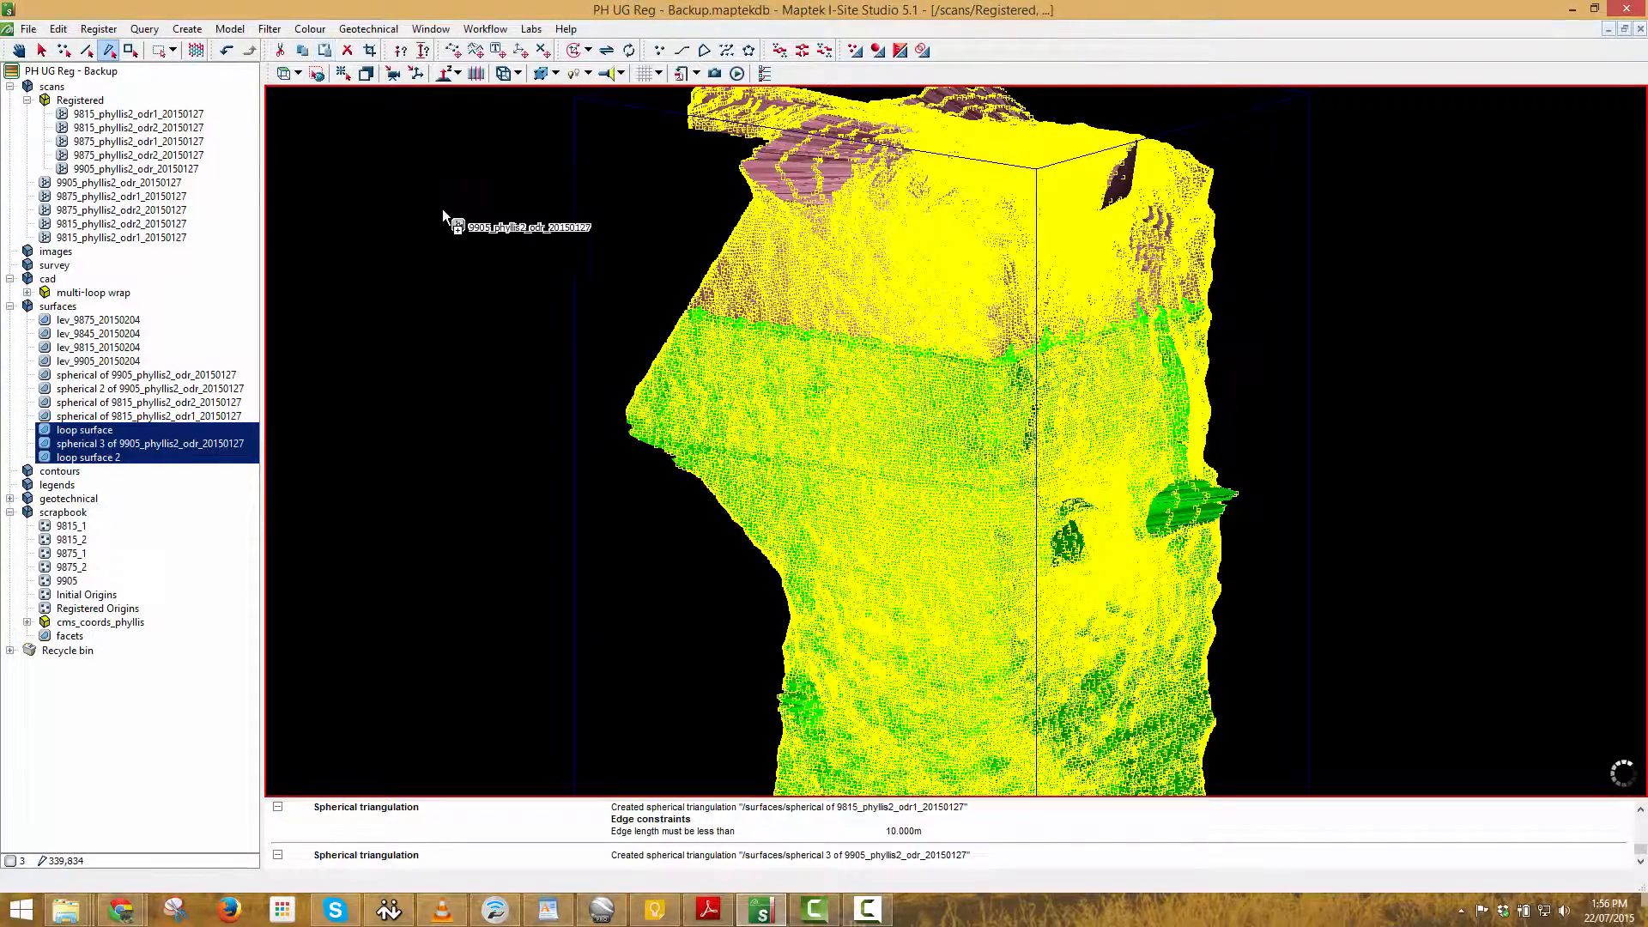
Hide the three source surfaces, move the facets object out of the scrapbook, and display it in the view.
right_click(398, 259)
click(453, 311)
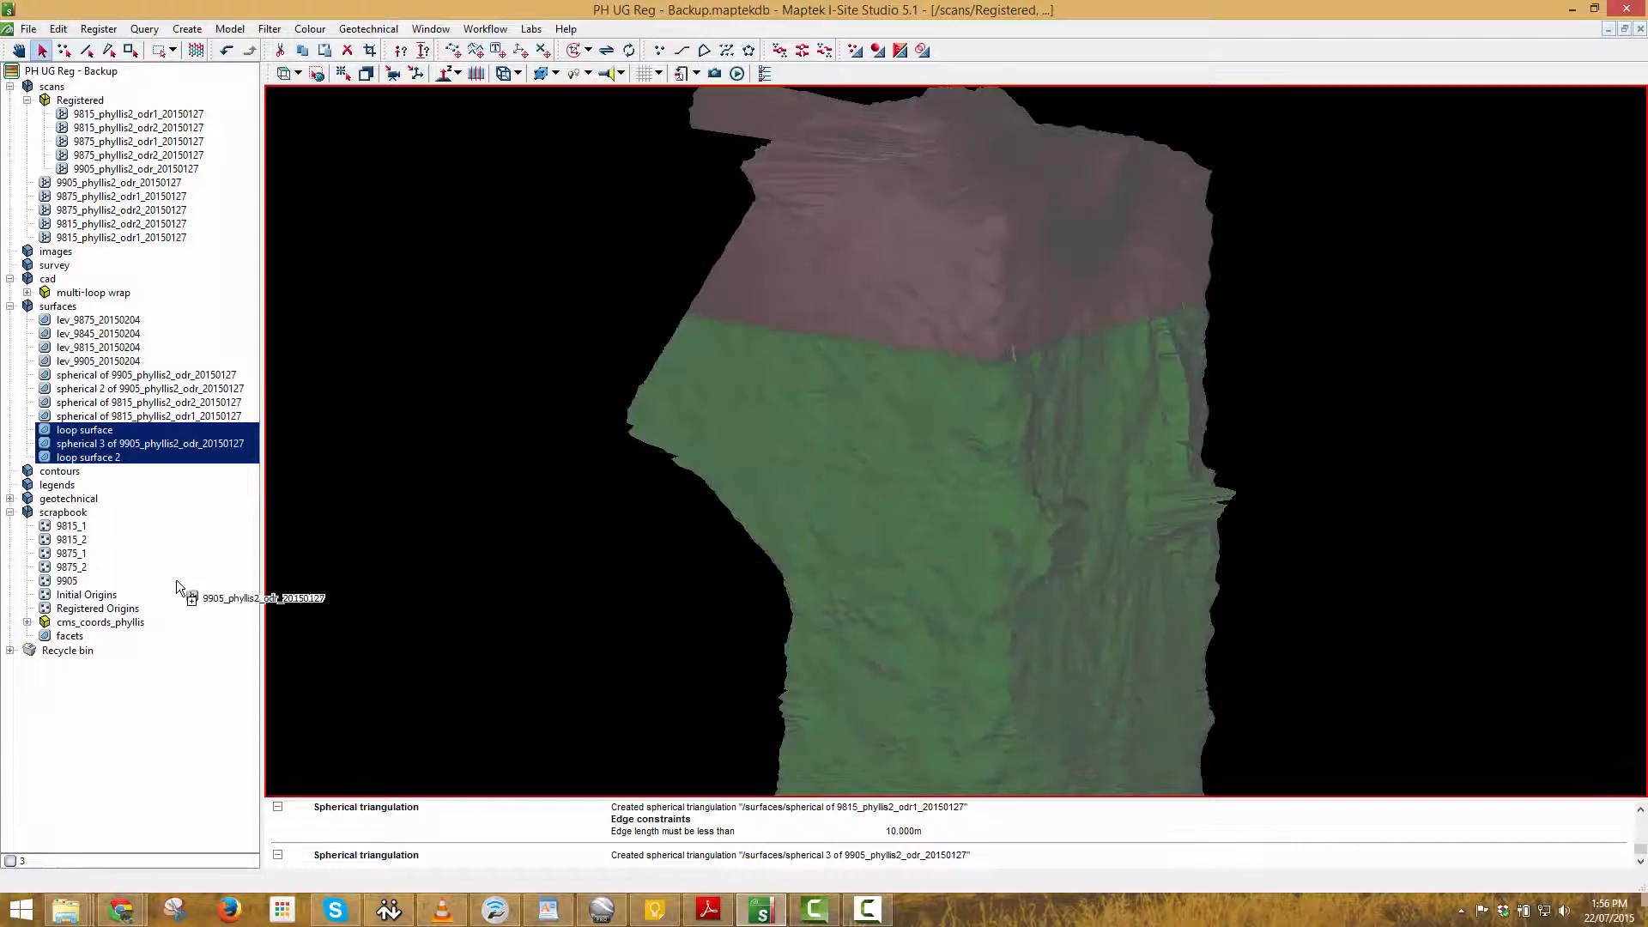
drag(73, 642, 429, 452)
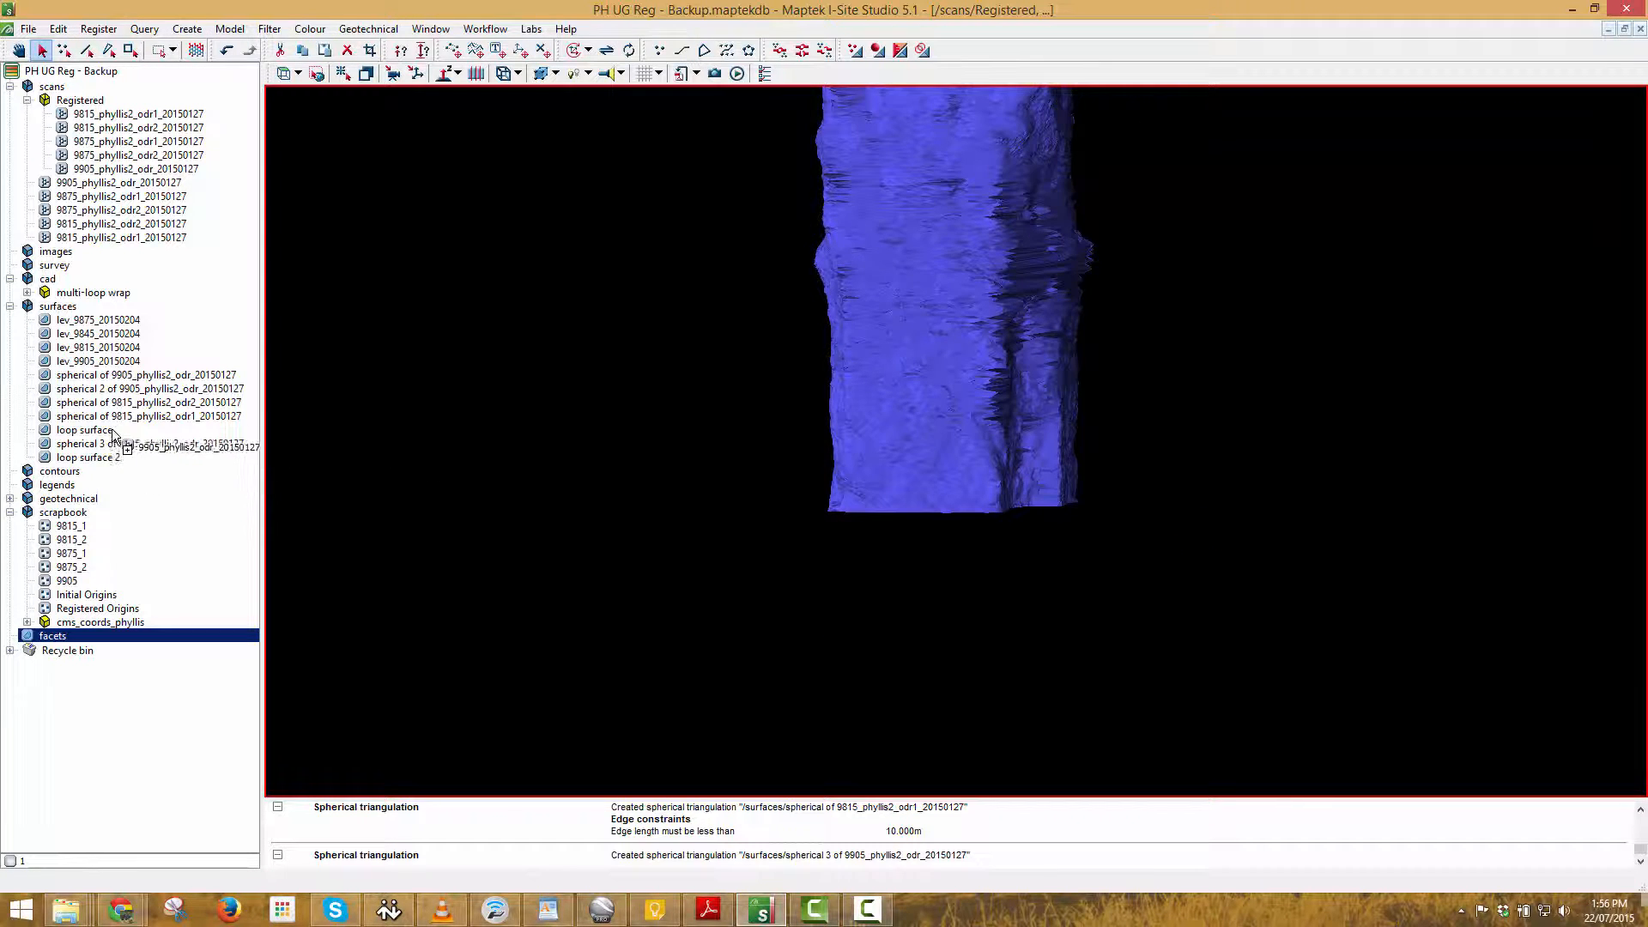
Display the spherical surfaces of the 9815 odr1 and odr2 scans and hide the combined facets surface.
mouse_move(153, 401)
mouse_down()
mouse_move(244, 397)
mouse_move(245, 416)
mouse_move(242, 388)
mouse_move(174, 410)
mouse_move(495, 407)
mouse_move(1094, 515)
mouse_move(889, 512)
mouse_move(1051, 539)
mouse_move(959, 450)
mouse_up()
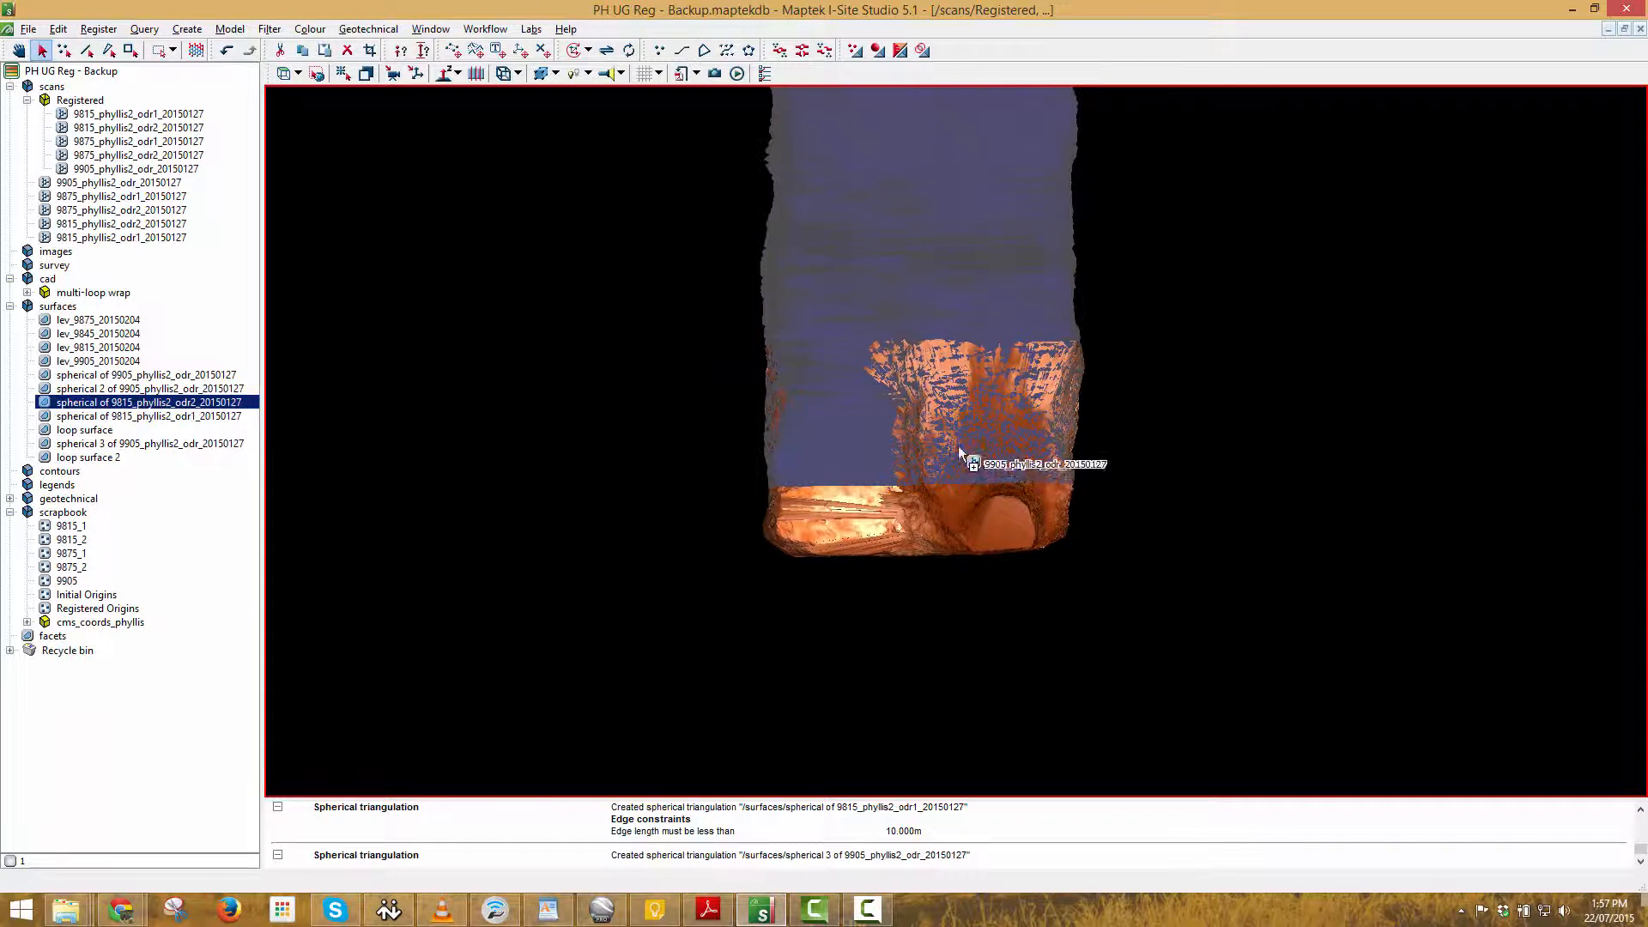
right_click(881, 277)
click(911, 326)
Select the upper points of the spherical 9815 odr2 surface, above its floor-level section, and delete them.
right_drag(1004, 397, 1052, 502)
right_drag(926, 465, 940, 401)
key(p)
drag(471, 112, 1088, 476)
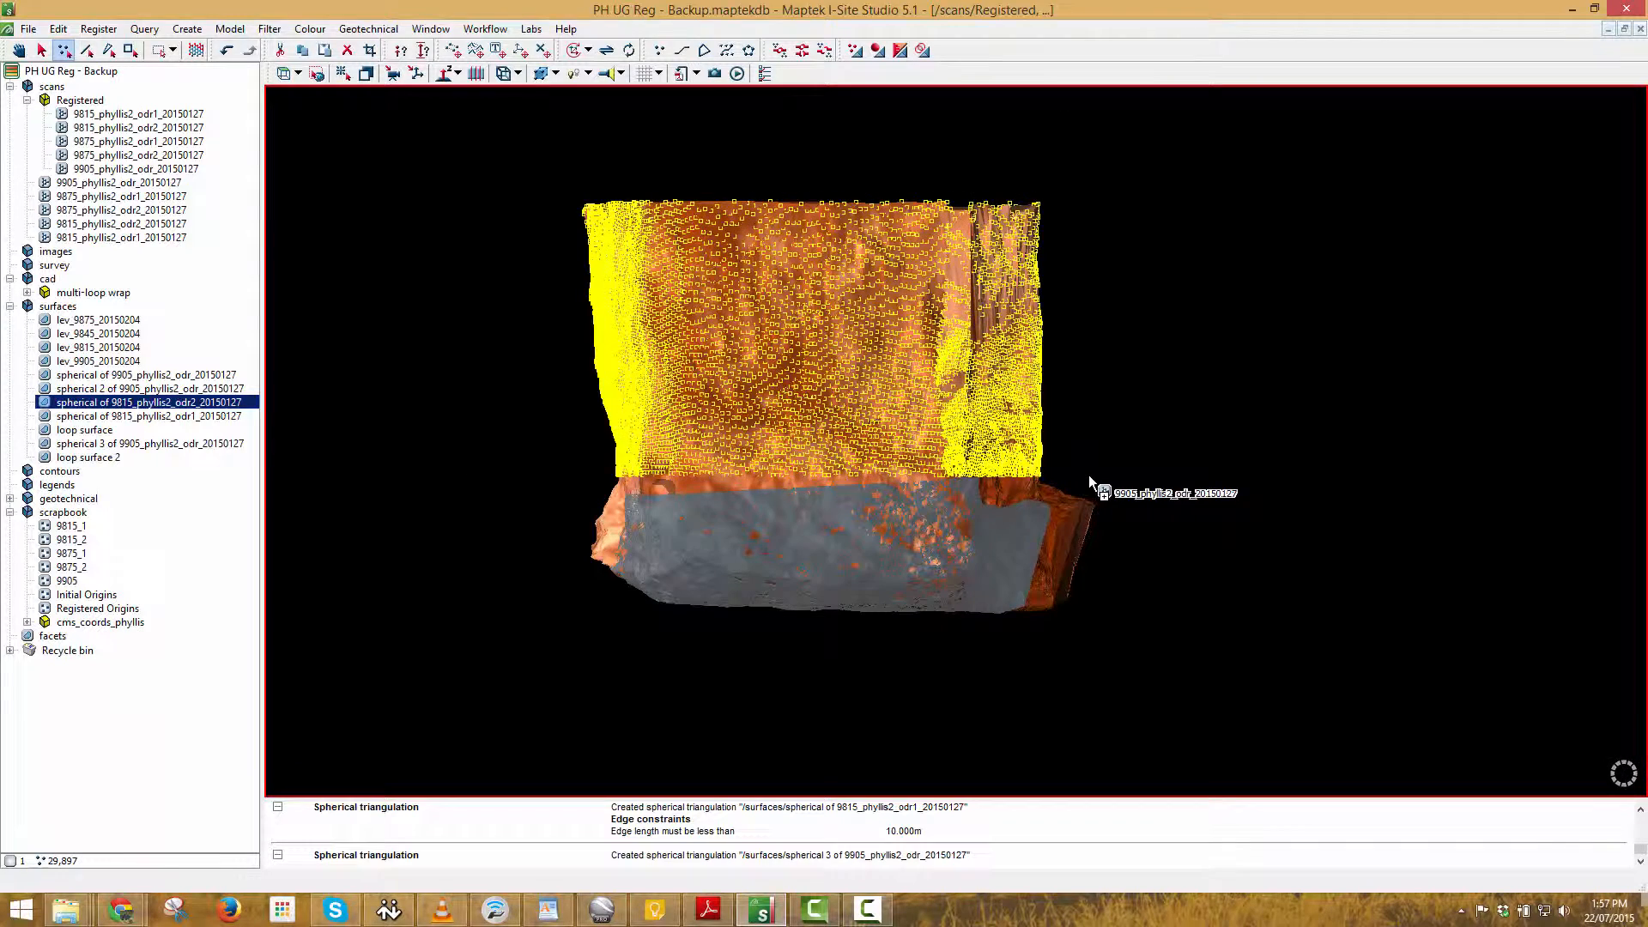
key(Delete)
Crop the spherical 9815 odr1 surface to the points of the drive protruding beyond the odr2 surface.
right_drag(1181, 471, 901, 764)
double_click(1004, 537)
right_drag(1006, 540, 1023, 582)
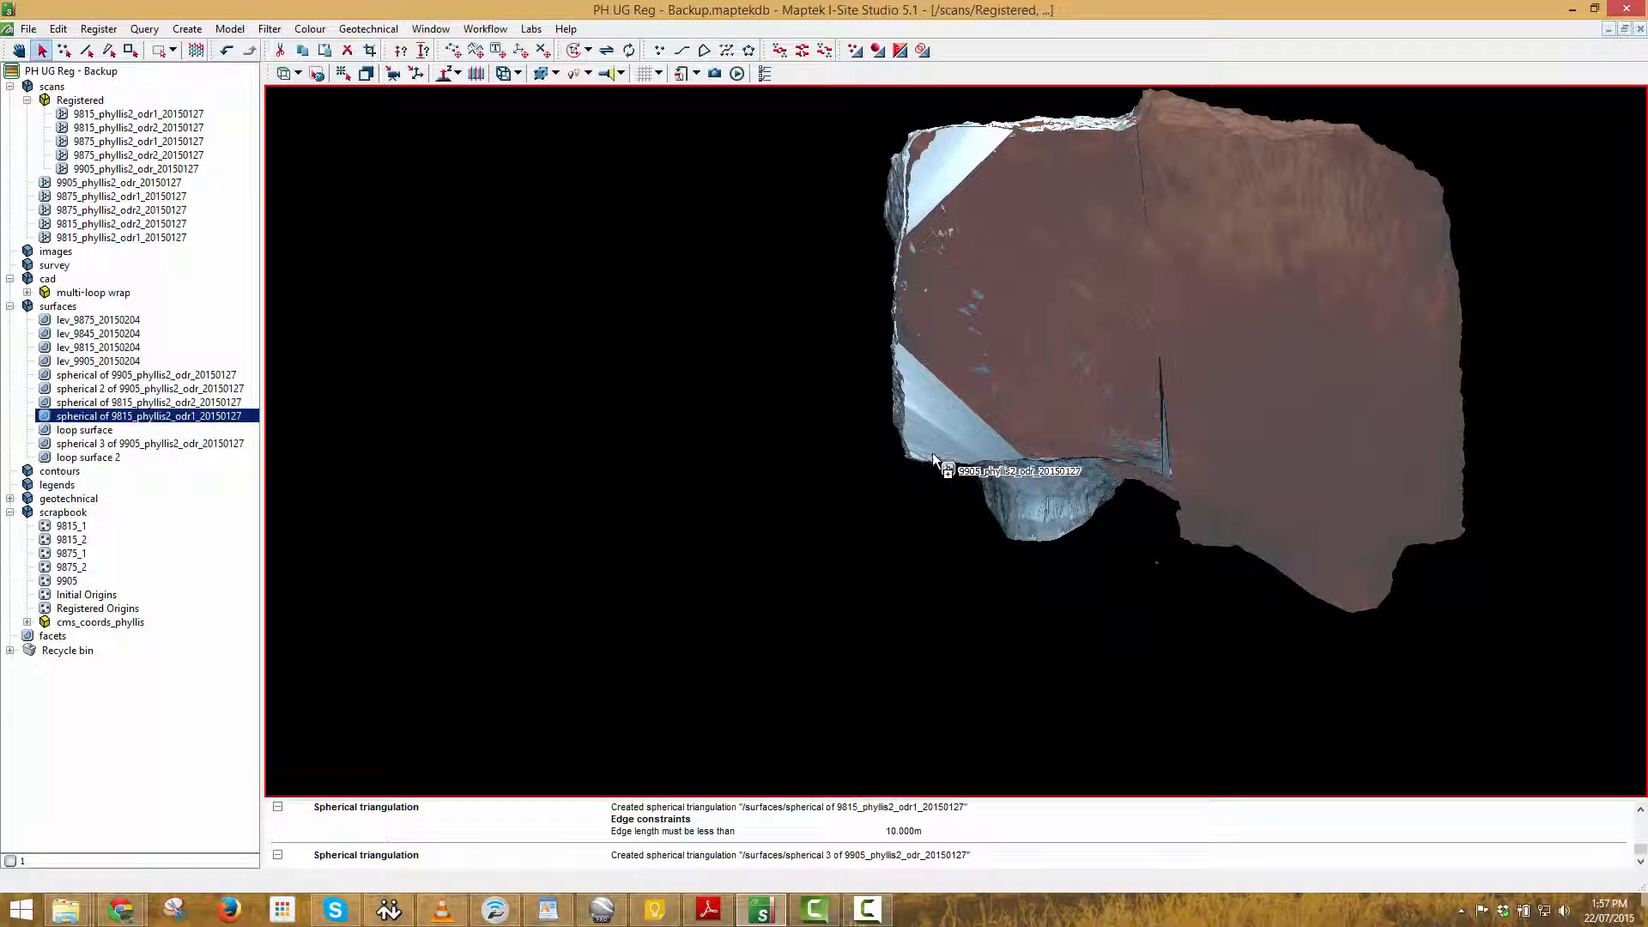
key(p)
drag(1103, 563, 1104, 564)
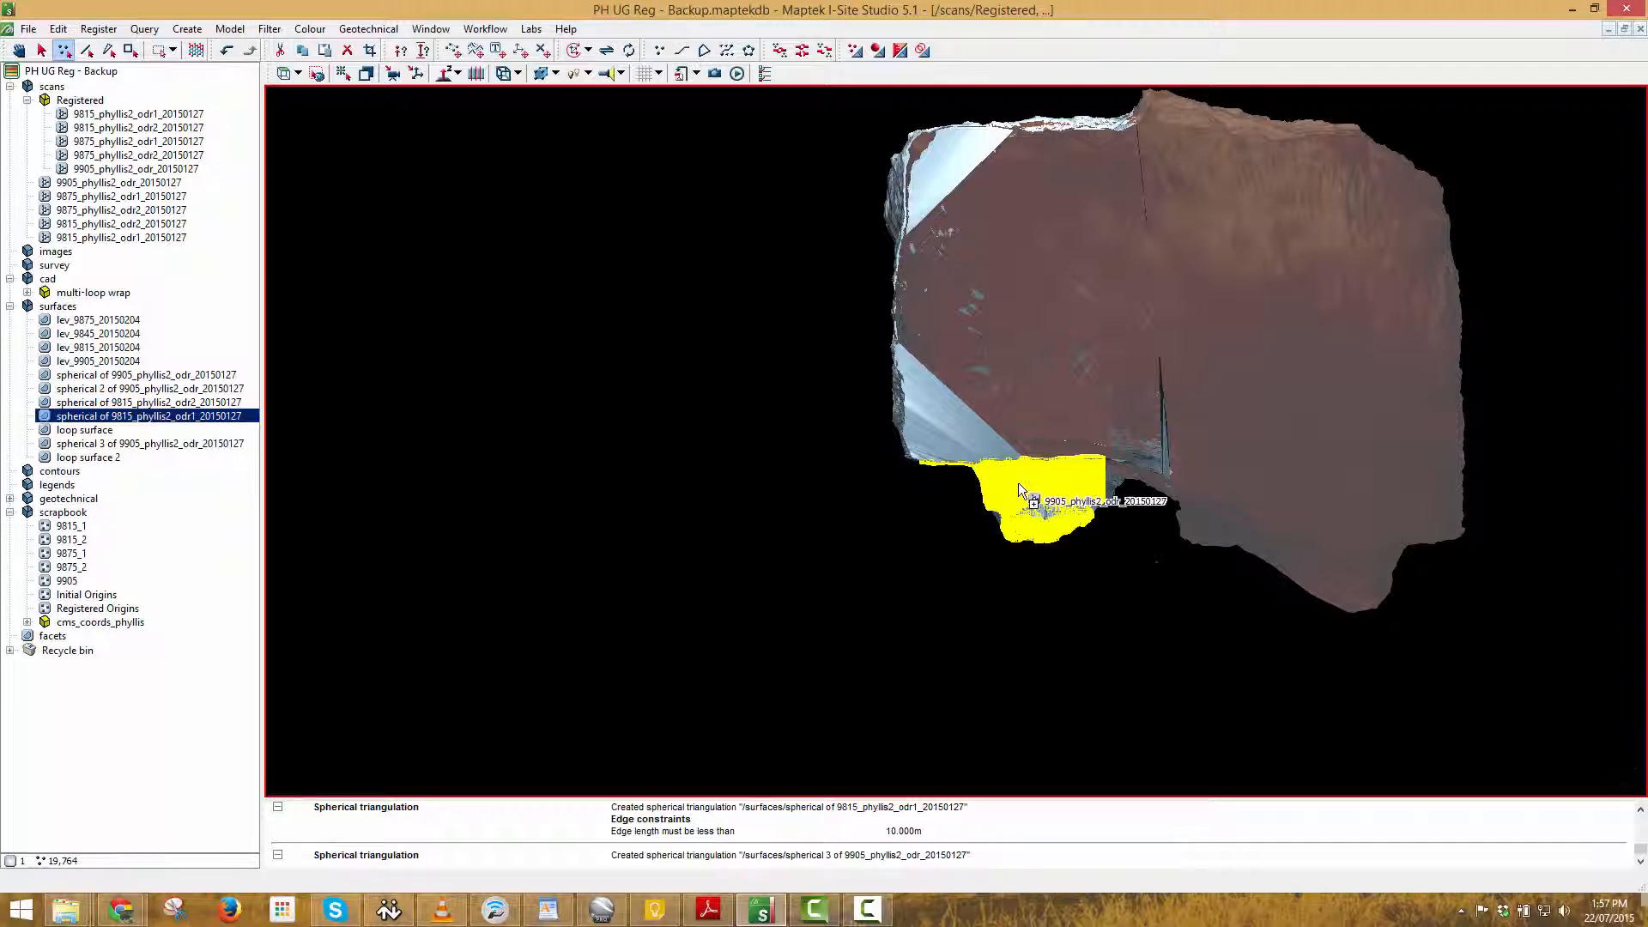
drag(911, 438, 1151, 564)
drag(632, 161, 384, 58)
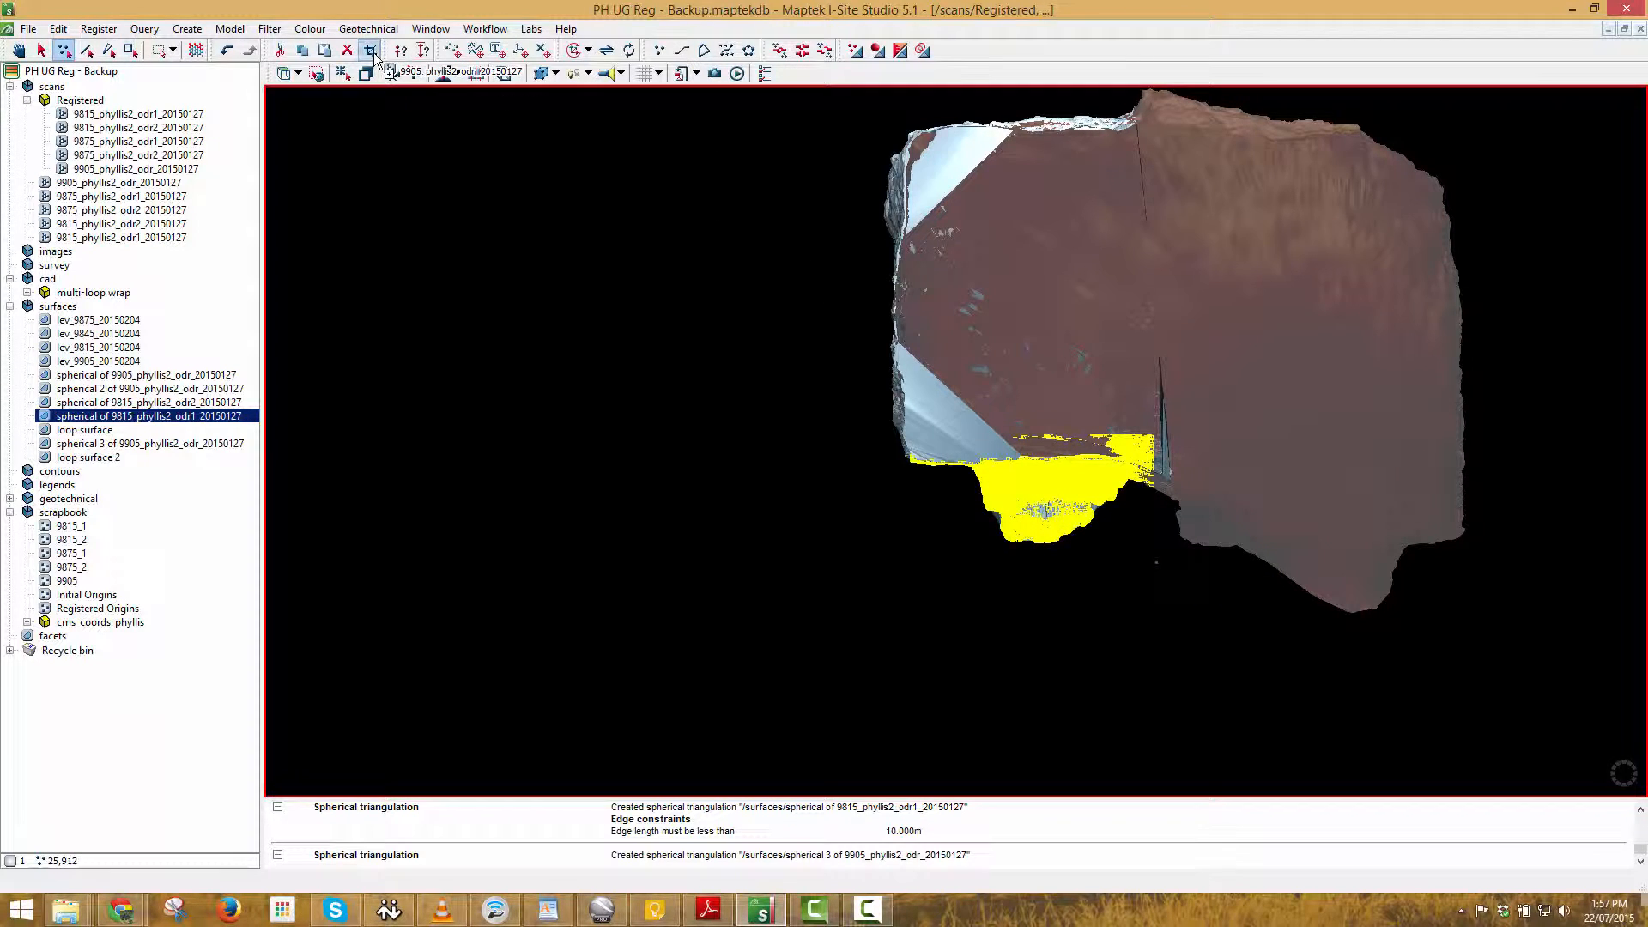
click(374, 55)
click(965, 581)
Select the edges of the spherical 9815 odr2 surface that overlap the cropped odr1 surface and delete them.
right_drag(966, 580, 955, 308)
key(F9)
click(1016, 577)
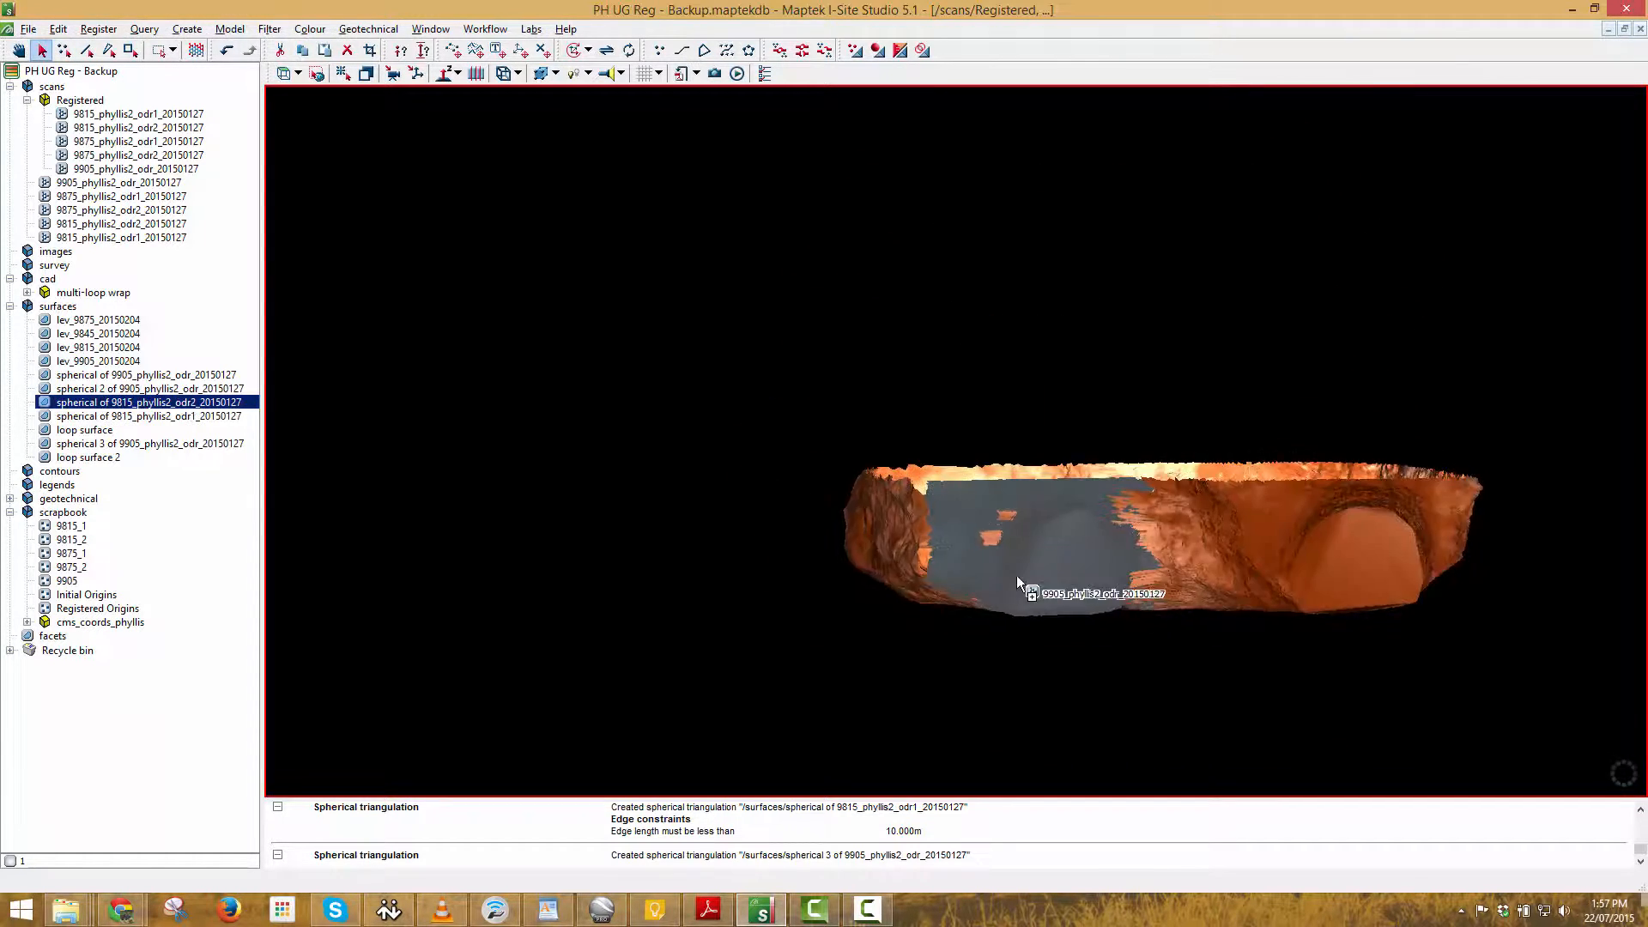
right_drag(1016, 575, 515, 429)
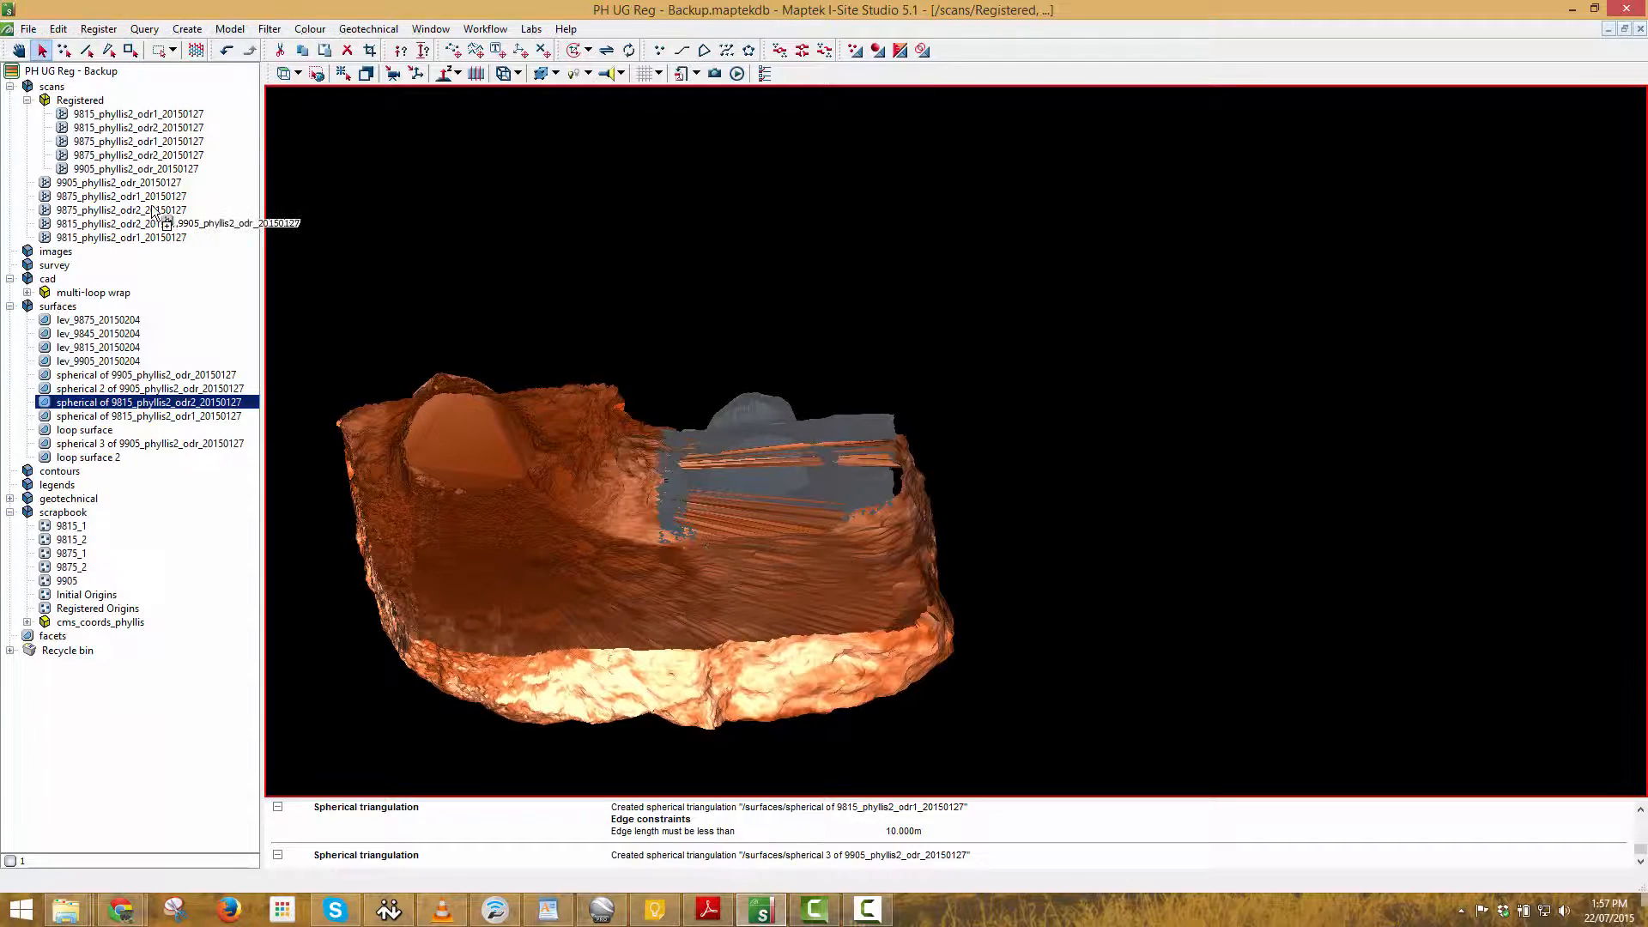
click(85, 55)
right_drag(744, 360, 707, 417)
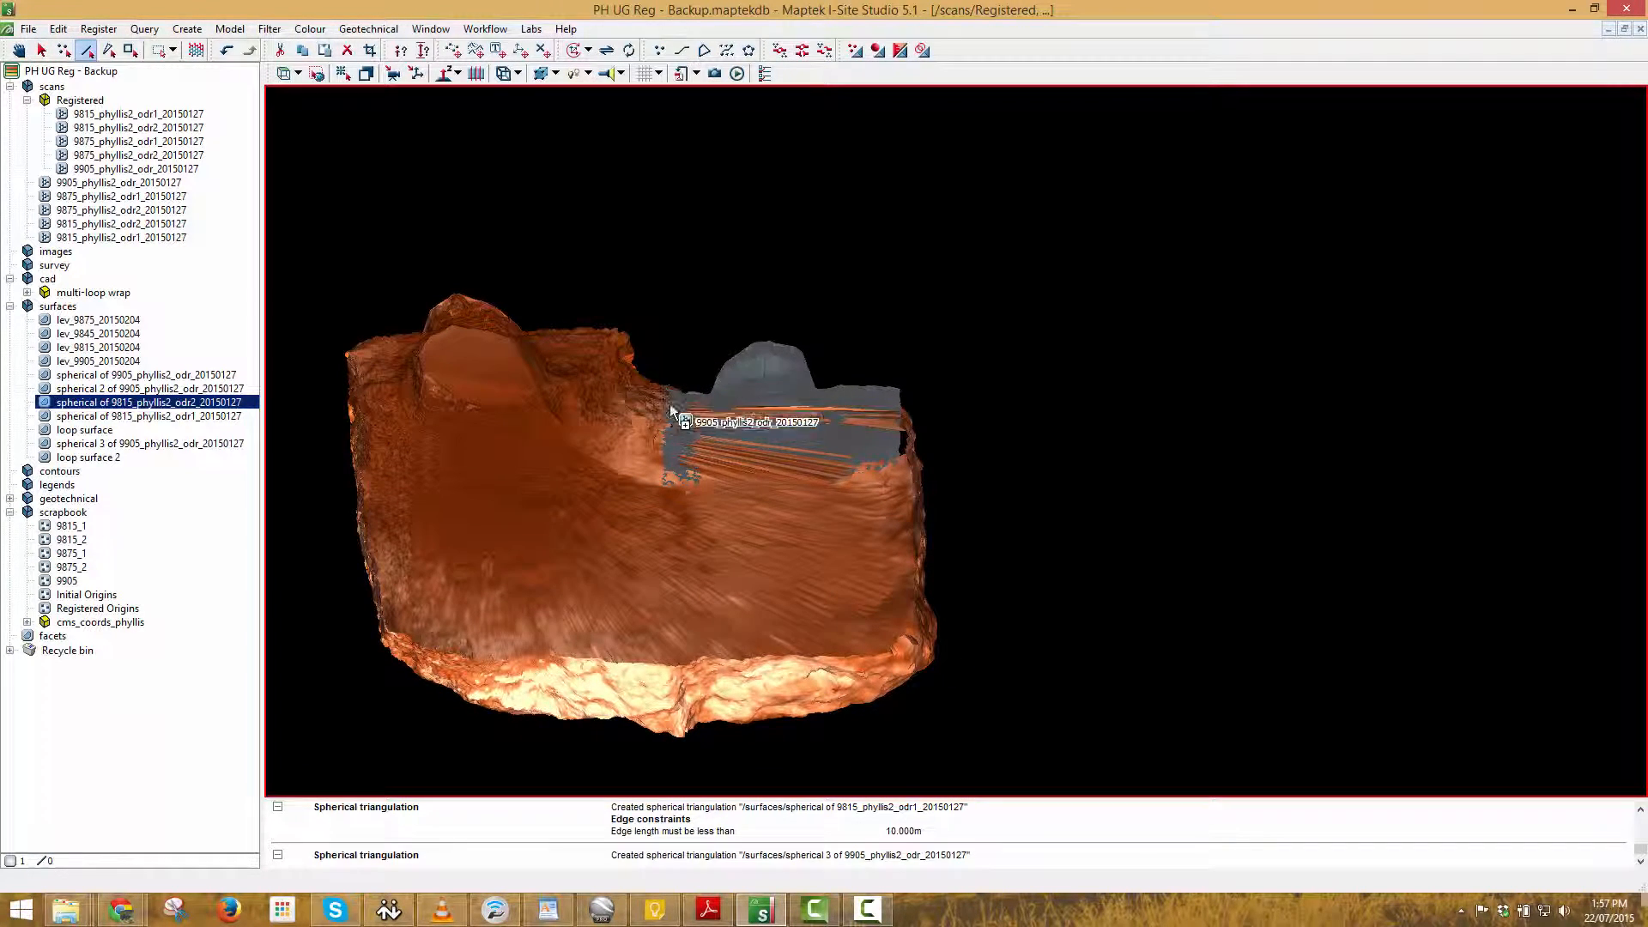
drag(669, 403, 683, 477)
mouse_move(875, 478)
mouse_down()
mouse_move(935, 480)
mouse_move(903, 486)
mouse_up()
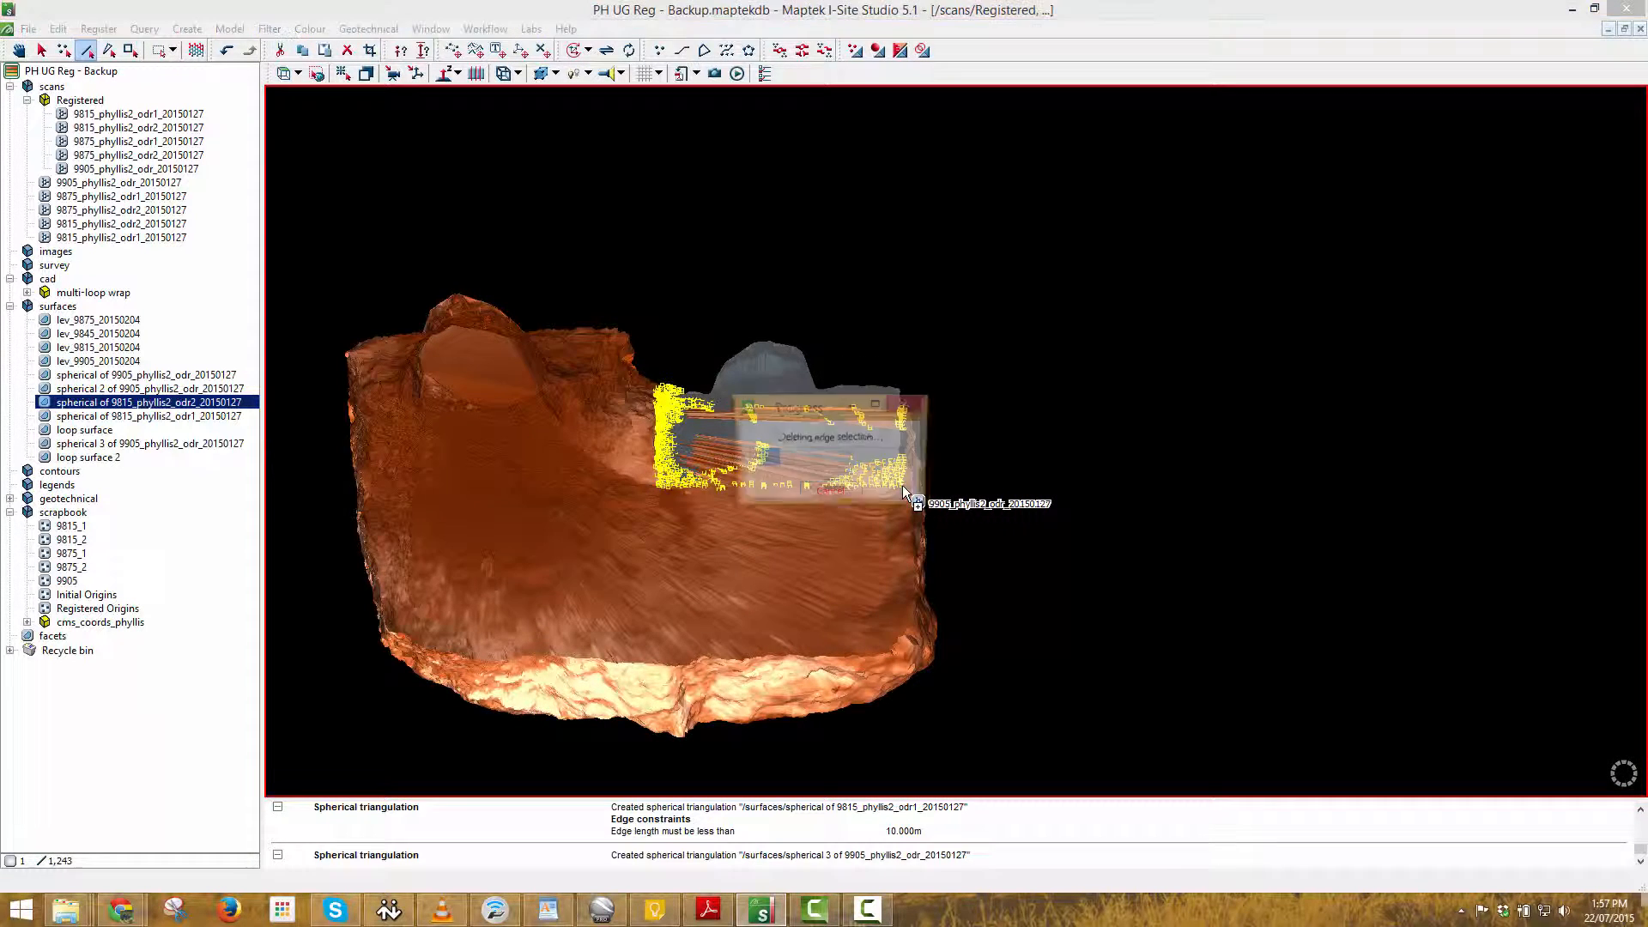
key(Delete)
Delete the remaining odr2 points touching the odr1 surface at the lower corner of the opening.
click(979, 455)
right_drag(845, 515, 831, 592)
scroll(682, 468, up, 5)
scroll(685, 471, up, 3)
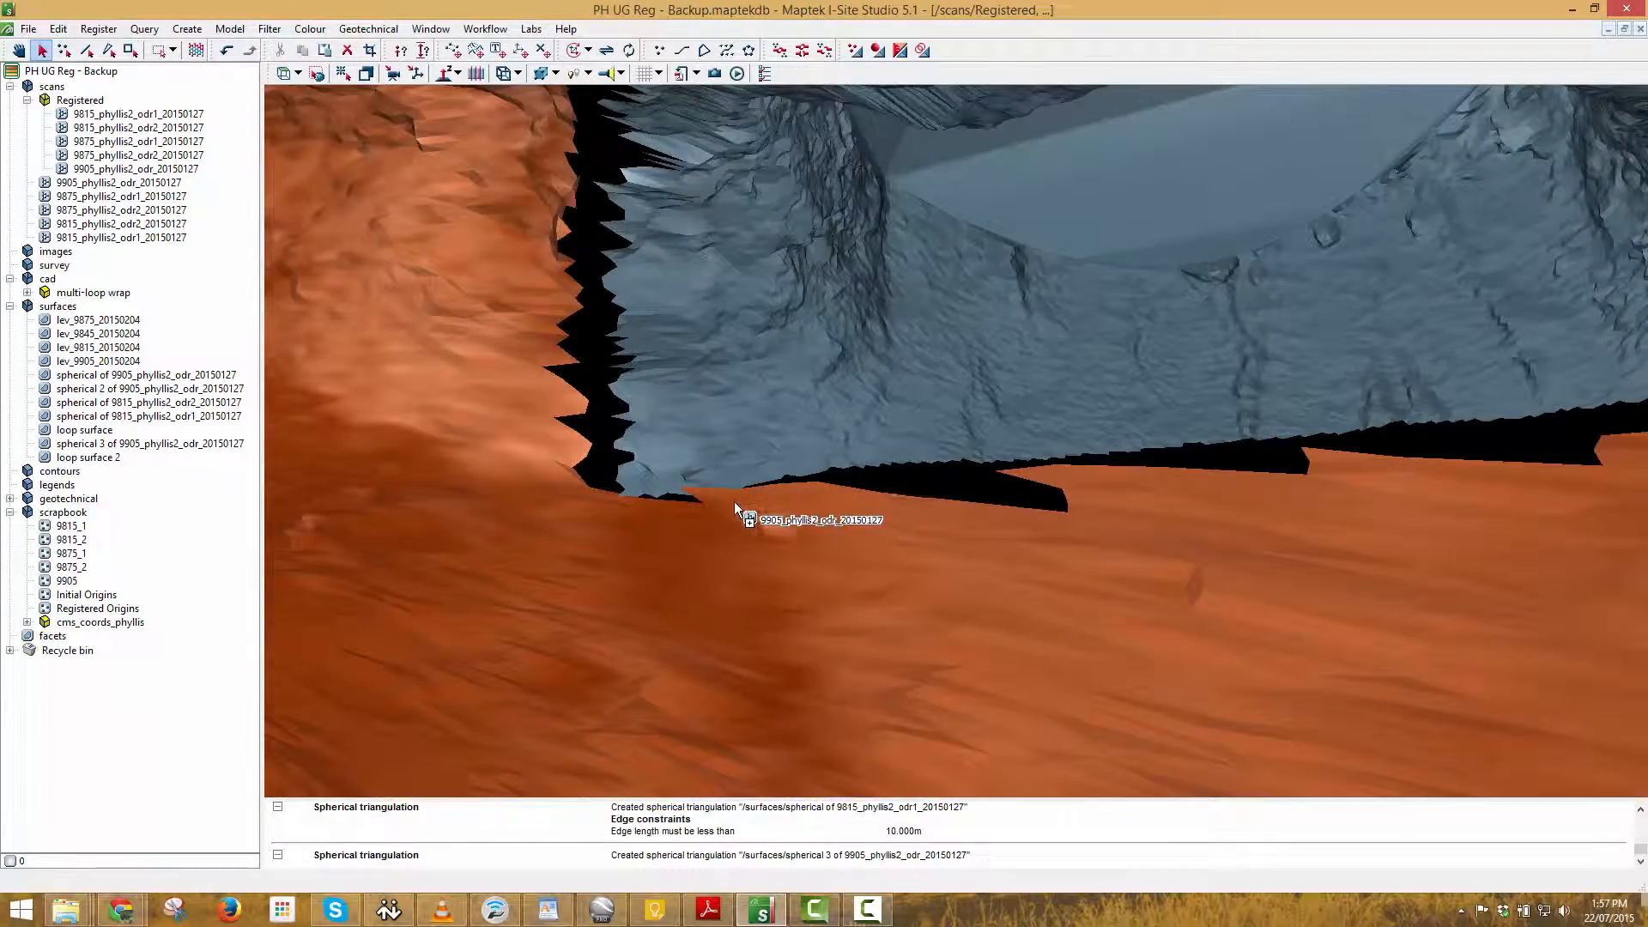
key(p)
right_drag(775, 532, 786, 577)
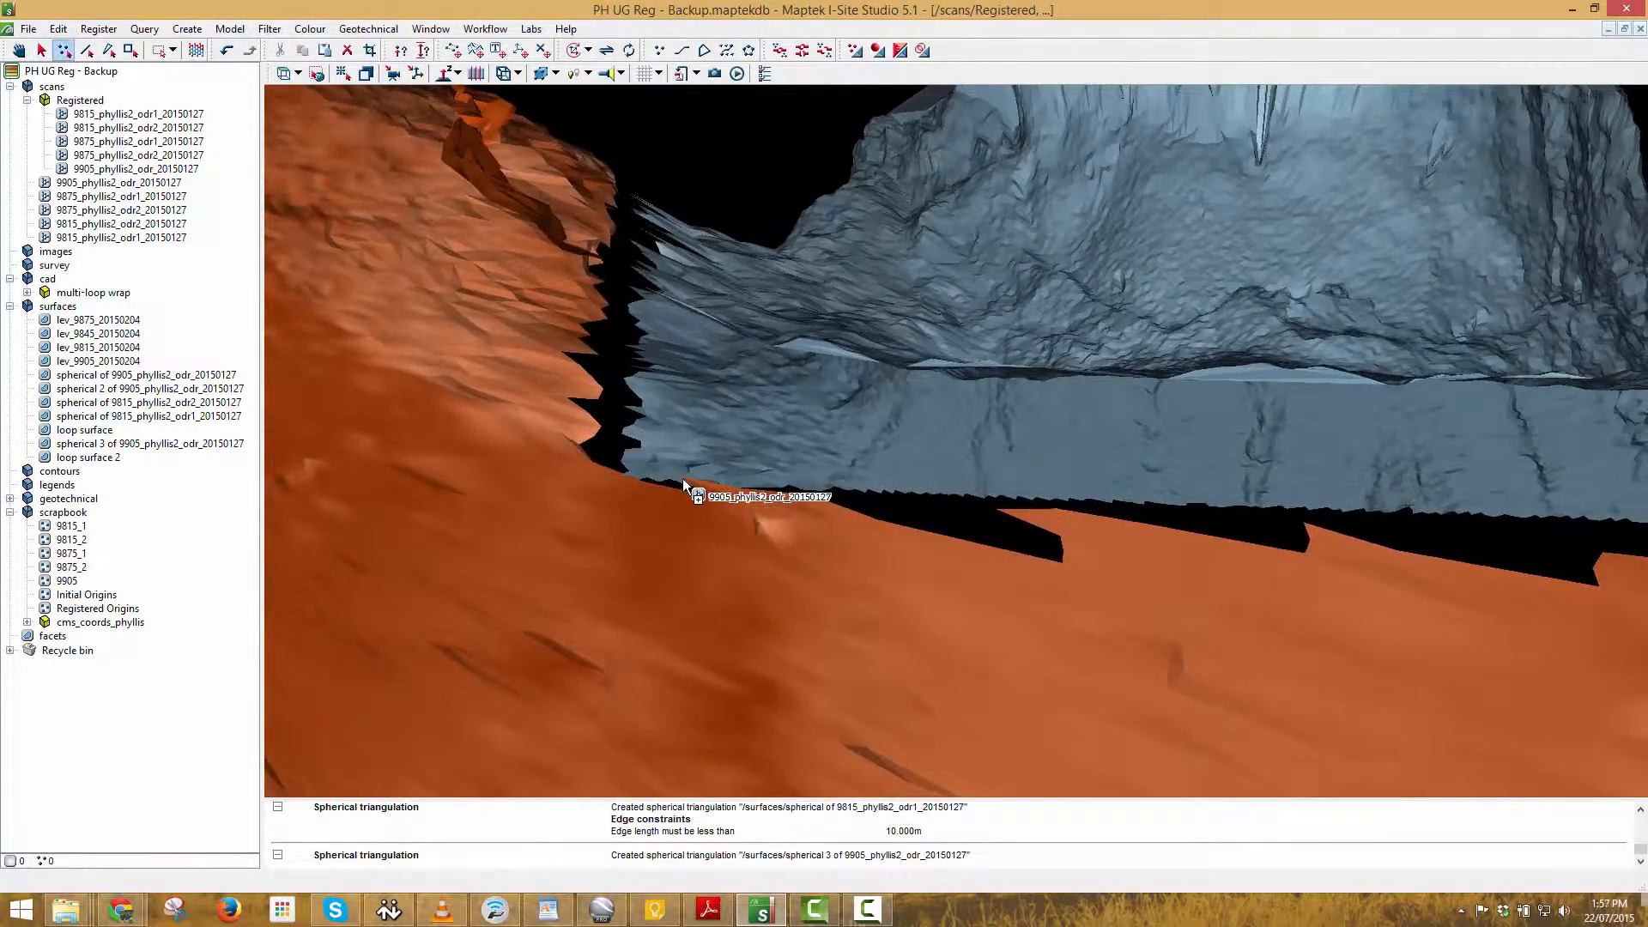
click(687, 532)
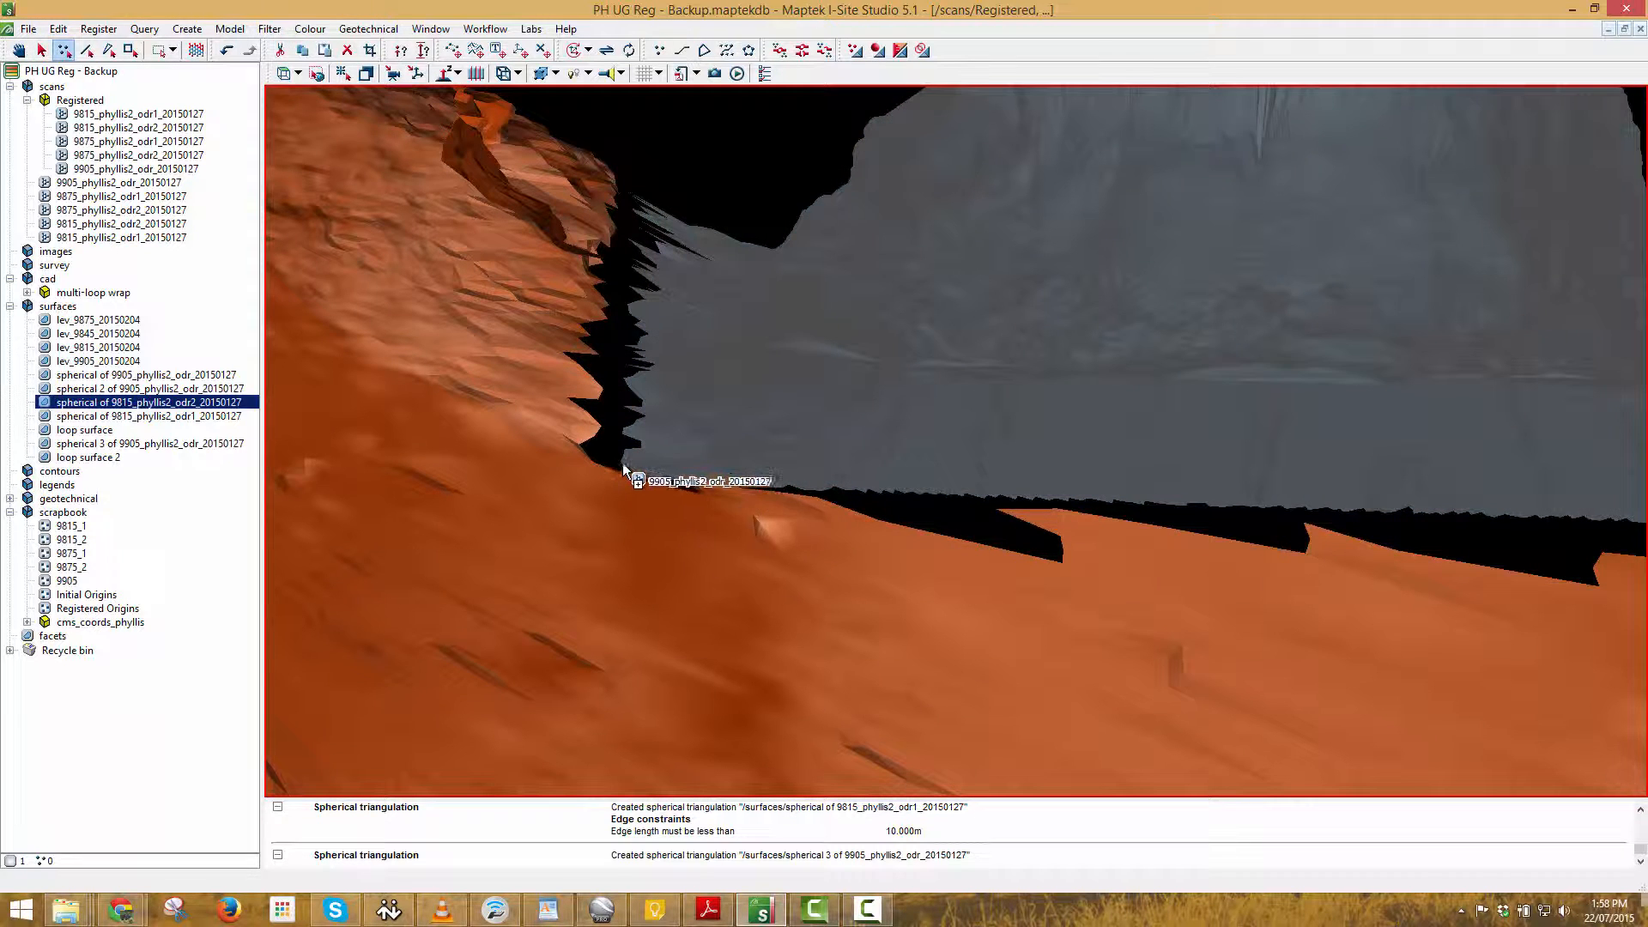
drag(621, 462, 718, 502)
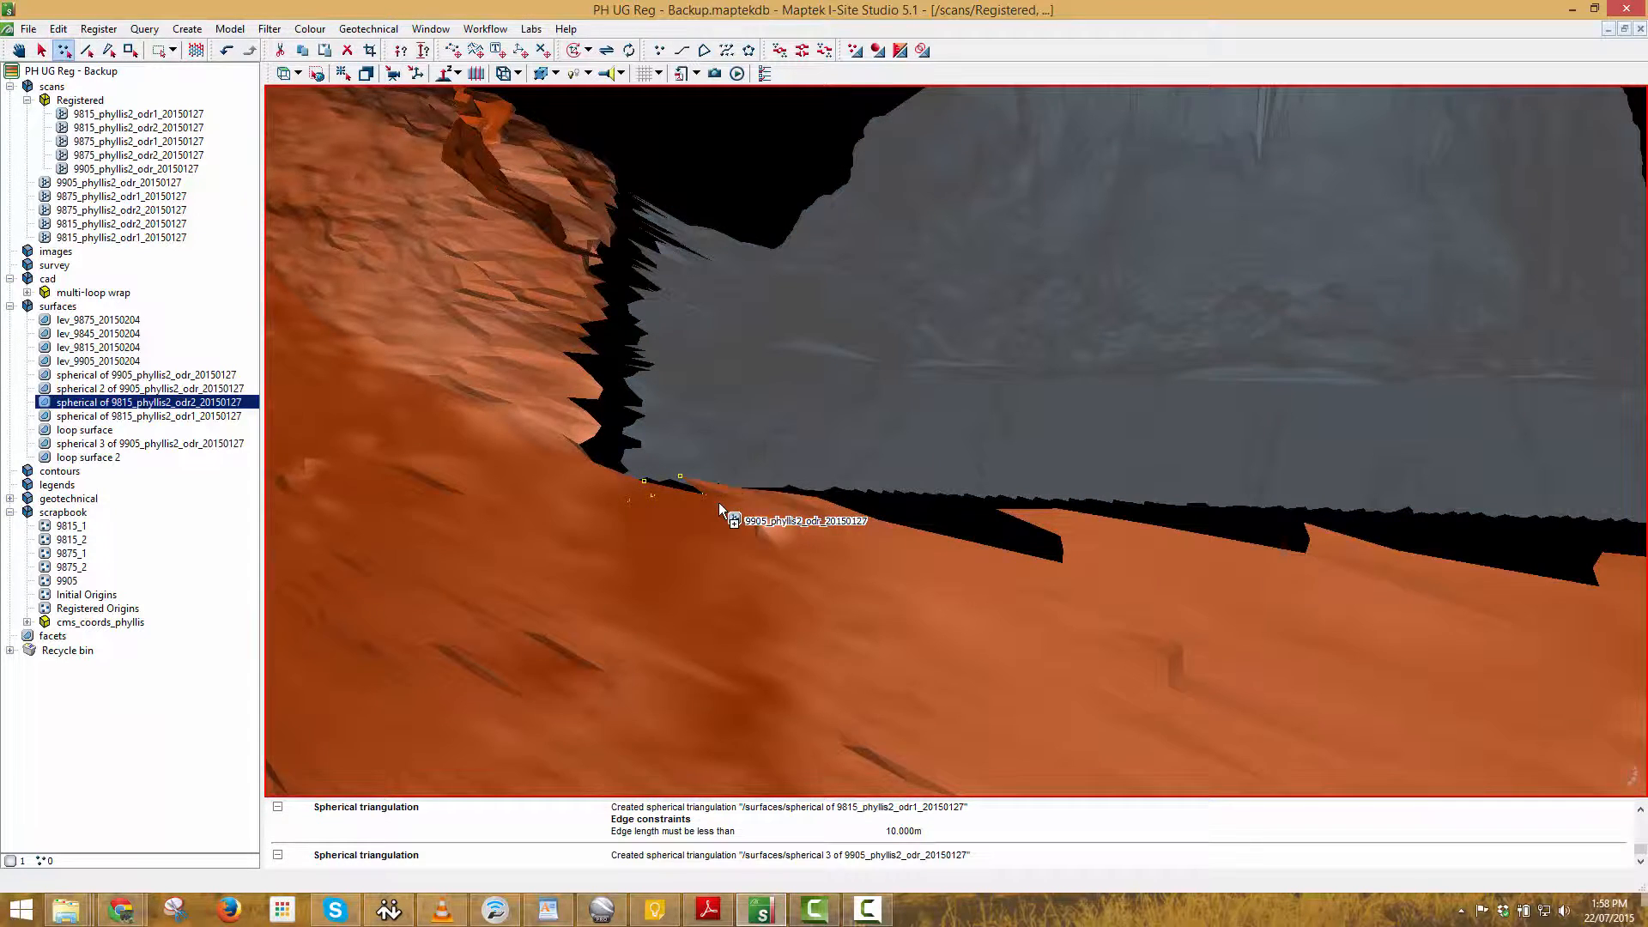
key(Delete)
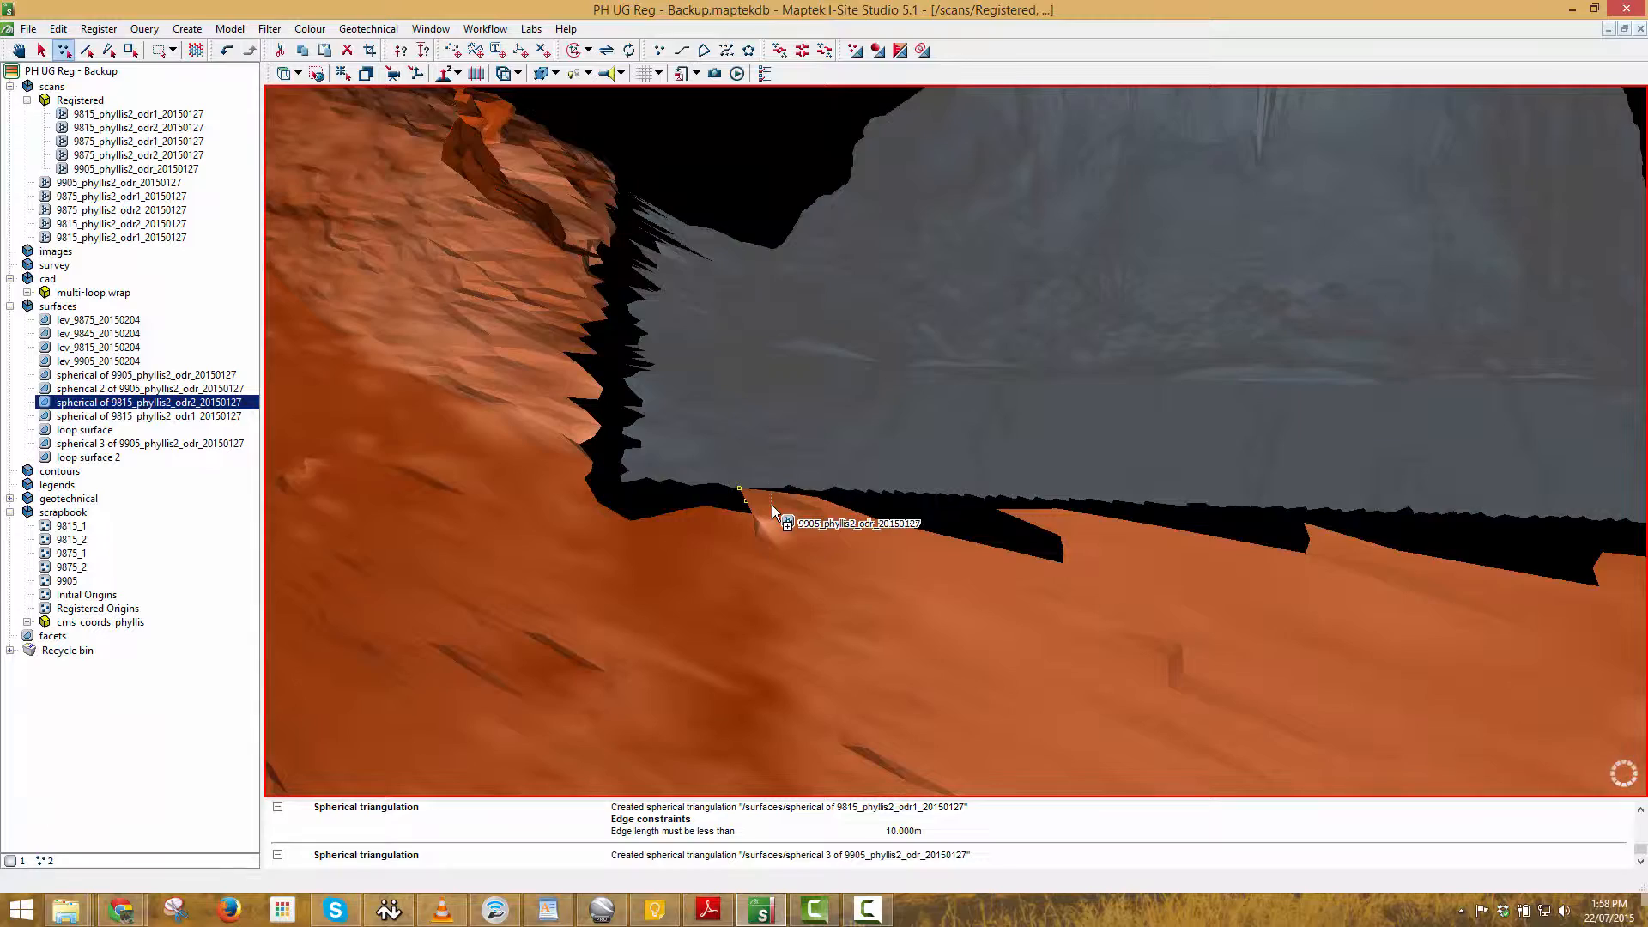
key(Delete)
middle_drag(940, 575, 1004, 232)
key(Escape)
Display the combined facets surface above the 9815 surfaces and trim its lower edge where it meets them.
middle_drag(1124, 283, 568, 435)
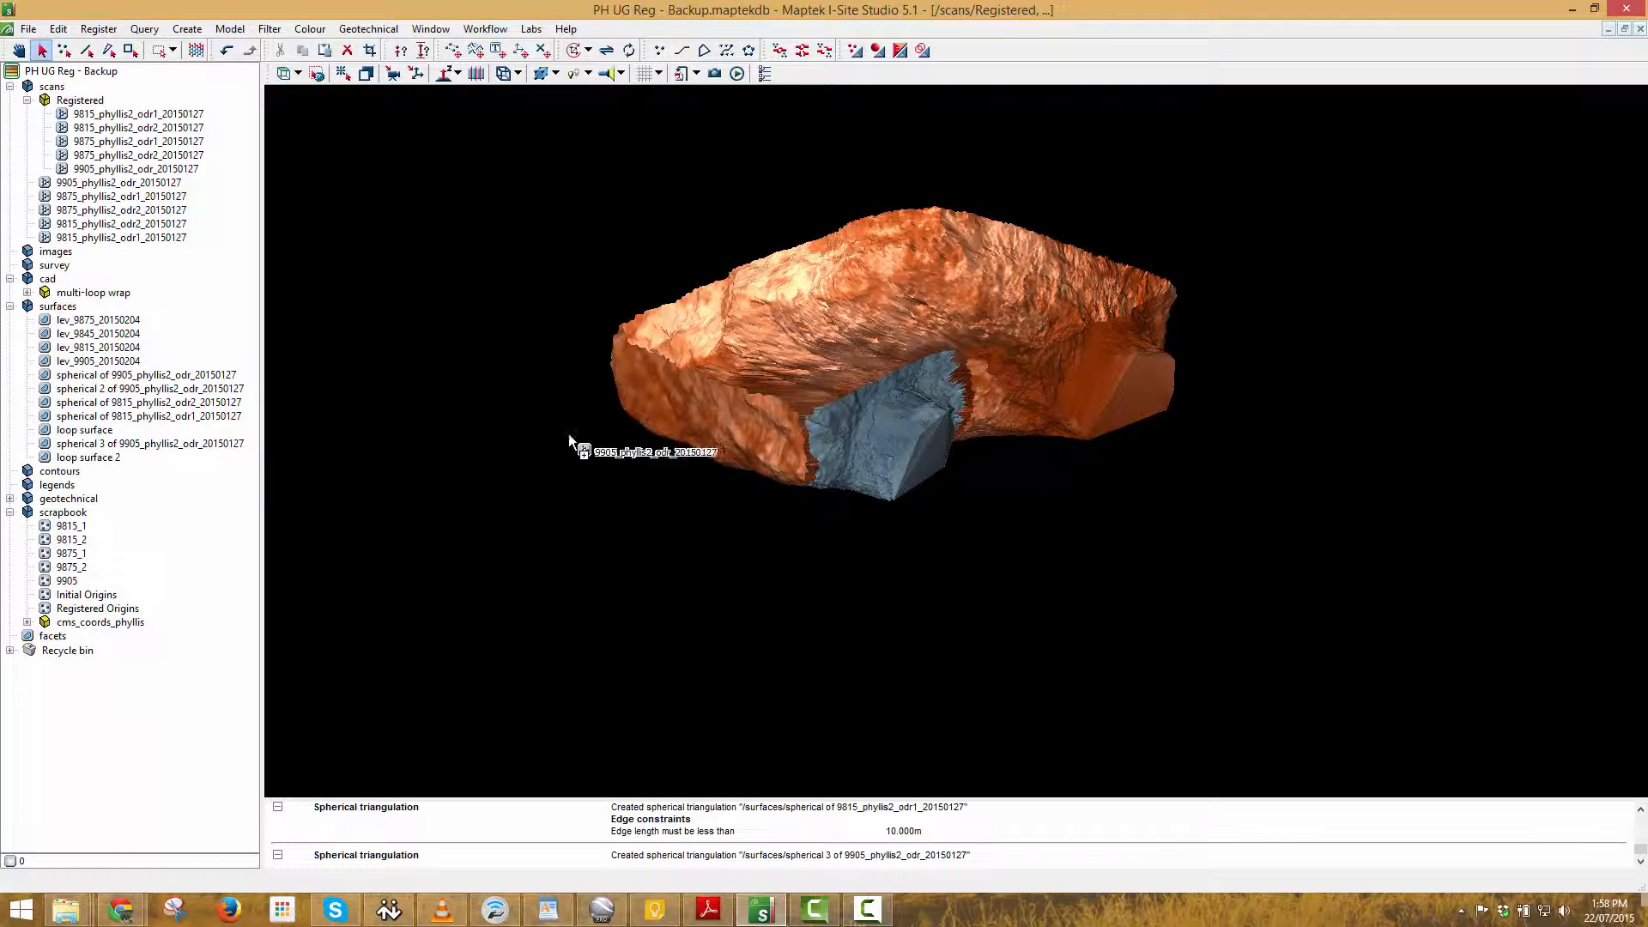
drag(102, 435, 1235, 309)
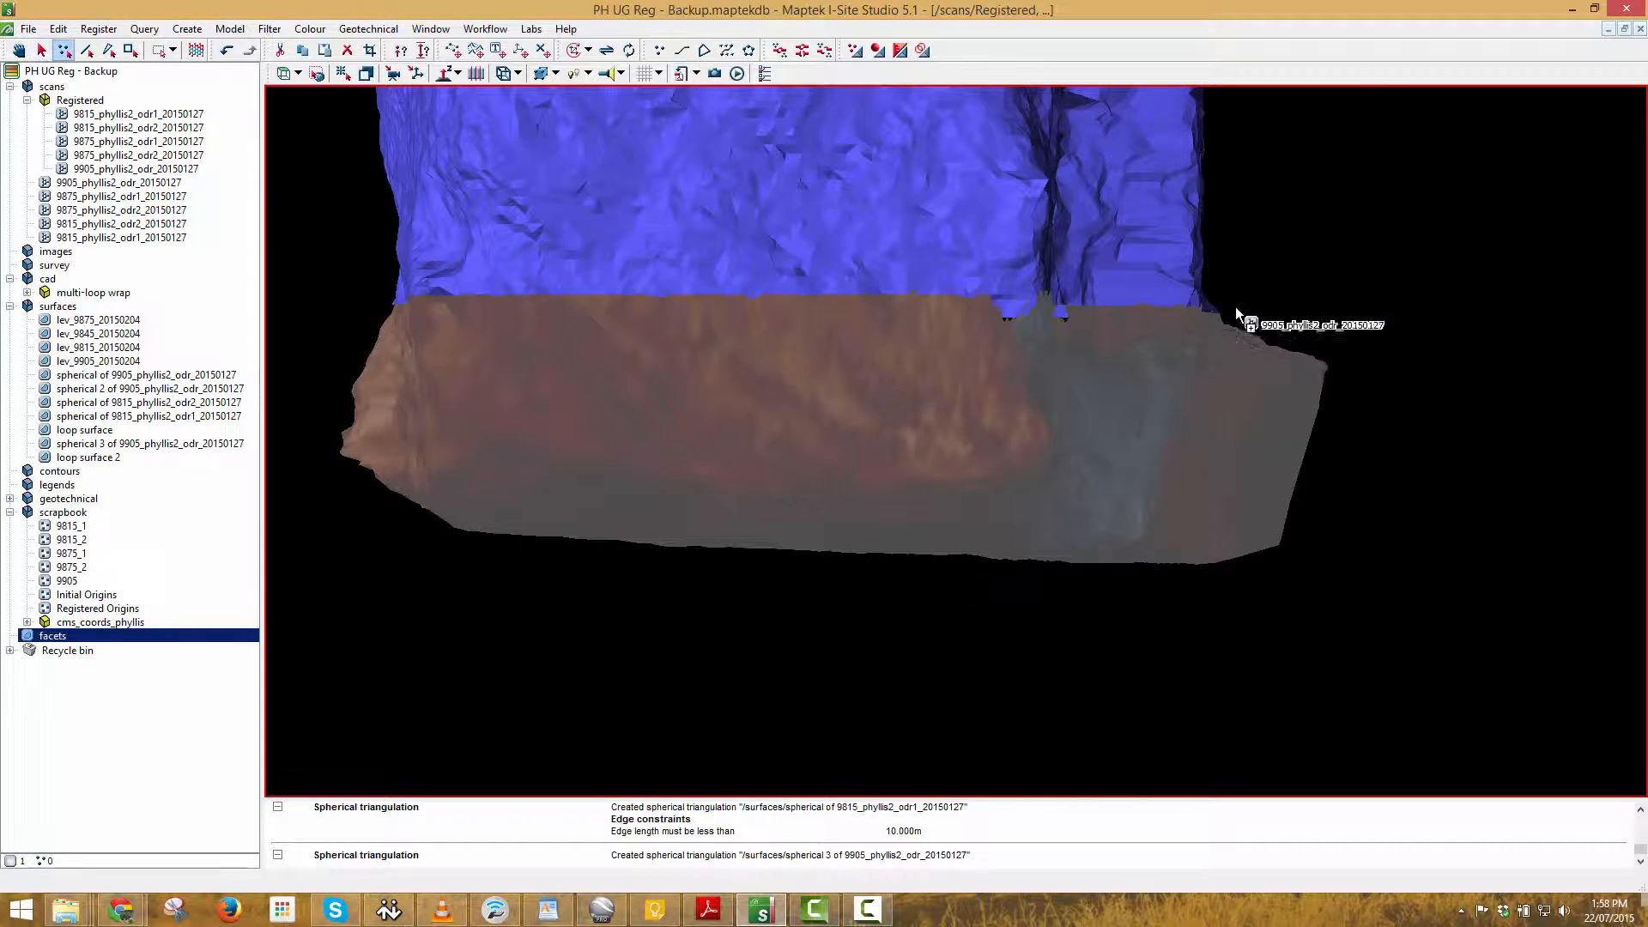
mouse_move(1351, 389)
mouse_down()
mouse_move(384, 336)
mouse_move(345, 295)
mouse_move(904, 393)
mouse_move(1174, 333)
mouse_move(1156, 354)
mouse_move(1146, 341)
mouse_move(1198, 403)
mouse_move(1054, 261)
mouse_move(1406, 473)
mouse_up()
drag(711, 403, 686, 300)
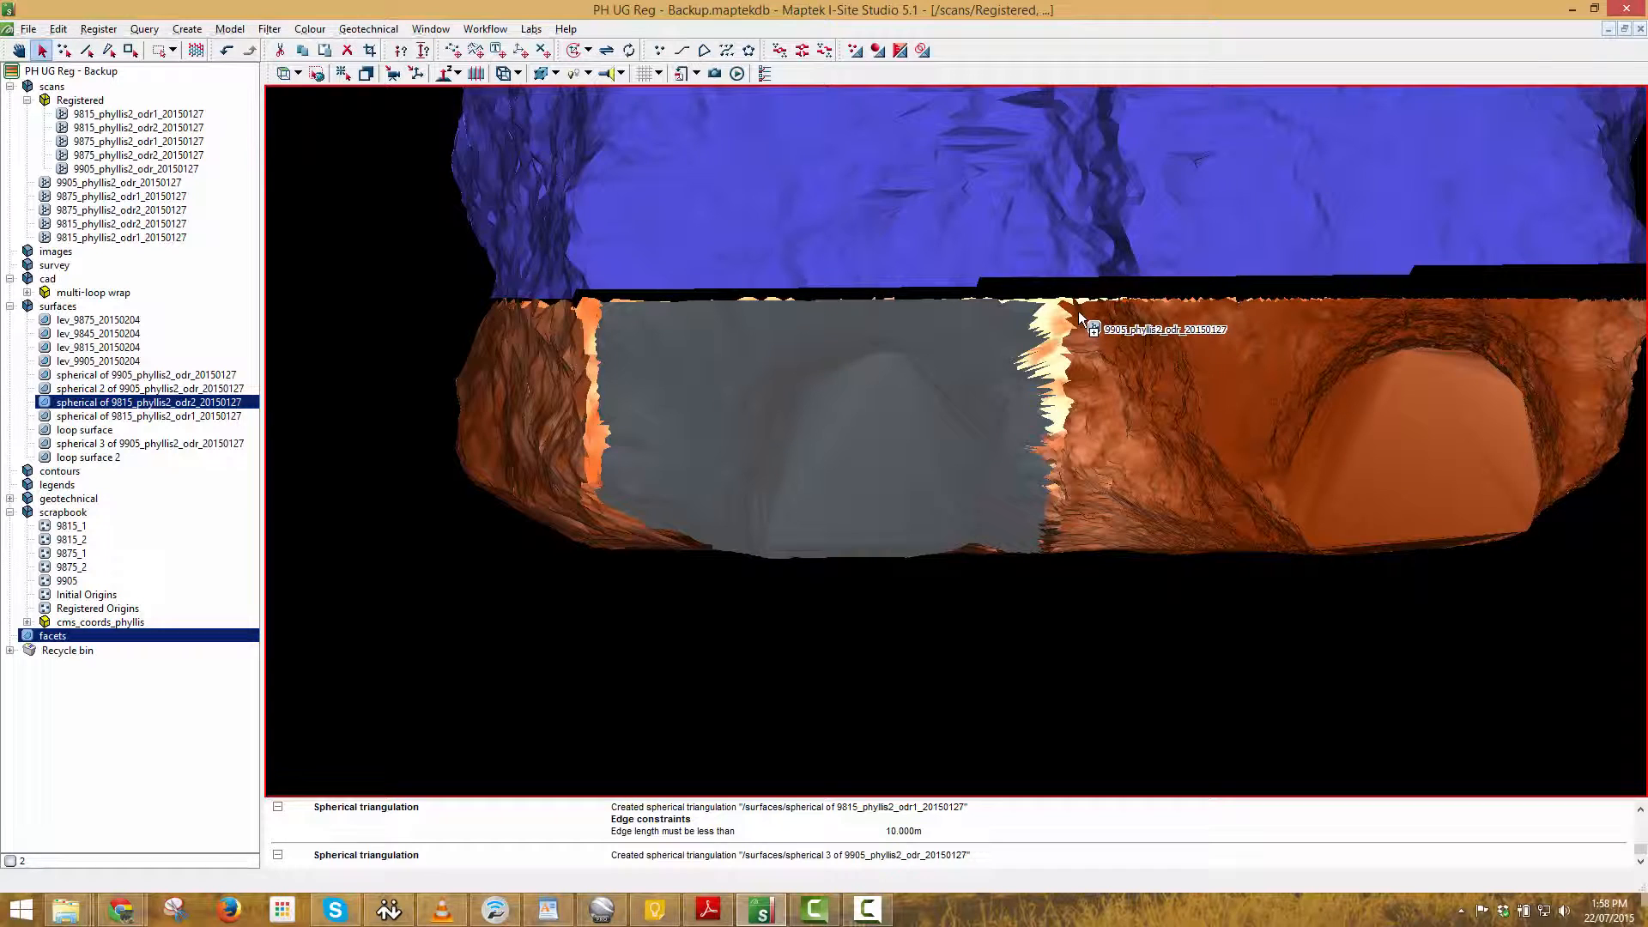
Hide the combined facets surface, keeping the spherical 9815 odr1 and odr2 surfaces displayed.
drag(1078, 311, 742, 274)
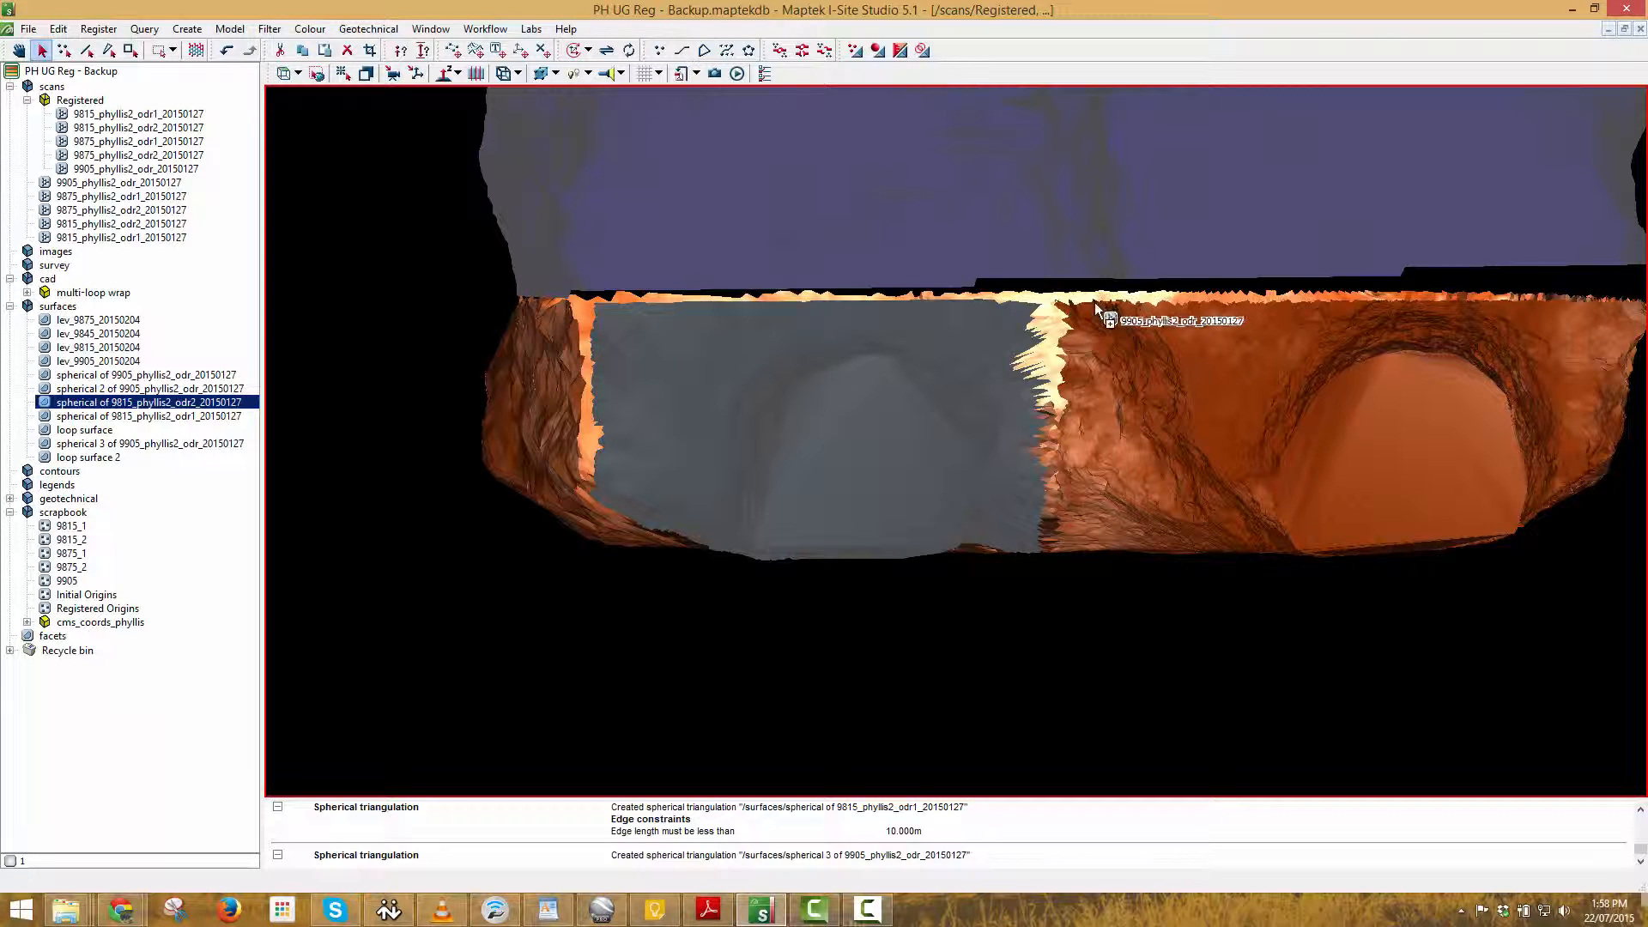
drag(609, 304, 703, 337)
right_click(694, 240)
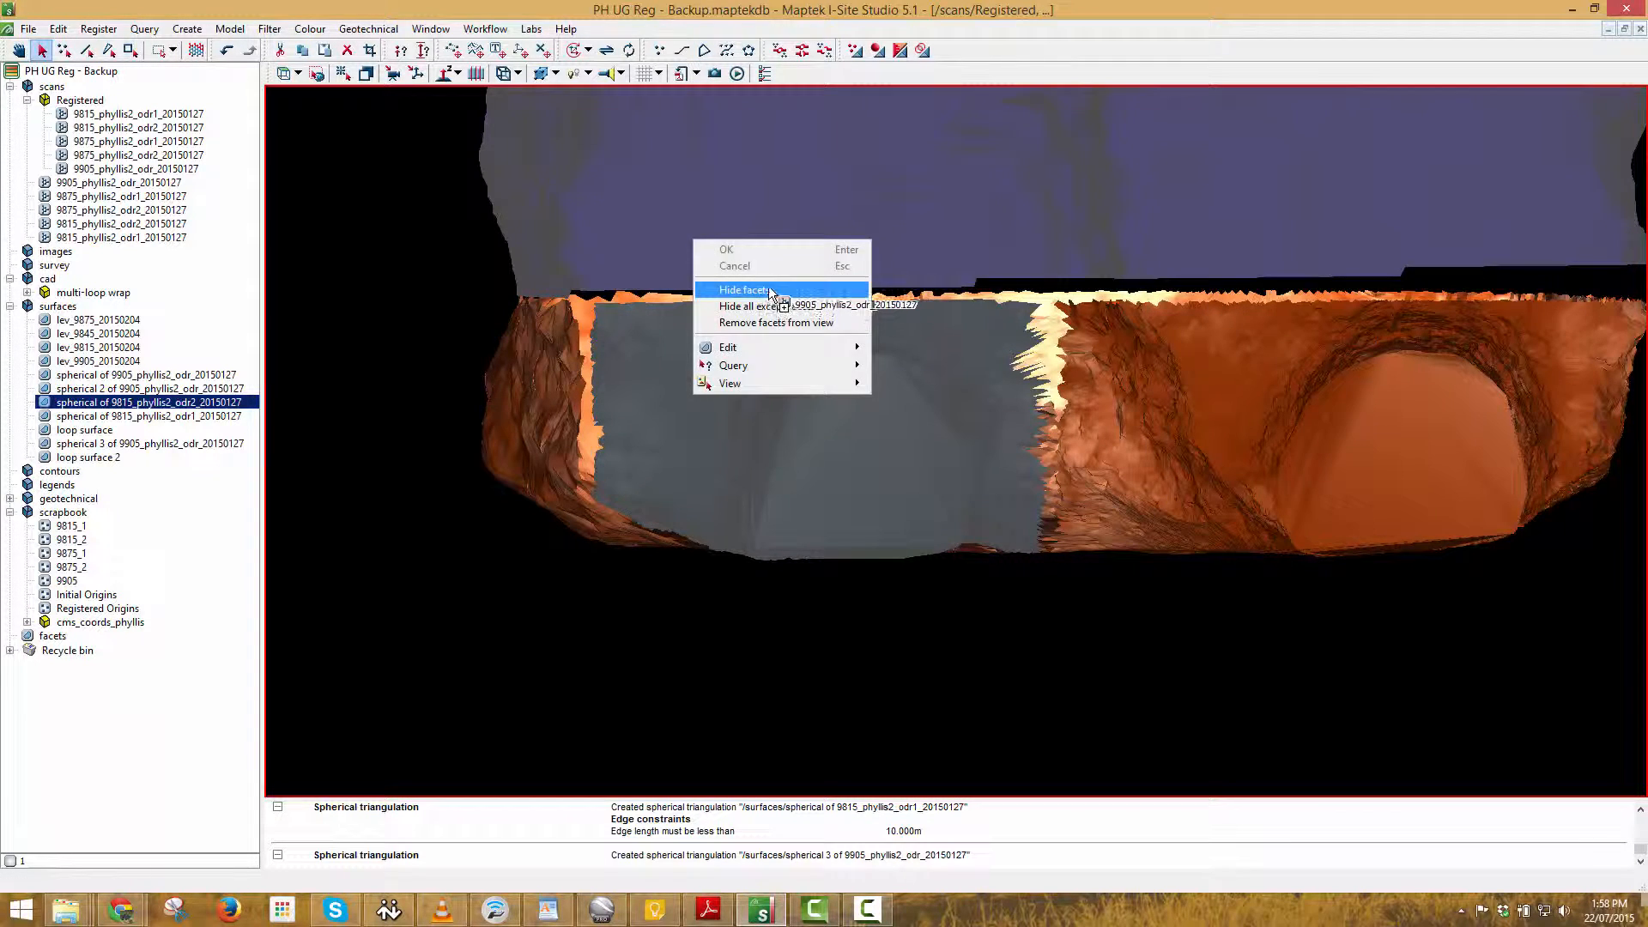
click(769, 290)
right_drag(807, 344, 847, 344)
right_click(617, 344)
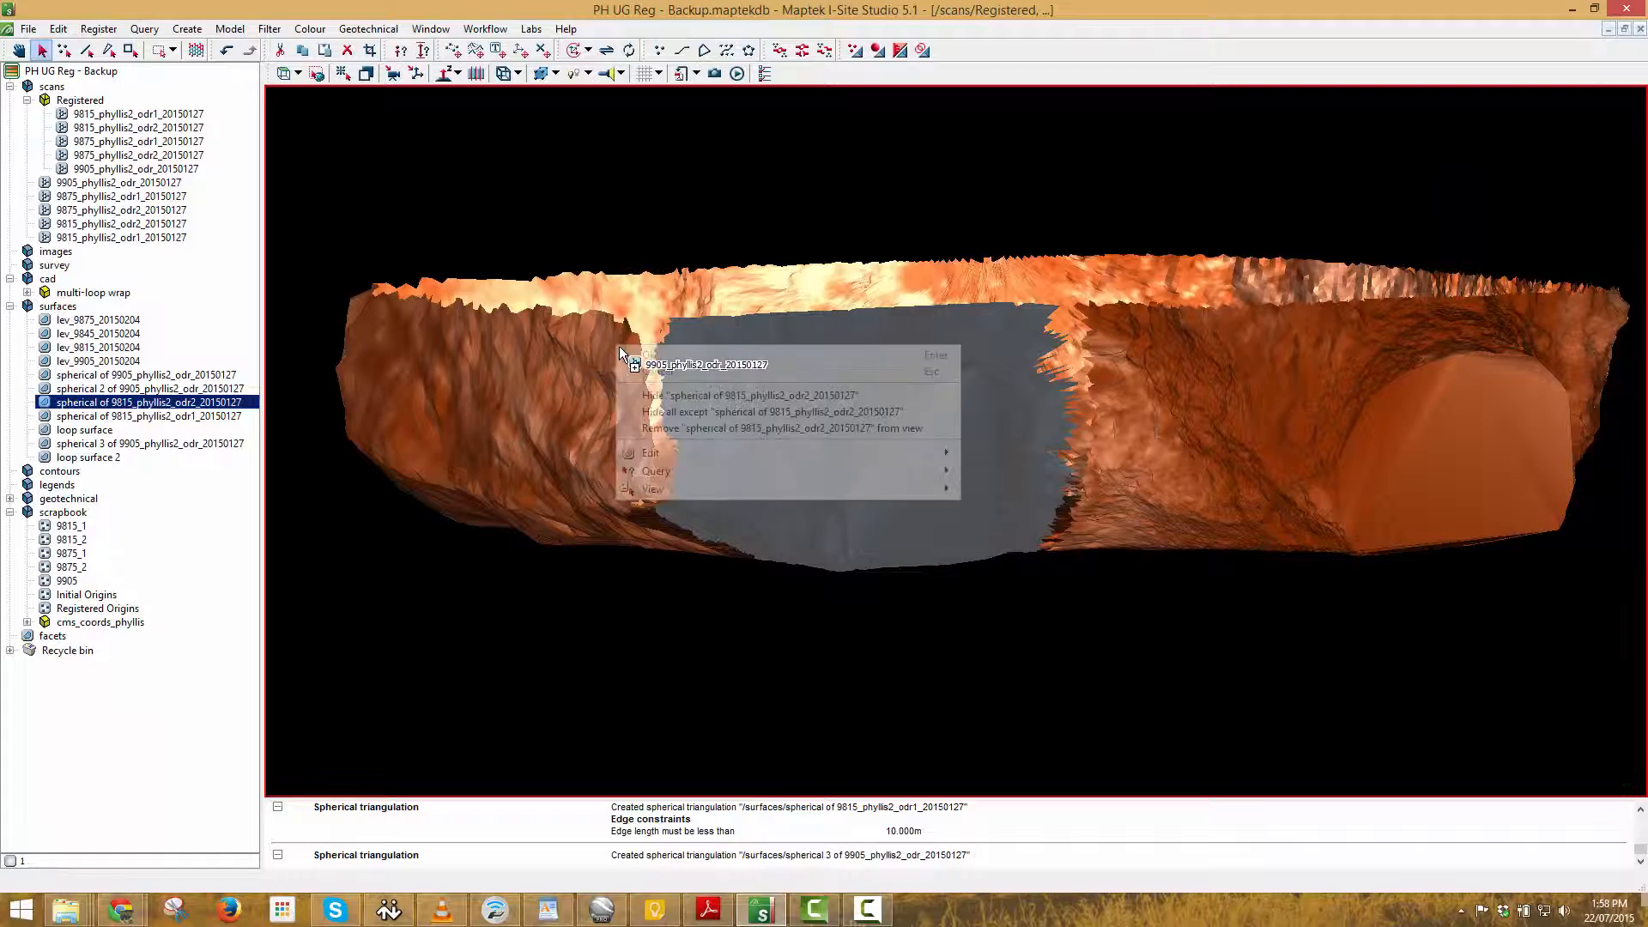
right_drag(1026, 529, 1096, 505)
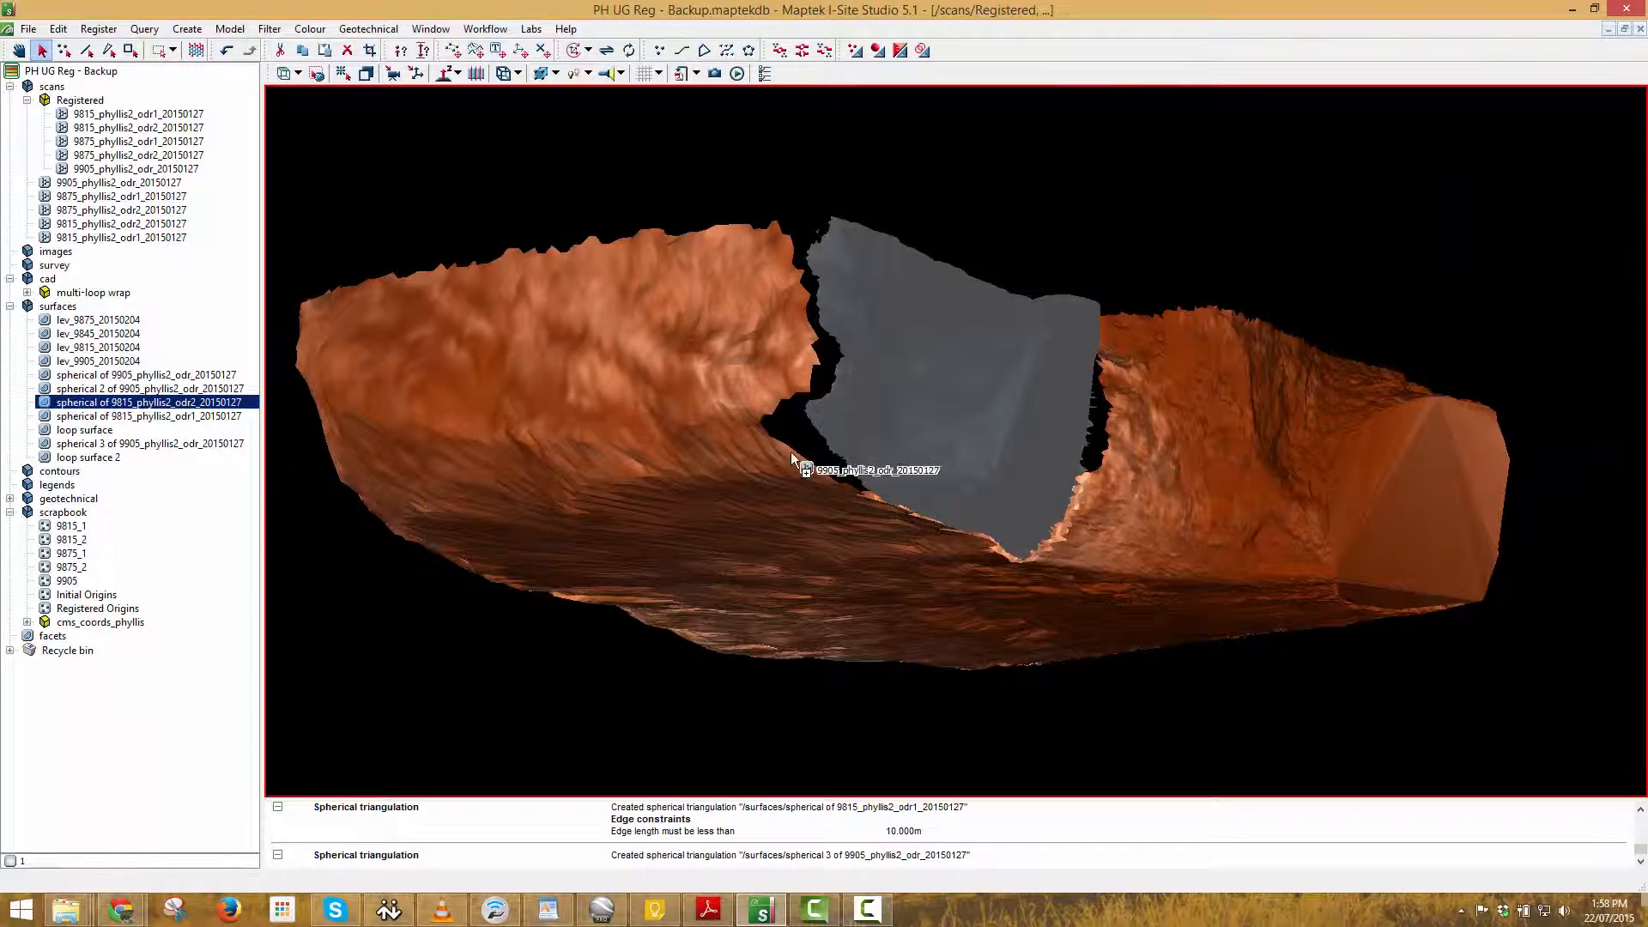
Delete the stray points at the upper corner of the spherical 9815 odr1 surface, beside its gap with odr2.
click(788, 264)
scroll(811, 231, up, 5)
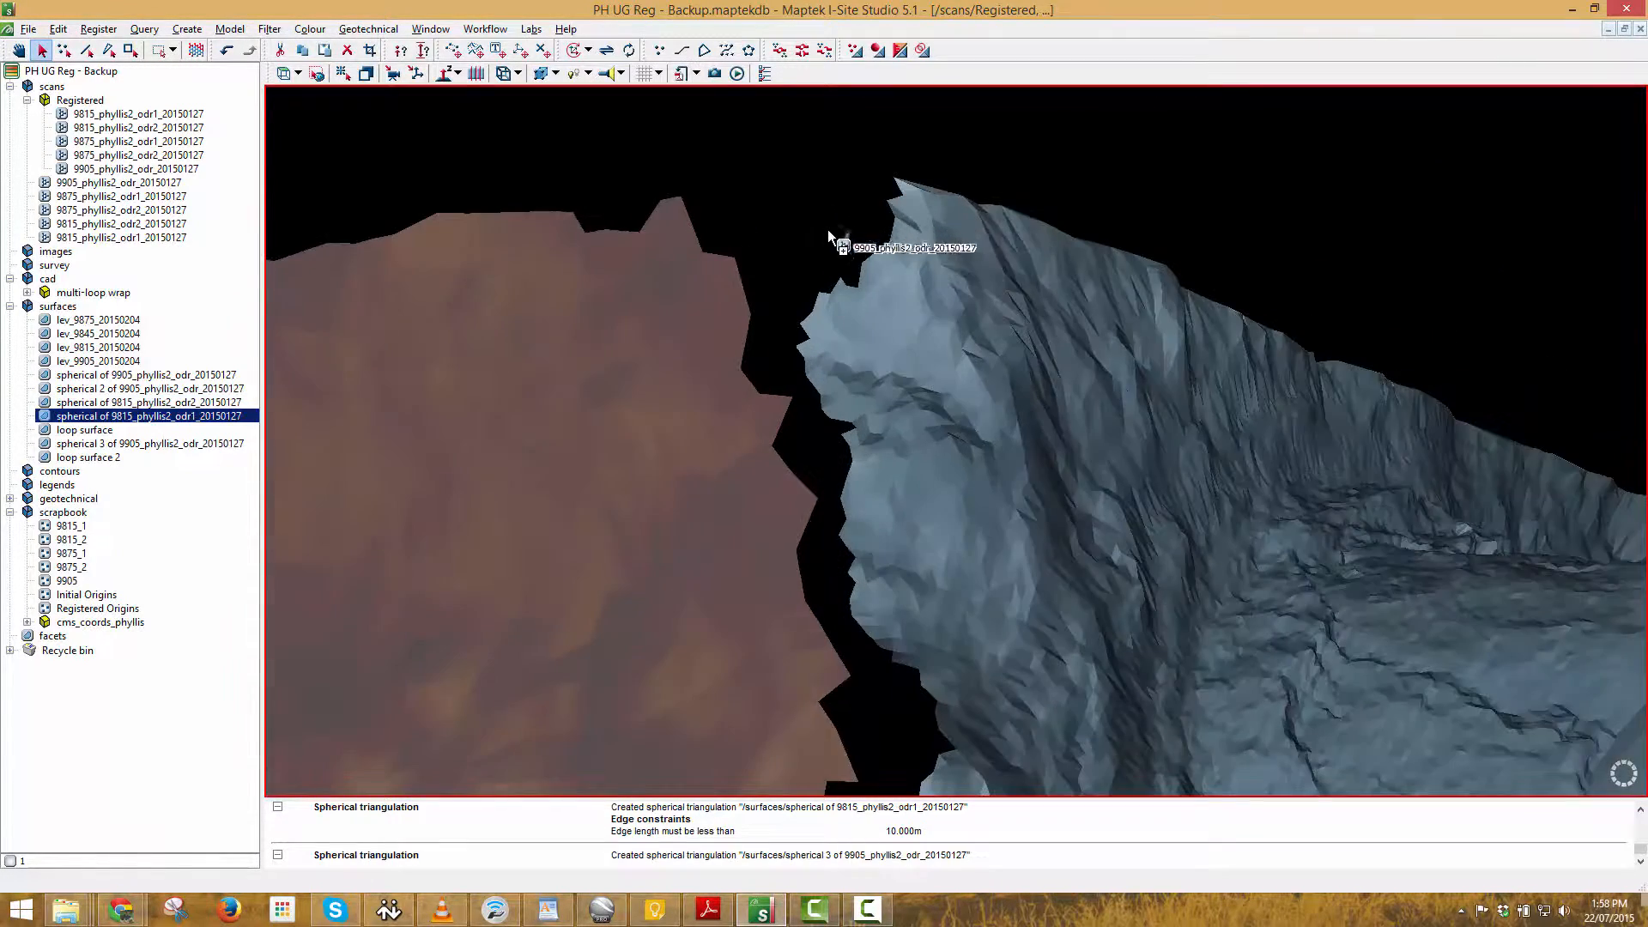
key(p)
drag(817, 221, 856, 252)
key(Delete)
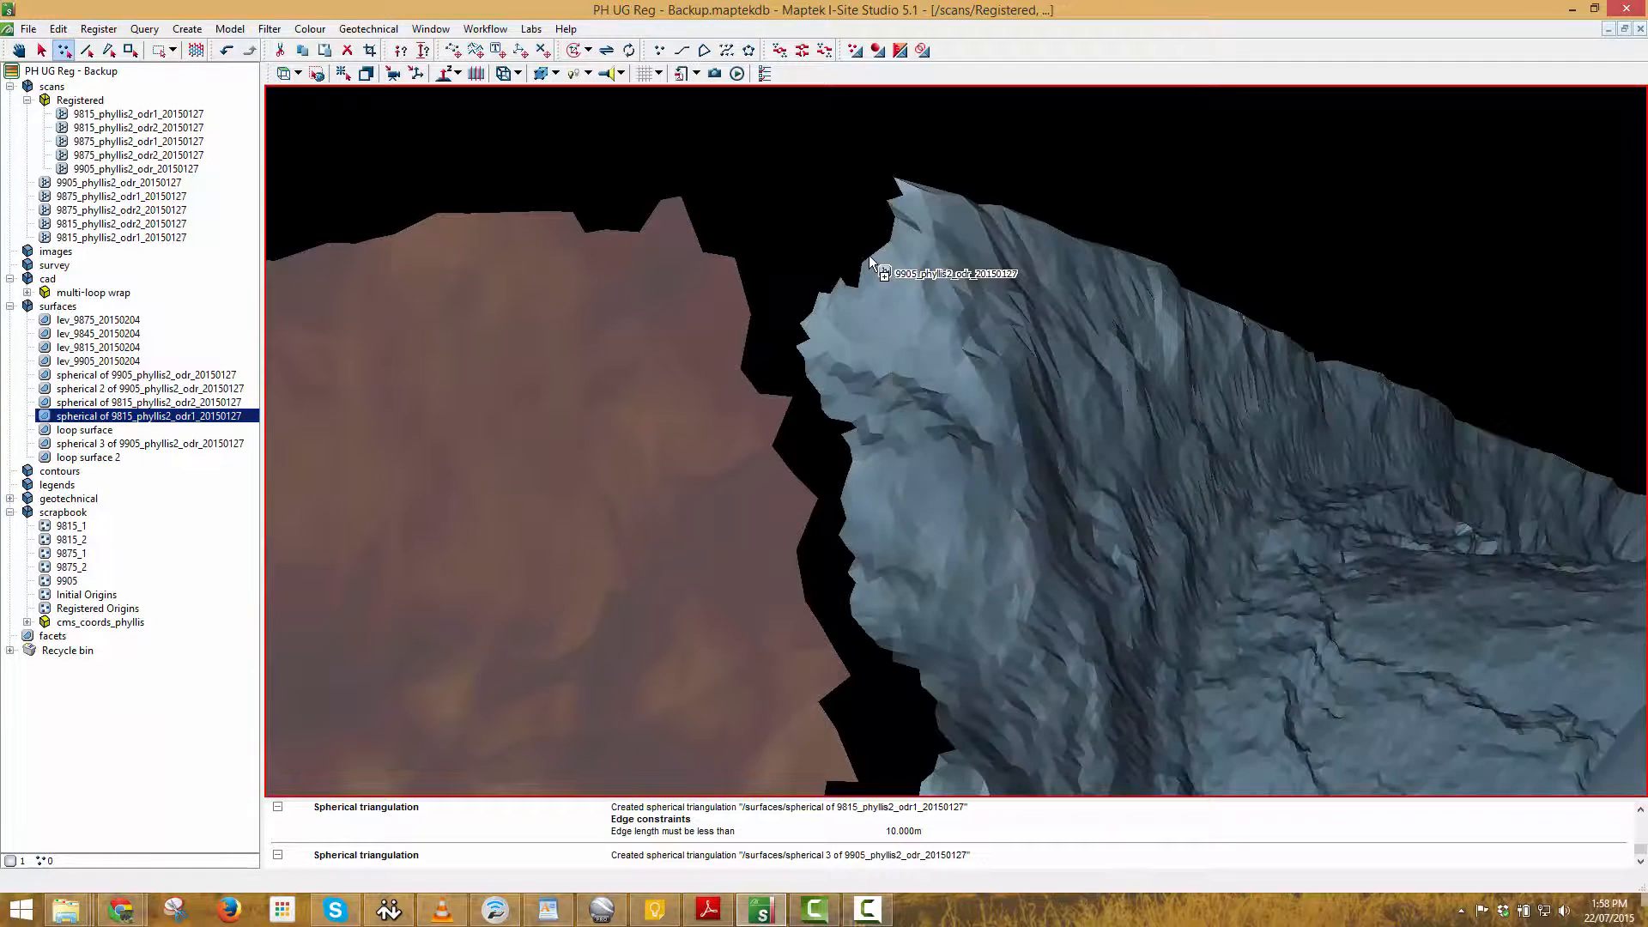
Select the points along the upper edge of the spherical 9815 odr1 surface and delete them.
right_drag(869, 260, 699, 554)
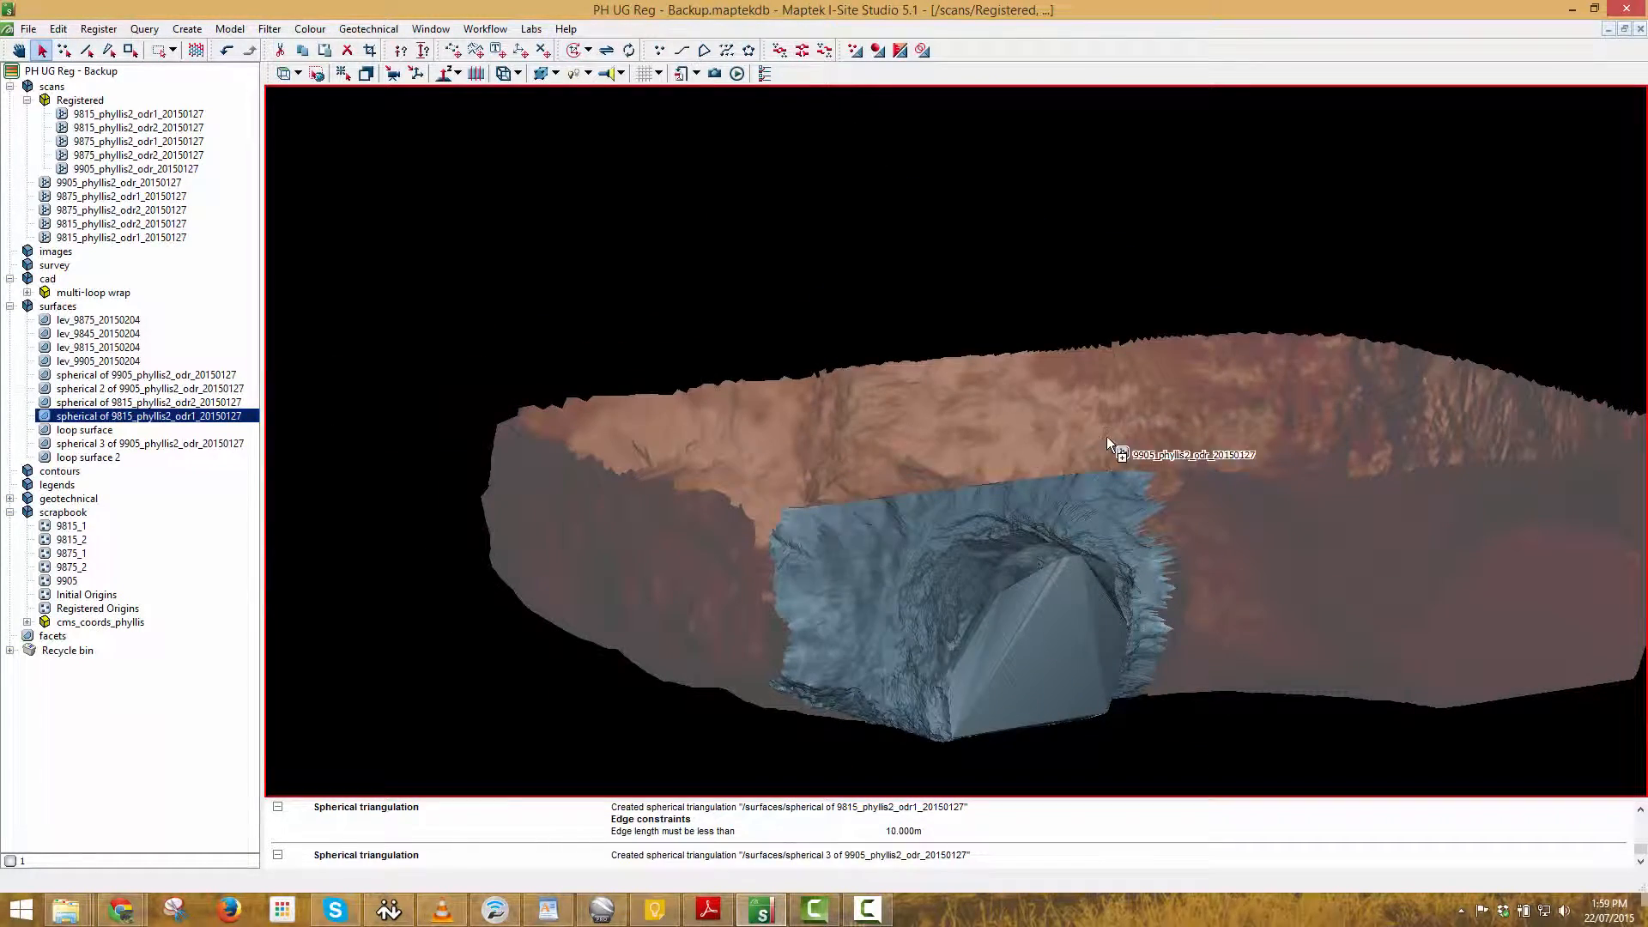
click(903, 216)
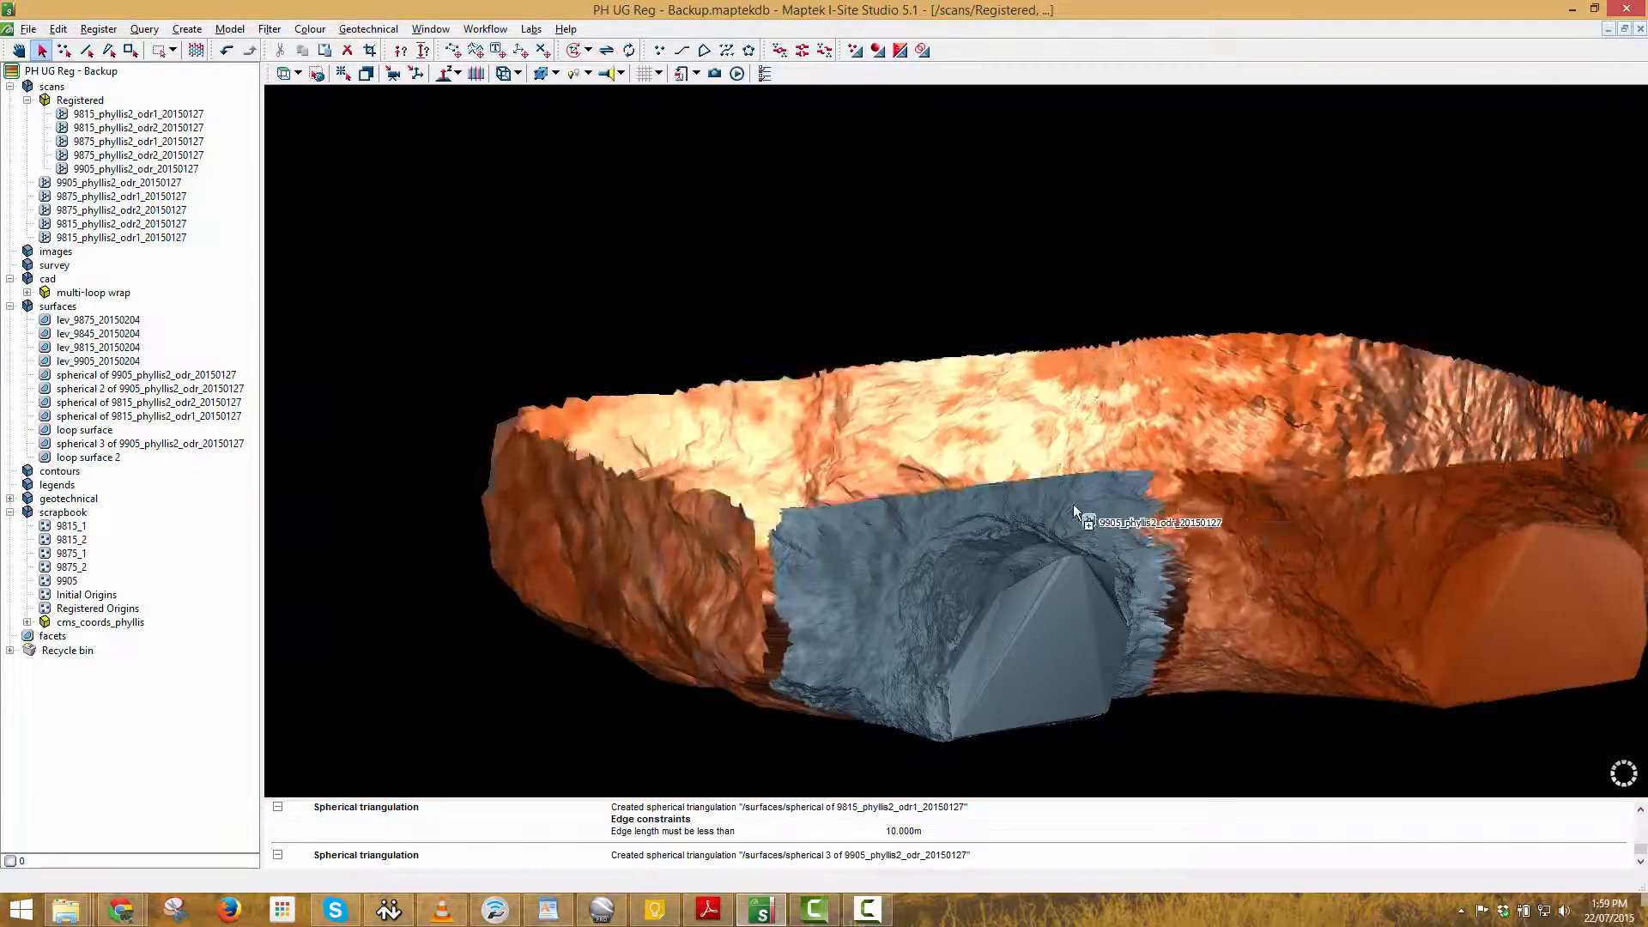
right_drag(1072, 503, 1163, 460)
double_click(1345, 487)
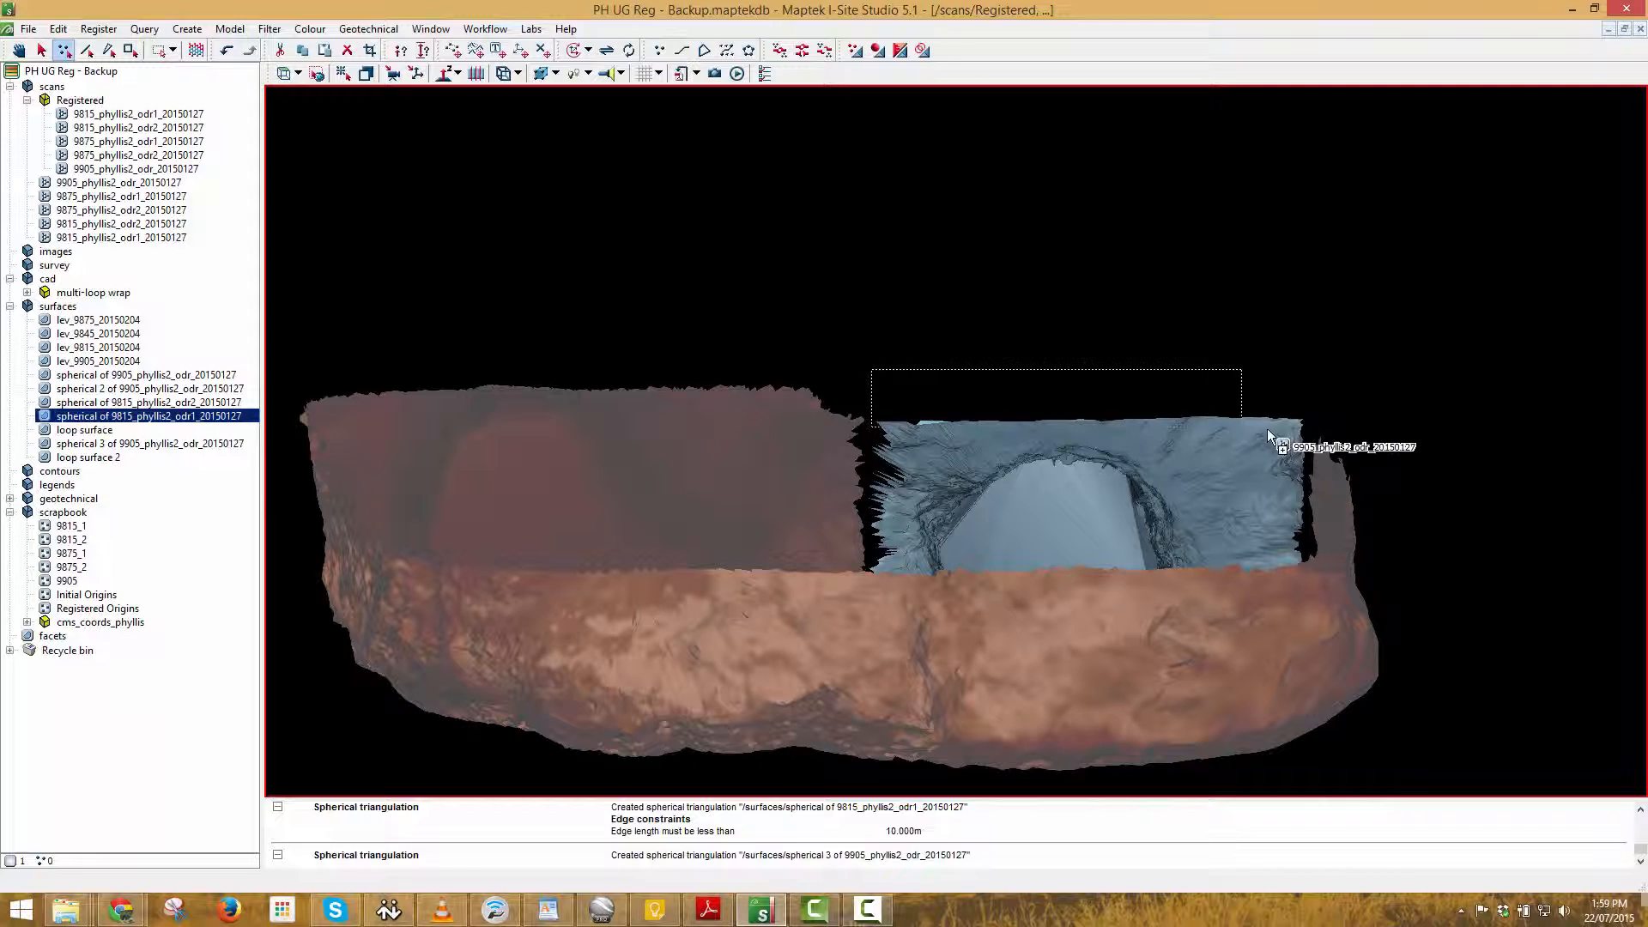
drag(1268, 434, 1311, 440)
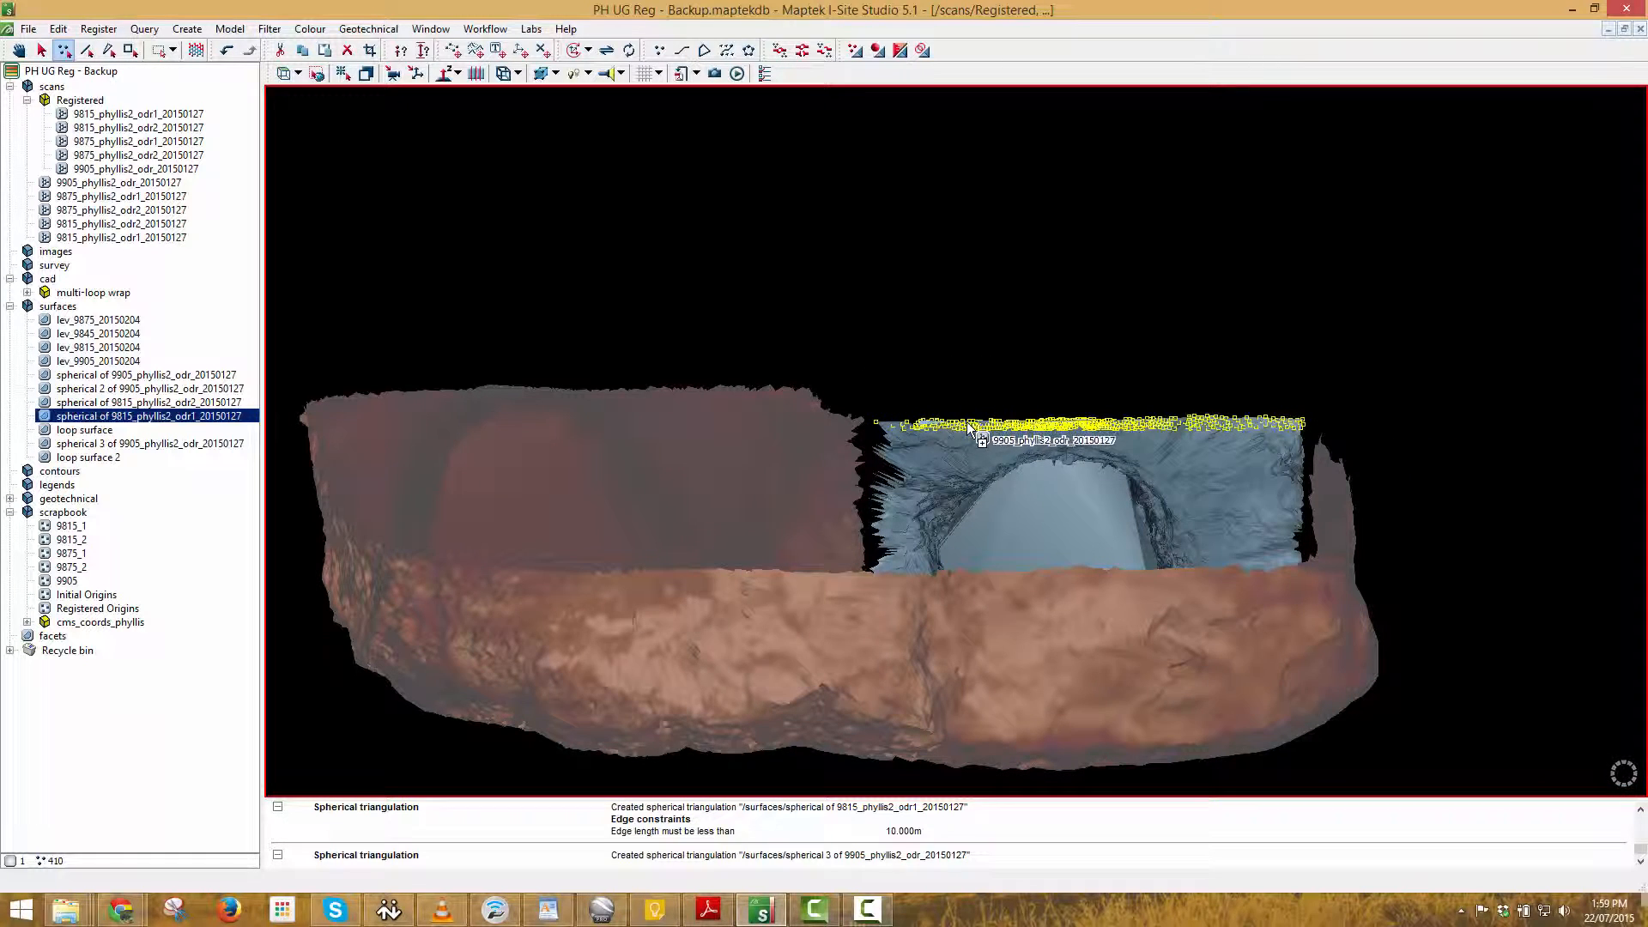
key(Delete)
double_click(1076, 407)
Extend the spherical 9815 odr2 surface with a facet bridging the open top between its two ends above the odr1 surface.
right_drag(1076, 407, 1204, 499)
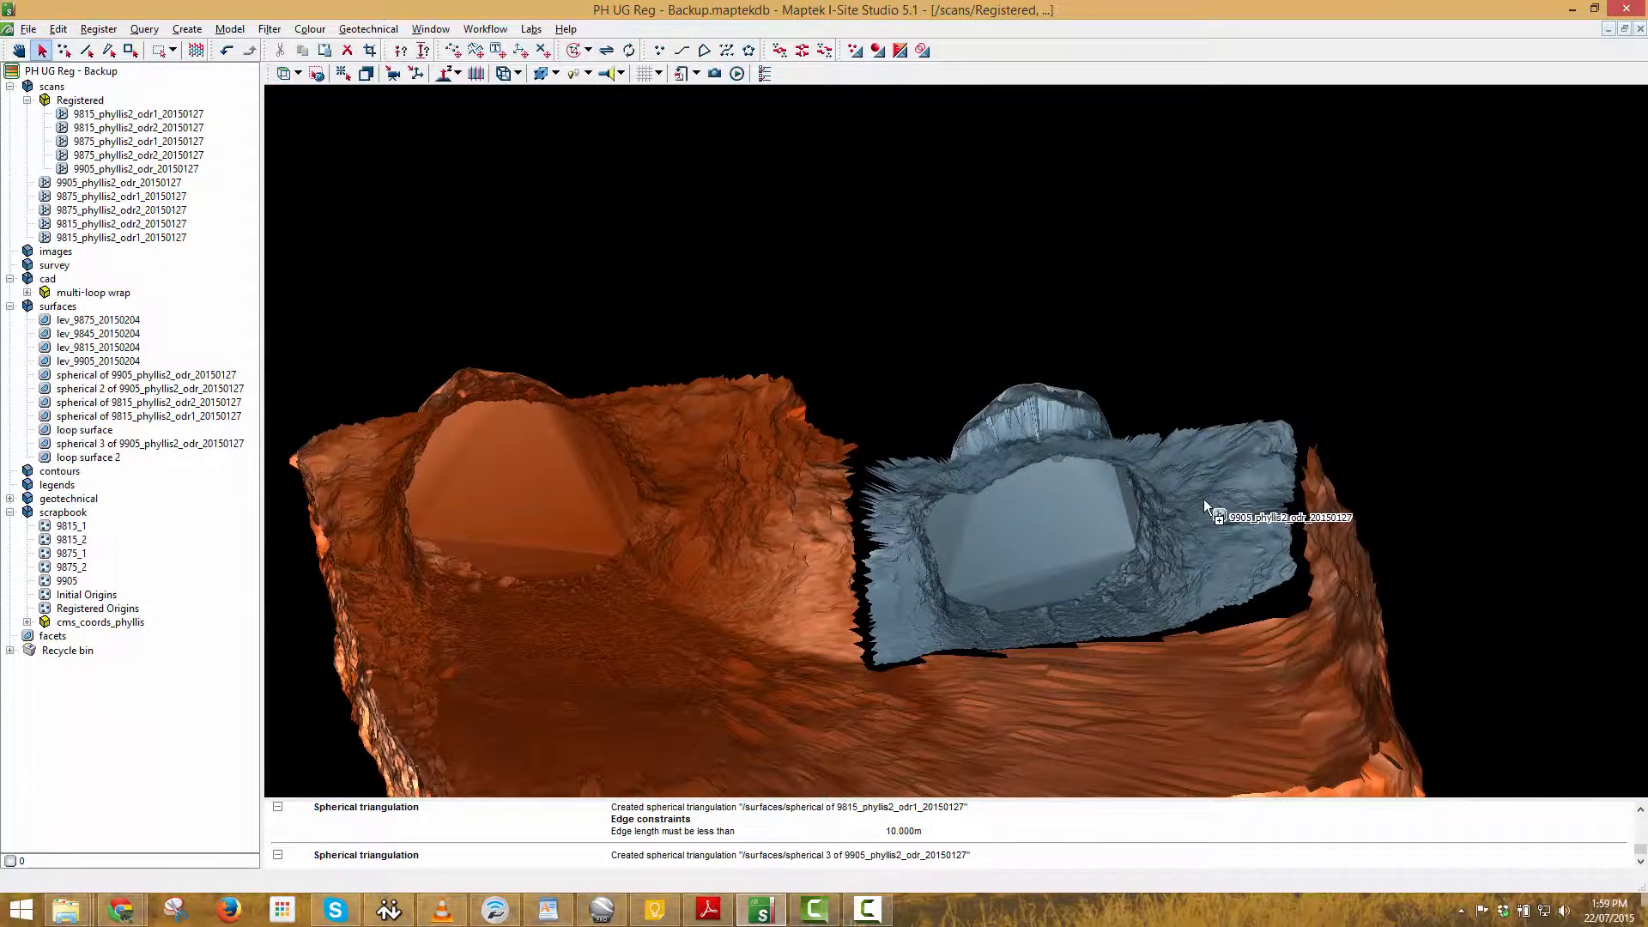
right_click(827, 450)
mouse_move(859, 559)
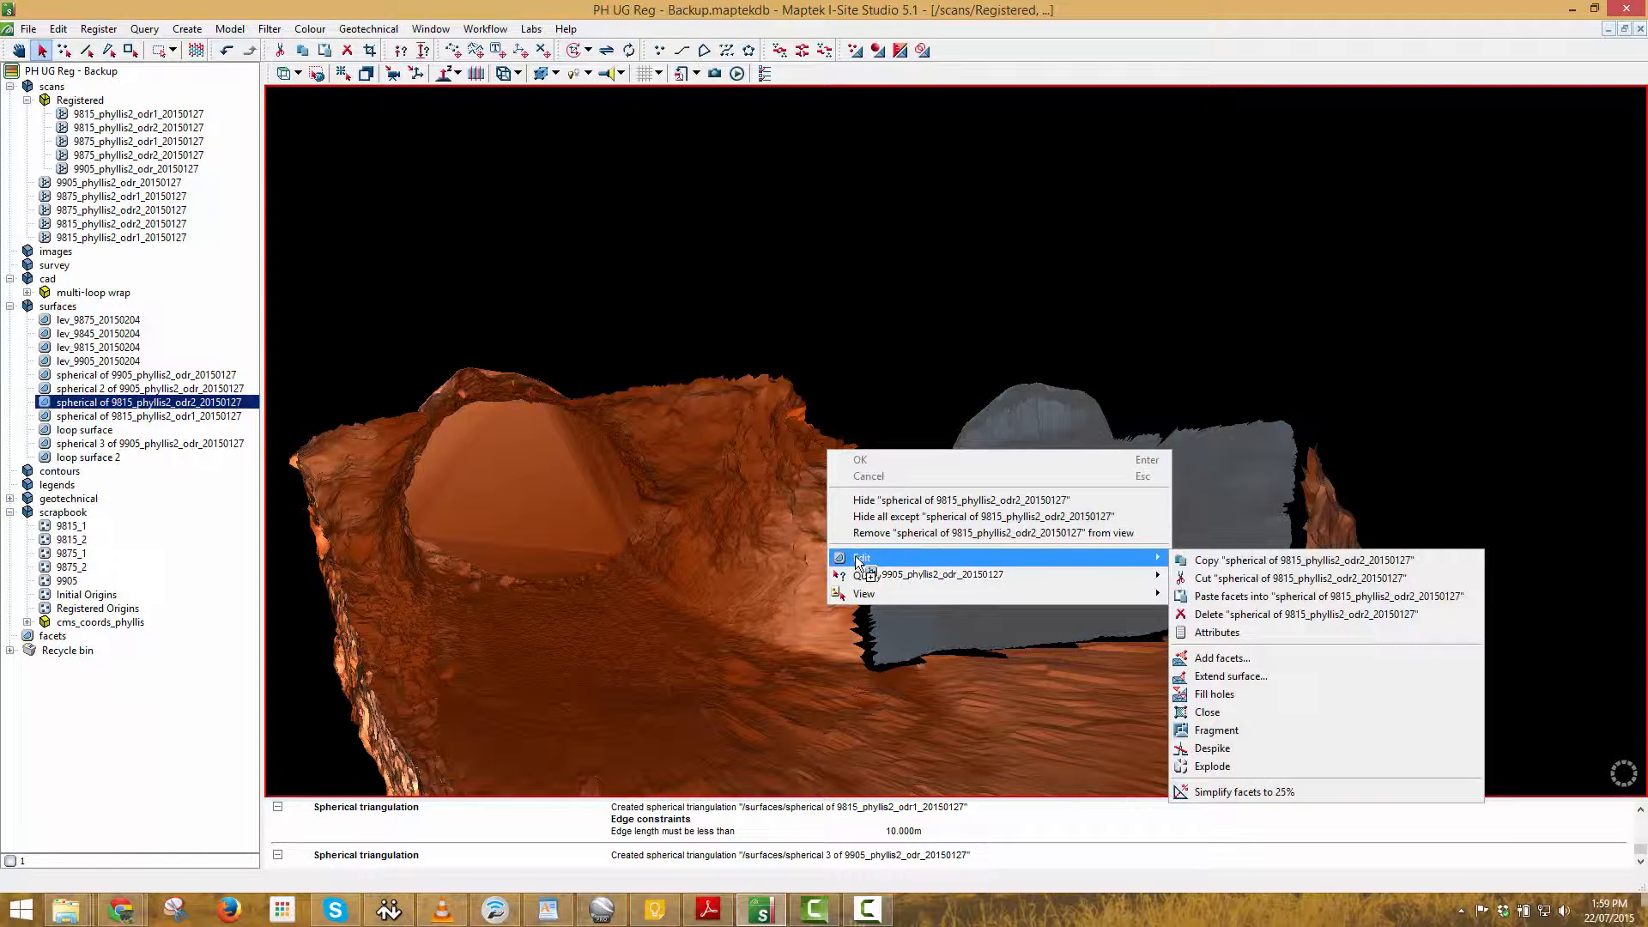
click(1242, 677)
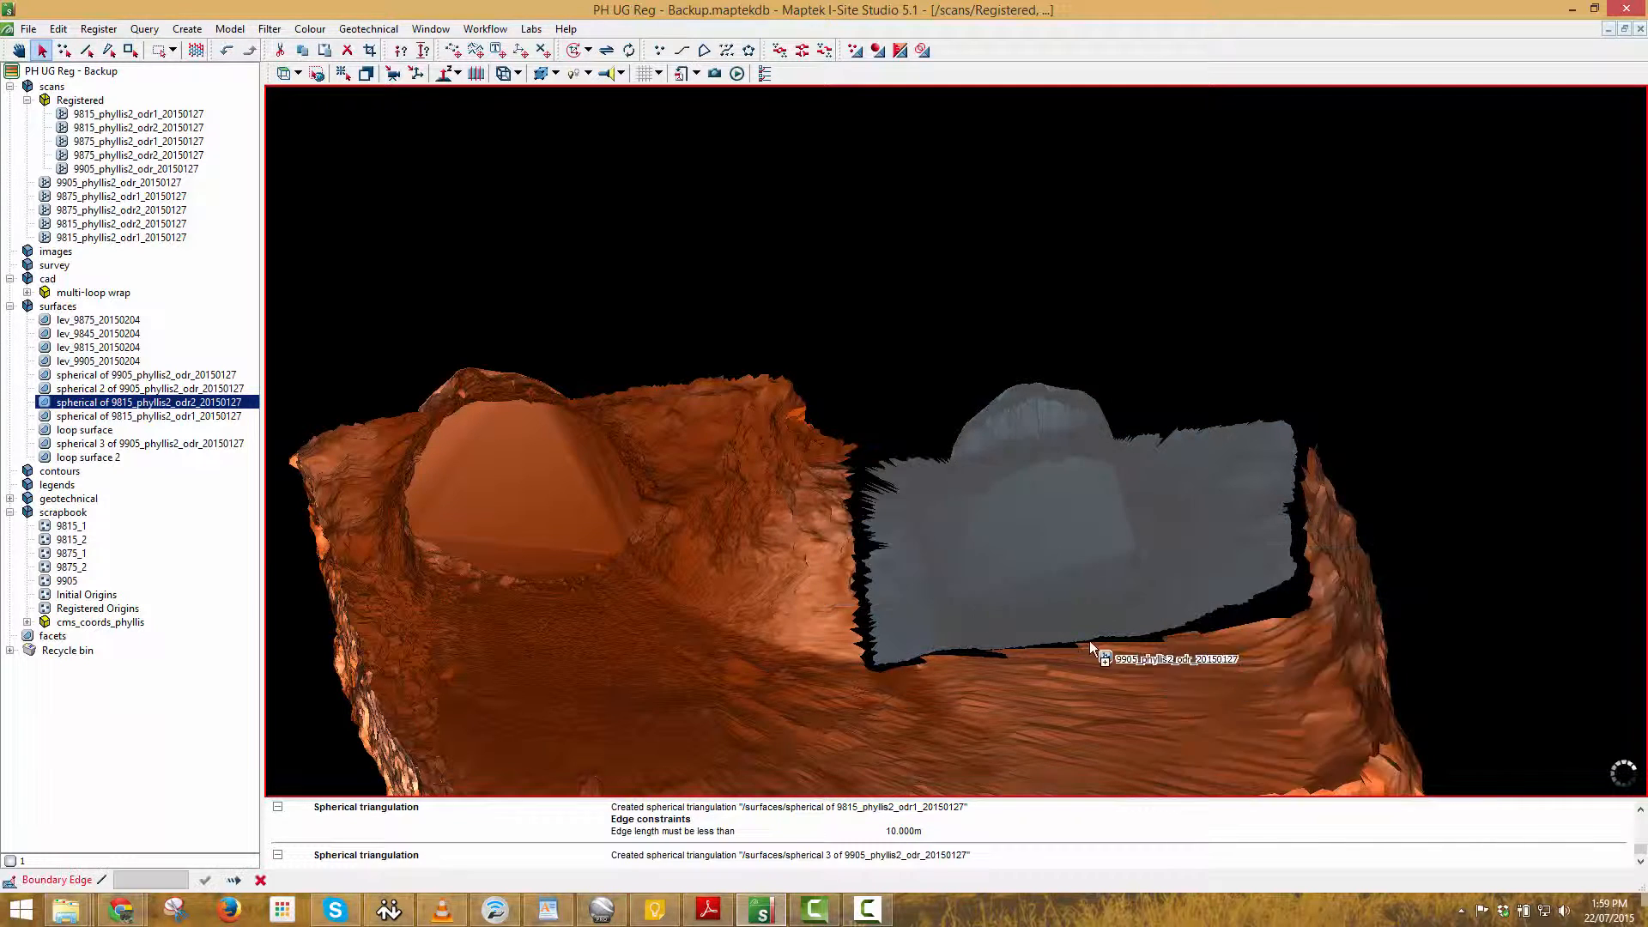
click(856, 444)
middle_drag(1099, 492, 1089, 302)
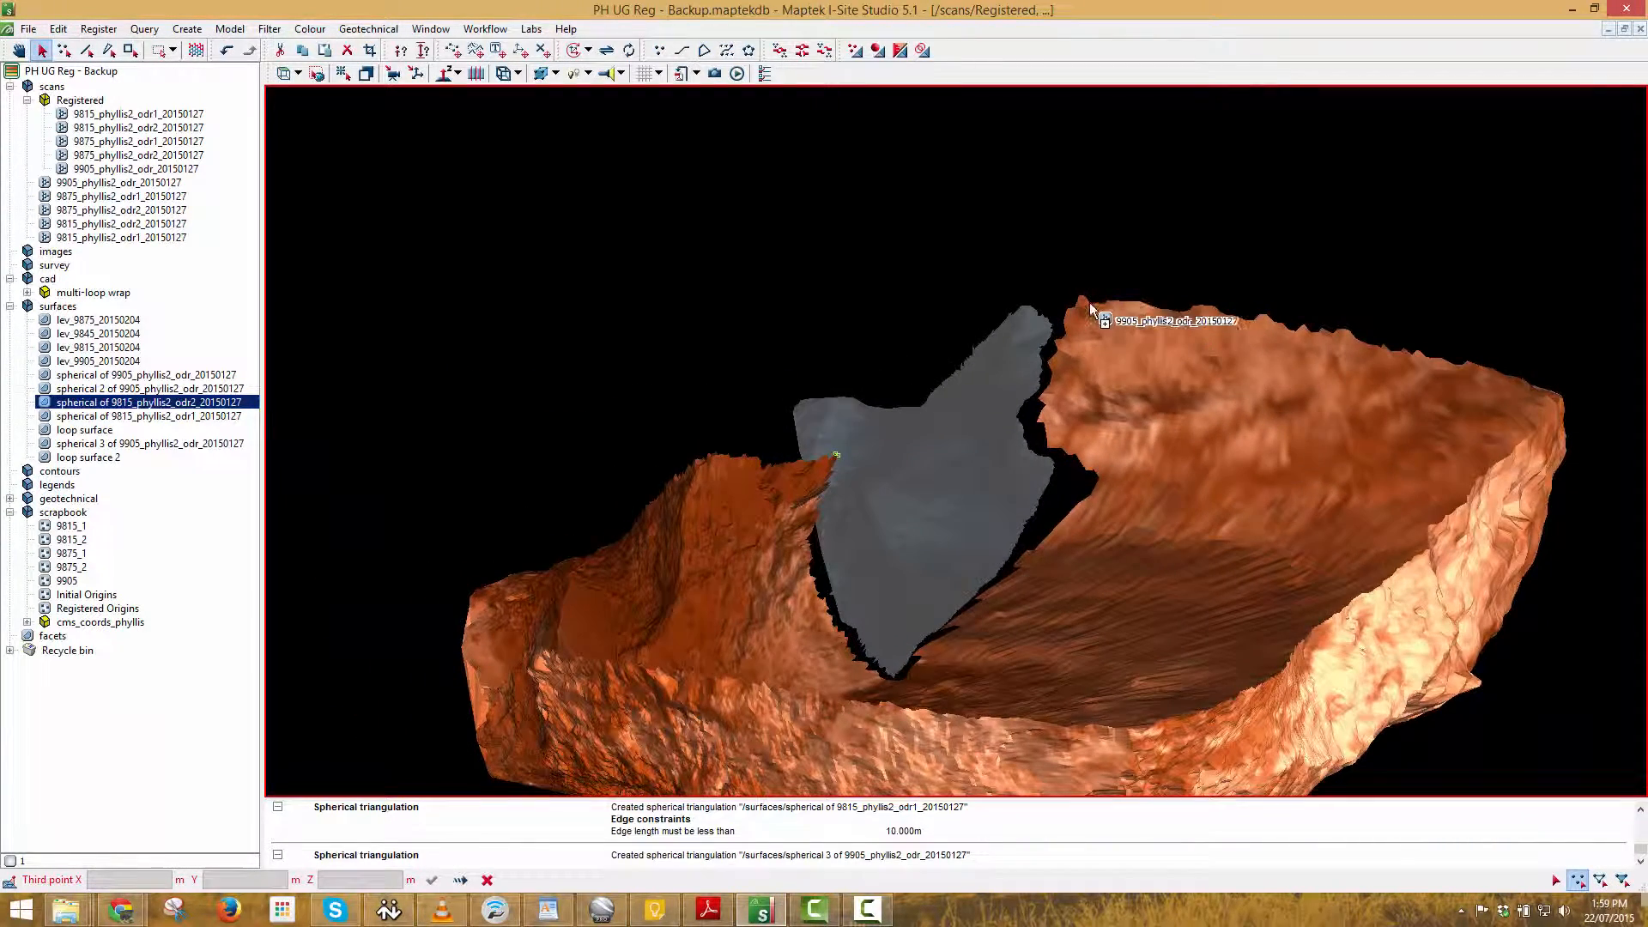
right_click(1135, 241)
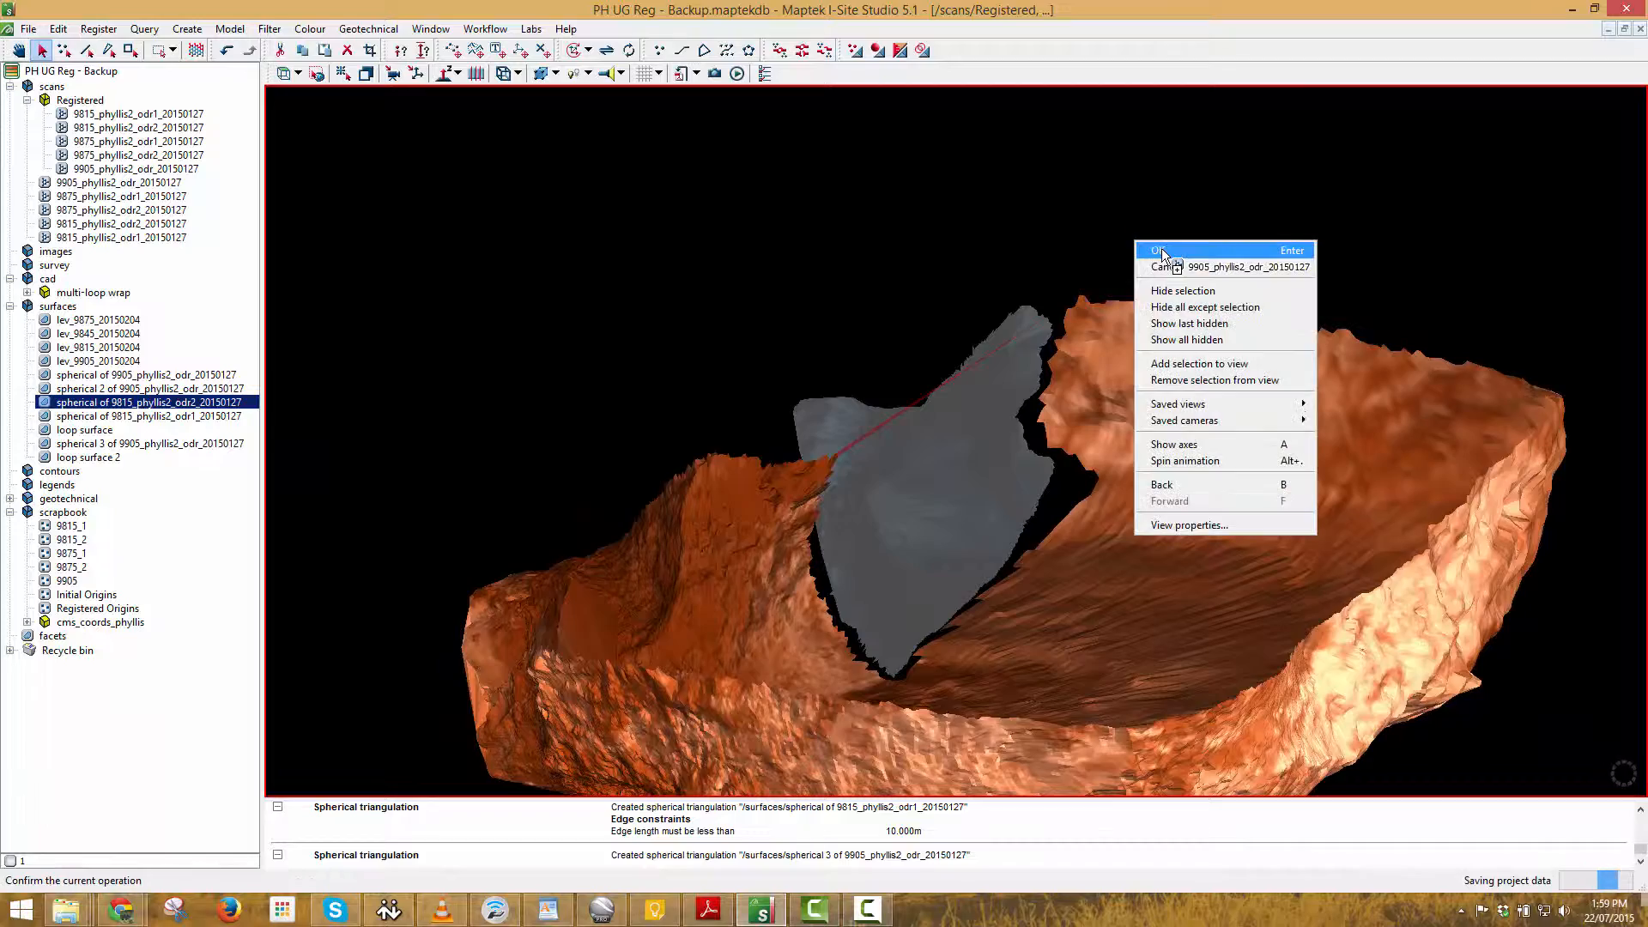
click(1161, 249)
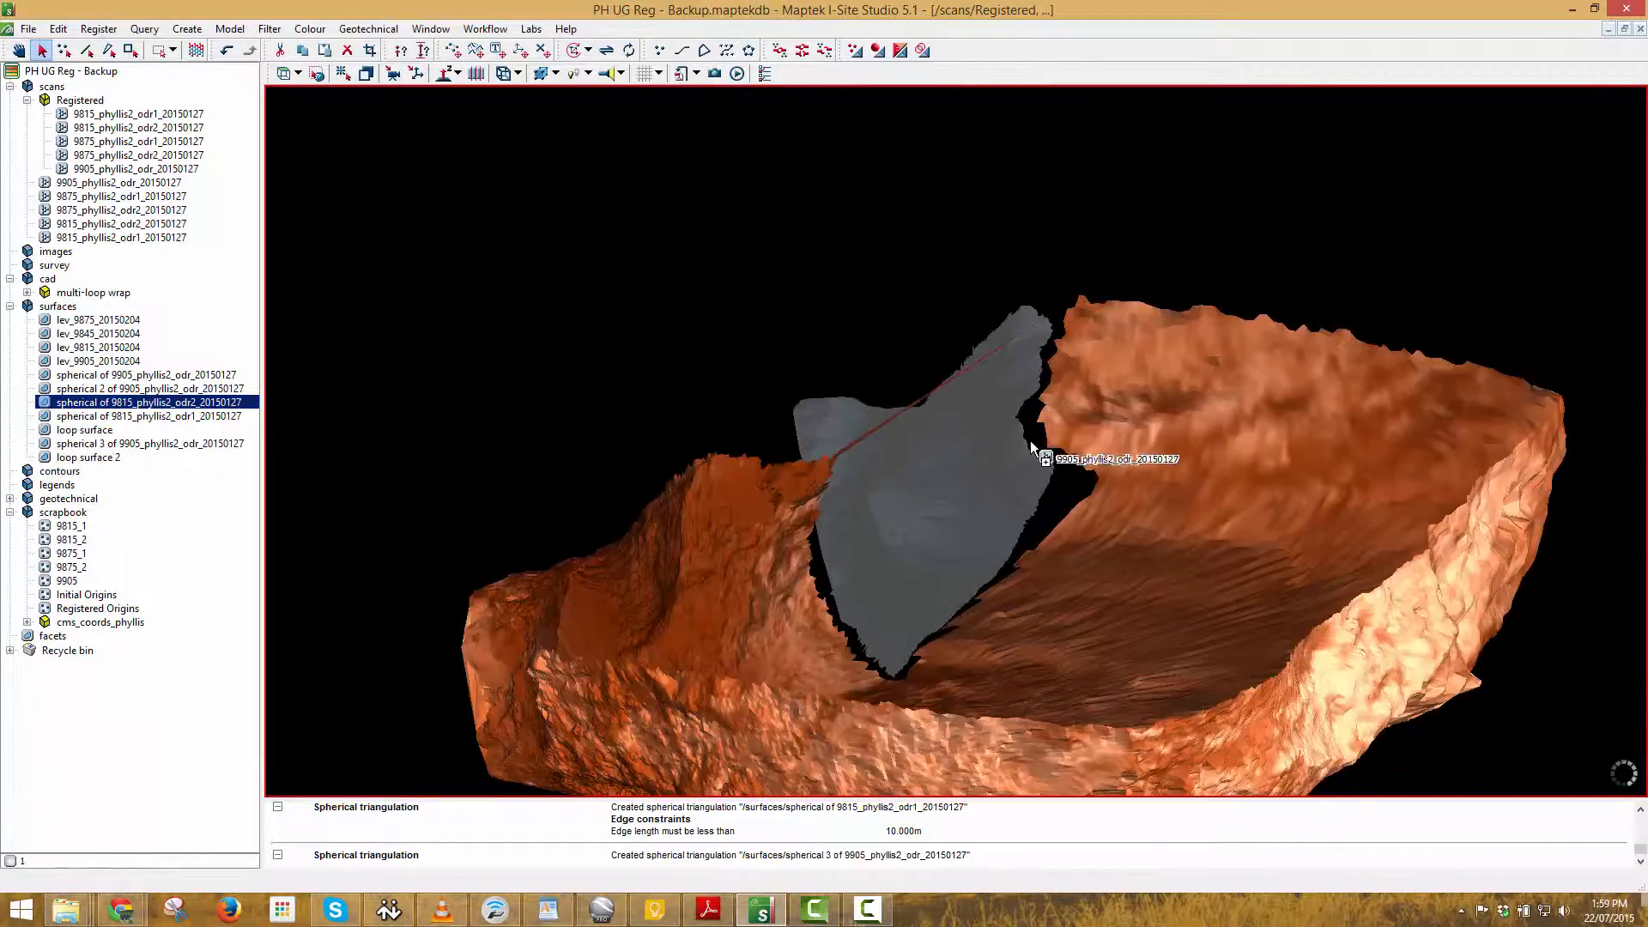
Create a loop triangulation between the spherical 9815 odr1 and odr2 surfaces using Straight loop ordering.
middle_drag(1030, 441, 917, 455)
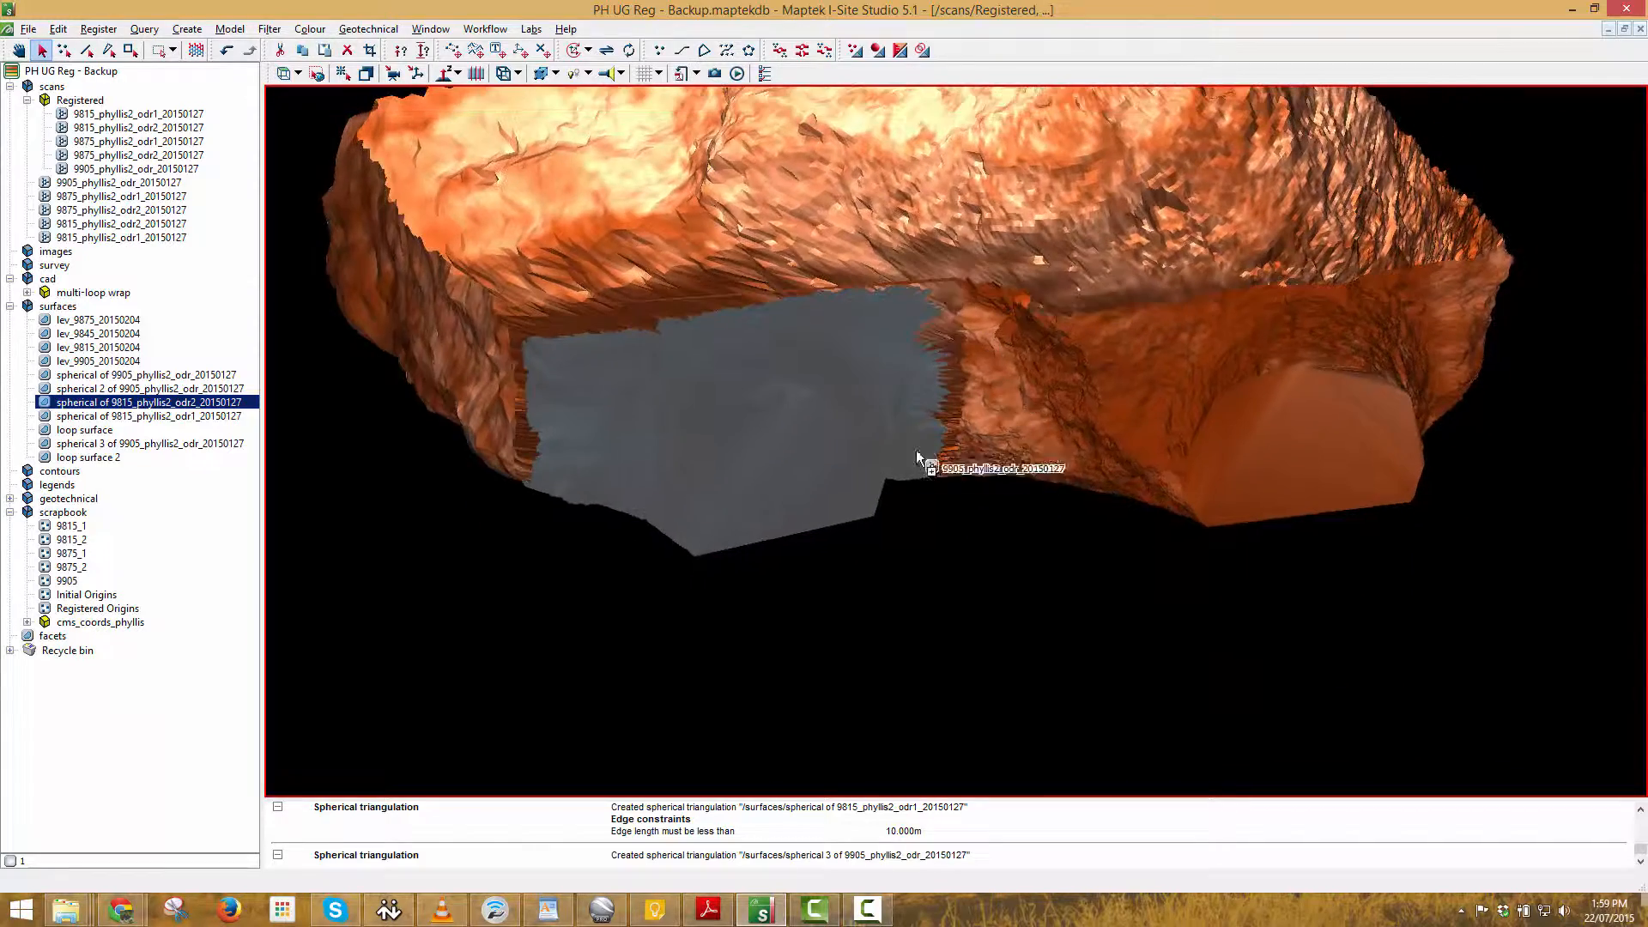
ctrl+click(1016, 434)
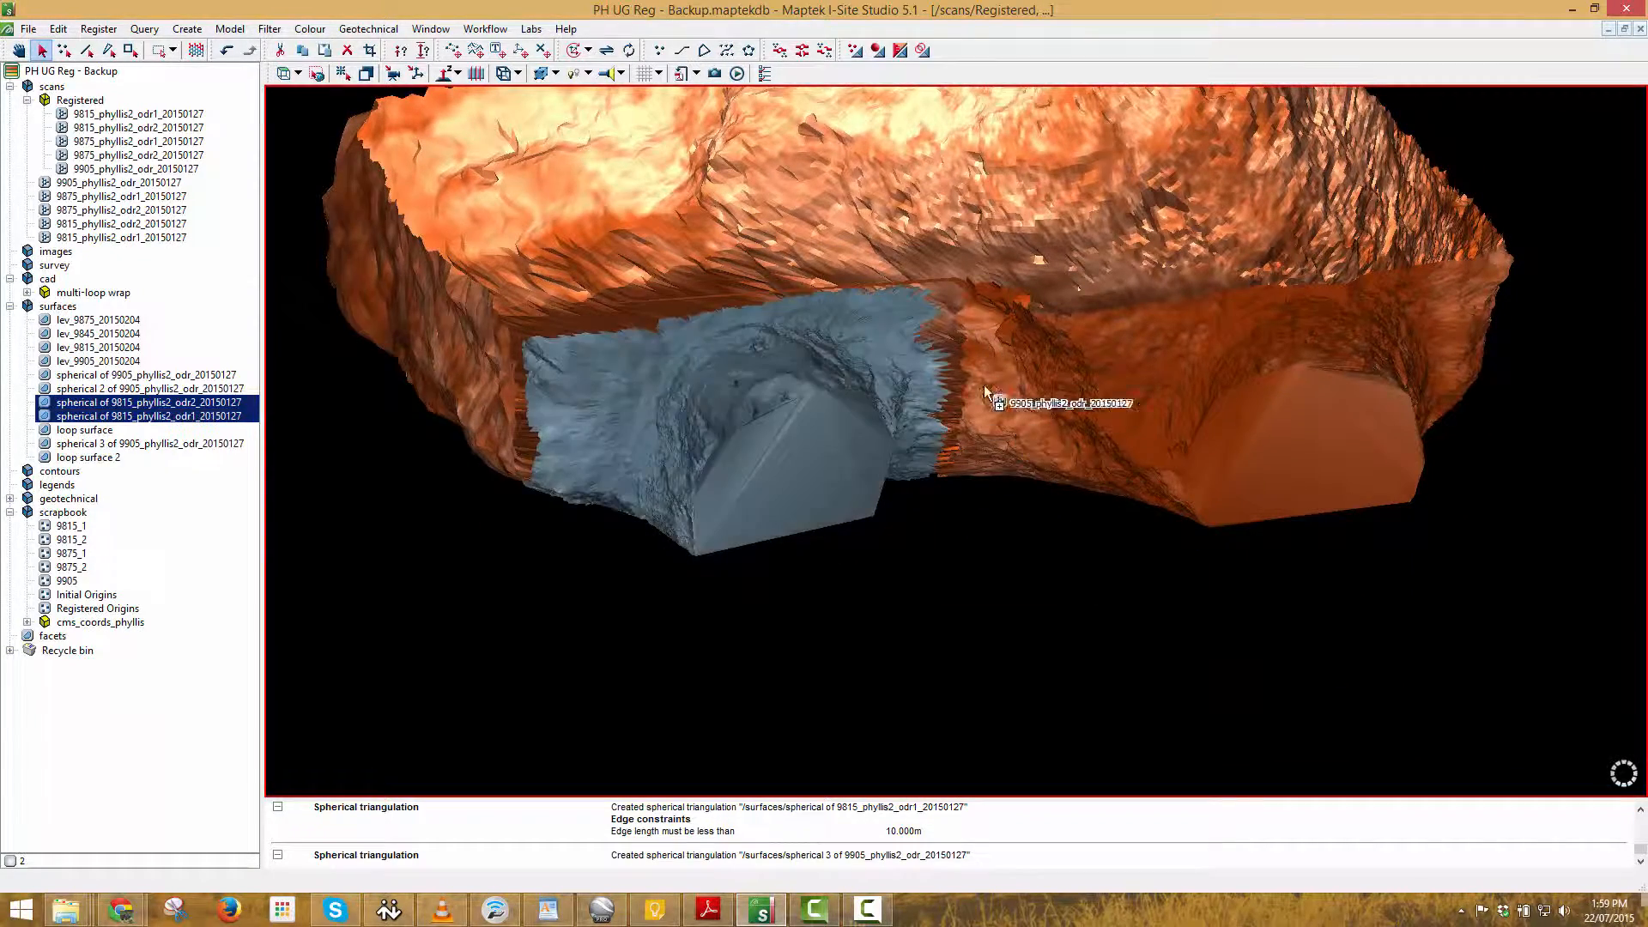
click(231, 28)
click(276, 123)
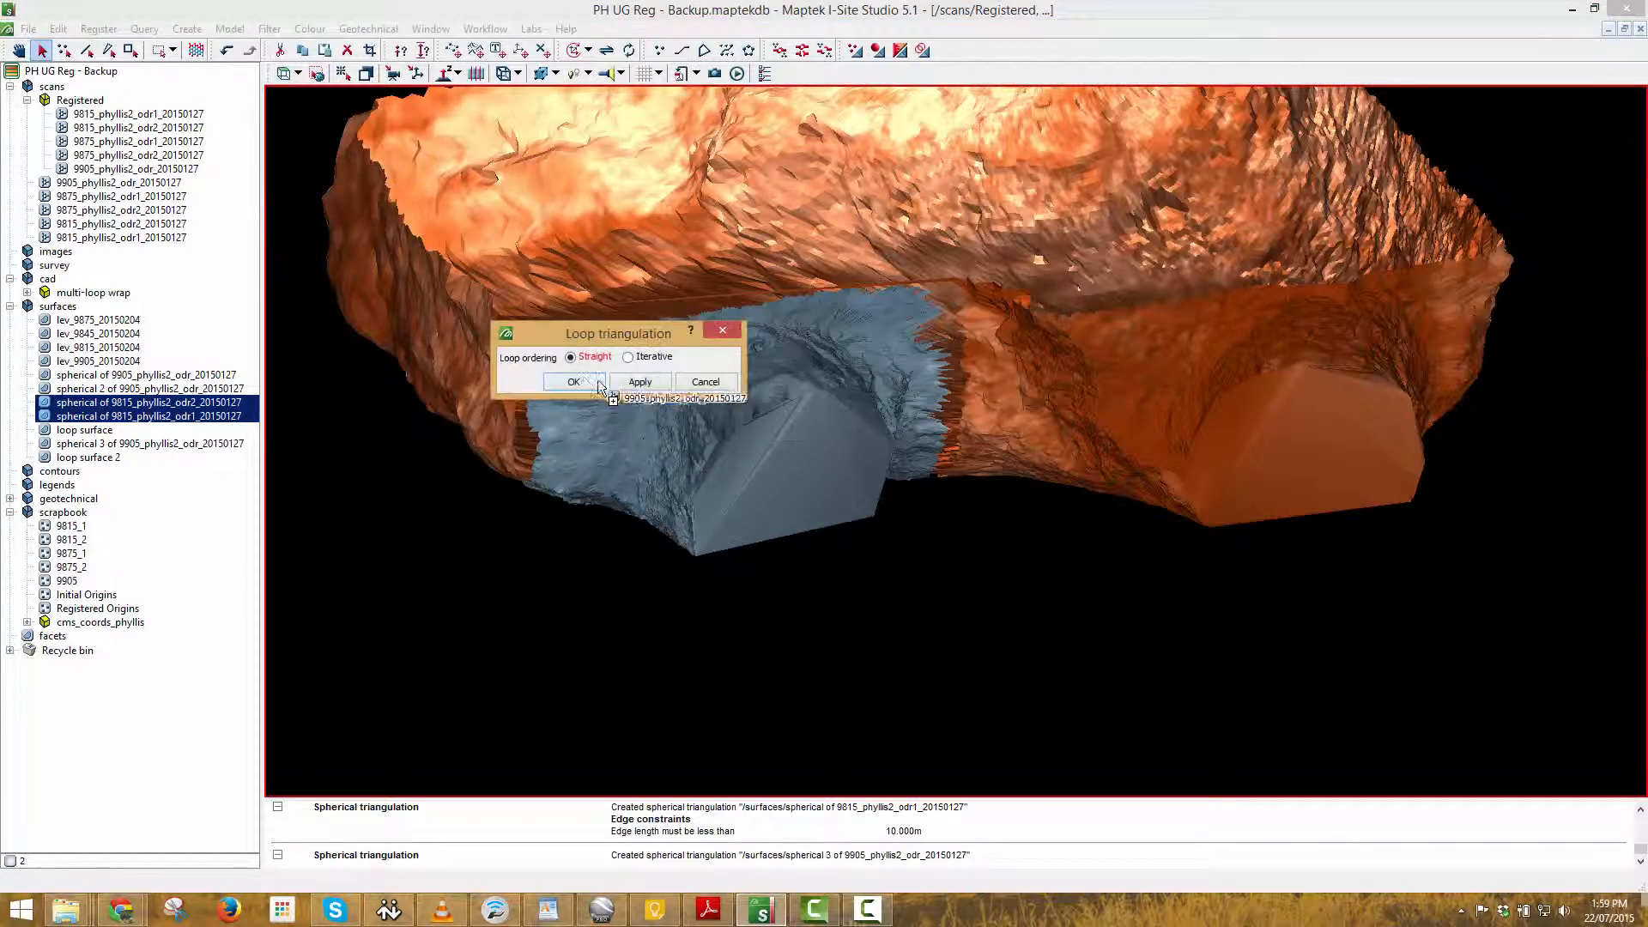
click(569, 378)
drag(853, 553, 760, 416)
right_drag(820, 497, 820, 492)
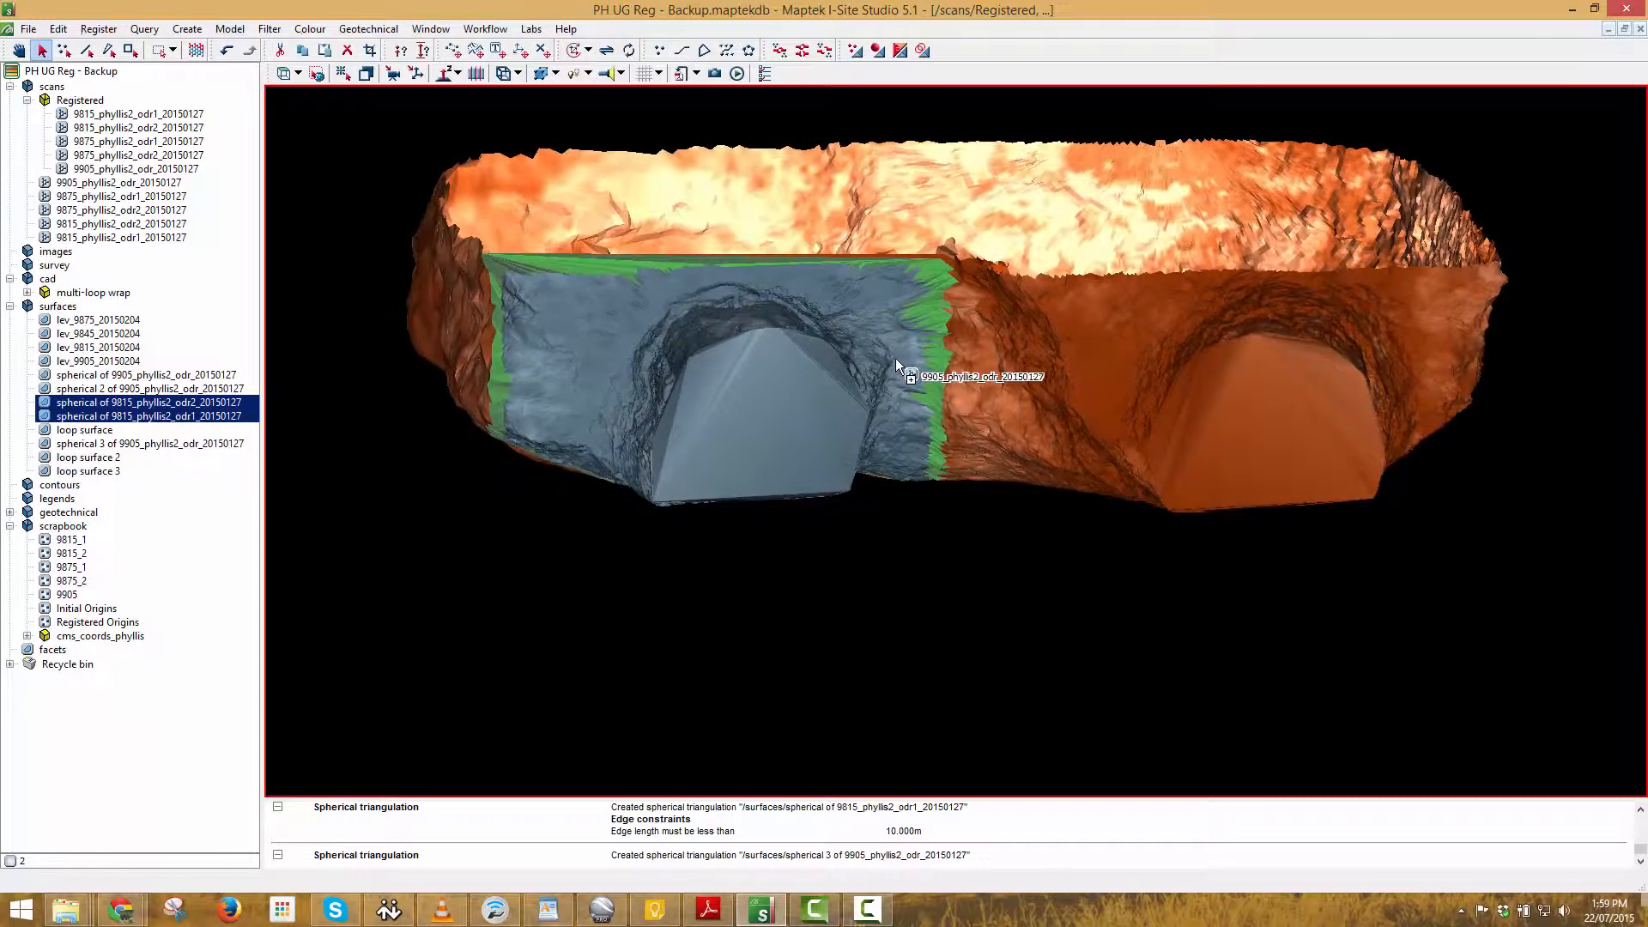
Select all facets of both spherical 9815 surfaces and loop surface 3, then cut and paste them into one surface.
ctrl+click(944, 371)
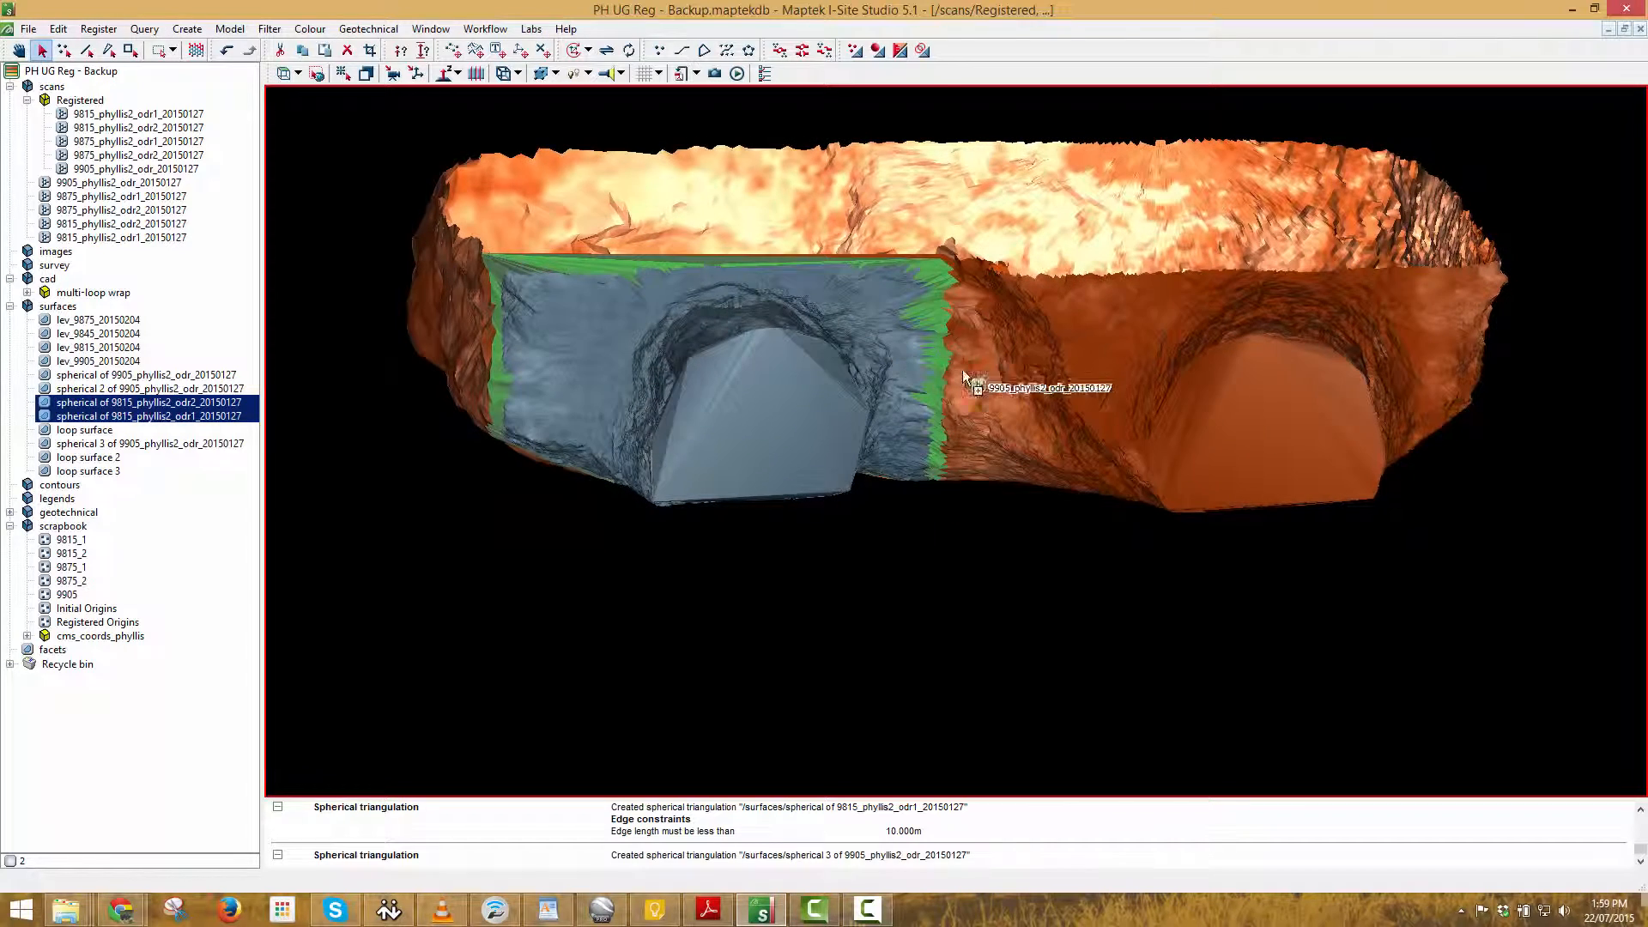
click(108, 51)
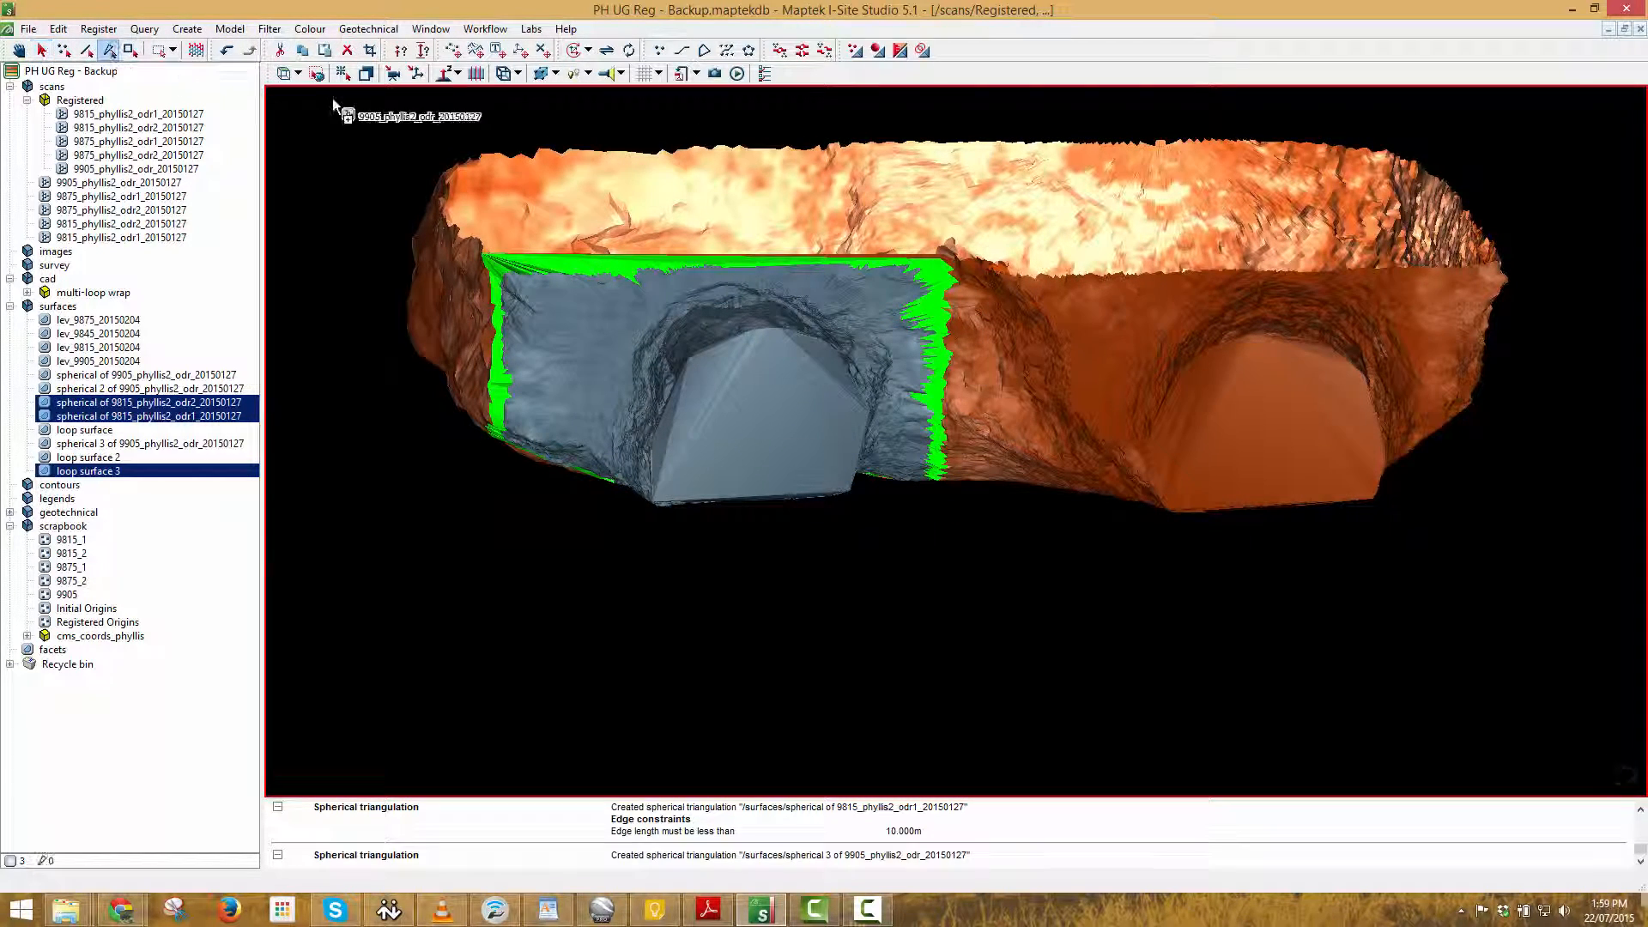
click(324, 52)
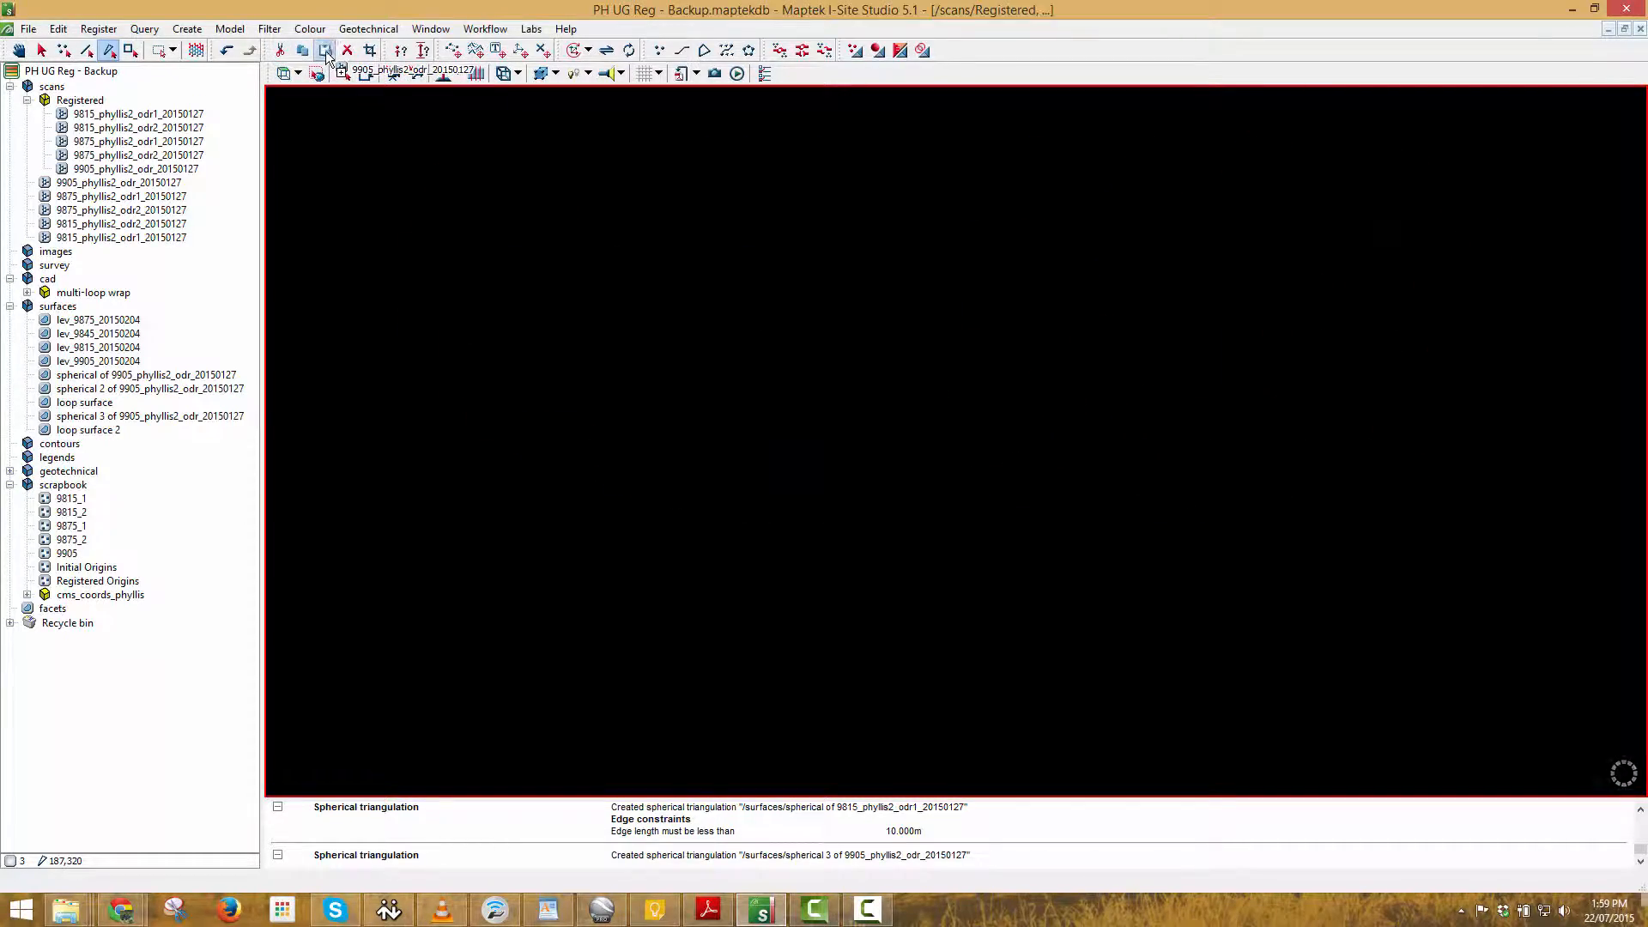
right_drag(798, 352, 901, 230)
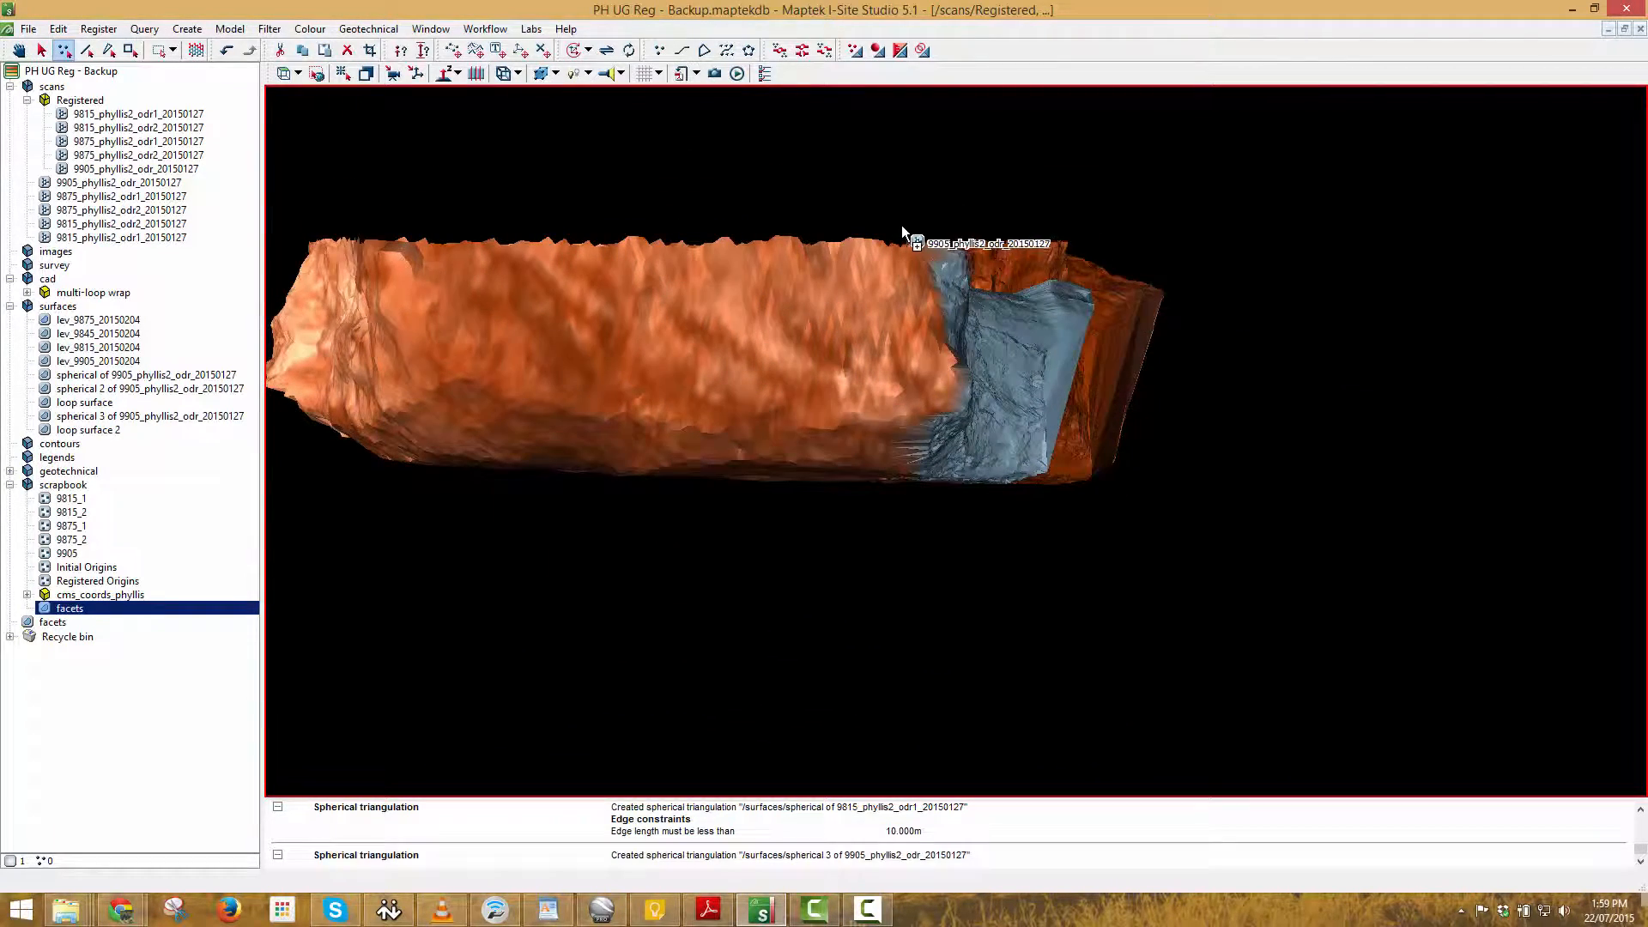
Select the points along the upper edge above the opening on the joined 9815 surface, narrow the selection, and delete them.
drag(970, 261, 975, 263)
right_drag(1031, 305, 963, 252)
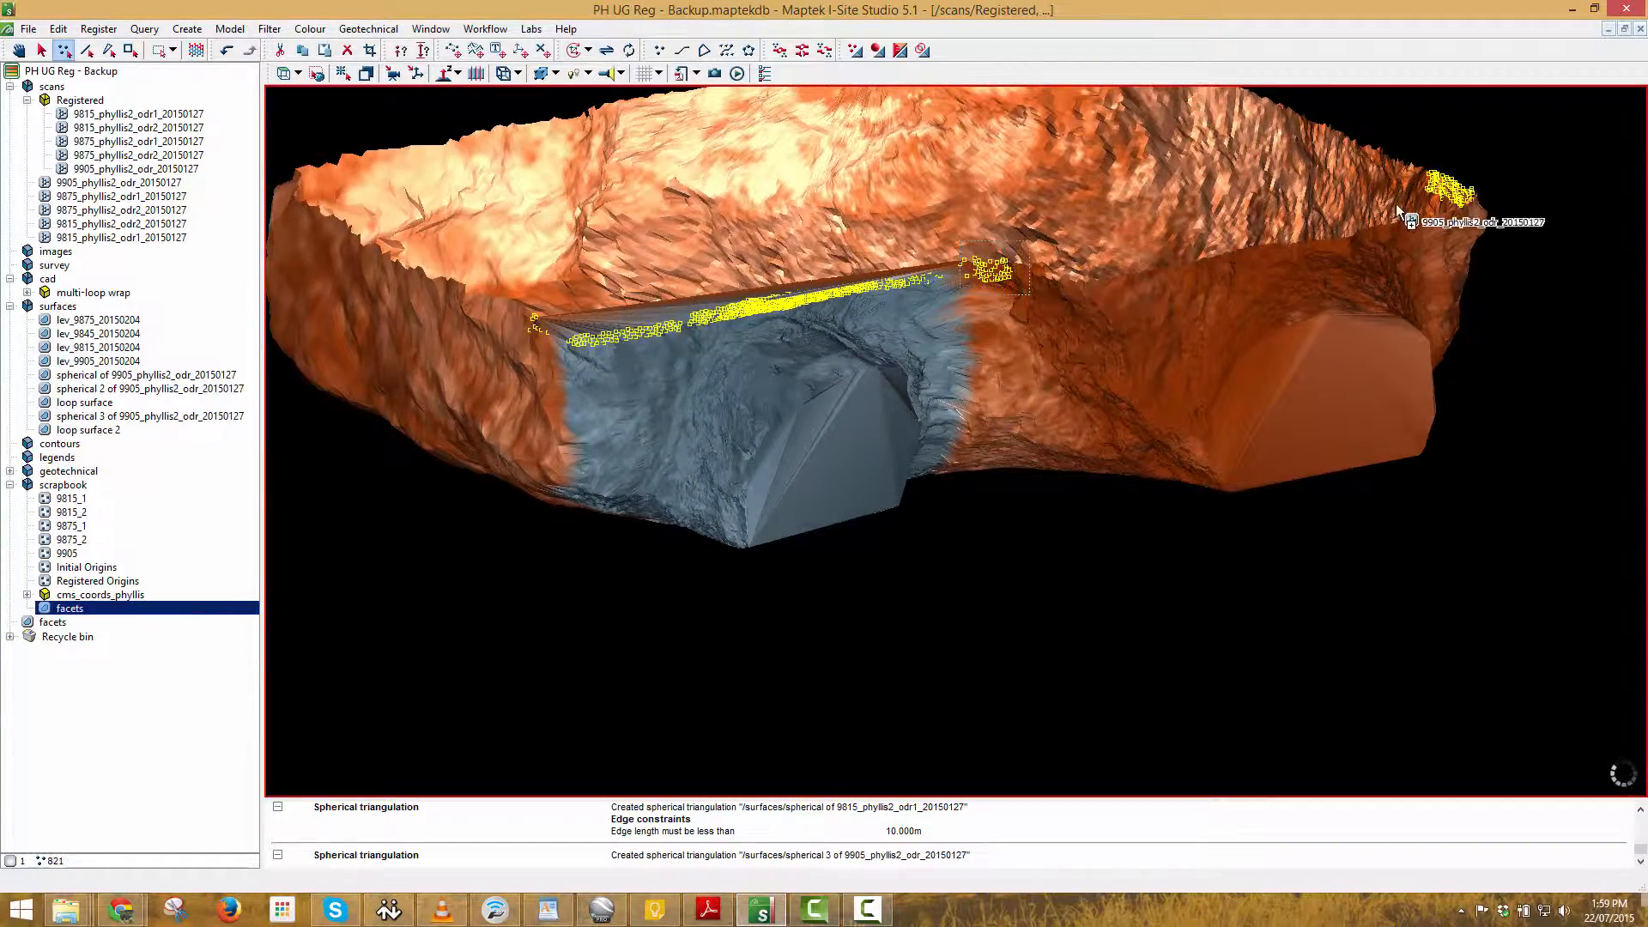
right_drag(1488, 251, 1011, 351)
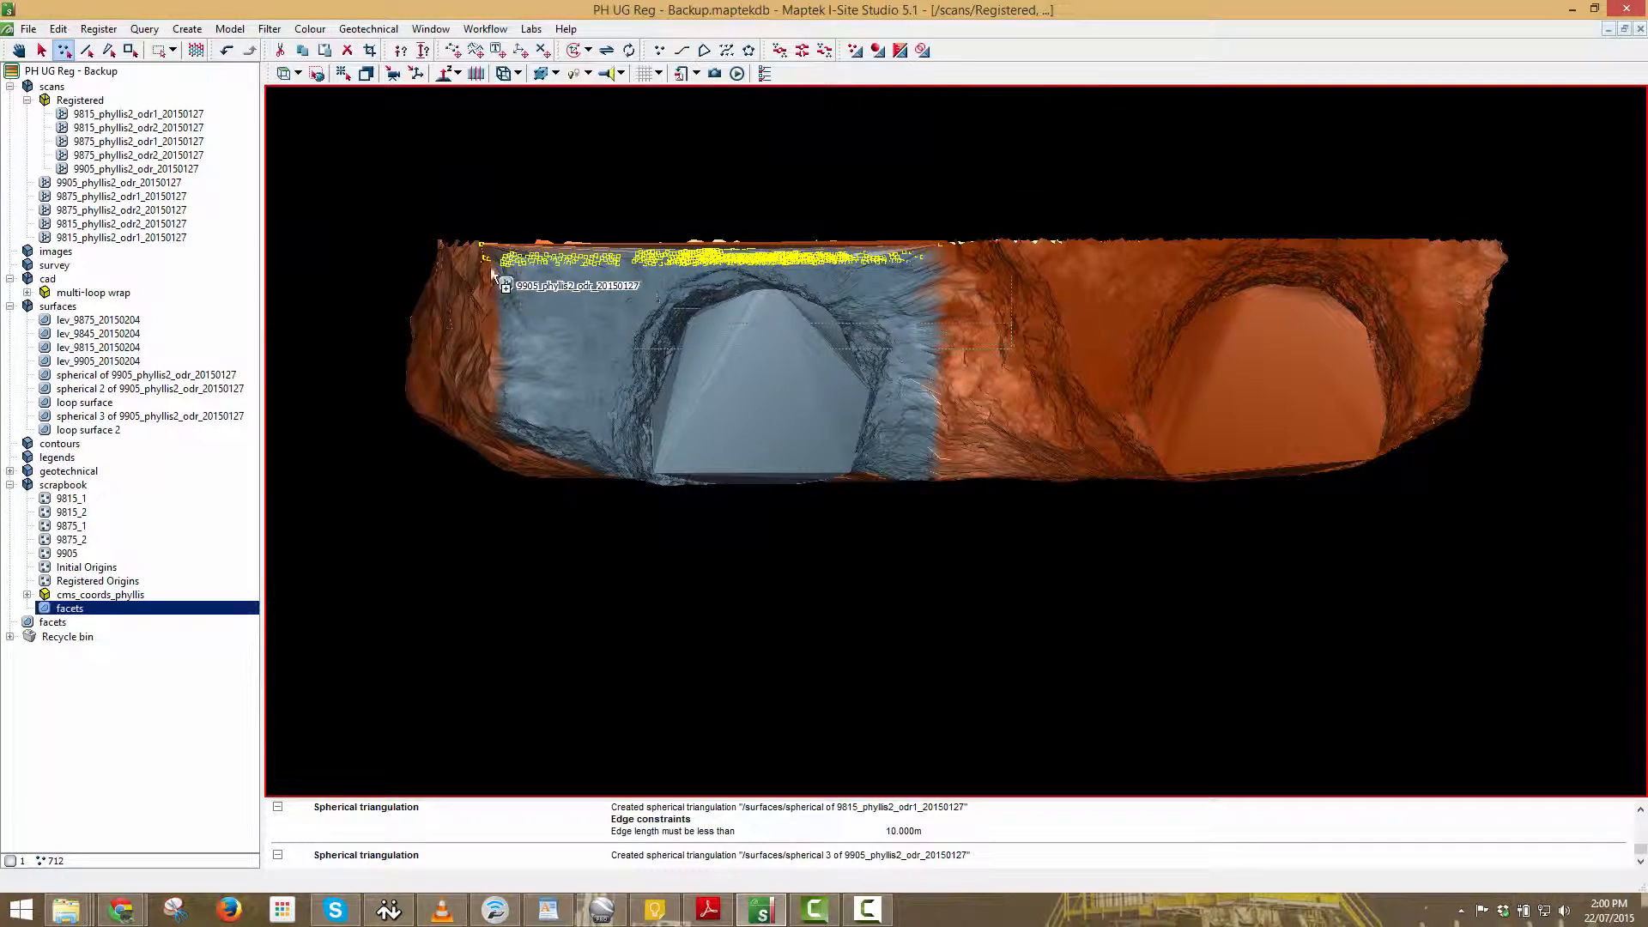
mouse_move(492, 272)
right_down()
mouse_move(465, 256)
mouse_move(521, 283)
right_up()
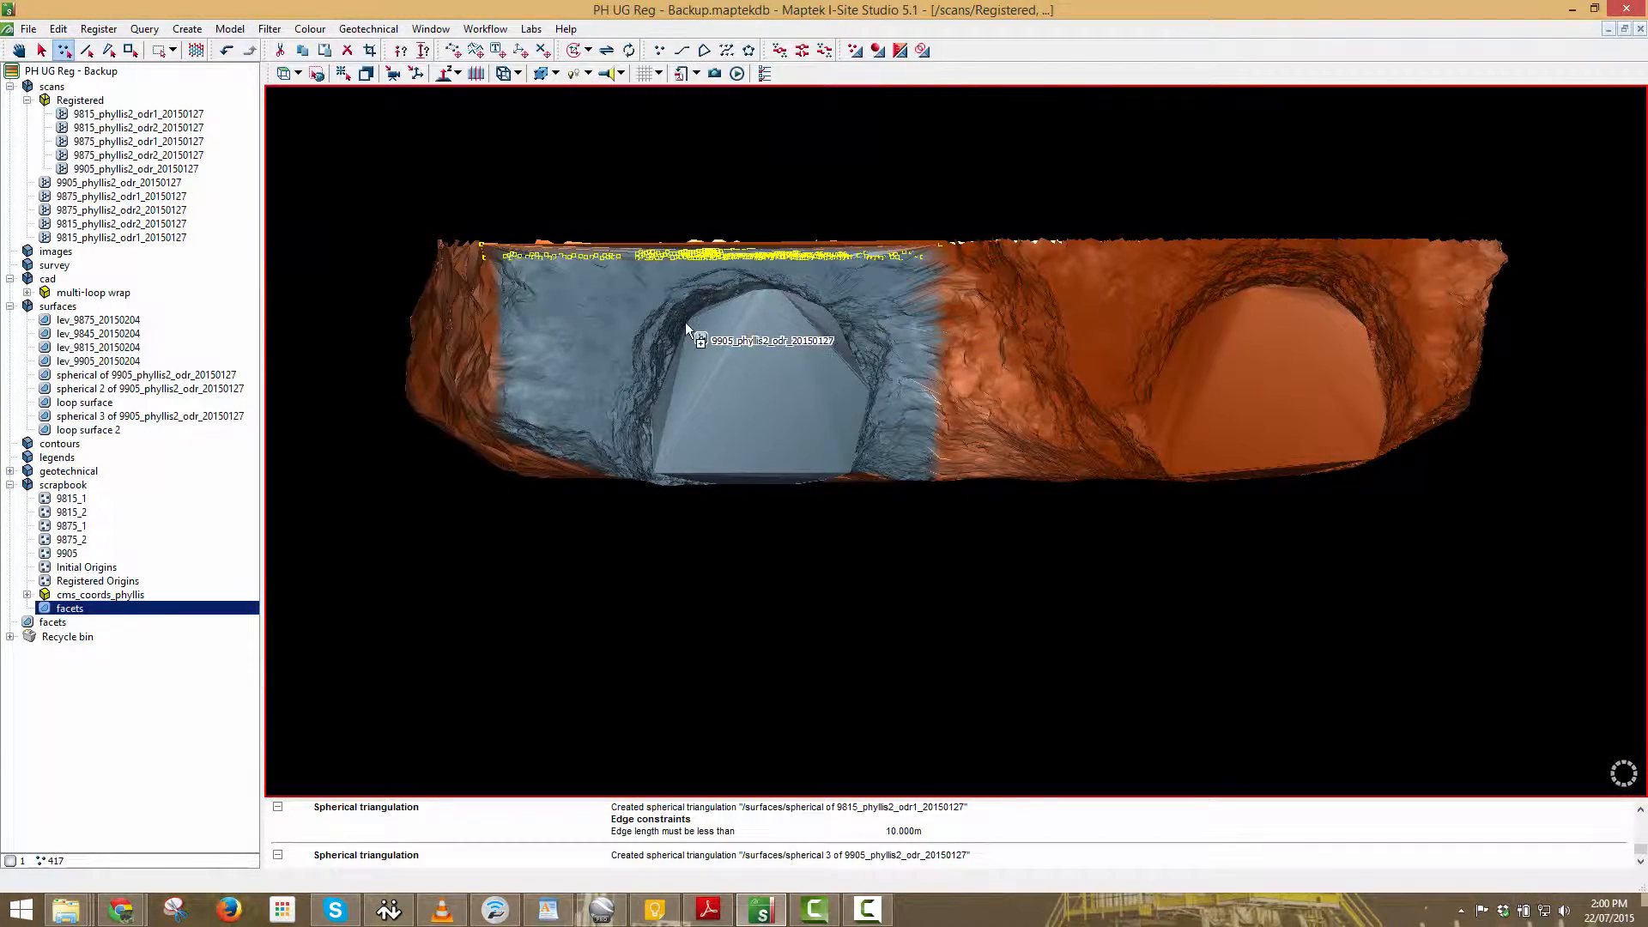
right_drag(684, 322, 73, 492)
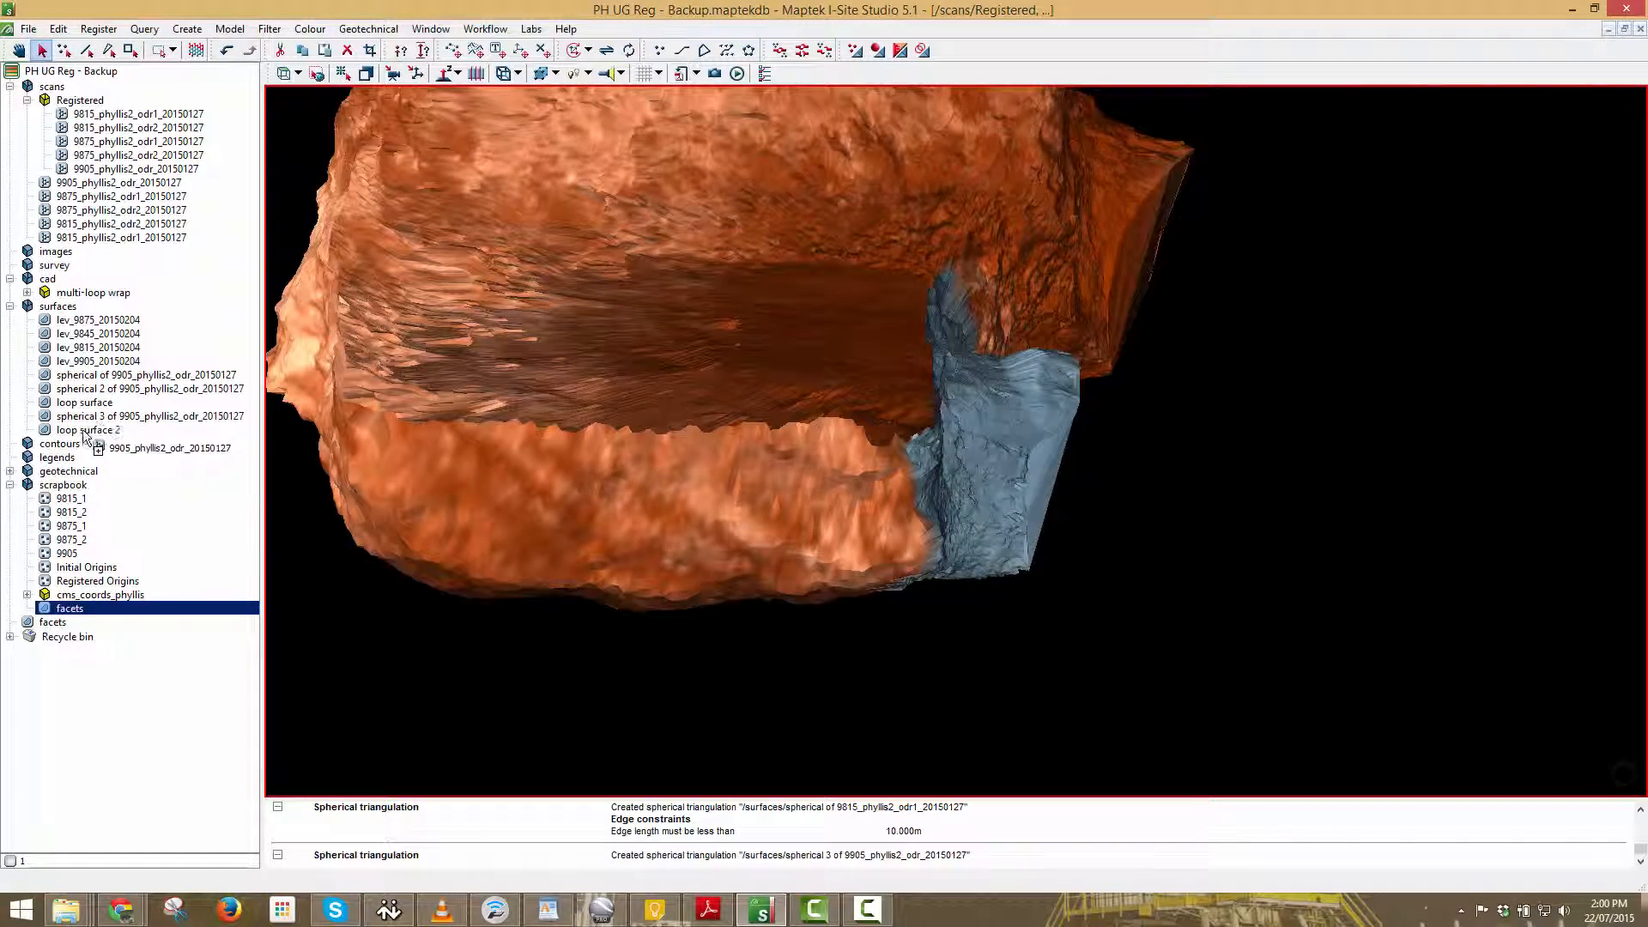
Display the upper facets surface and join it to the combined 9815 surface with a Straight loop triangulation.
drag(52, 624, 645, 645)
click(1143, 602)
right_drag(1141, 603, 857, 324)
drag(873, 337, 875, 339)
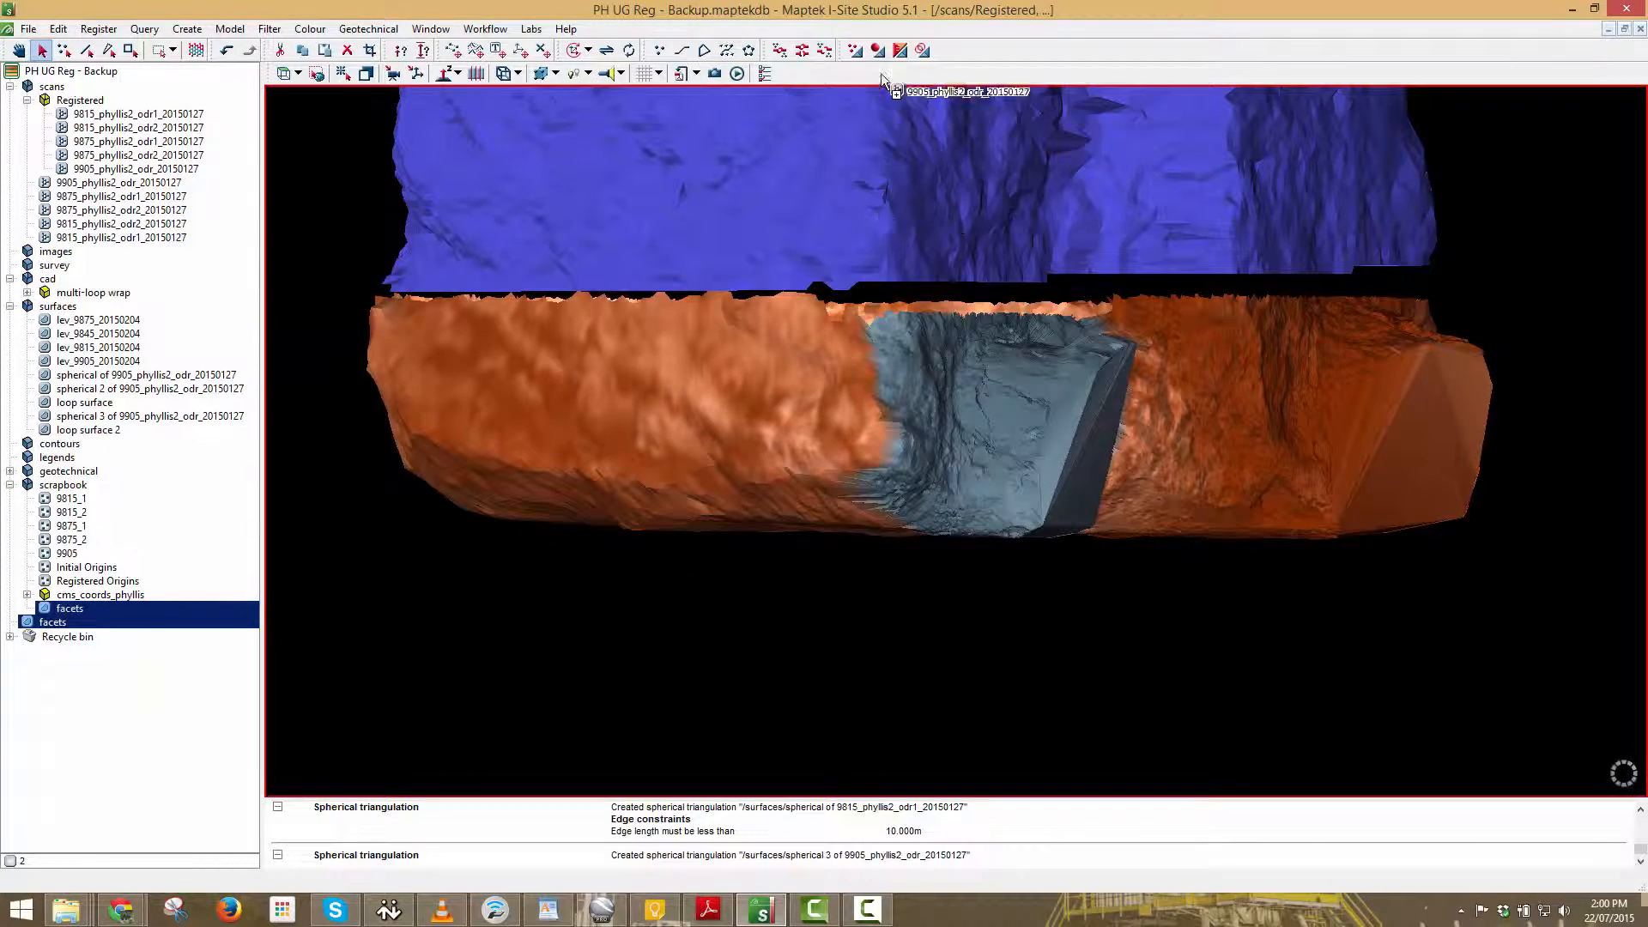
click(225, 28)
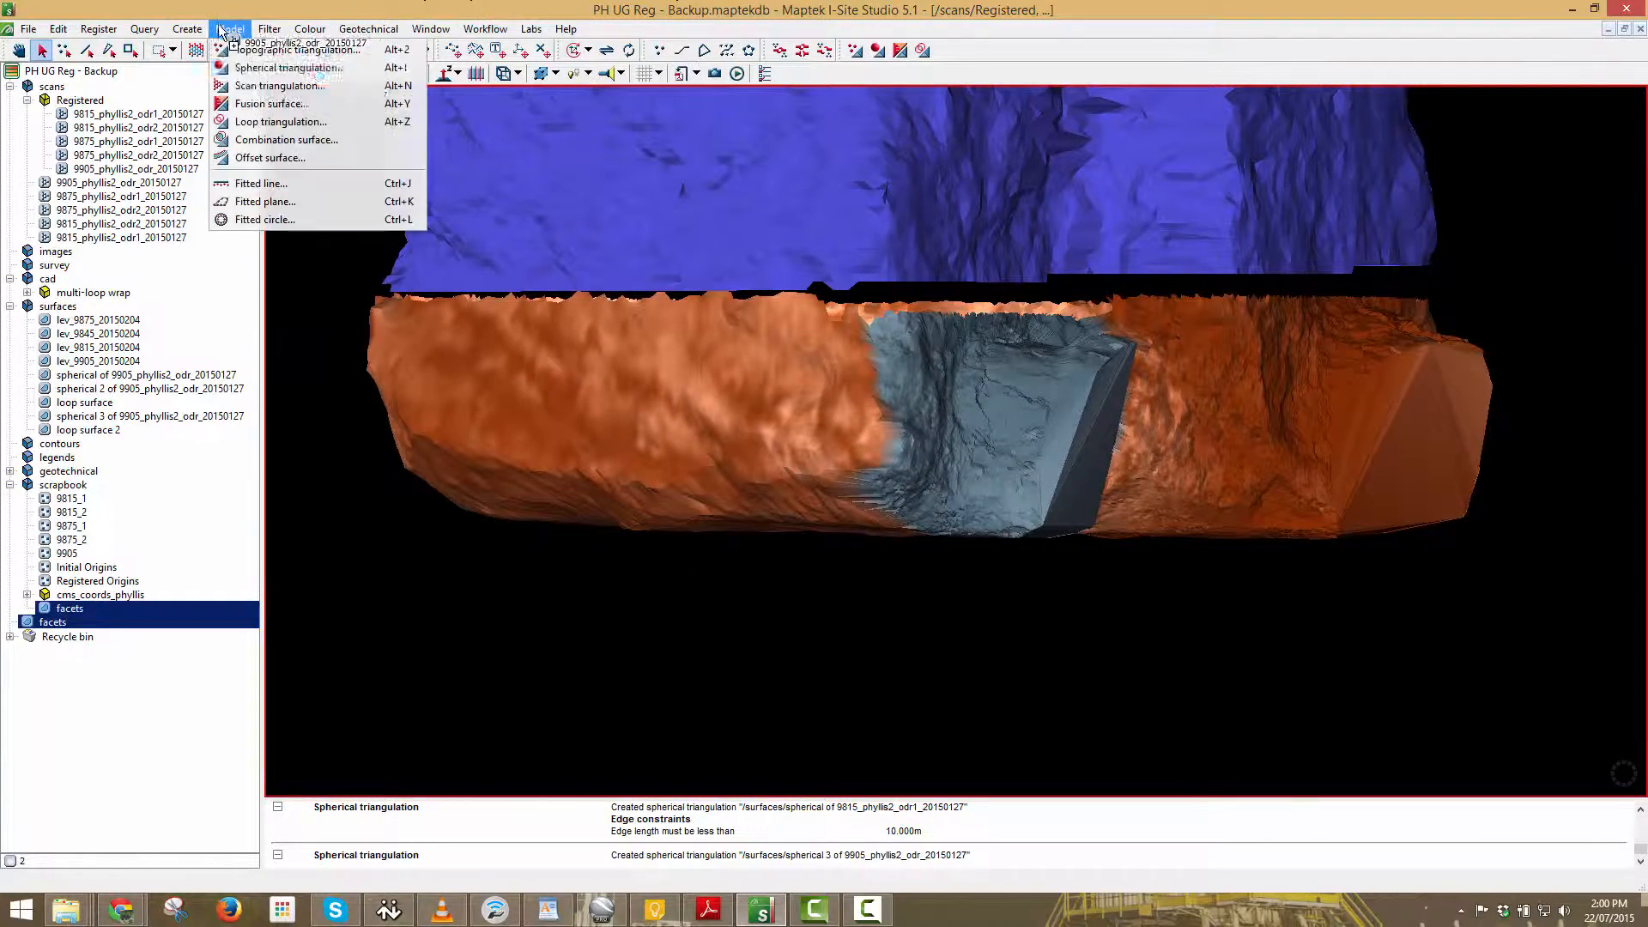
click(275, 121)
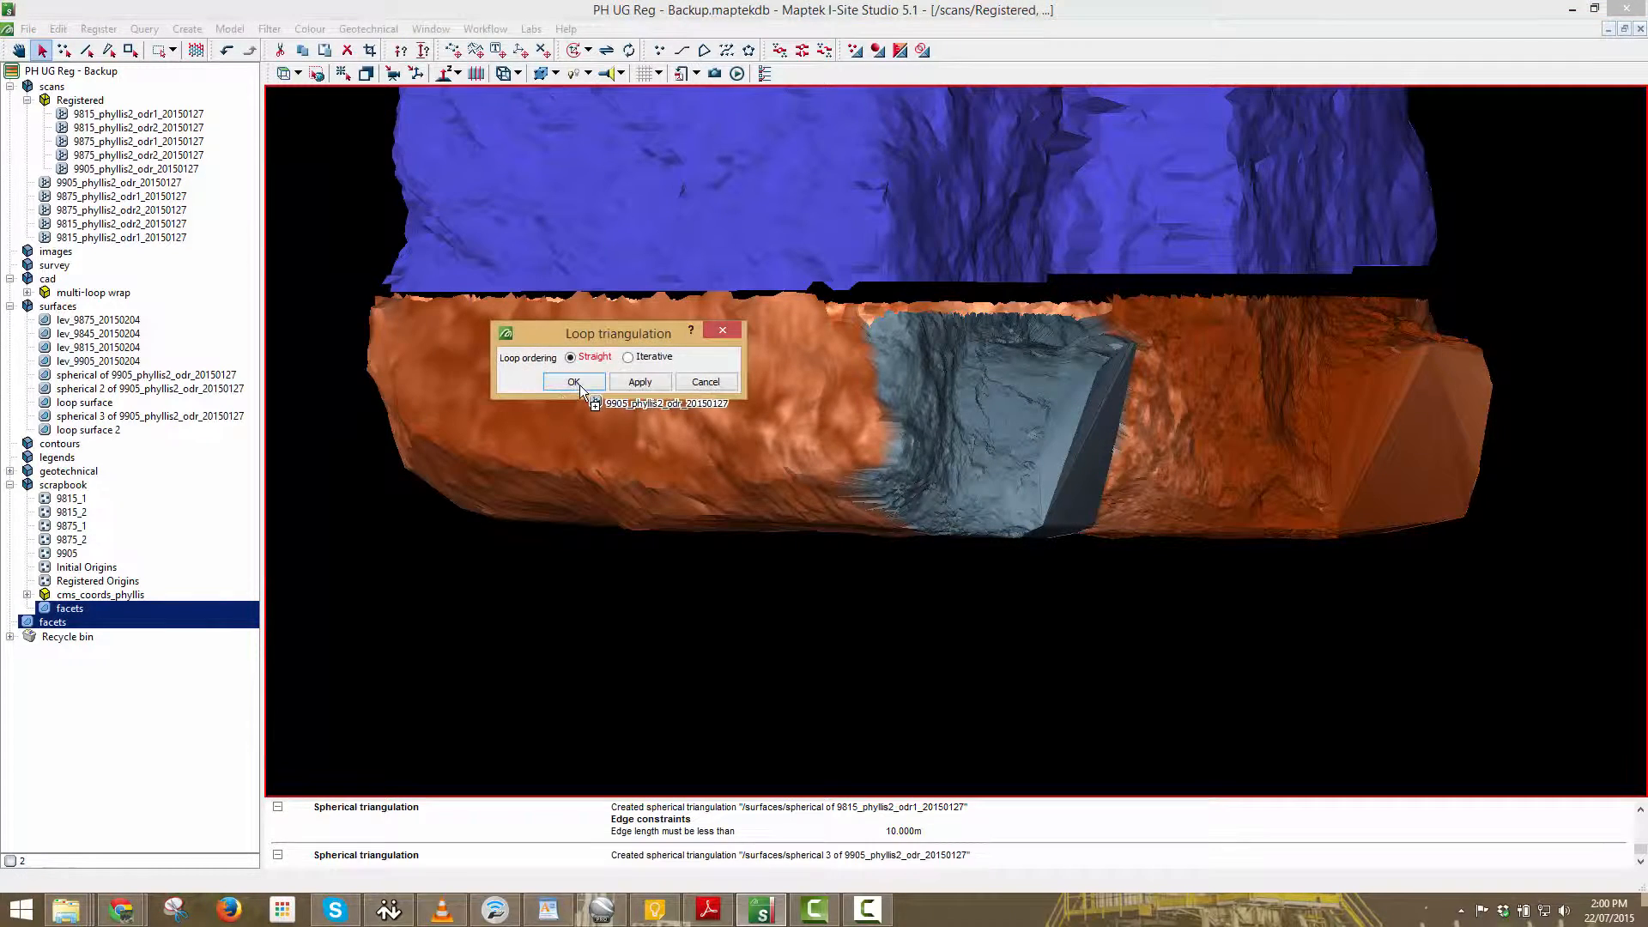
click(574, 382)
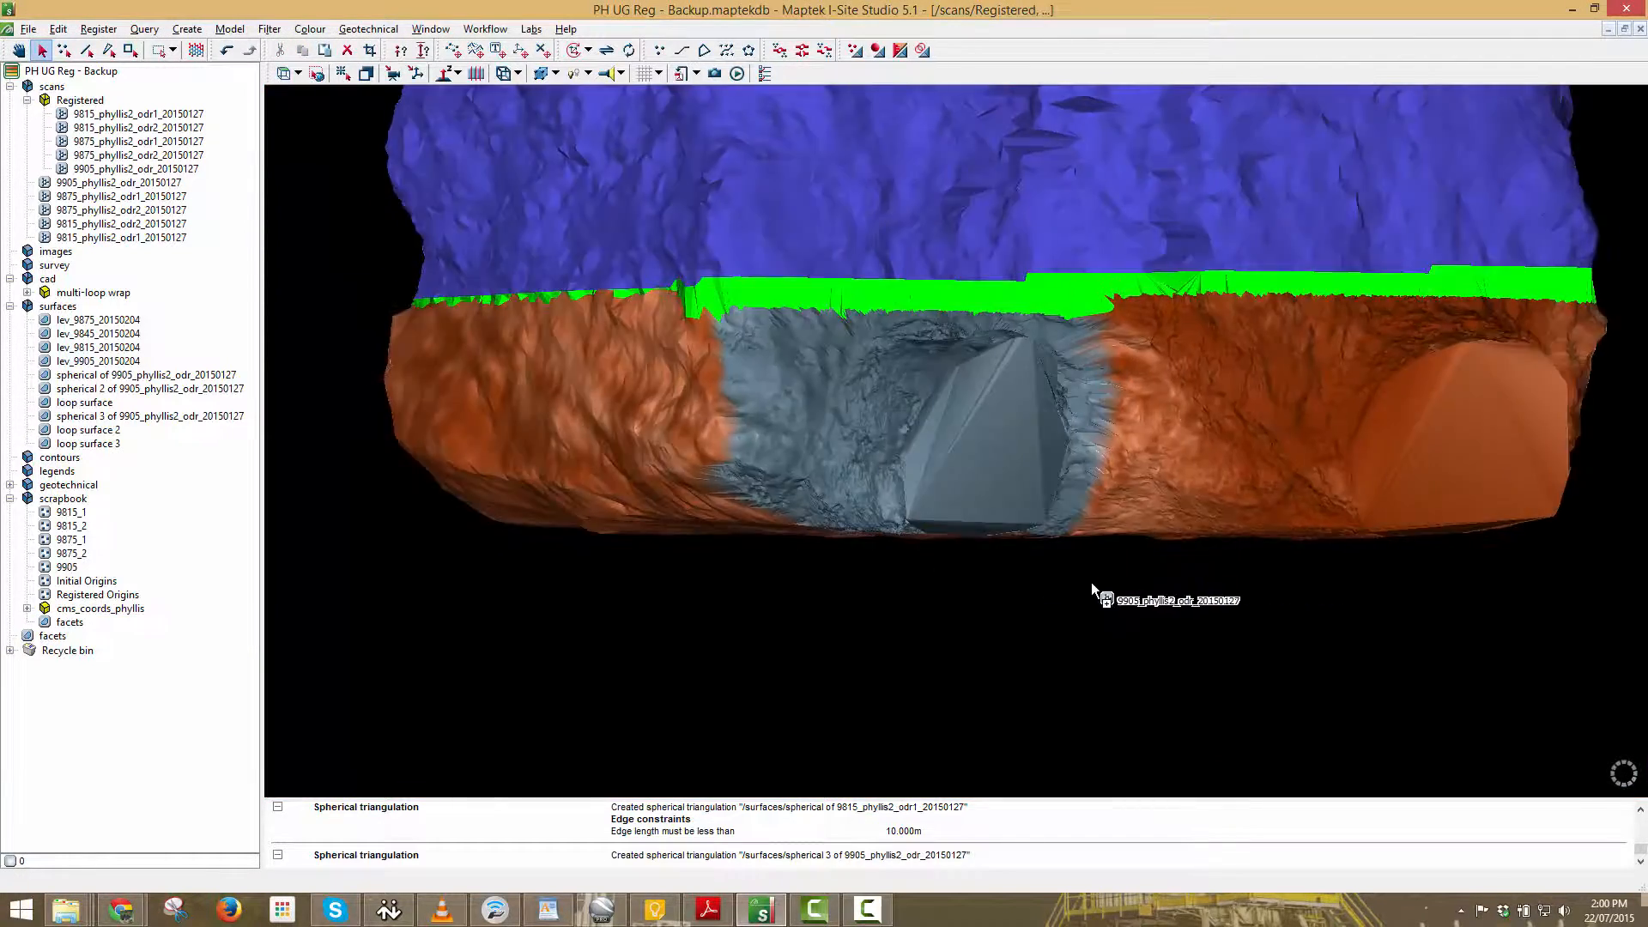
Select all facets of the upper surface, lower surface and connecting loop surface, then cut and paste them into one surface.
right_drag(1091, 591, 1034, 584)
key(ctrl+a)
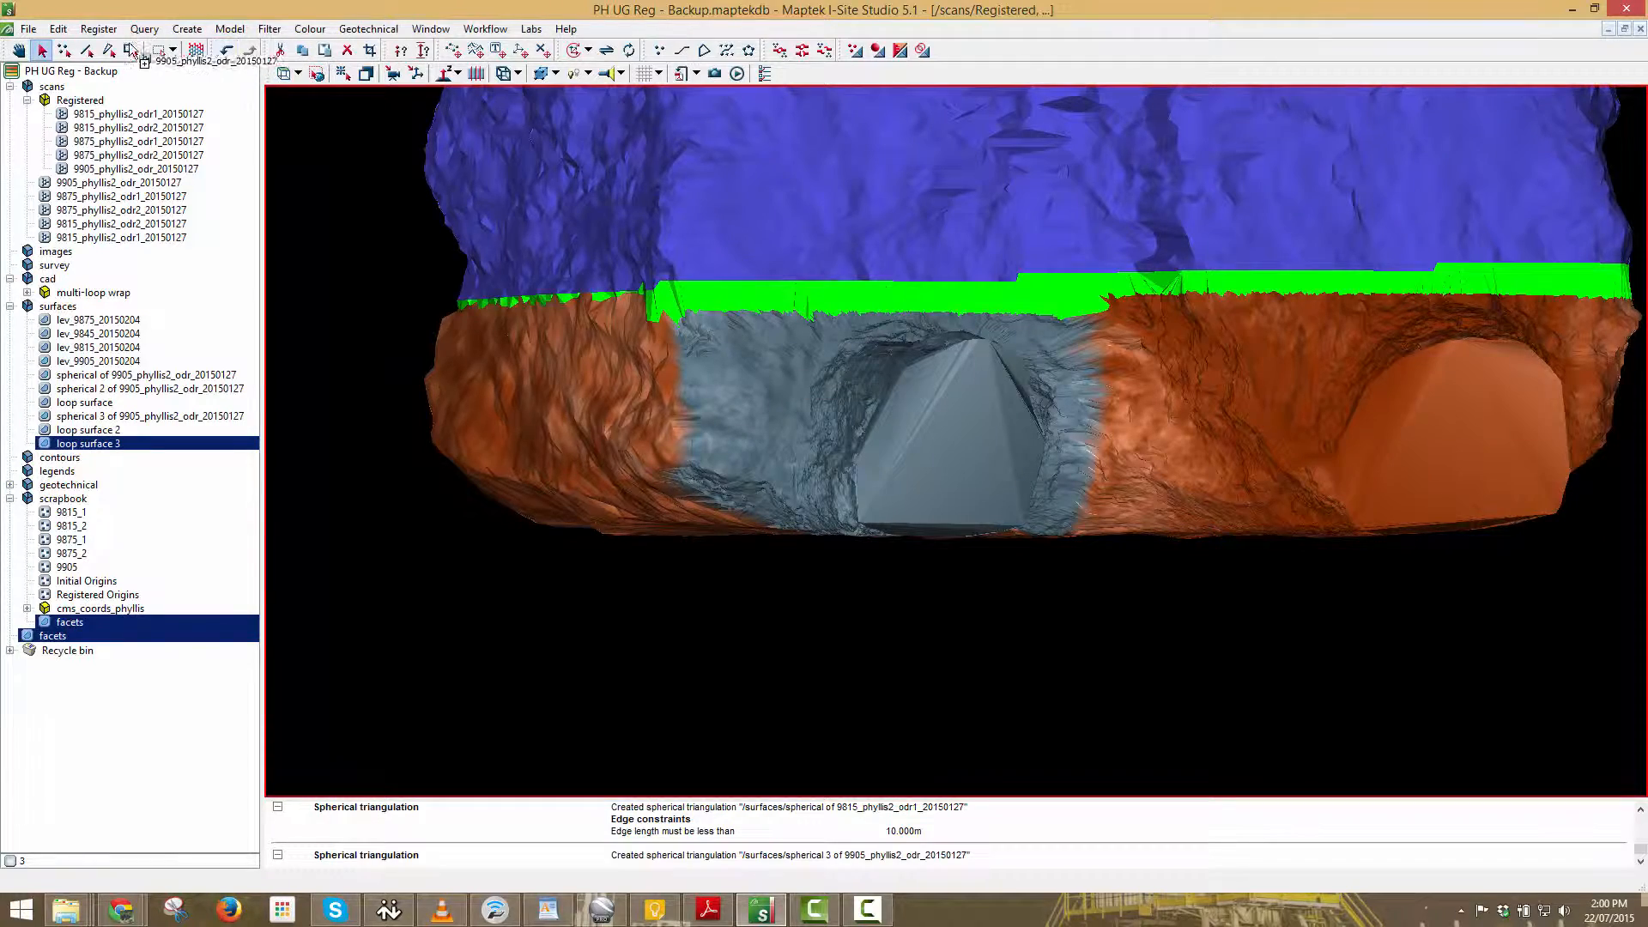
drag(307, 84, 298, 56)
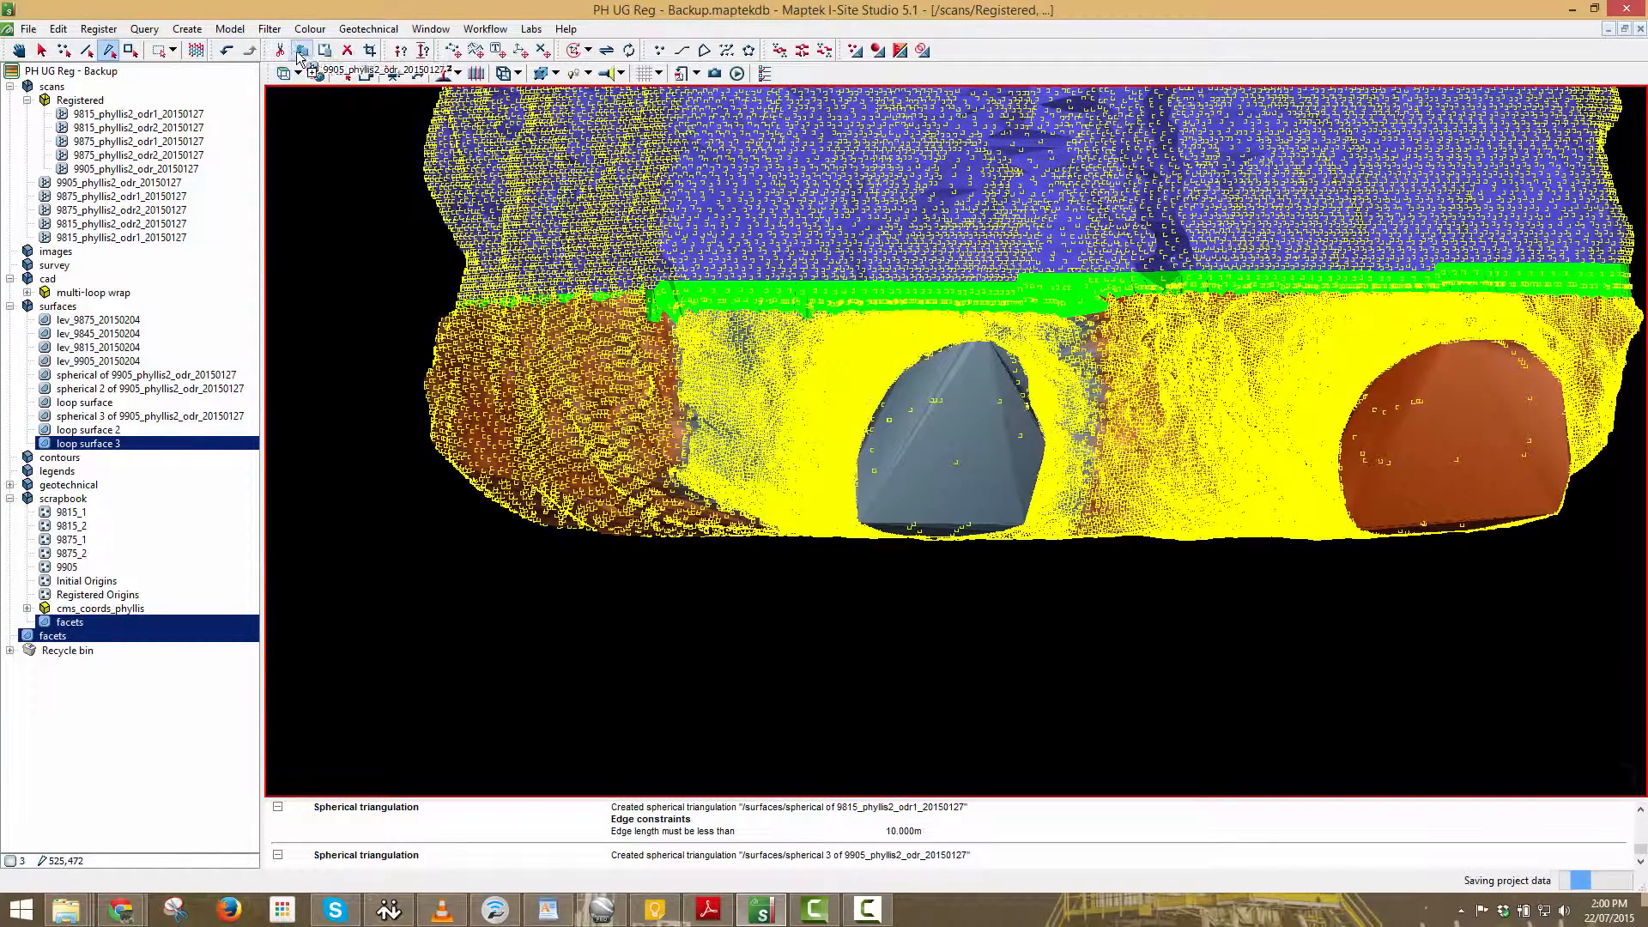
click(287, 51)
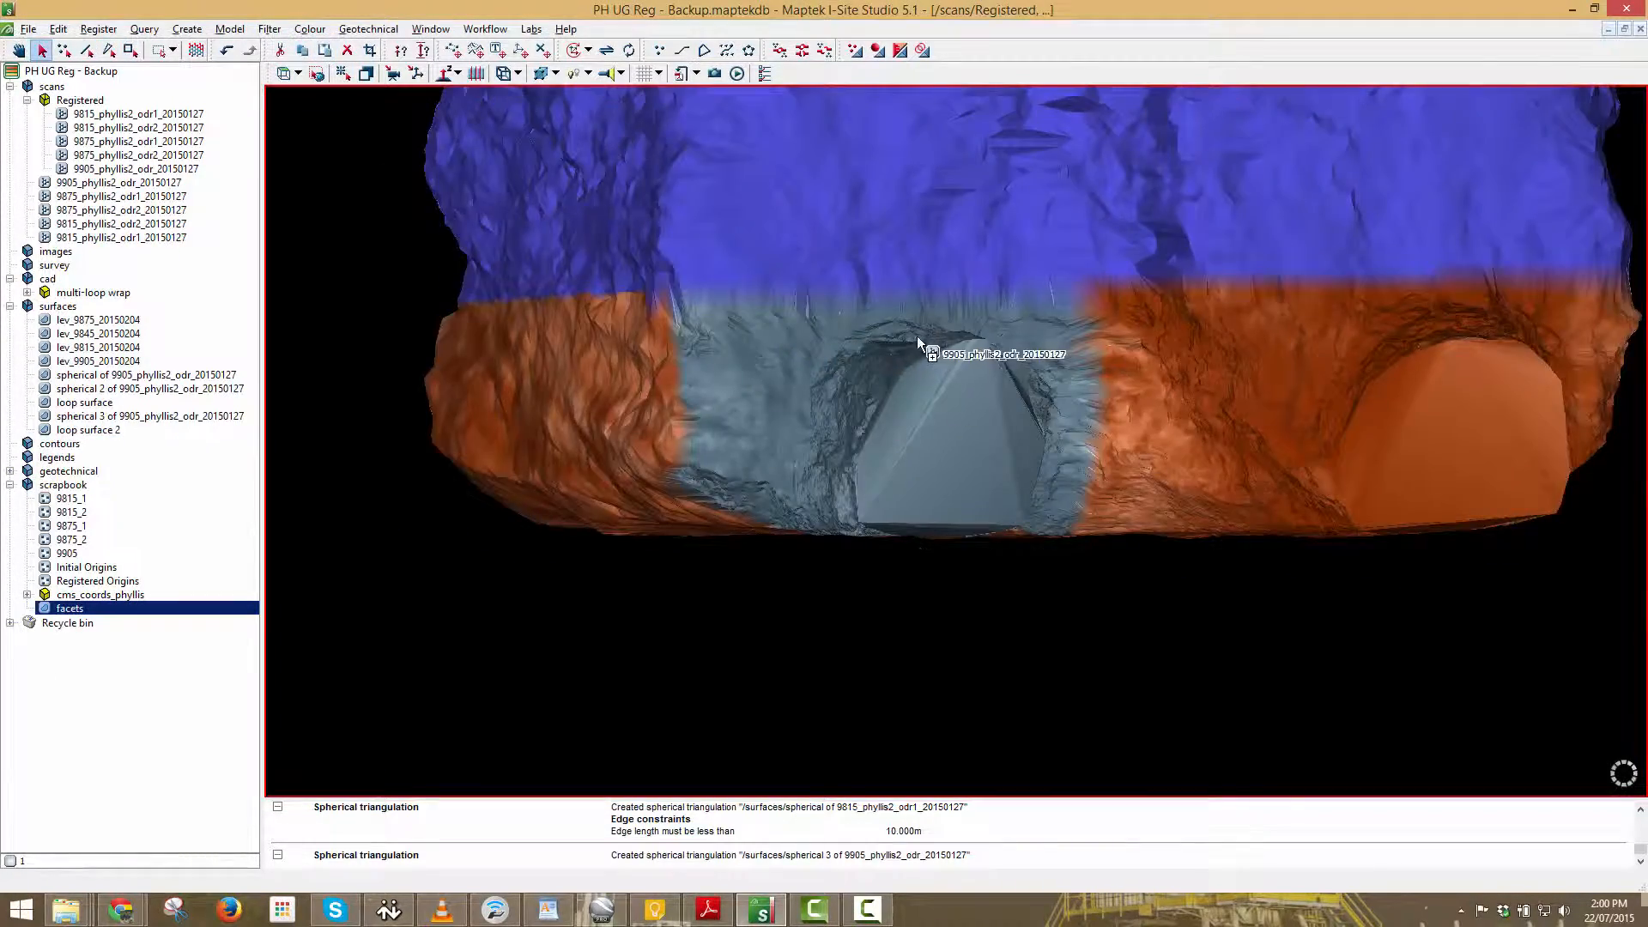
Colour the merged stope surface by elevation and examine its top, base, walls and drive openings.
drag(914, 316, 856, 244)
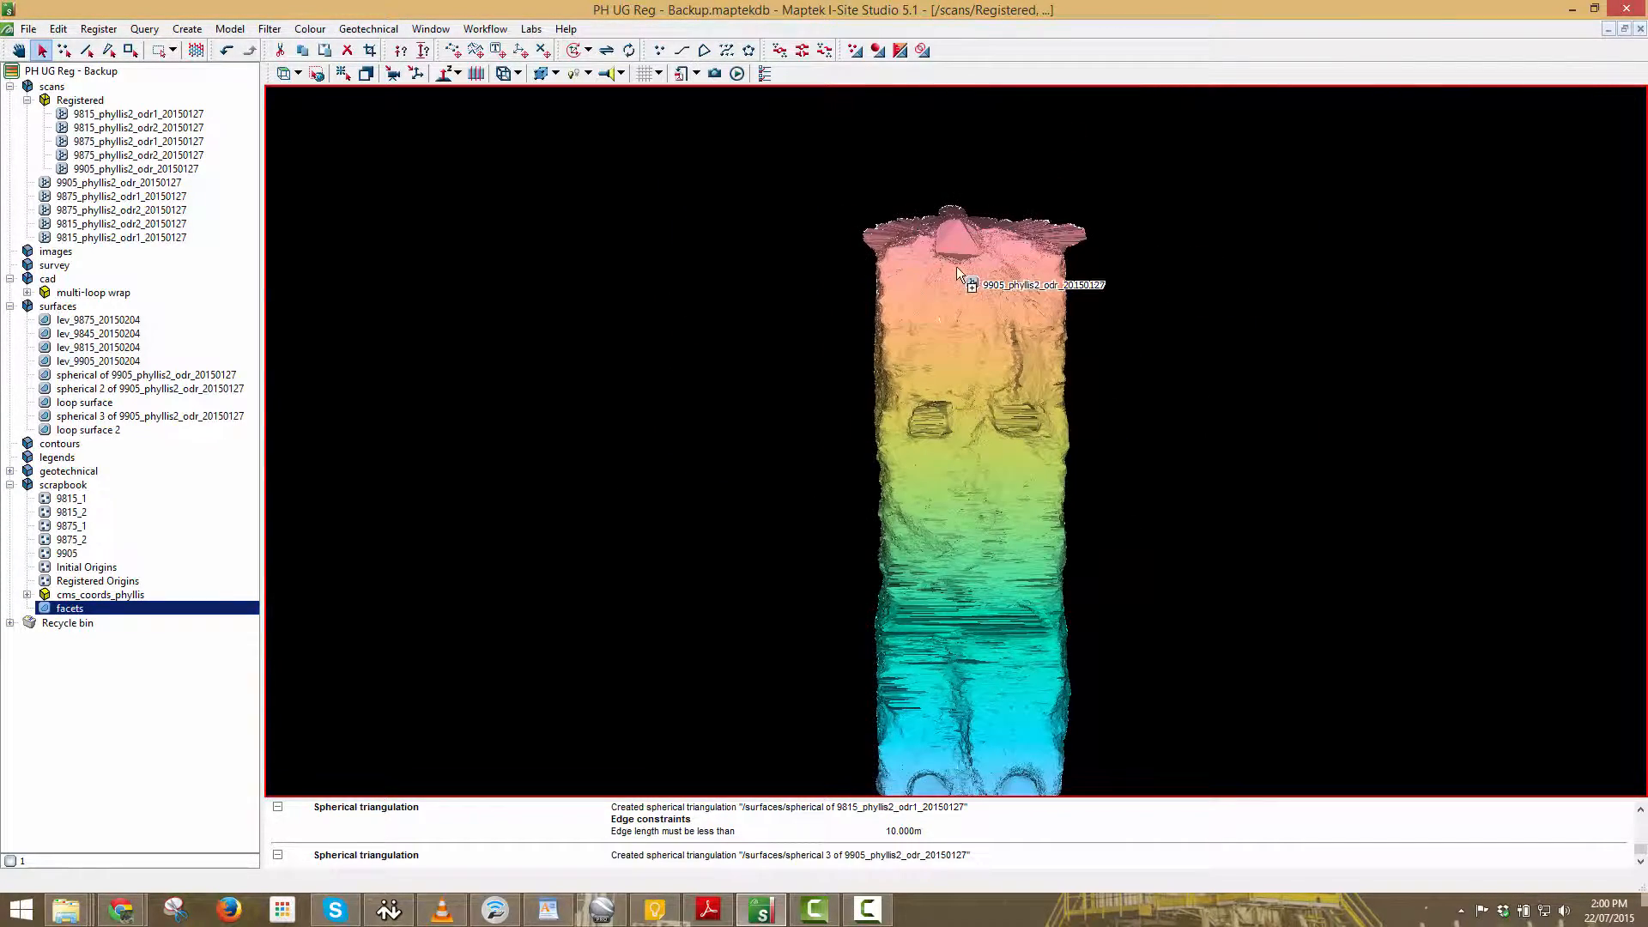
drag(956, 268, 892, 587)
drag(882, 388, 1104, 352)
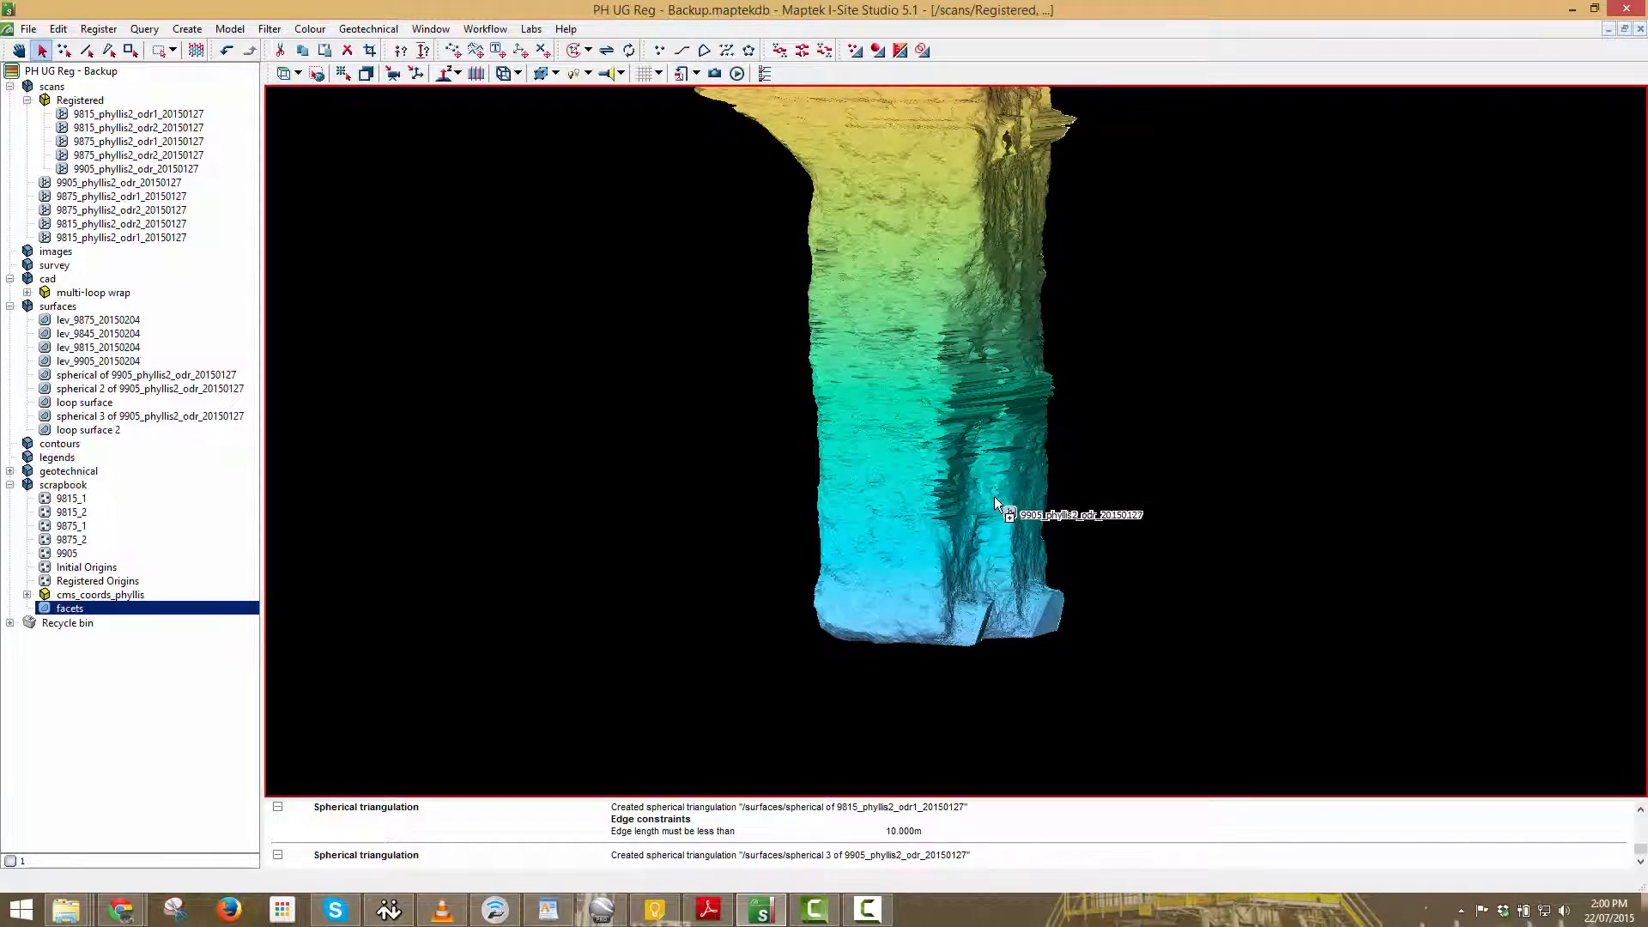
drag(995, 499, 902, 395)
drag(852, 474, 890, 542)
drag(807, 508, 893, 487)
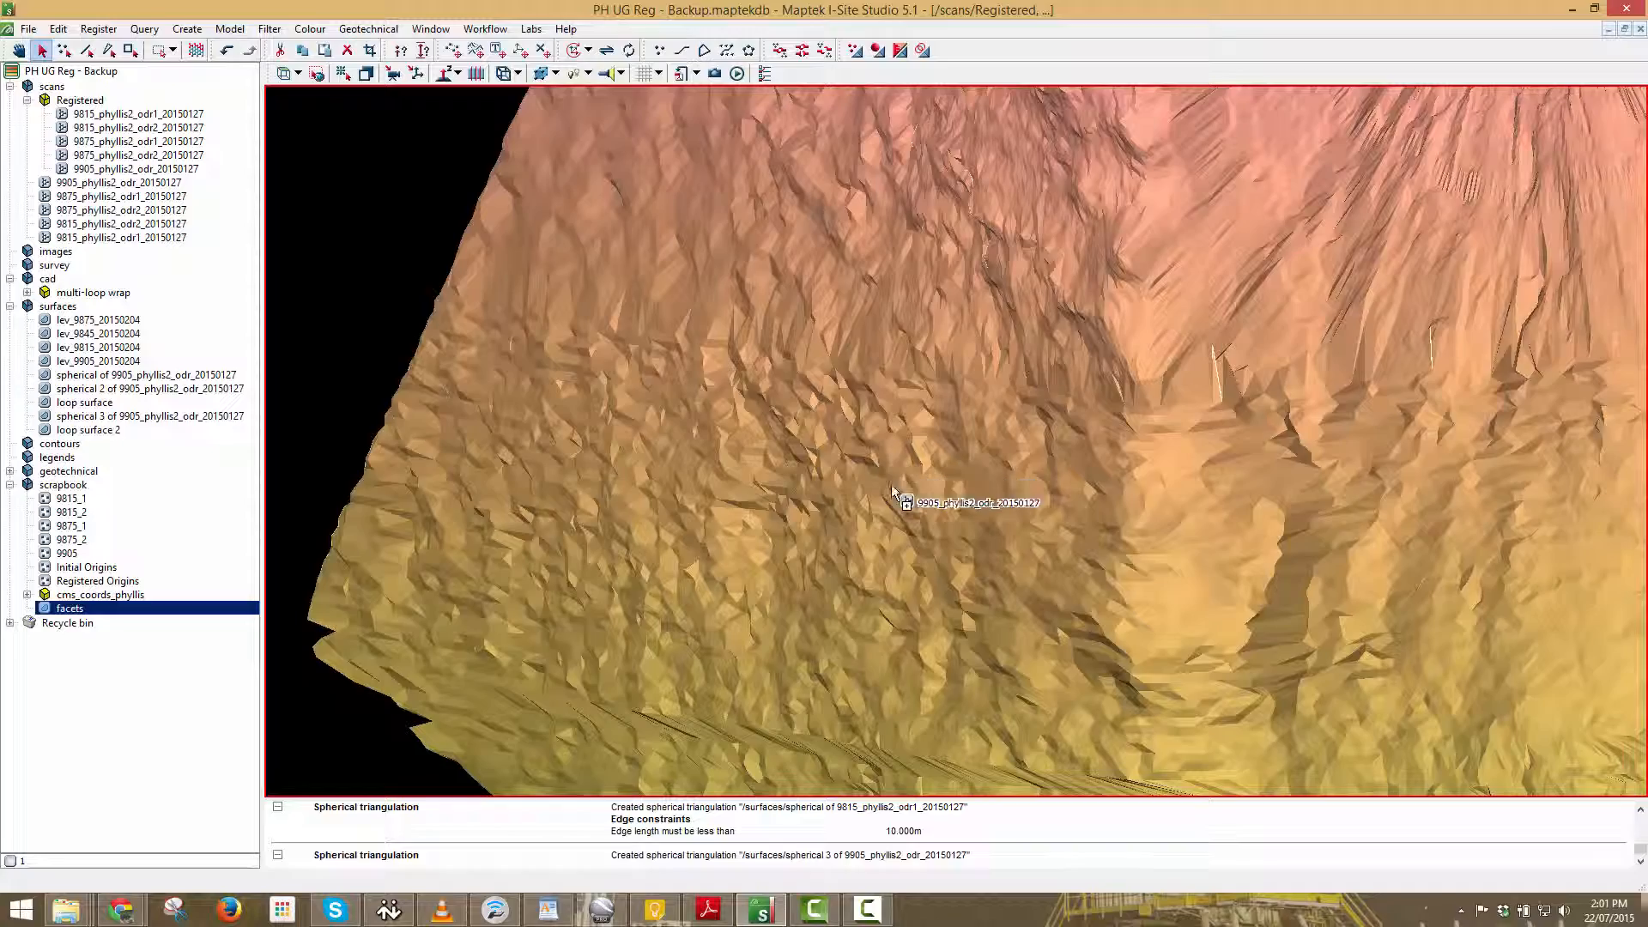
drag(702, 865, 1051, 418)
right_drag(1050, 419, 1030, 462)
scroll(1063, 441, up, 5)
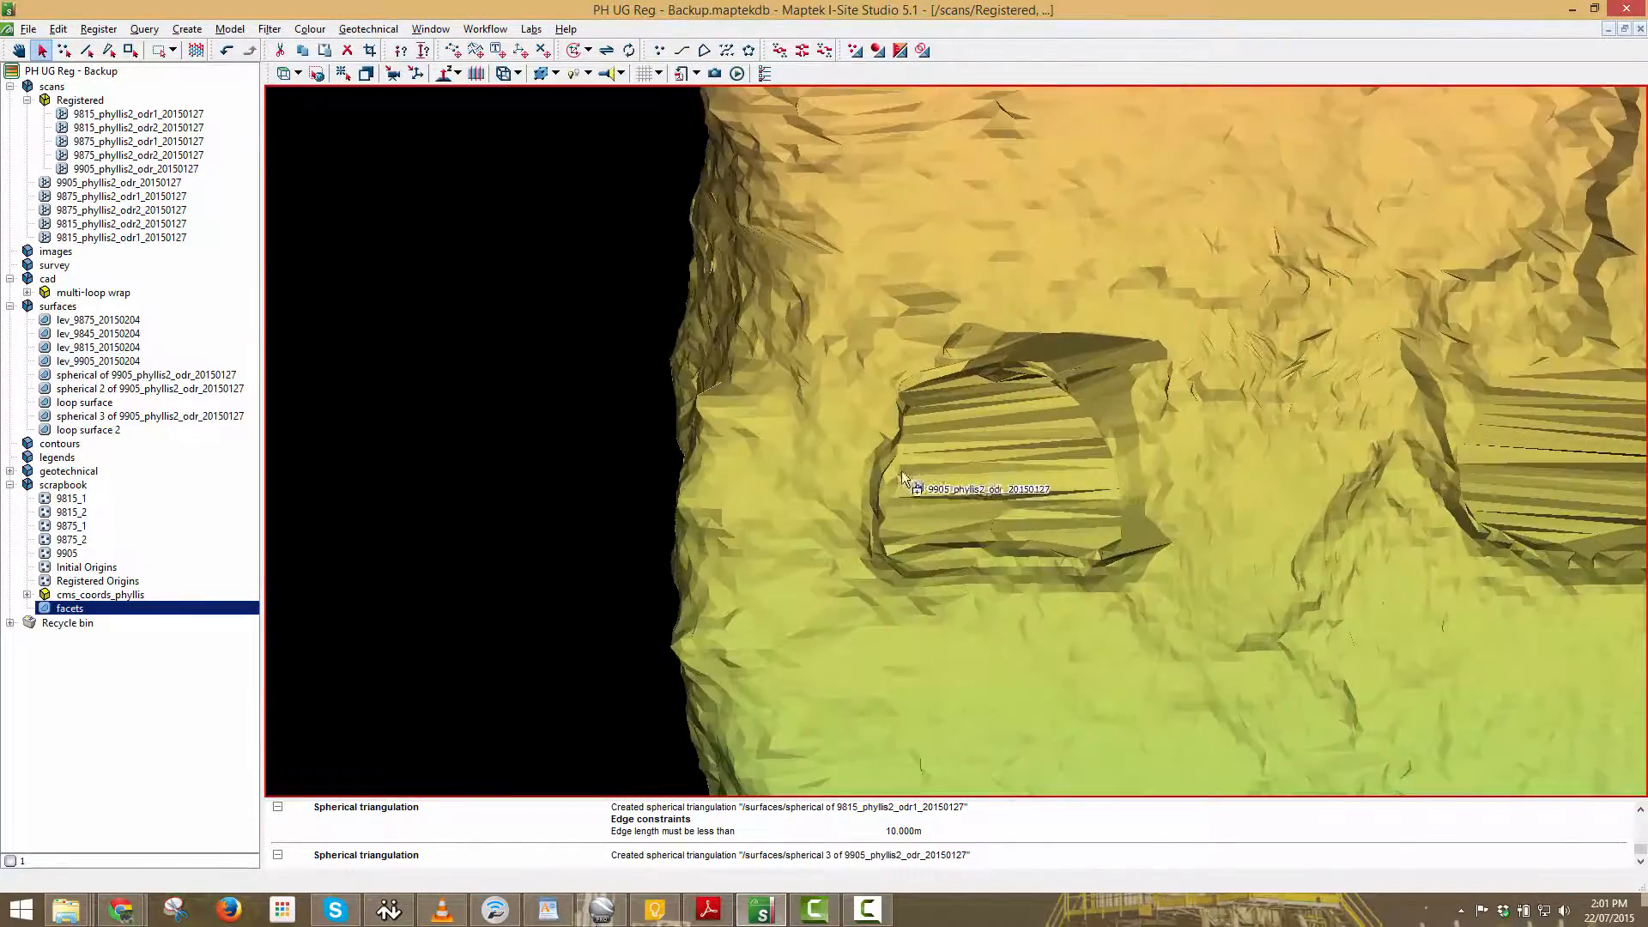
Switch the view to Perspective projection while facing the two drive openings in the stope wall.
right_drag(901, 472, 965, 580)
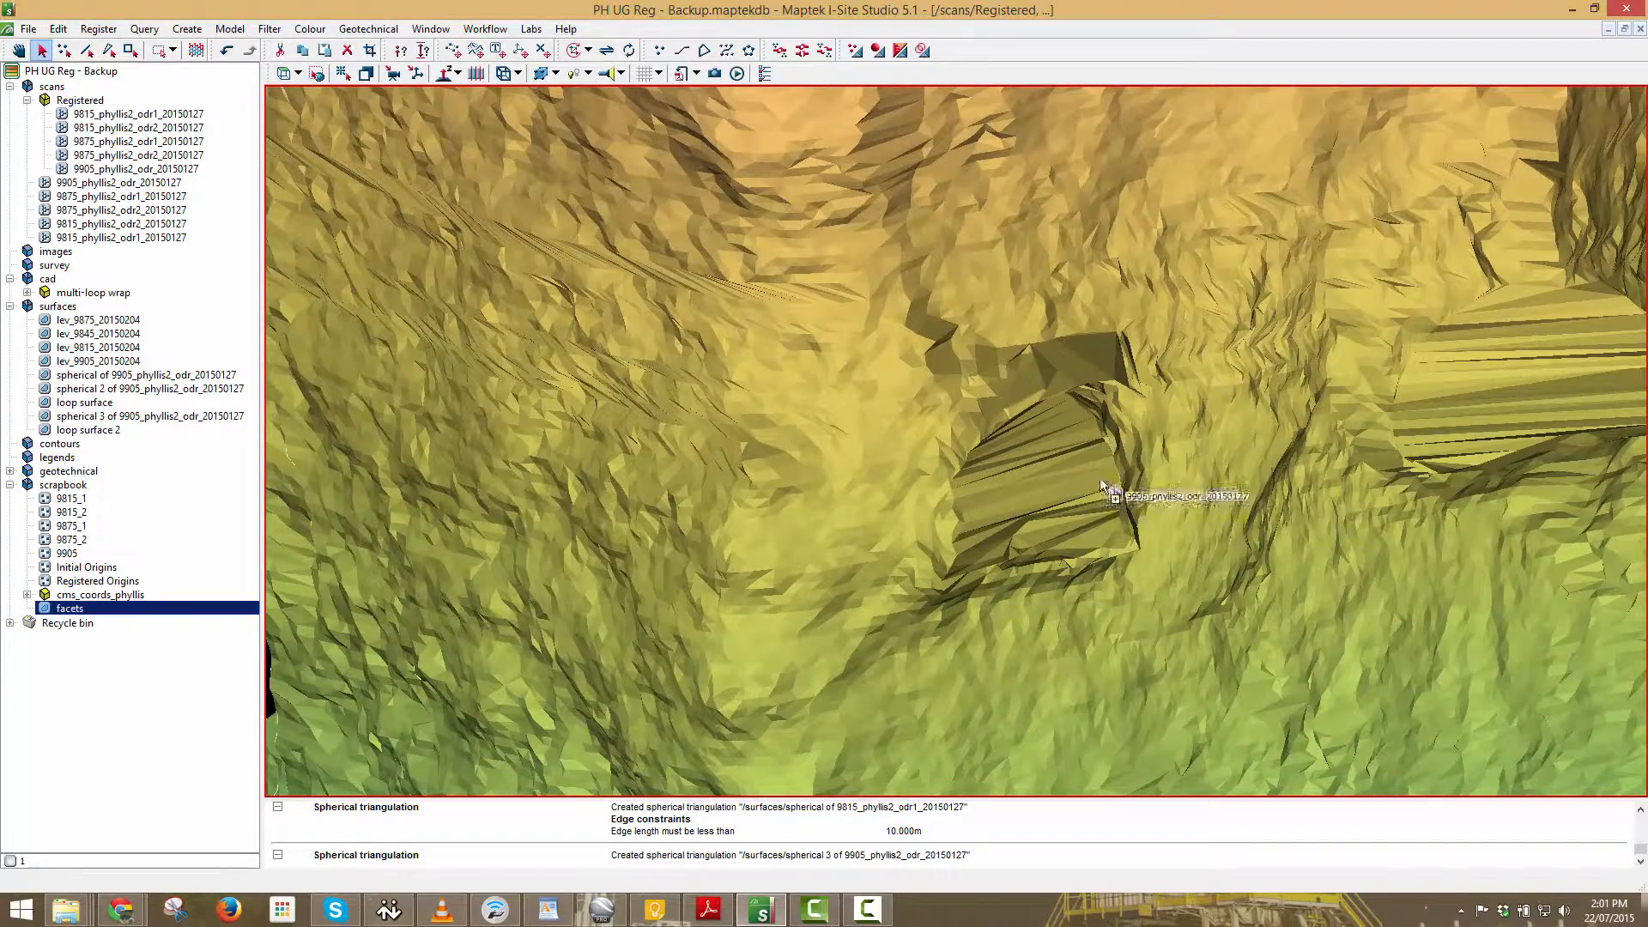
right_drag(1101, 482, 1034, 525)
key(c)
click(1211, 363)
right_drag(1212, 363, 1097, 397)
right_drag(917, 230, 955, 420)
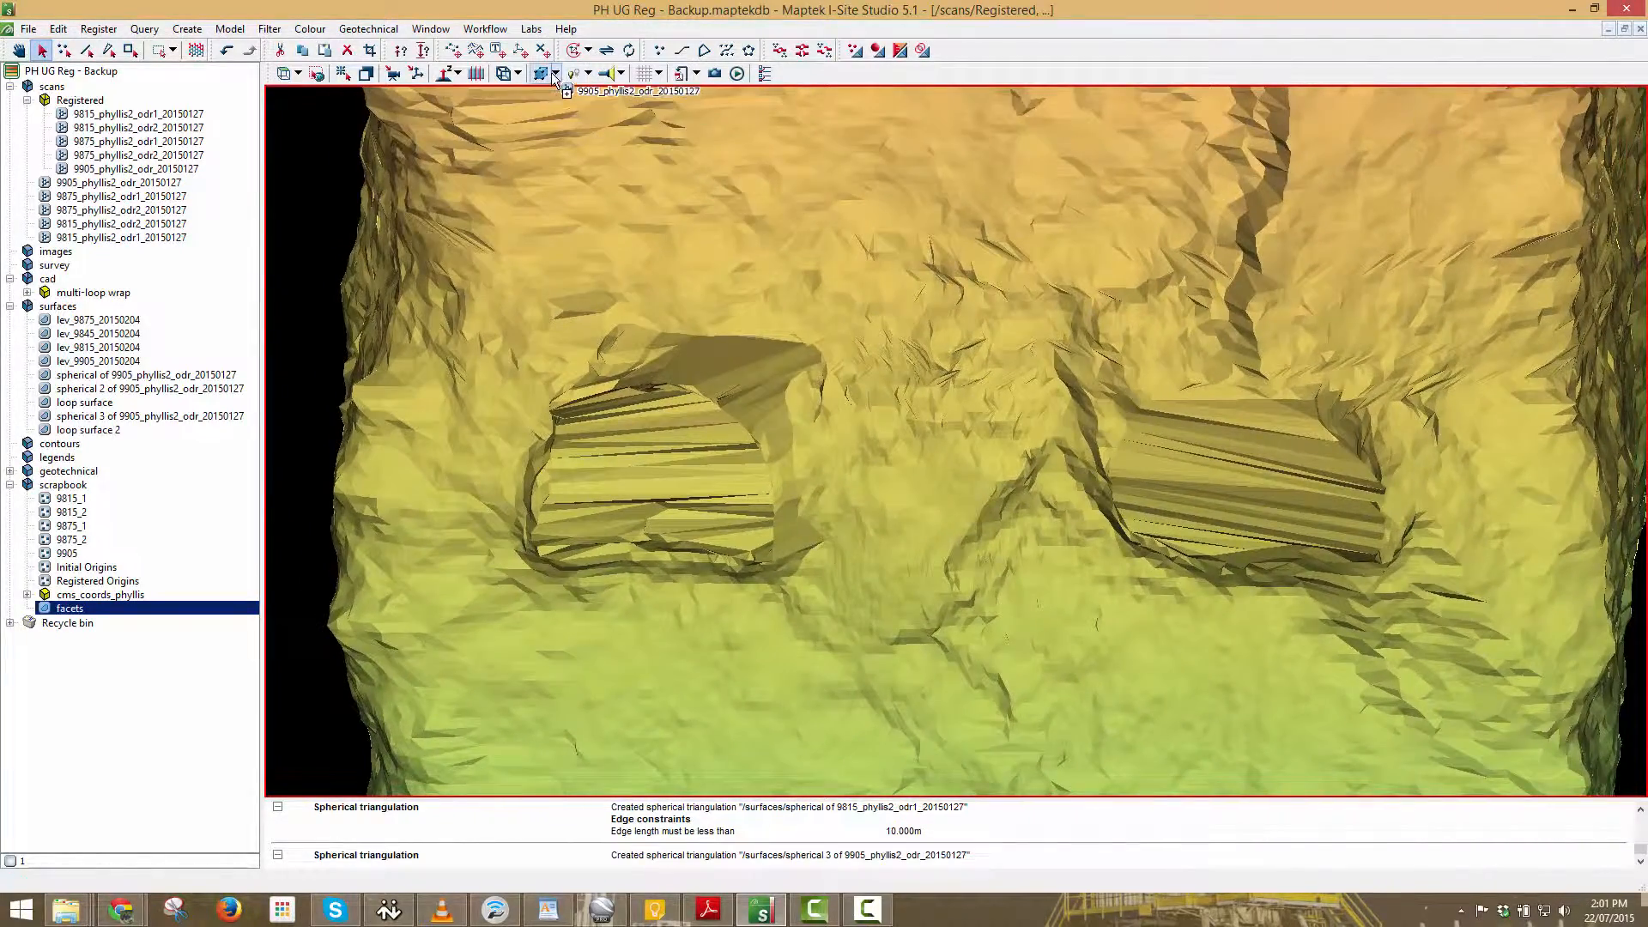
click(556, 74)
click(518, 75)
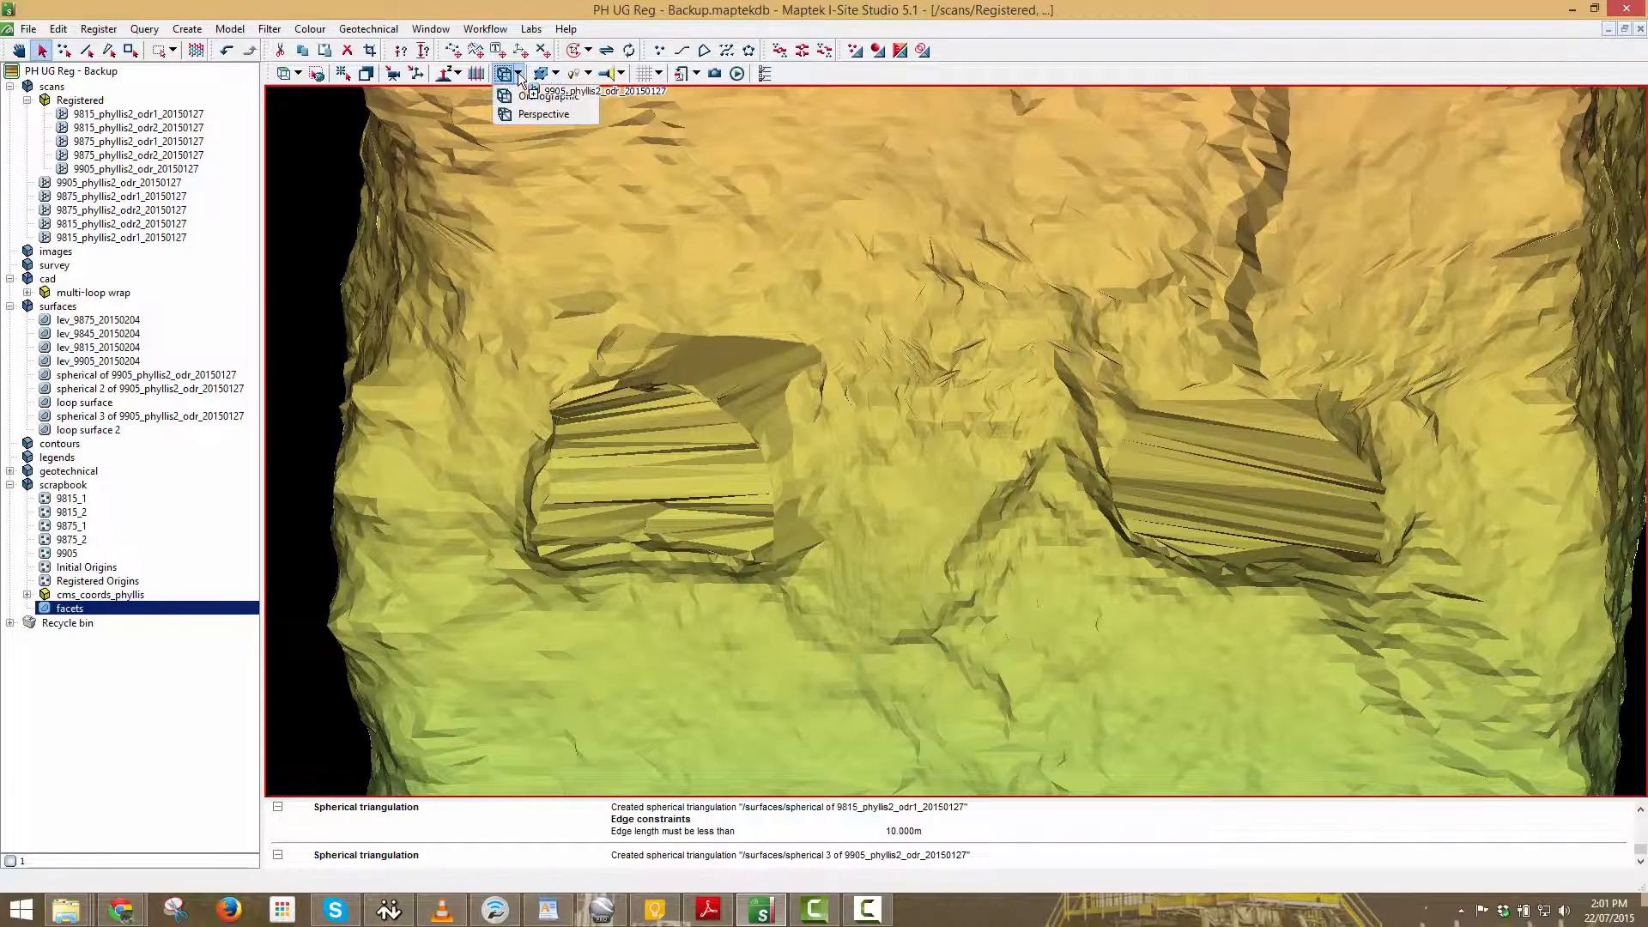
click(541, 116)
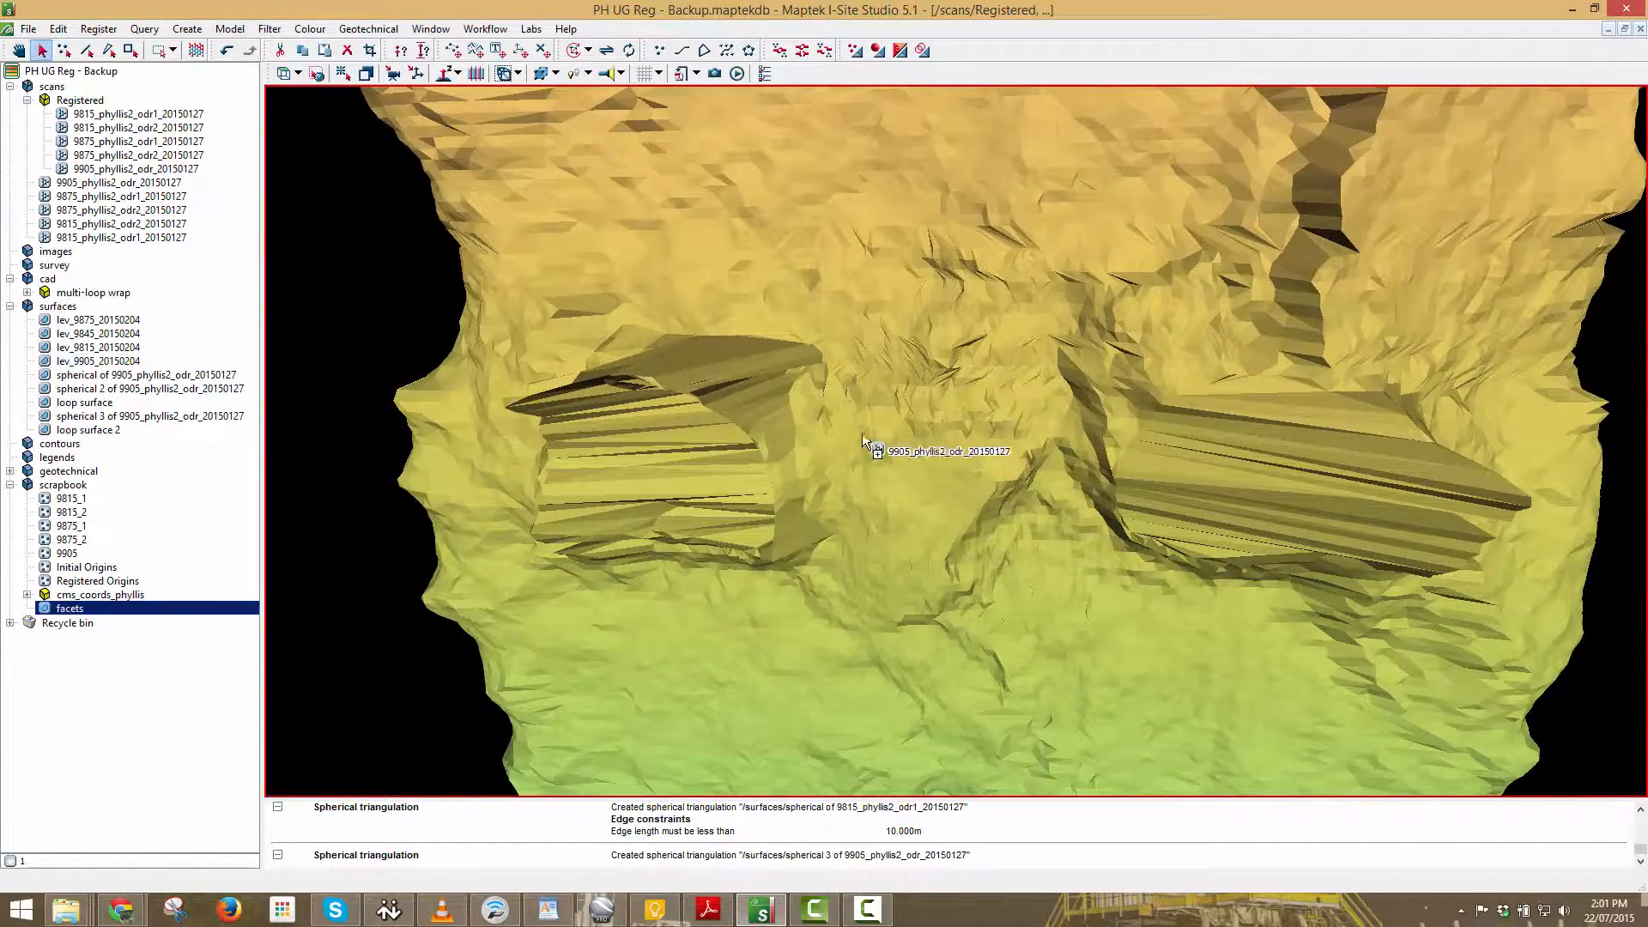
Set the centre of rotation on the wall between the two drive openings and inspect both openings from inside the stope.
key(7)
click(910, 411)
right_drag(819, 444, 857, 457)
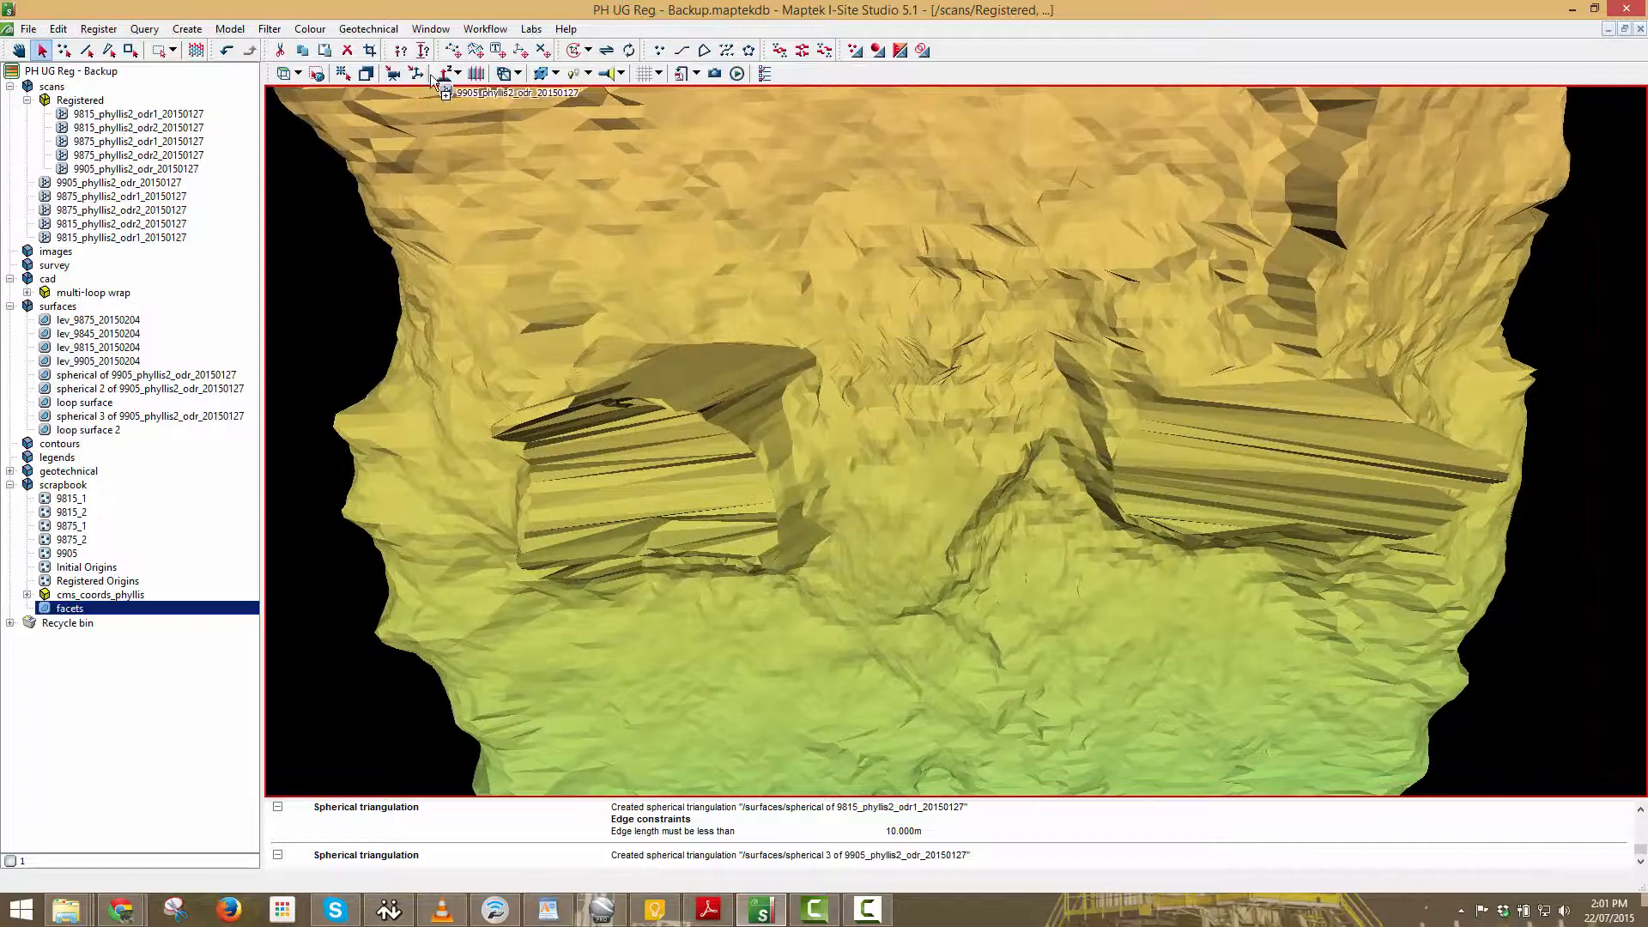
click(416, 75)
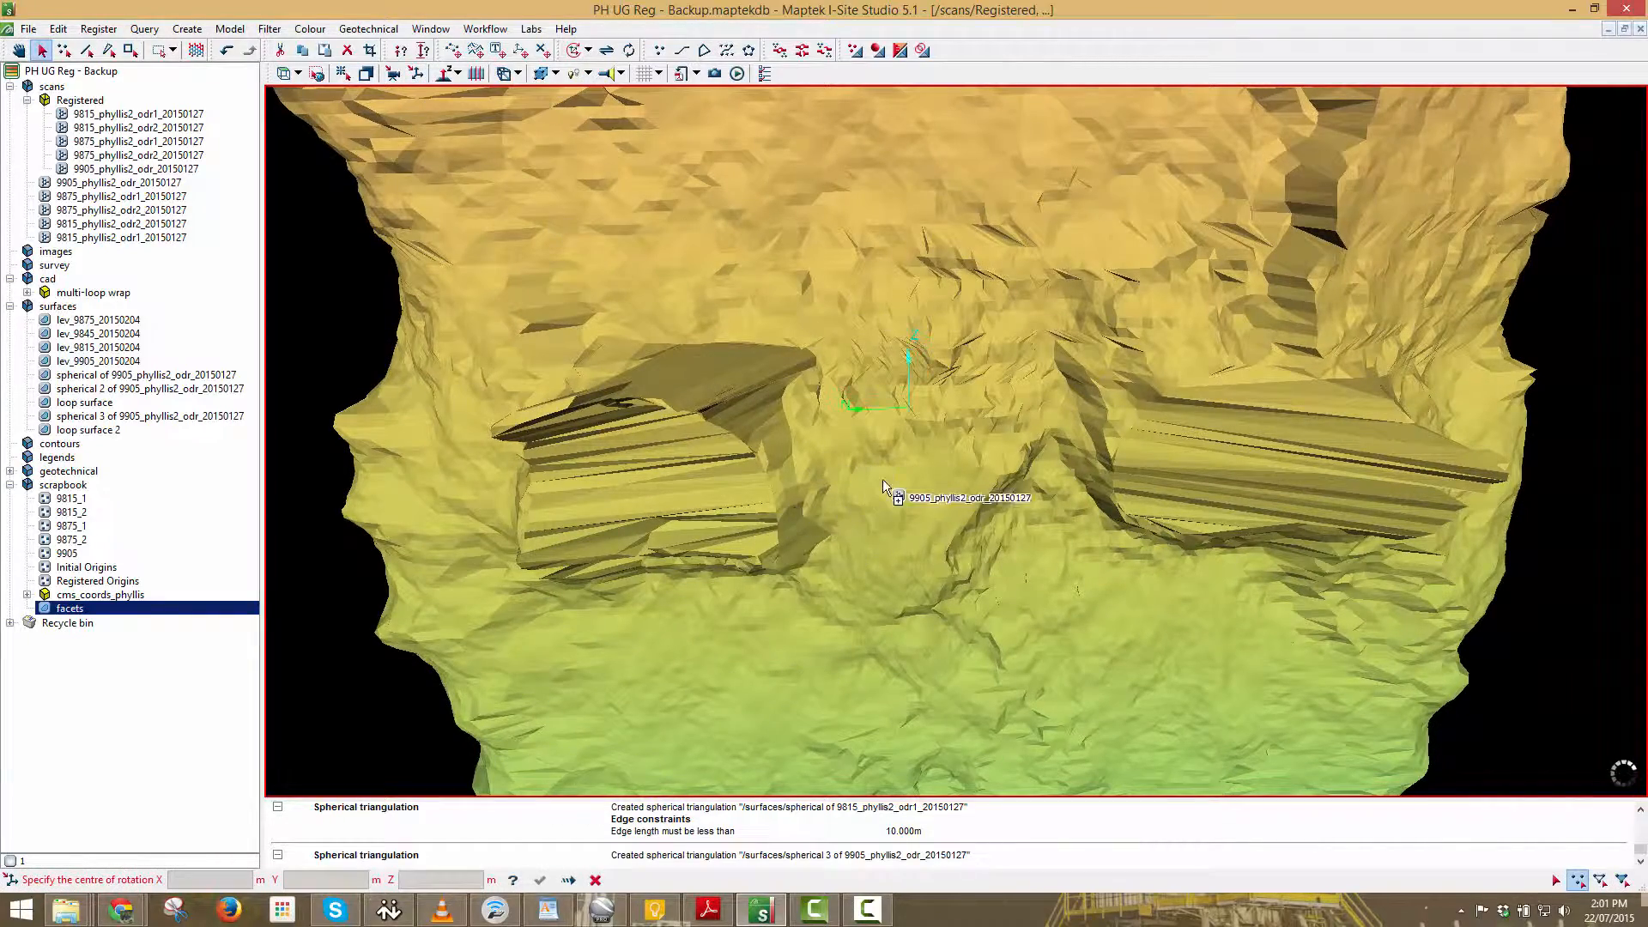
click(935, 431)
right_drag(884, 455, 1542, 426)
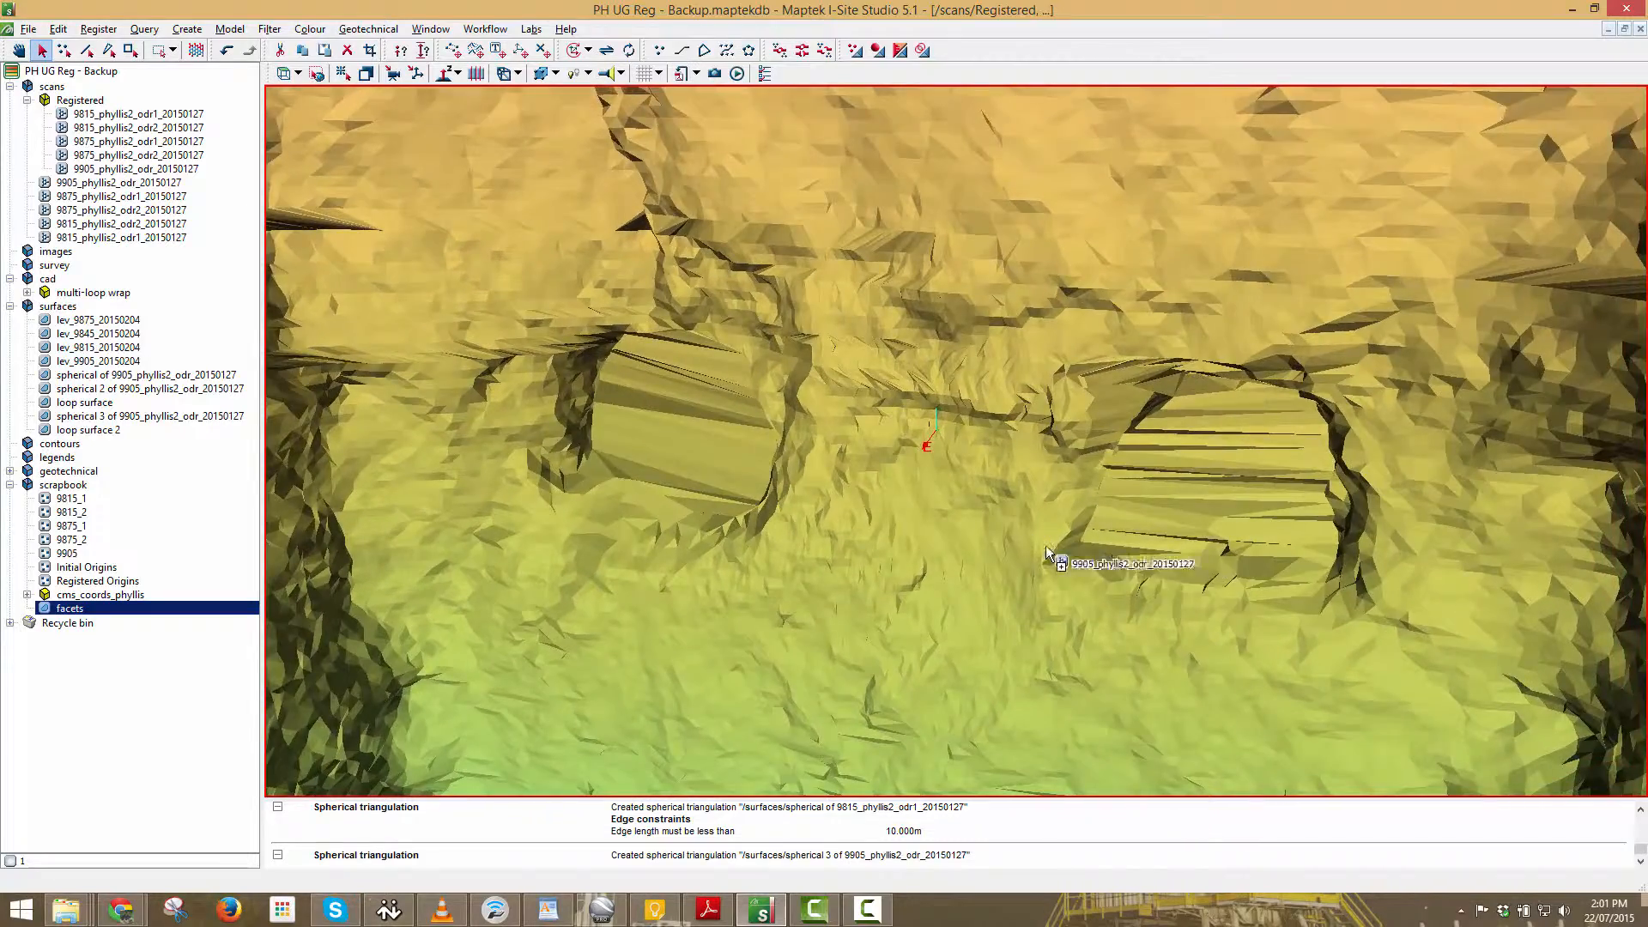
middle_drag(1058, 553, 1020, 508)
mouse_move(1020, 508)
right_down()
mouse_move(1063, 463)
mouse_move(1054, 451)
right_up()
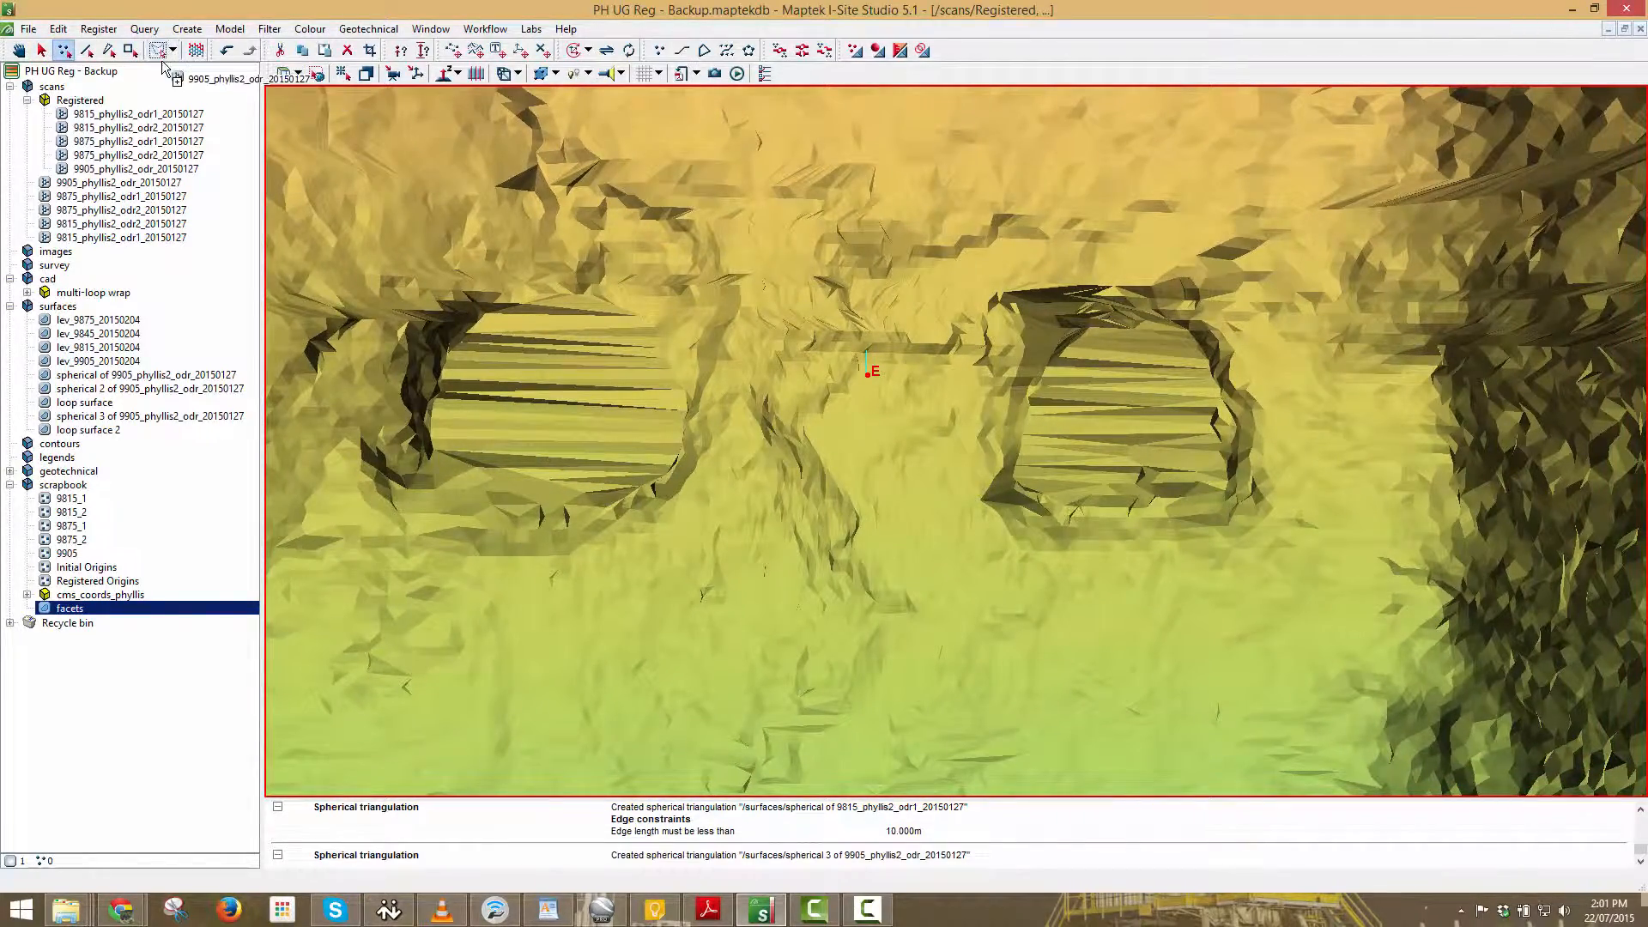
Select the edges of the facets spanning the two drive openings and delete them to open up both drives.
drag(1158, 512, 986, 439)
drag(1060, 369, 1074, 337)
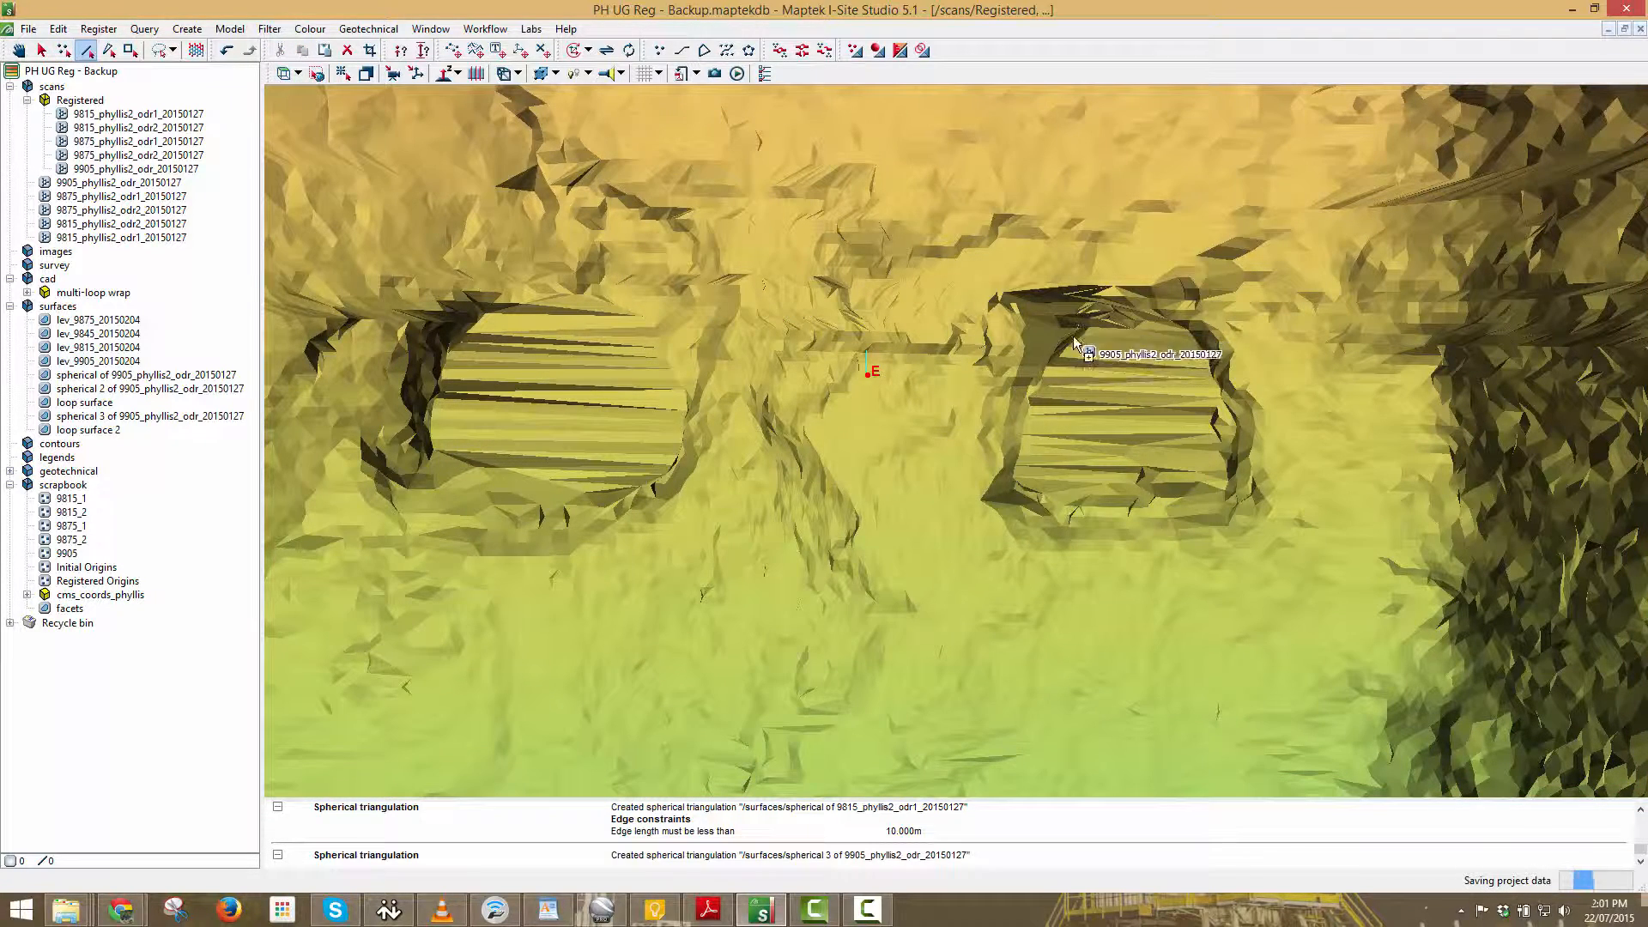
drag(1037, 393, 1016, 461)
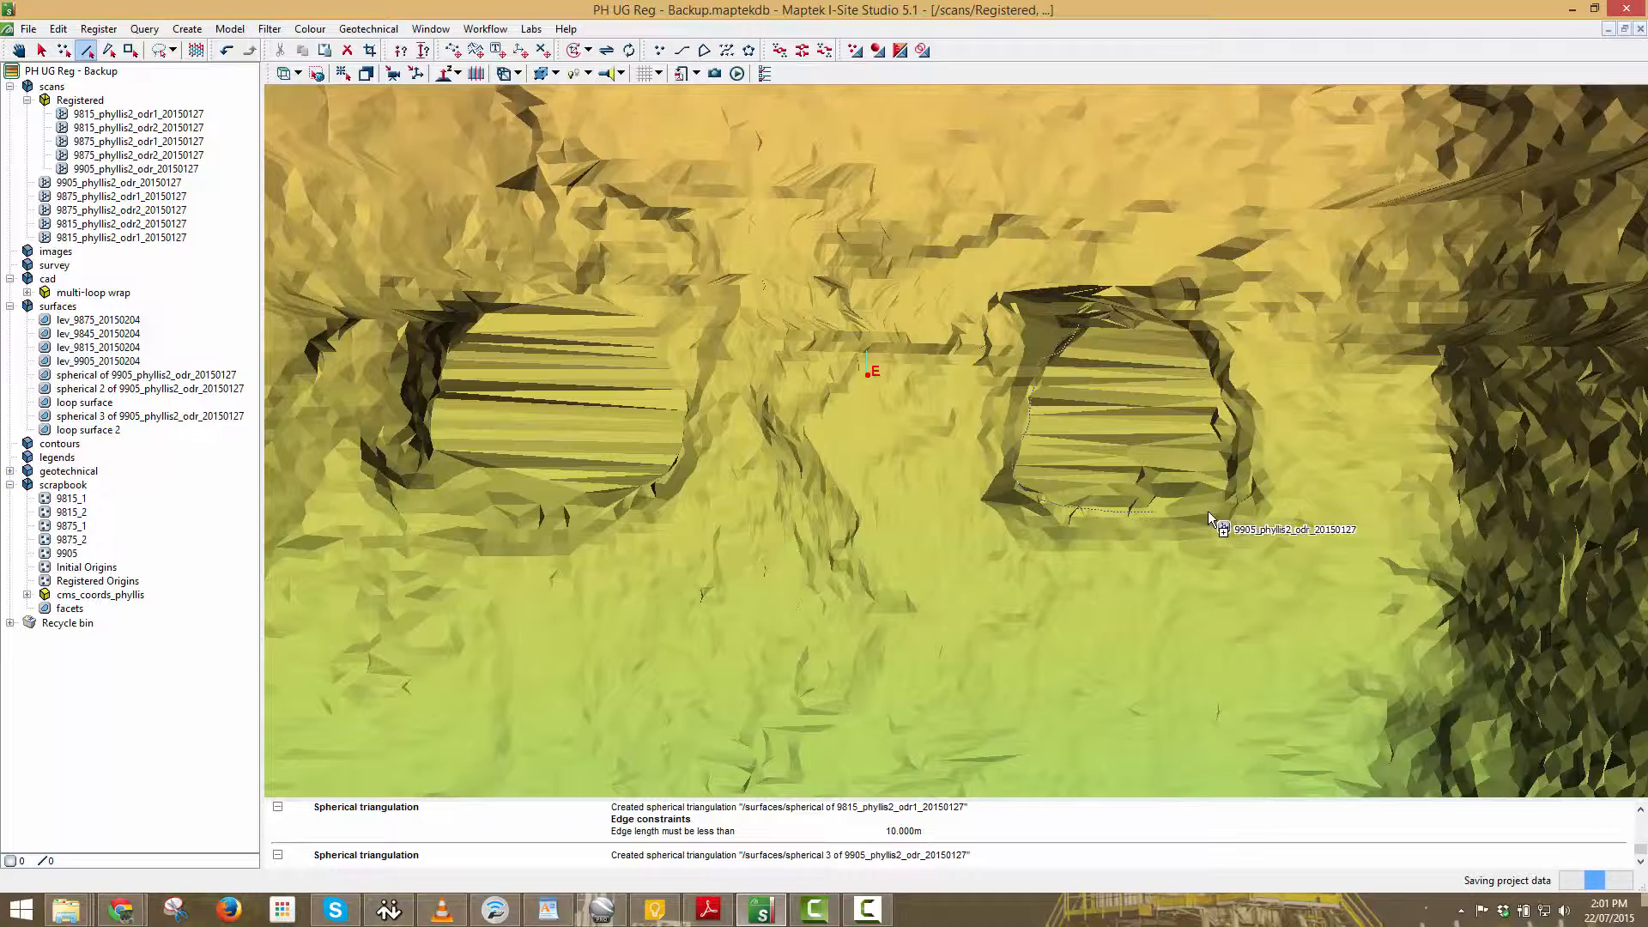
drag(1209, 517, 1239, 443)
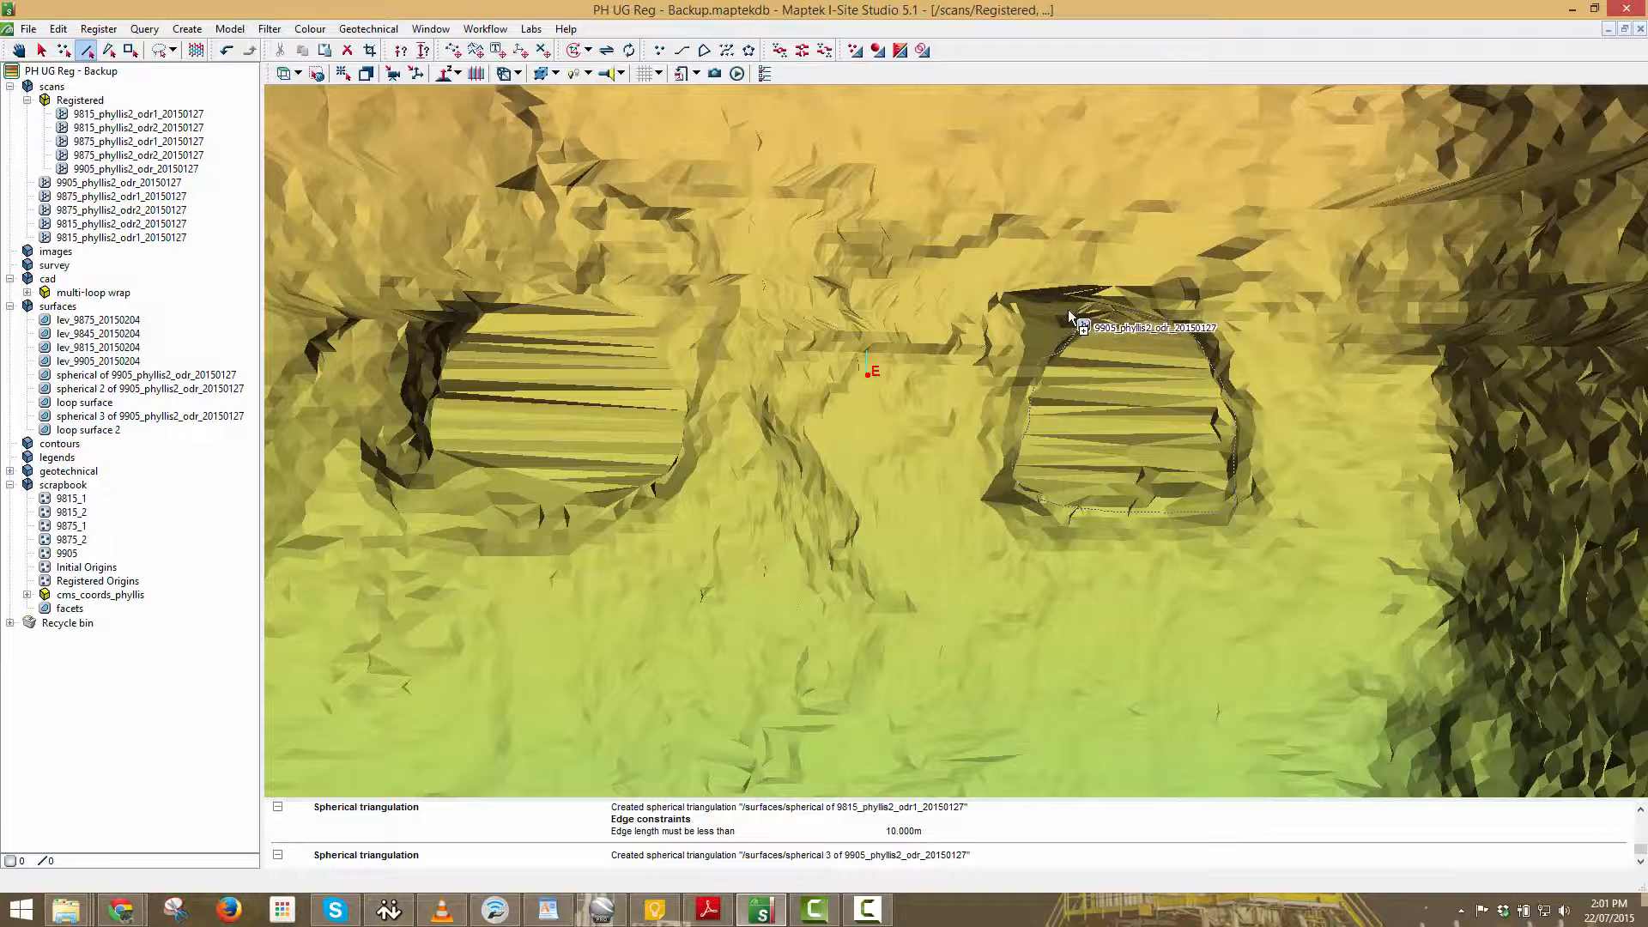
drag(1070, 317, 1067, 325)
middle_drag(525, 488, 794, 433)
right_drag(838, 431, 845, 419)
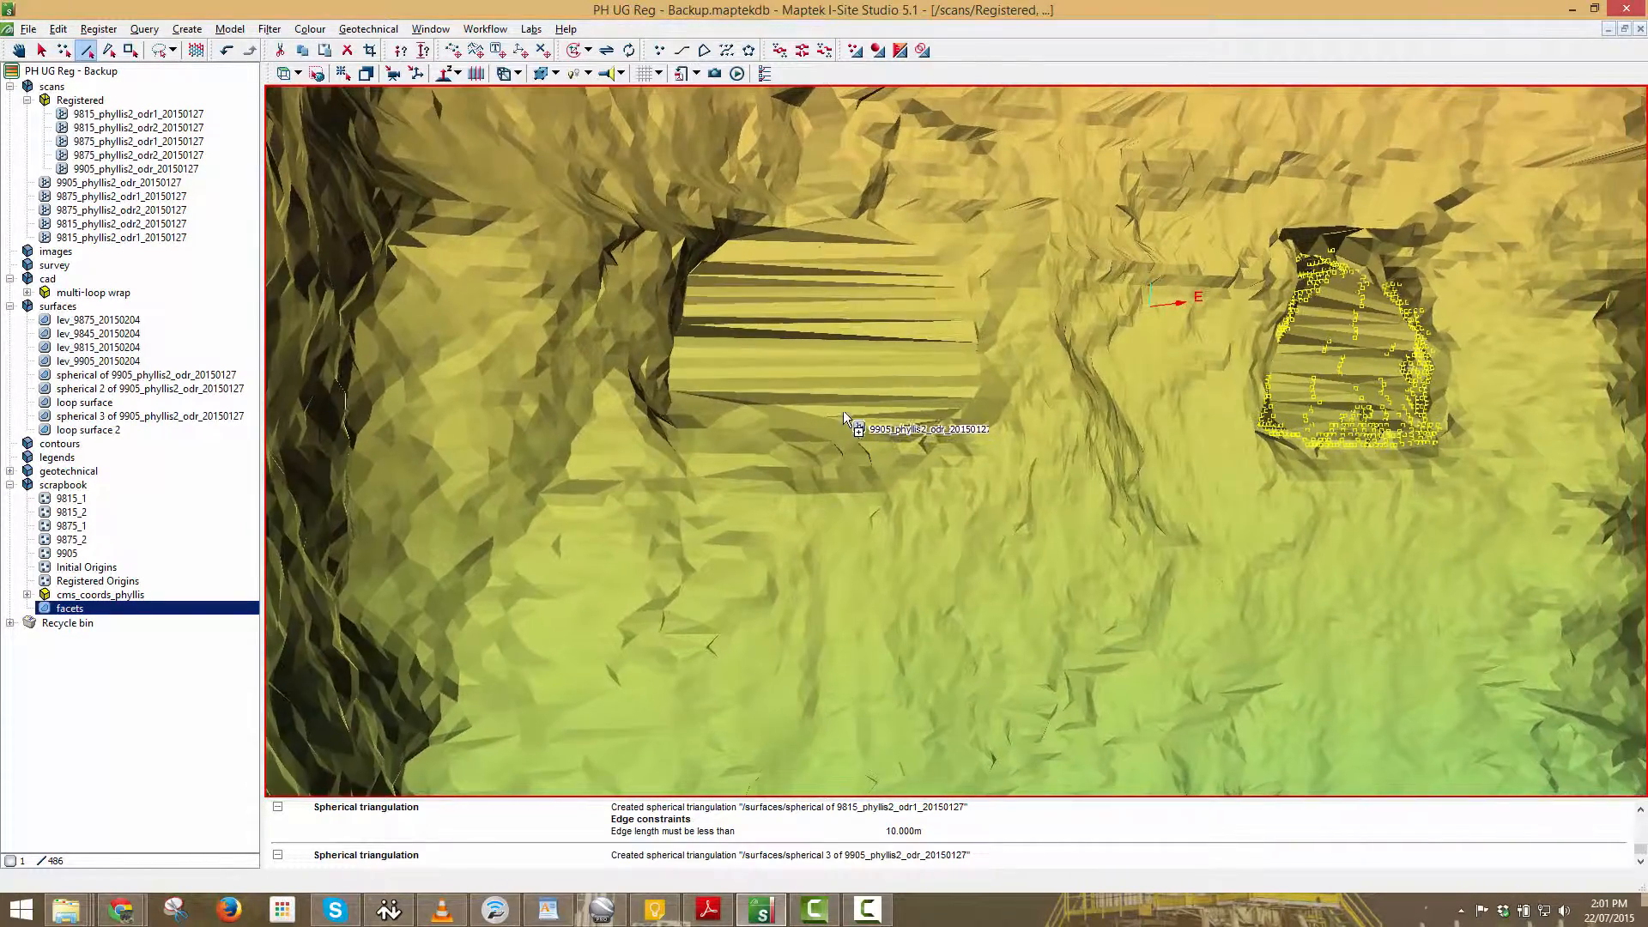
mouse_move(817, 222)
mouse_down()
mouse_move(743, 258)
mouse_move(701, 344)
mouse_up()
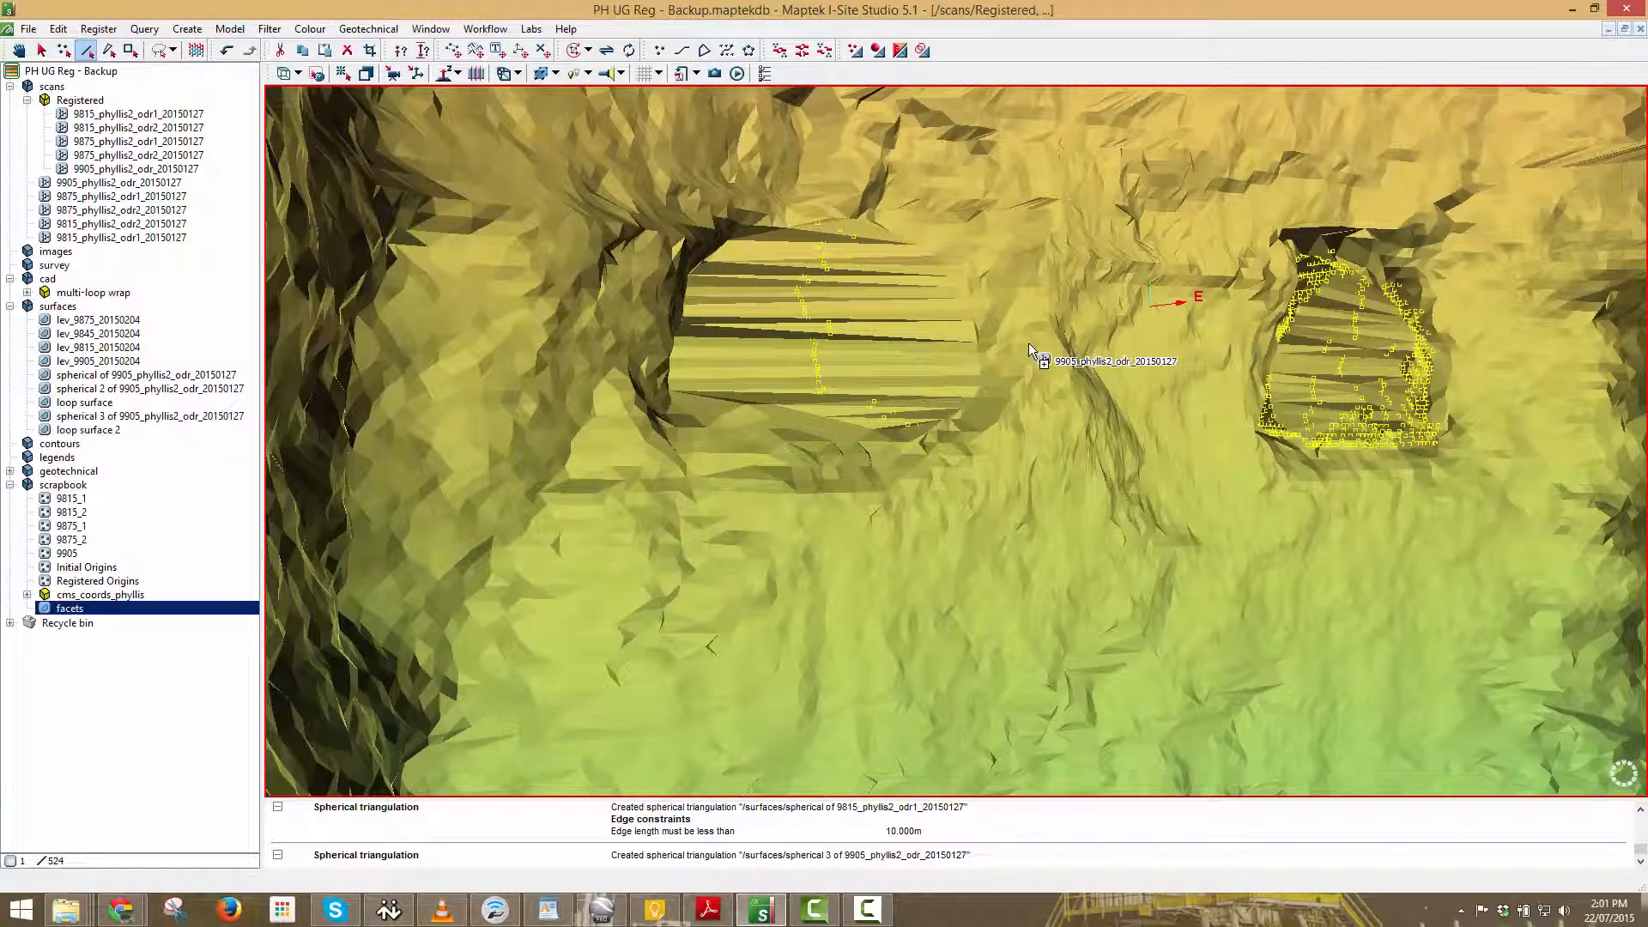
key(Delete)
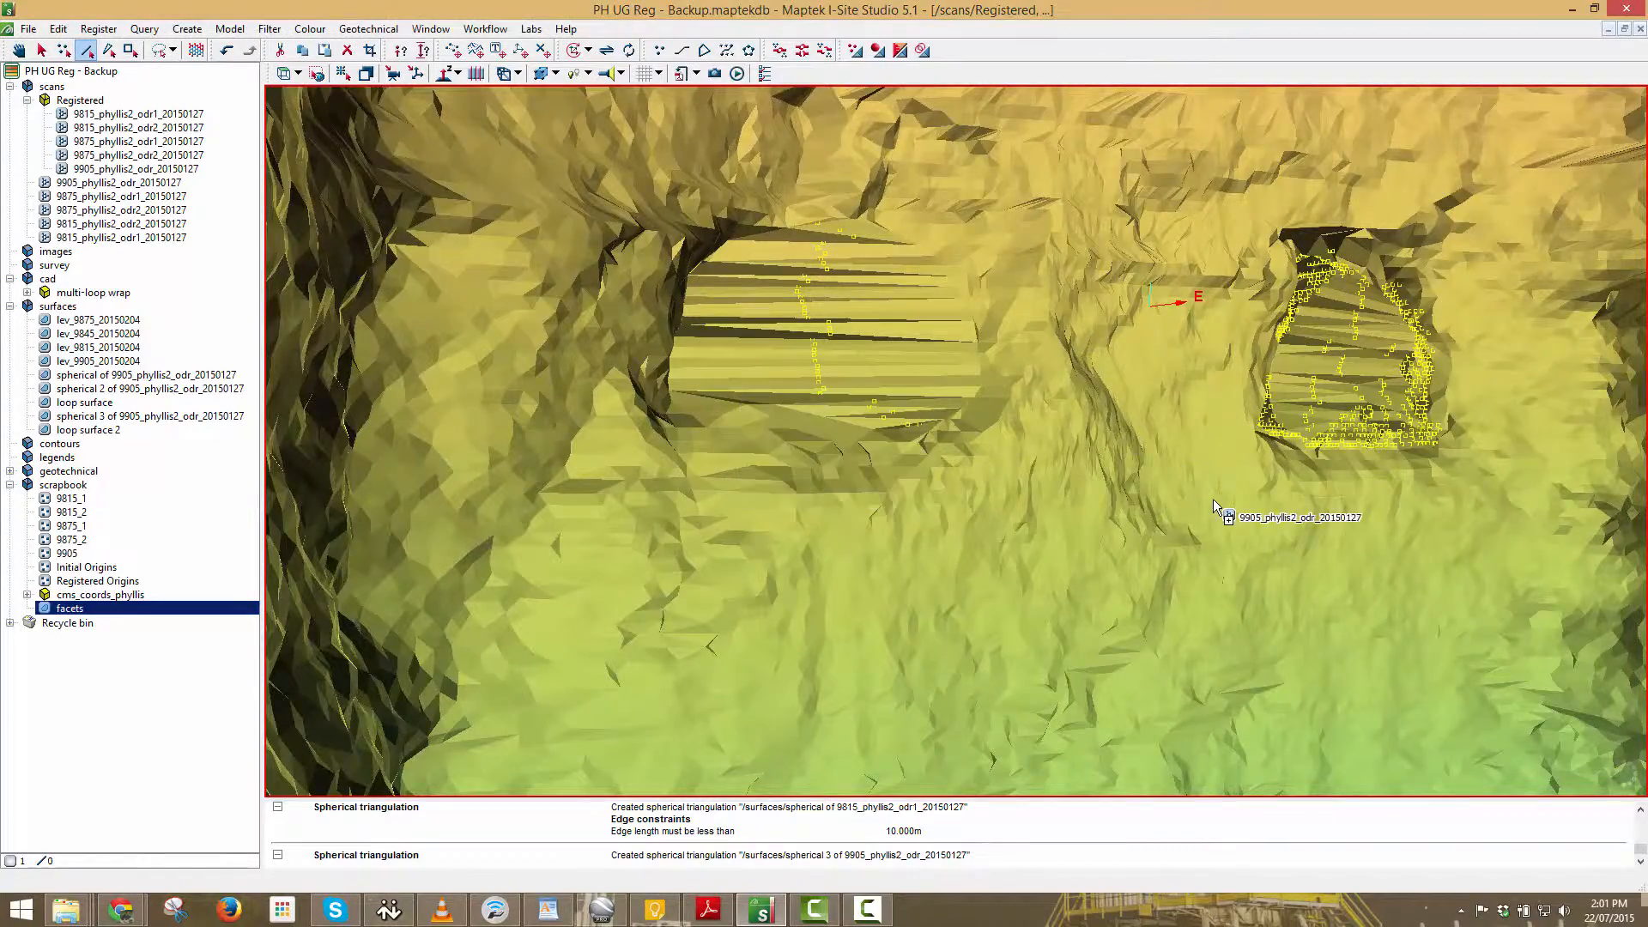
Select the leftover edges along the upper rim of the opening nearest the rotation axes and delete them.
right_drag(1307, 477, 1092, 493)
scroll(1033, 282, up, 6)
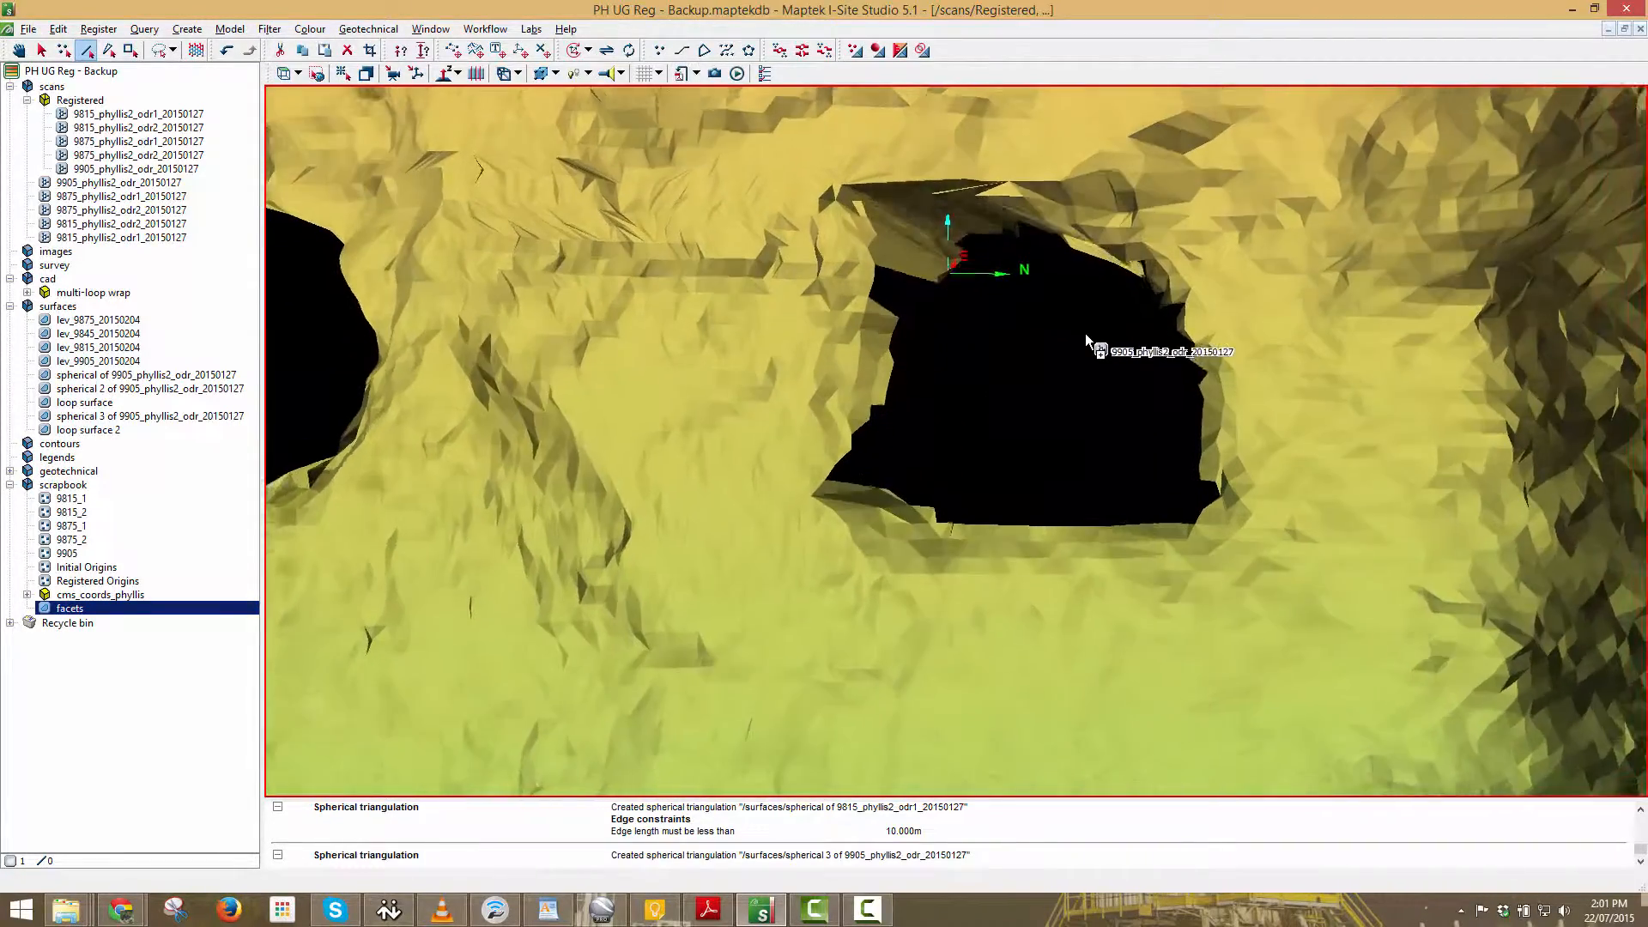
right_drag(1086, 334, 1022, 352)
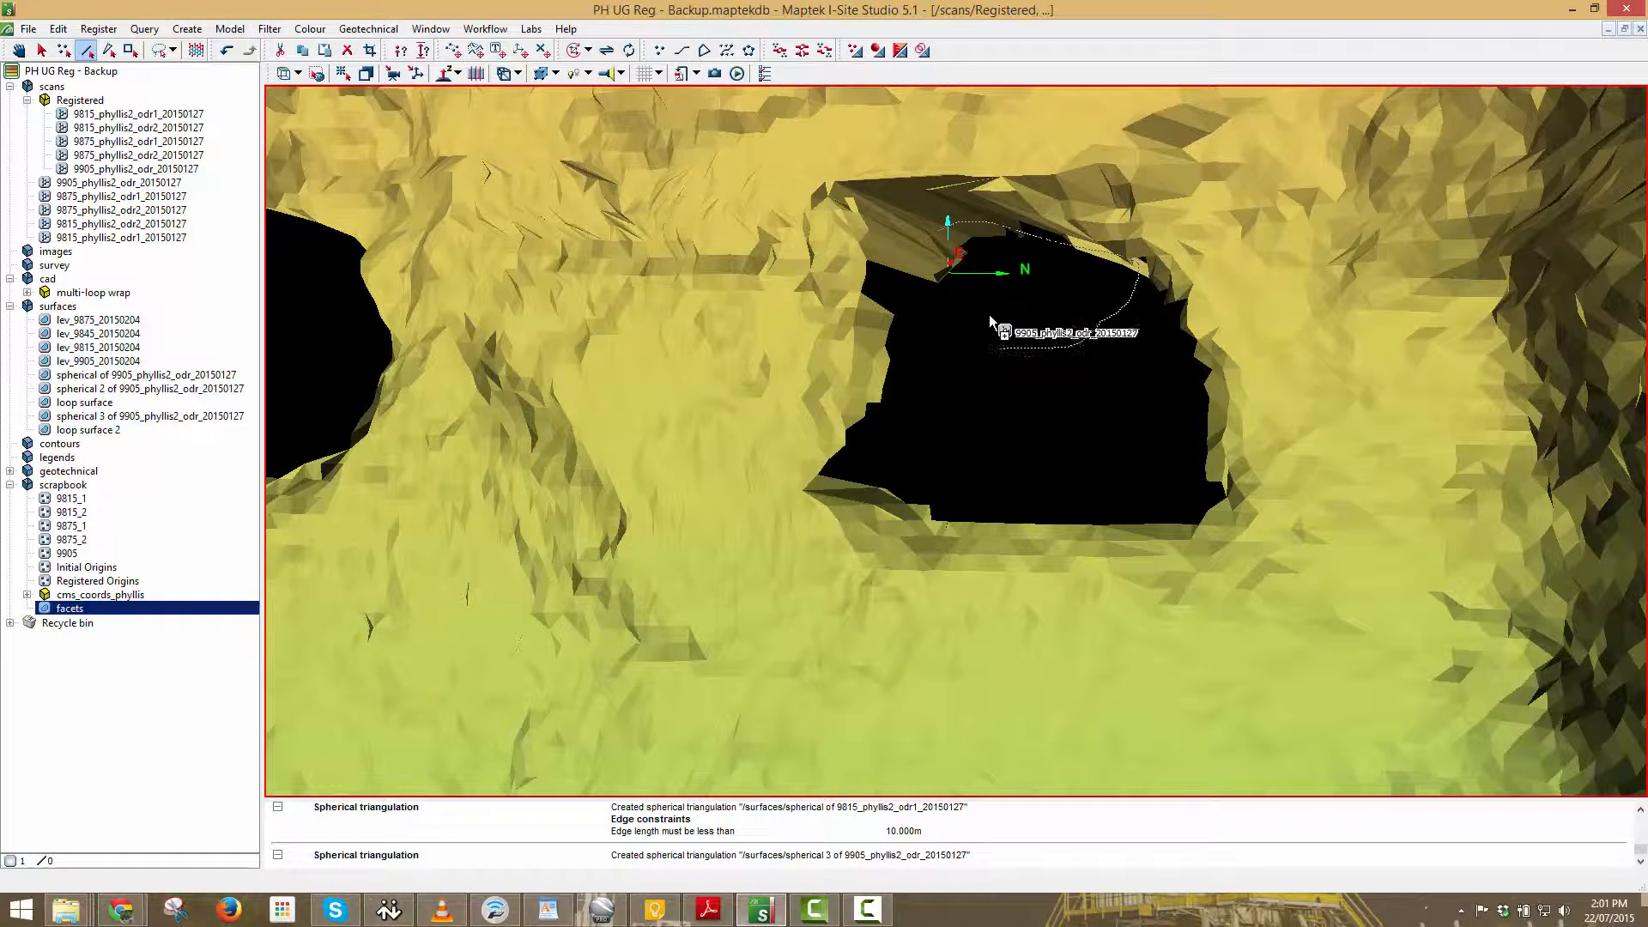
key(Delete)
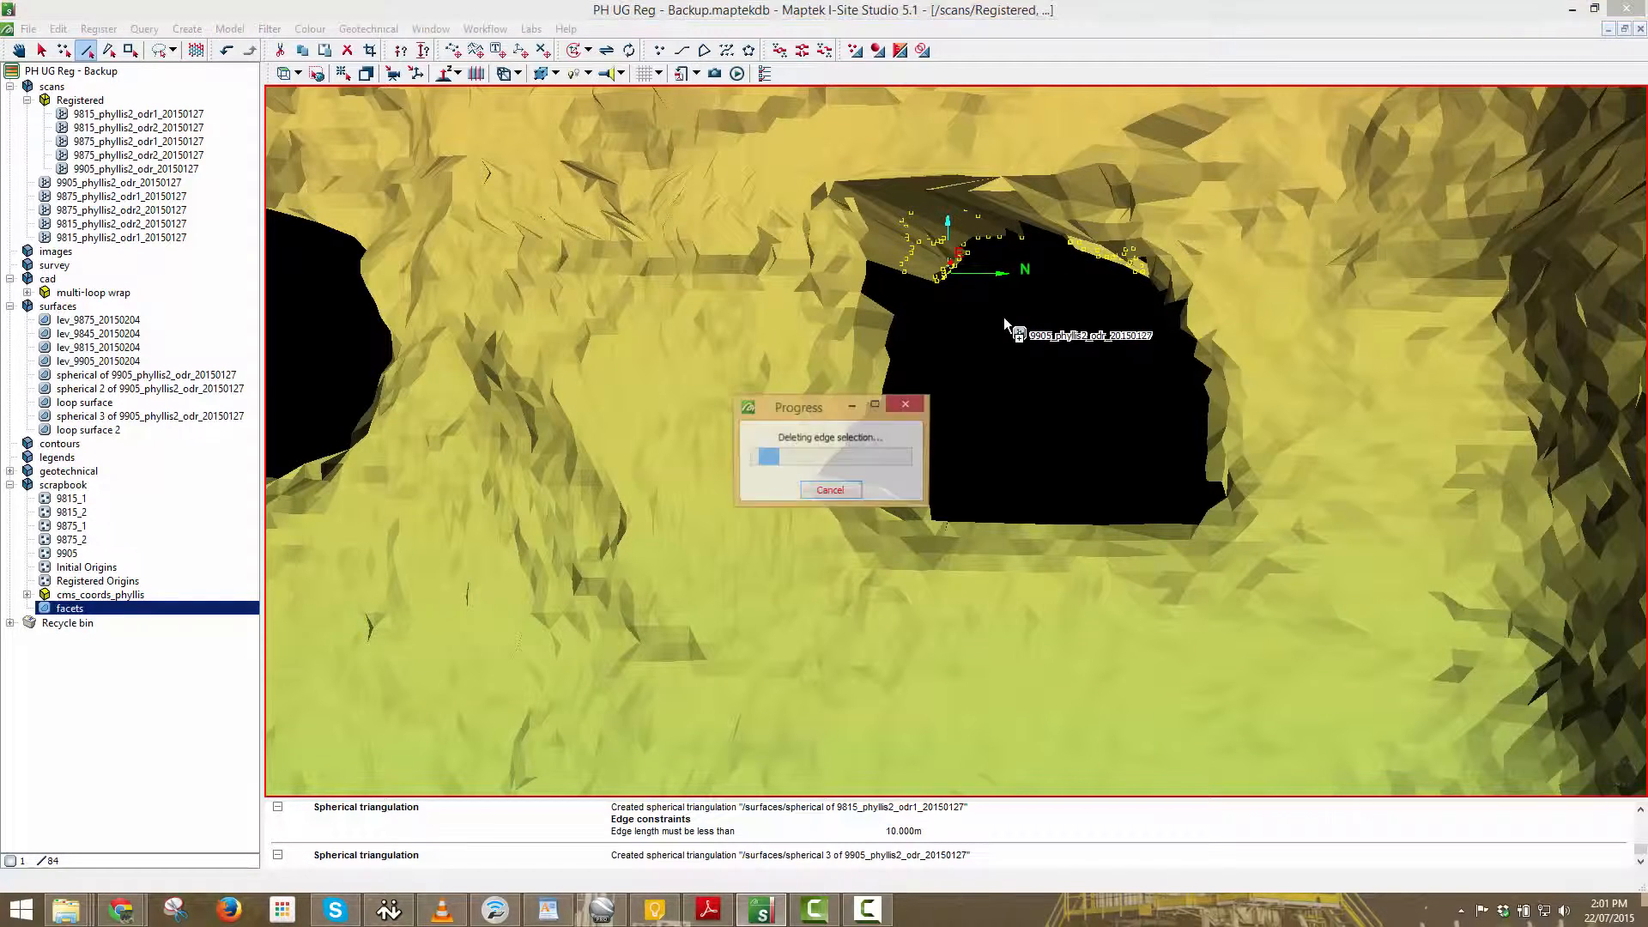
Examine the overall shape of the trimmed stope surface from several sides.
right_drag(1124, 402, 1099, 272)
scroll(1107, 279, down, 10)
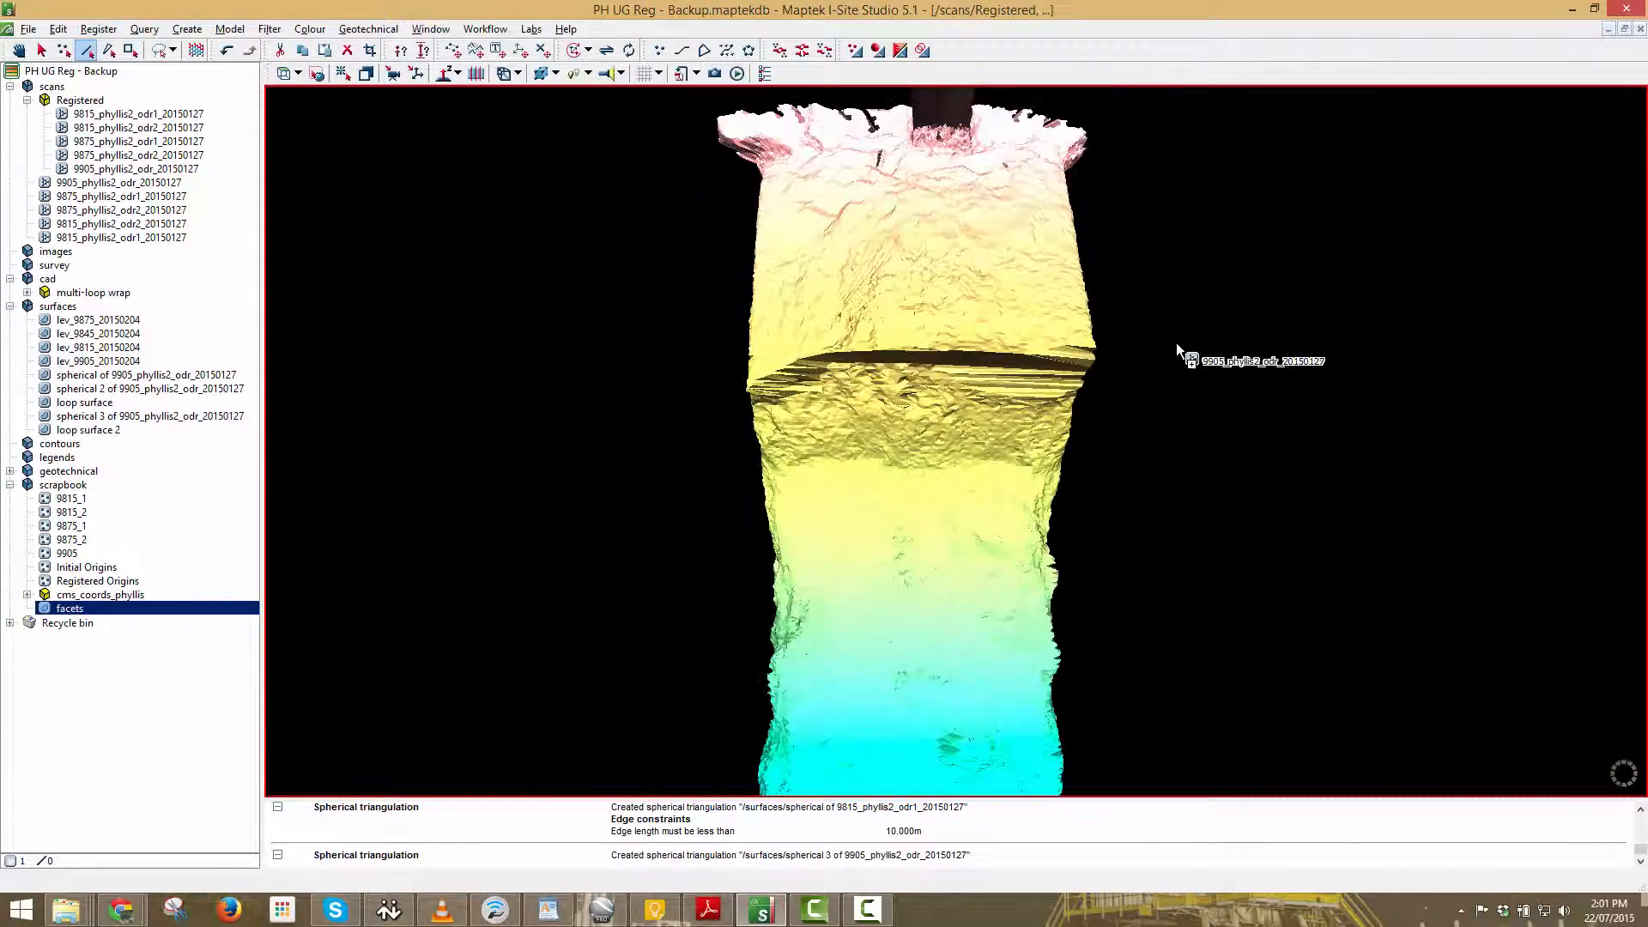
mouse_move(1175, 342)
right_down()
mouse_move(857, 338)
mouse_move(826, 442)
mouse_move(854, 436)
right_up()
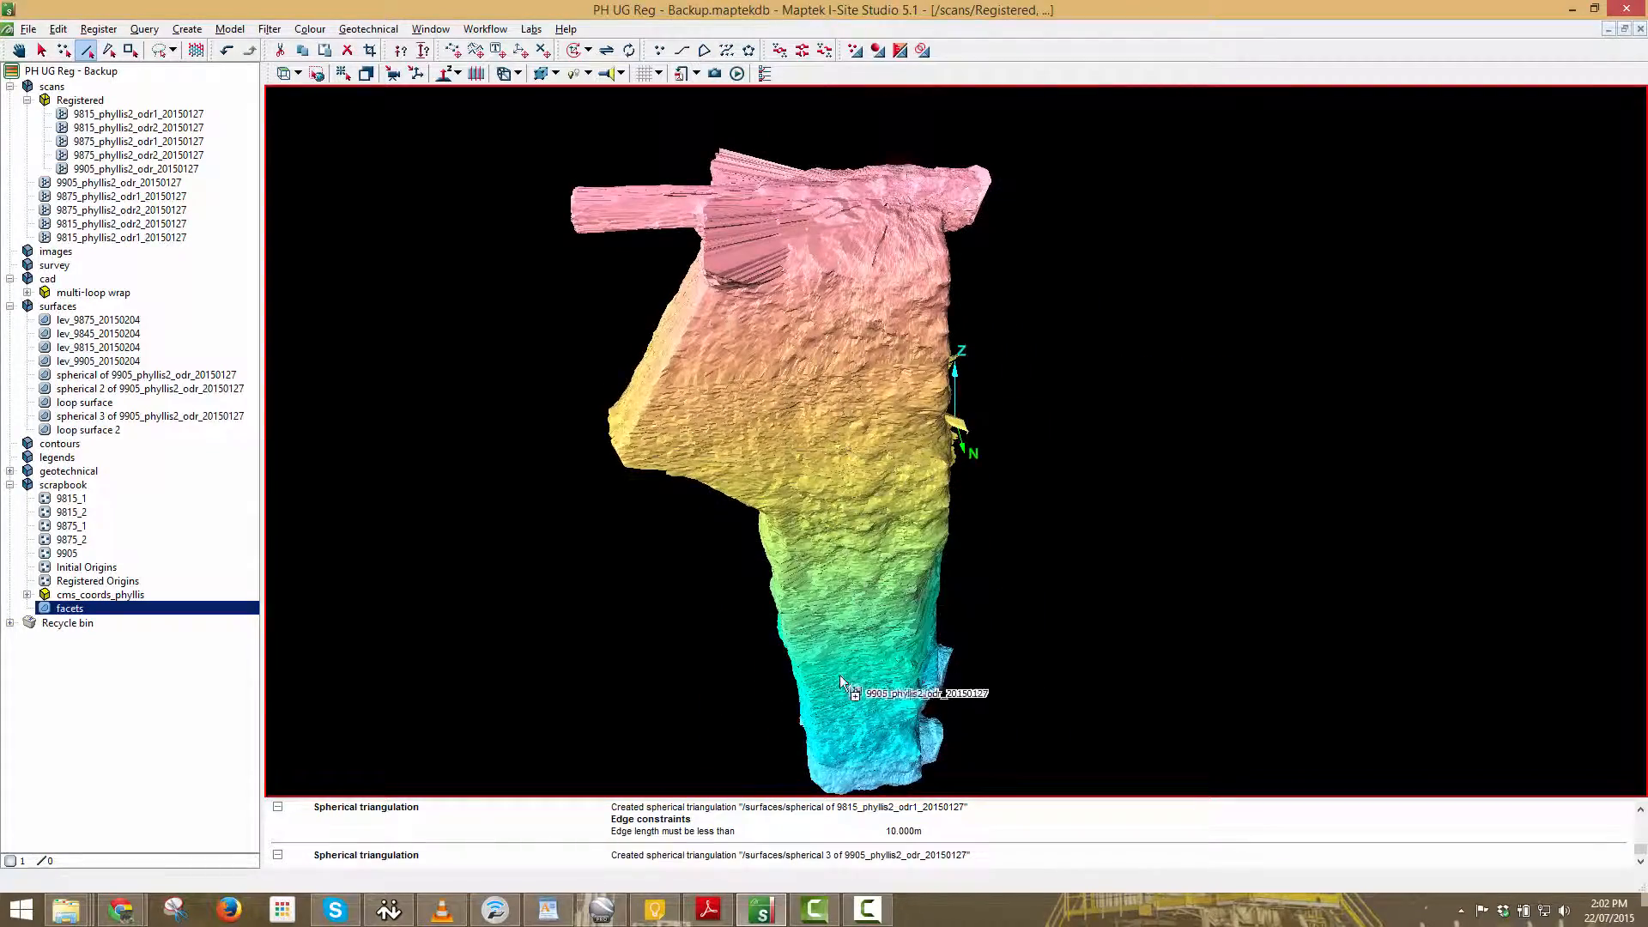
mouse_move(835, 687)
right_down()
mouse_move(860, 600)
mouse_move(839, 543)
mouse_move(921, 635)
mouse_move(935, 400)
mouse_move(810, 388)
mouse_move(884, 367)
mouse_move(1039, 412)
mouse_move(1124, 407)
mouse_move(941, 367)
mouse_move(877, 271)
mouse_move(954, 352)
mouse_move(1010, 358)
mouse_move(845, 383)
mouse_move(1085, 375)
right_up()
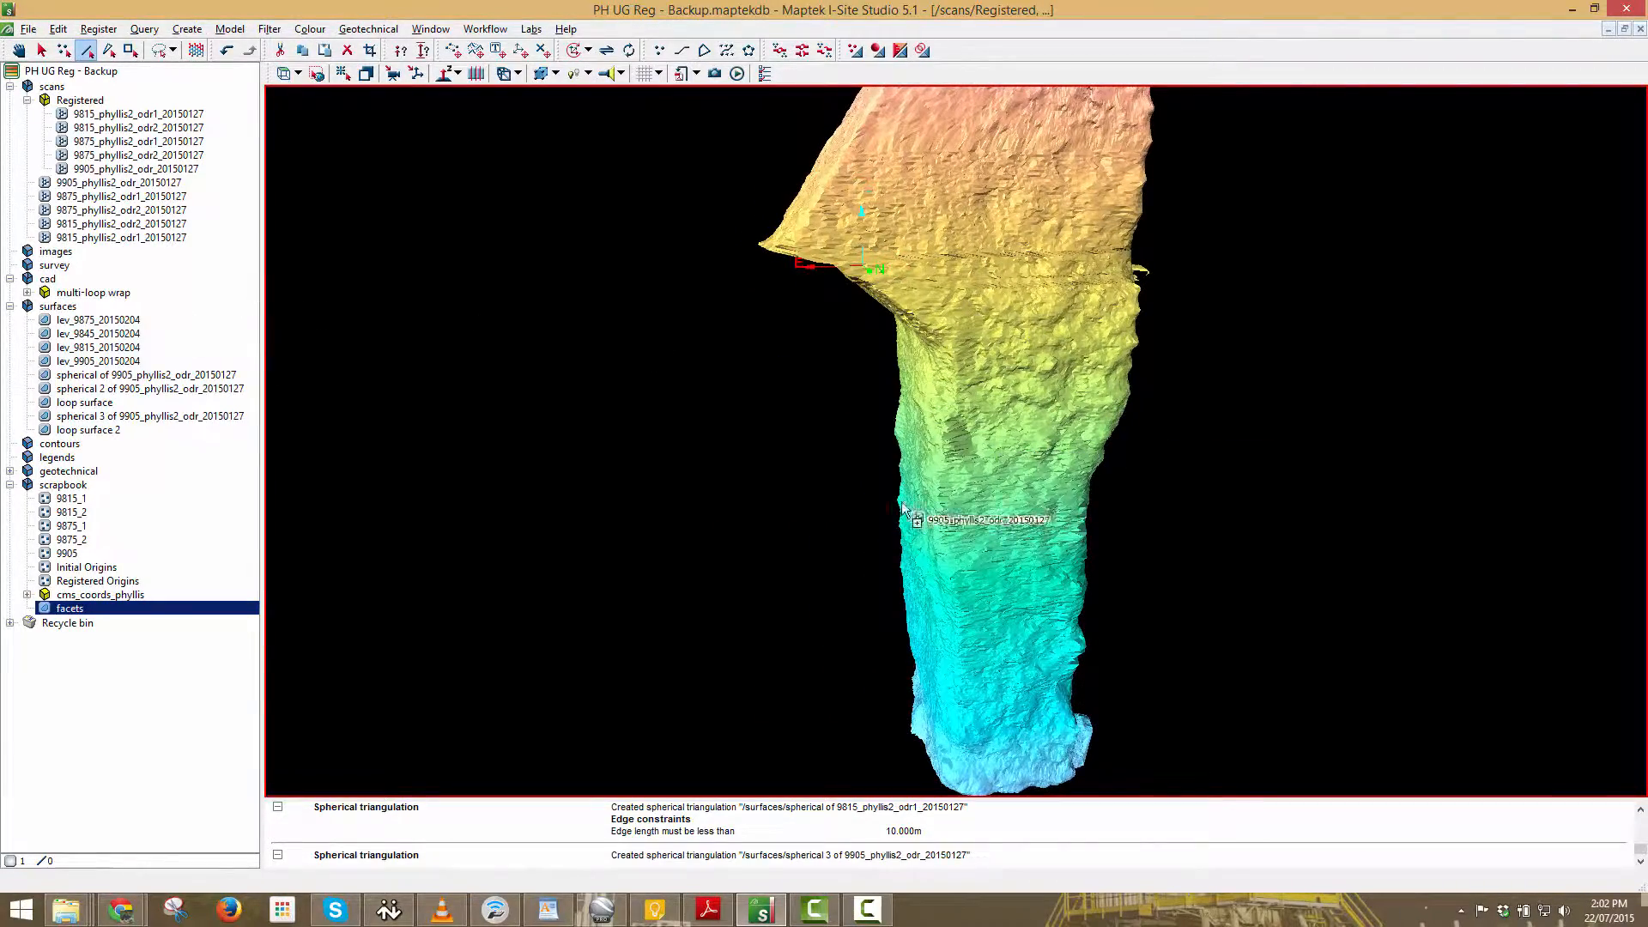
right_drag(903, 506, 738, 358)
Set the centre of rotation on the stope's crown and examine its upper drive, walls and openings.
scroll(930, 235, up, 3)
key(c)
click(931, 236)
scroll(930, 235, up, 5)
scroll(884, 324, down, 5)
scroll(956, 345, up, 2)
scroll(956, 345, up, 2)
scroll(925, 371, up, 3)
scroll(906, 506, down, 5)
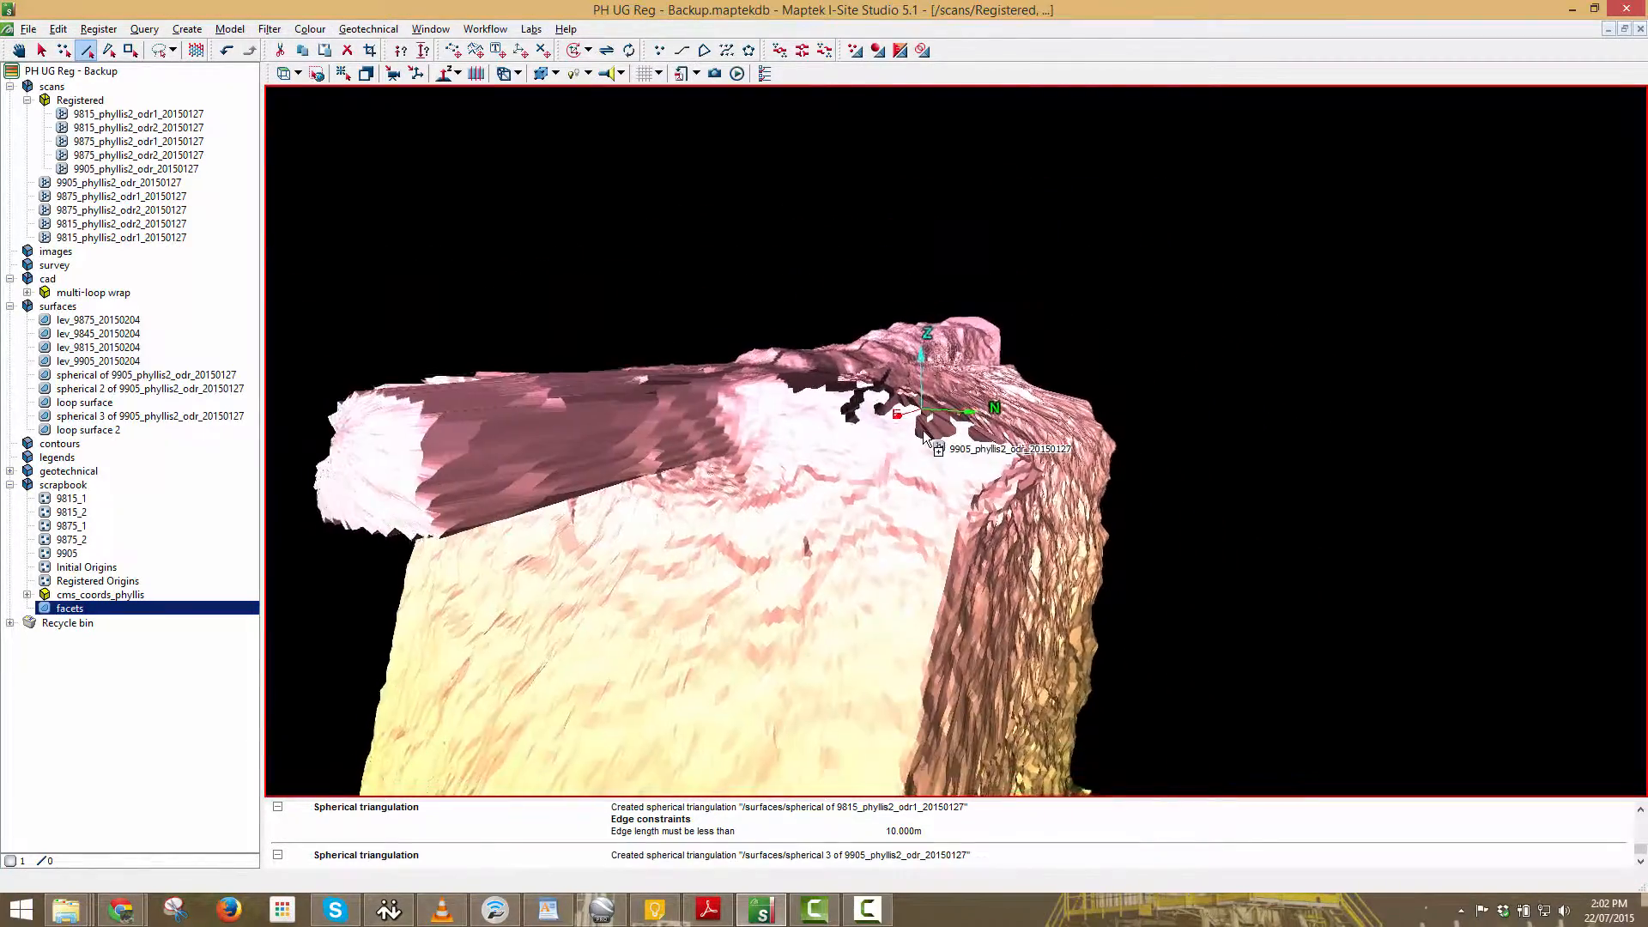
right_drag(970, 425, 1063, 212)
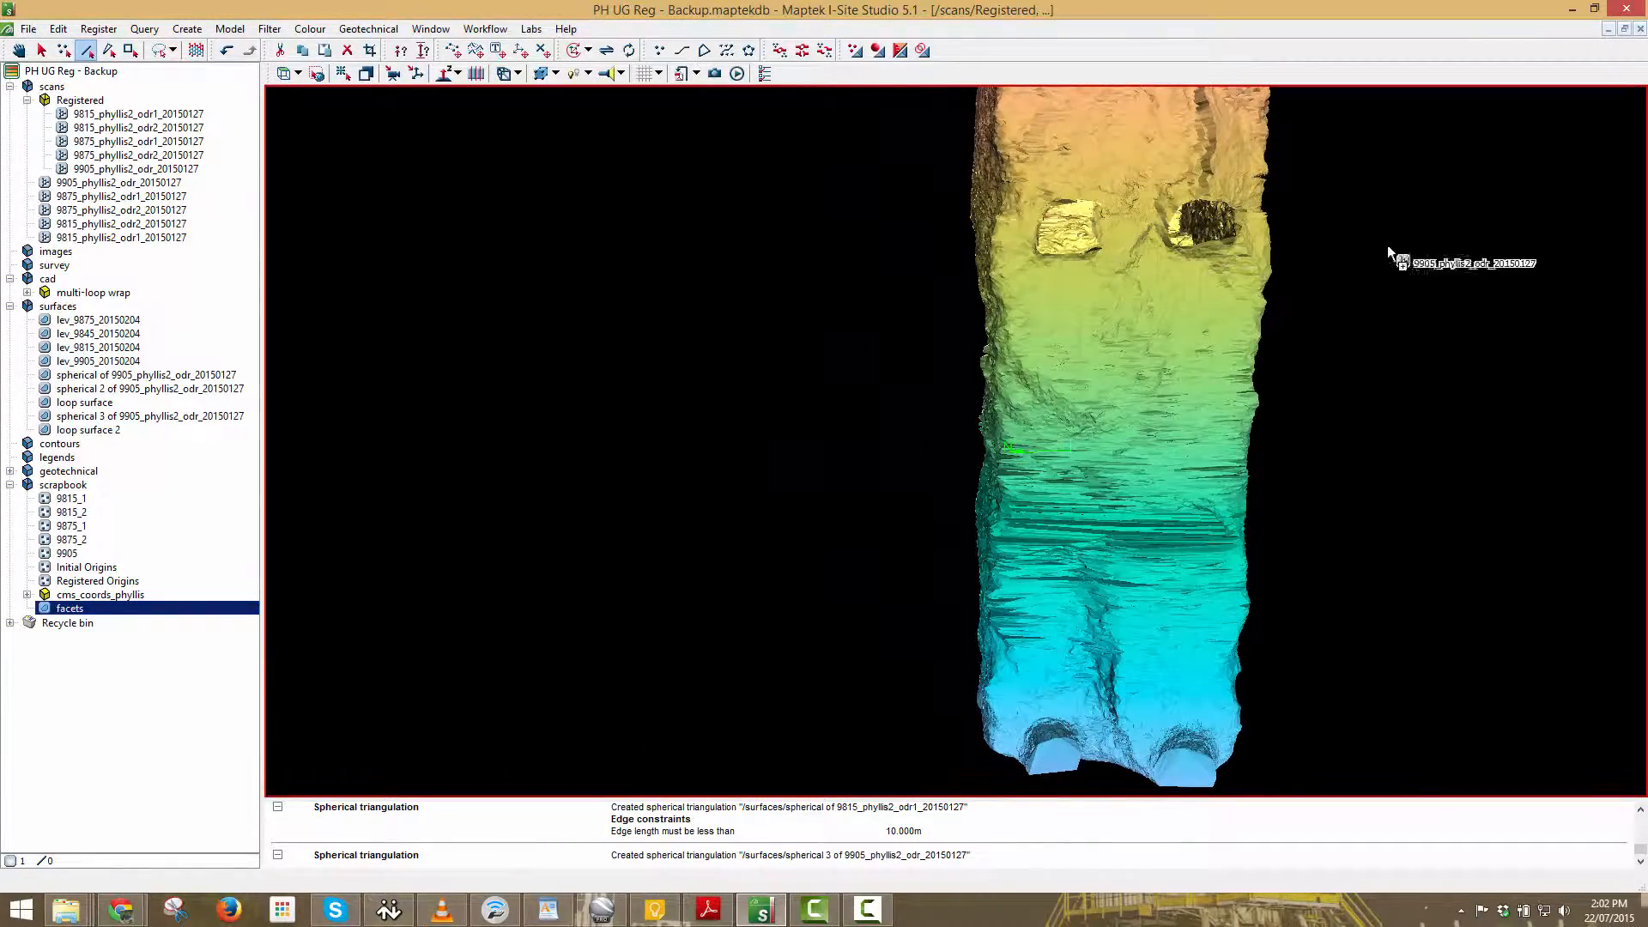
right_drag(1141, 251, 1139, 548)
right_drag(1080, 316, 314, 323)
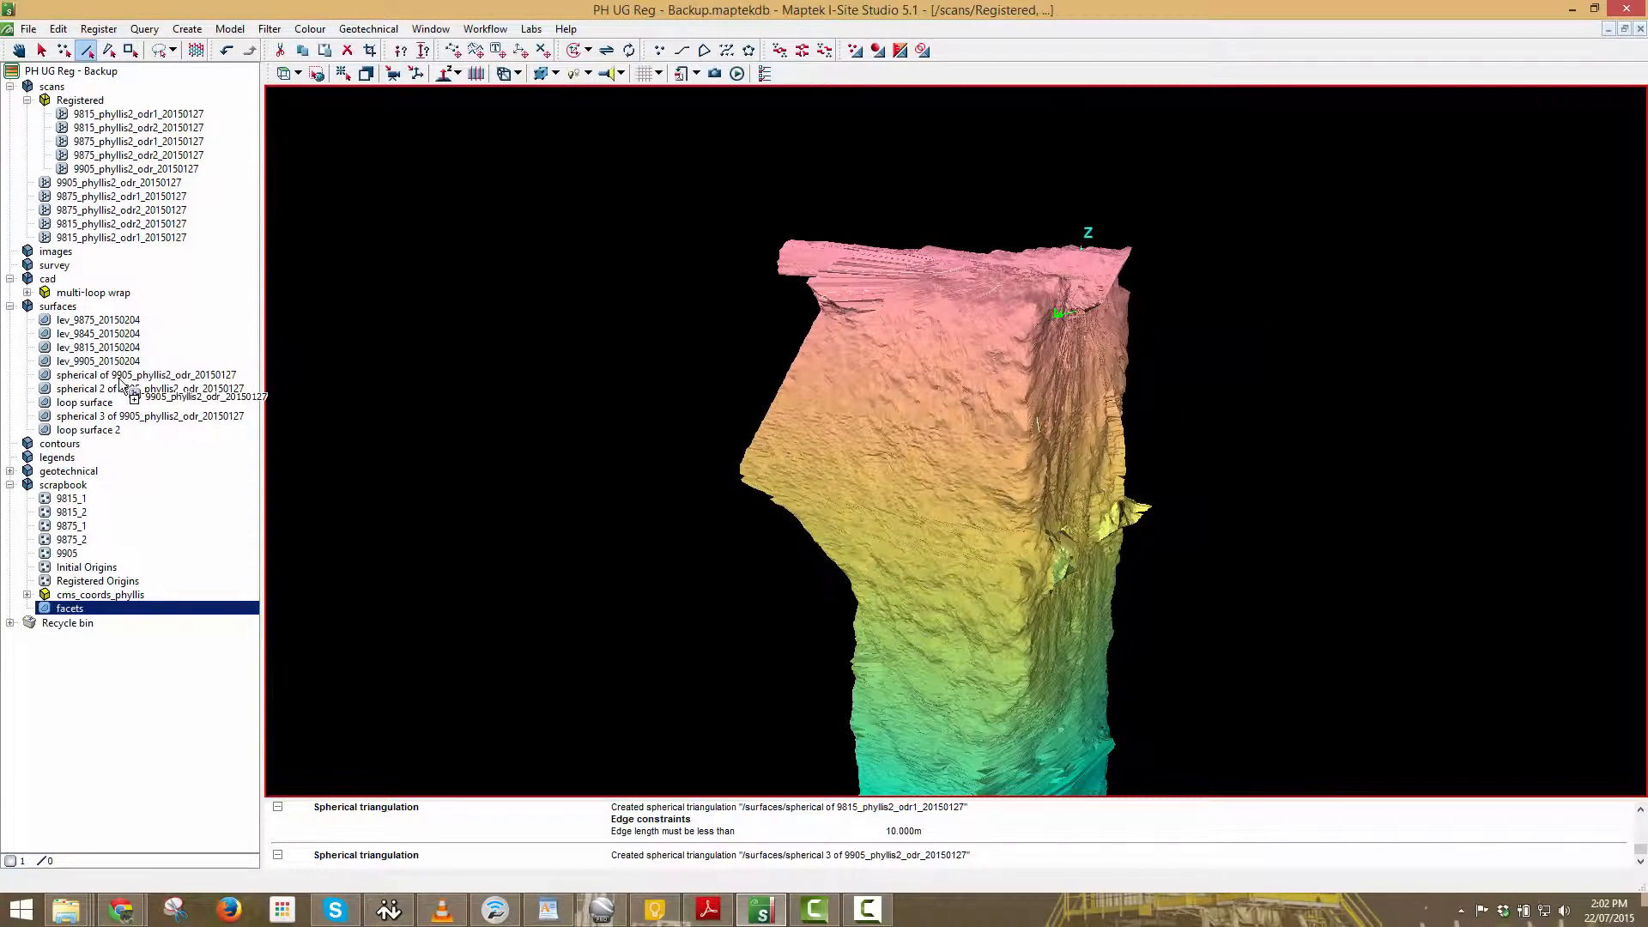
Display the four lev level surfaces around the stope for comparison, and hide everything except the facets surface again.
drag(126, 361, 526, 322)
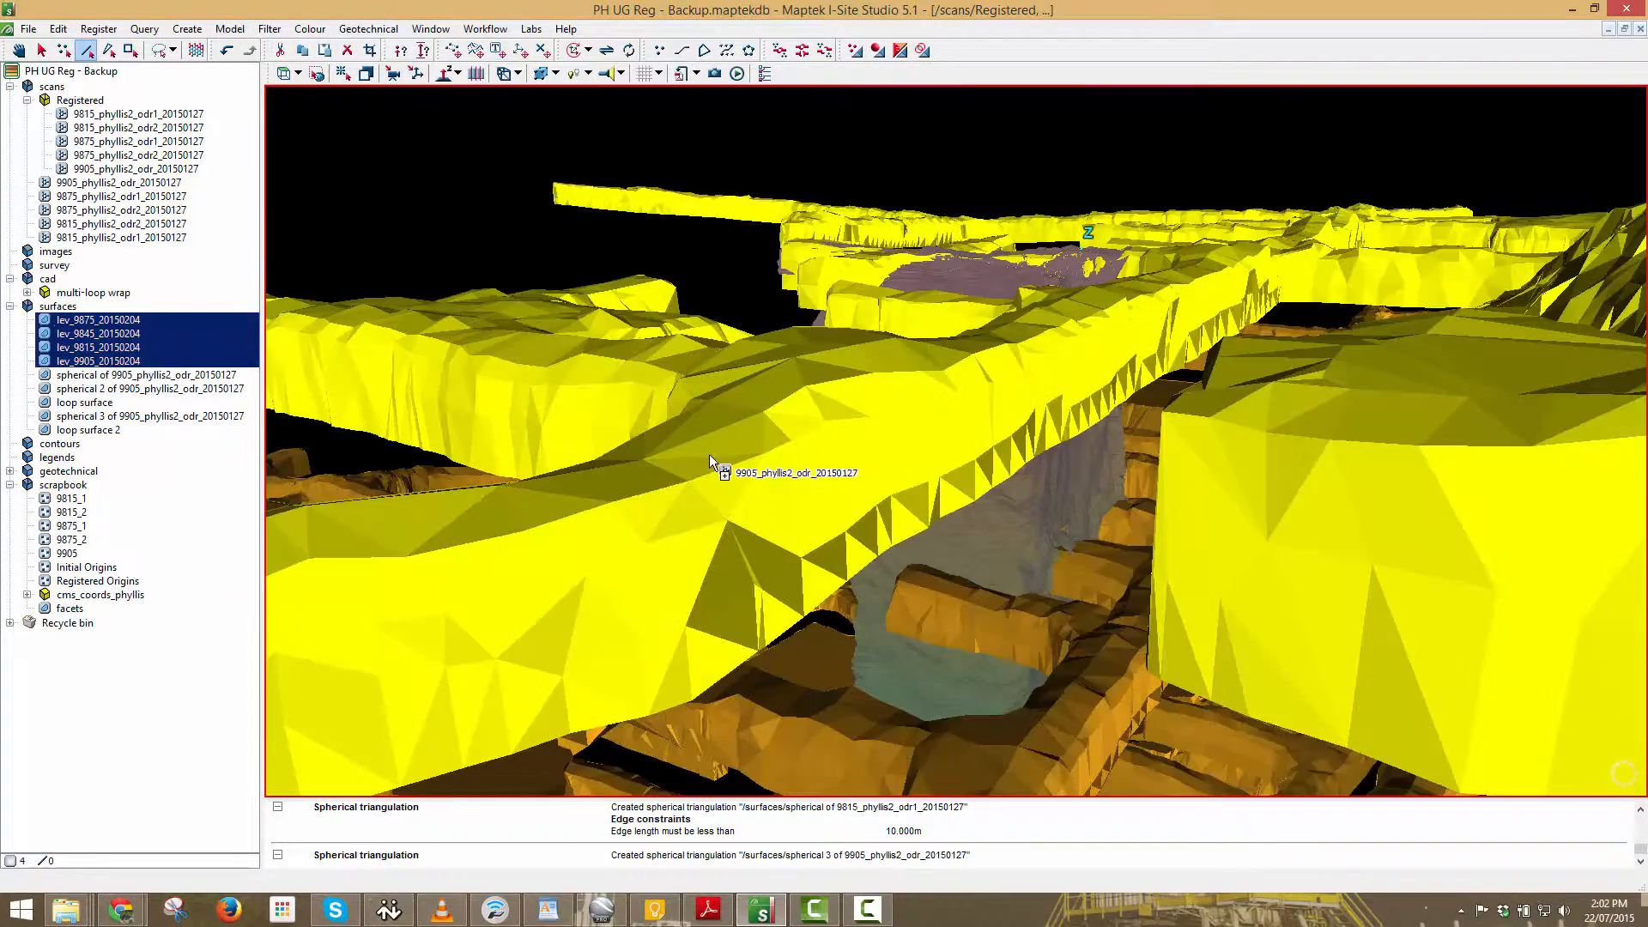
right_drag(859, 532, 960, 417)
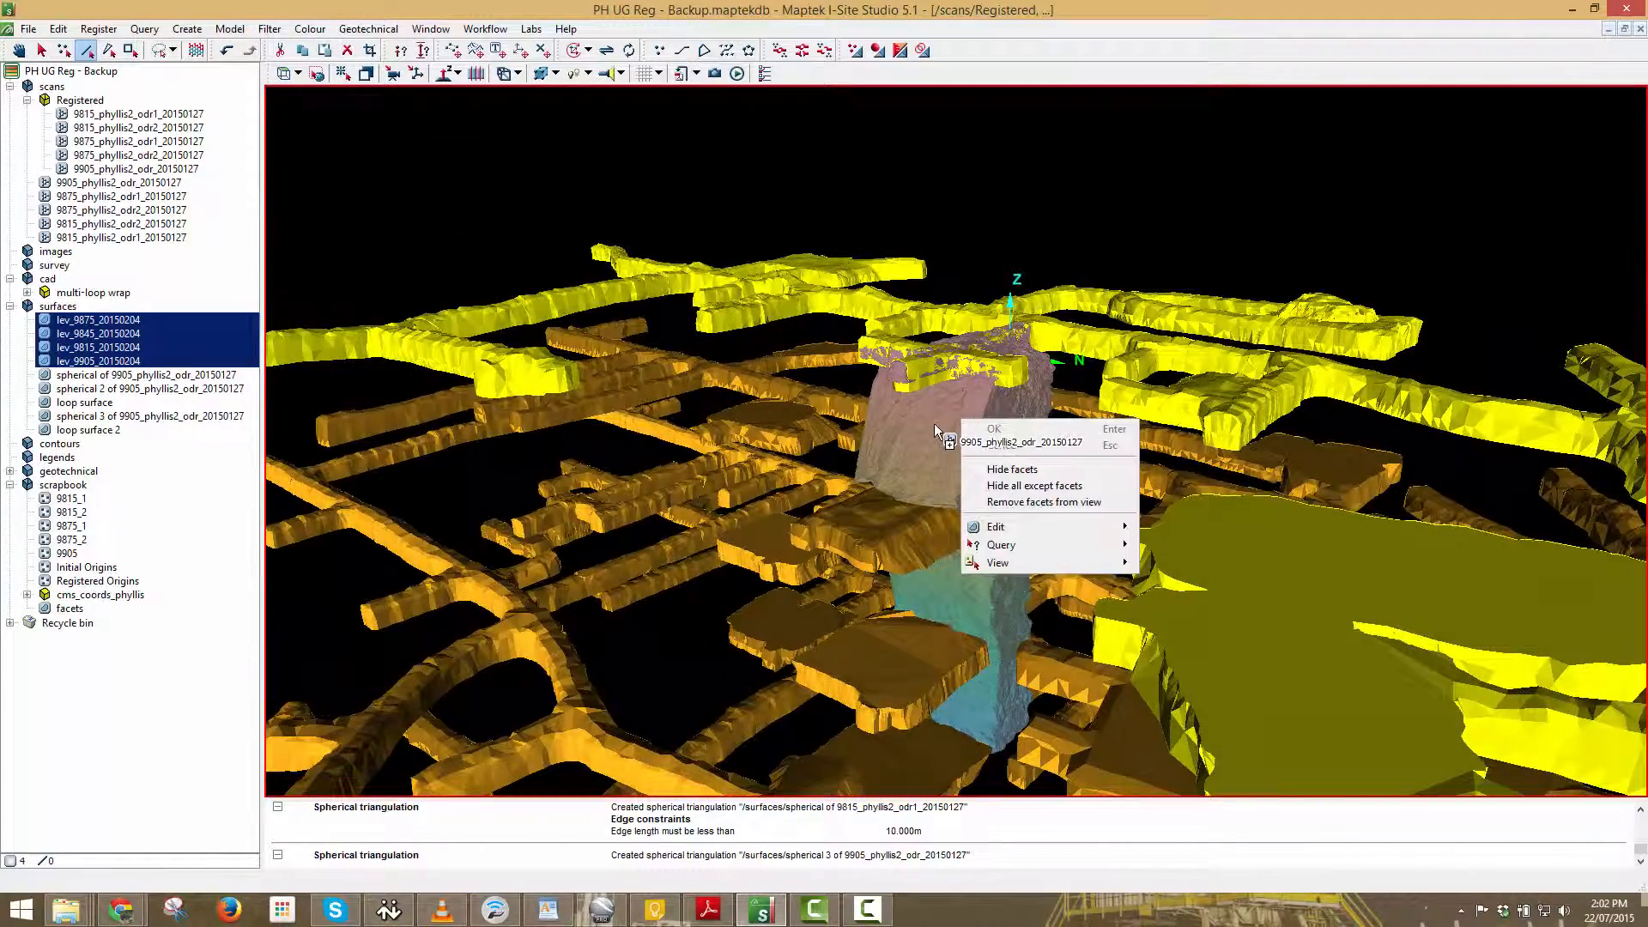
right_click(934, 423)
click(971, 476)
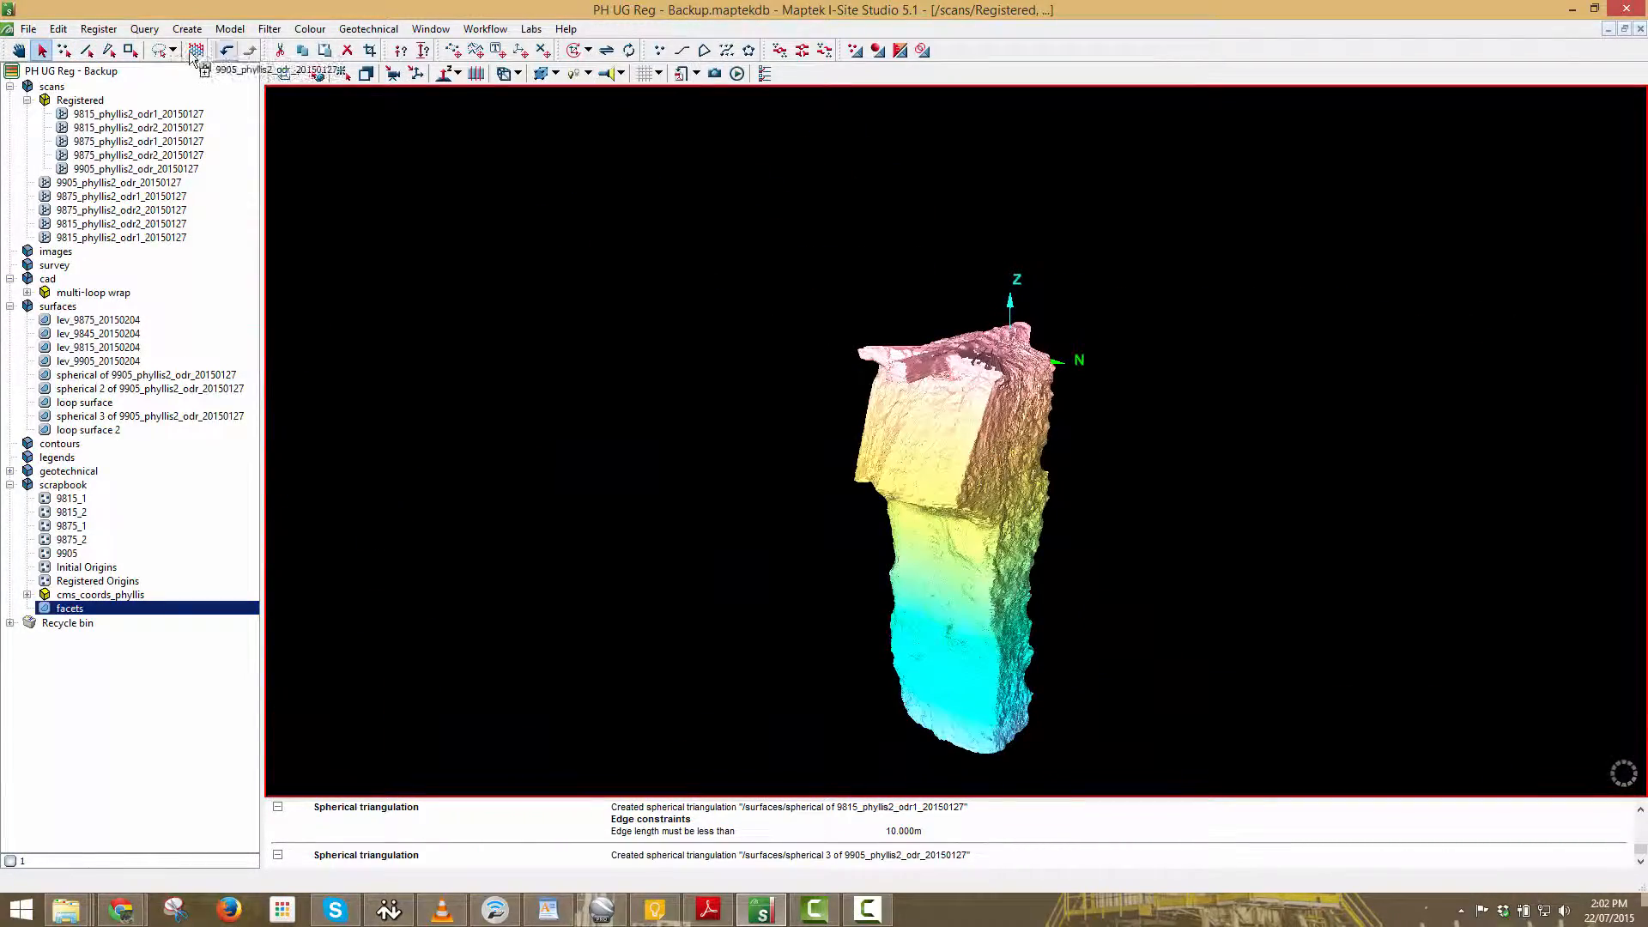
Check the validity of the facets surface for inconsistent surface, surface closure and self intersections, with test failures exported.
click(157, 31)
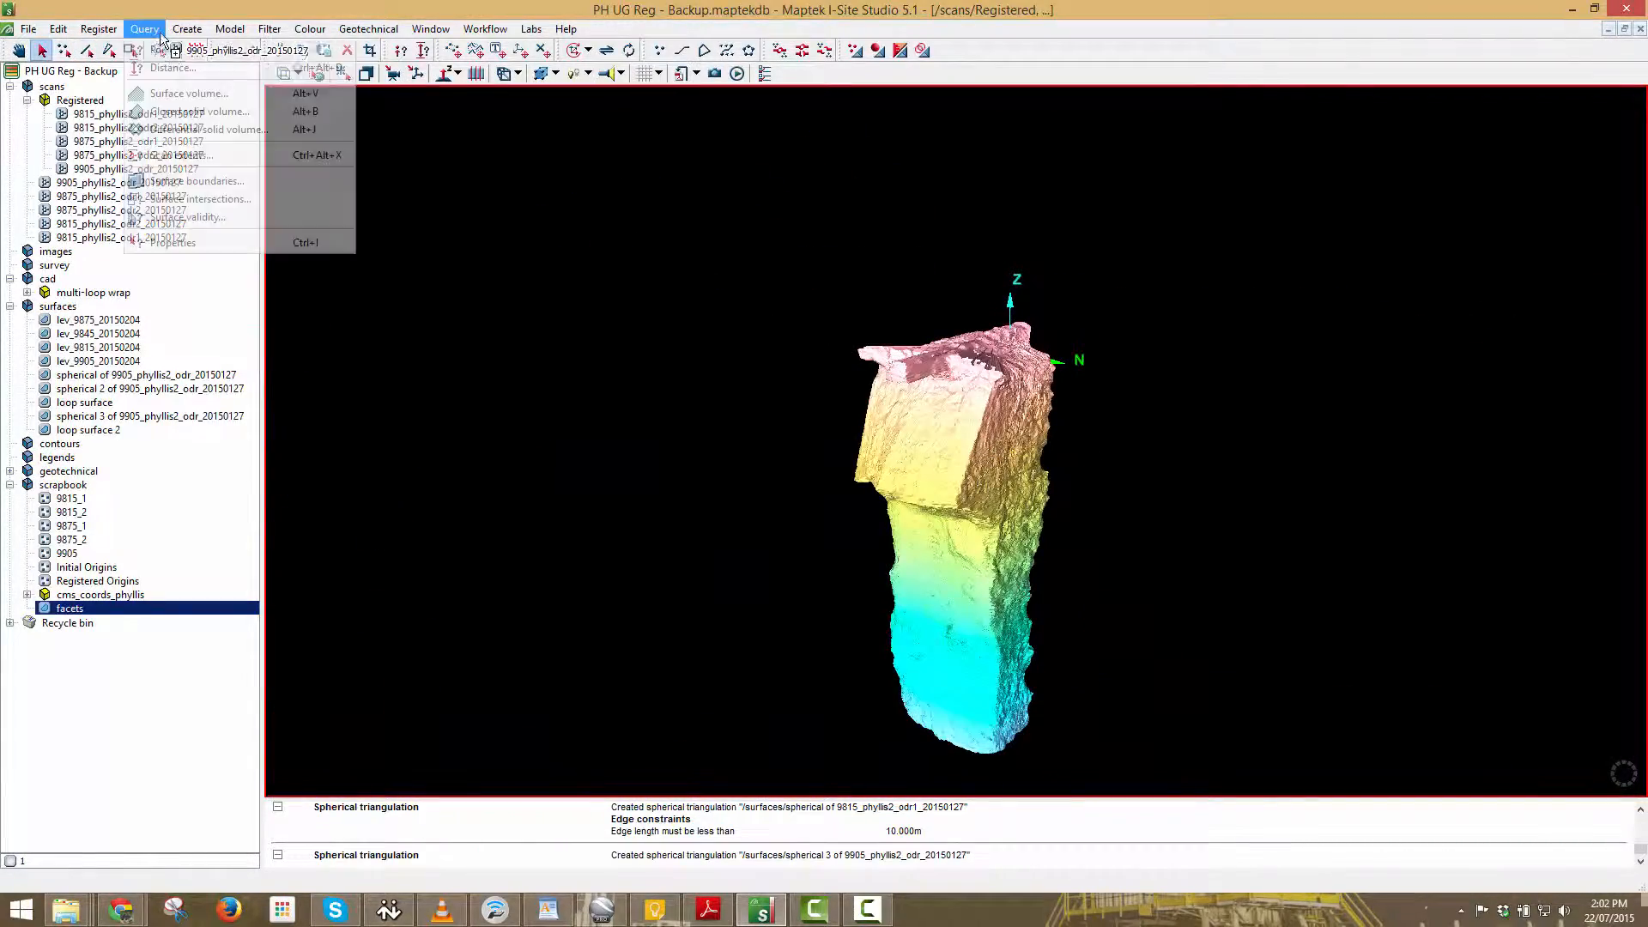
click(195, 216)
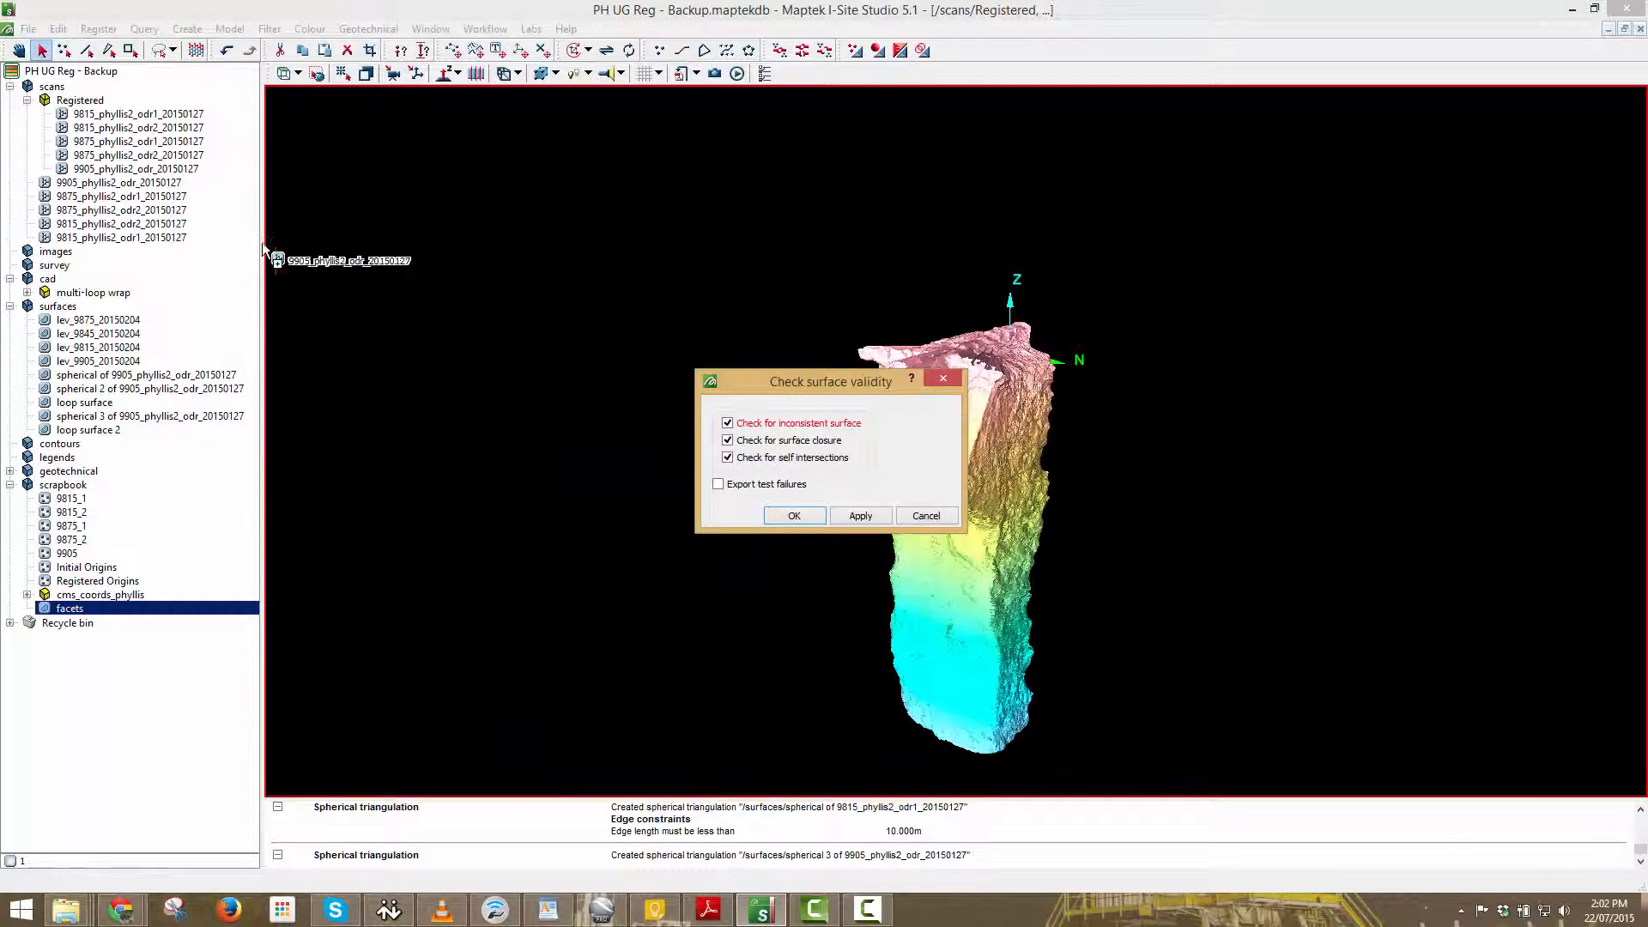
click(794, 516)
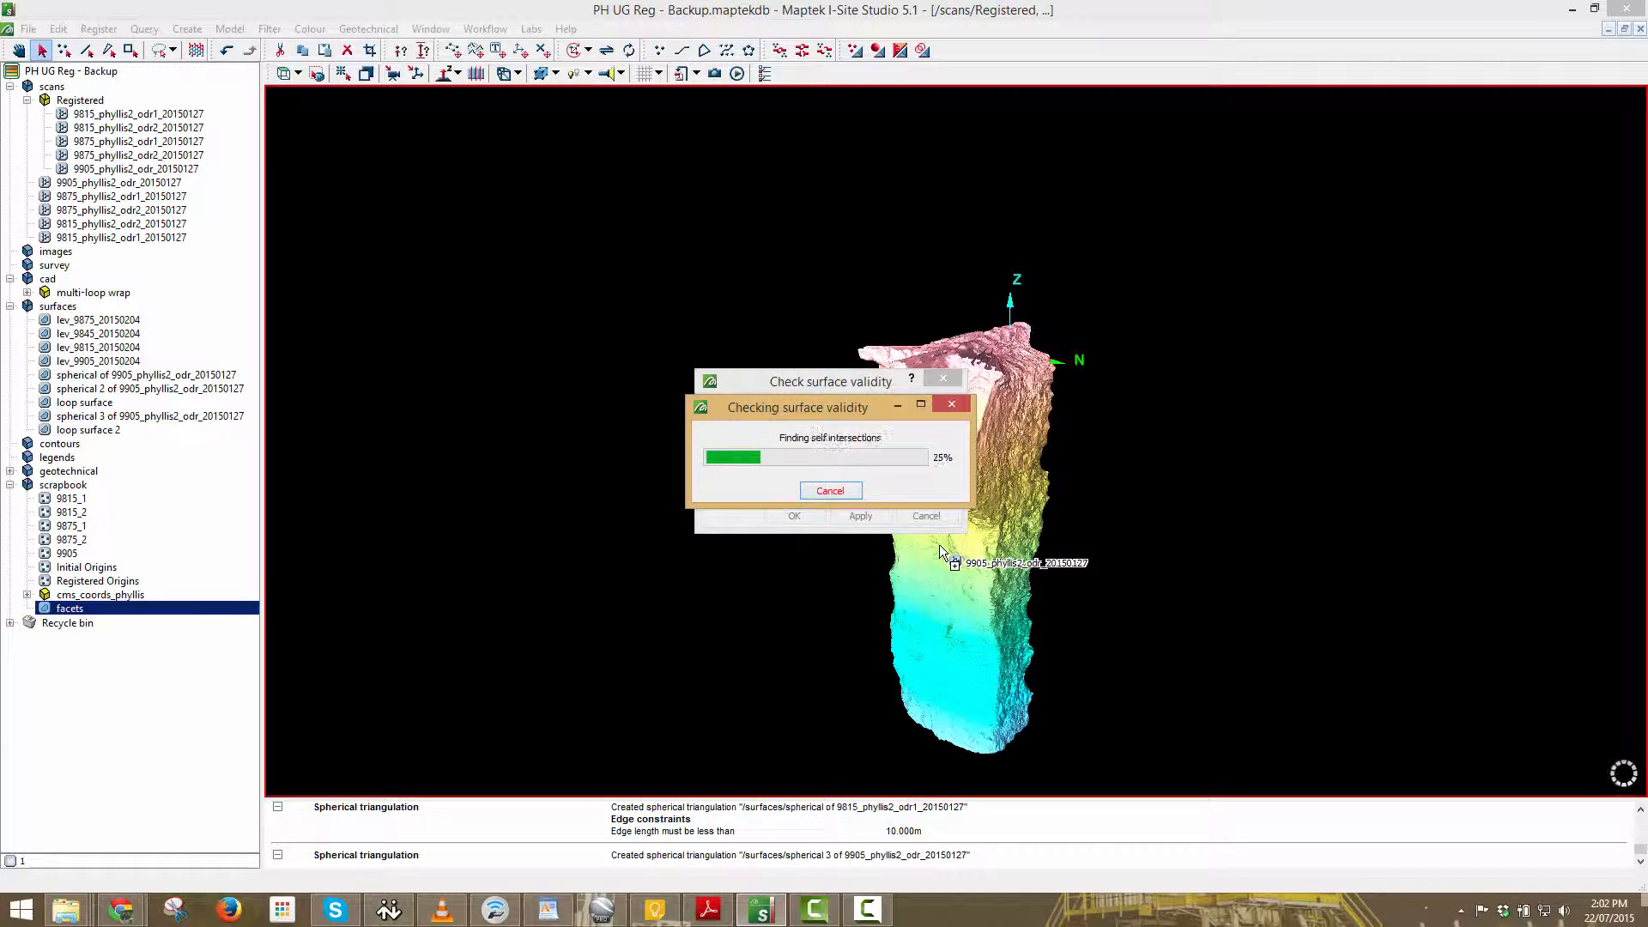
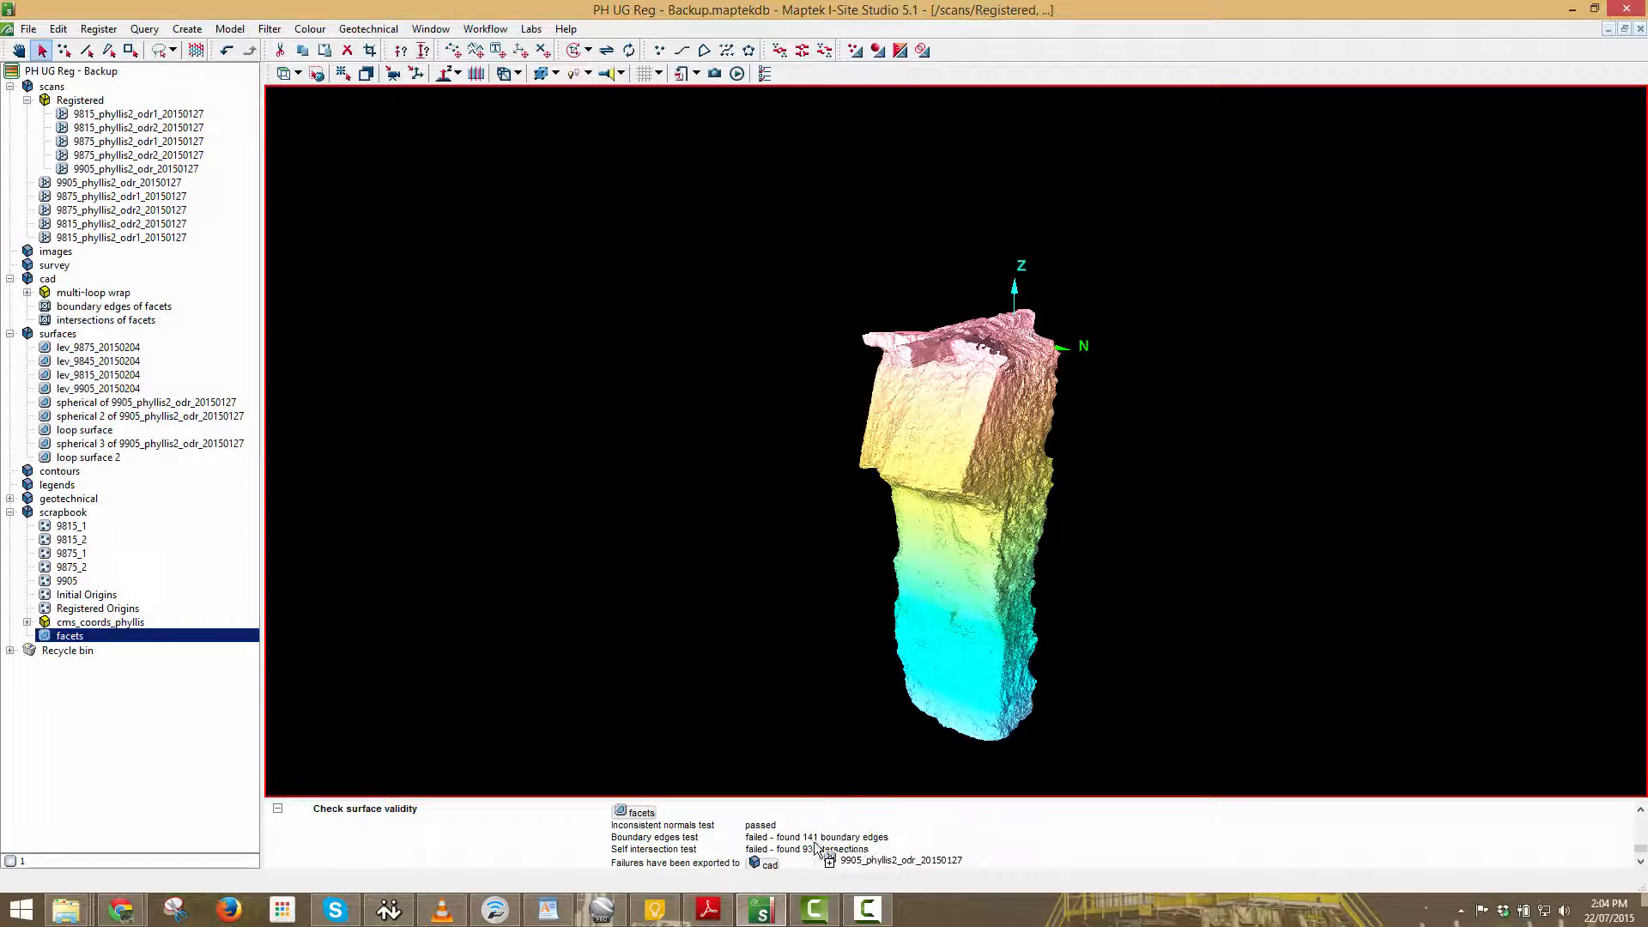
Display the exported boundary edges and intersections of facets over the stope surface, and clear the selection.
drag(485, 530, 1042, 509)
click(137, 310)
shift+click(135, 322)
right_drag(1041, 509, 678, 491)
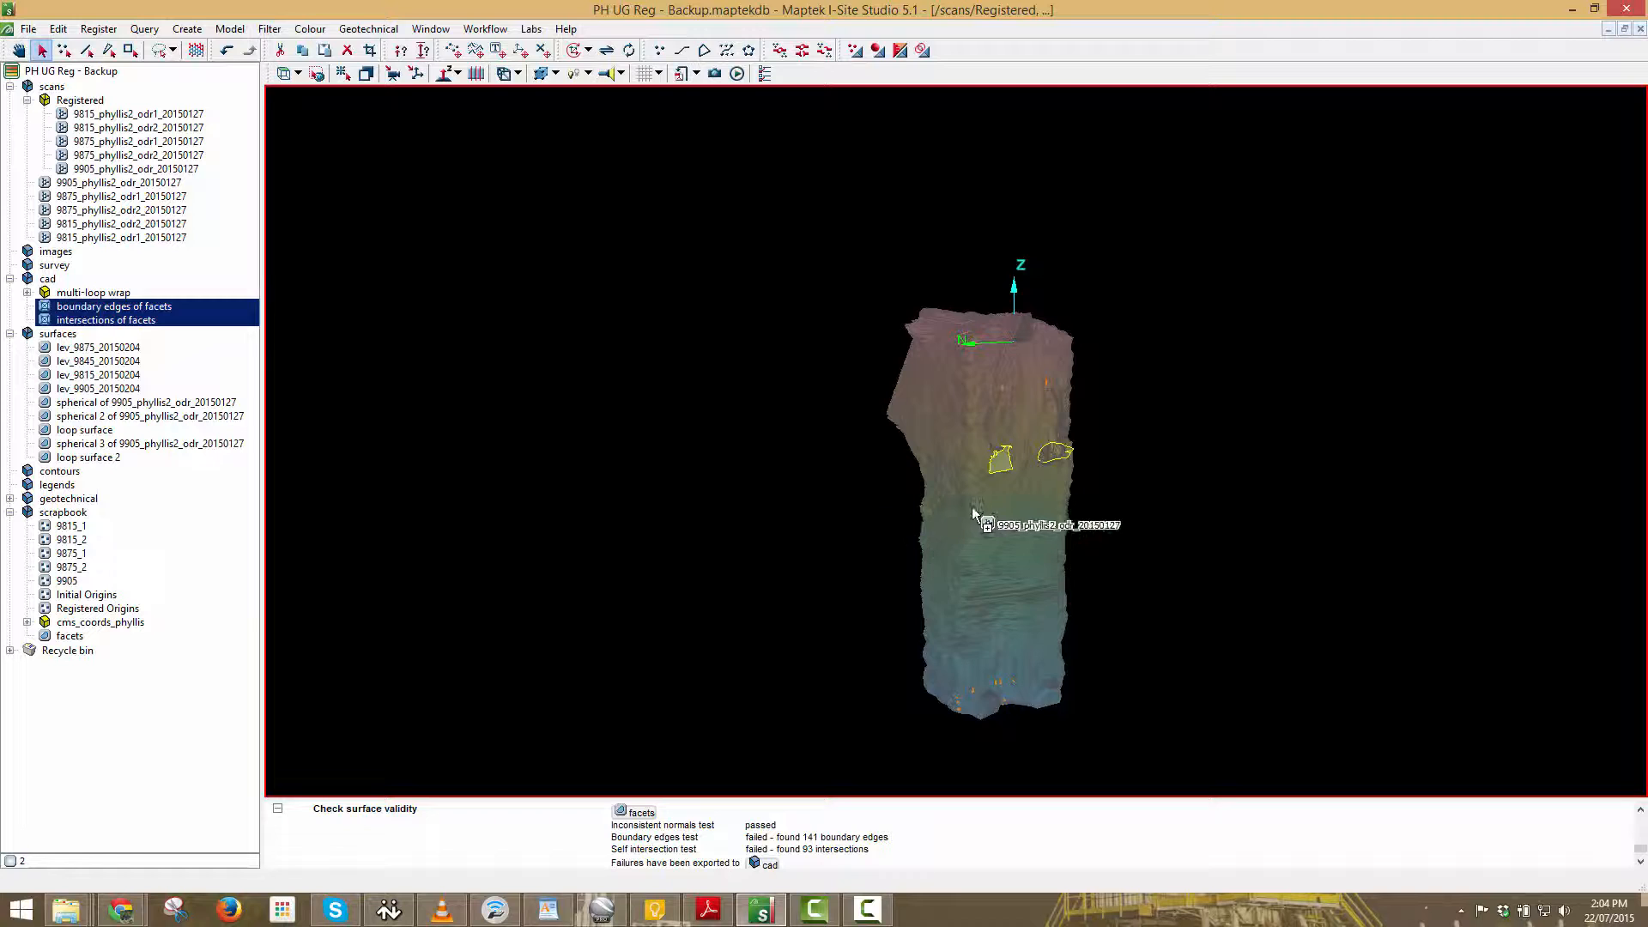
right_click(972, 508)
click(1017, 559)
drag(1015, 452, 741, 424)
click(850, 515)
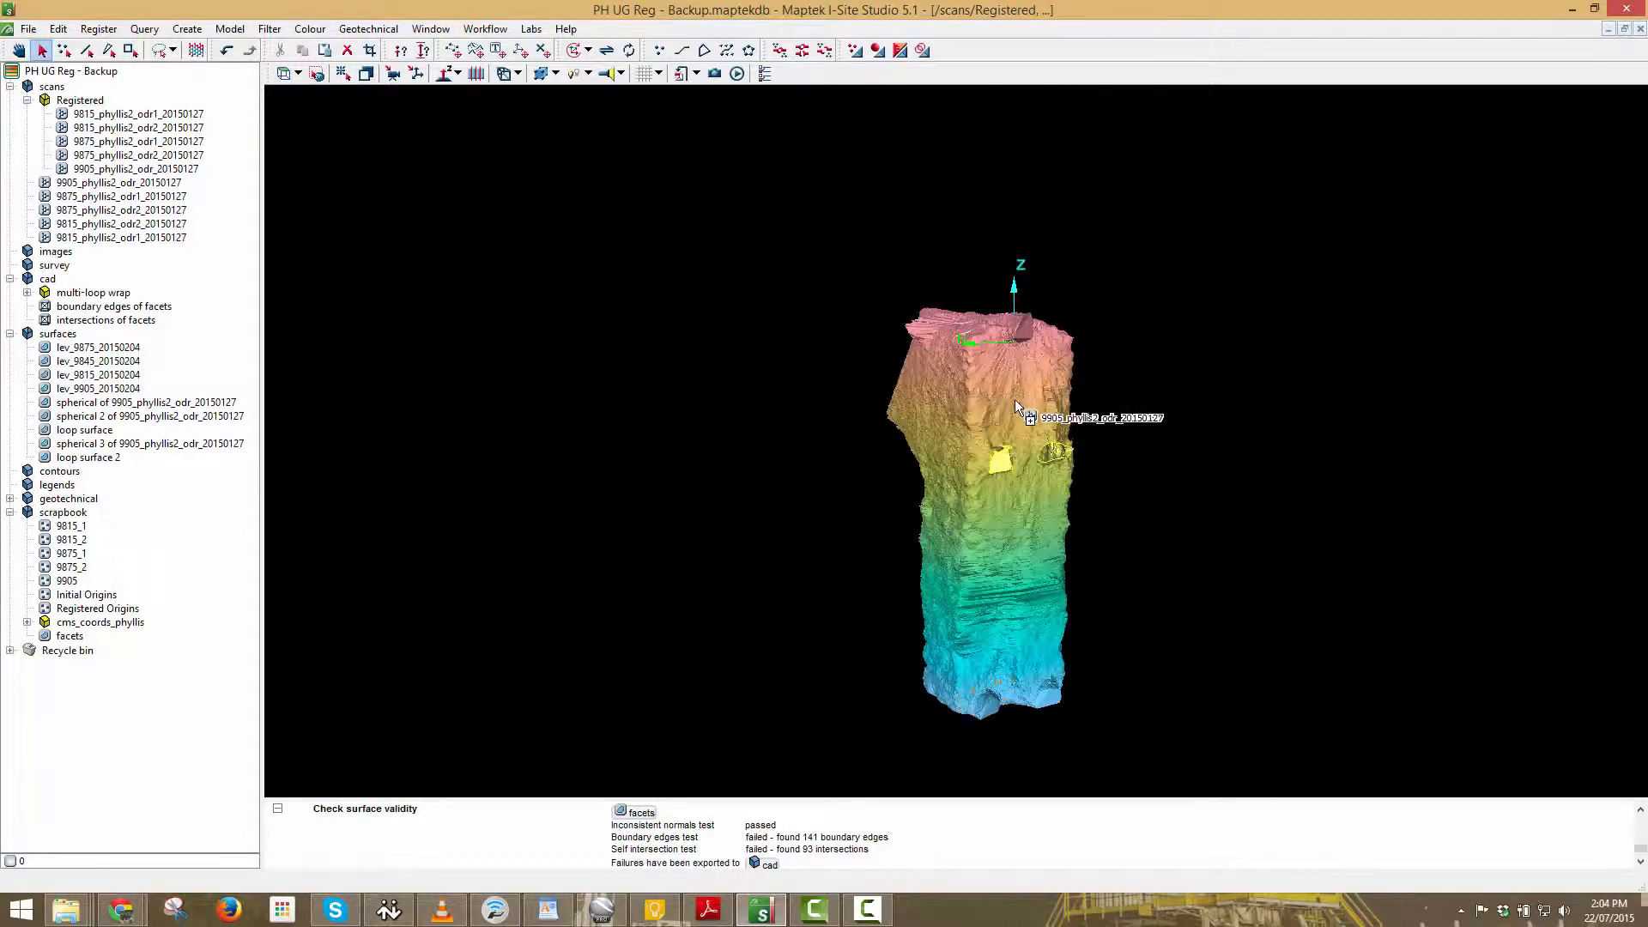
Examine the self-intersecting facets on the stope's upper wall close up, with the centre of rotation set on them.
scroll(1003, 371, up, 8)
scroll(986, 383, down, 4)
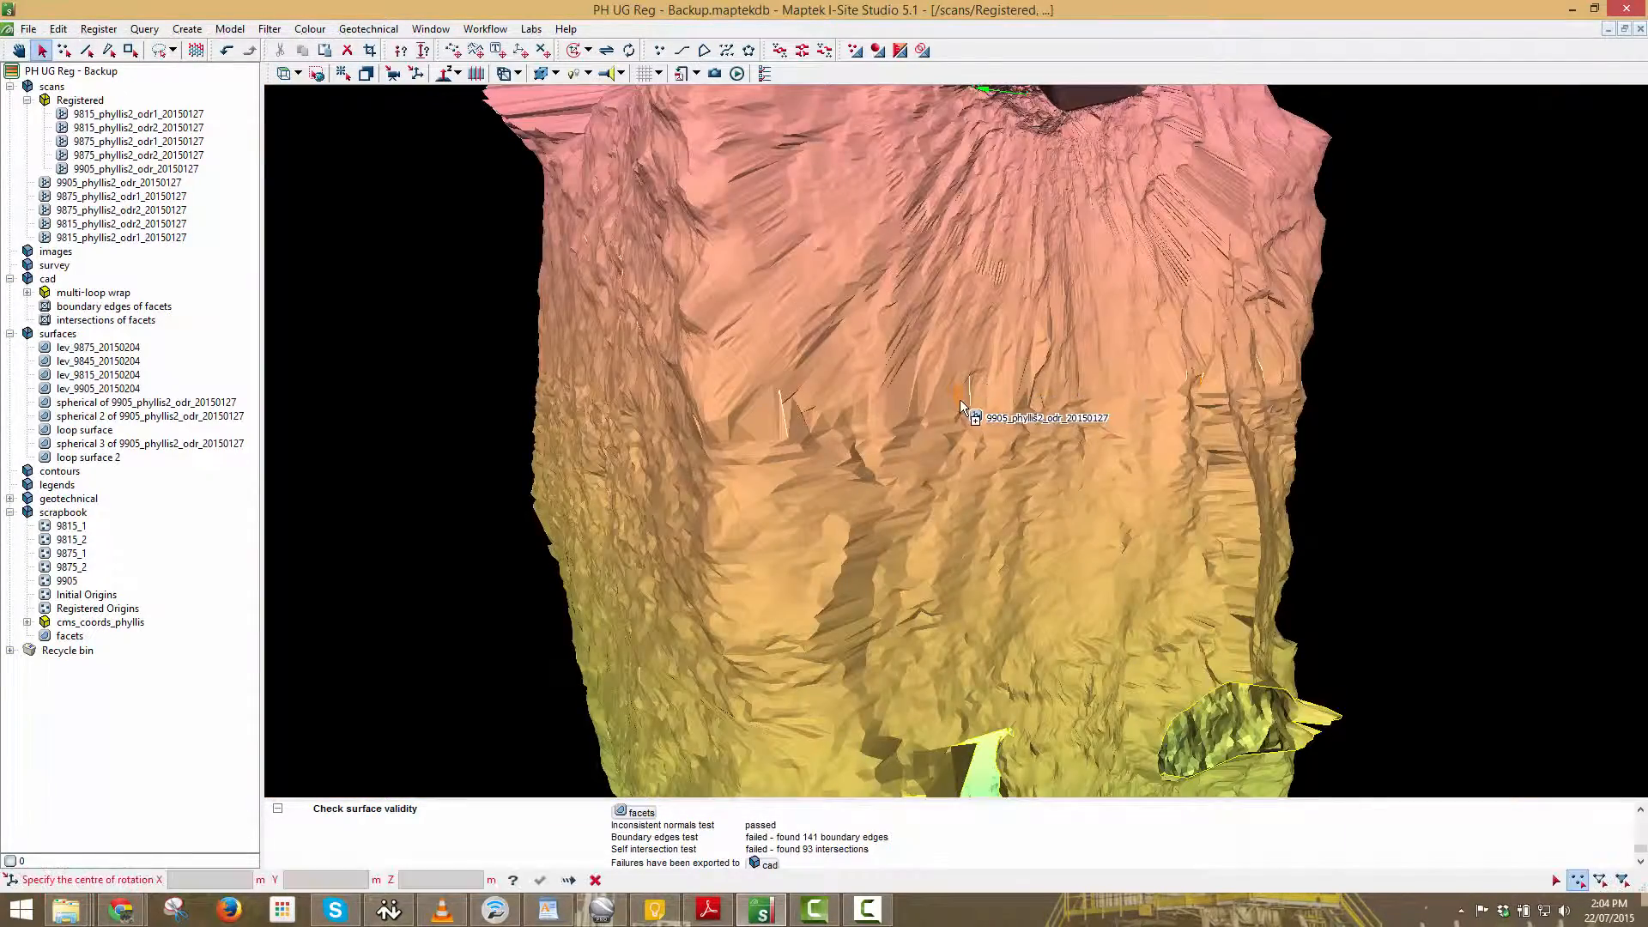
scroll(1000, 400, up, 4)
scroll(935, 421, up, 3)
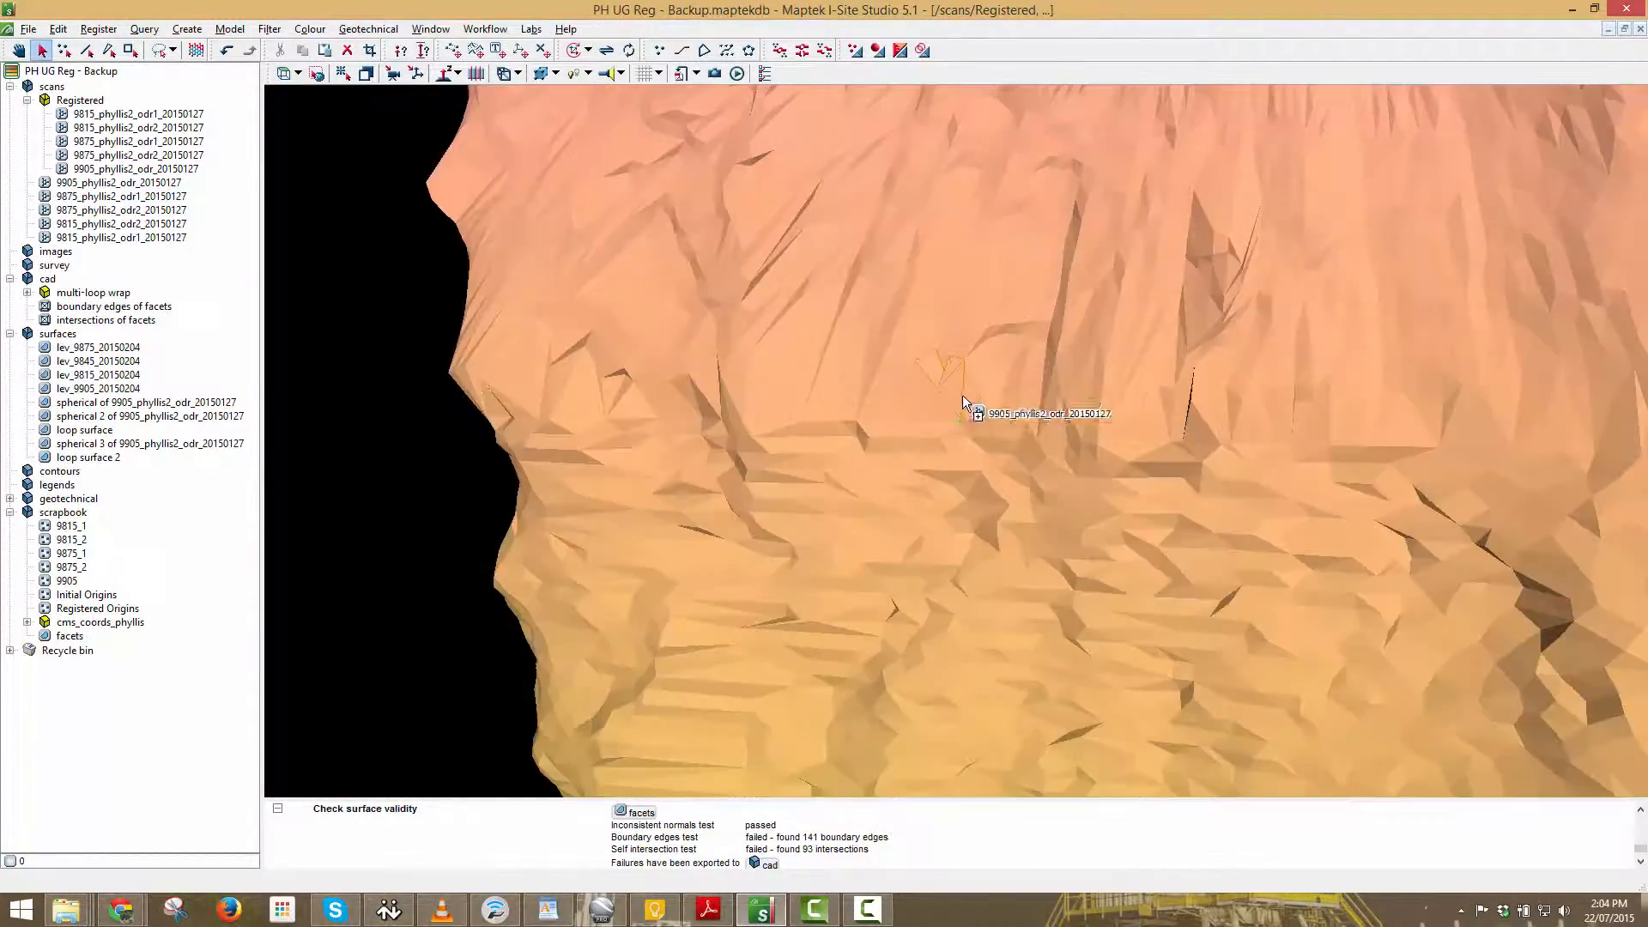
scroll(970, 369, up, 3)
scroll(946, 343, up, 6)
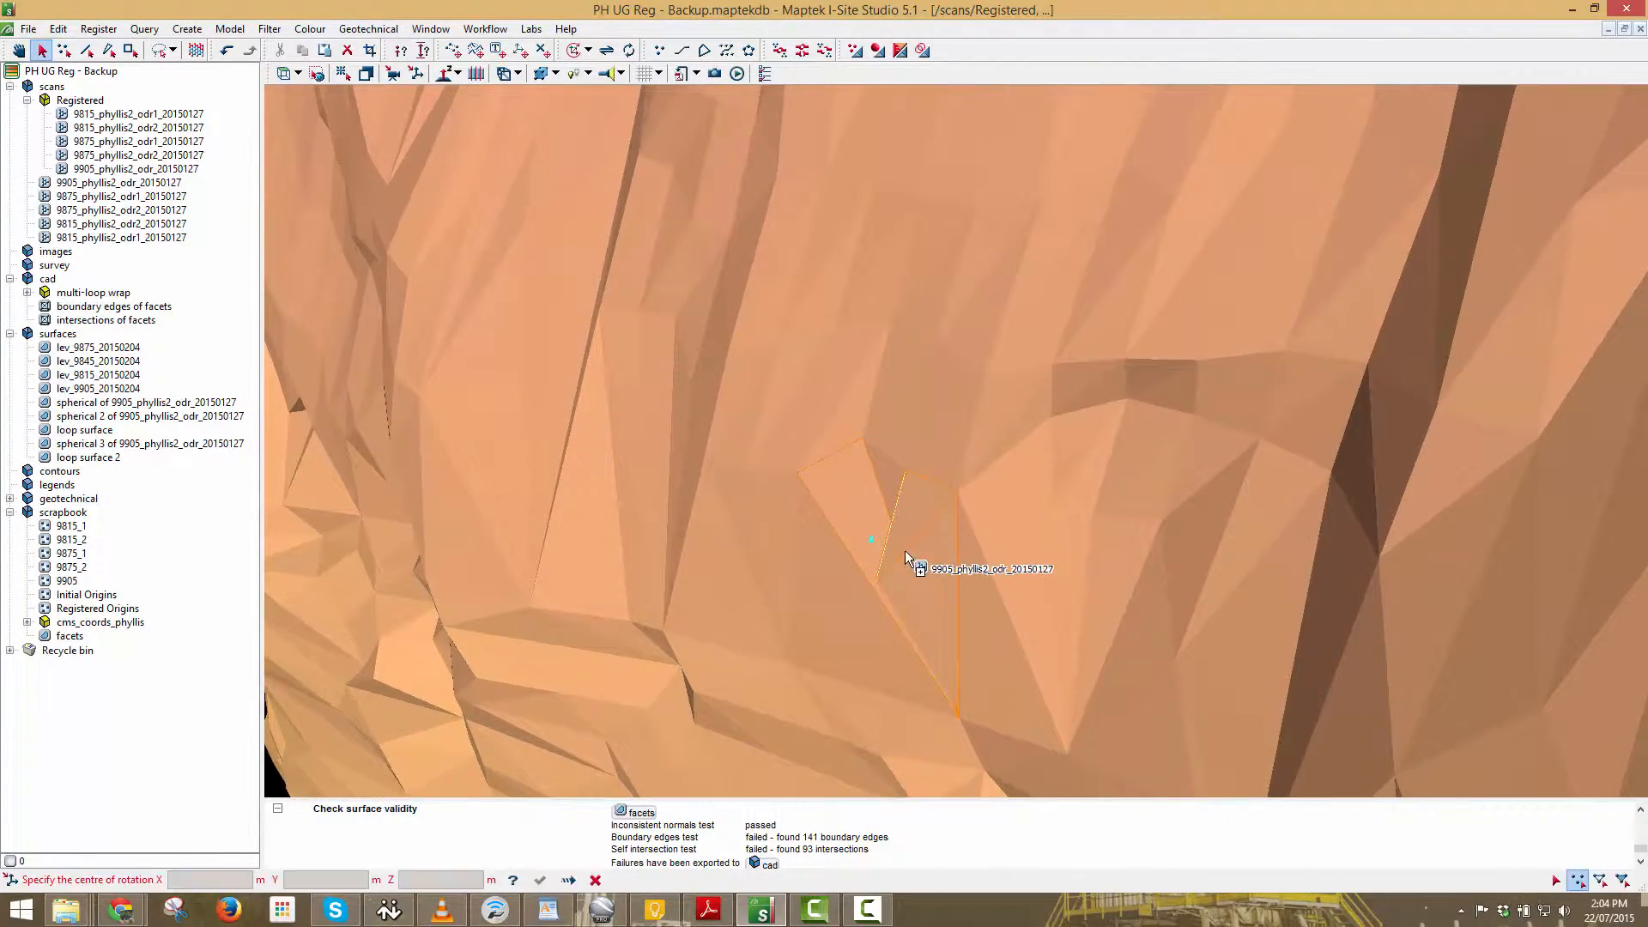
scroll(927, 550, up, 3)
scroll(948, 388, up, 2)
scroll(947, 388, up, 3)
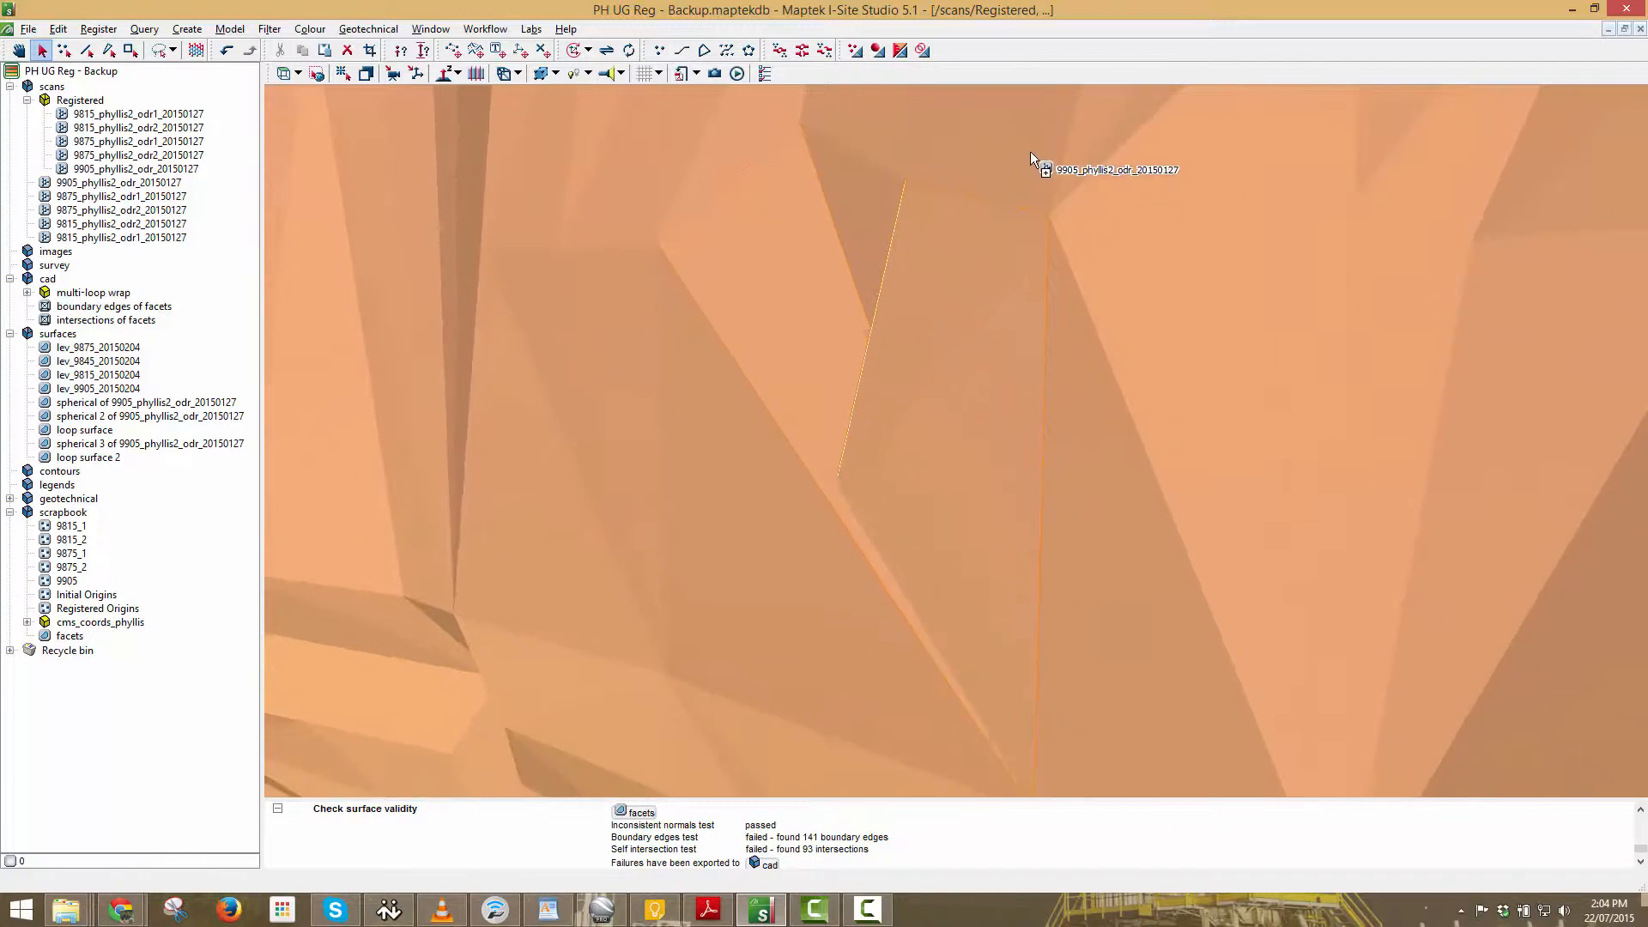
scroll(1019, 357, up, 3)
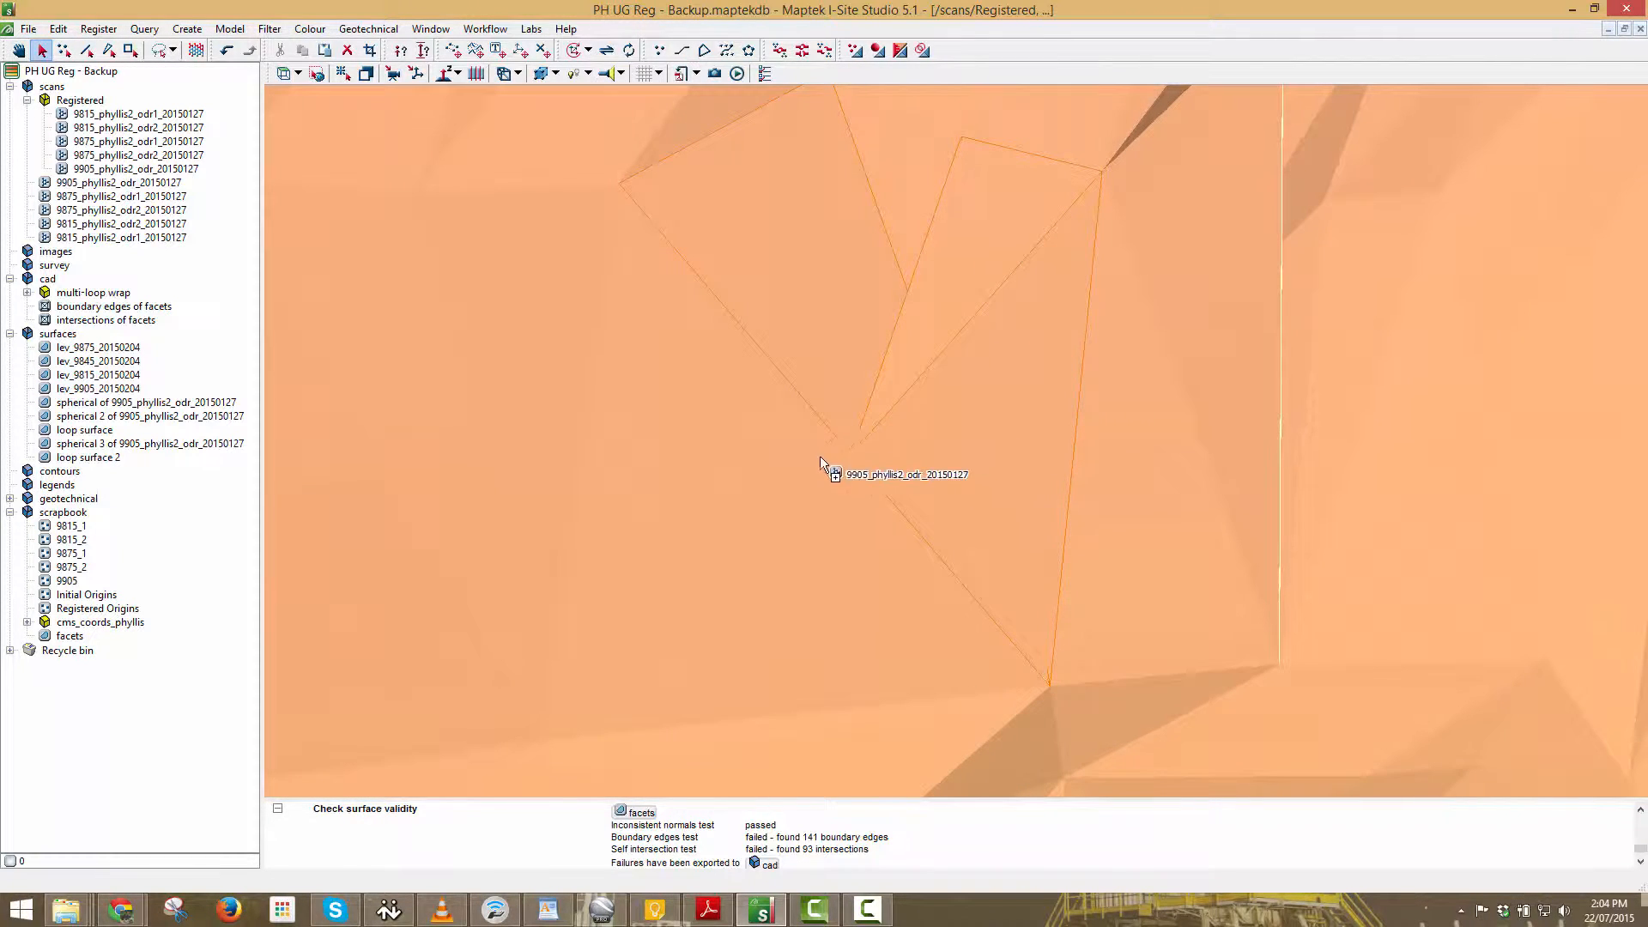
Inspect the intersecting facets on the upper wall in wireframe, and restore the shaded display.
scroll(549, 85, down, 5)
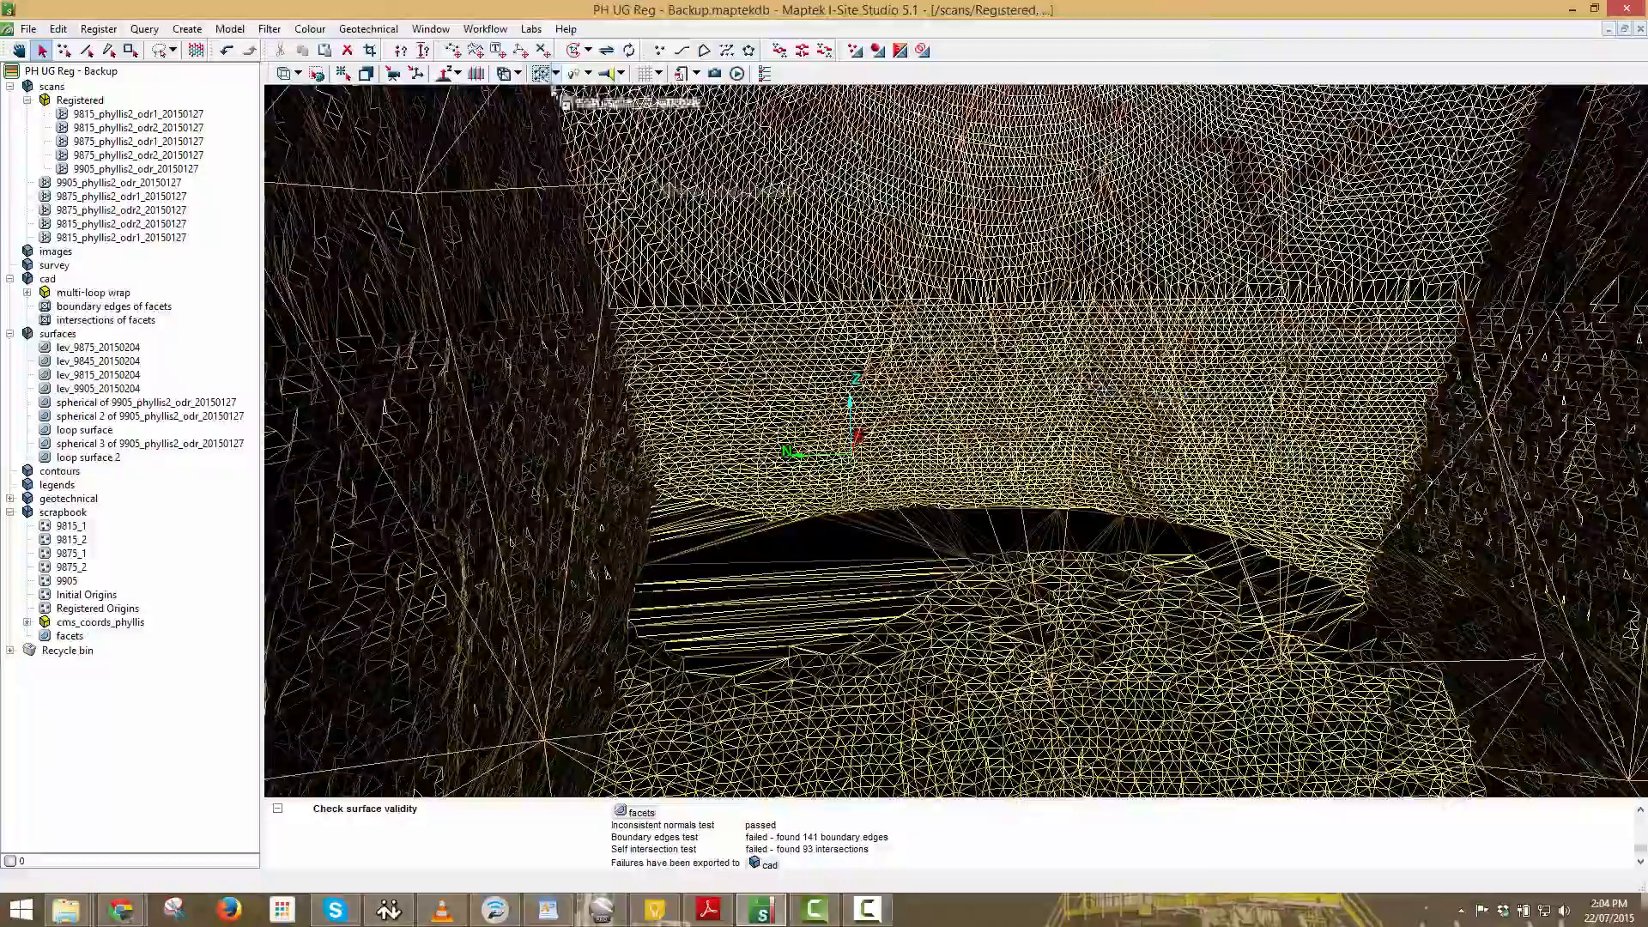
scroll(972, 428, up, 6)
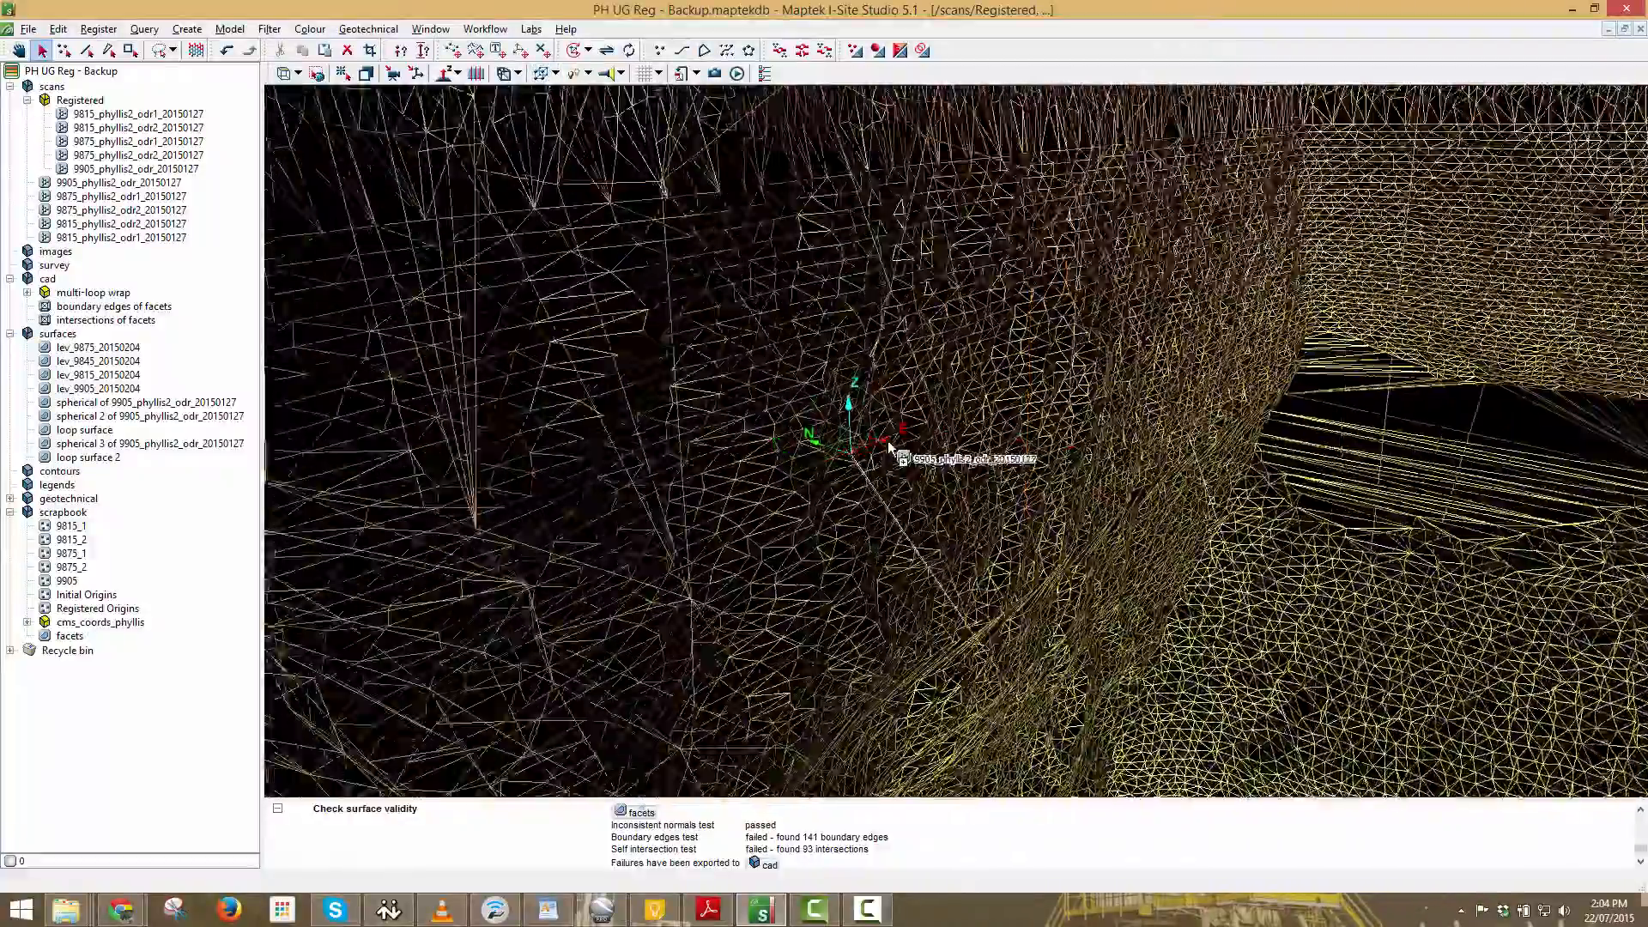
scroll(724, 481, up, 8)
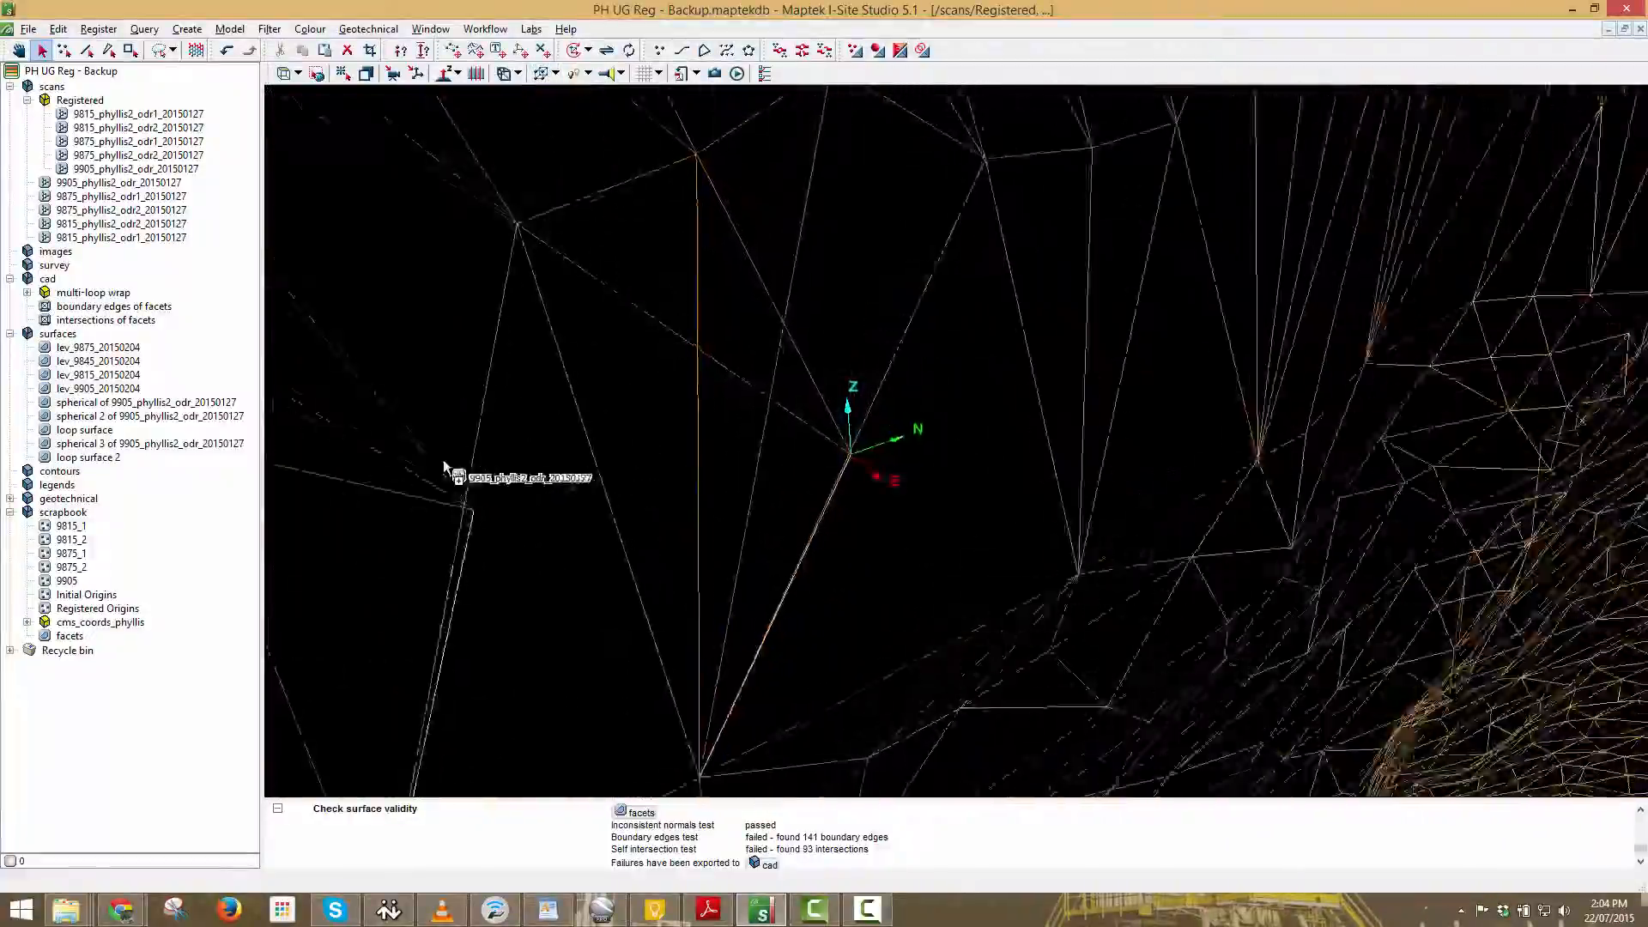
scroll(675, 490, down, 8)
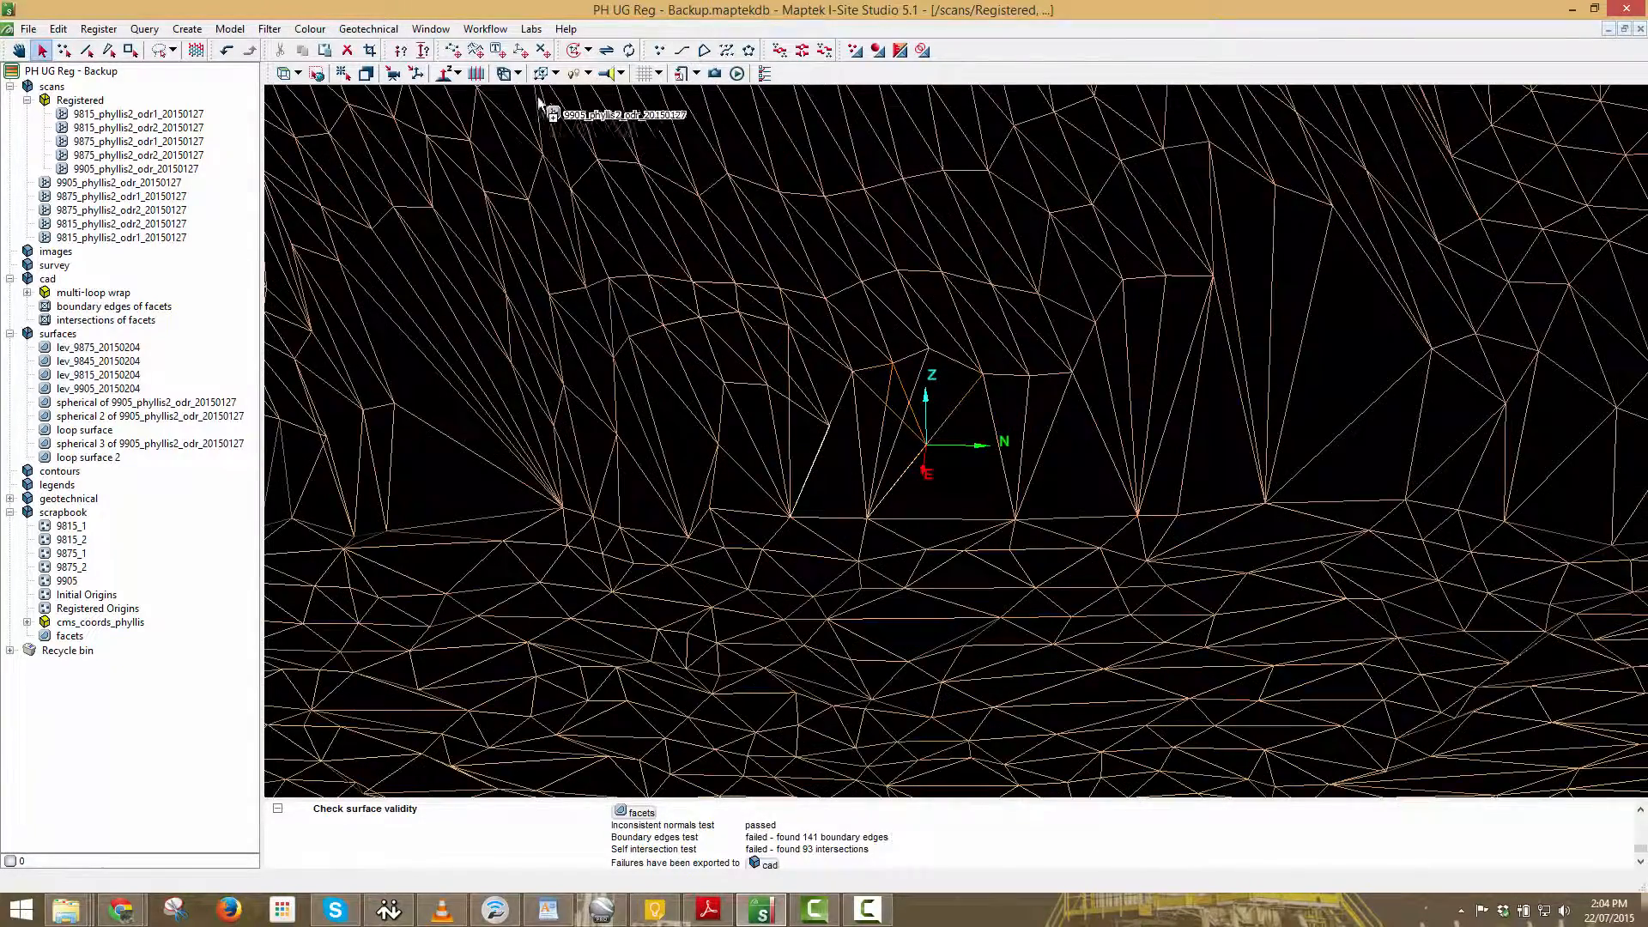
click(542, 74)
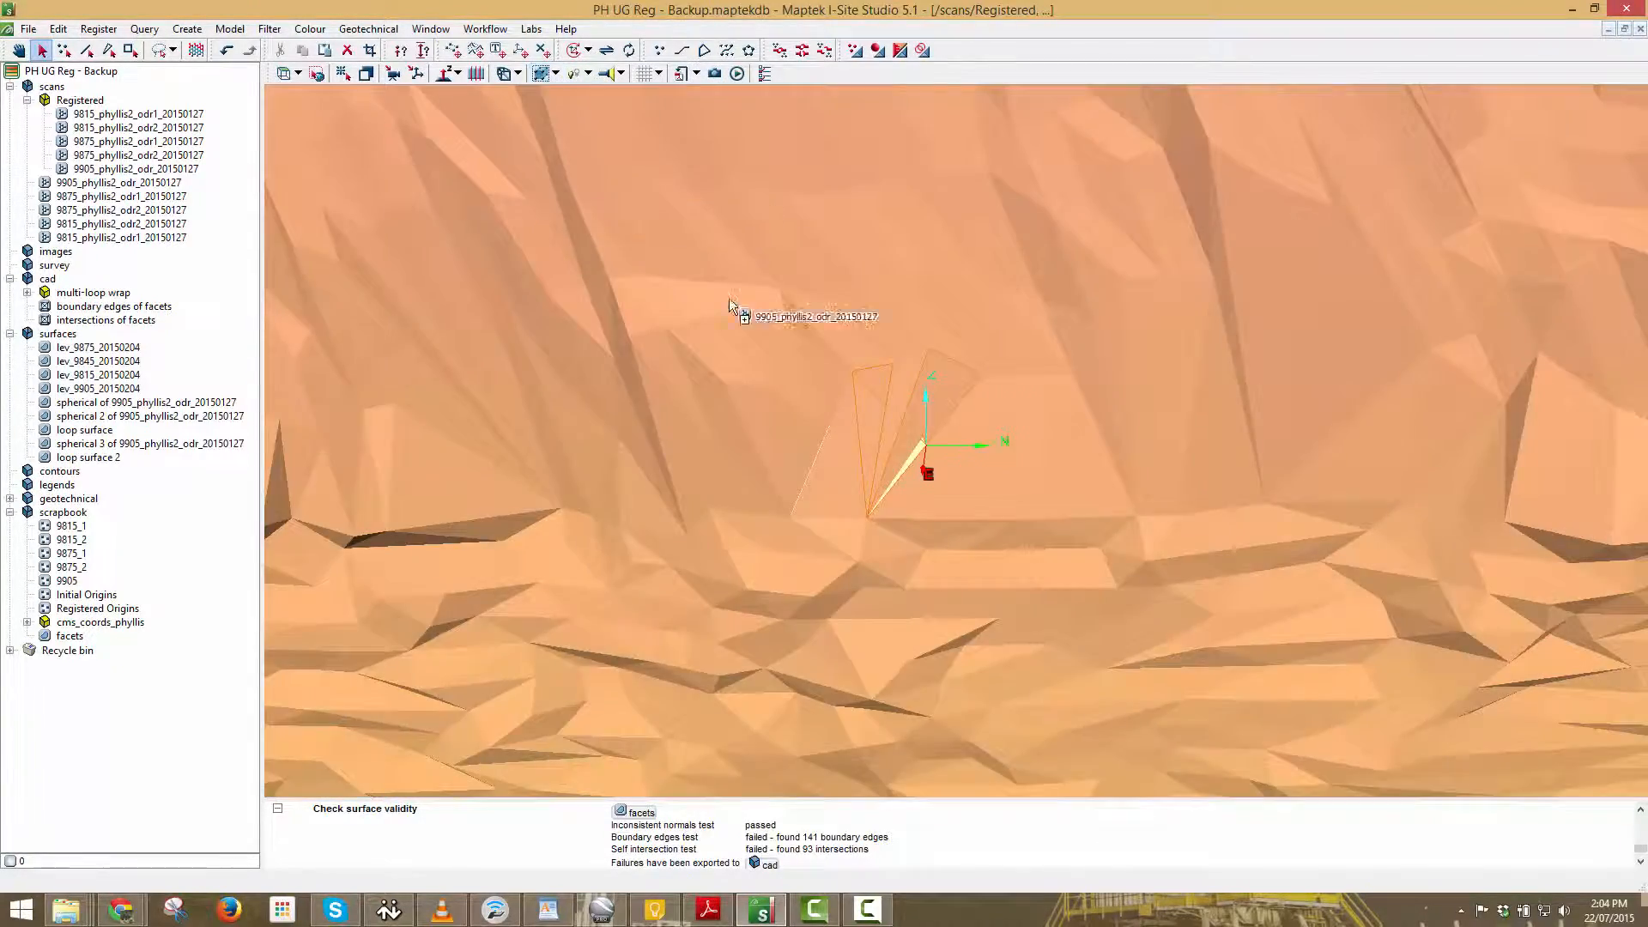
Delete the surface points around the crossed facets on the upper wall, and fill the resulting hole.
mouse_move(729, 297)
right_down()
mouse_move(899, 329)
mouse_move(797, 275)
mouse_move(814, 338)
mouse_move(913, 353)
right_up()
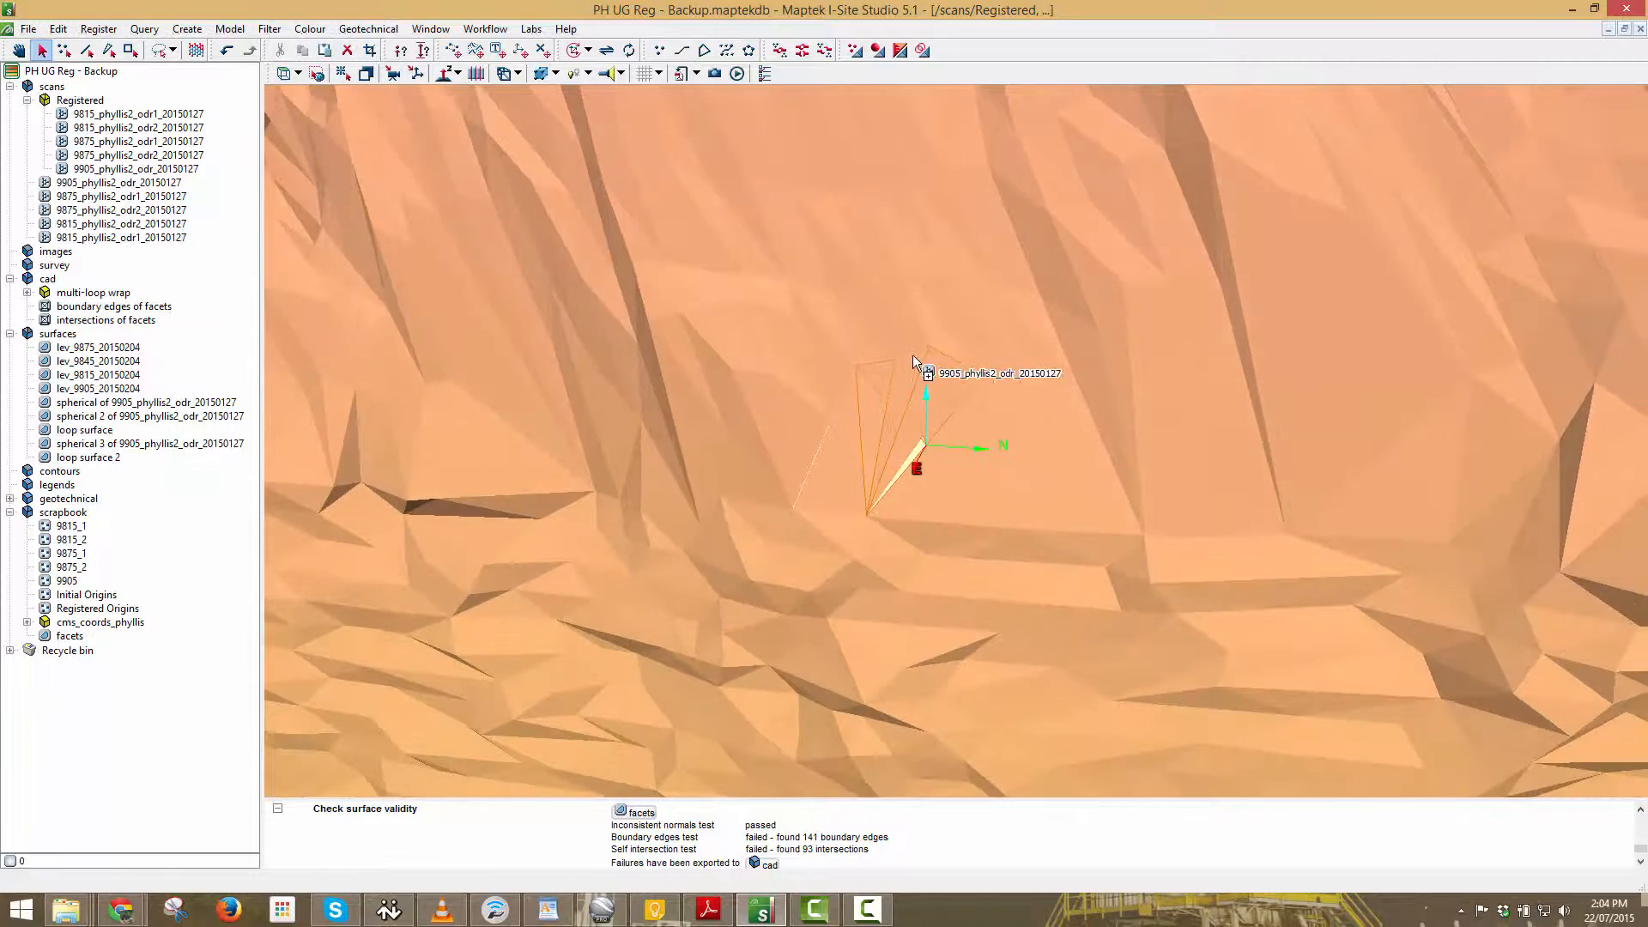
click(64, 49)
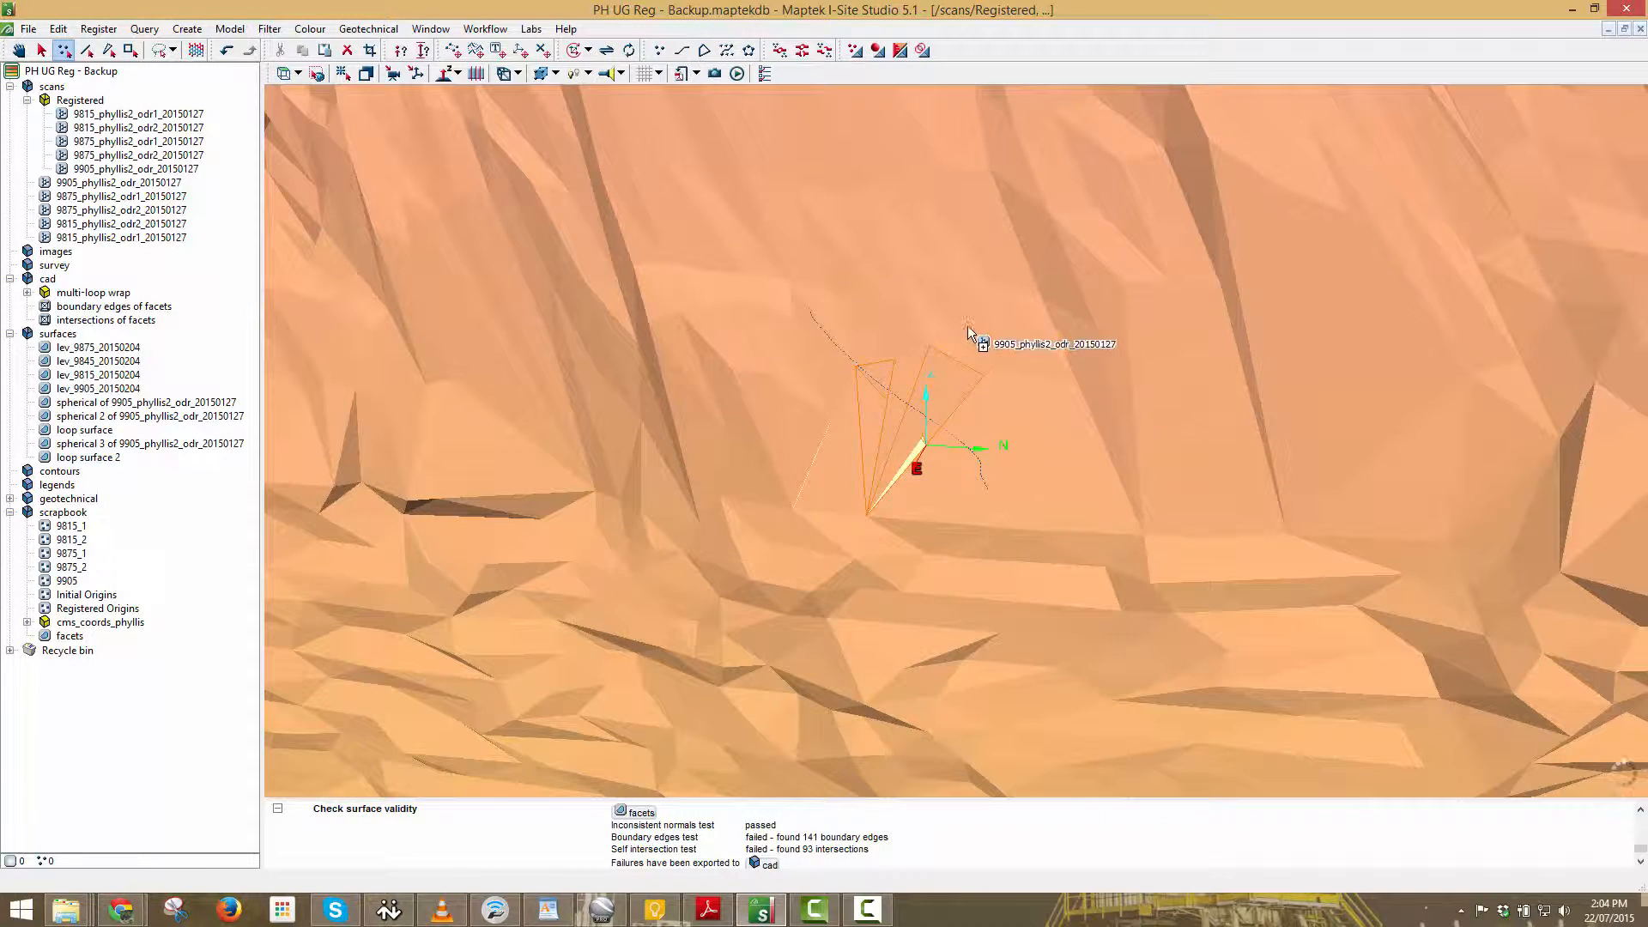
drag(1026, 353, 1062, 402)
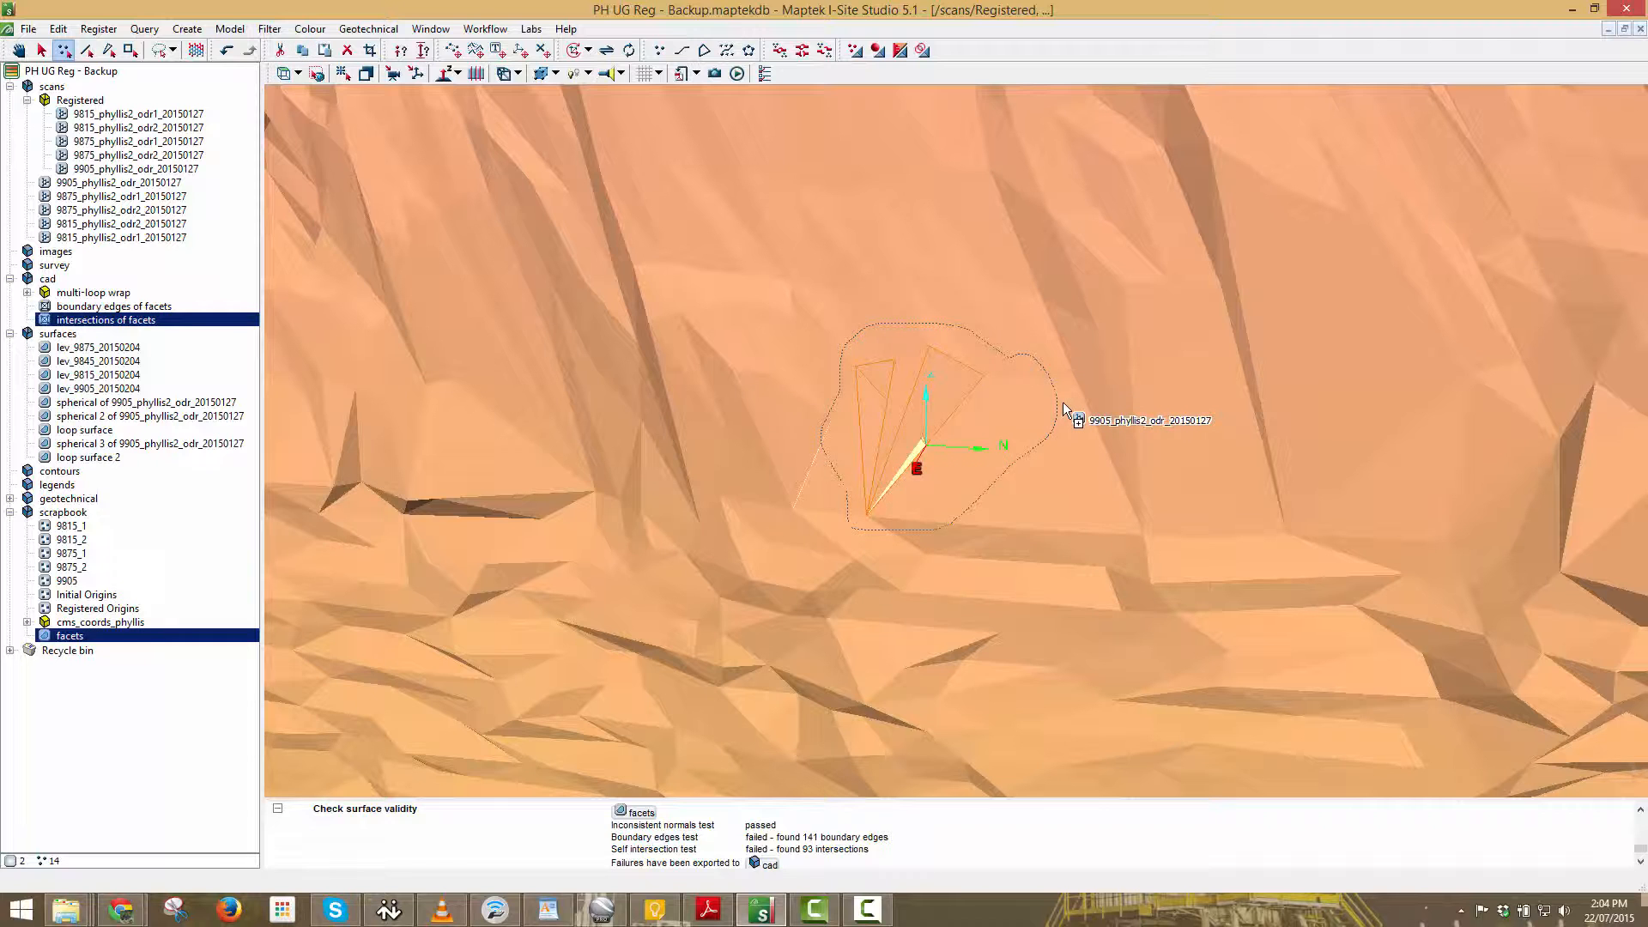
key(Delete)
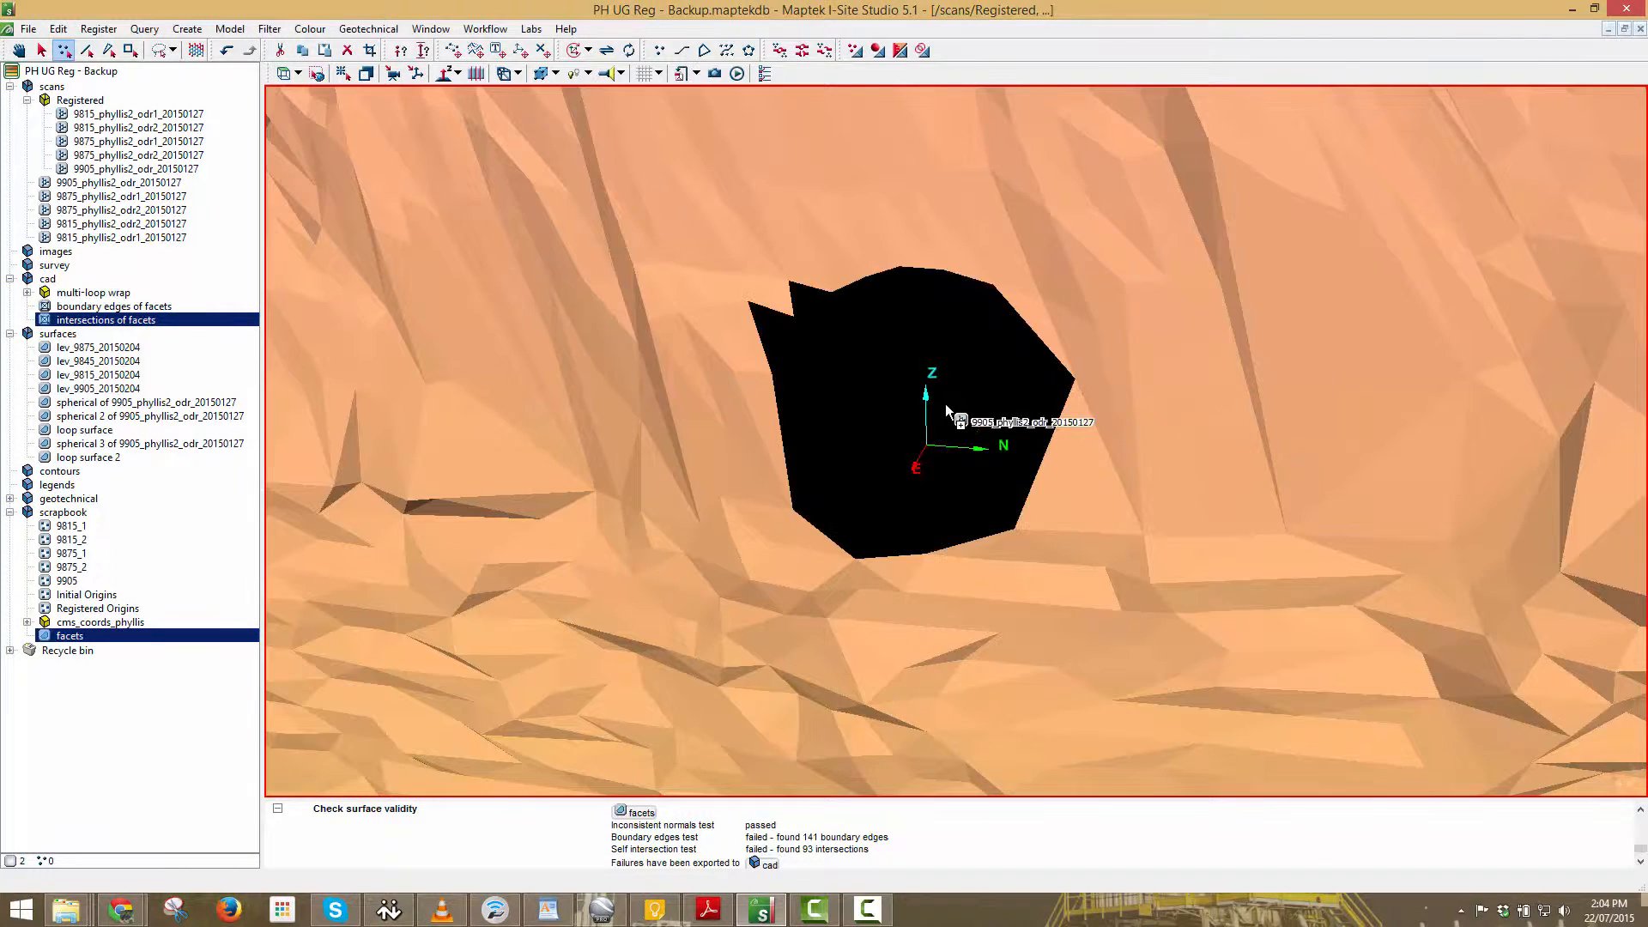
key(f)
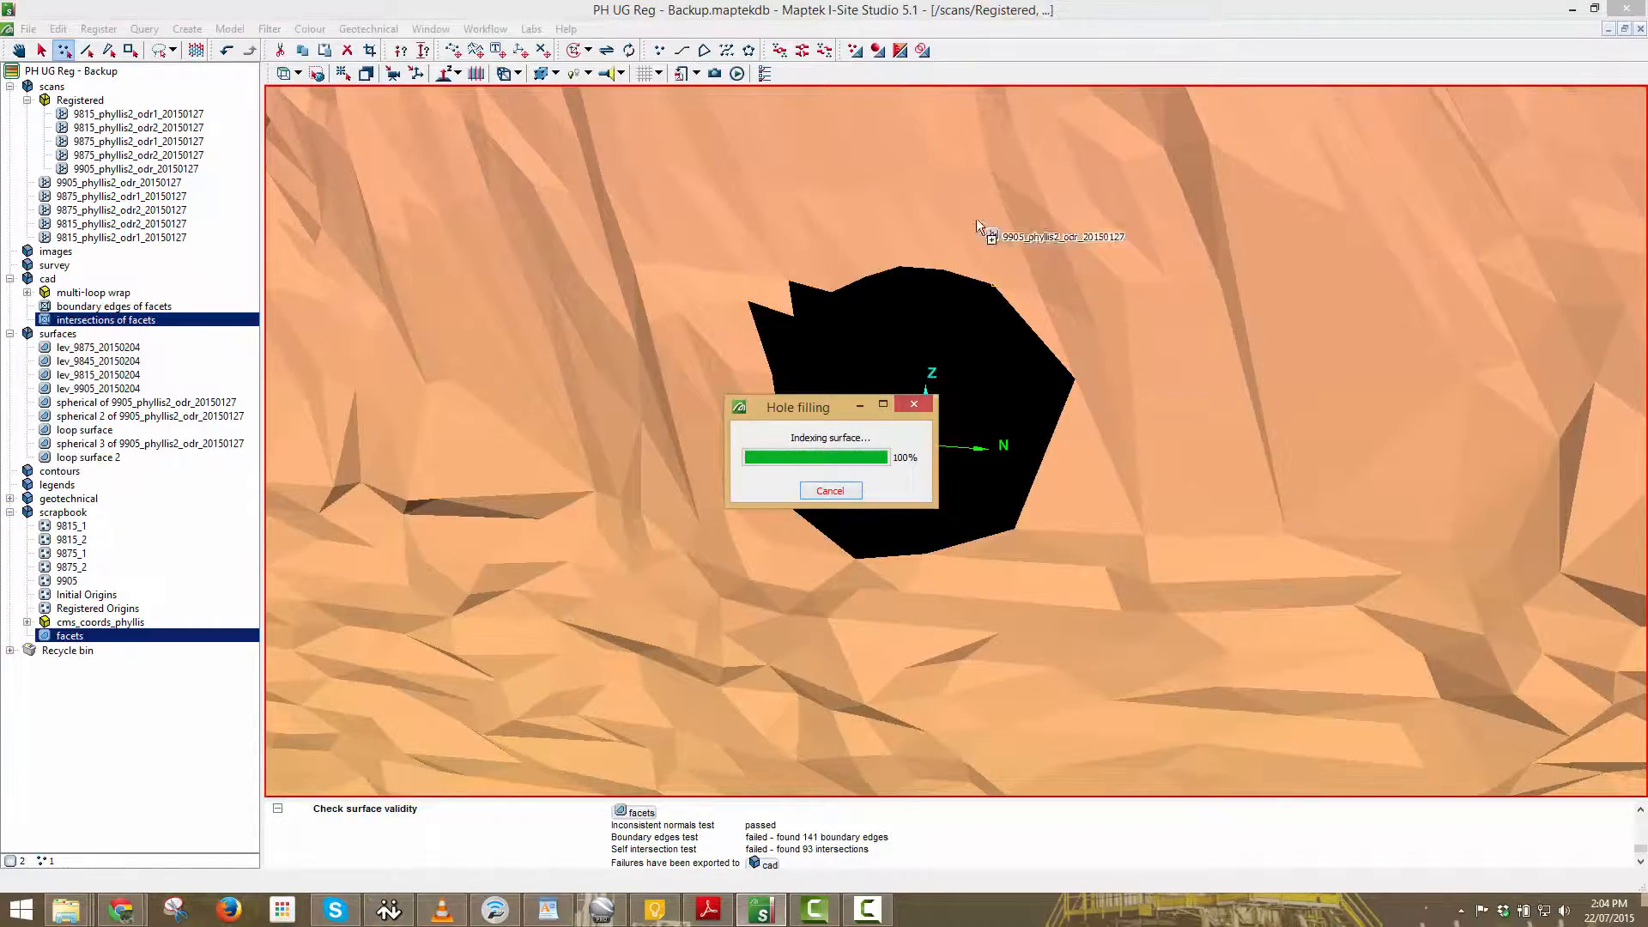
Find the next group of intersecting facets along the same wall, and delete the points beside its narrow spike.
scroll(970, 567, down, 5)
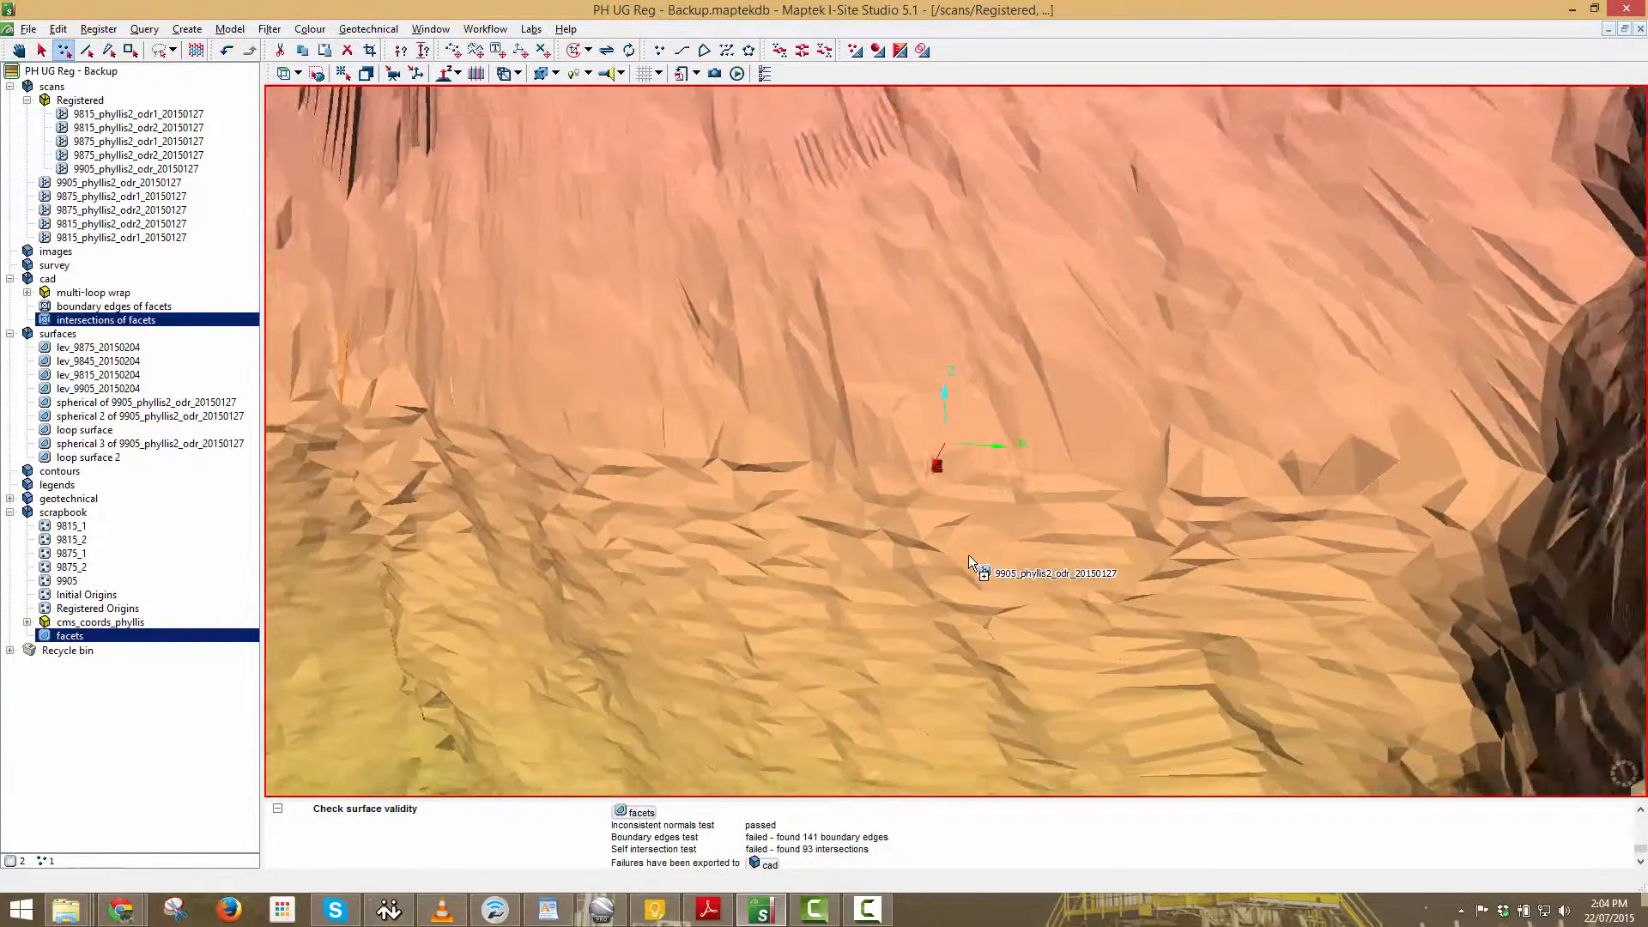
drag(564, 393, 992, 405)
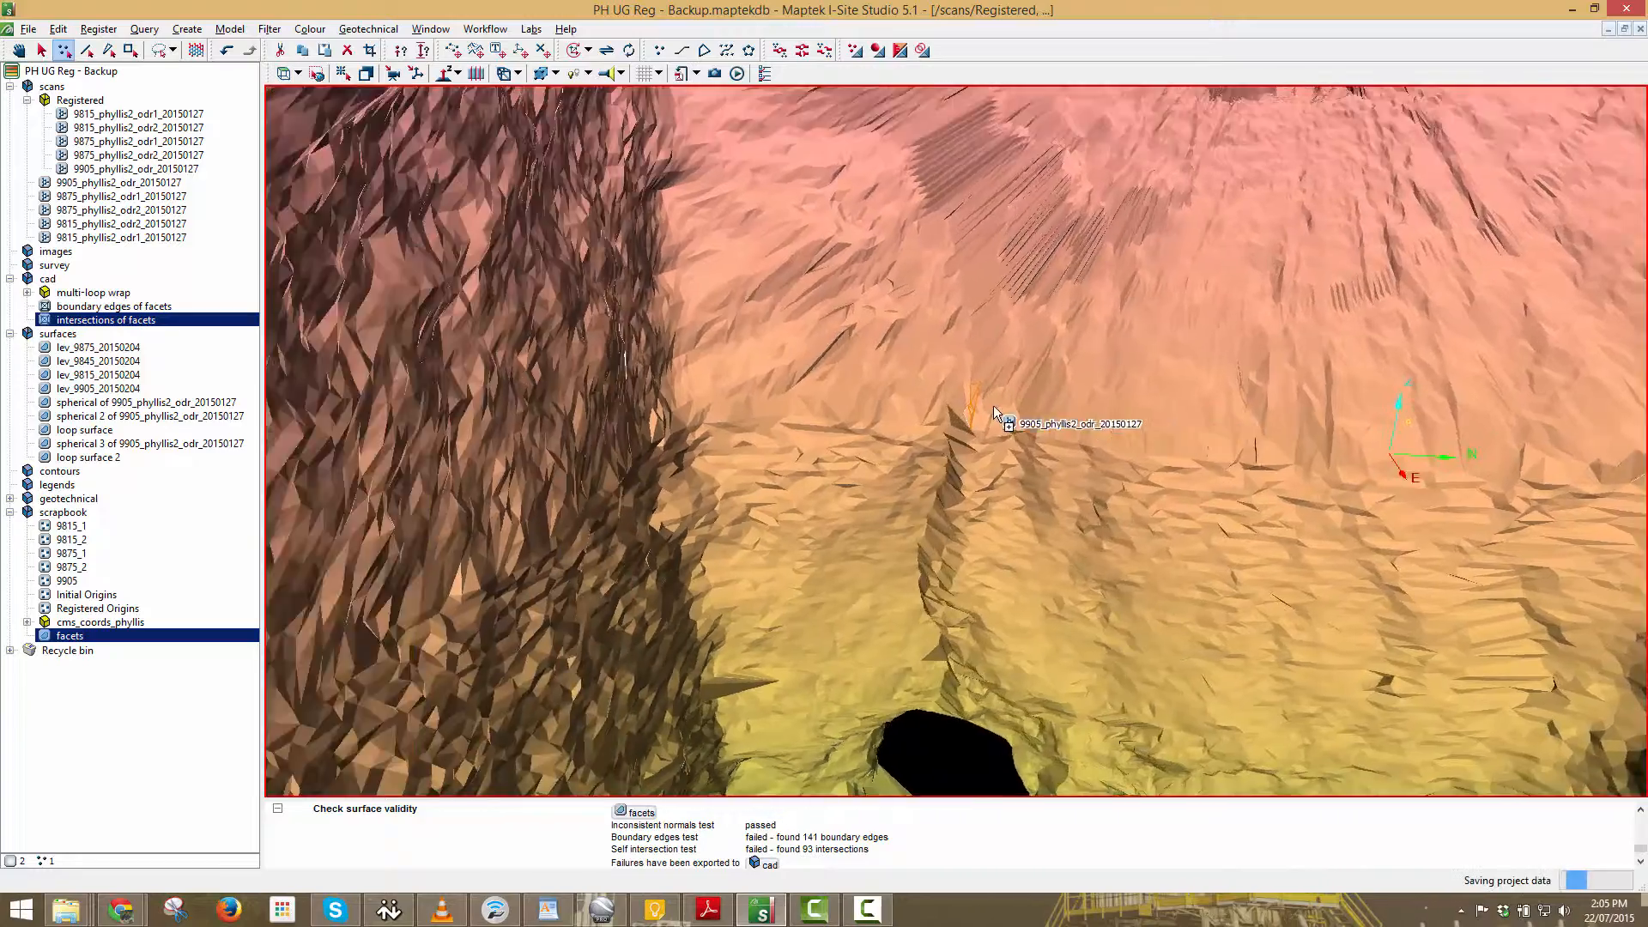
scroll(1004, 395, up, 5)
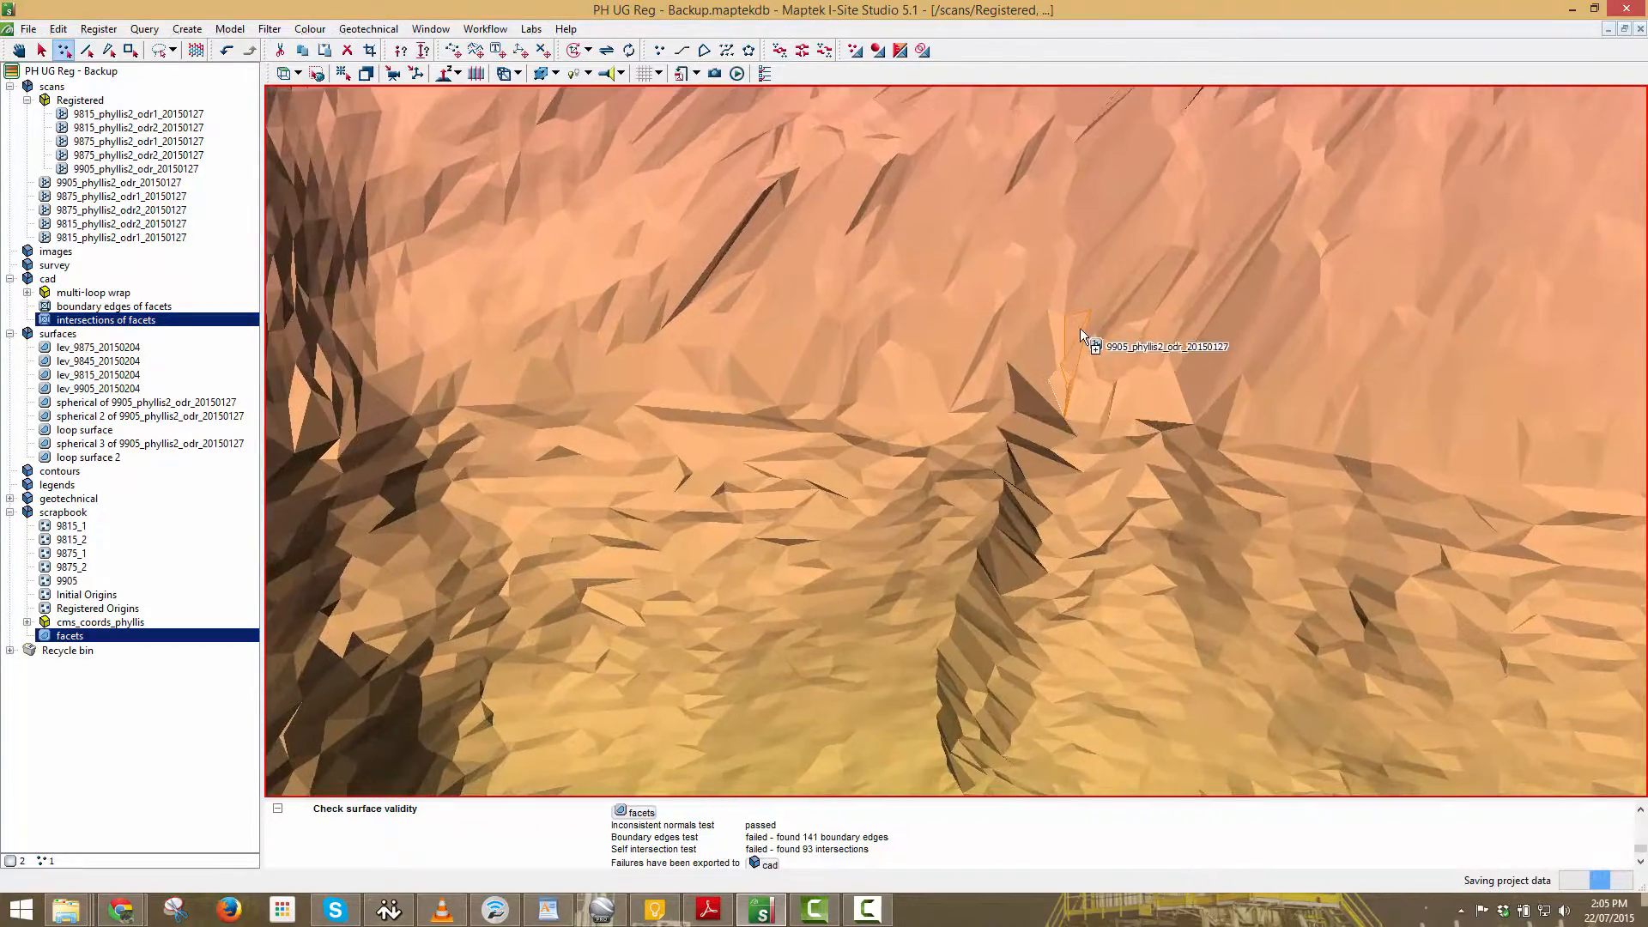
right_drag(1021, 386, 785, 439)
scroll(934, 412, up, 4)
scroll(932, 414, up, 1)
right_drag(925, 400, 996, 416)
scroll(996, 416, up, 2)
middle_drag(858, 451, 907, 404)
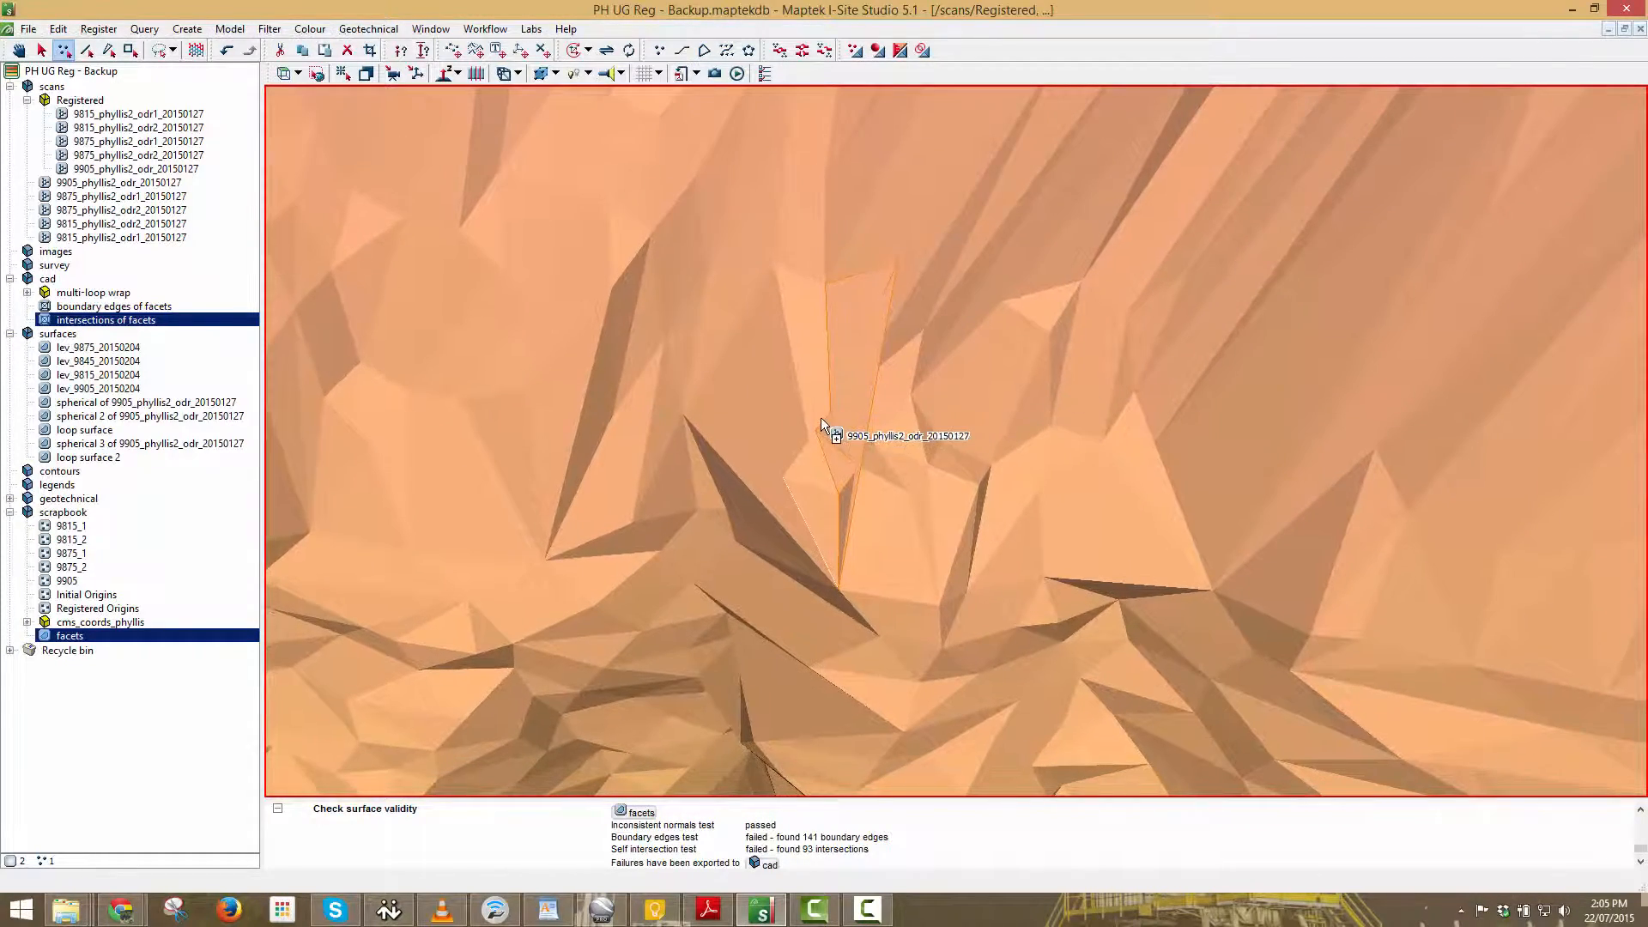
drag(783, 472, 825, 436)
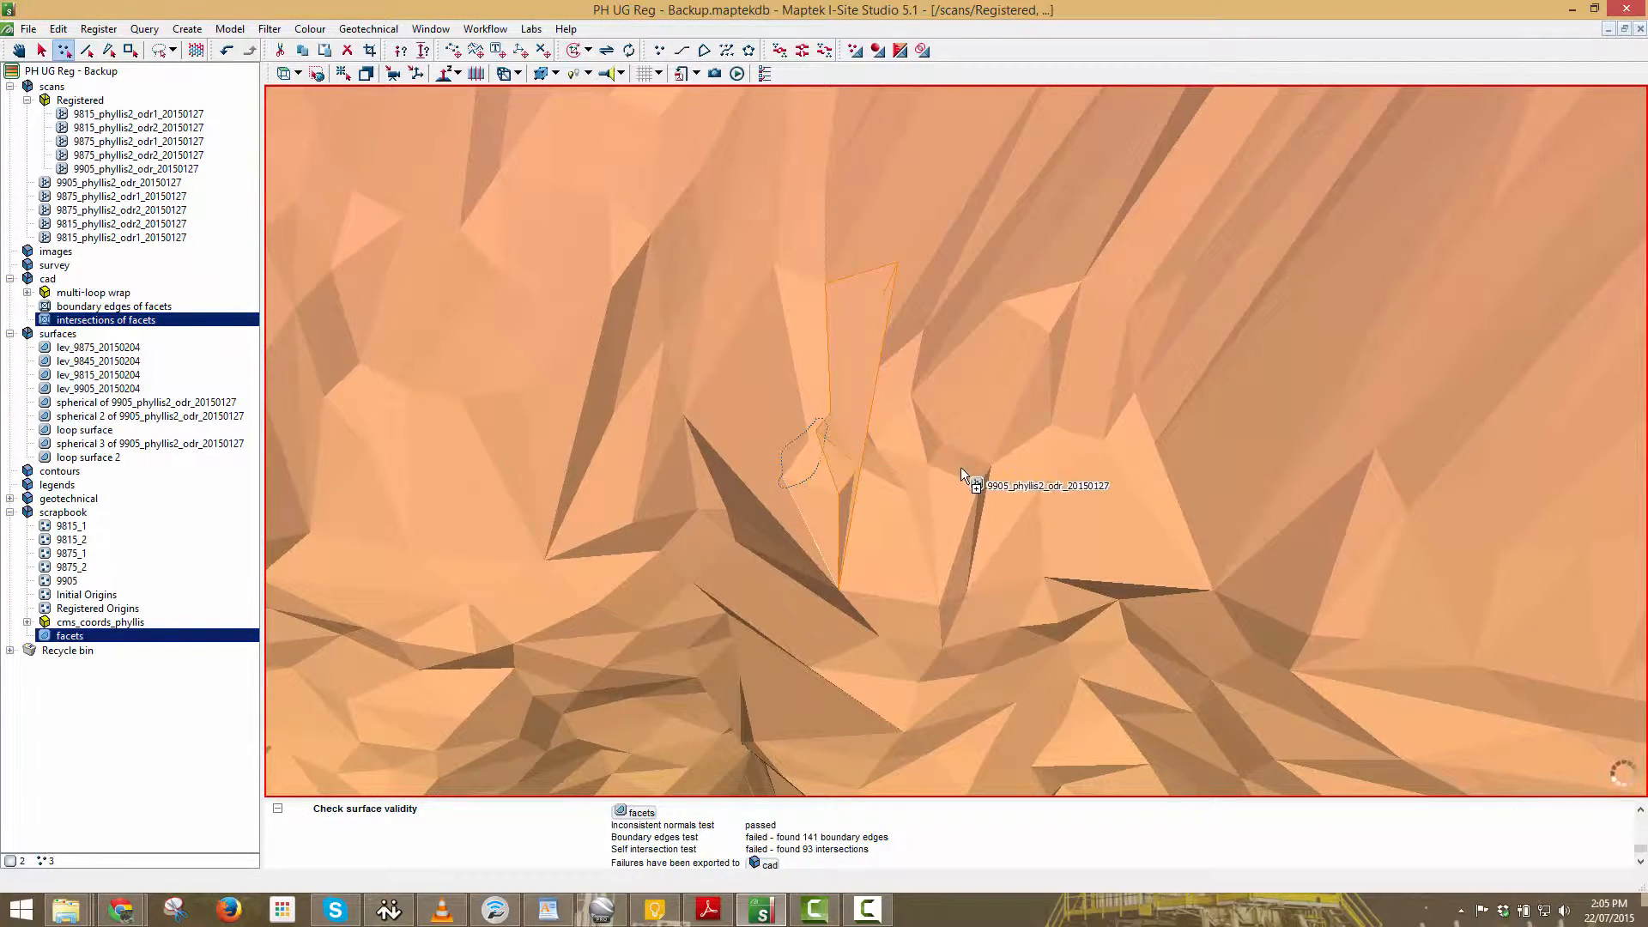
key(Delete)
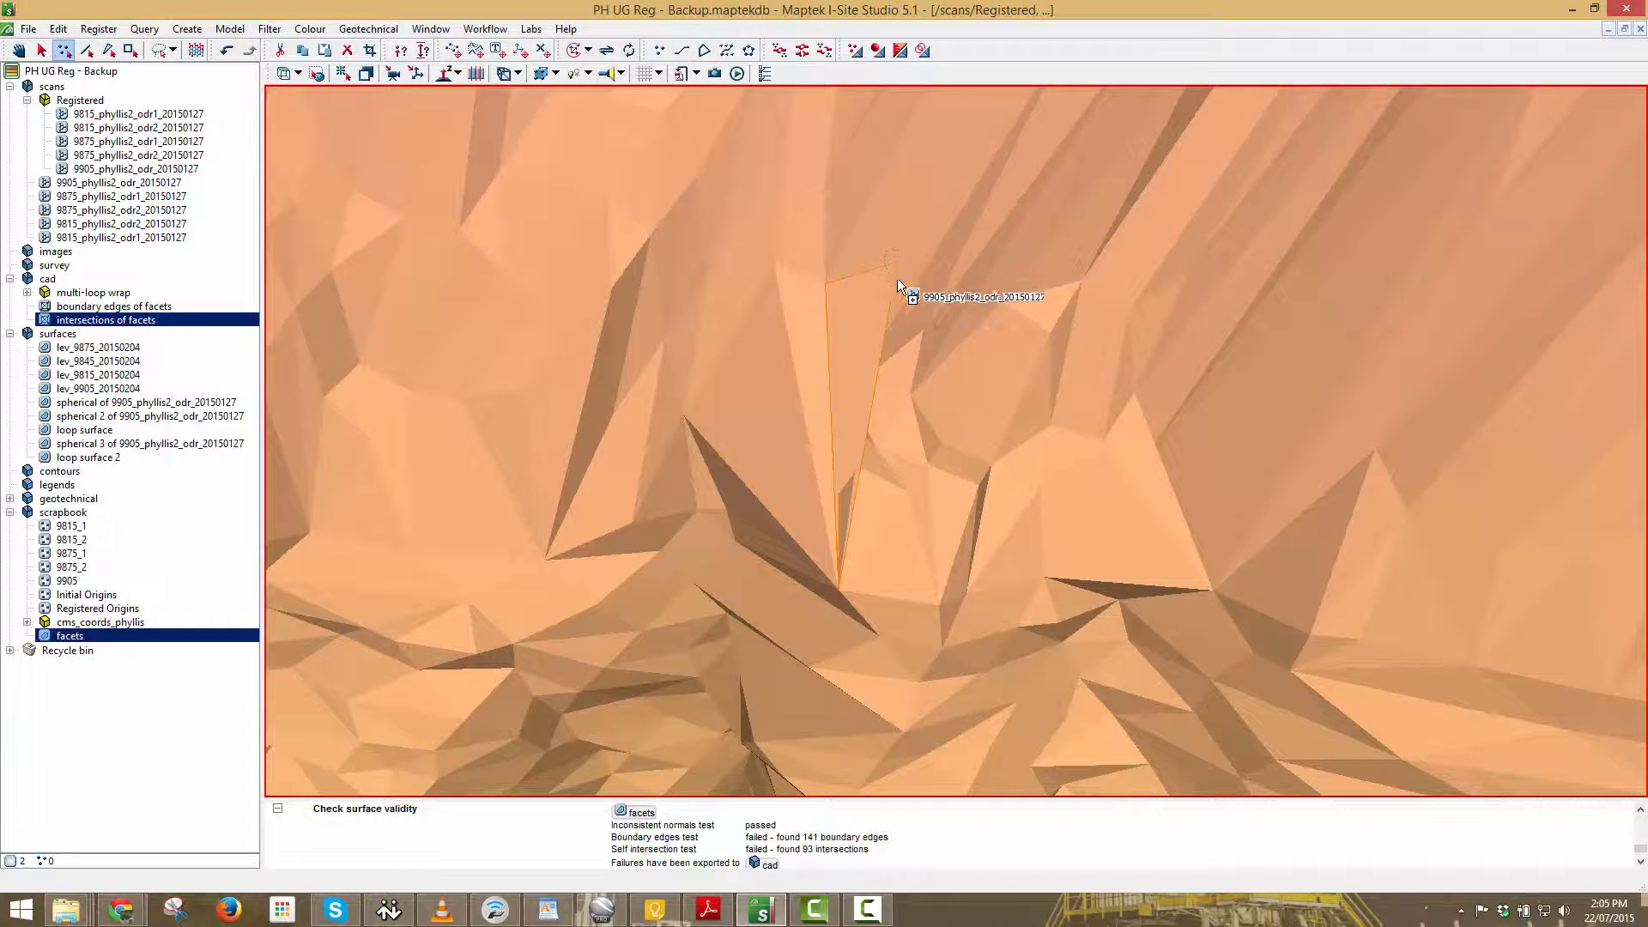
Delete the points at the spike's upper tip and the stray point bridging the gap below it.
key(Delete)
scroll(846, 486, down, 3)
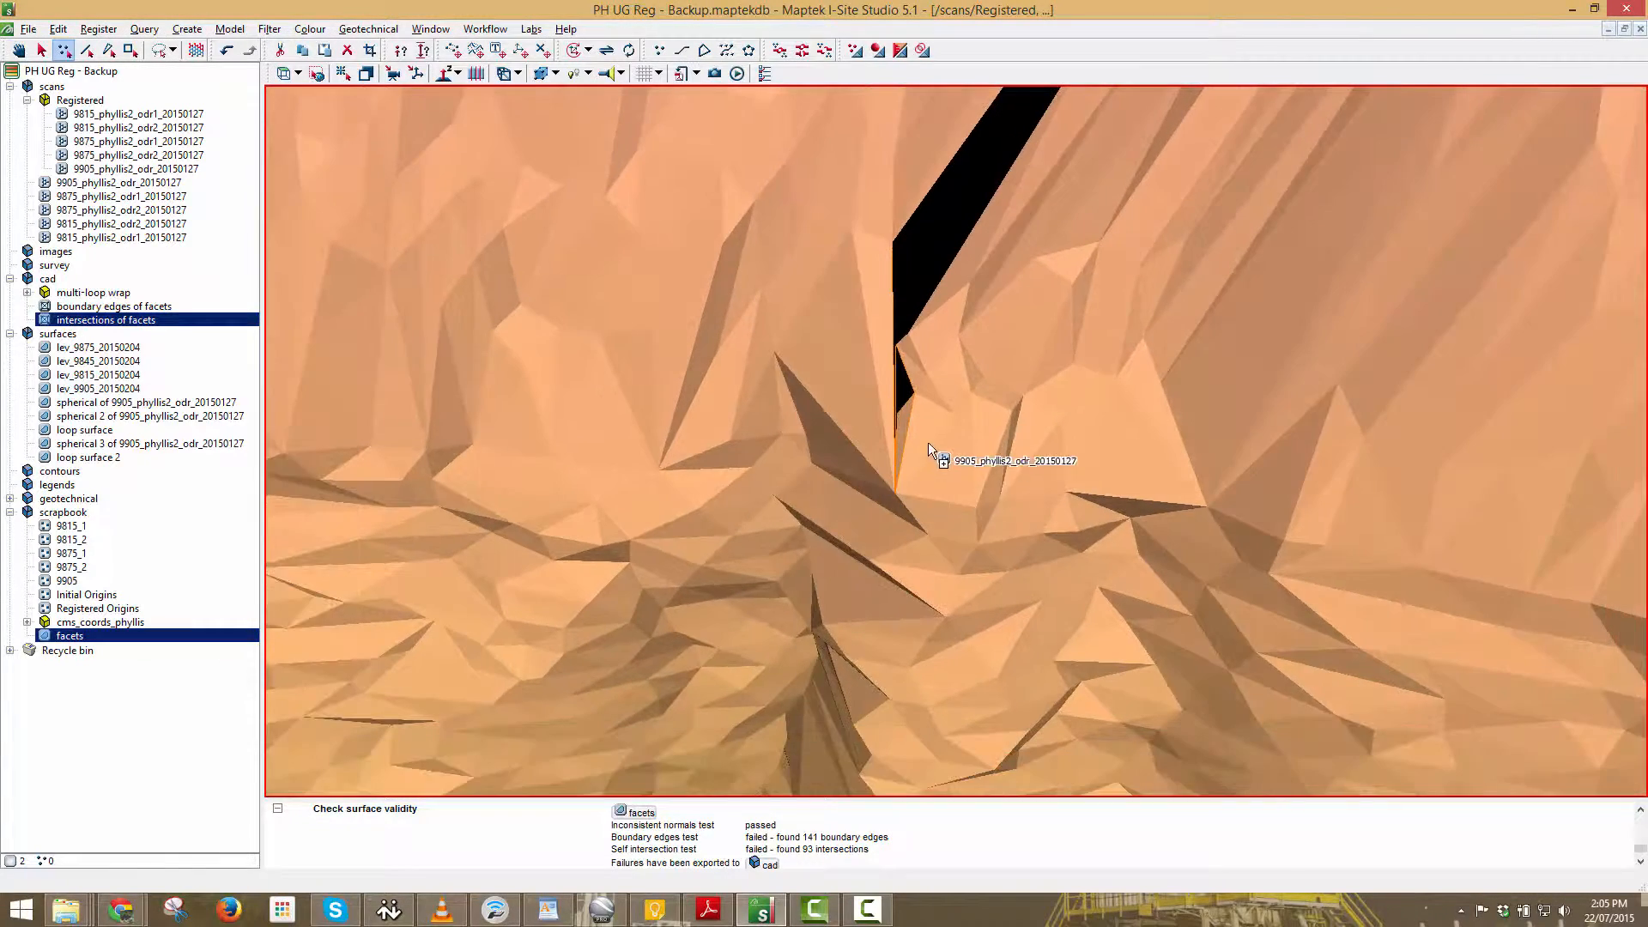
right_drag(927, 450, 887, 424)
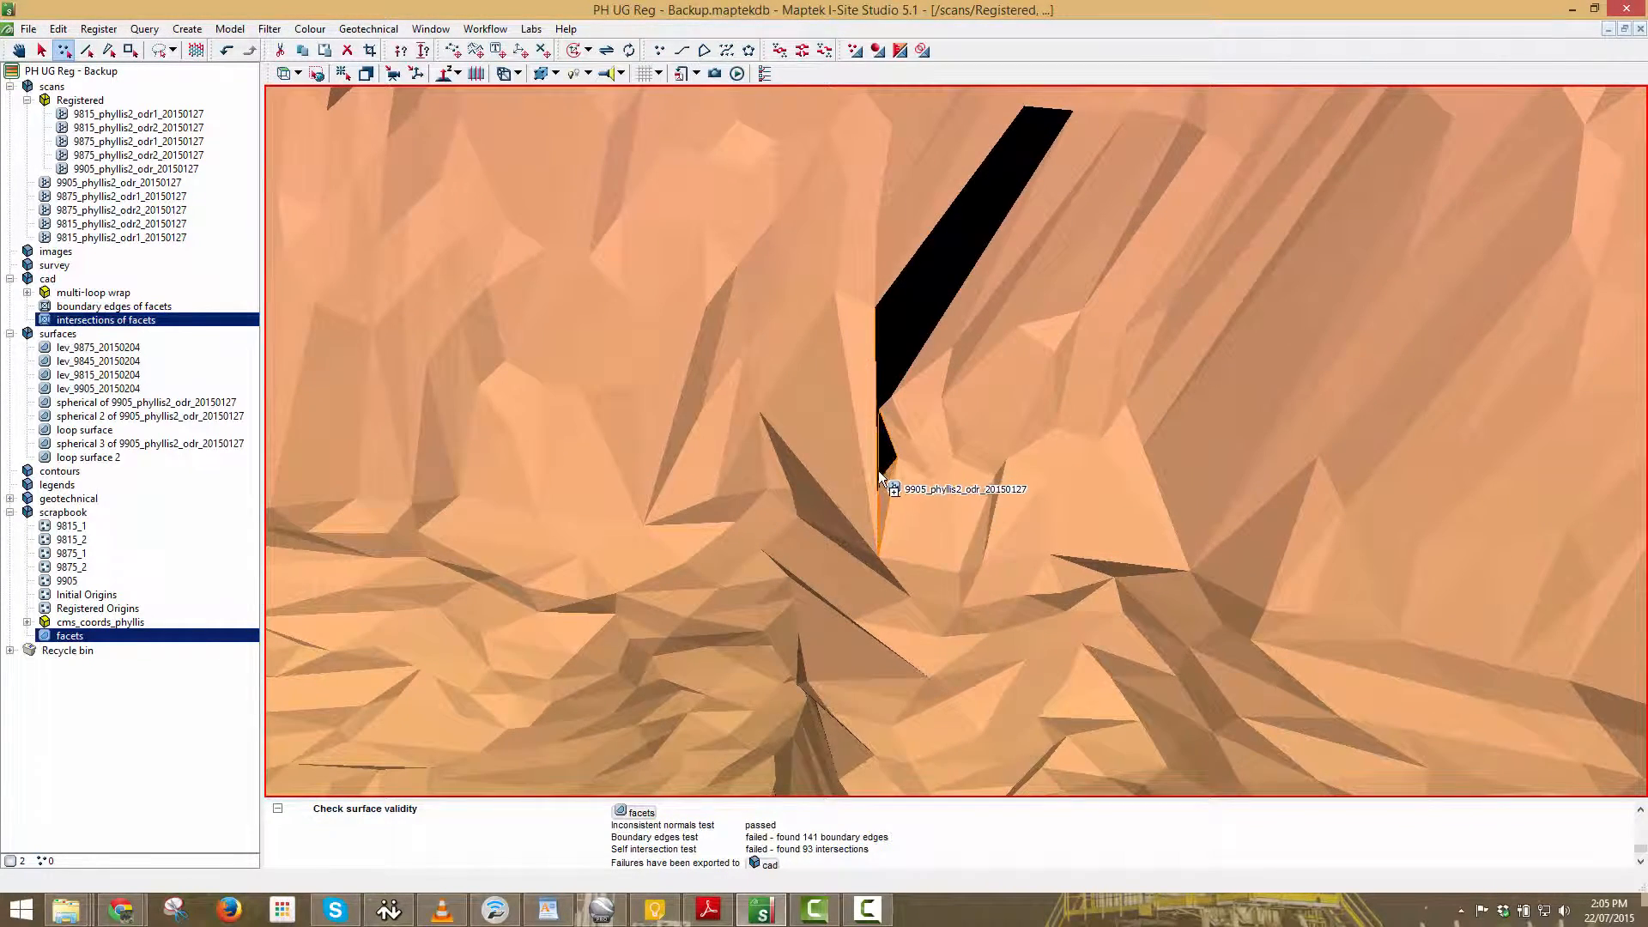
drag(889, 477, 890, 476)
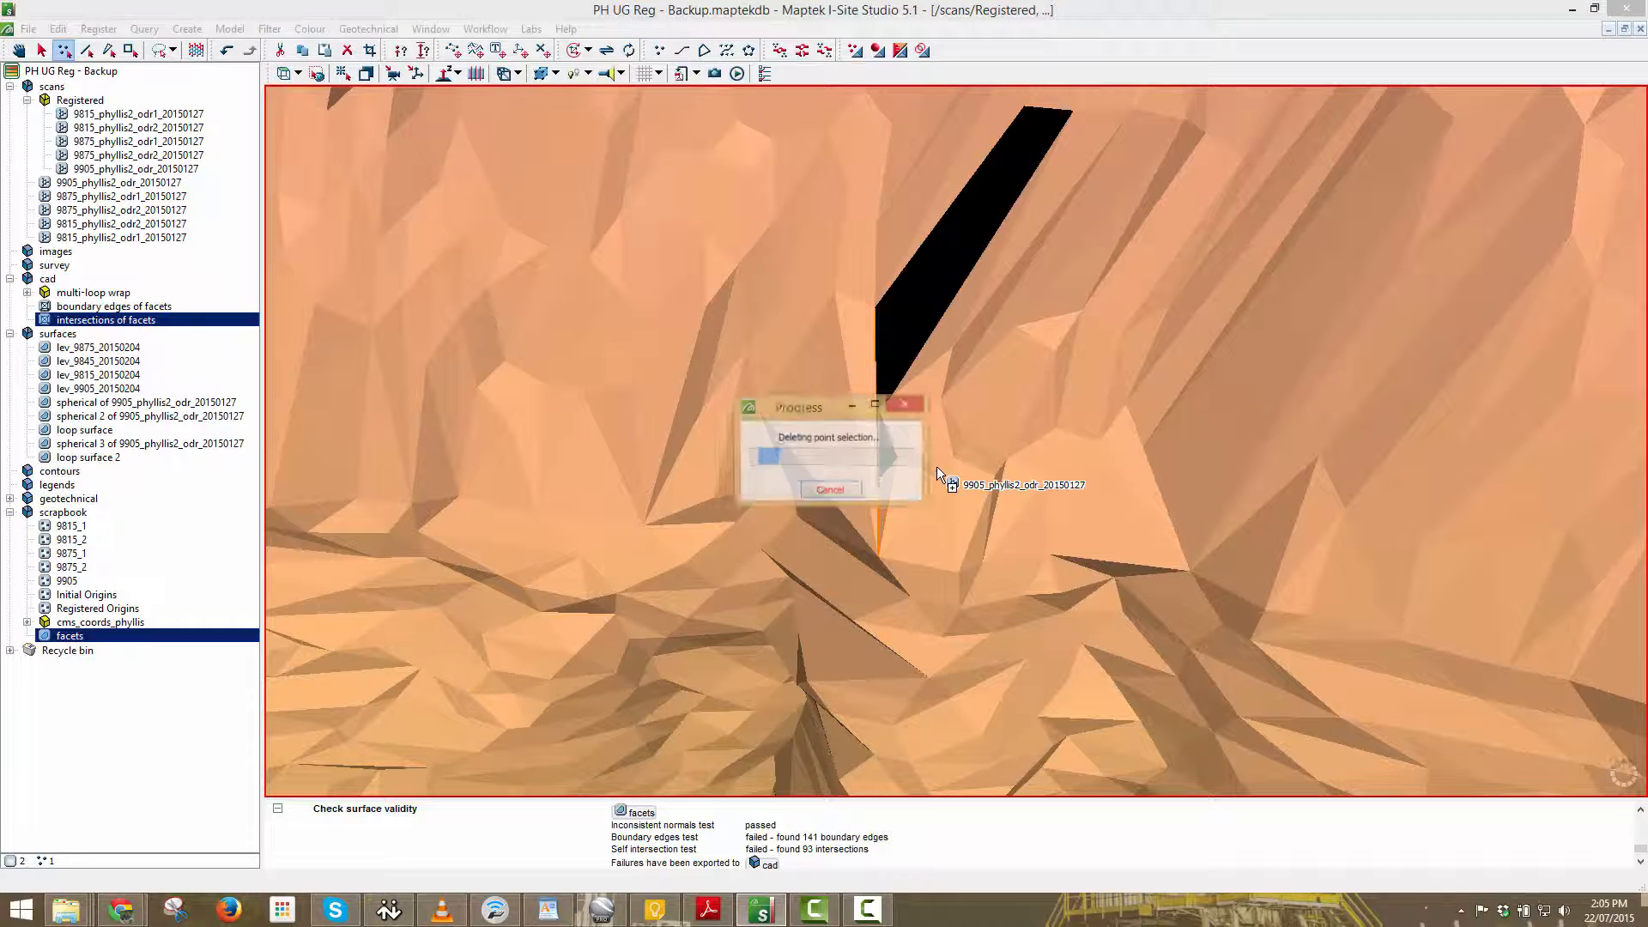
key(Delete)
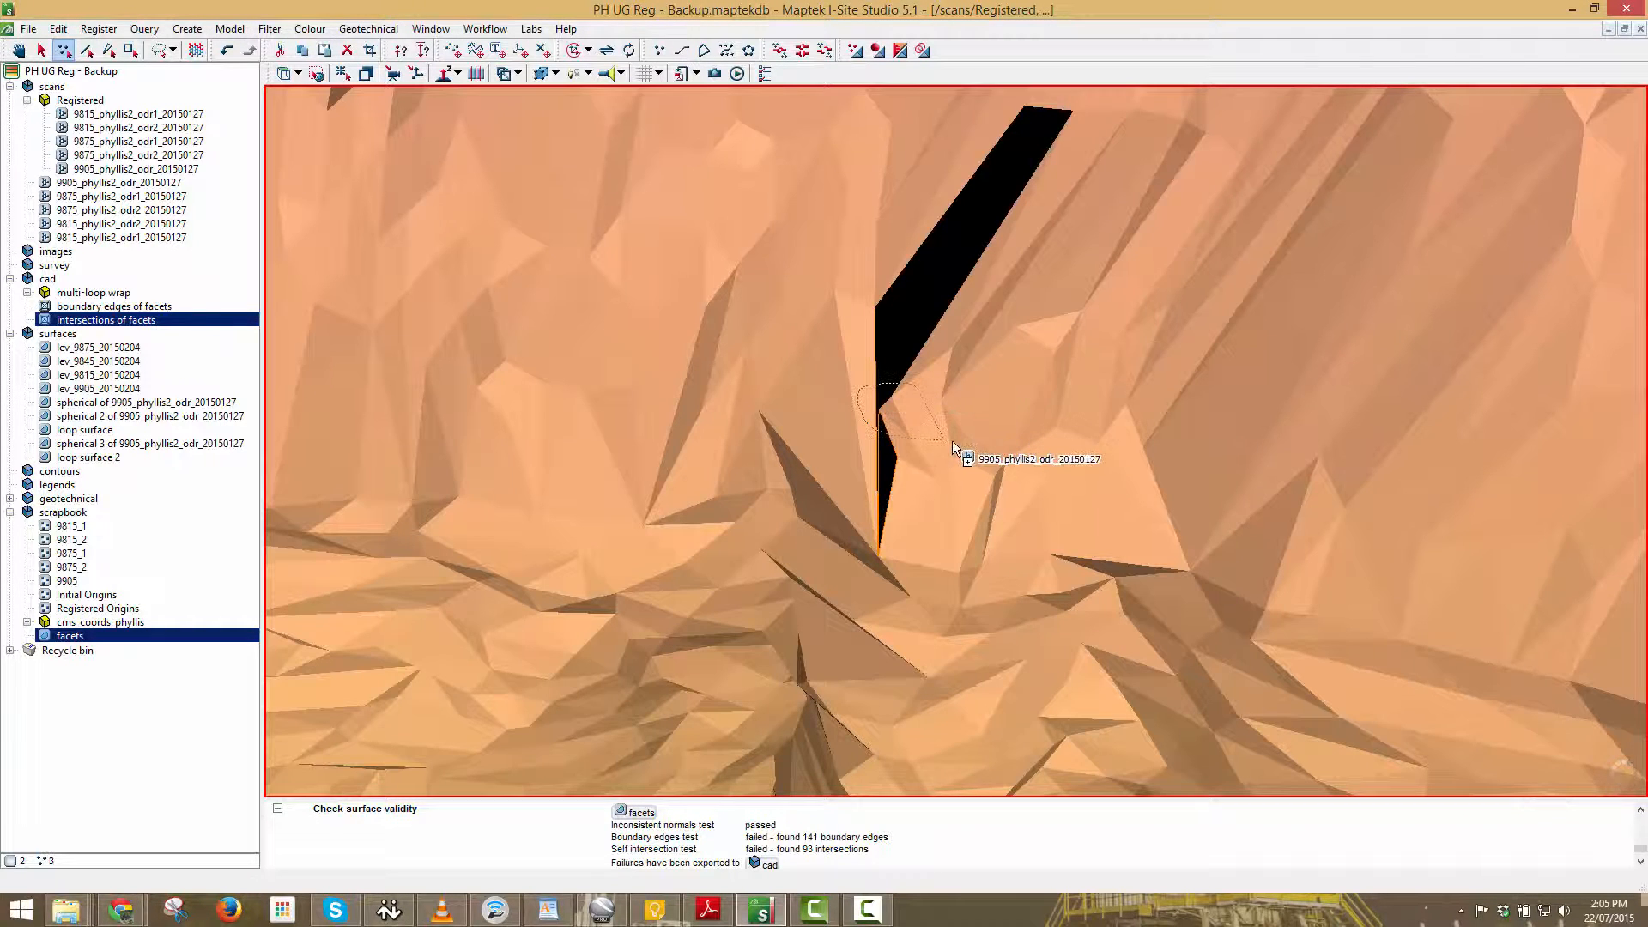
Fill the hole left by the deleted spike points, and check the patched facets around a new centre of rotation.
key(h)
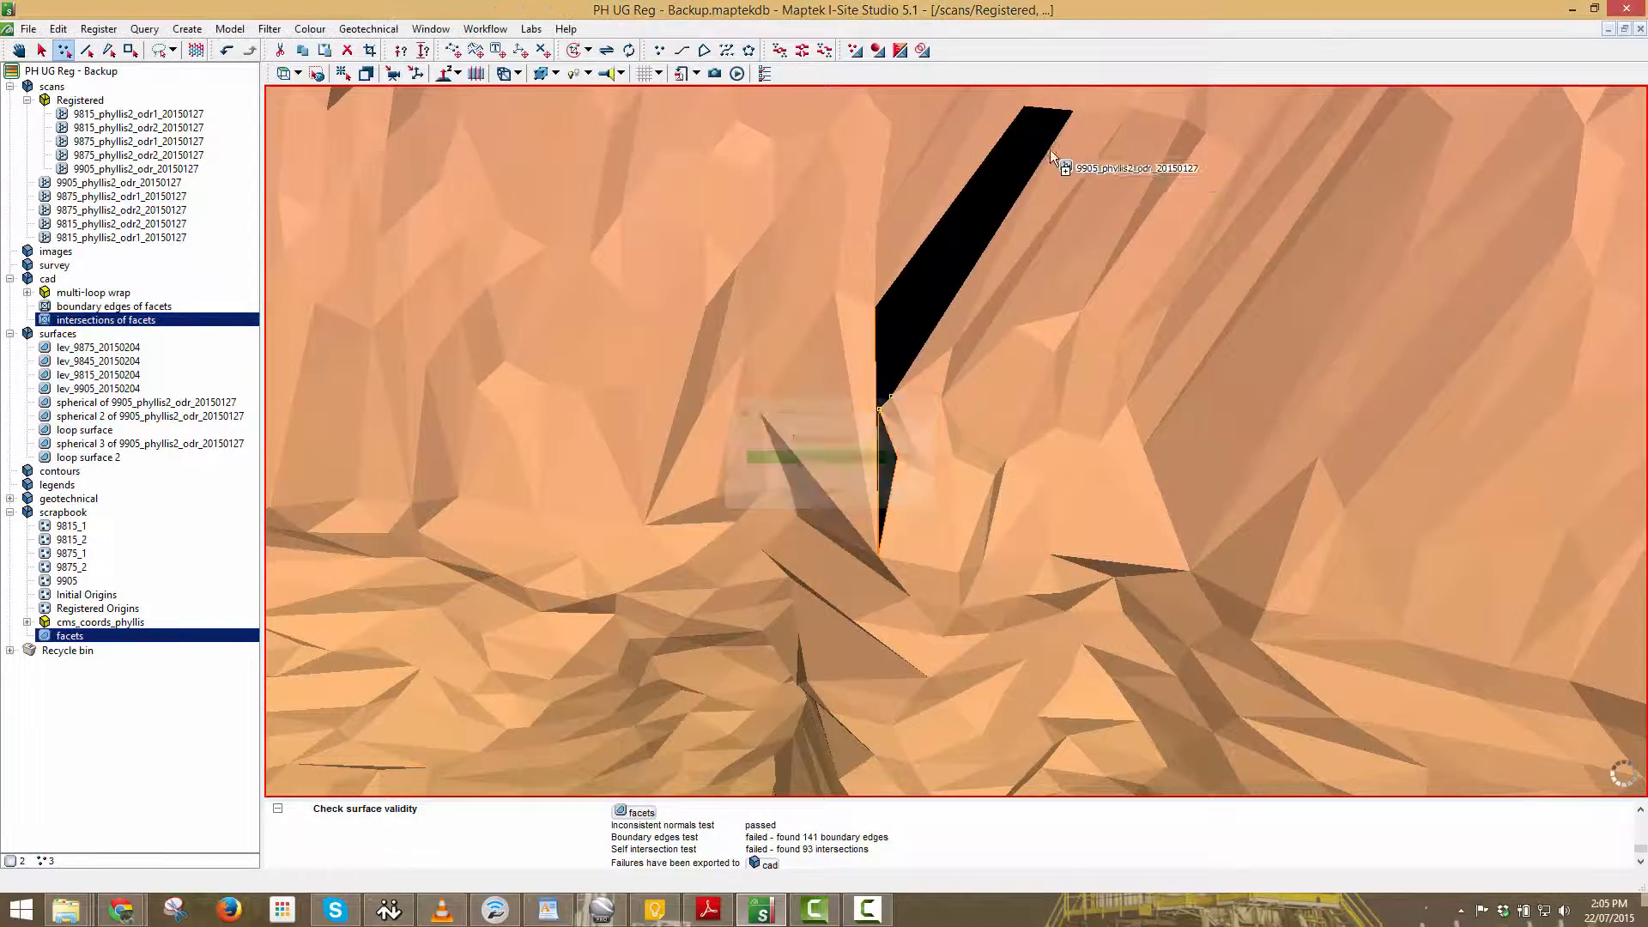
scroll(1018, 499, down, 3)
right_drag(1019, 498, 1063, 520)
scroll(956, 320, up, 3)
key(c)
click(955, 319)
scroll(987, 302, up, 4)
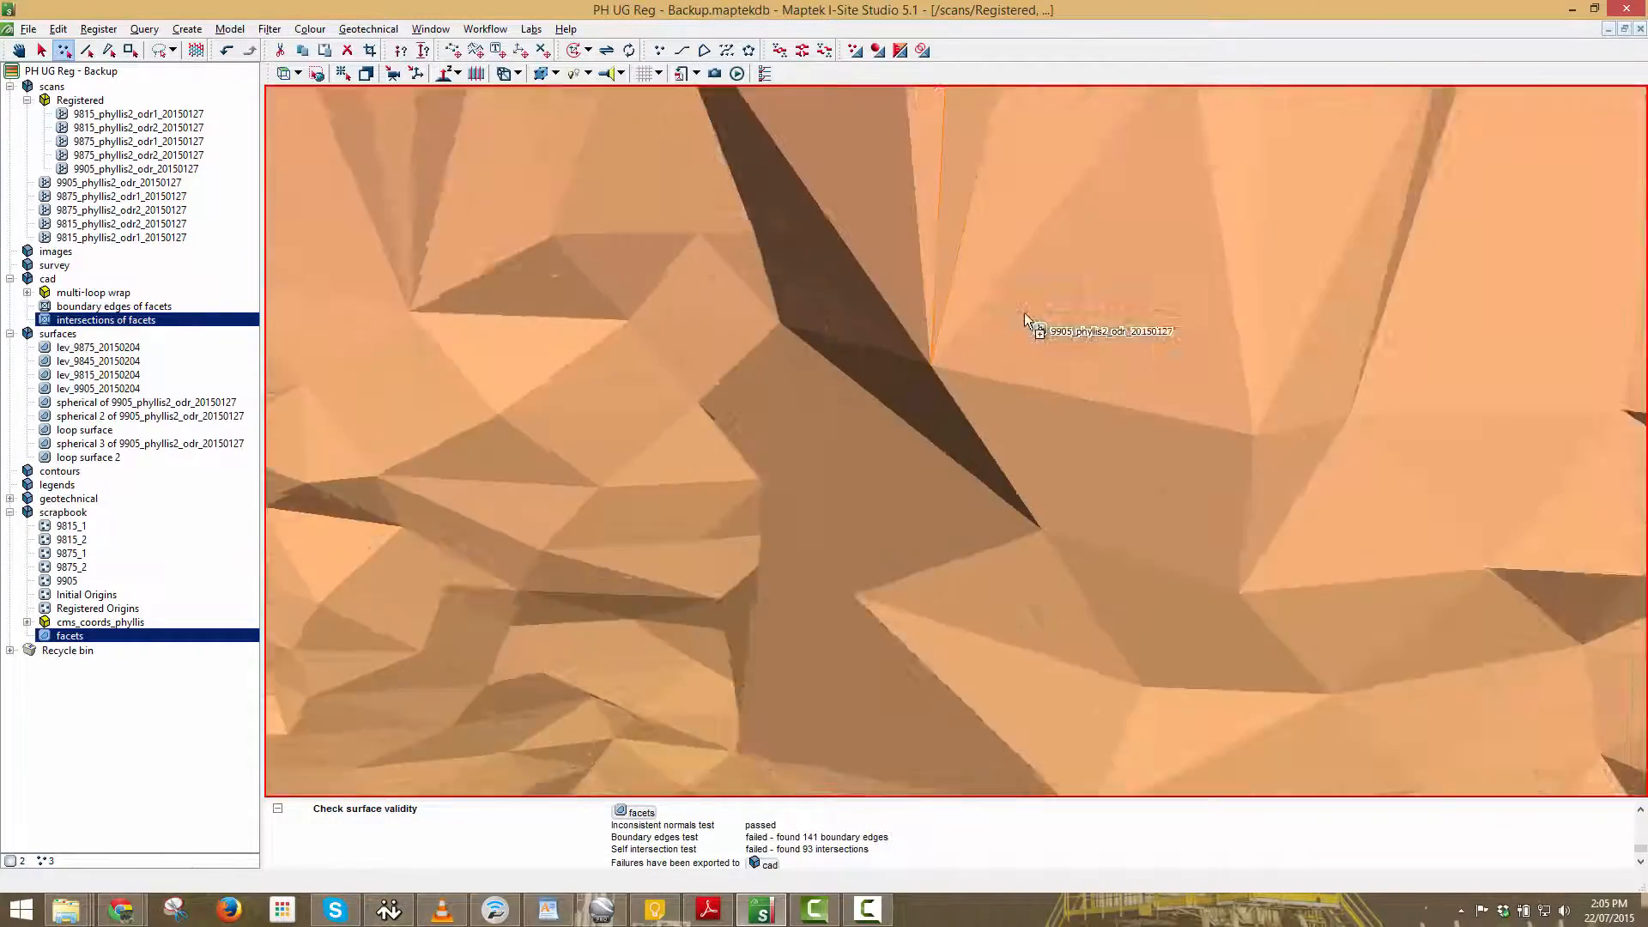
Review the whole stope after the manual repairs, and select only the facets surface.
right_drag(1023, 313, 971, 605)
scroll(1012, 600, down, 8)
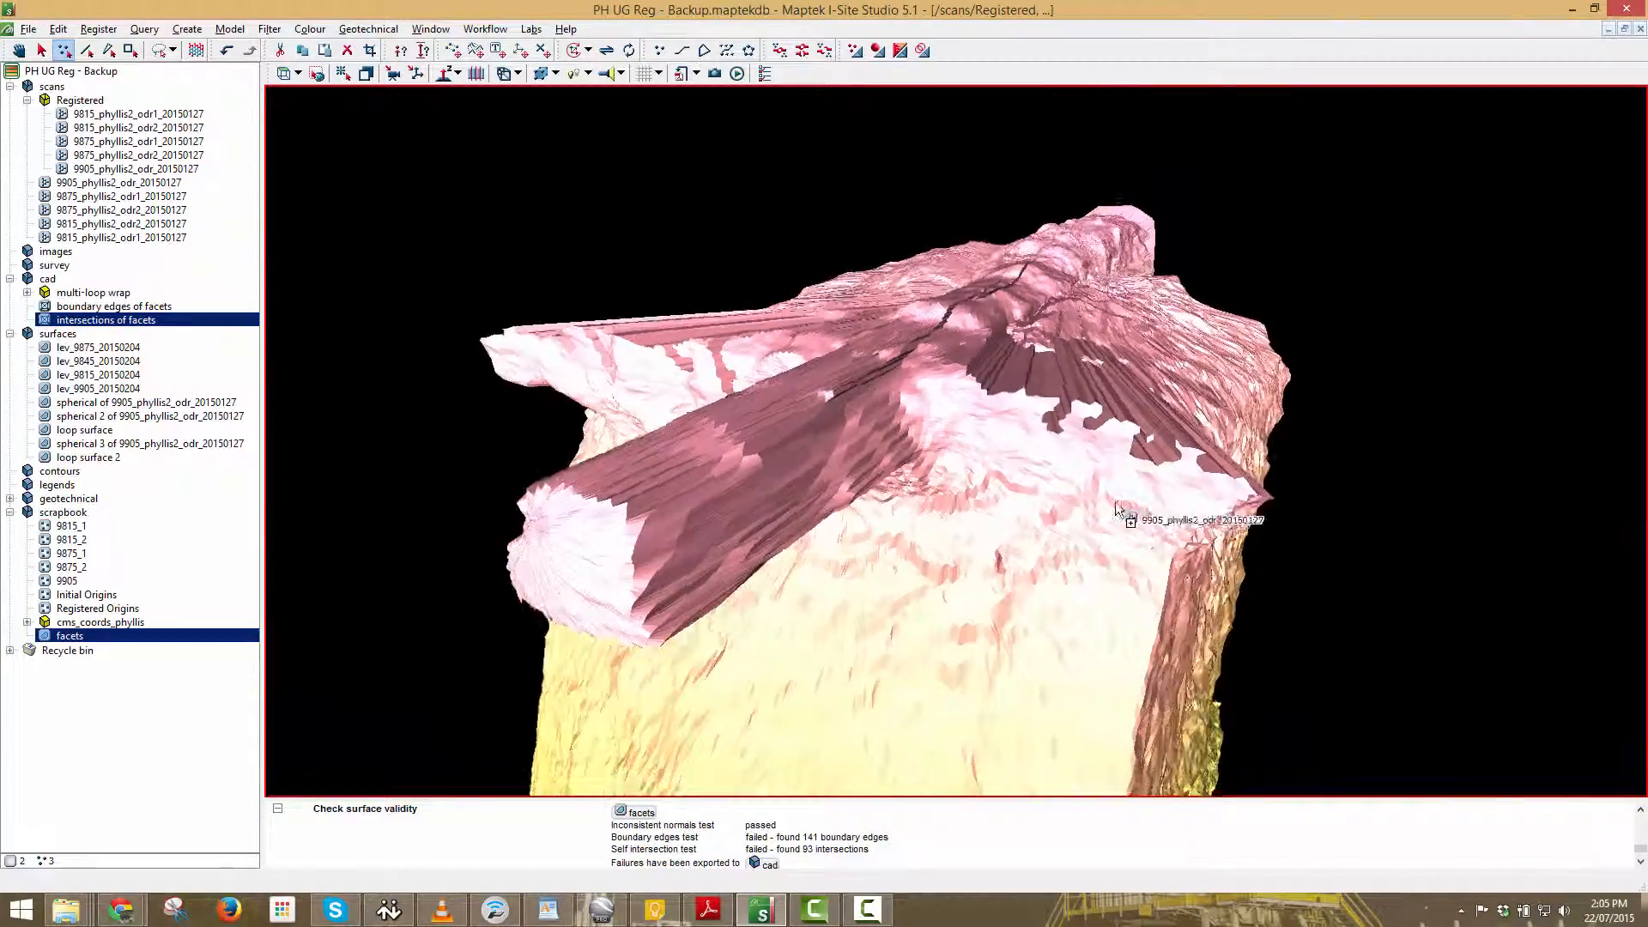
right_drag(1116, 503, 841, 456)
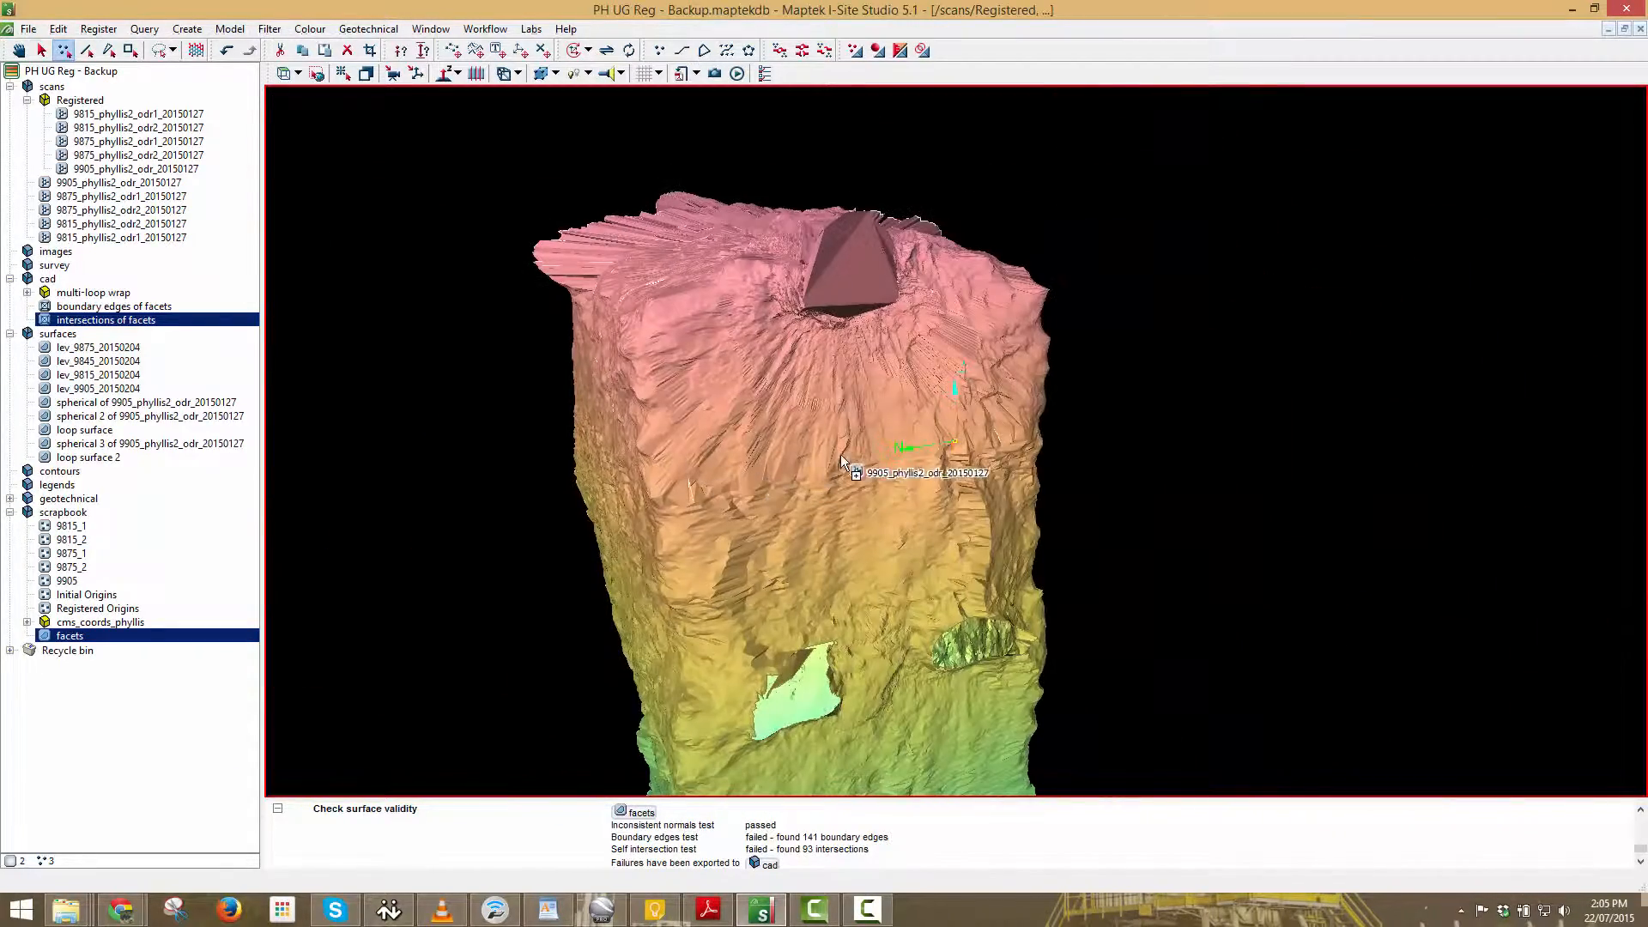
key(F9)
click(929, 491)
right_drag(930, 491, 987, 467)
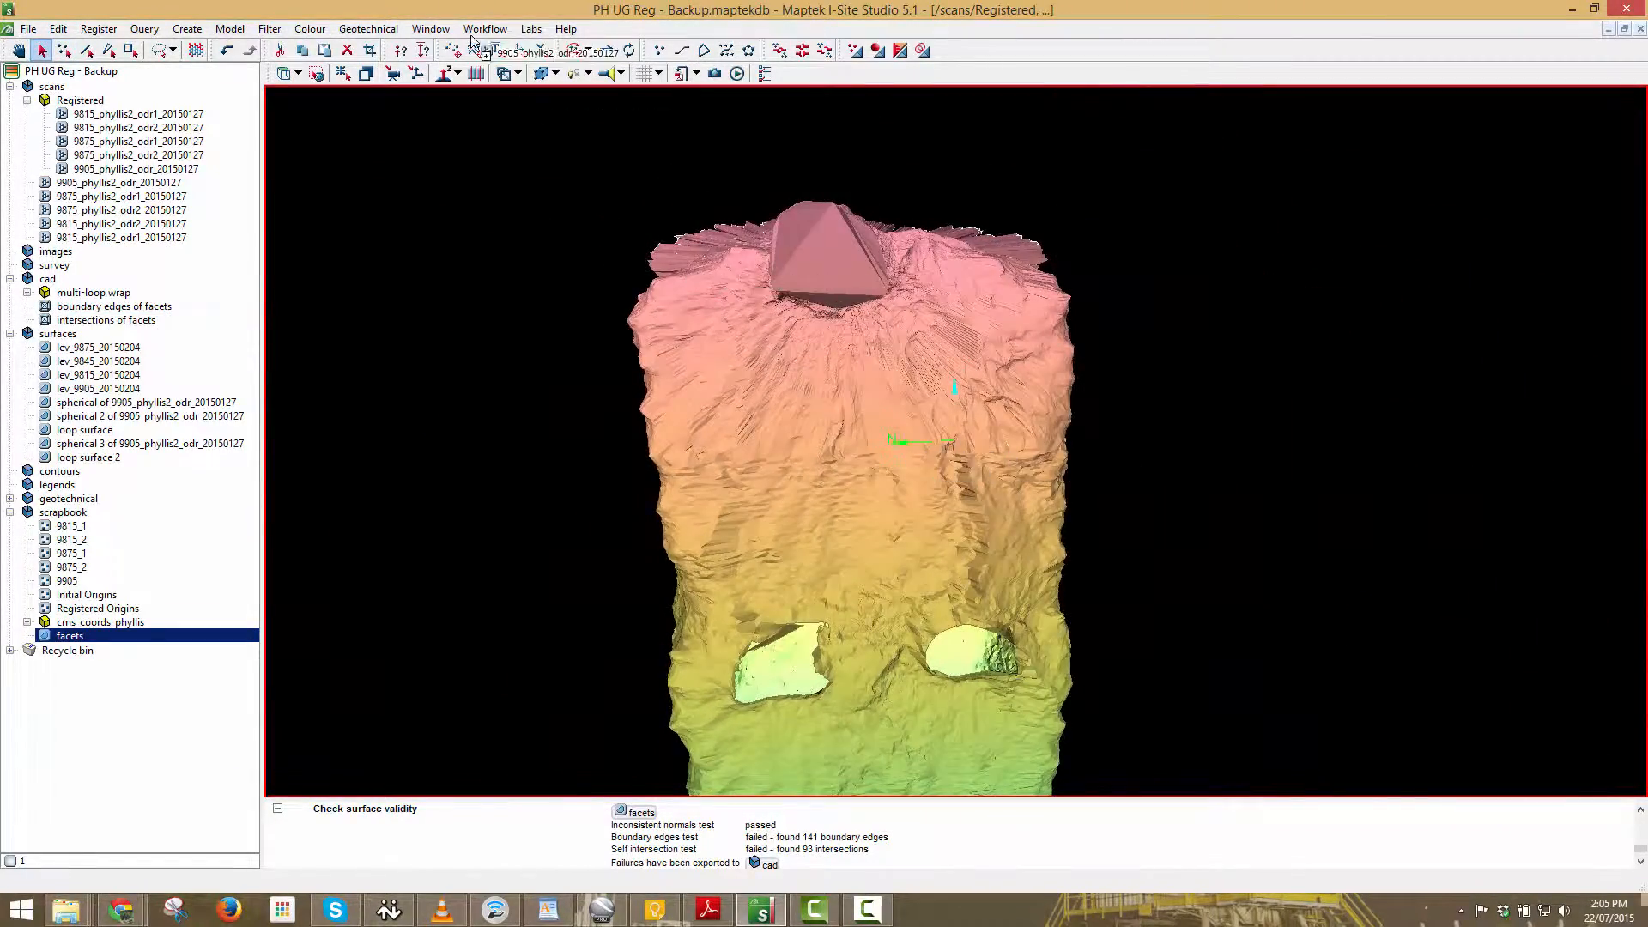
Review the lower drives of the stope and run the automatic Fix surface repair on the facets surface.
click(201, 31)
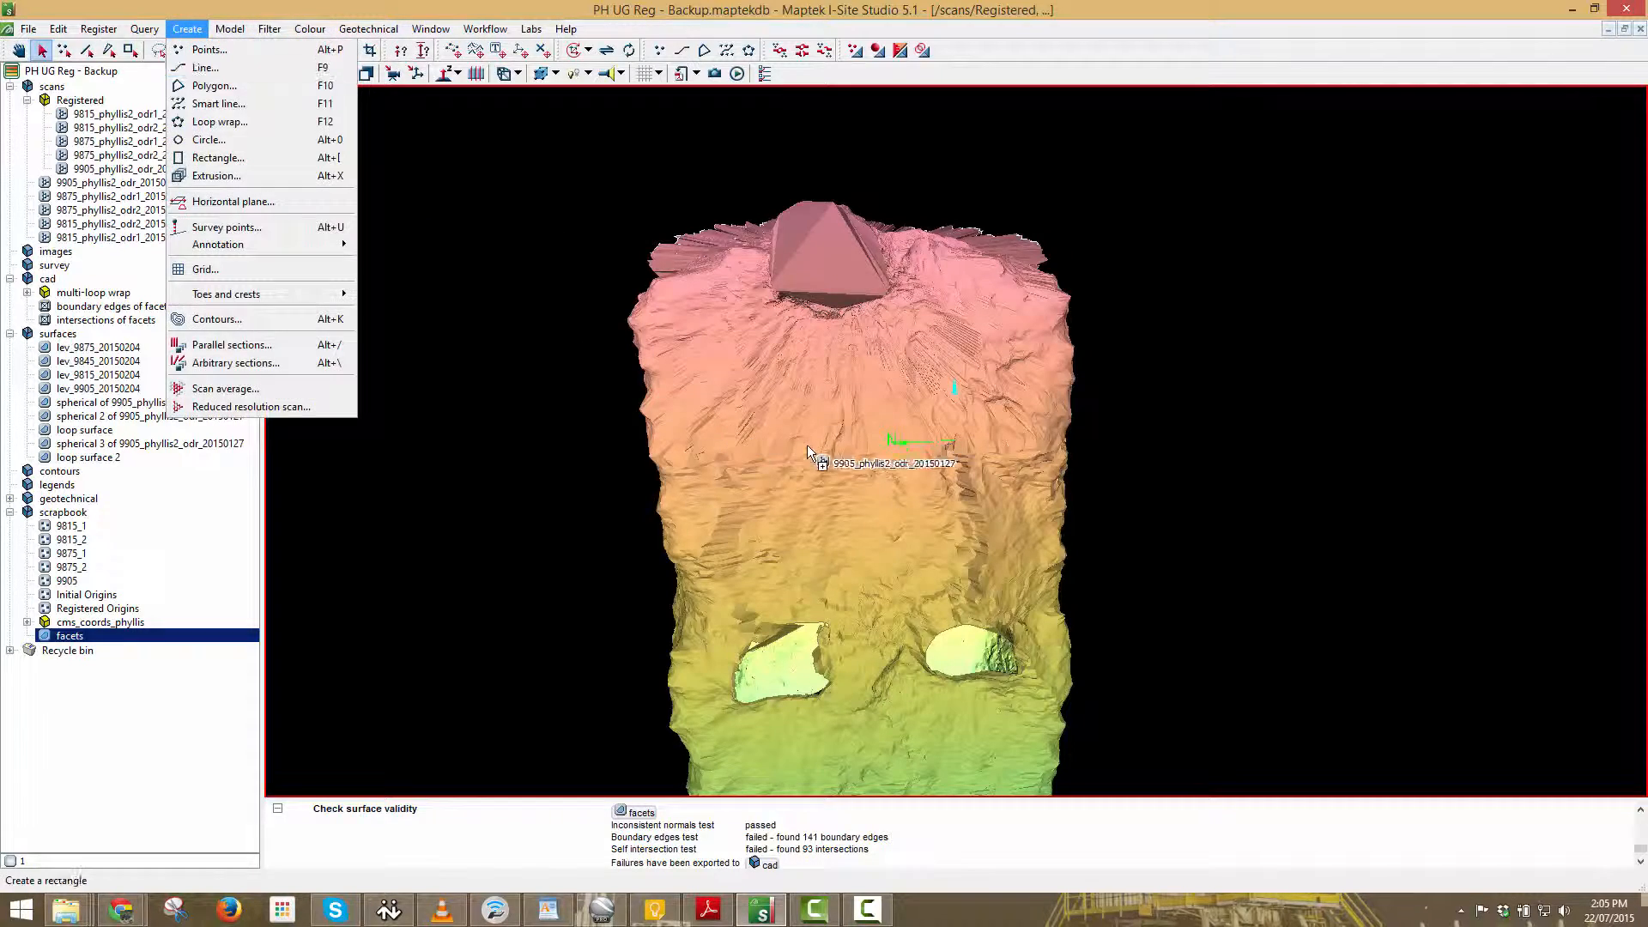
middle_drag(814, 682, 886, 191)
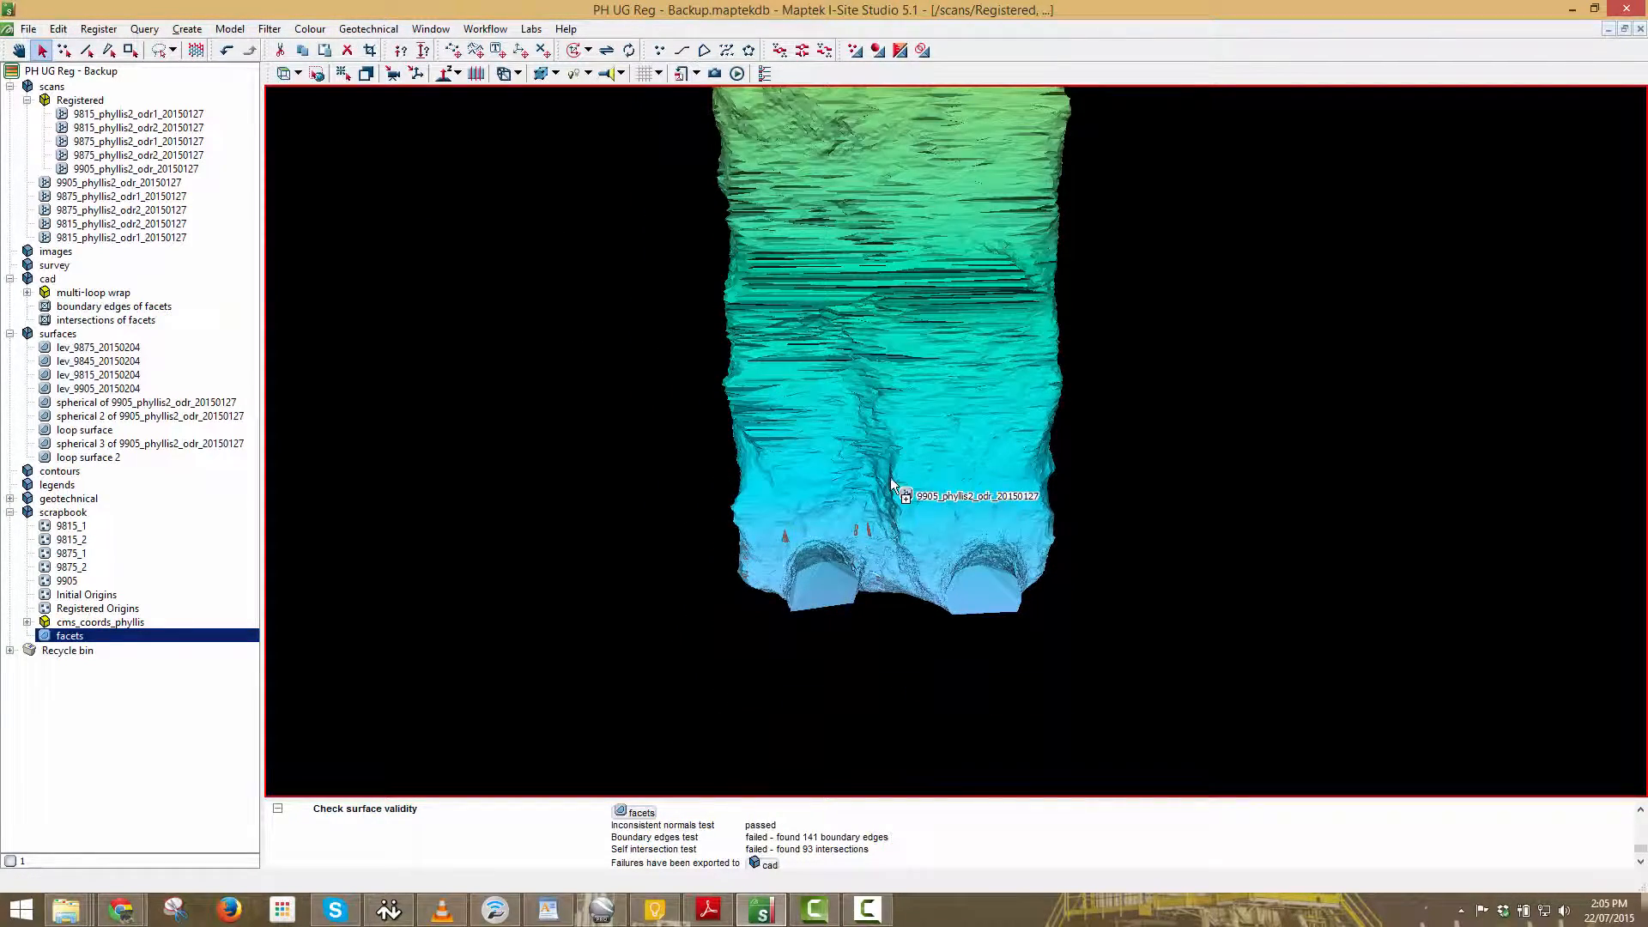
middle_drag(874, 565, 734, 439)
scroll(980, 467, up, 5)
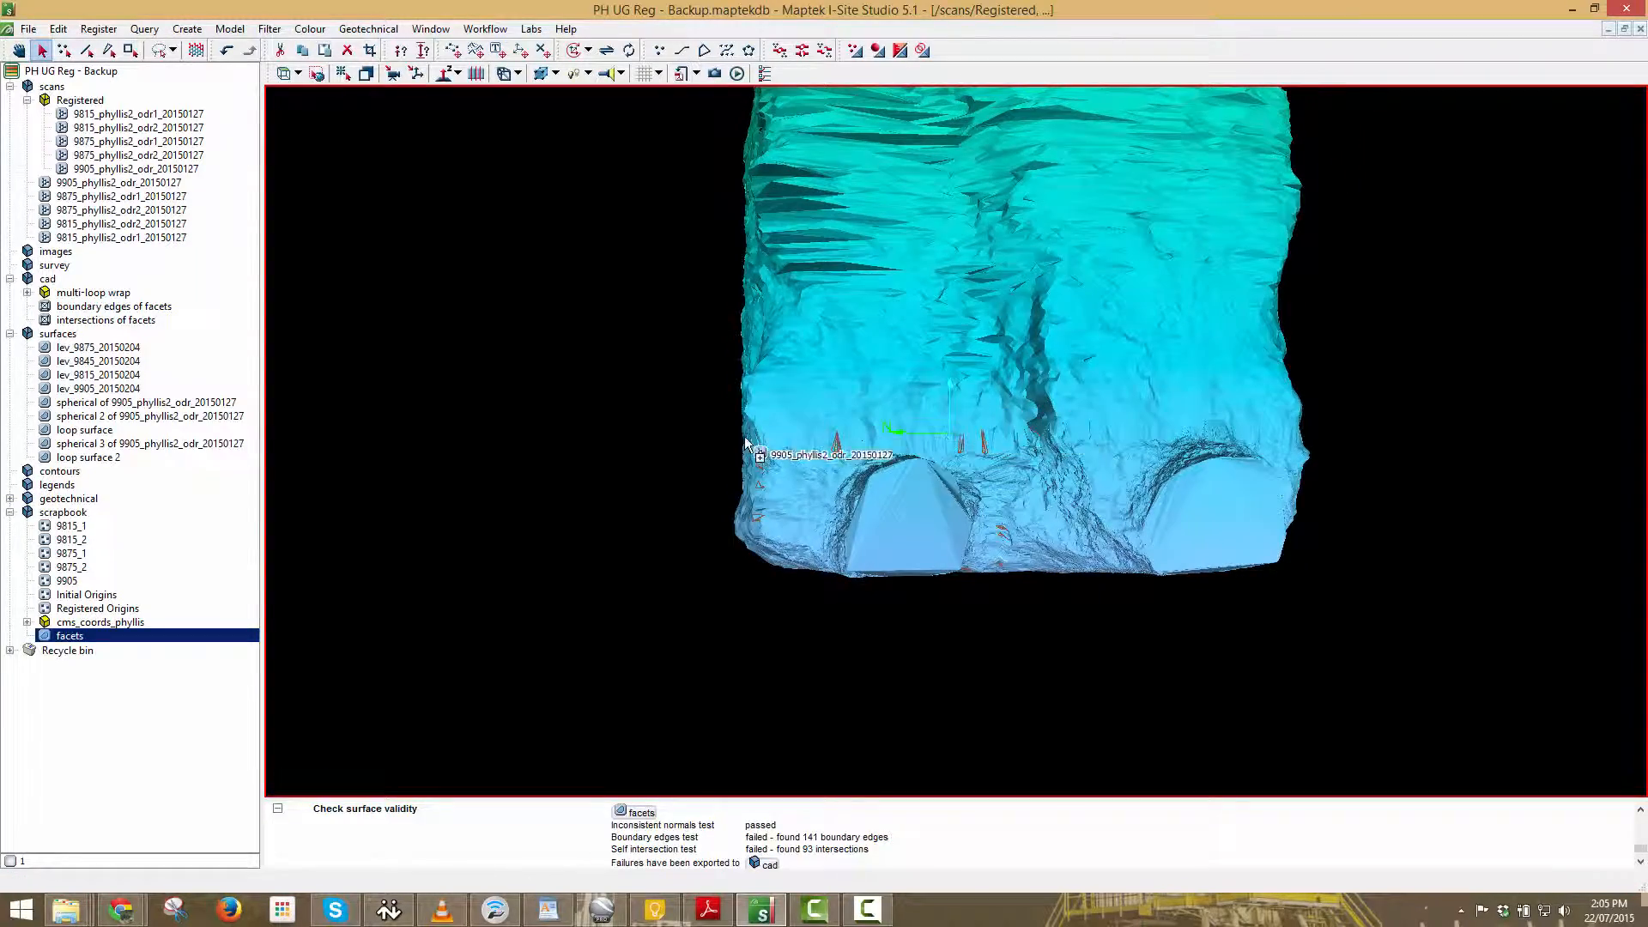
middle_drag(848, 533, 850, 326)
drag(672, 85, 531, 30)
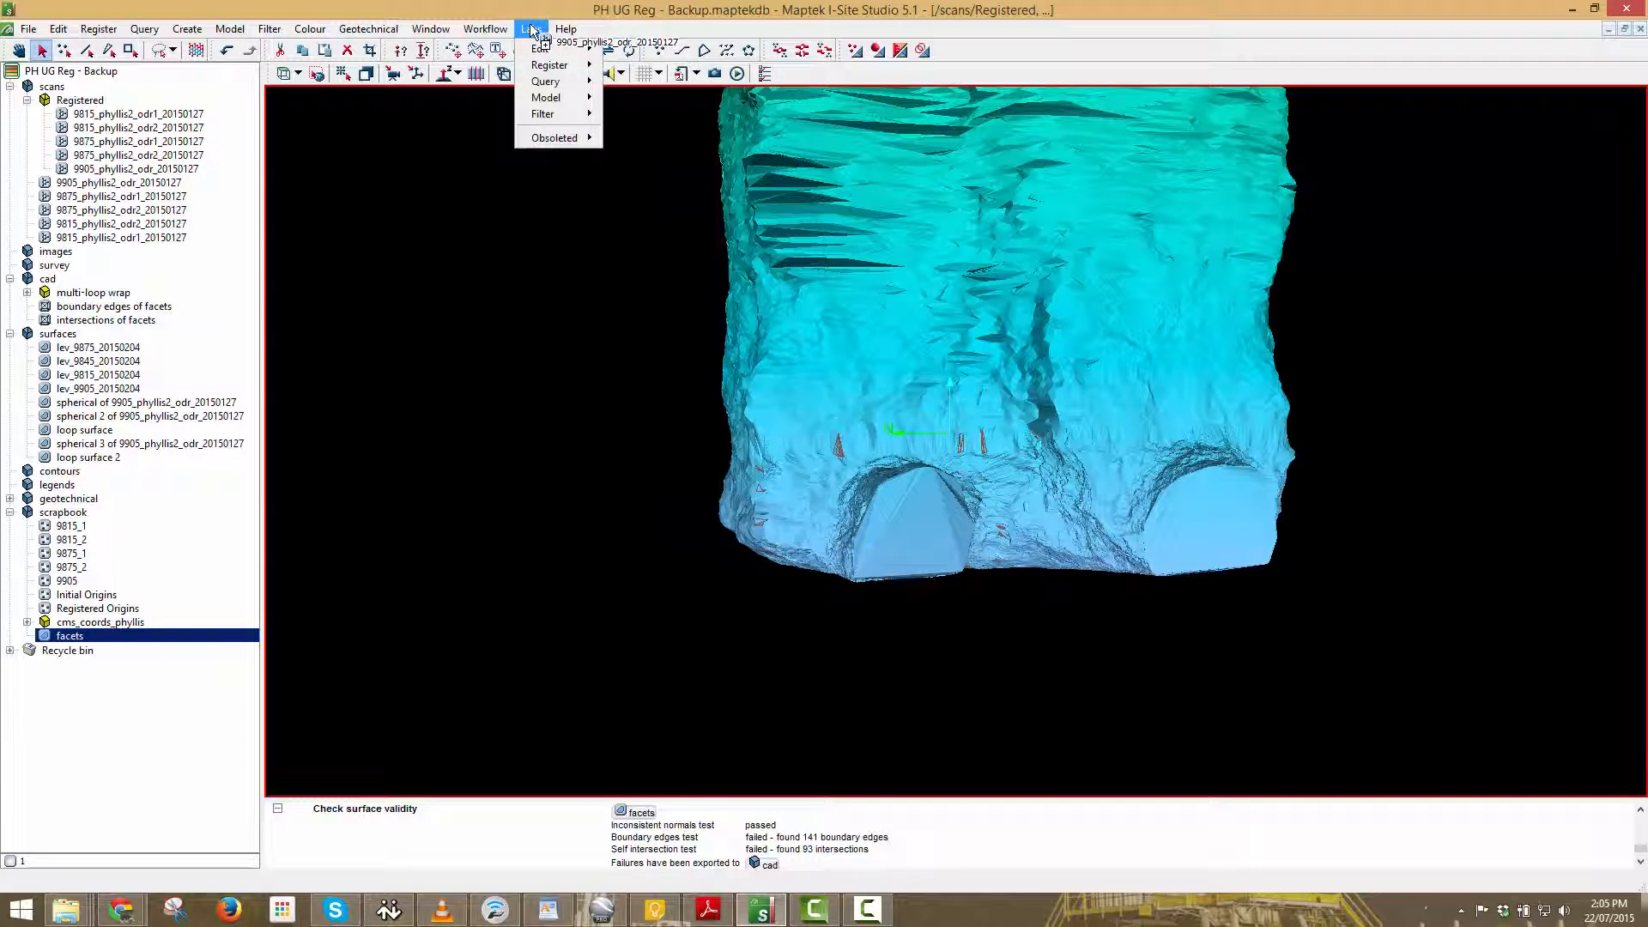
drag(531, 30, 91, 332)
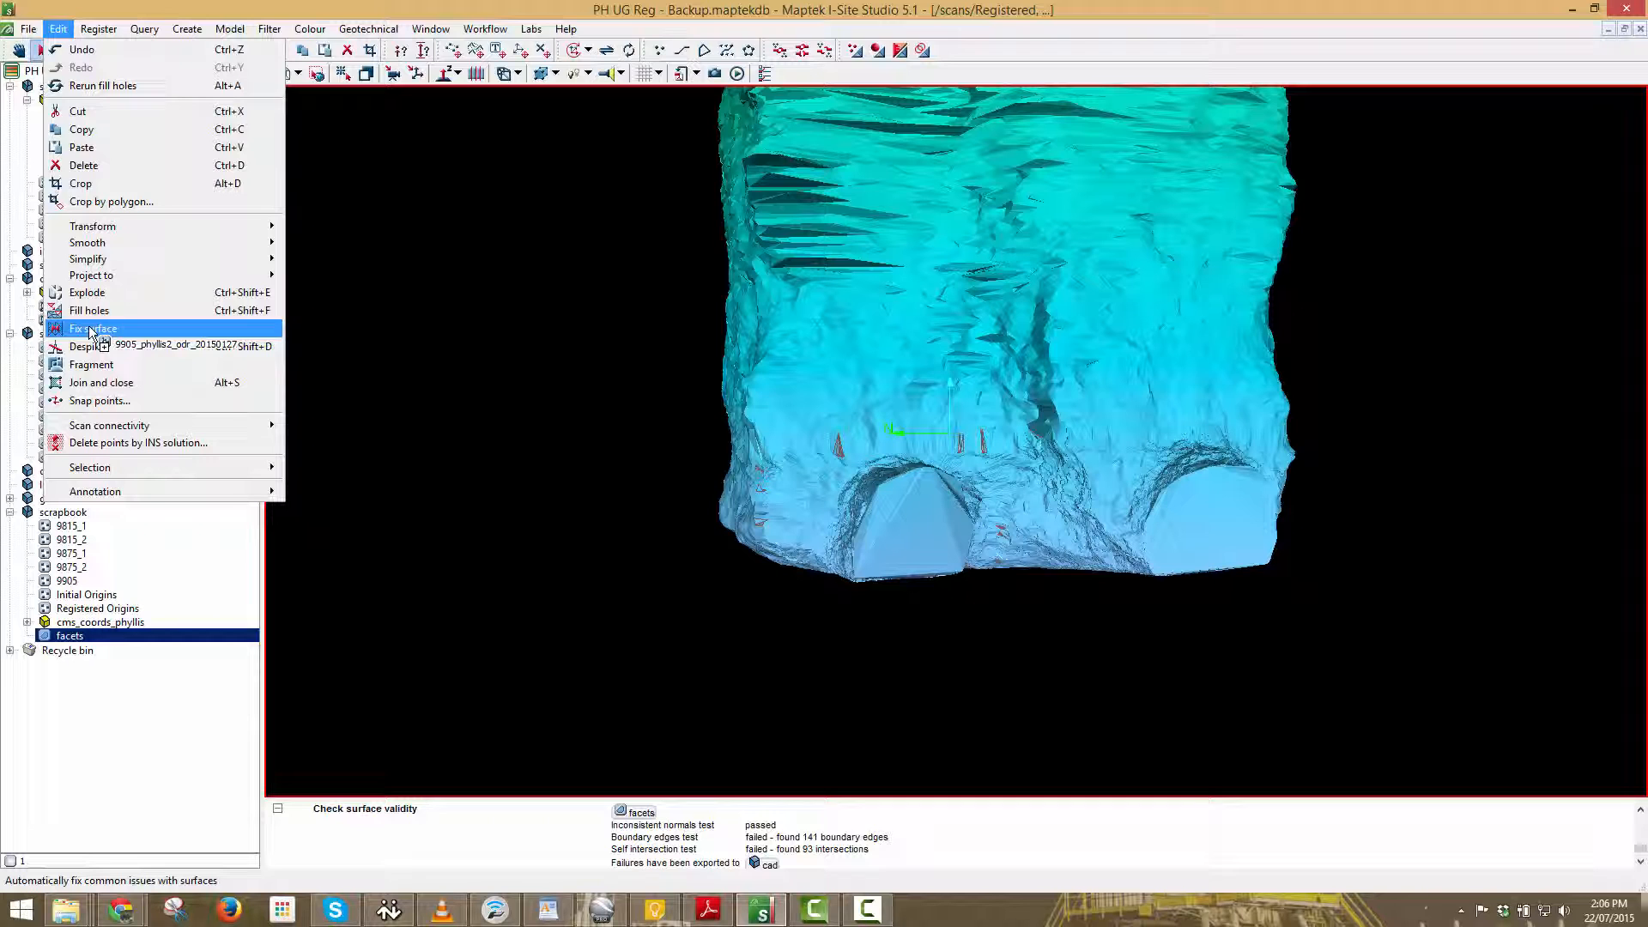
click(89, 327)
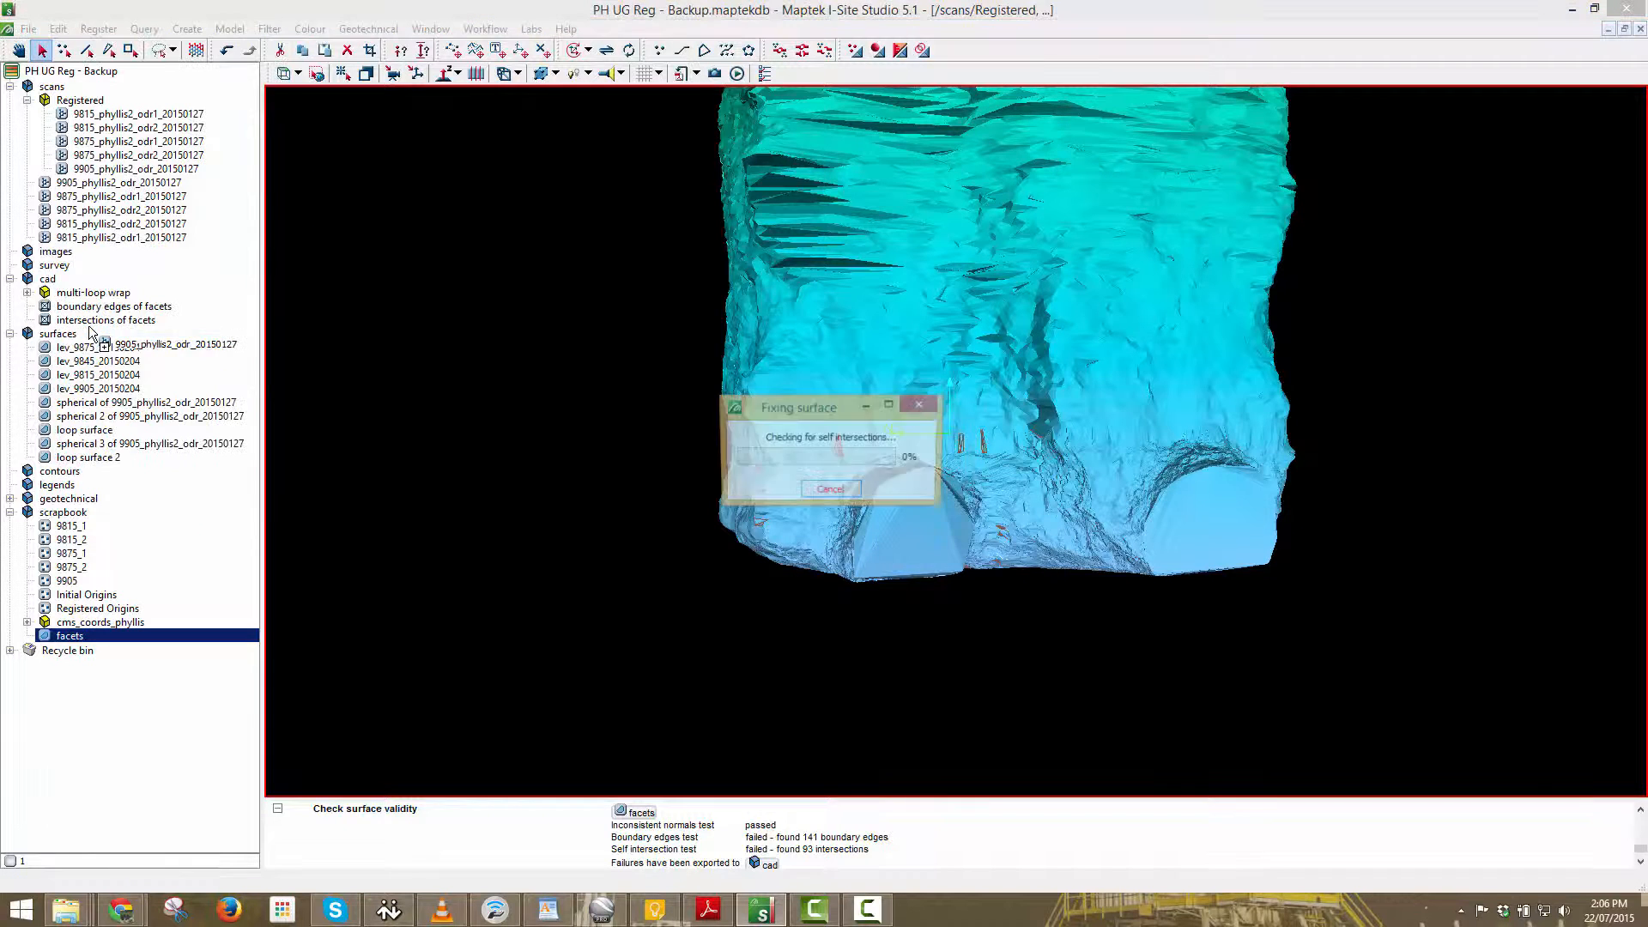
drag(696, 352, 594, 317)
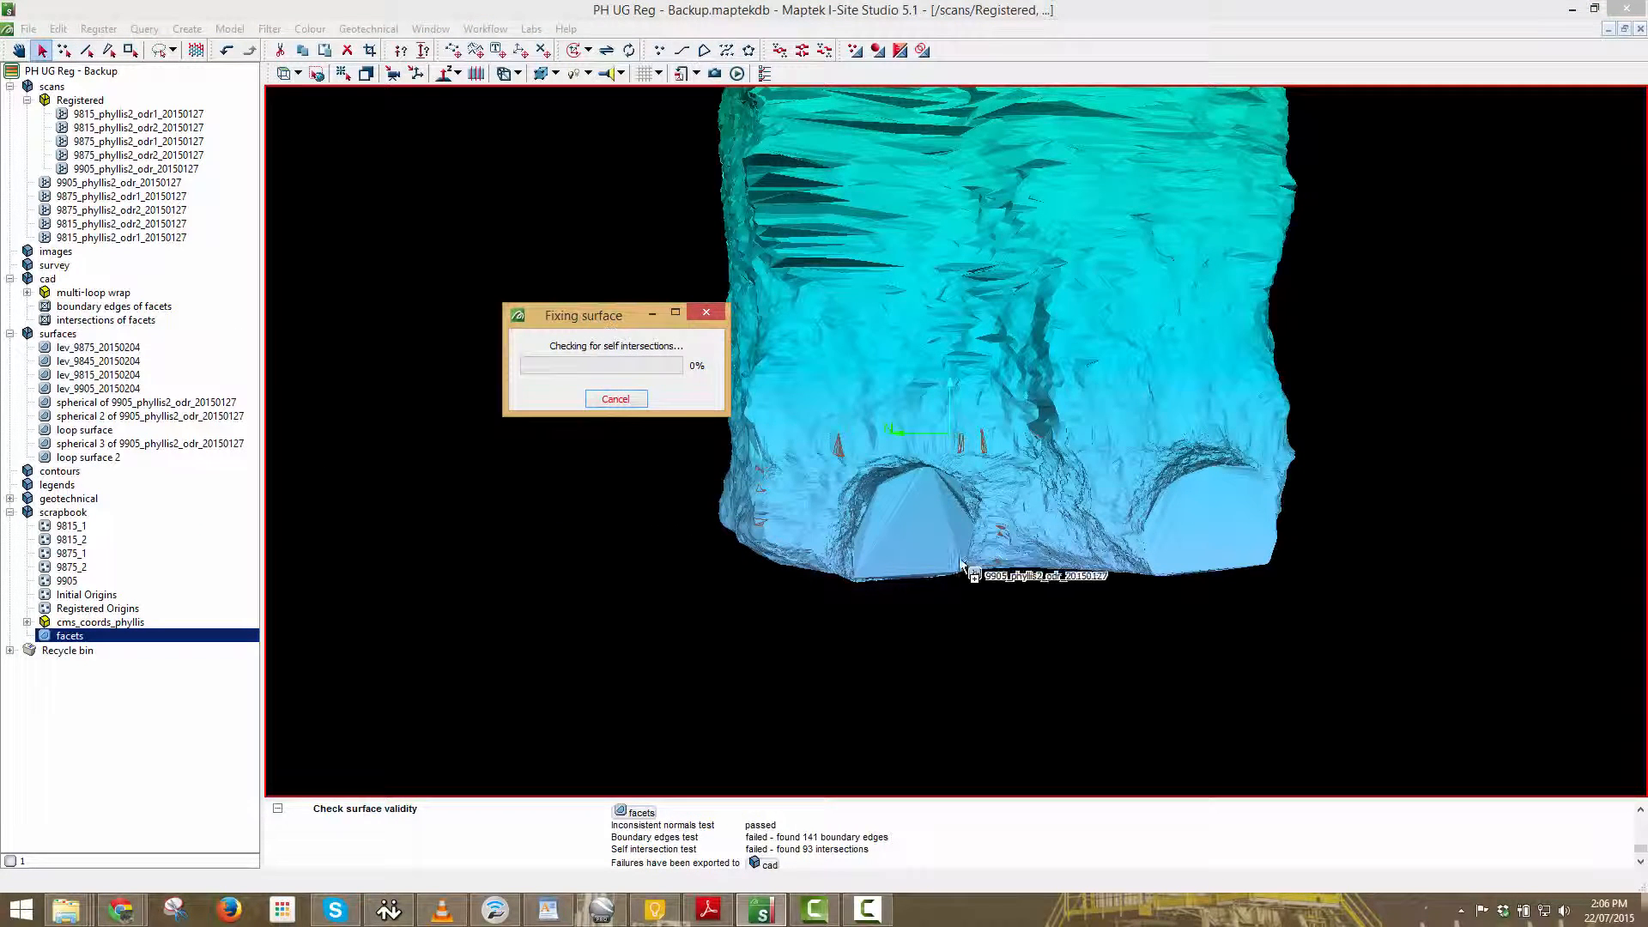
Examine the stope's walls and drives from several directions while the surface repair is being processed.
middle_drag(992, 414, 967, 656)
scroll(944, 532, down, 4)
right_drag(943, 519, 1079, 538)
middle_drag(937, 367, 937, 628)
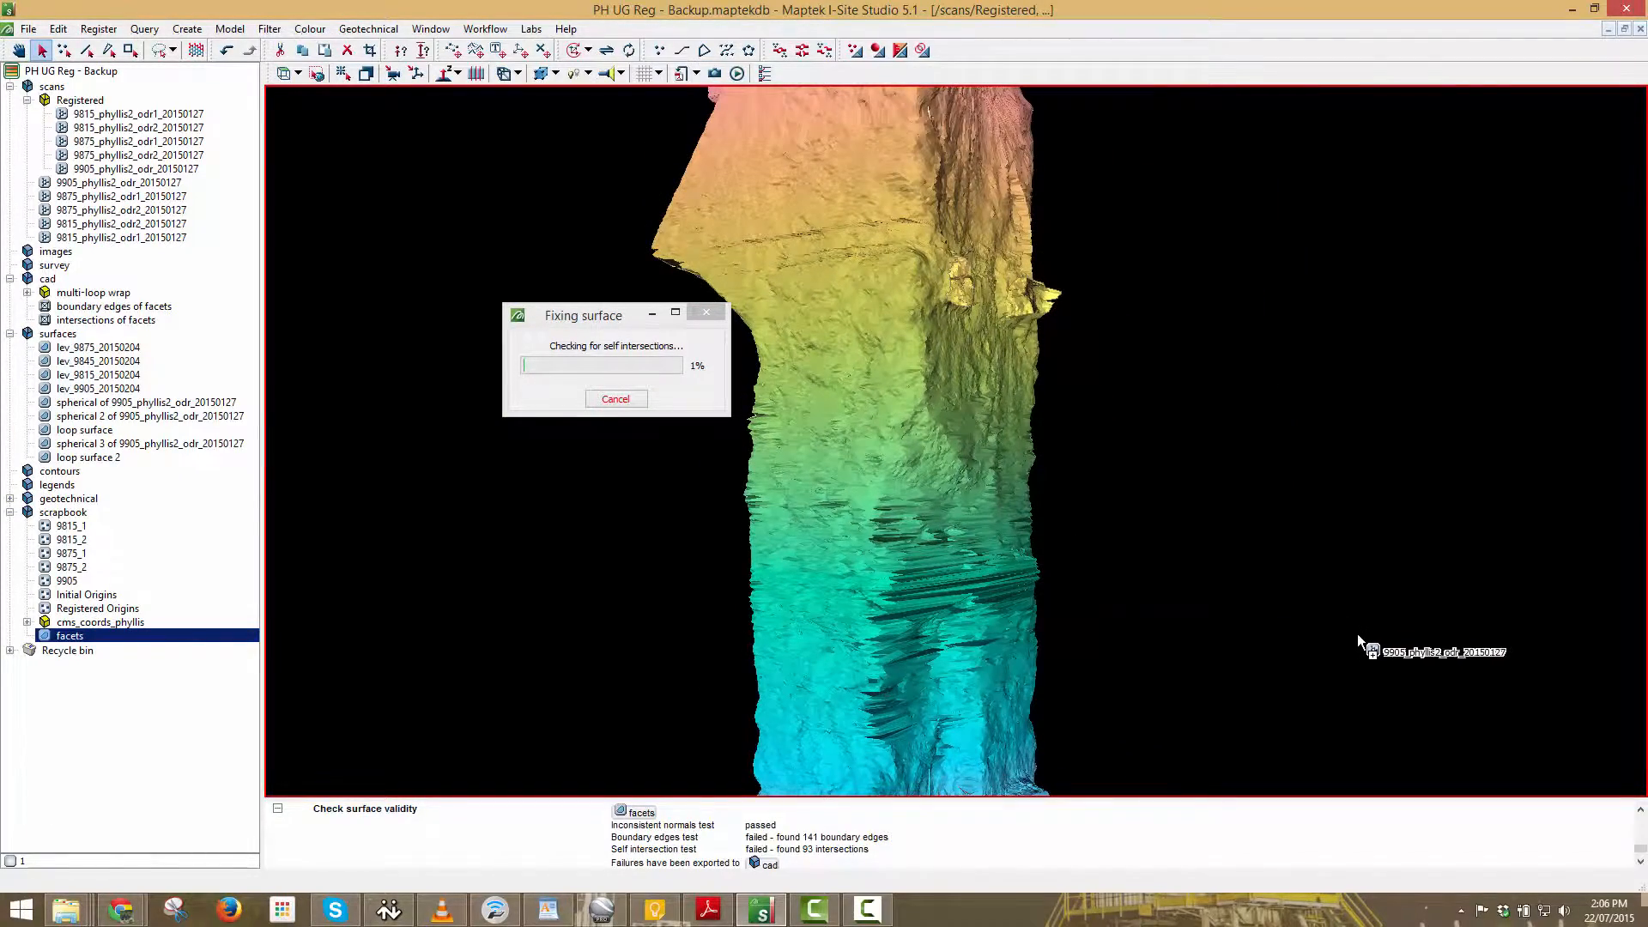
right_drag(1169, 527, 990, 572)
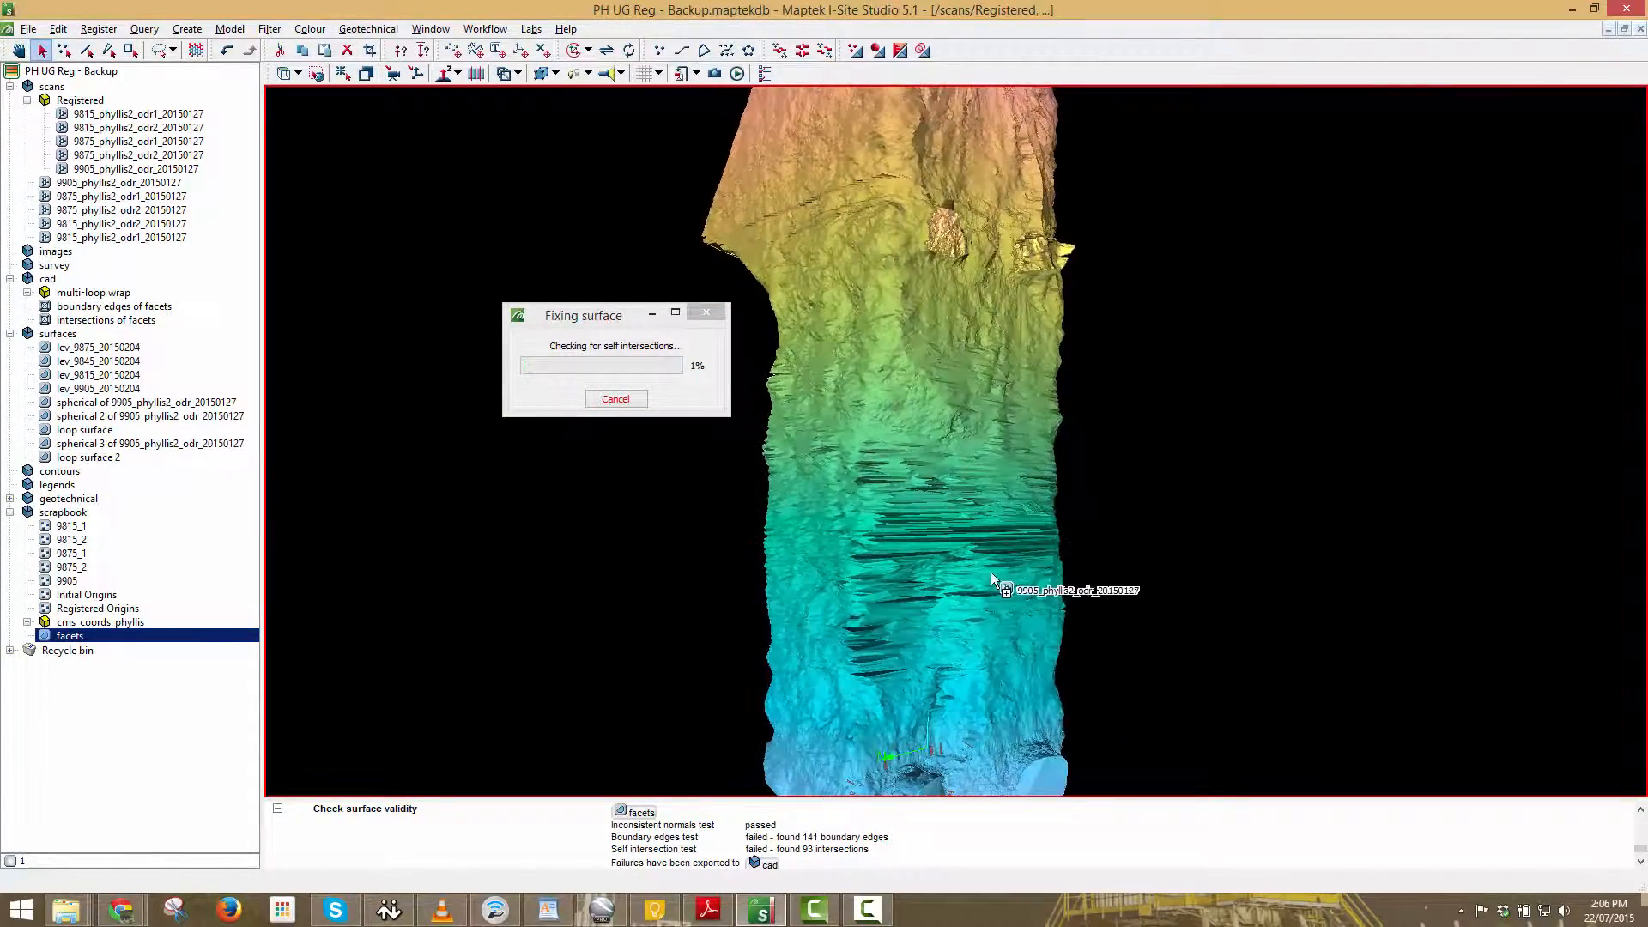
middle_drag(989, 523, 987, 133)
right_drag(1042, 431, 969, 451)
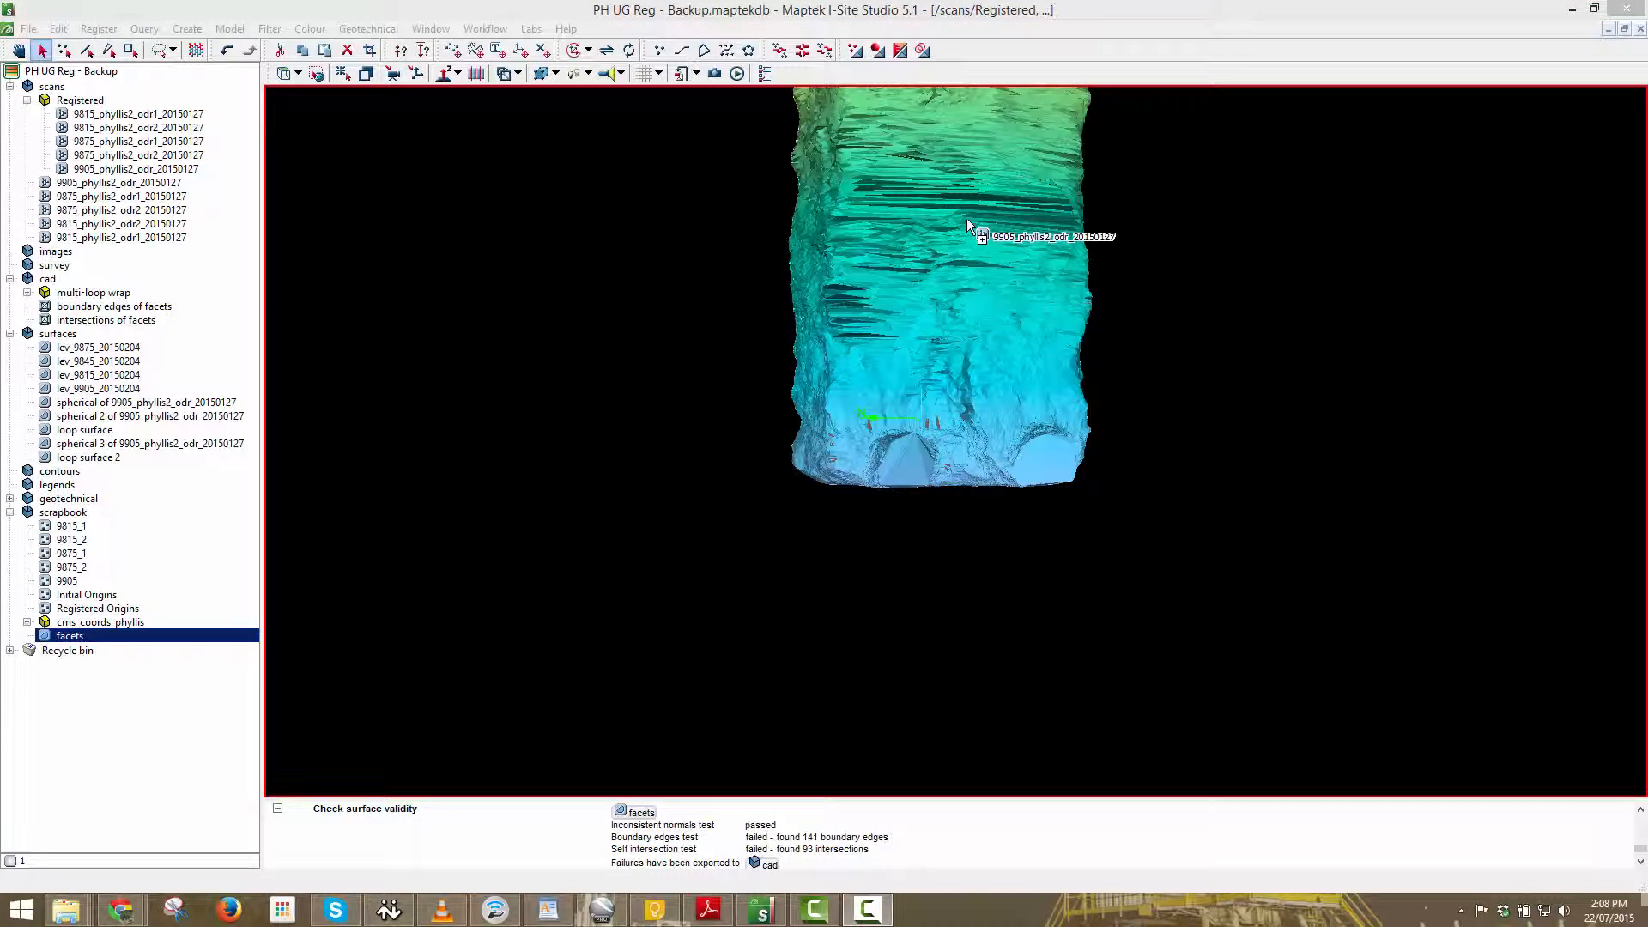
middle_drag(965, 212, 976, 391)
right_drag(977, 391, 904, 265)
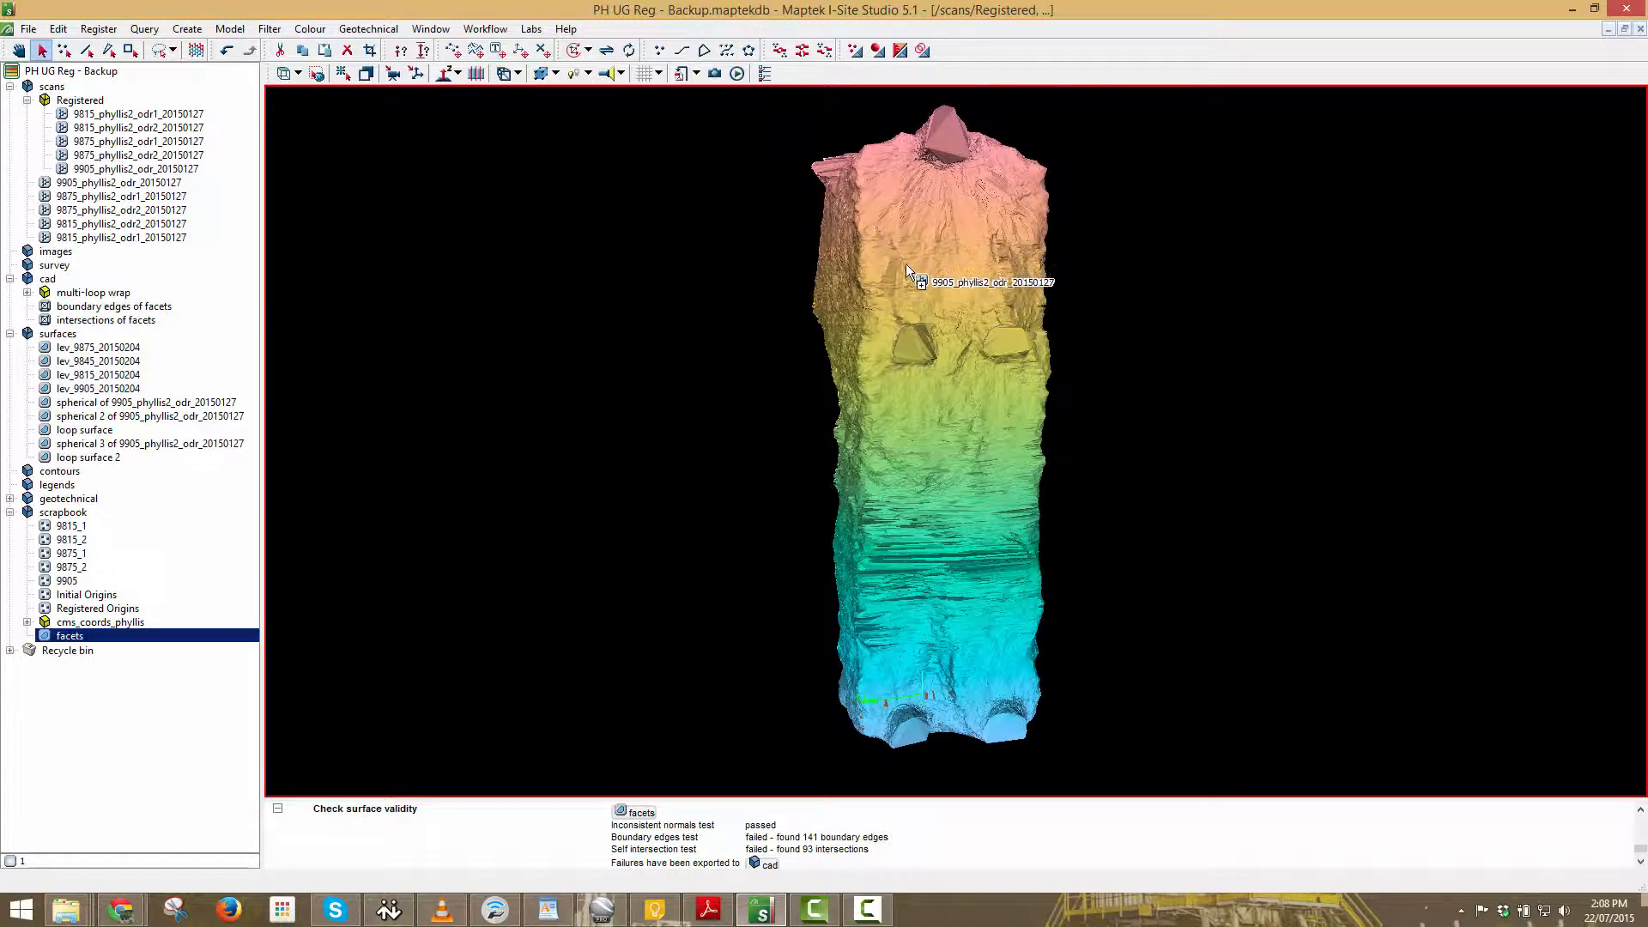
Open the surface validity check with export of test failures enabled, and delete the old boundary edges and intersections of facets.
click(149, 30)
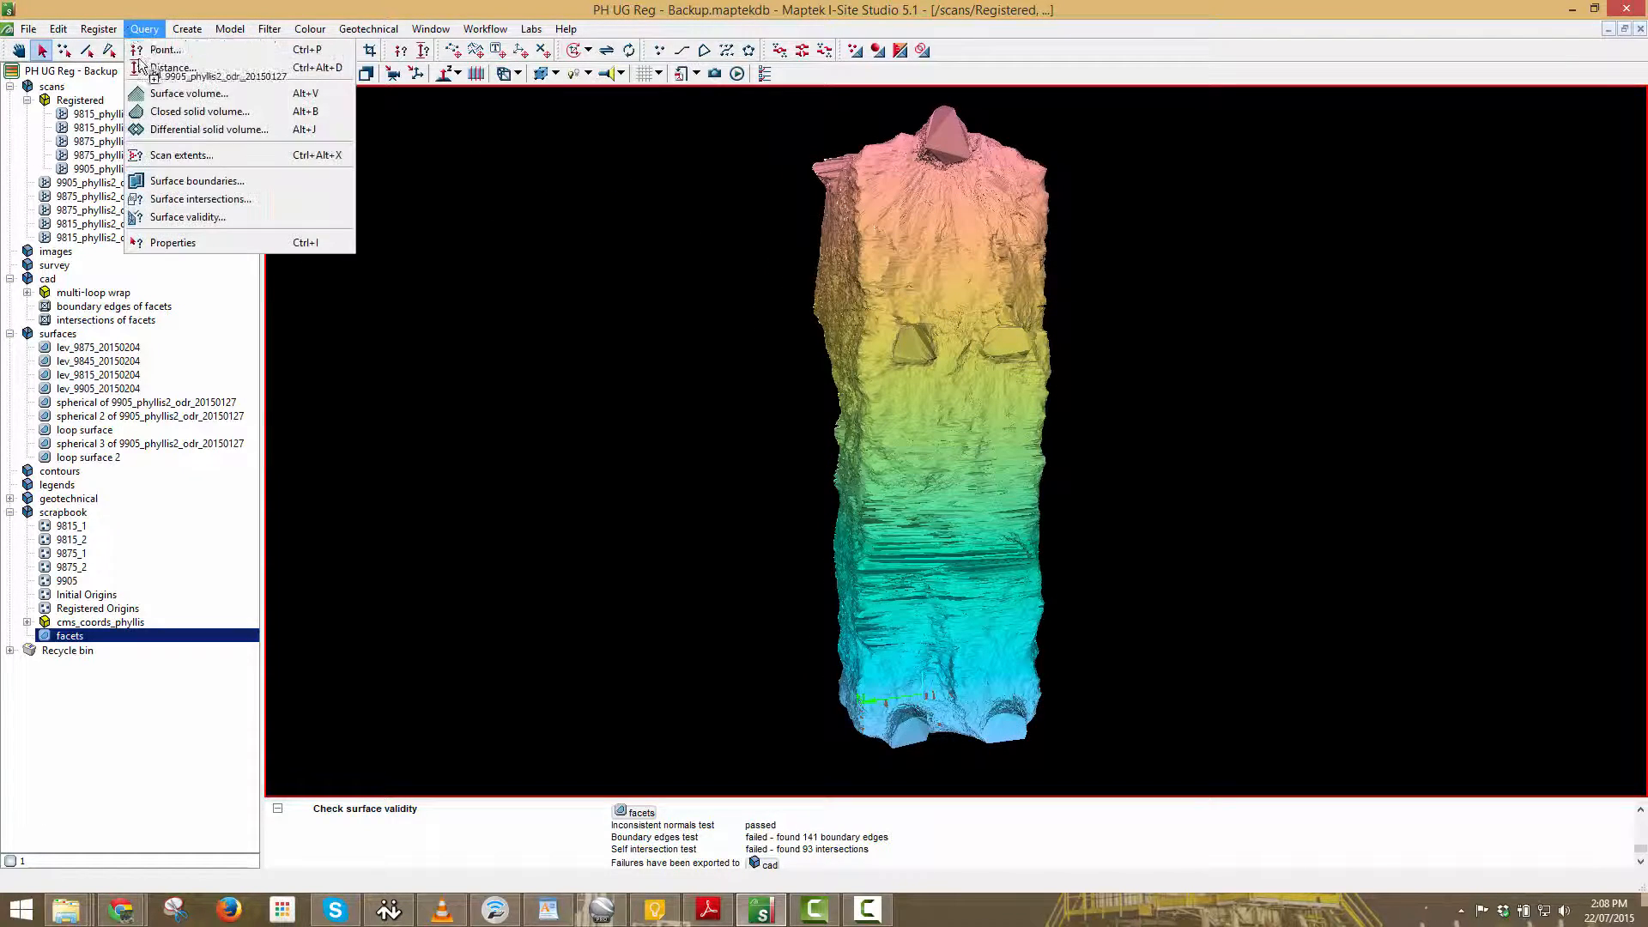
click(199, 210)
click(767, 484)
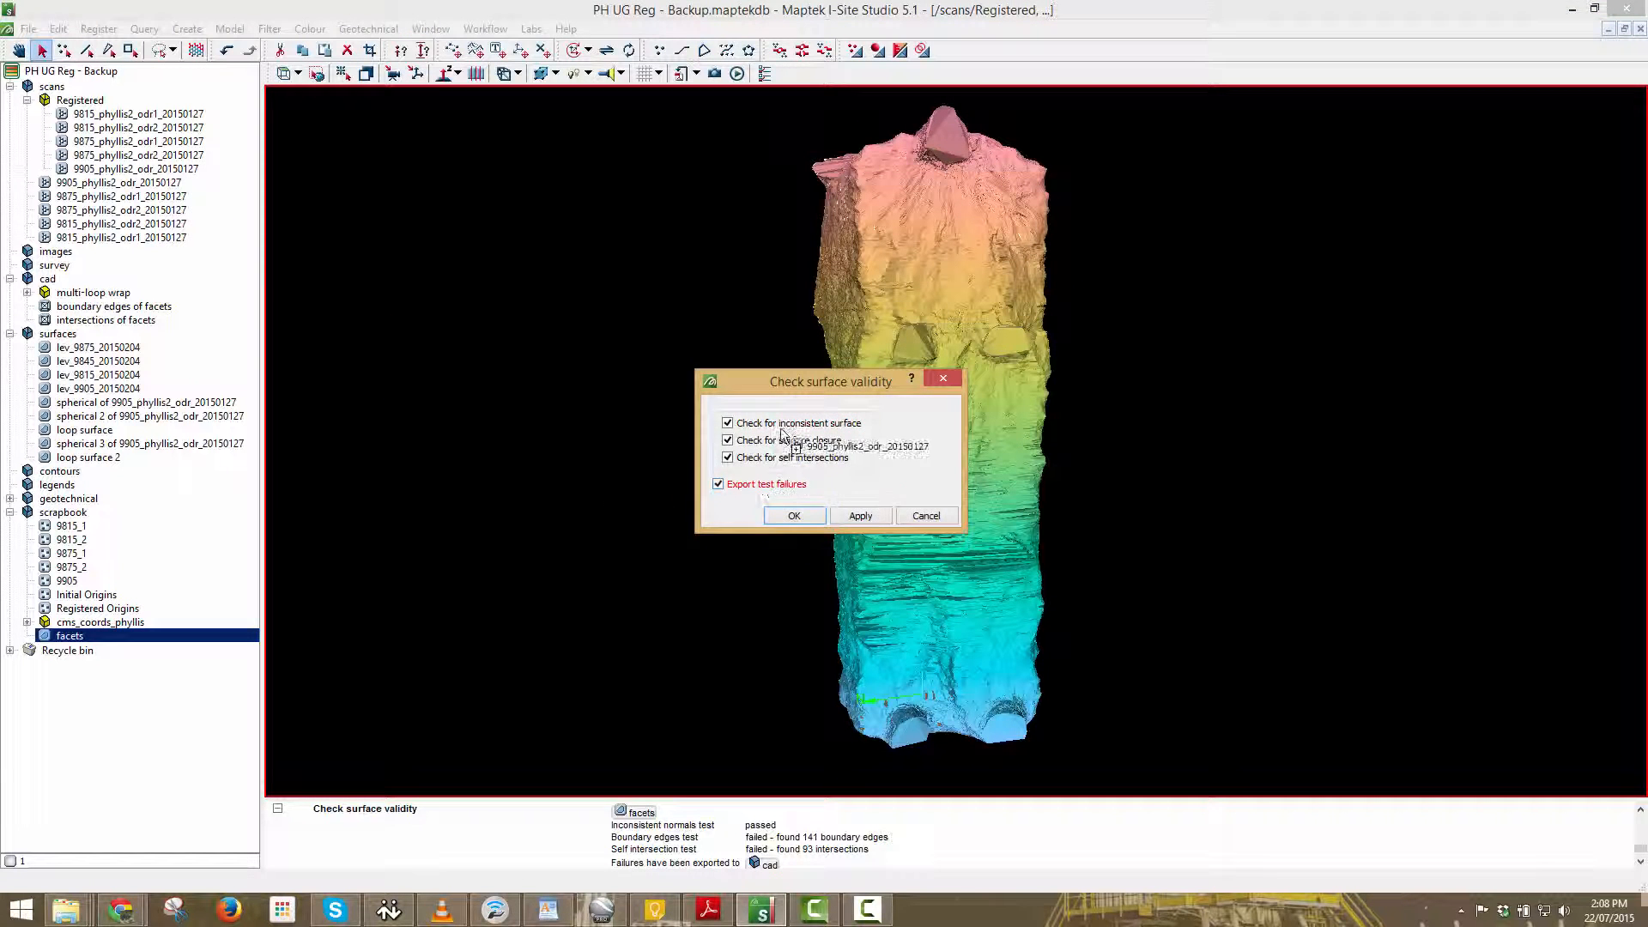
click(151, 308)
shift+click(153, 318)
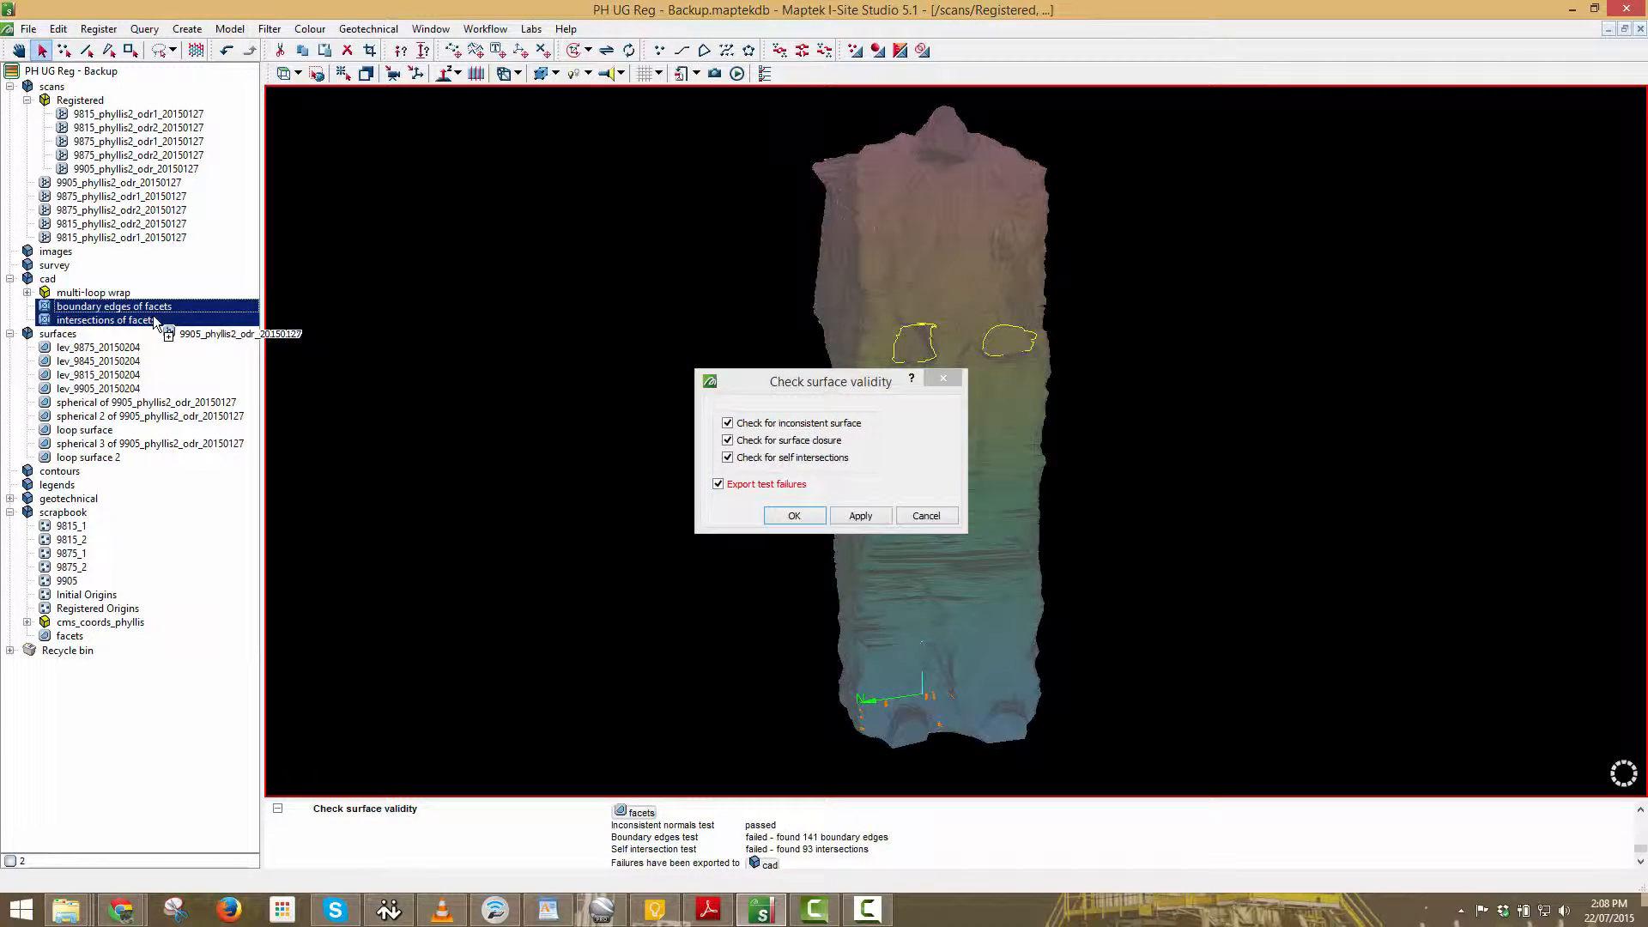
key(Delete)
Clear the old report and check the facets surface for inconsistent surface, surface closure and self intersections, exporting test failures.
drag(84, 576, 800, 519)
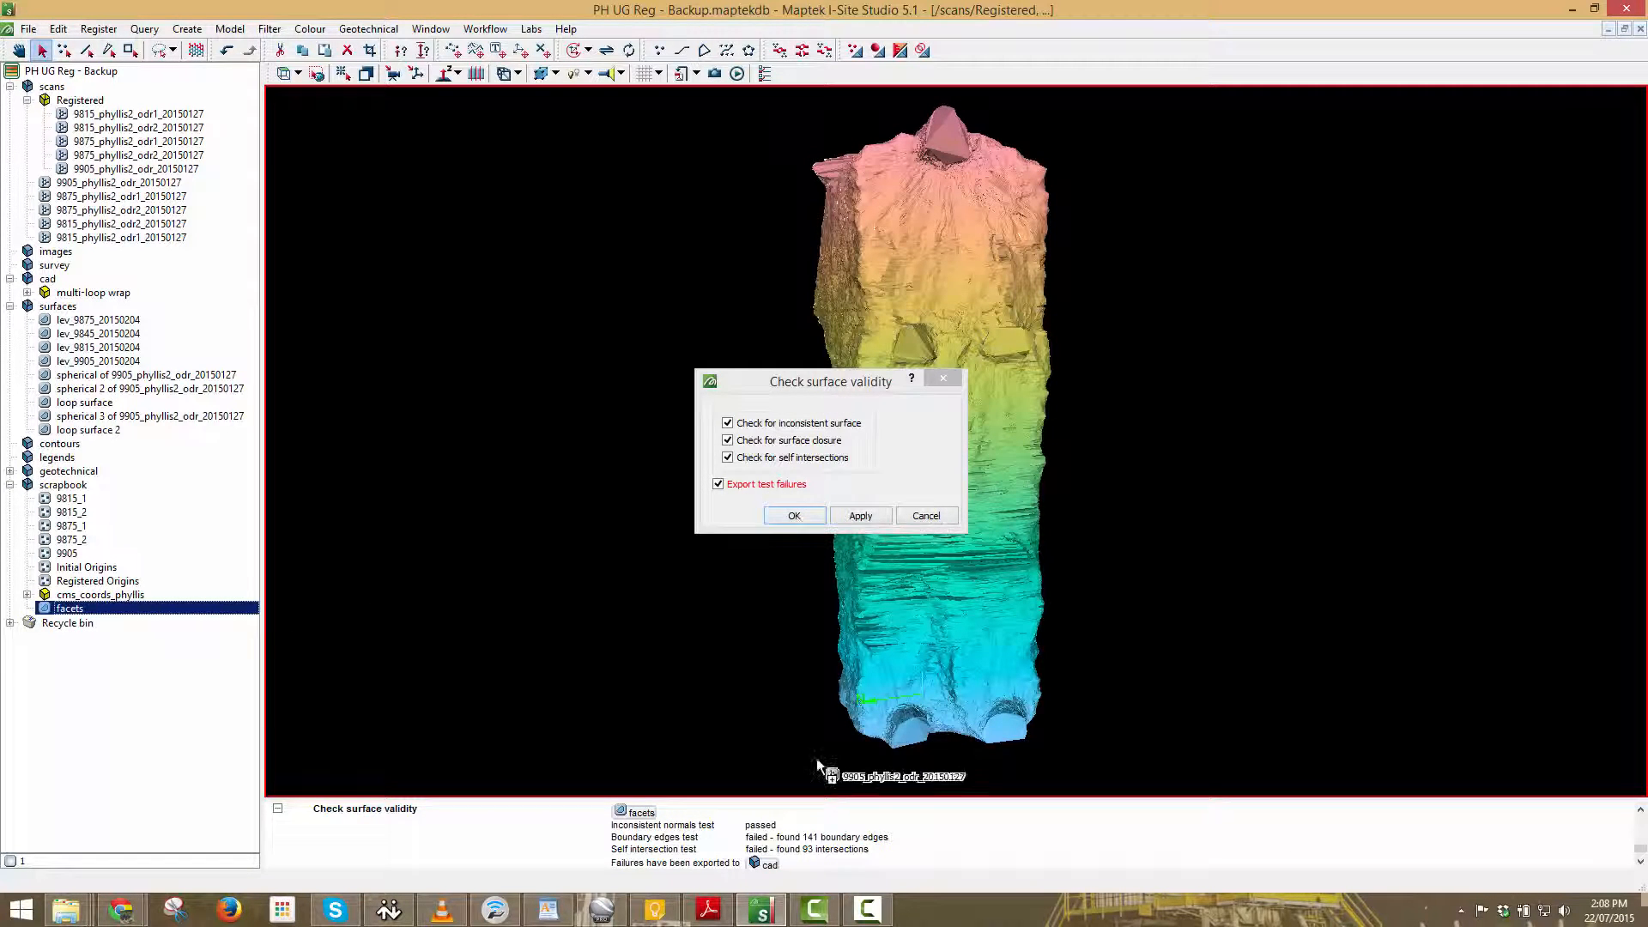
right_click(859, 812)
click(934, 829)
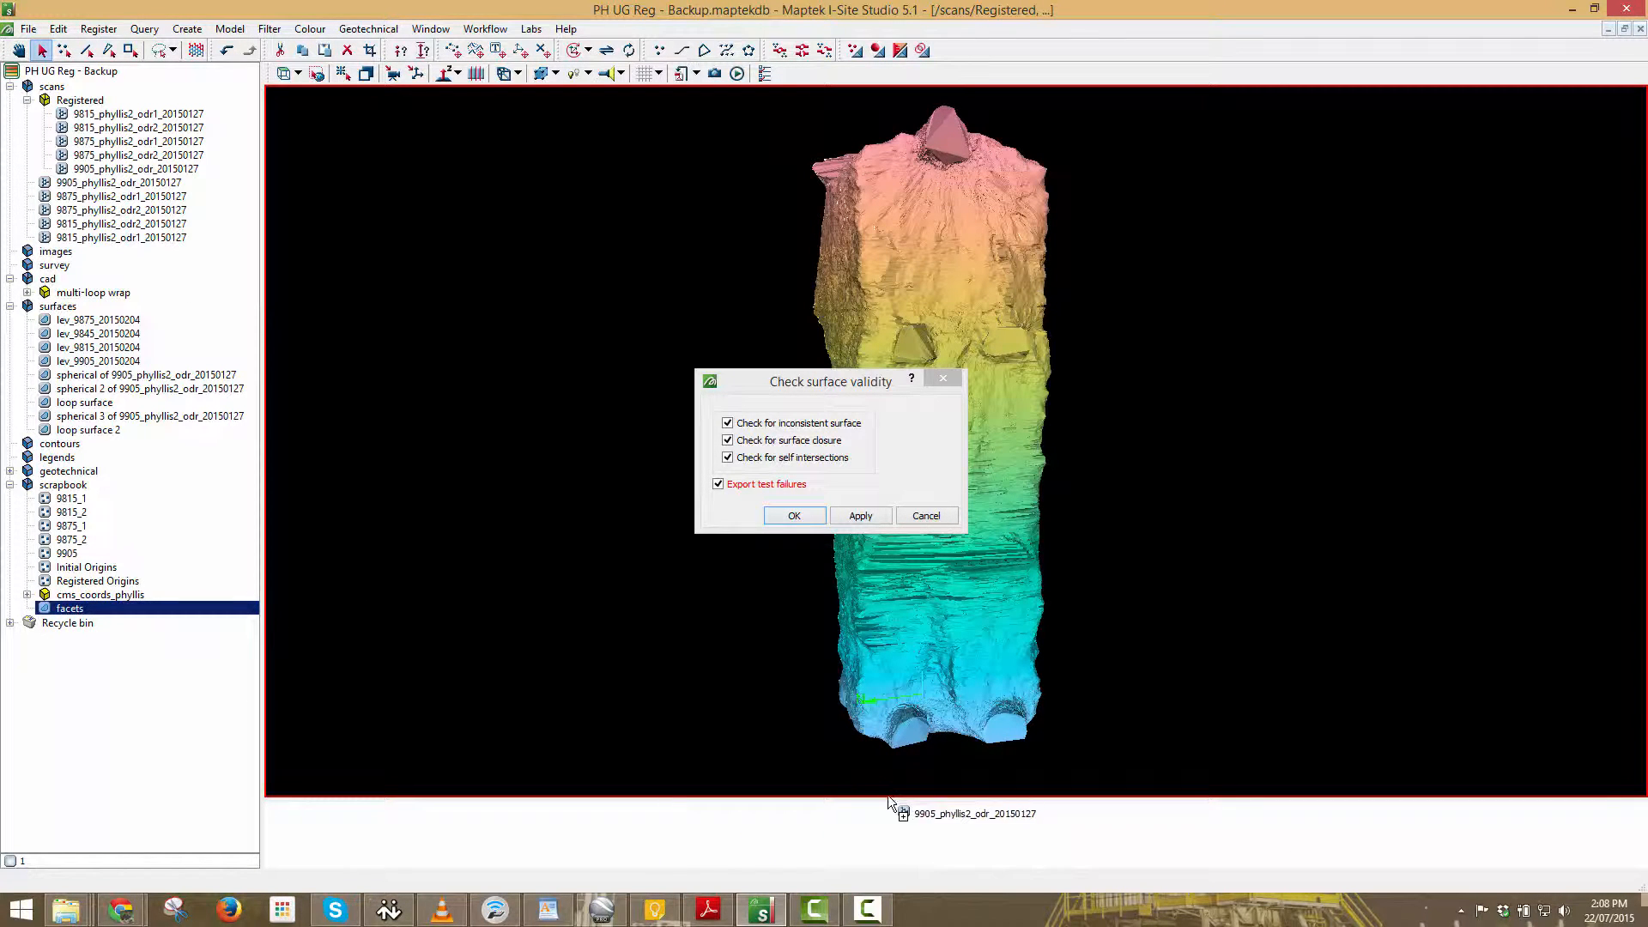
drag(889, 798, 888, 773)
drag(863, 605, 795, 511)
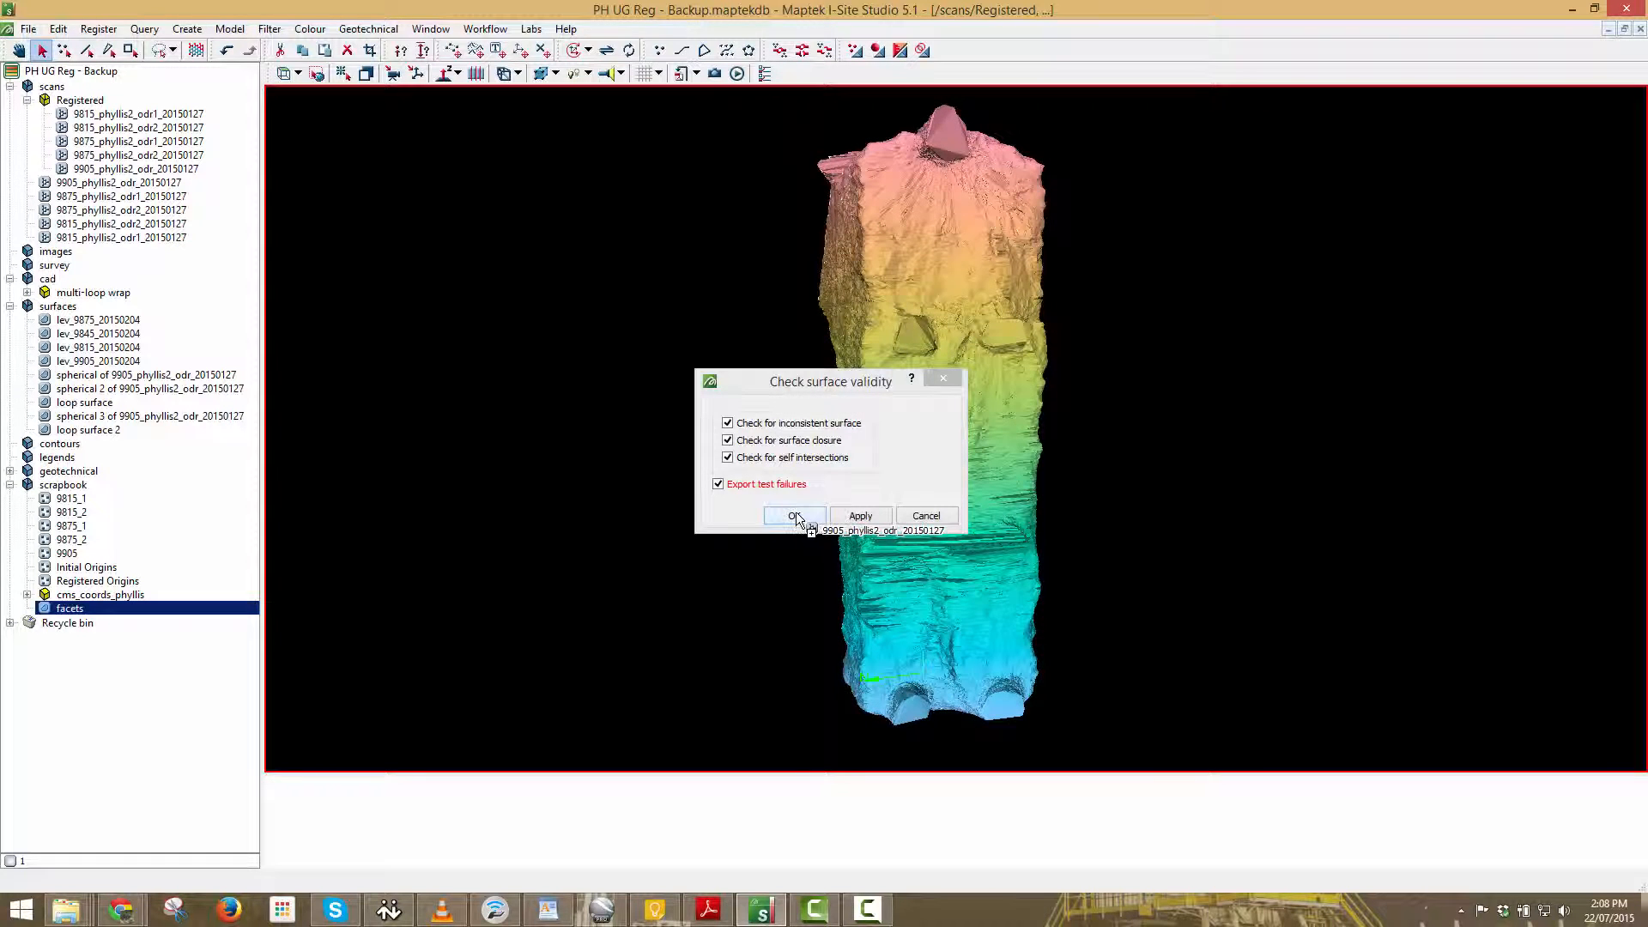
click(795, 511)
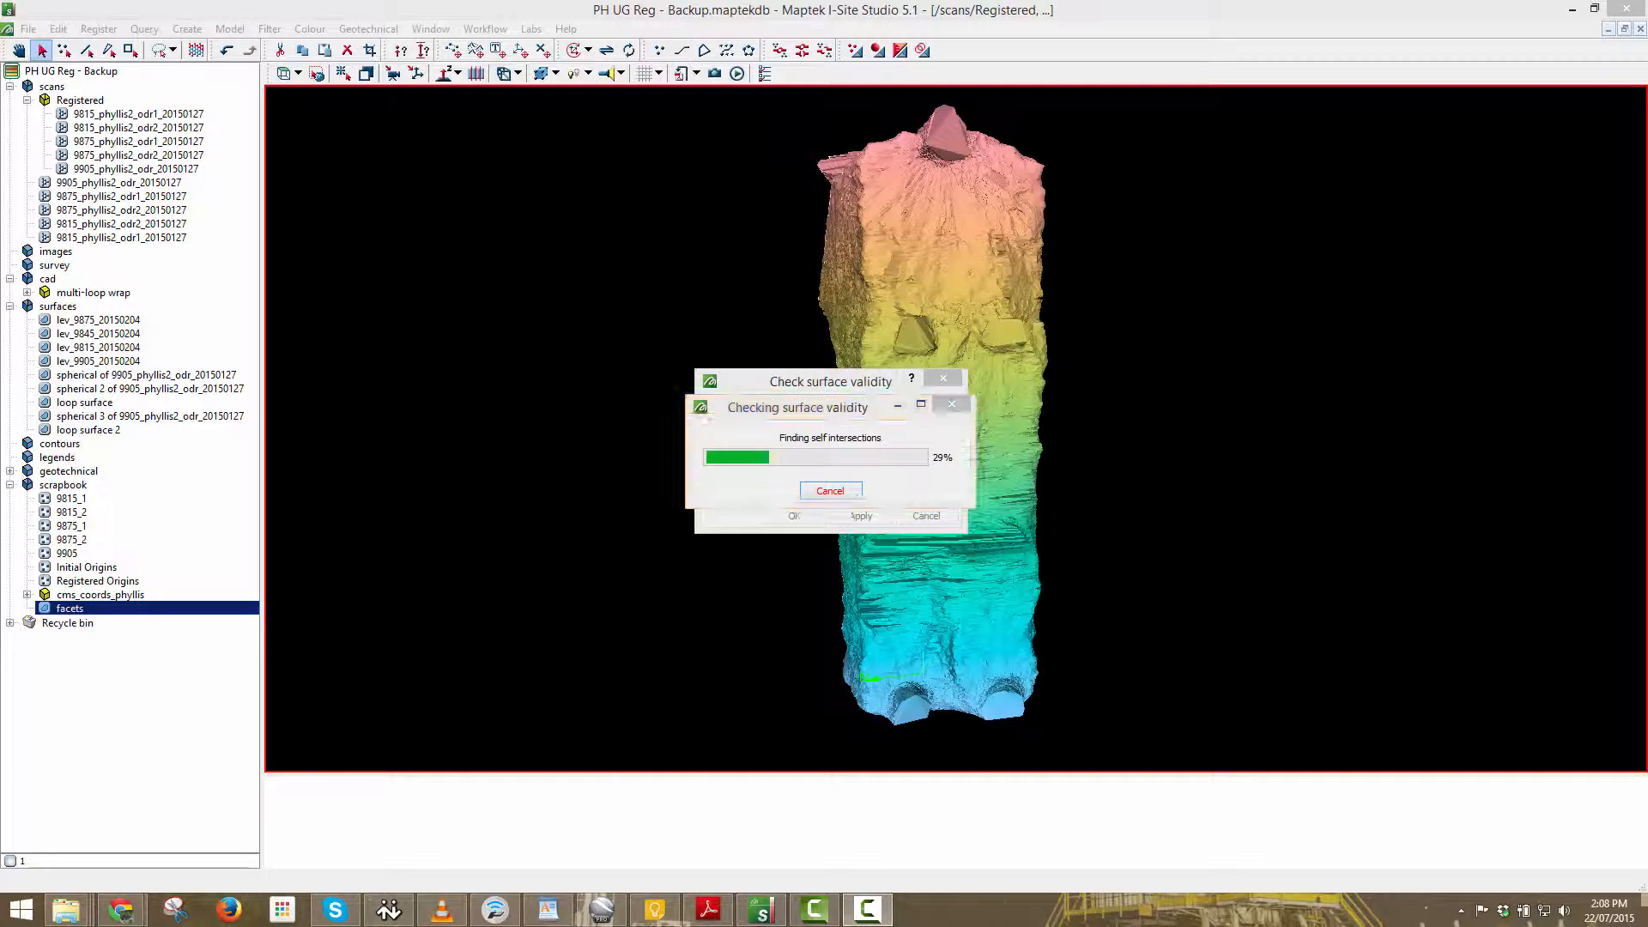
Read the validity report, select the exported boundary edges of facets, and hide everything else to locate the gaps.
drag(1335, 463, 911, 774)
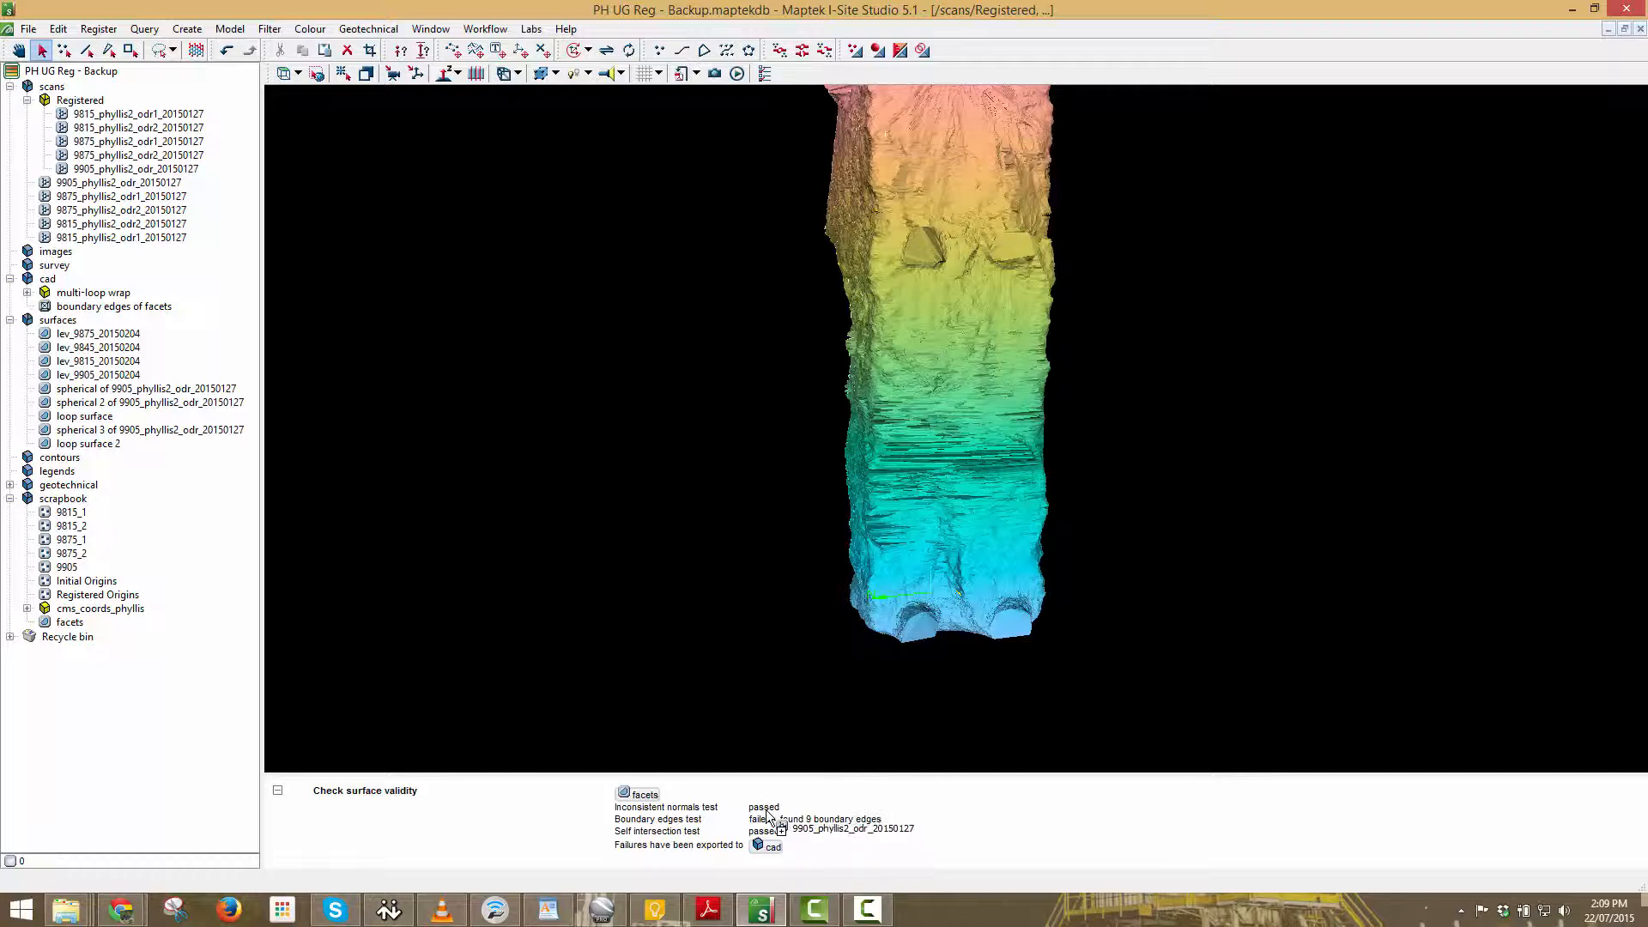
drag(1015, 472, 782, 396)
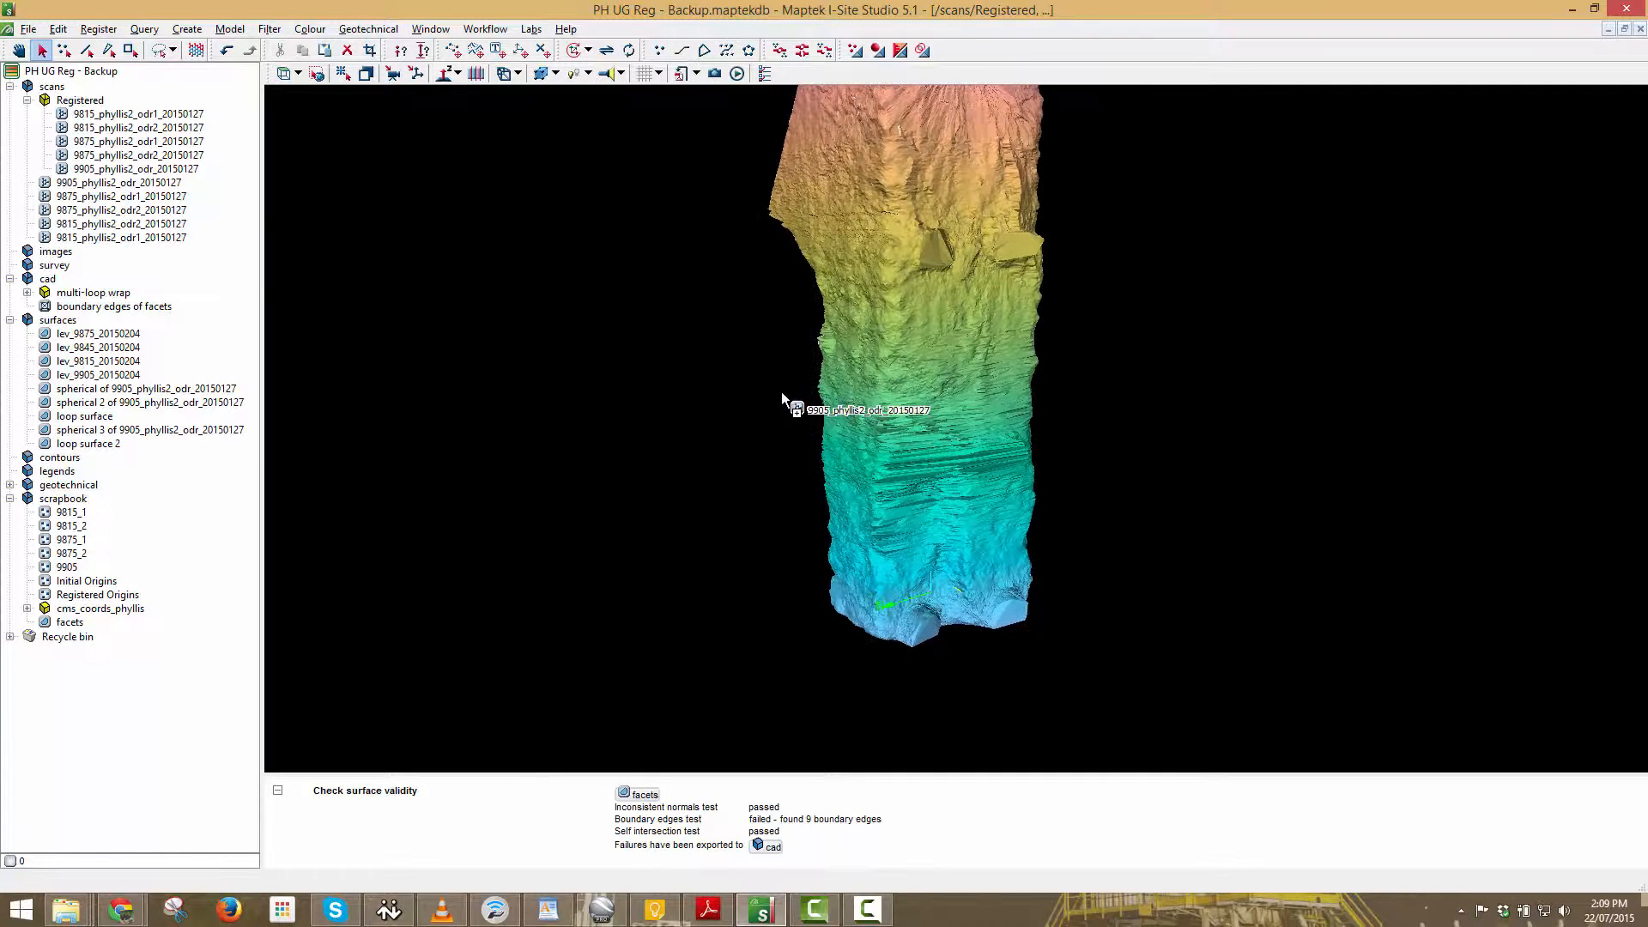
drag(177, 303, 162, 305)
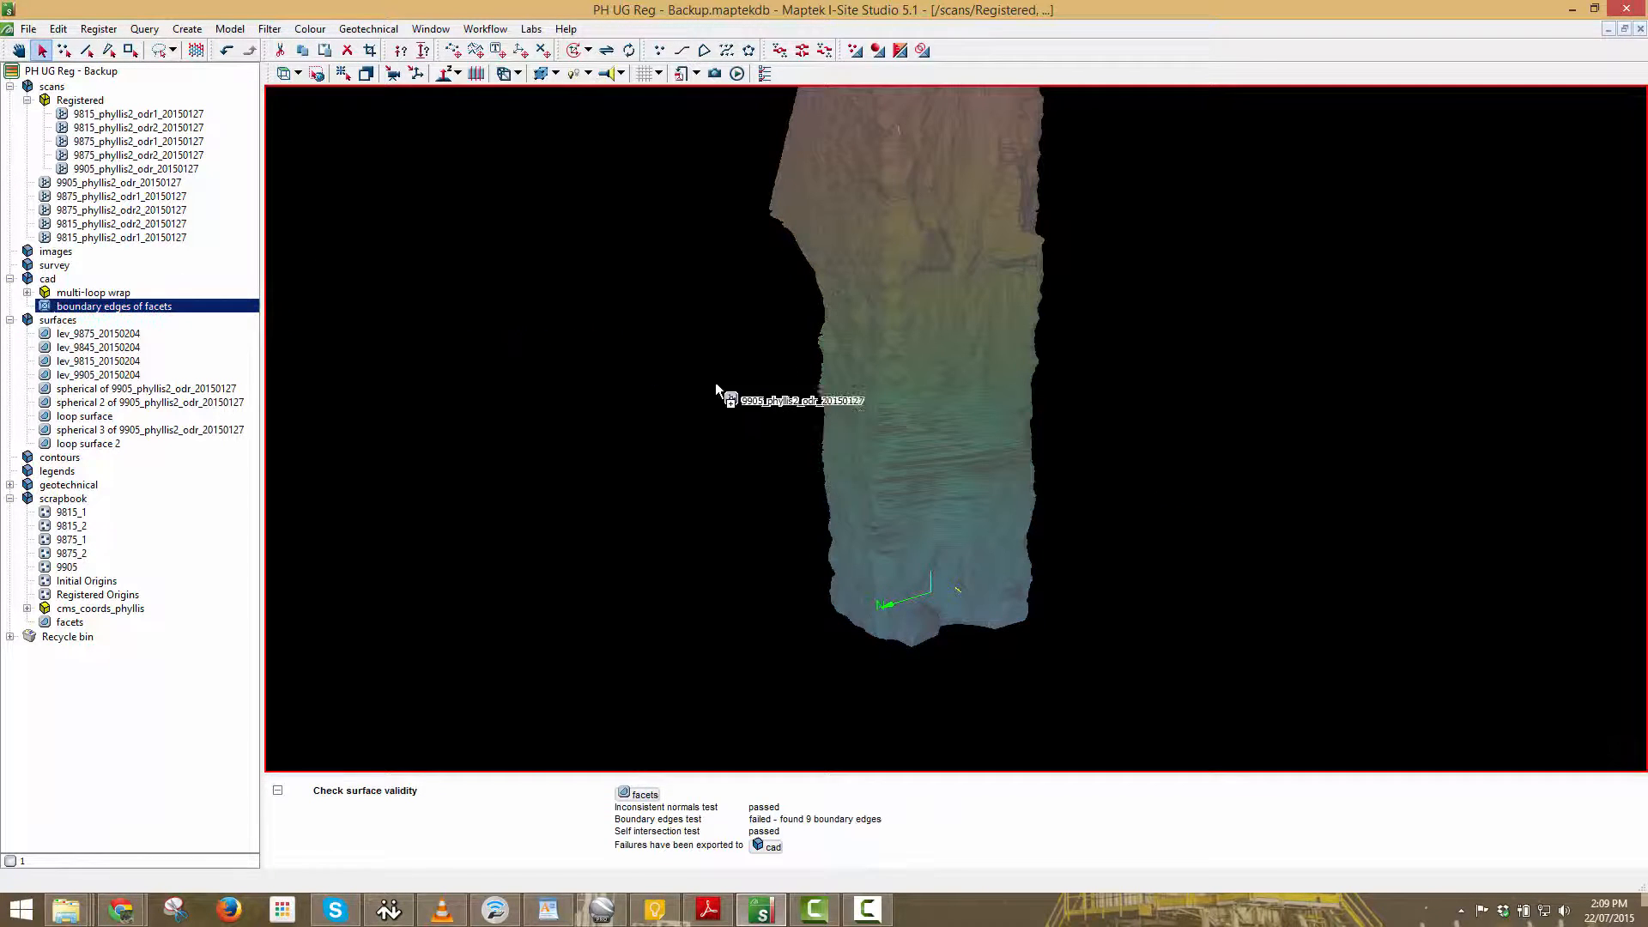
drag(715, 388, 877, 563)
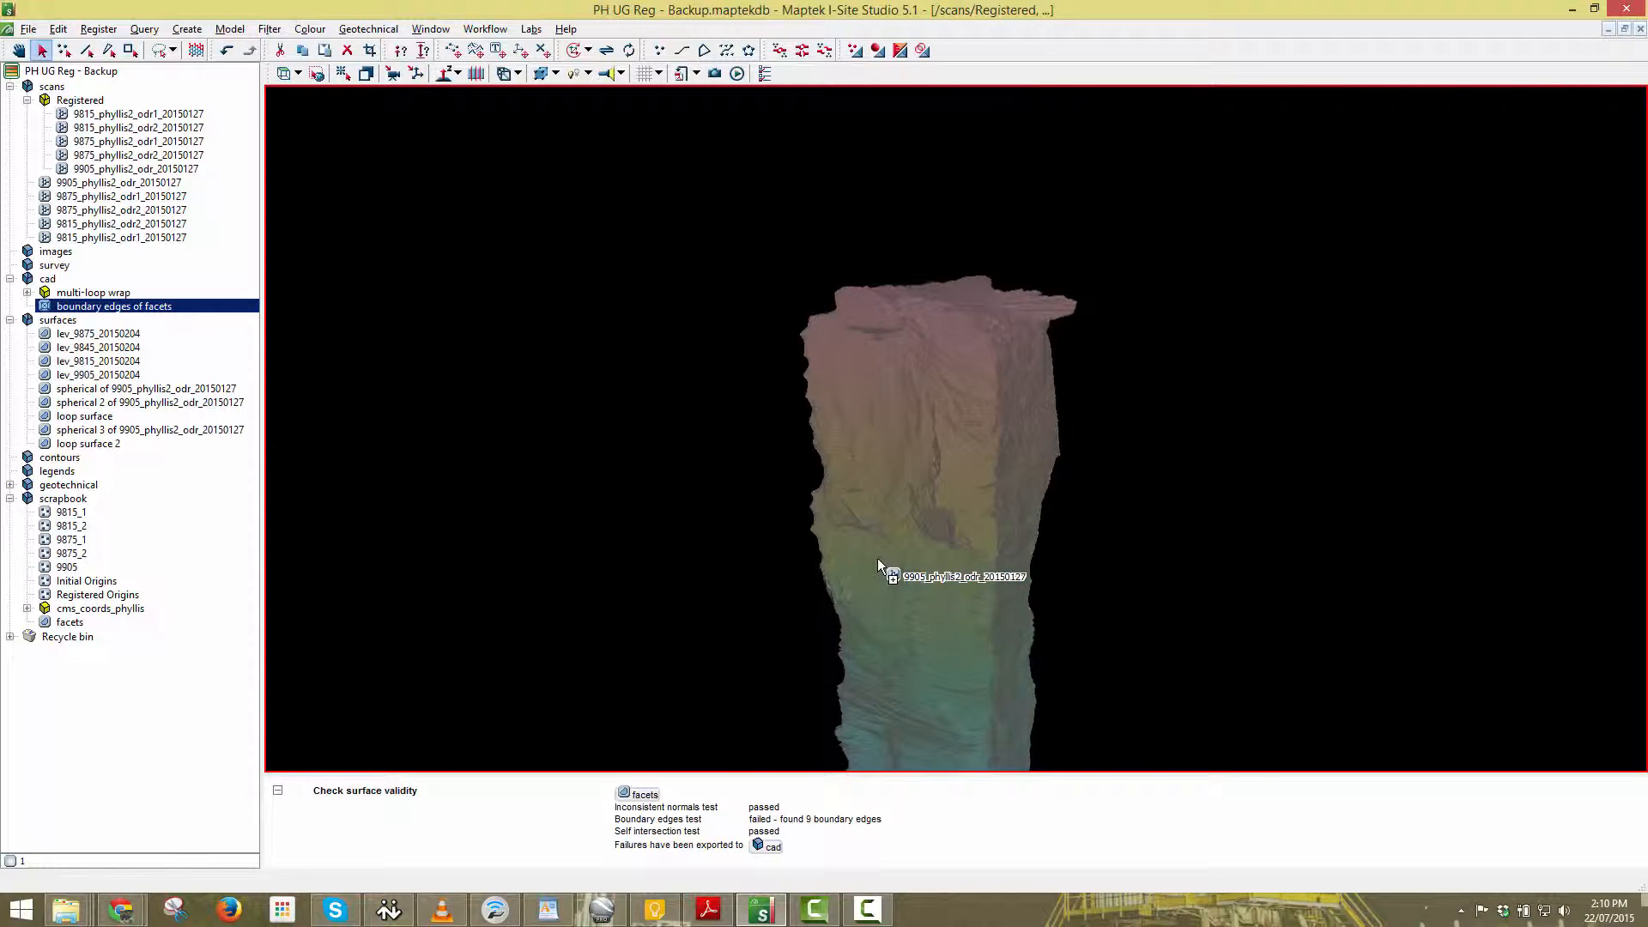
middle_drag(877, 560, 908, 242)
right_click(930, 391)
click(1000, 443)
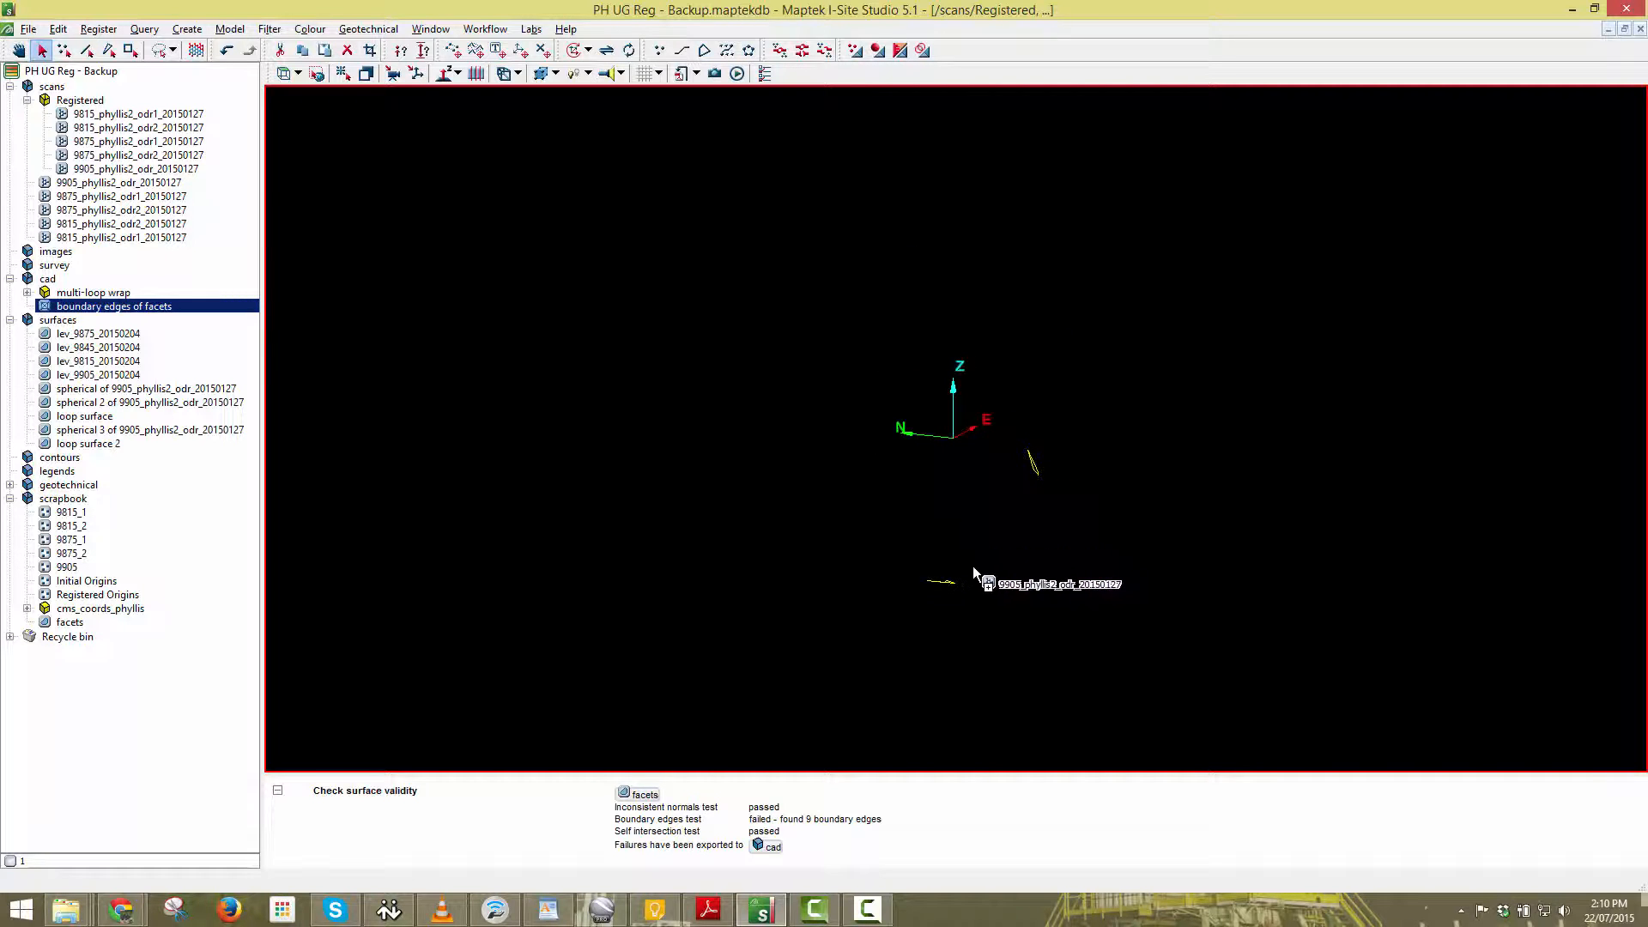
Show all hidden objects again and locate the boundary edge on the stope floor in front of the drive.
right_click(971, 506)
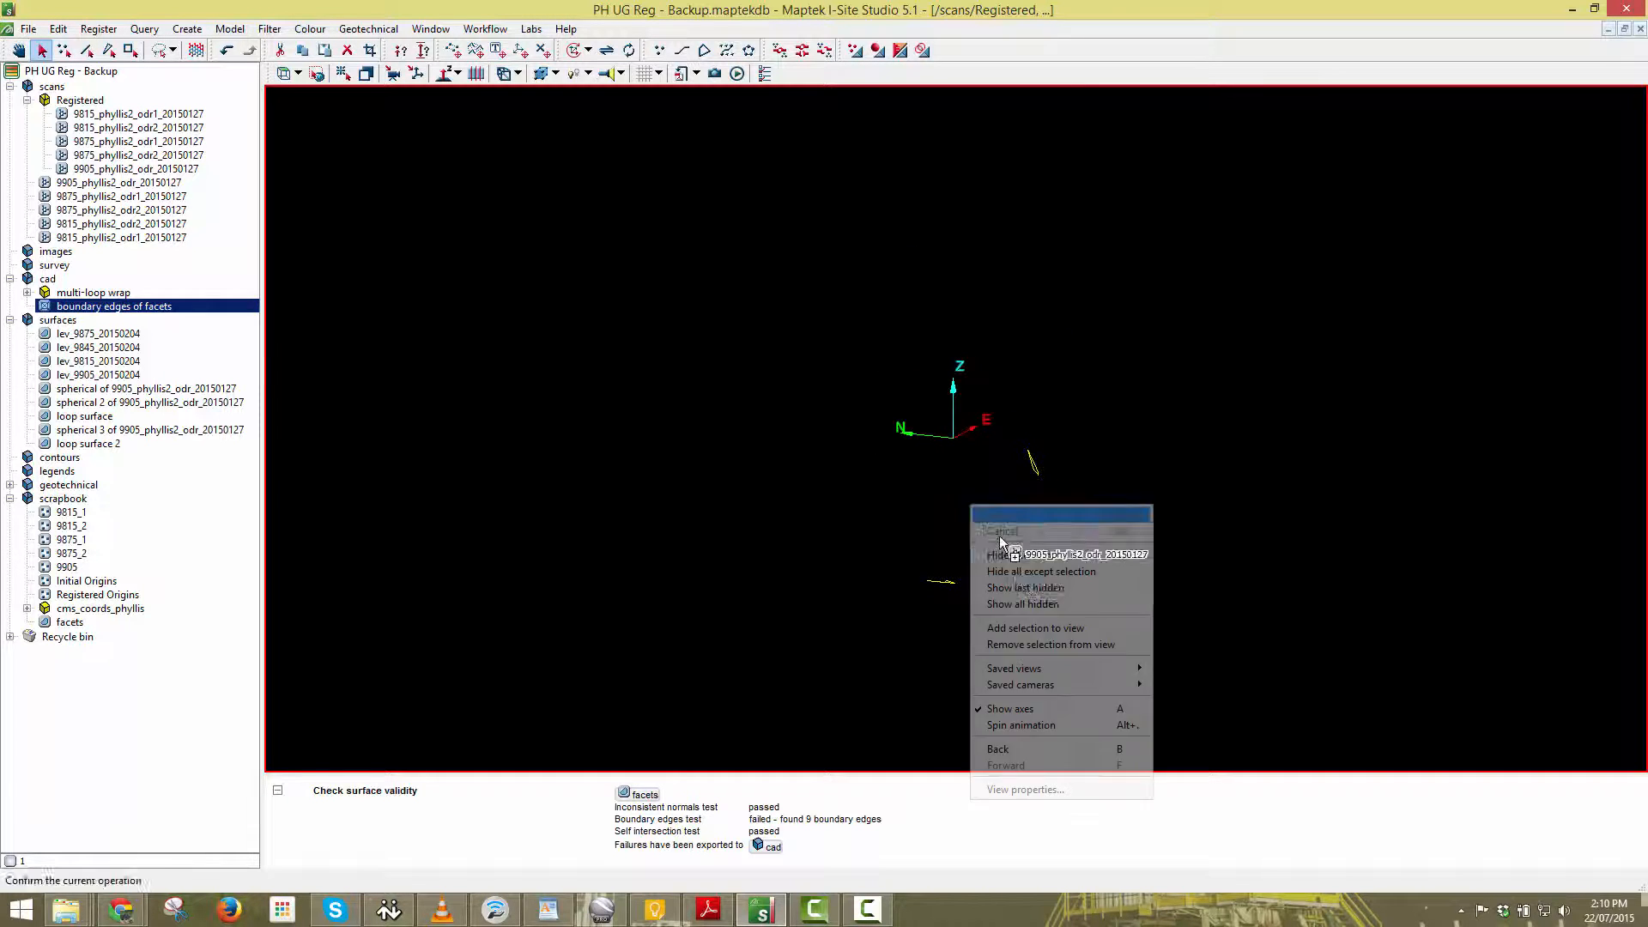
click(1021, 603)
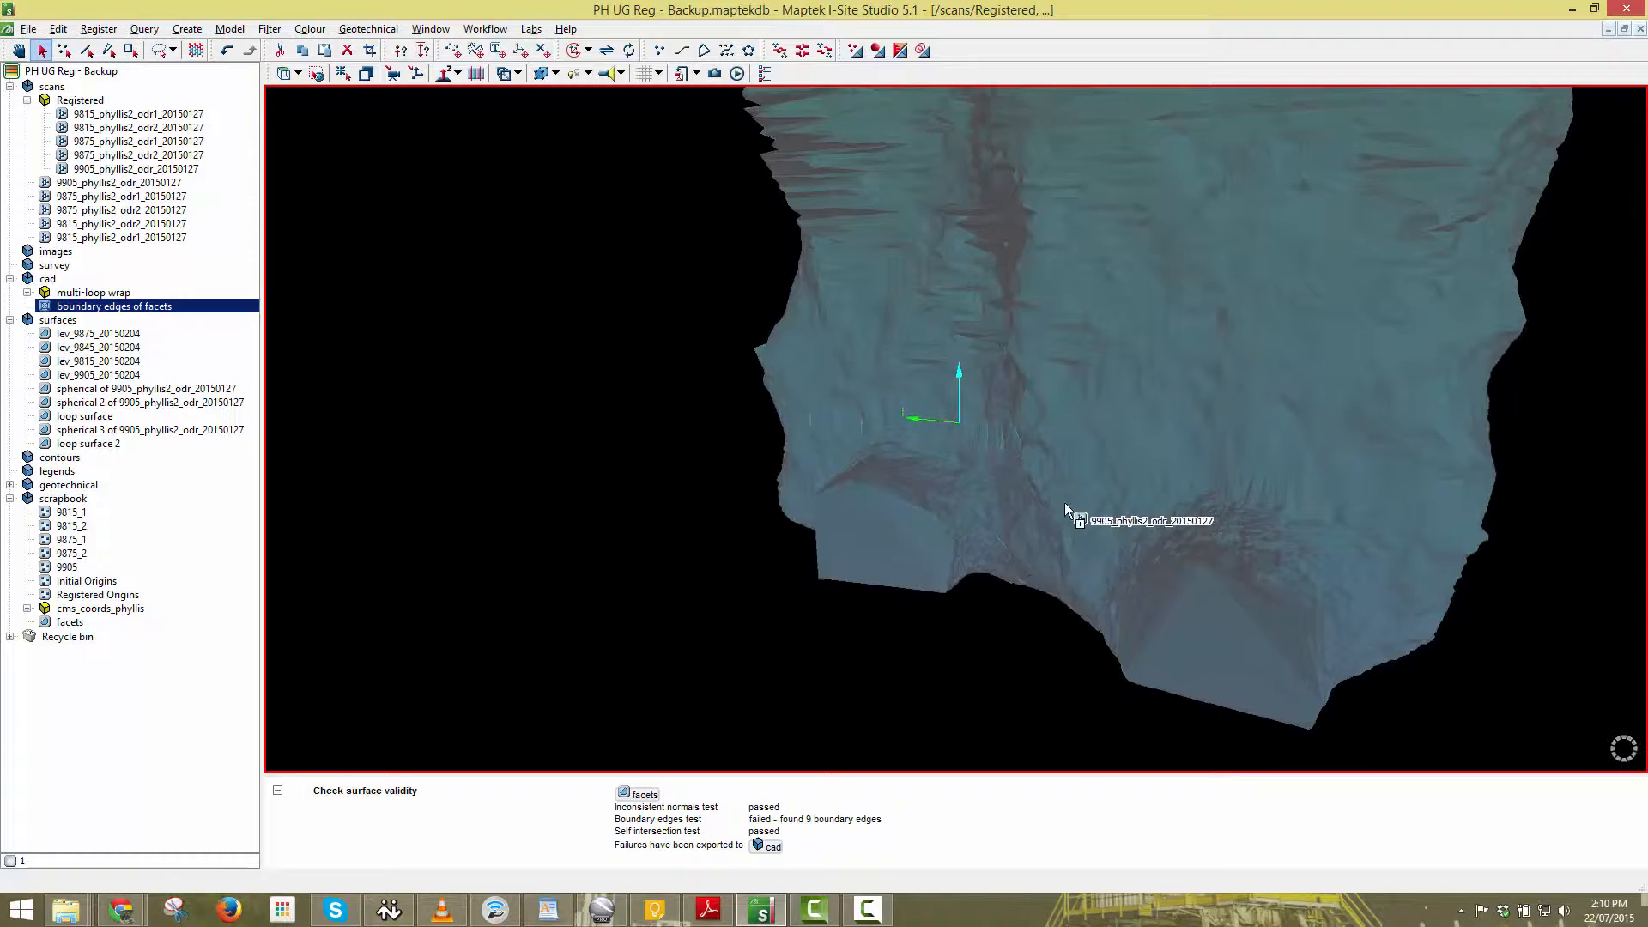
middle_drag(1065, 502, 1140, 650)
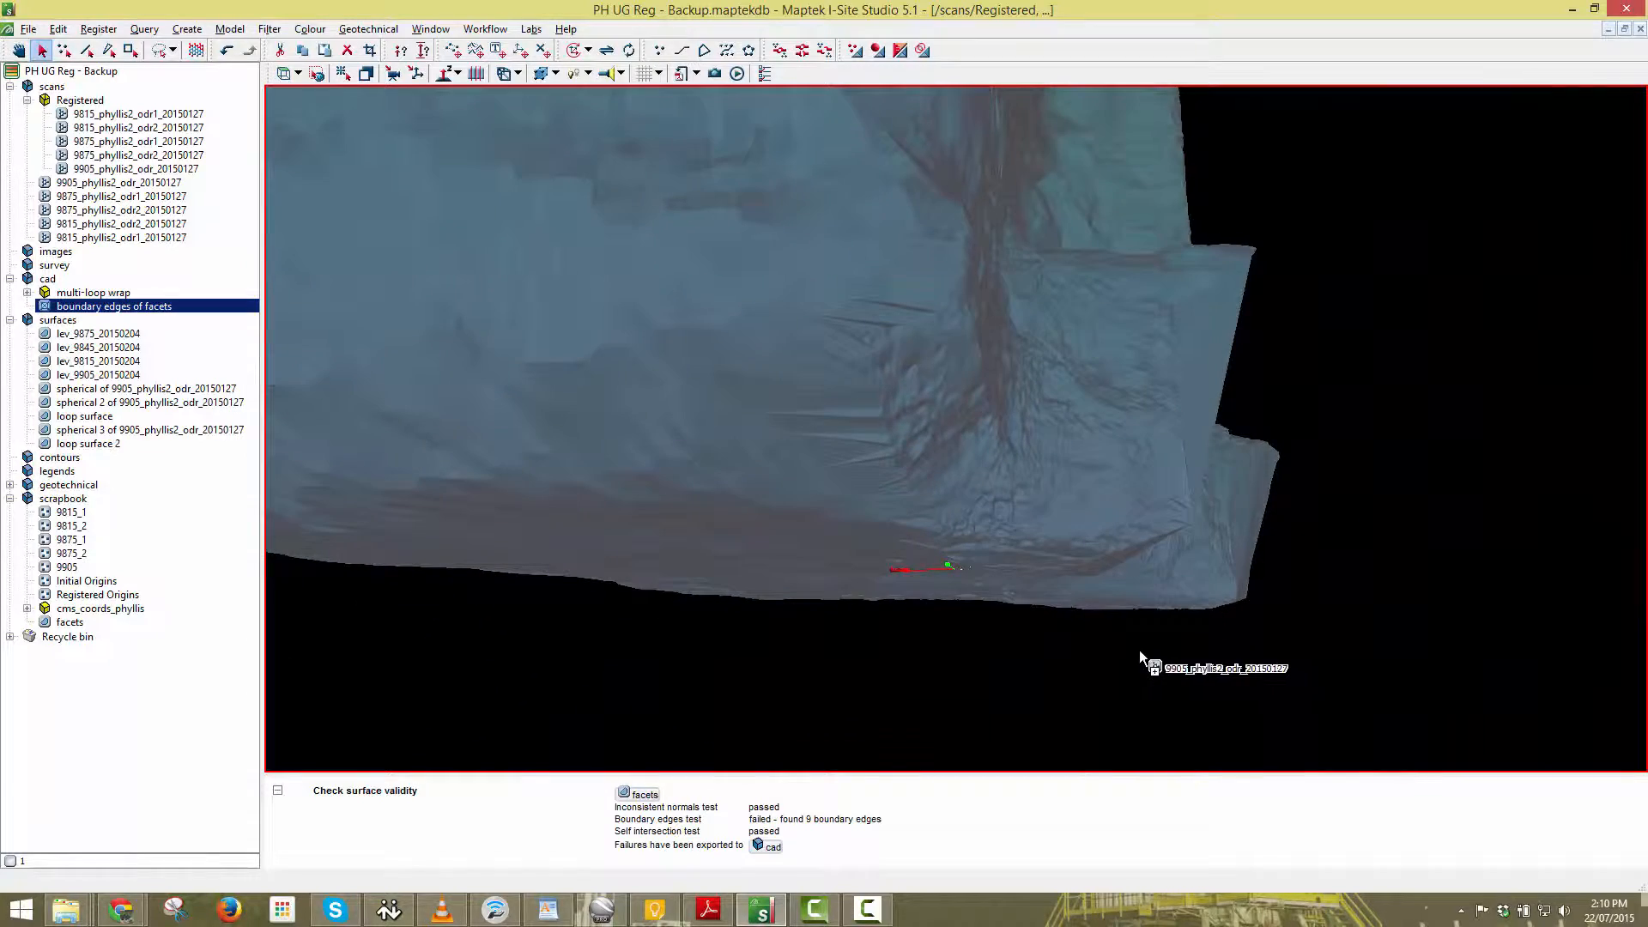
drag(1140, 651, 1019, 552)
middle_drag(925, 476, 1202, 589)
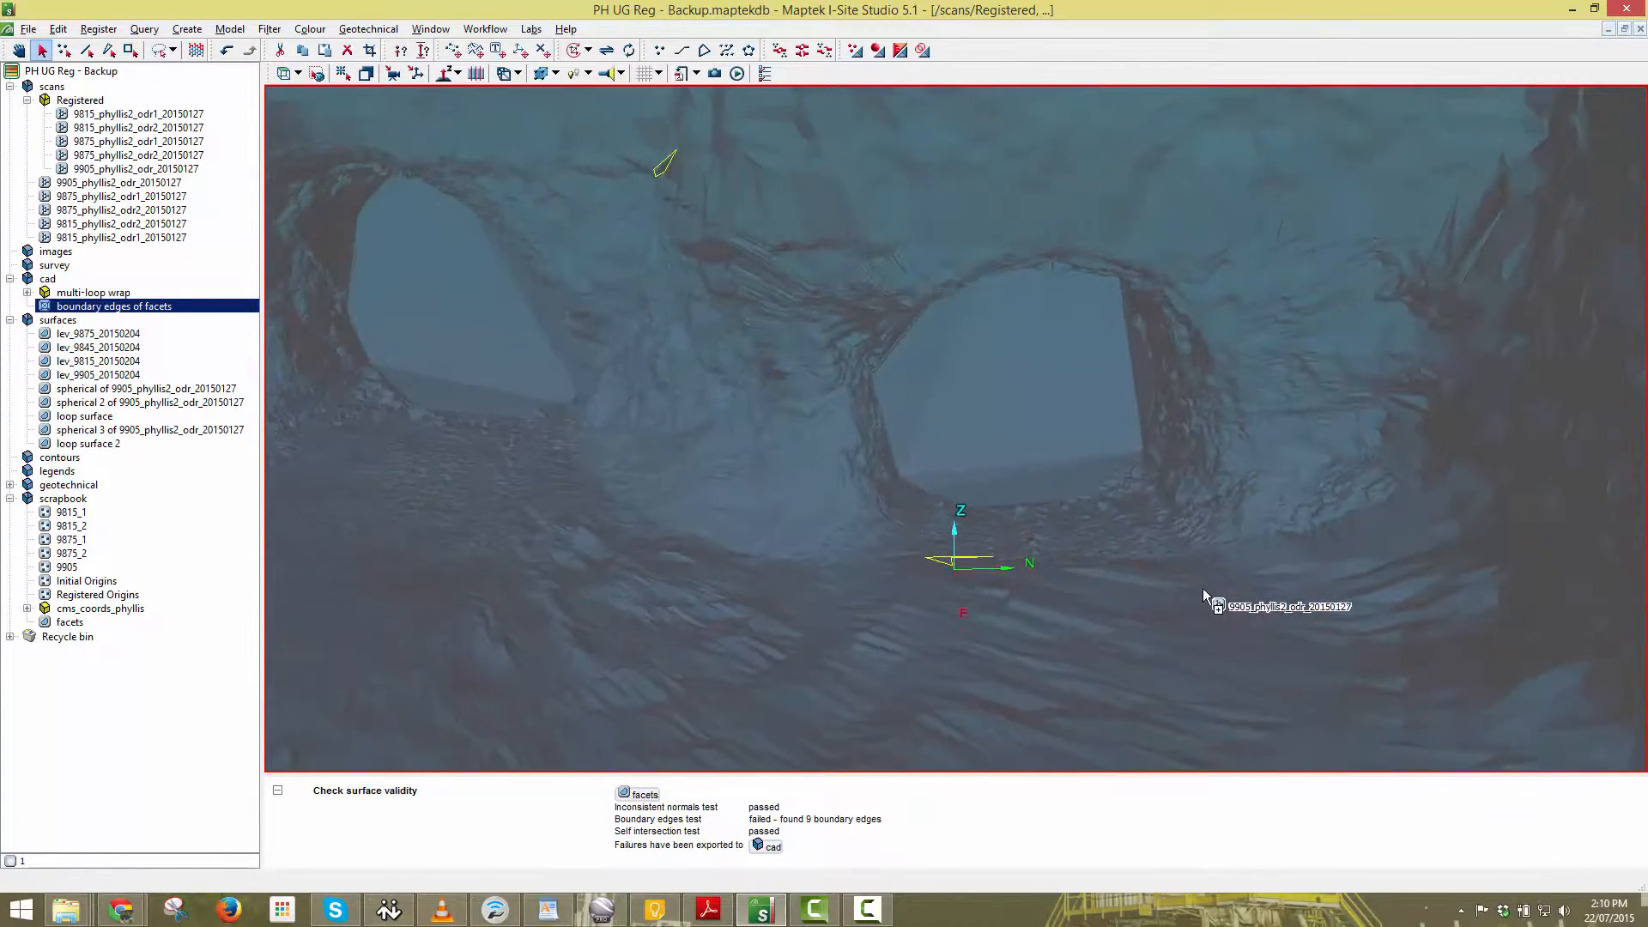
middle_drag(846, 596, 865, 592)
Delete the faulty facets at the boundary edge on the floor in front of the drive, and the selected boundary lines.
drag(865, 592, 204, 704)
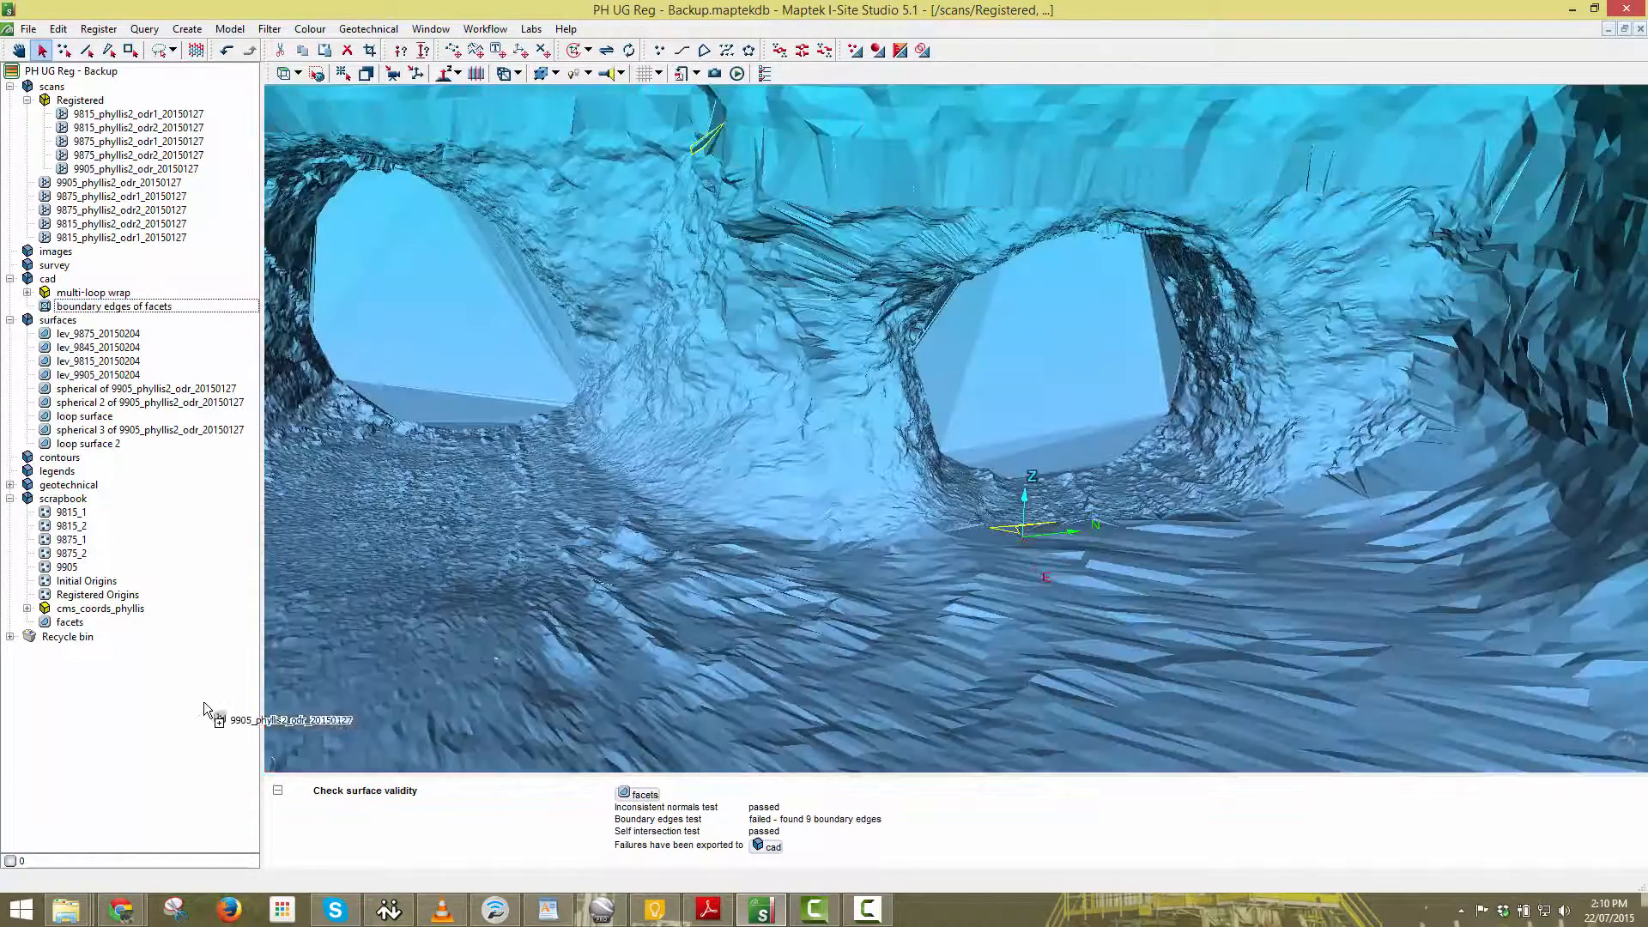
middle_drag(1088, 548, 995, 527)
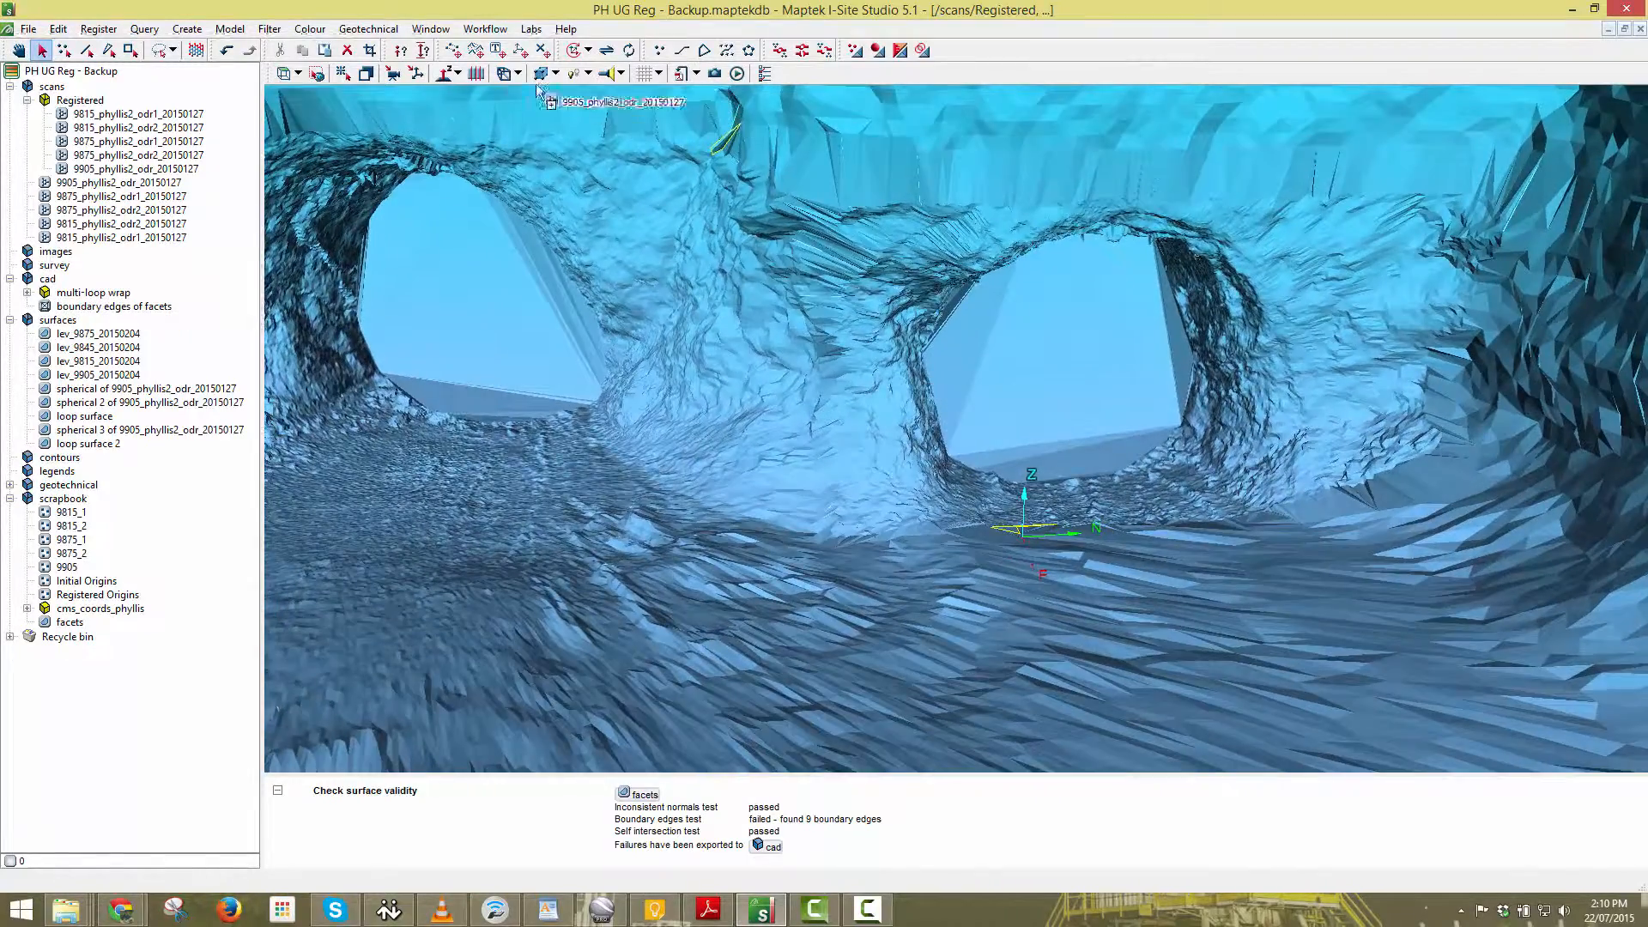
middle_drag(1012, 447, 983, 536)
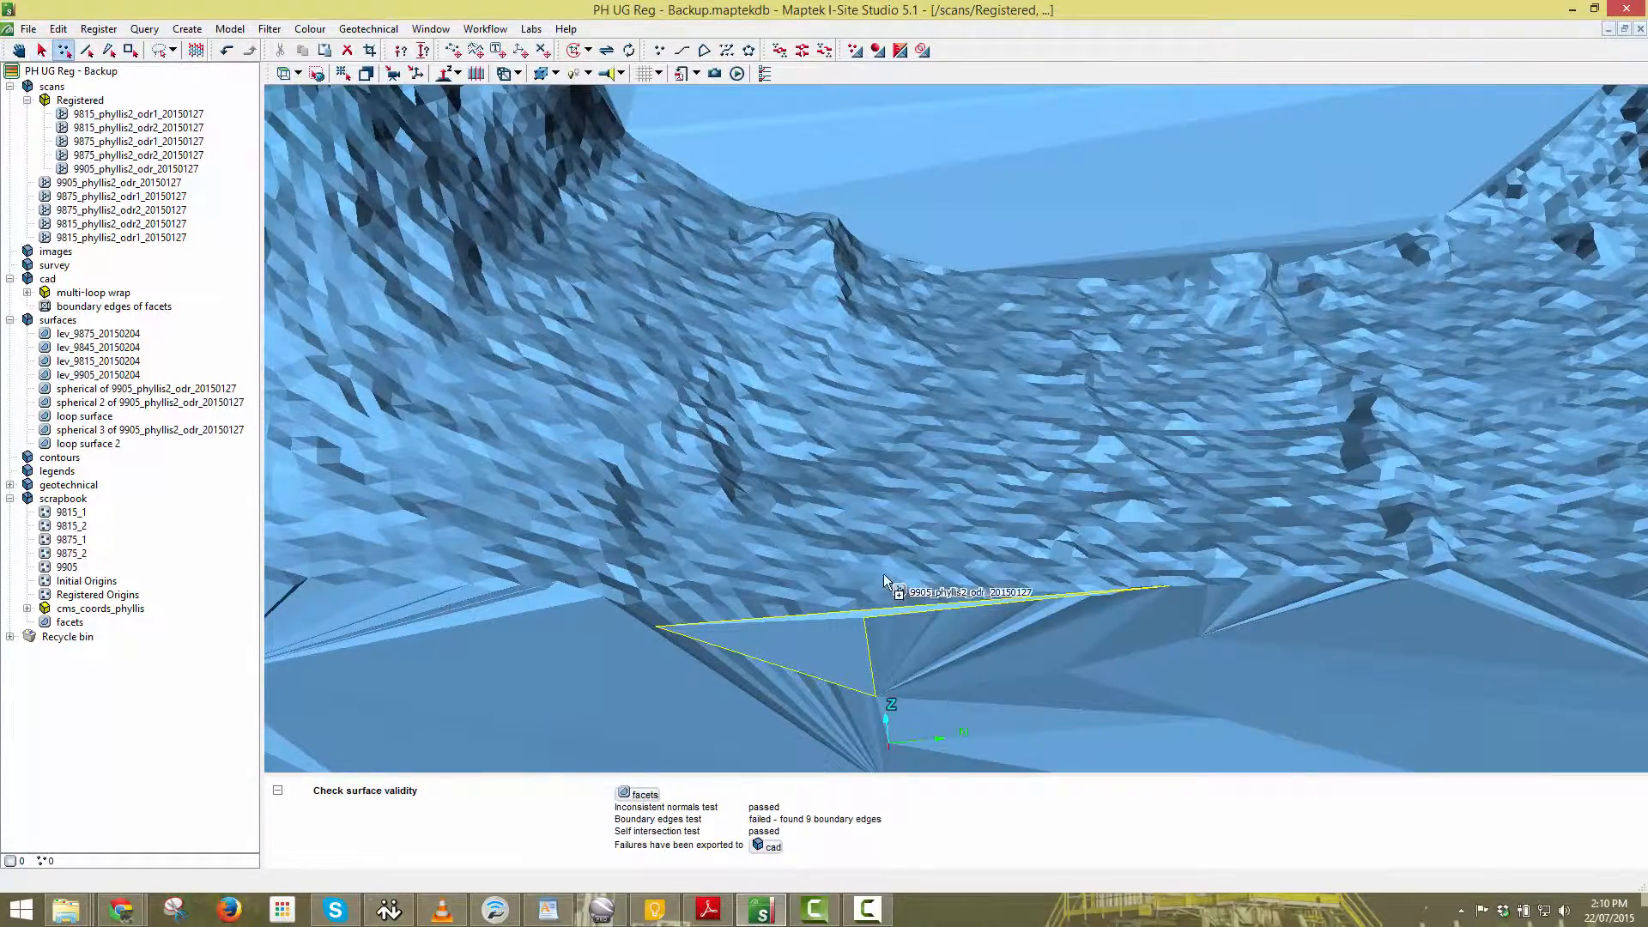
key(ctrl+a)
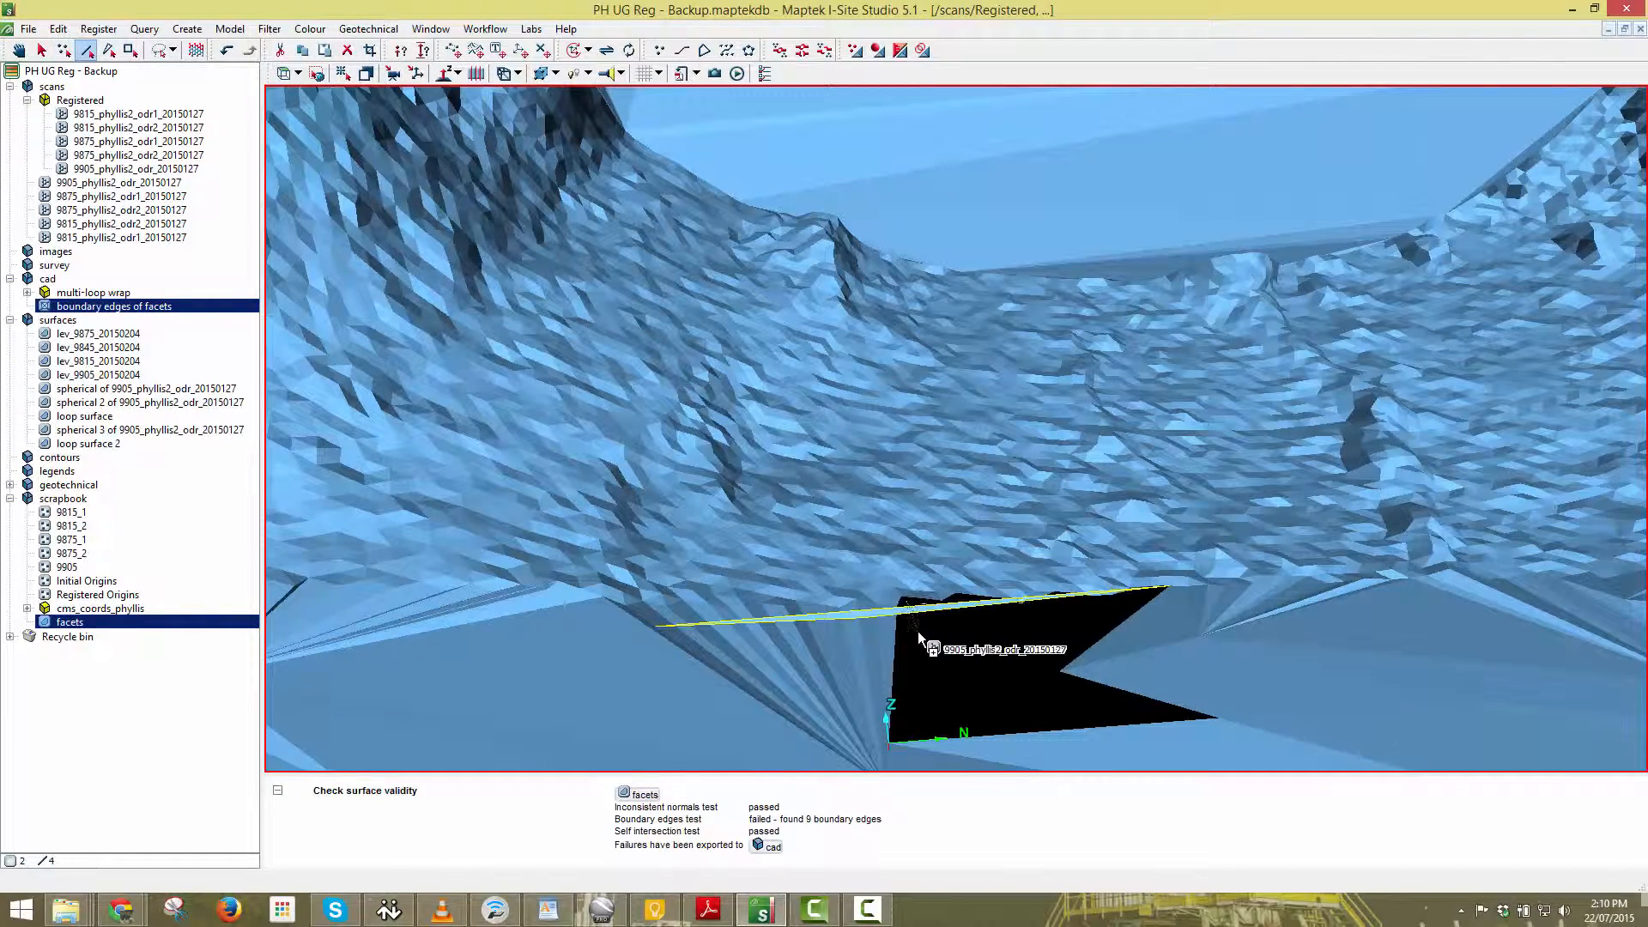
key(Delete)
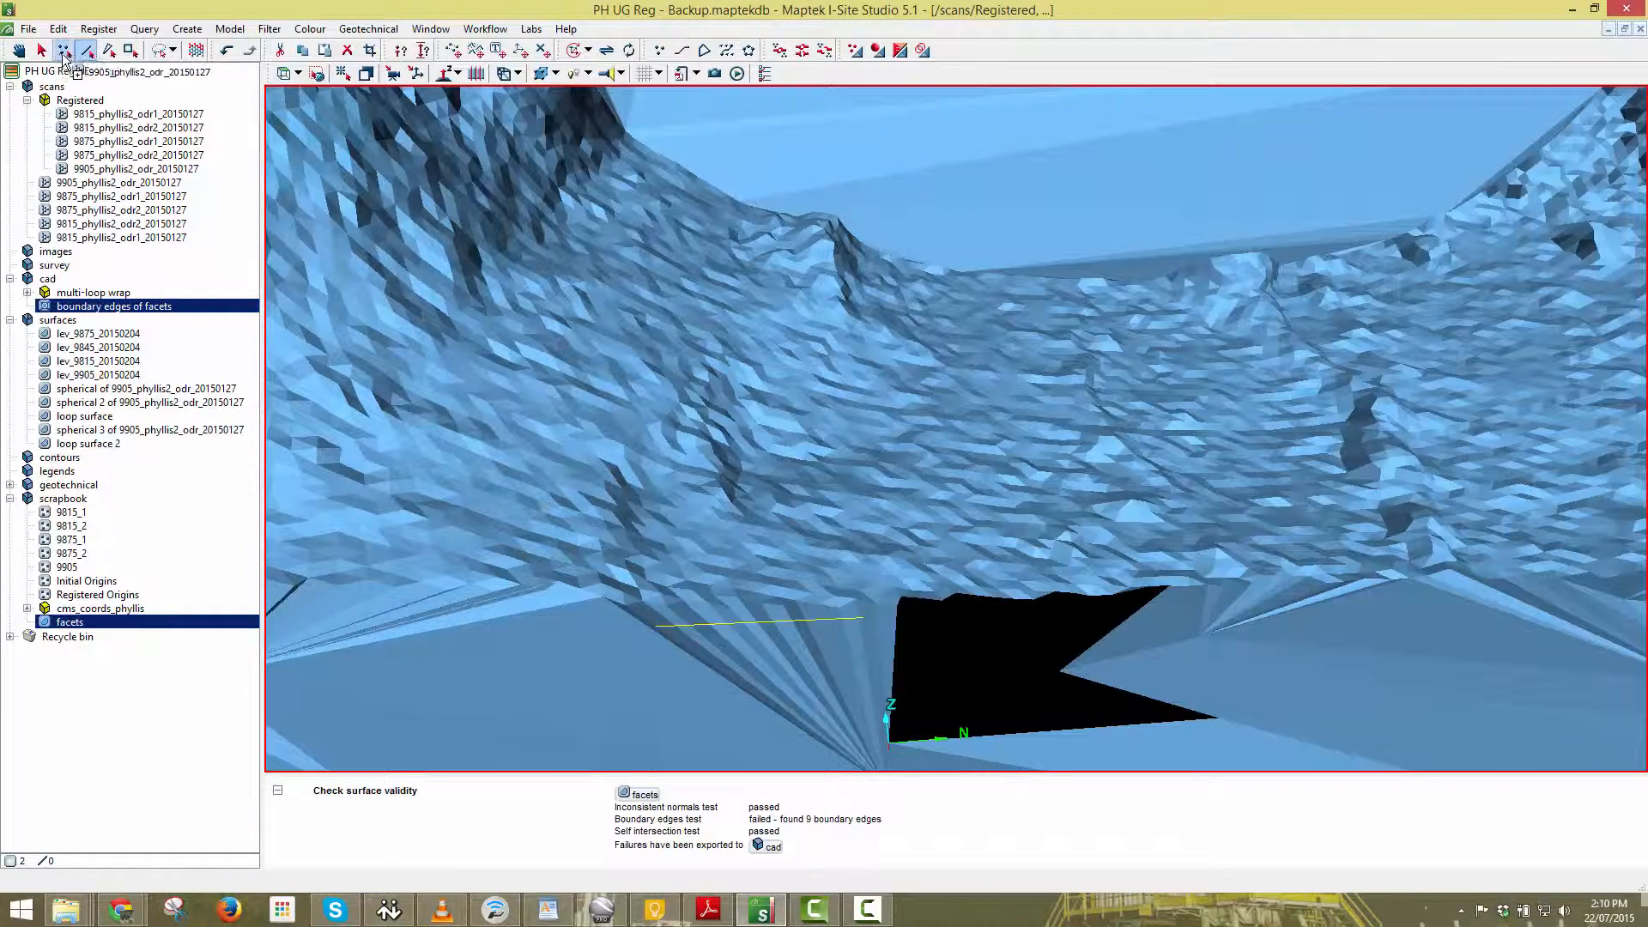
Select the points around the hole in front of the drive and fill it with new facets.
middle_drag(1156, 703, 1151, 652)
mouse_move(1197, 515)
mouse_down()
mouse_move(1052, 557)
mouse_move(1309, 682)
mouse_up()
key(Delete)
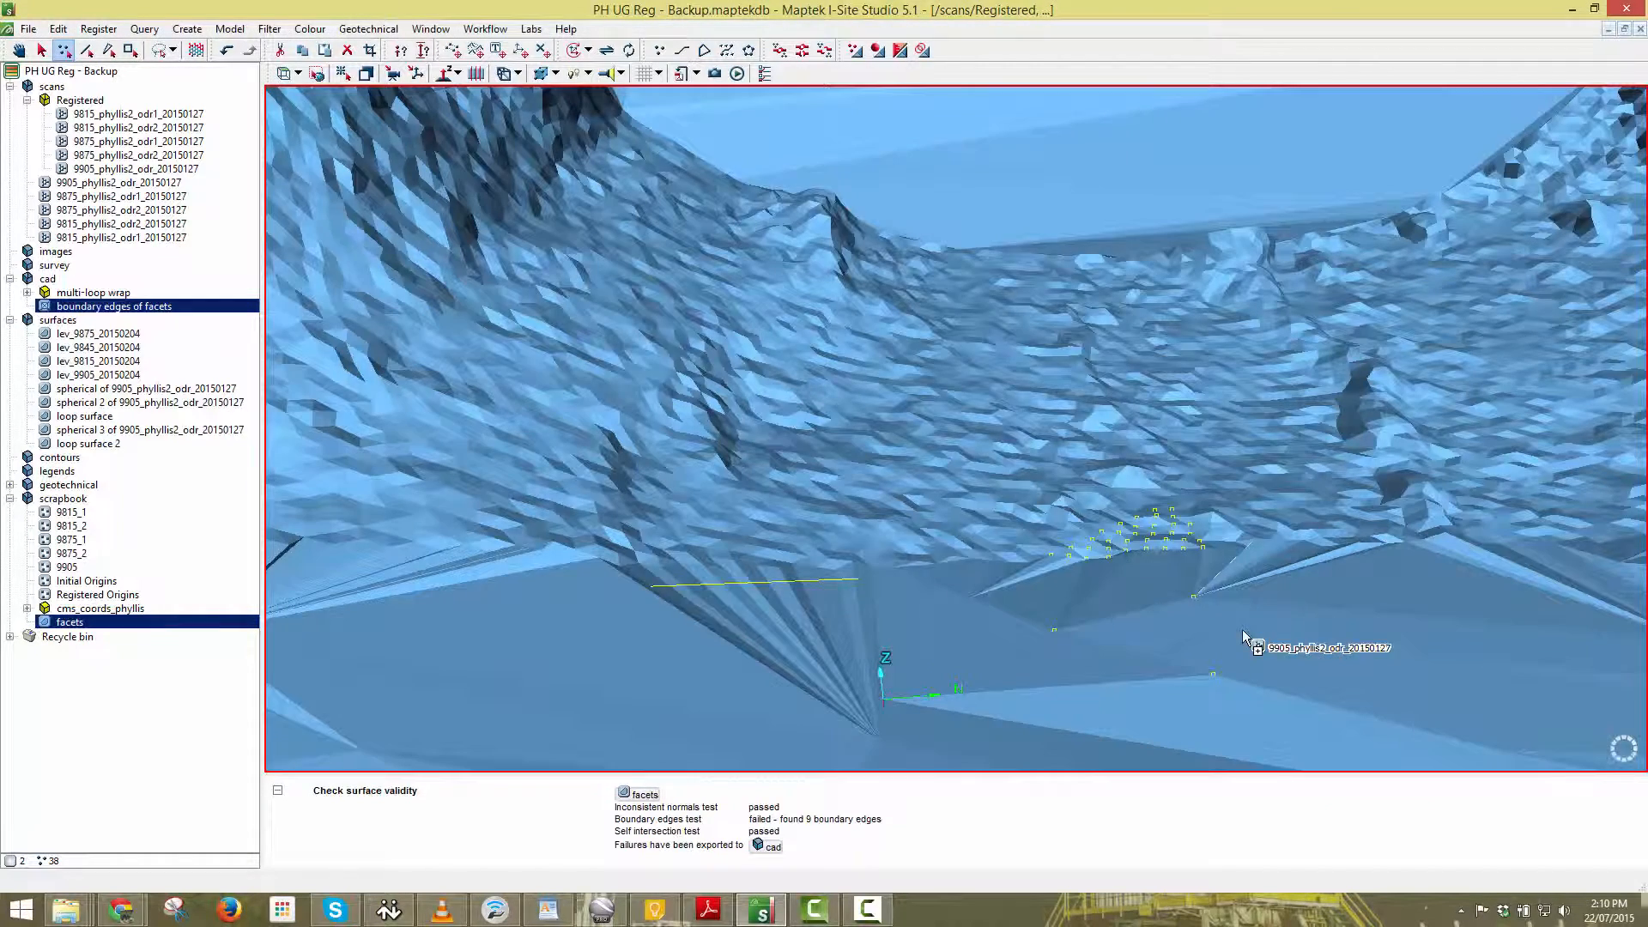
Delete the faulty facet at the lower end of the open boundary edge on the stope wall.
middle_drag(669, 479, 1103, 485)
scroll(719, 431, down, 10)
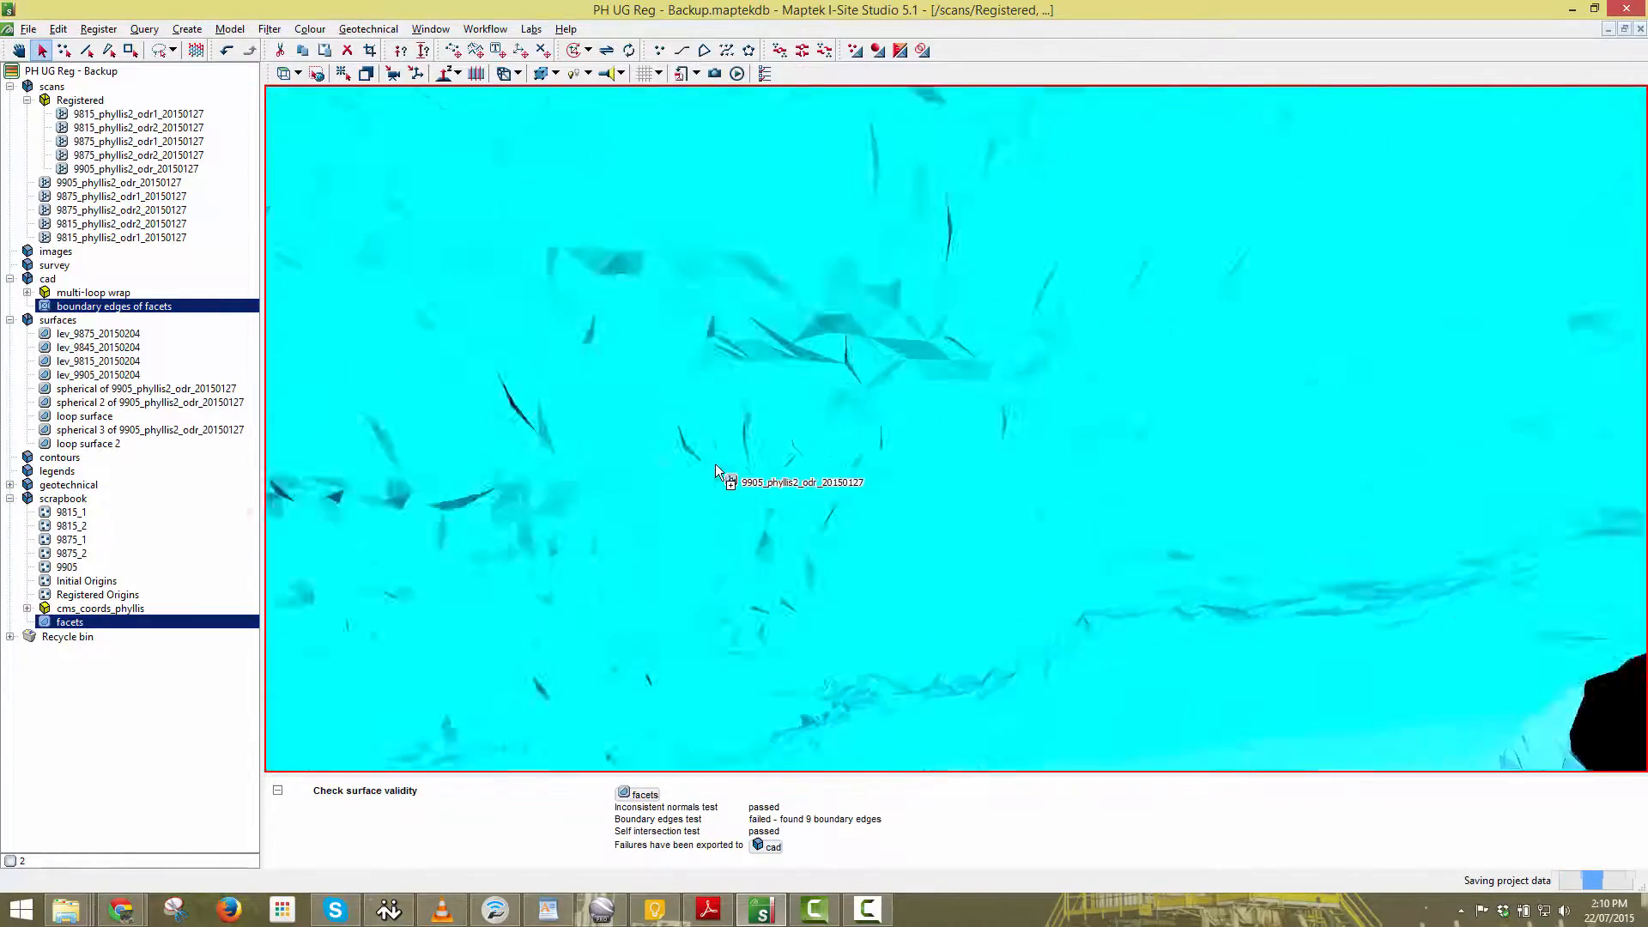
scroll(717, 473, up, 3)
middle_drag(717, 484, 889, 350)
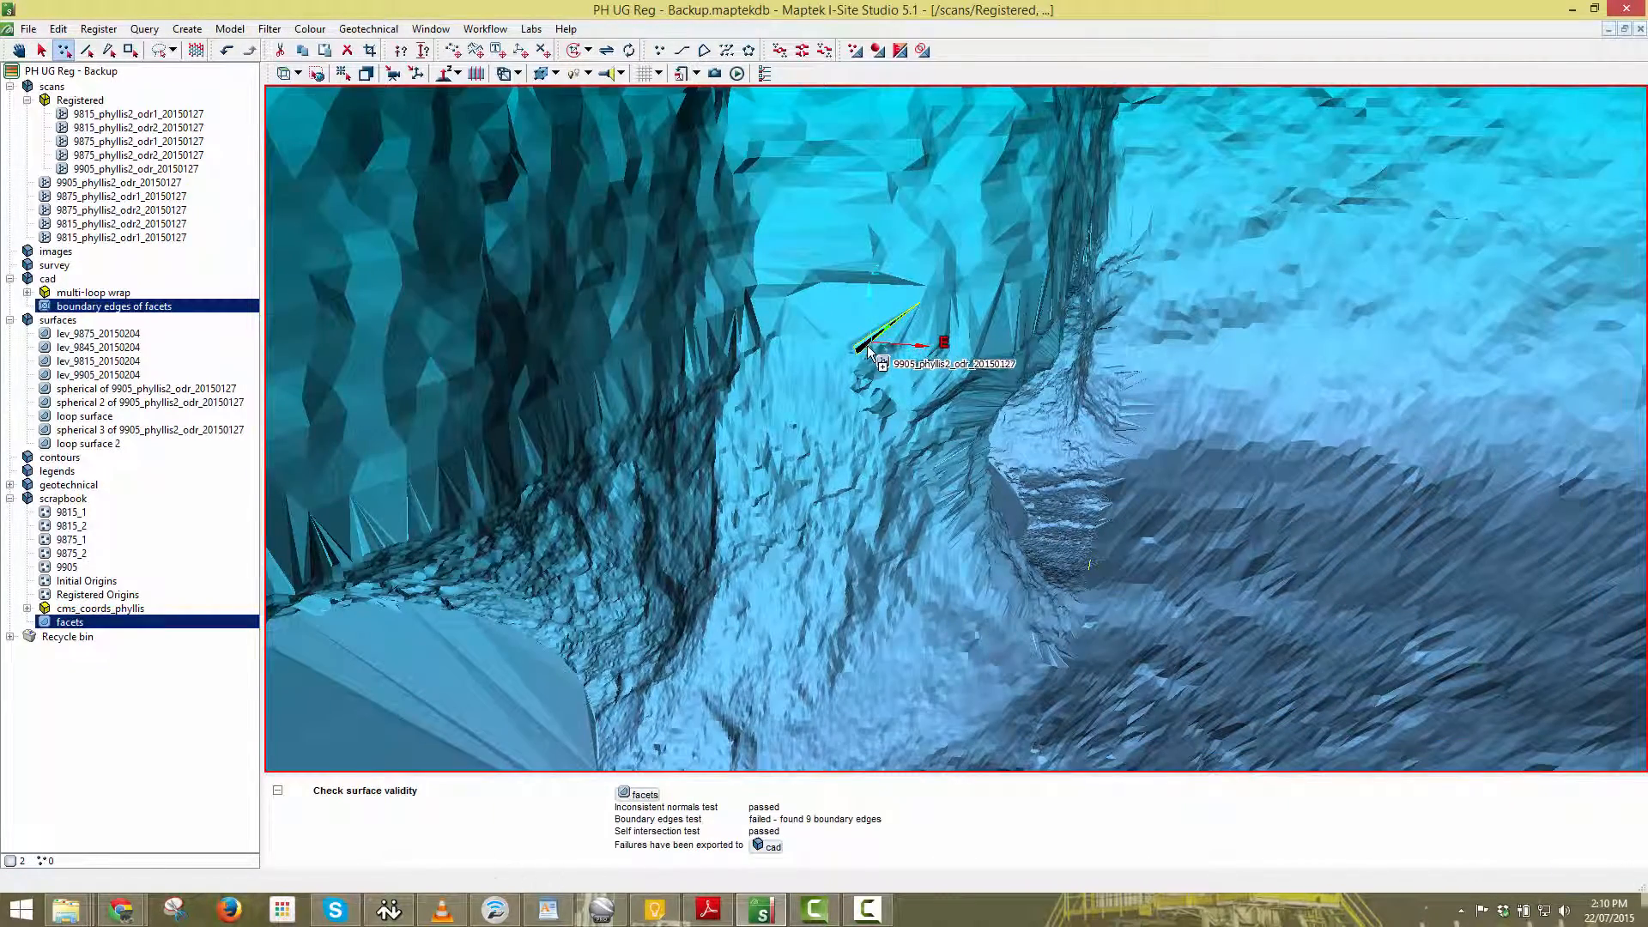
scroll(868, 345, up, 1)
scroll(868, 345, down, 1)
middle_drag(867, 312, 989, 550)
scroll(868, 331, up, 3)
key(c)
click(1010, 493)
scroll(1012, 487, up, 4)
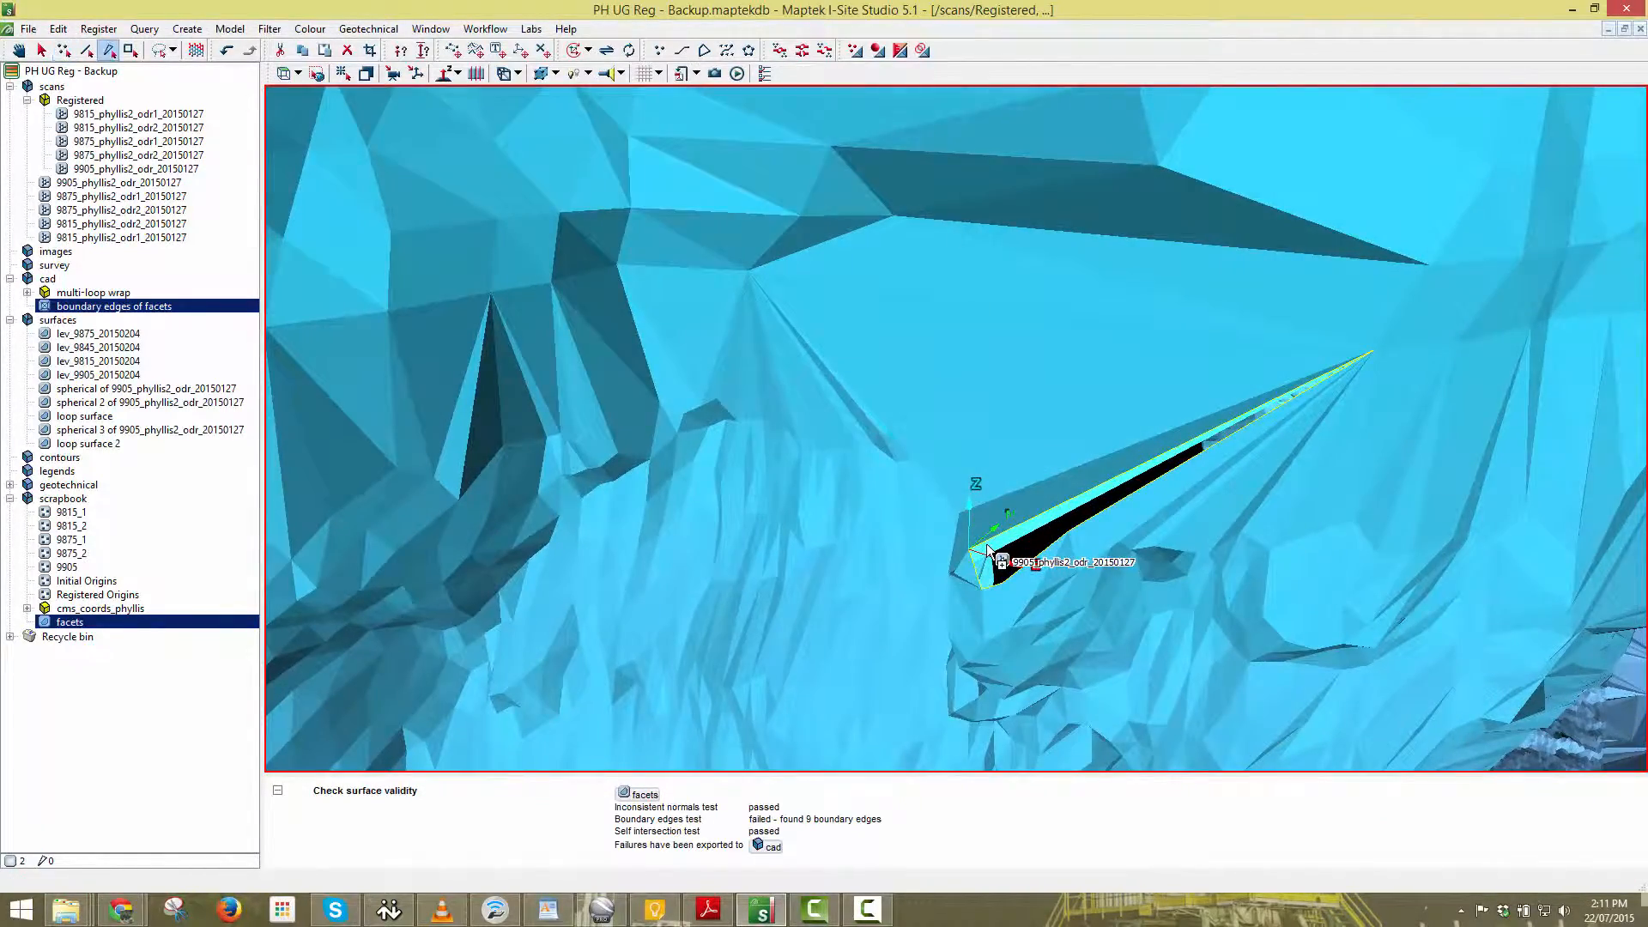
key(Delete)
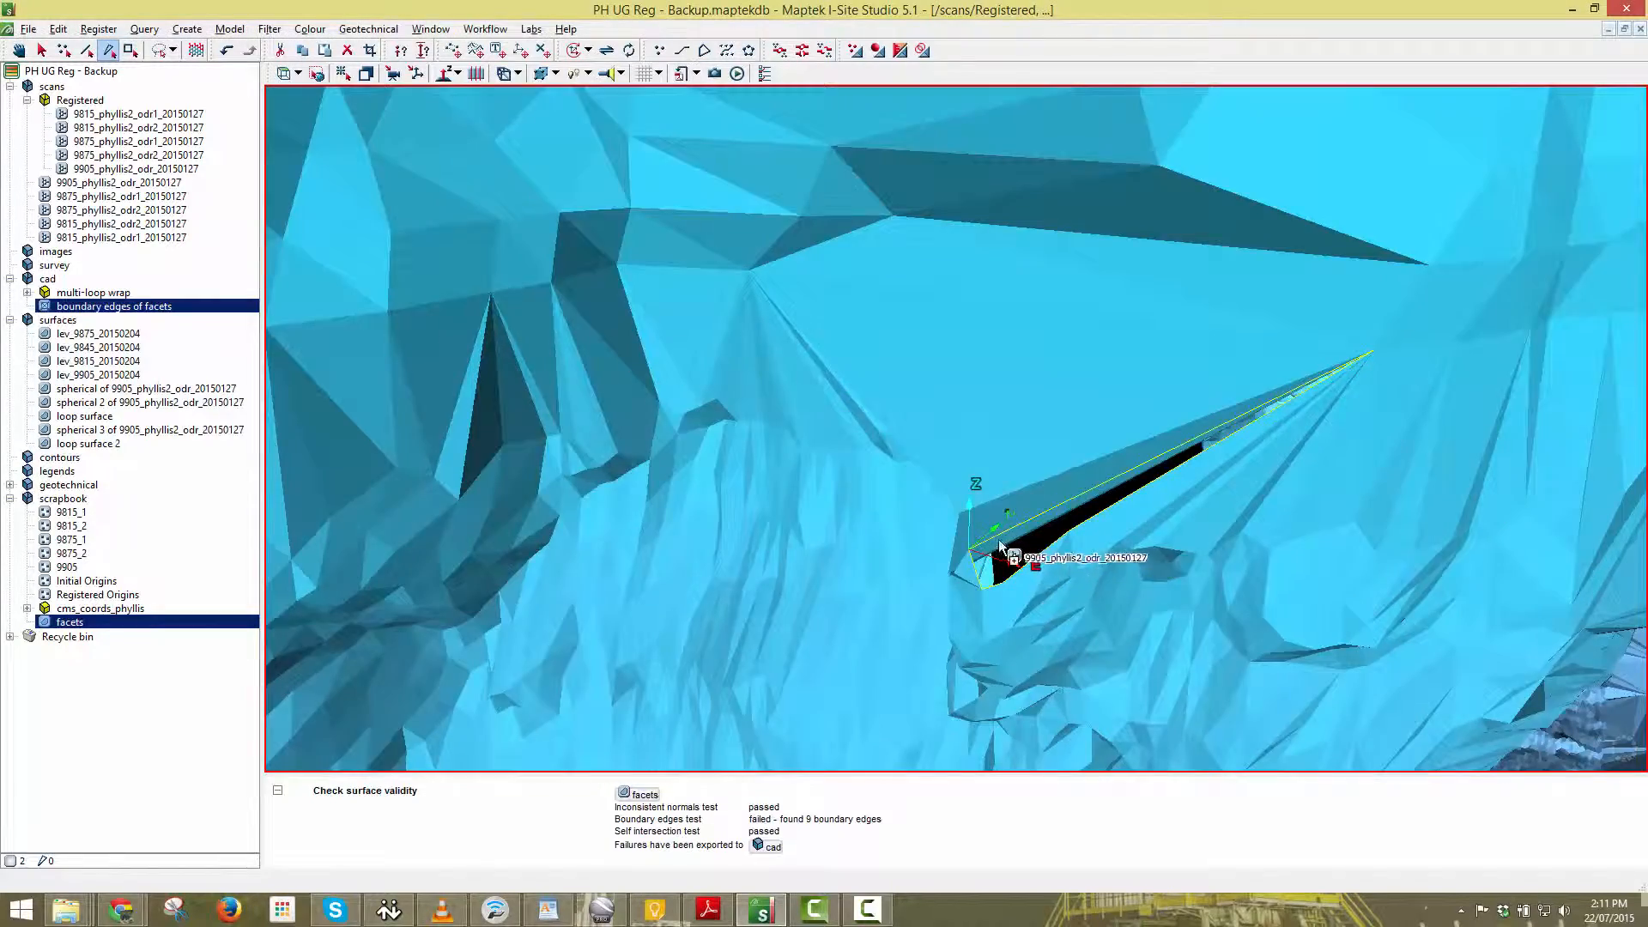
Delete the leftover facets around the lower end of the narrow gap in the stope wall.
middle_drag(1000, 546, 806, 553)
scroll(971, 532, up, 5)
scroll(971, 530, down, 3)
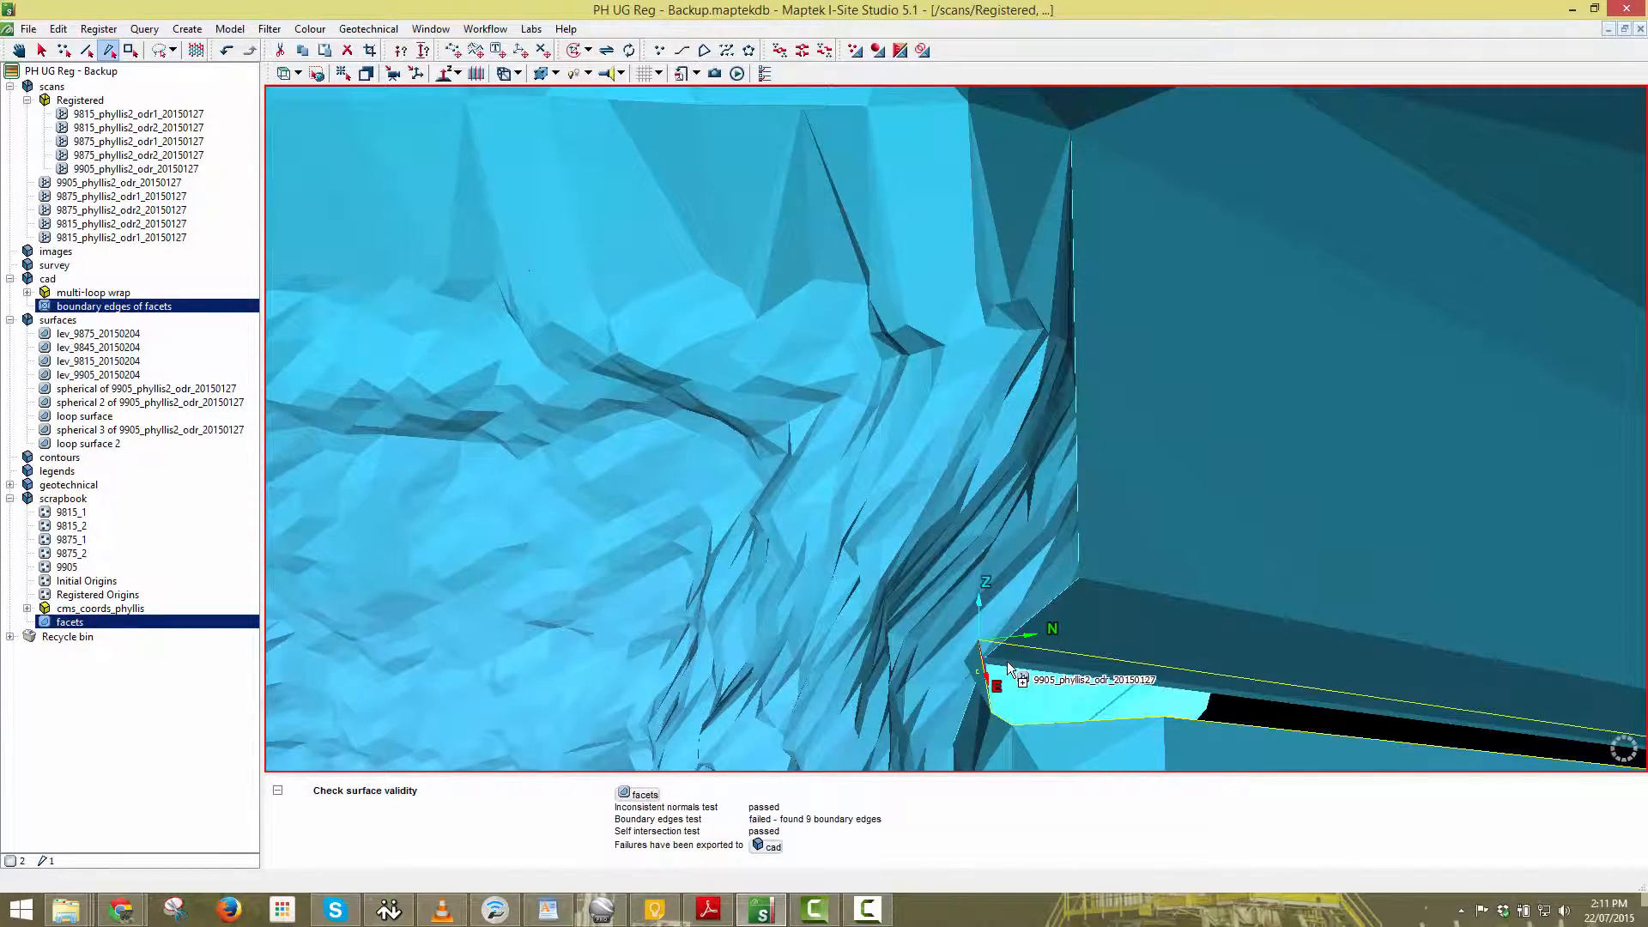
key(Delete)
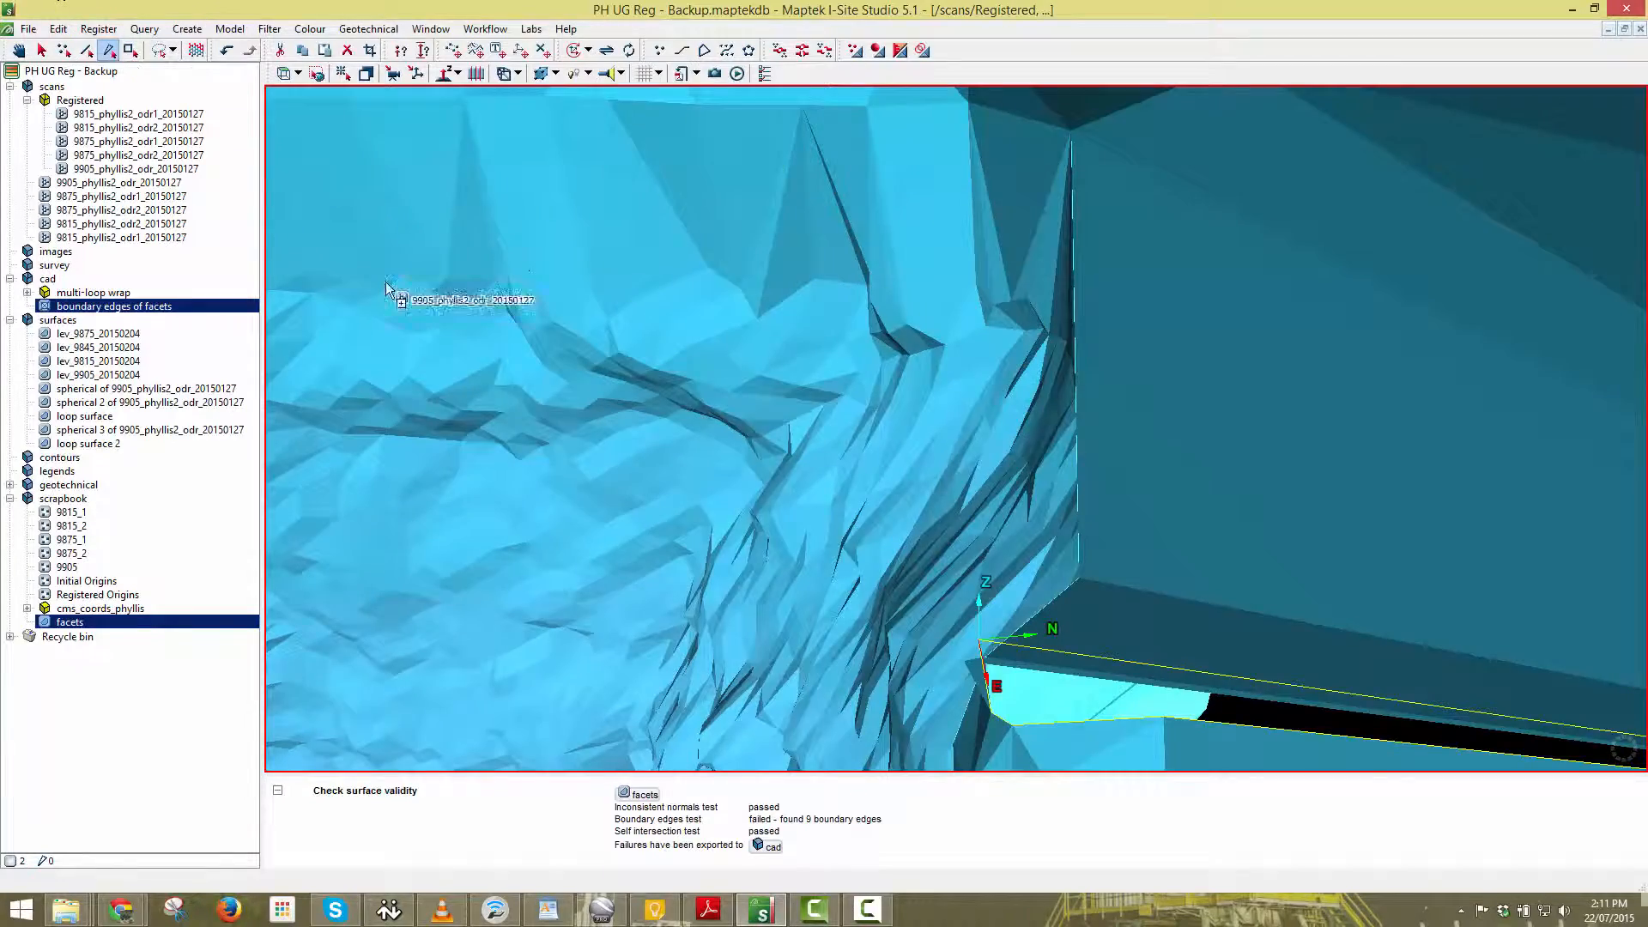
middle_drag(982, 584, 1082, 606)
click(976, 698)
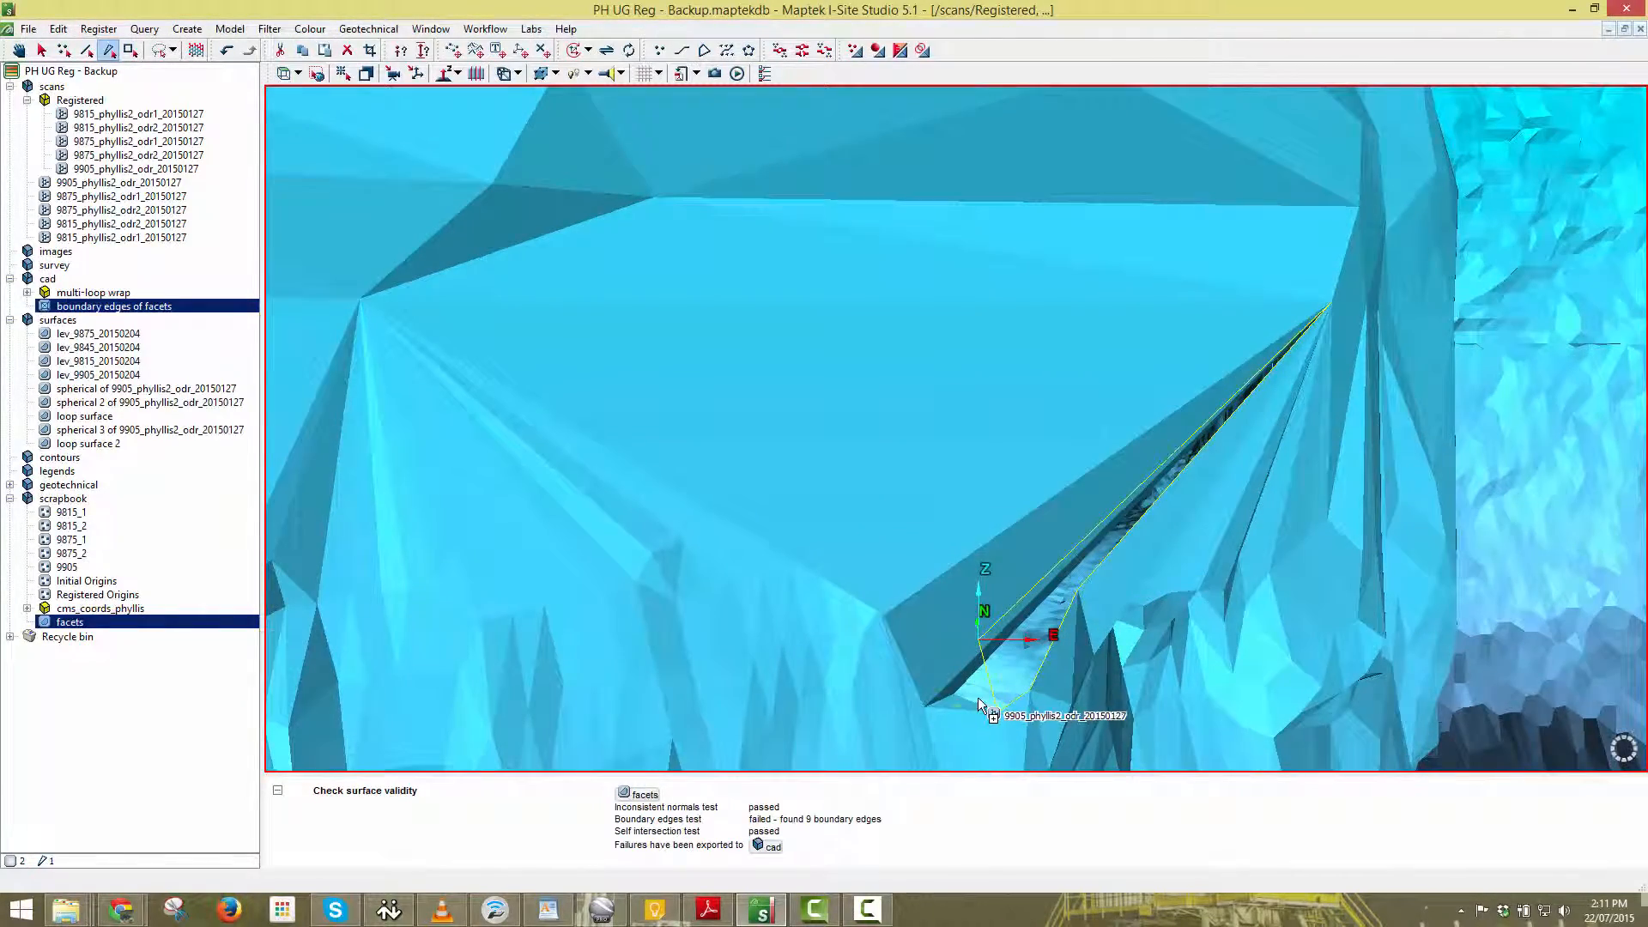
key(Delete)
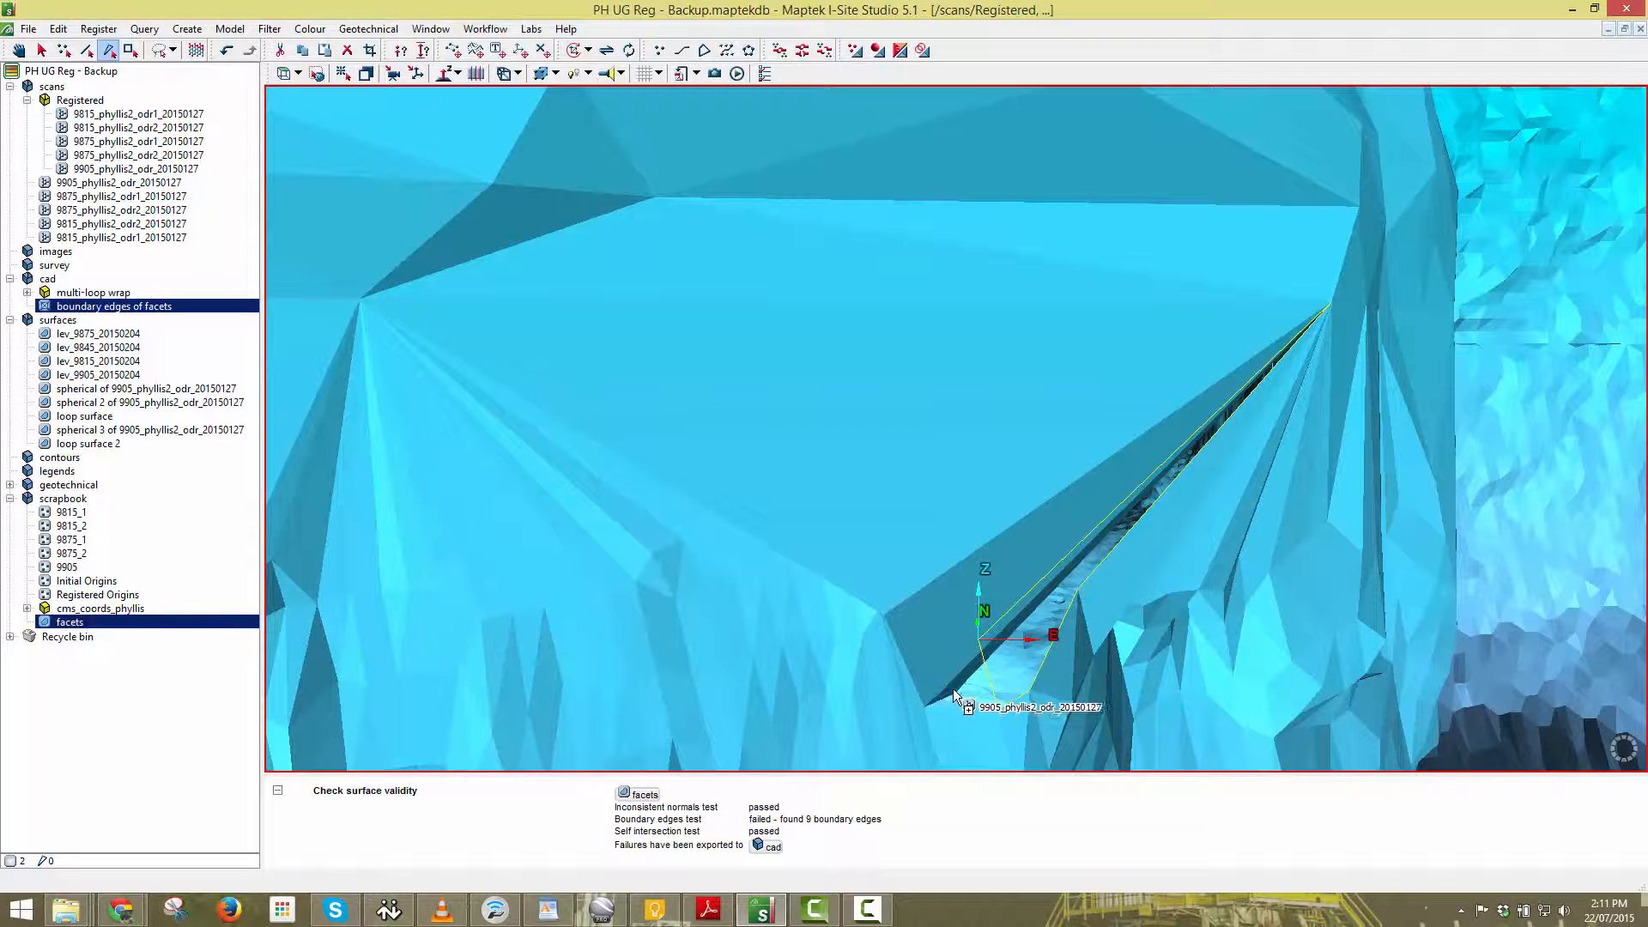
click(975, 710)
key(Delete)
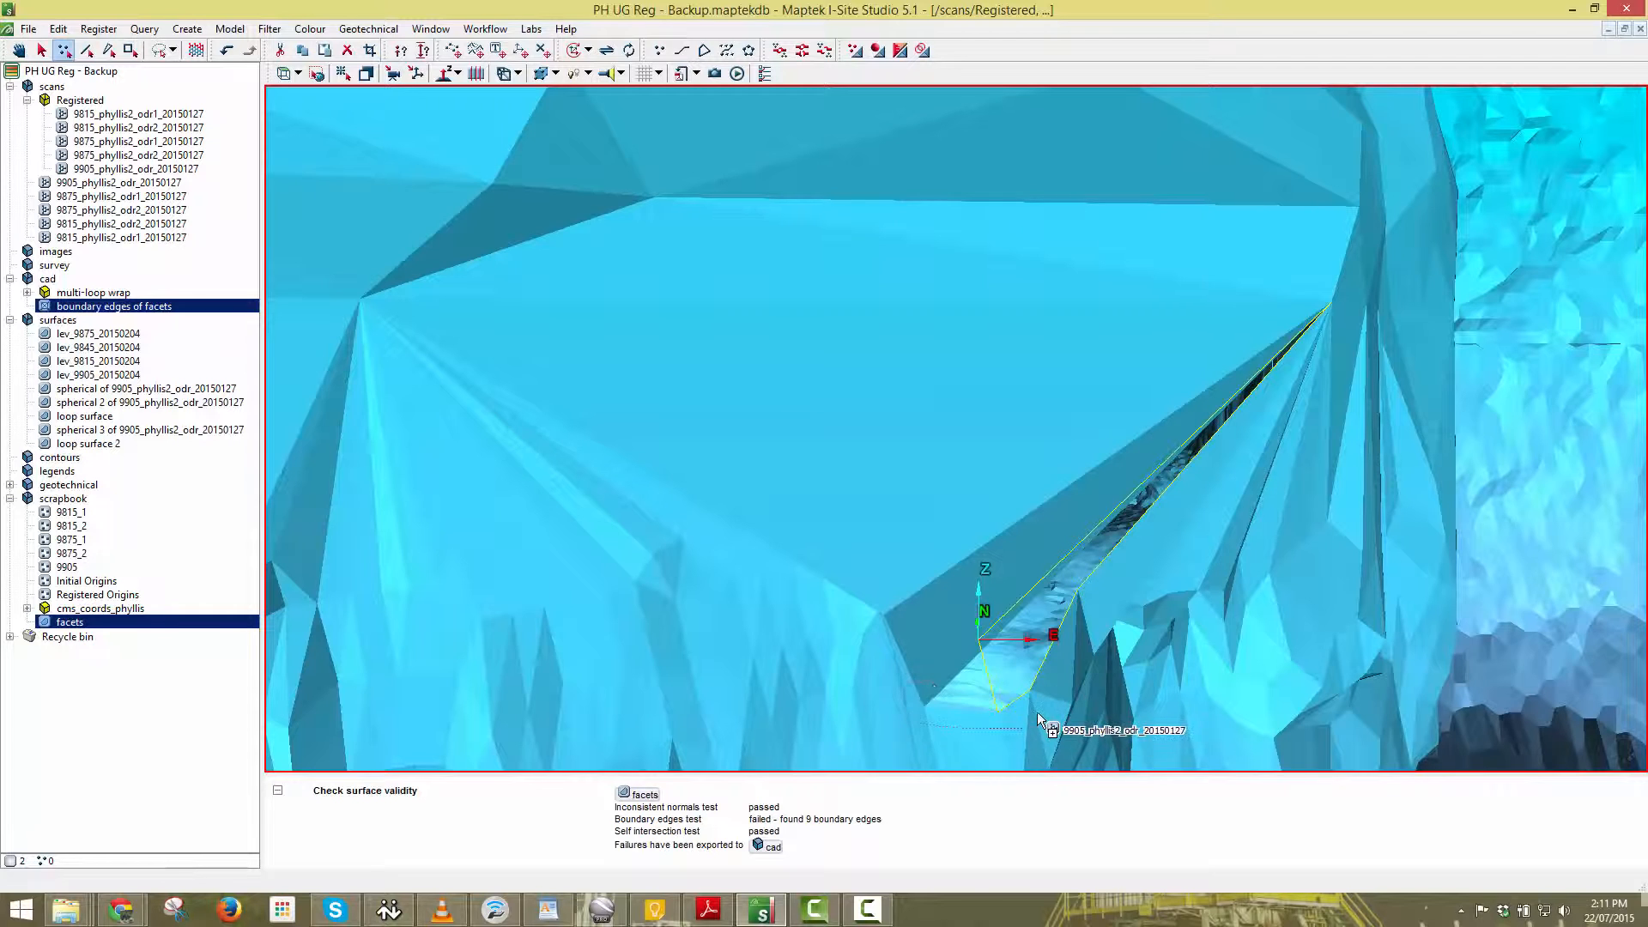
Fill the narrow wall gap with new facets from its surrounding points, and select only the facets surface.
key(f)
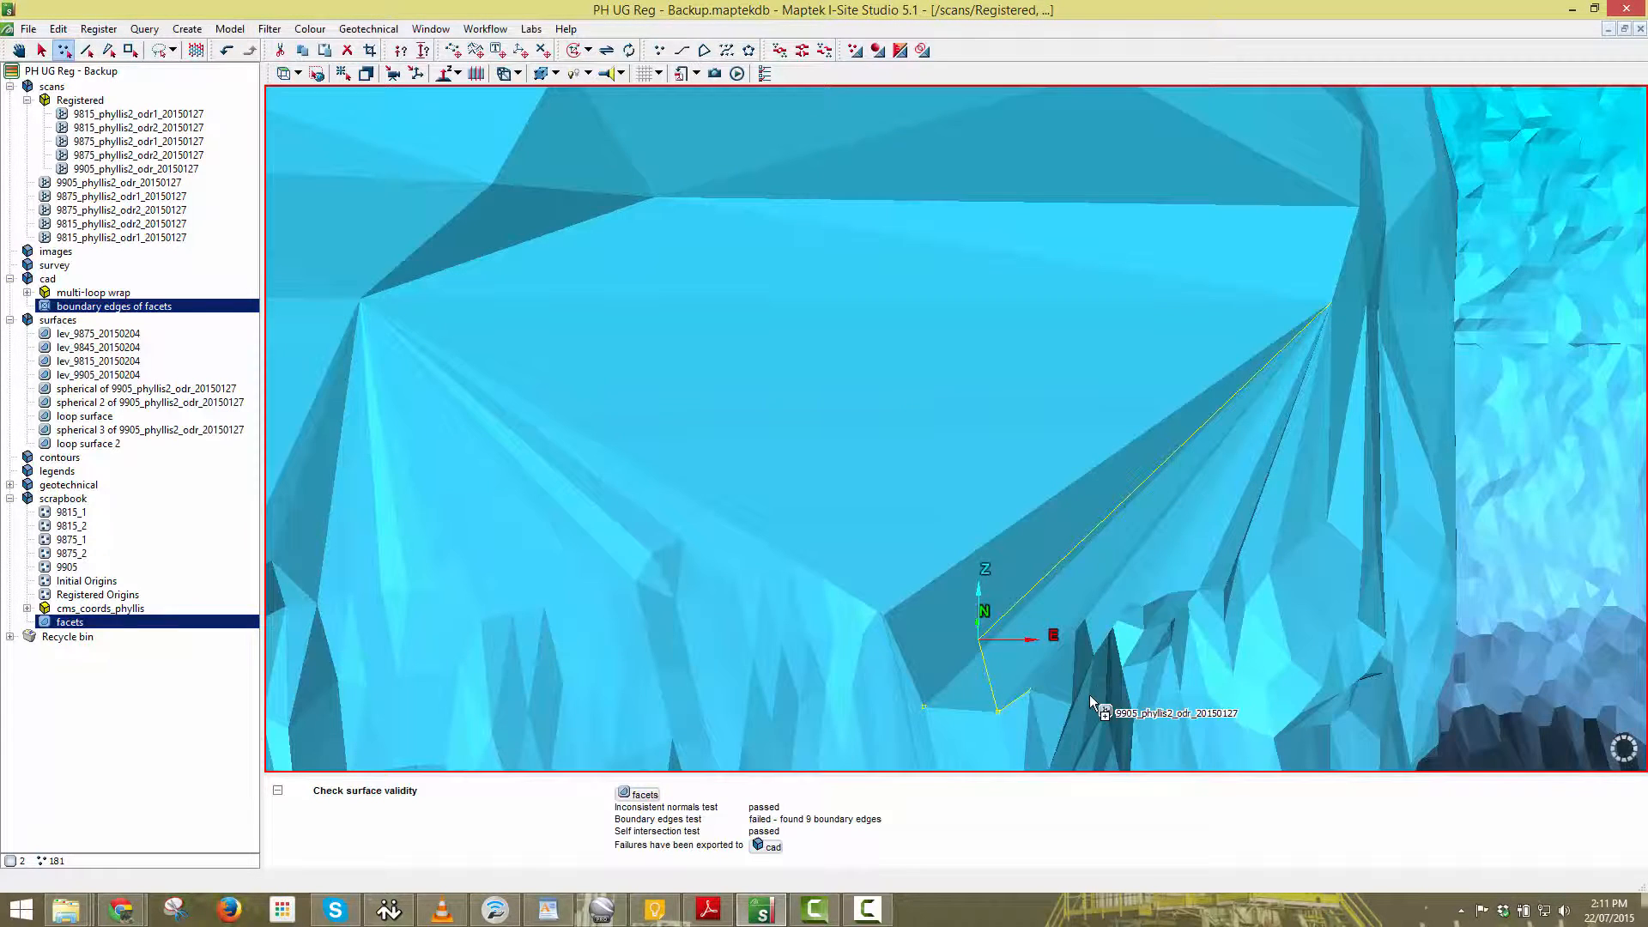
scroll(1205, 636, down, 6)
right_drag(1207, 589, 976, 285)
scroll(1187, 498, down, 4)
click(977, 285)
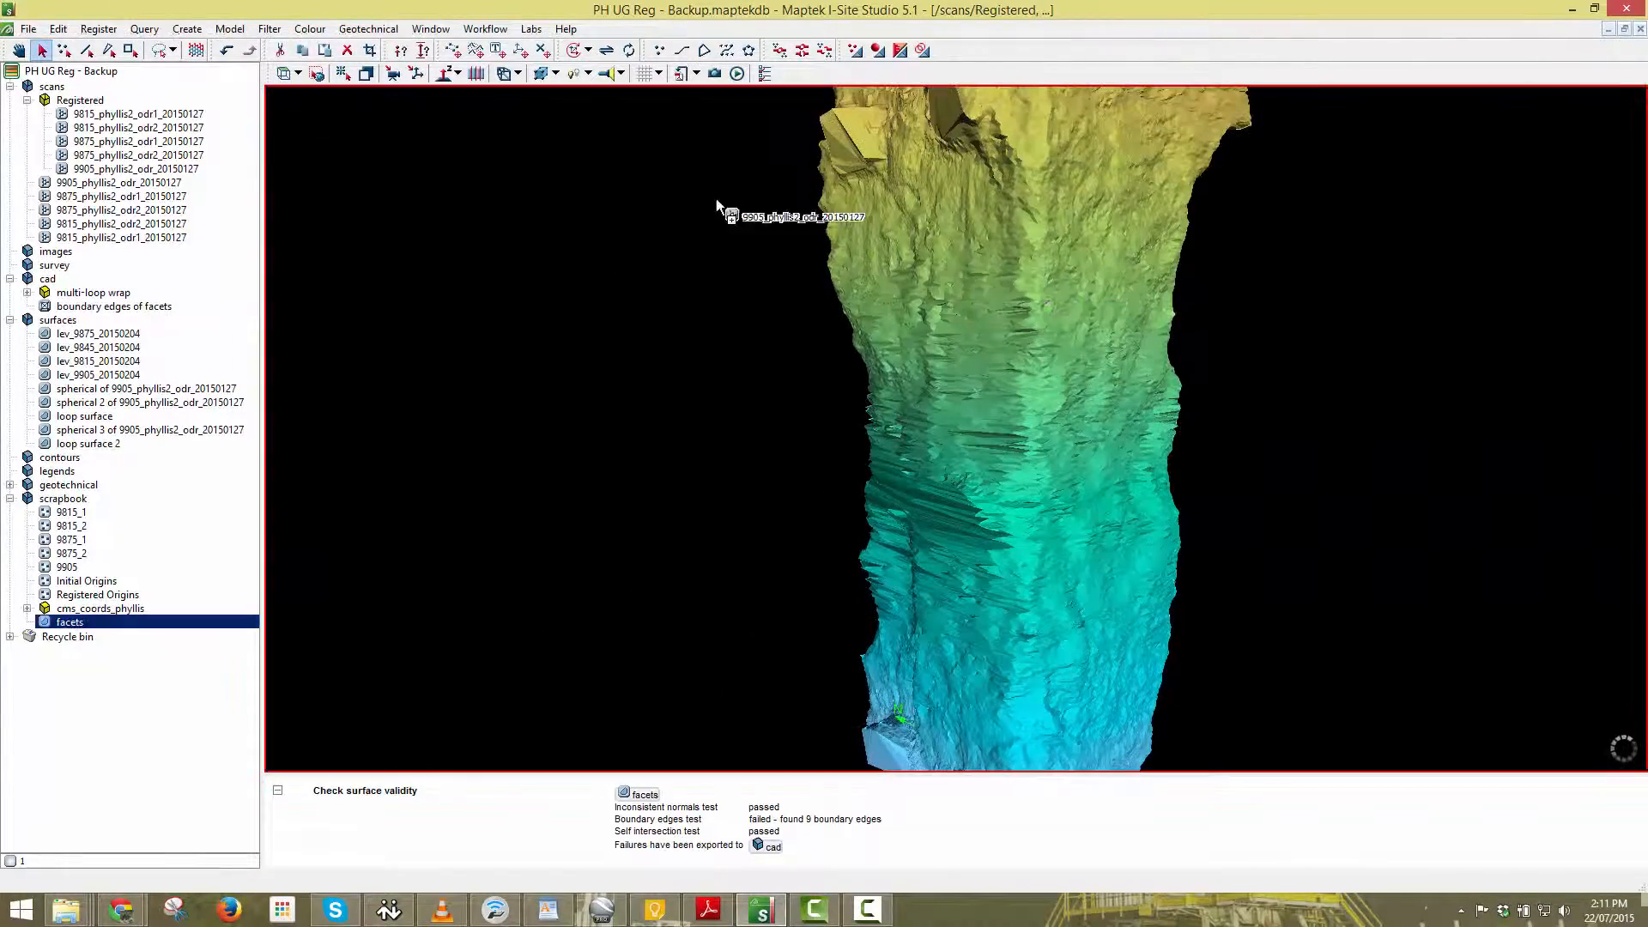
click(141, 30)
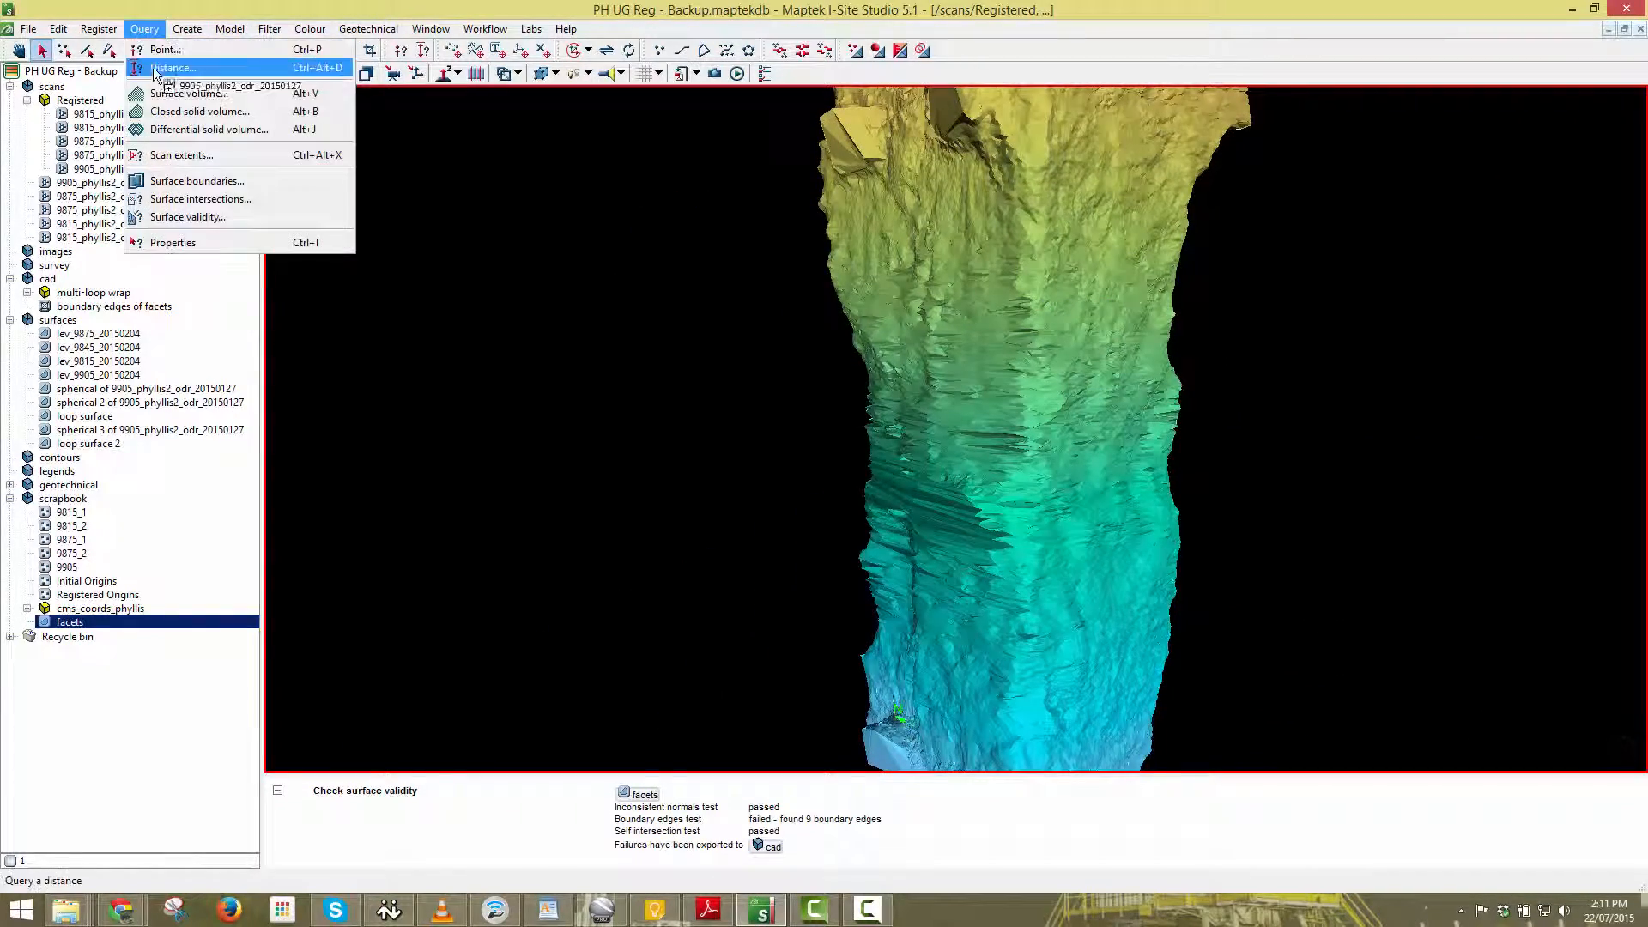
click(184, 98)
drag(672, 345, 867, 619)
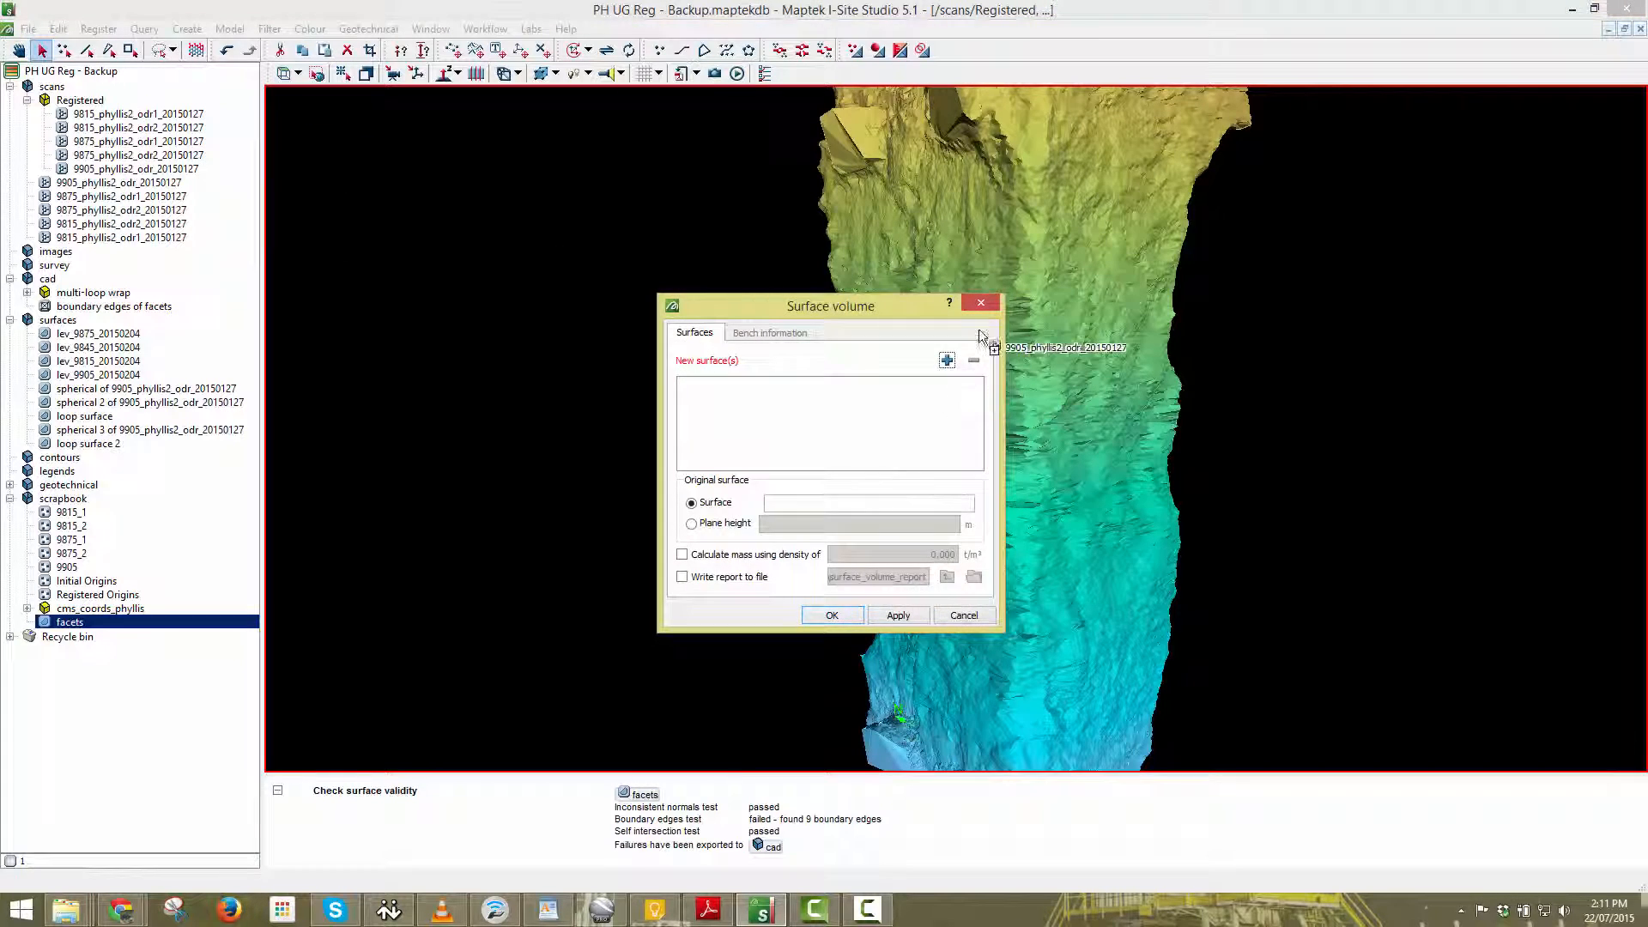
drag(982, 335, 986, 308)
click(981, 302)
Calculate the closed solid volume of the facets surface.
click(144, 29)
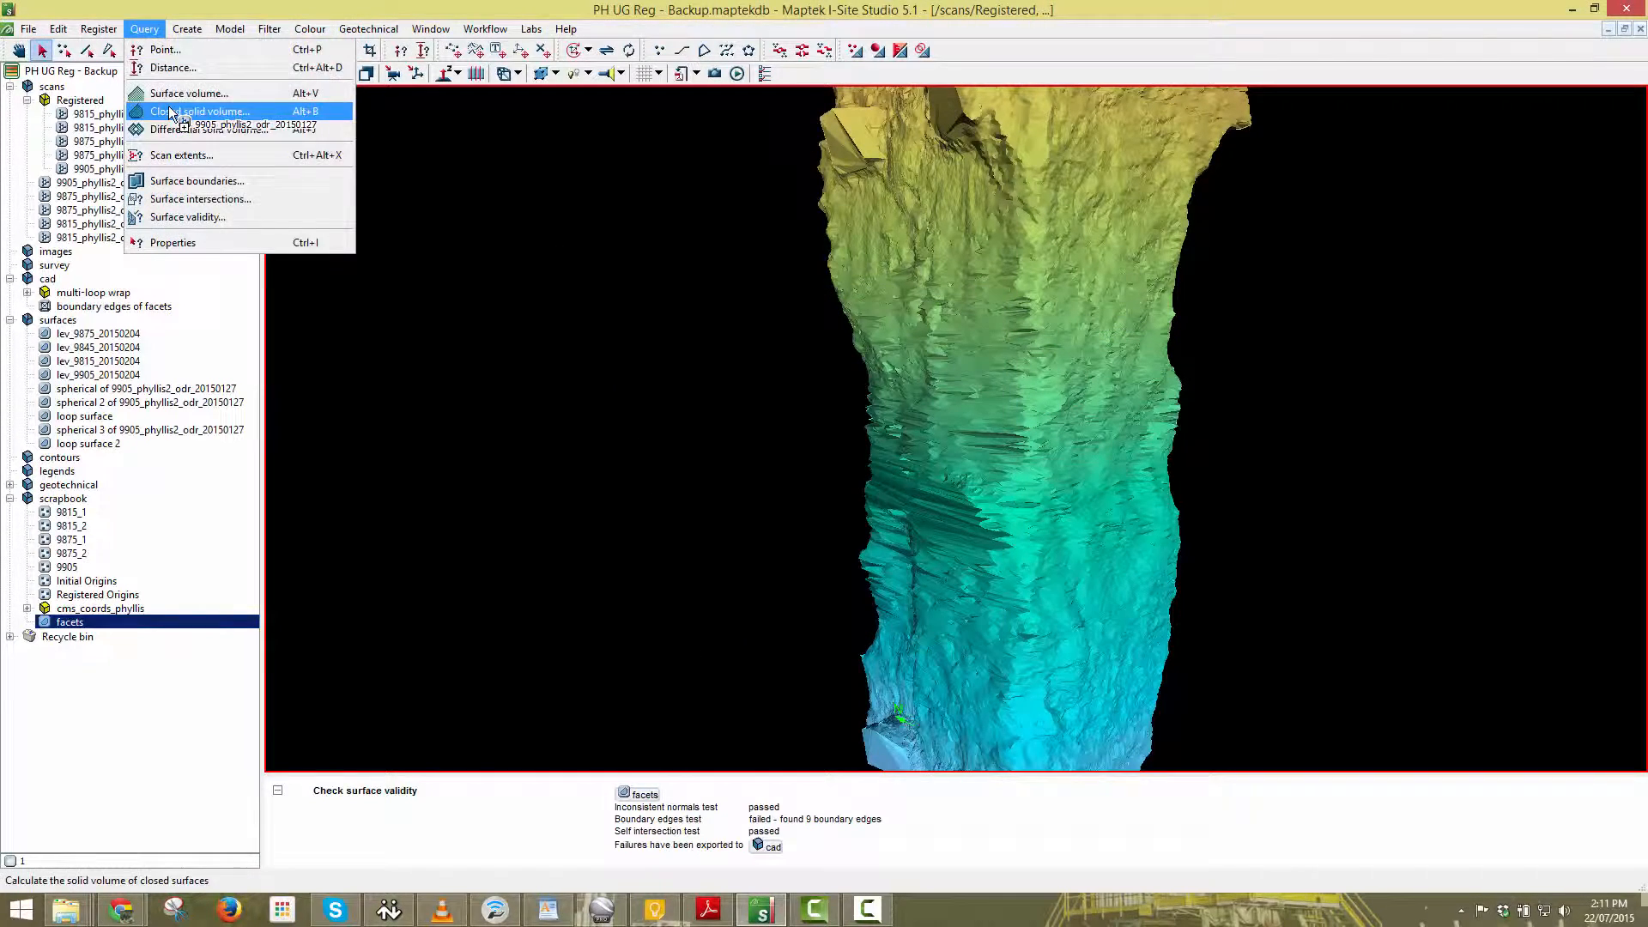
click(171, 112)
click(794, 475)
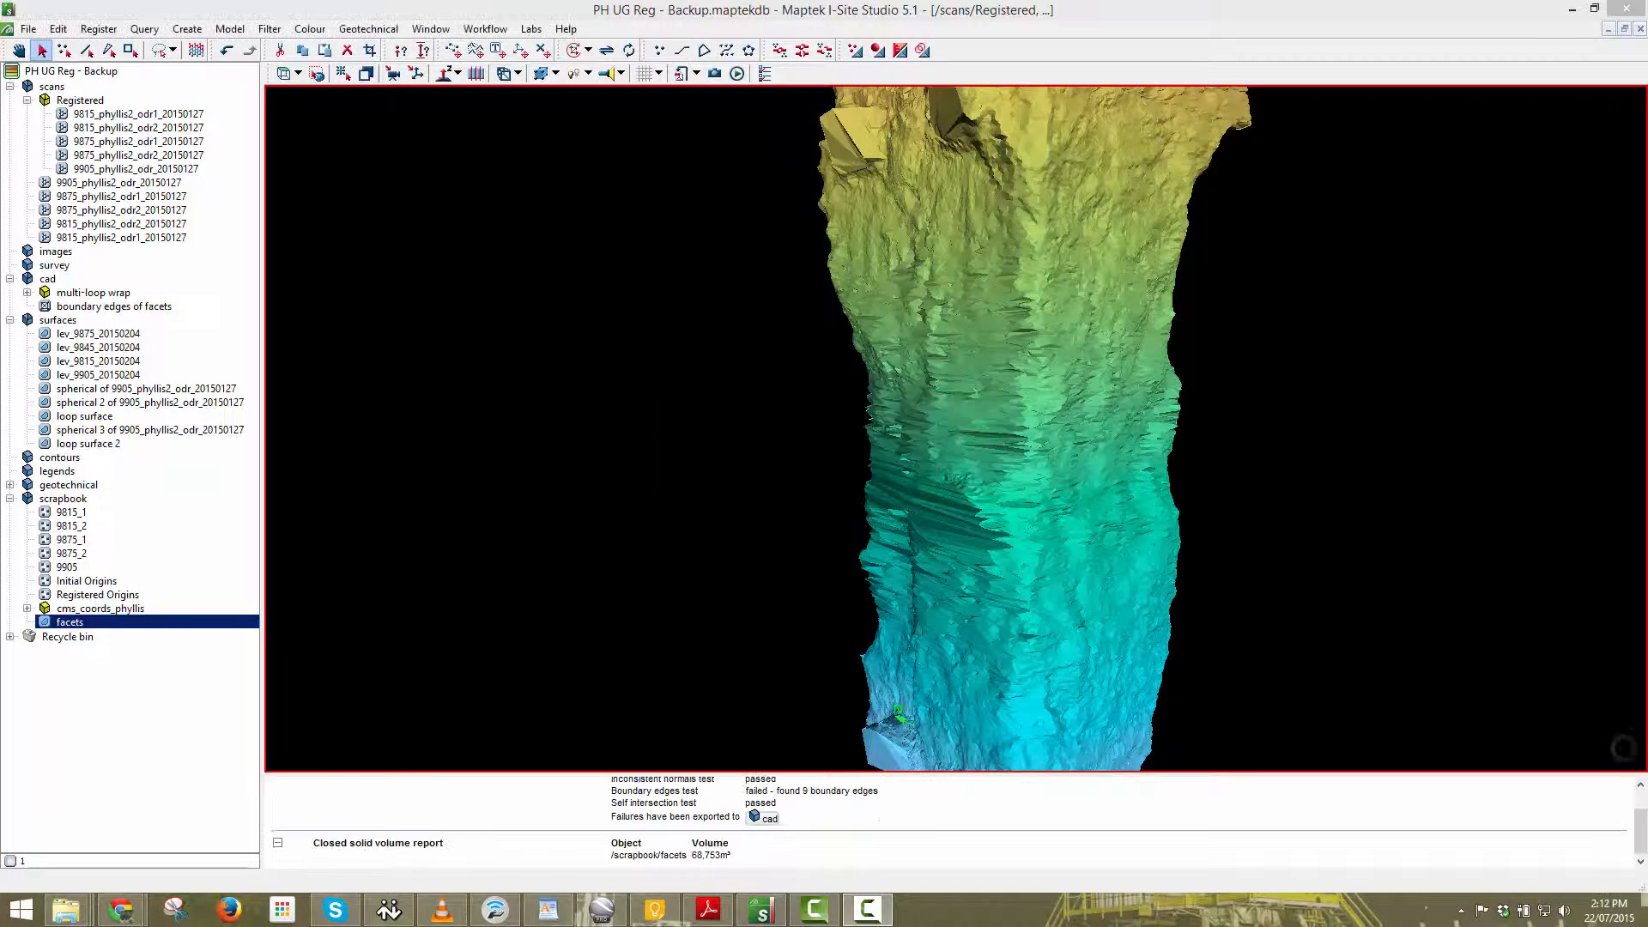
right_drag(1250, 401, 1114, 476)
scroll(1111, 470, down, 2)
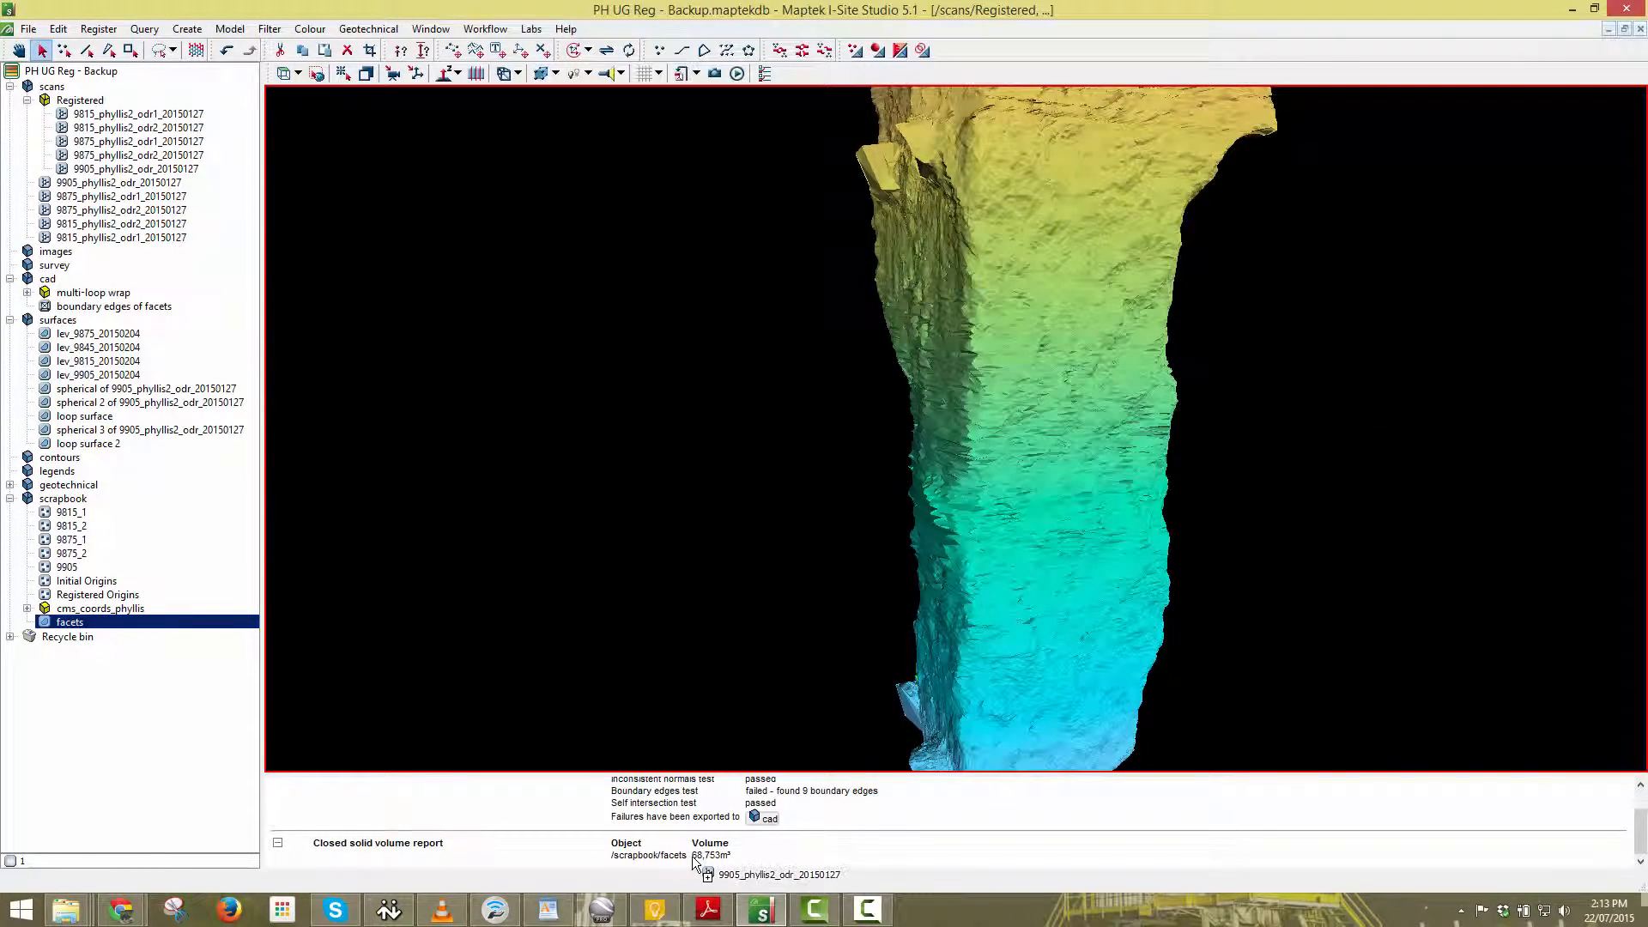
Add the level surfaces lev_9815_20150204, lev_9845_20150204, lev_9875_20150204 and lev_9905_20150204 to the view with the stope.
drag(693, 858, 324, 357)
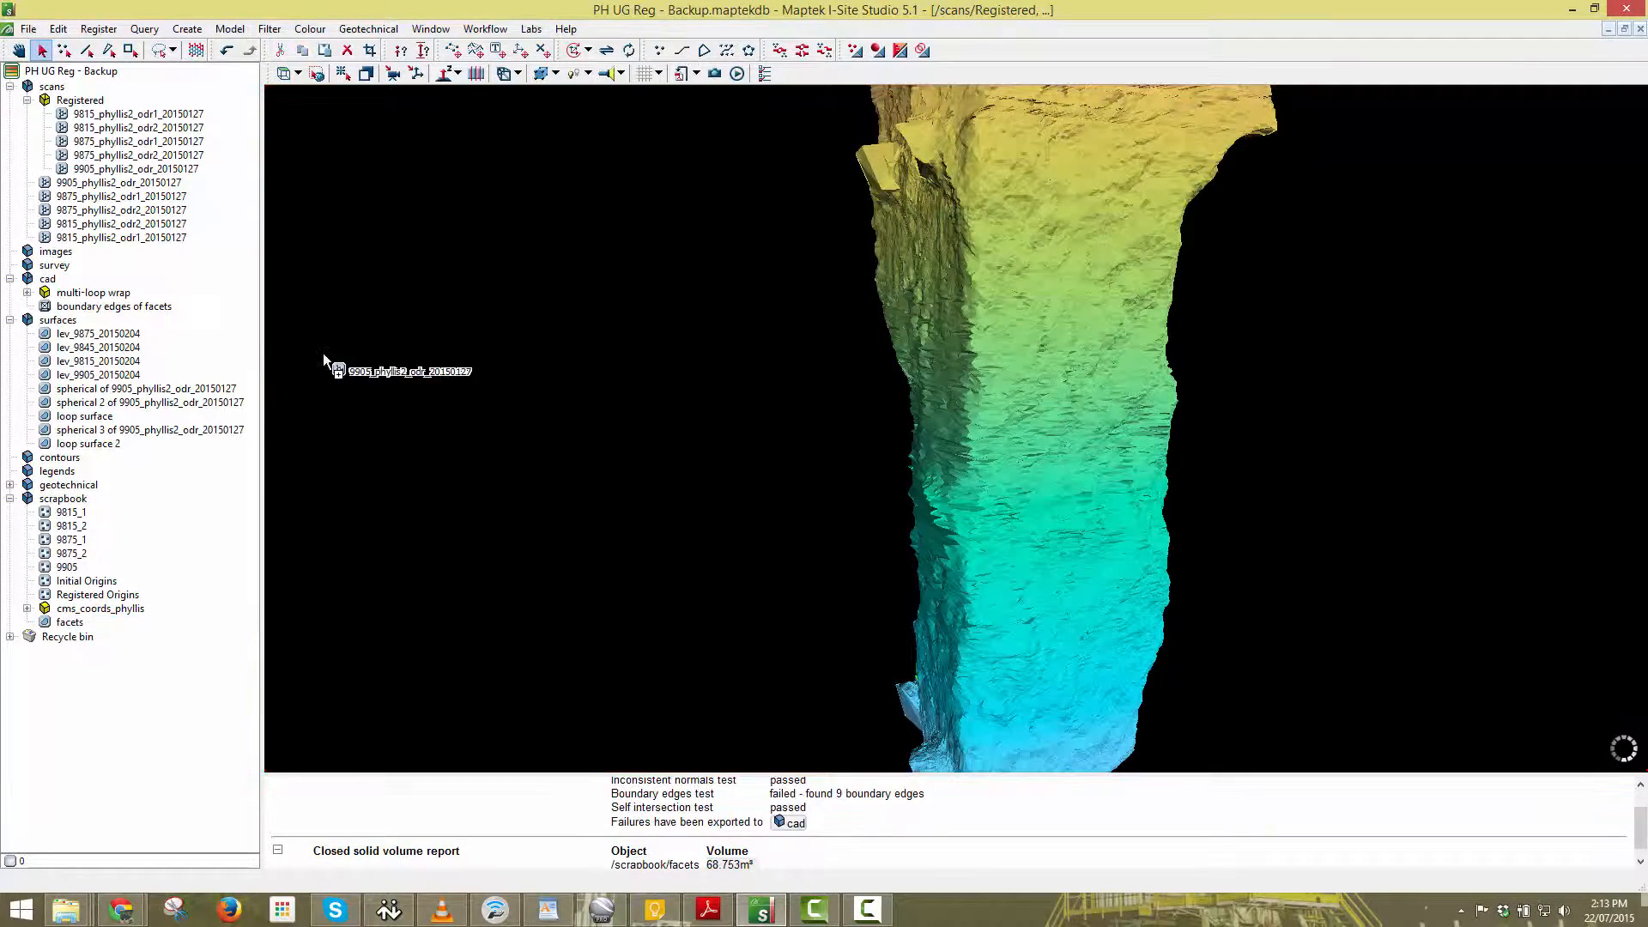
drag(837, 470, 311, 295)
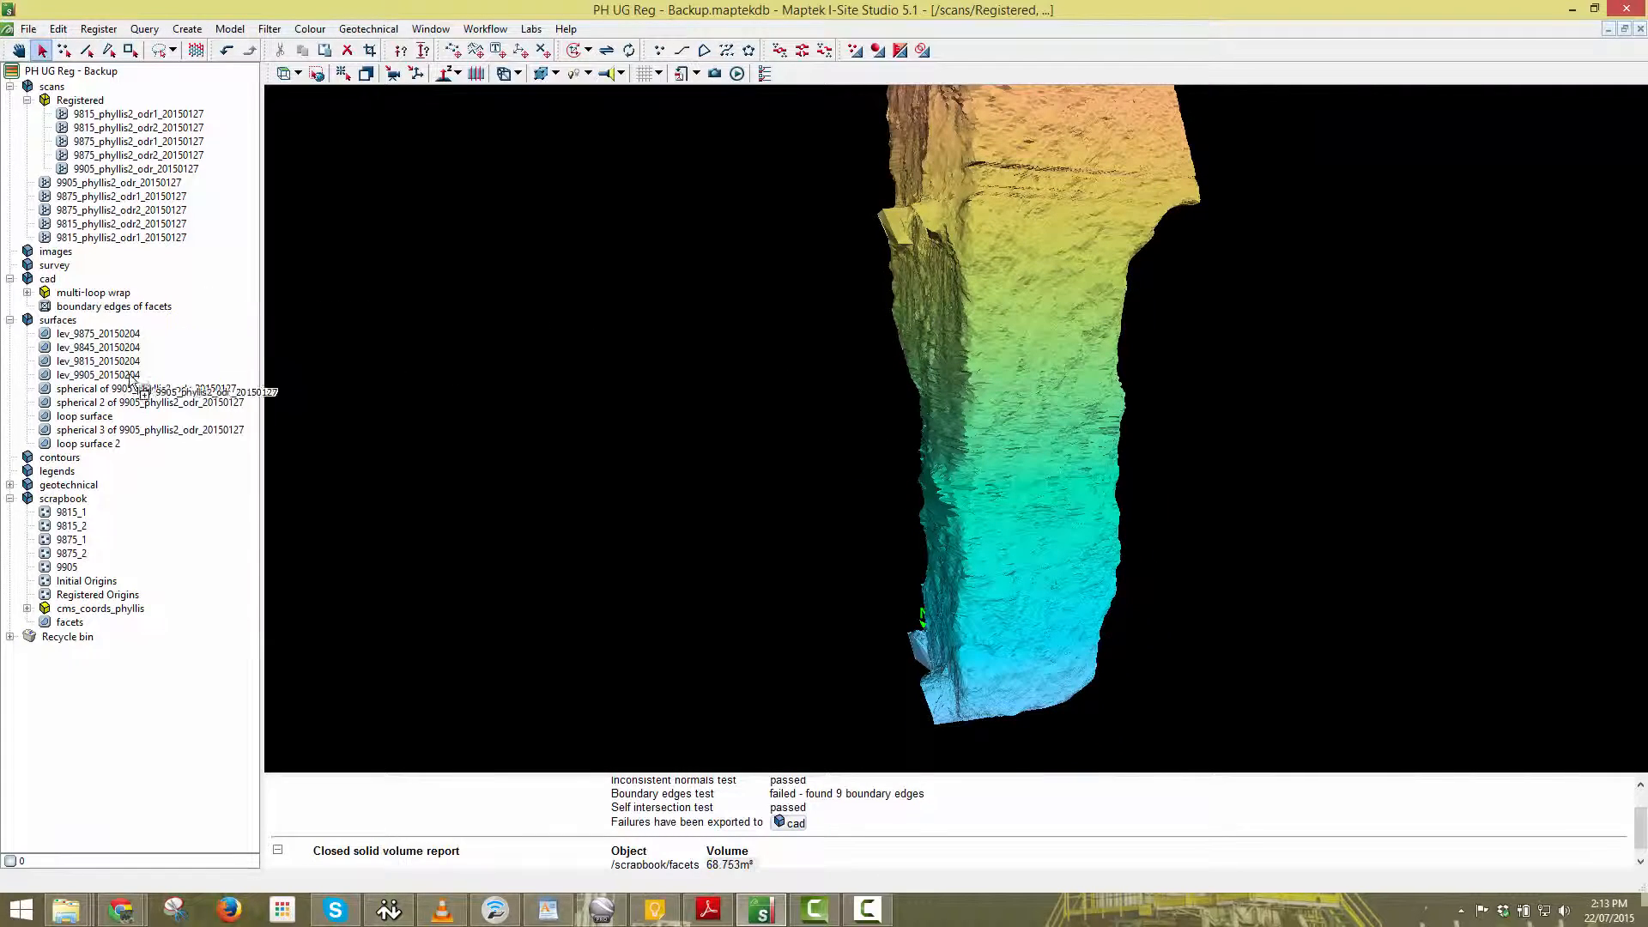
drag(113, 377, 673, 368)
Examine from several sides how the development levels intersect the stope.
right_drag(755, 386, 989, 383)
click(1080, 426)
right_drag(1079, 426, 300, 22)
drag(139, 32, 176, 131)
click(976, 499)
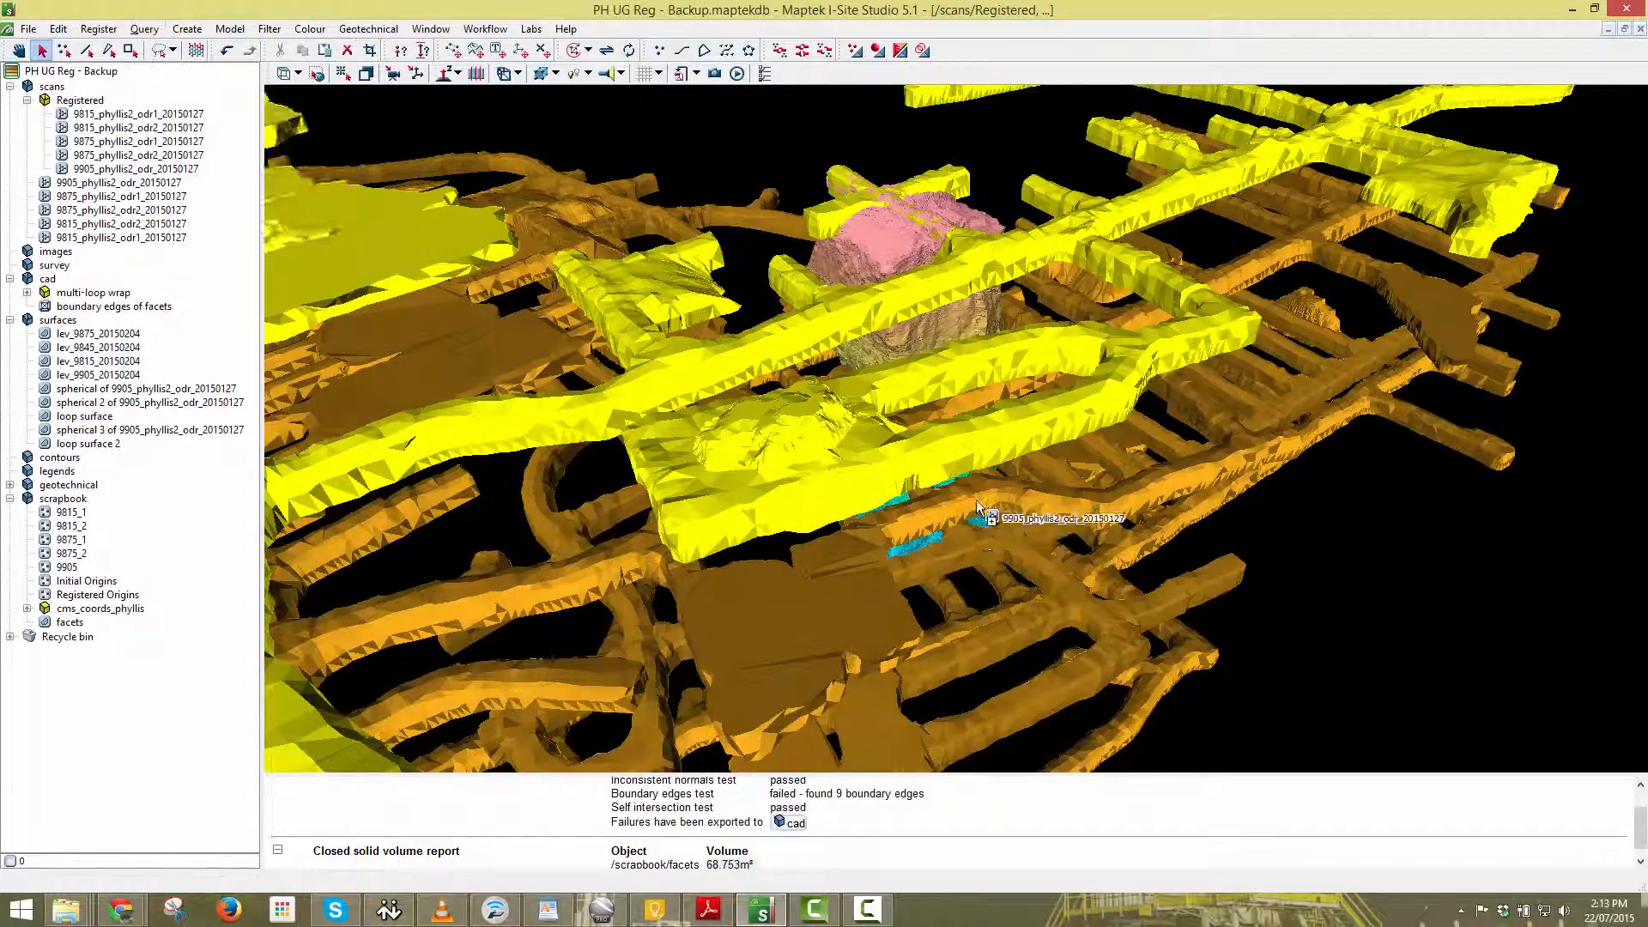
right_drag(976, 499, 688, 100)
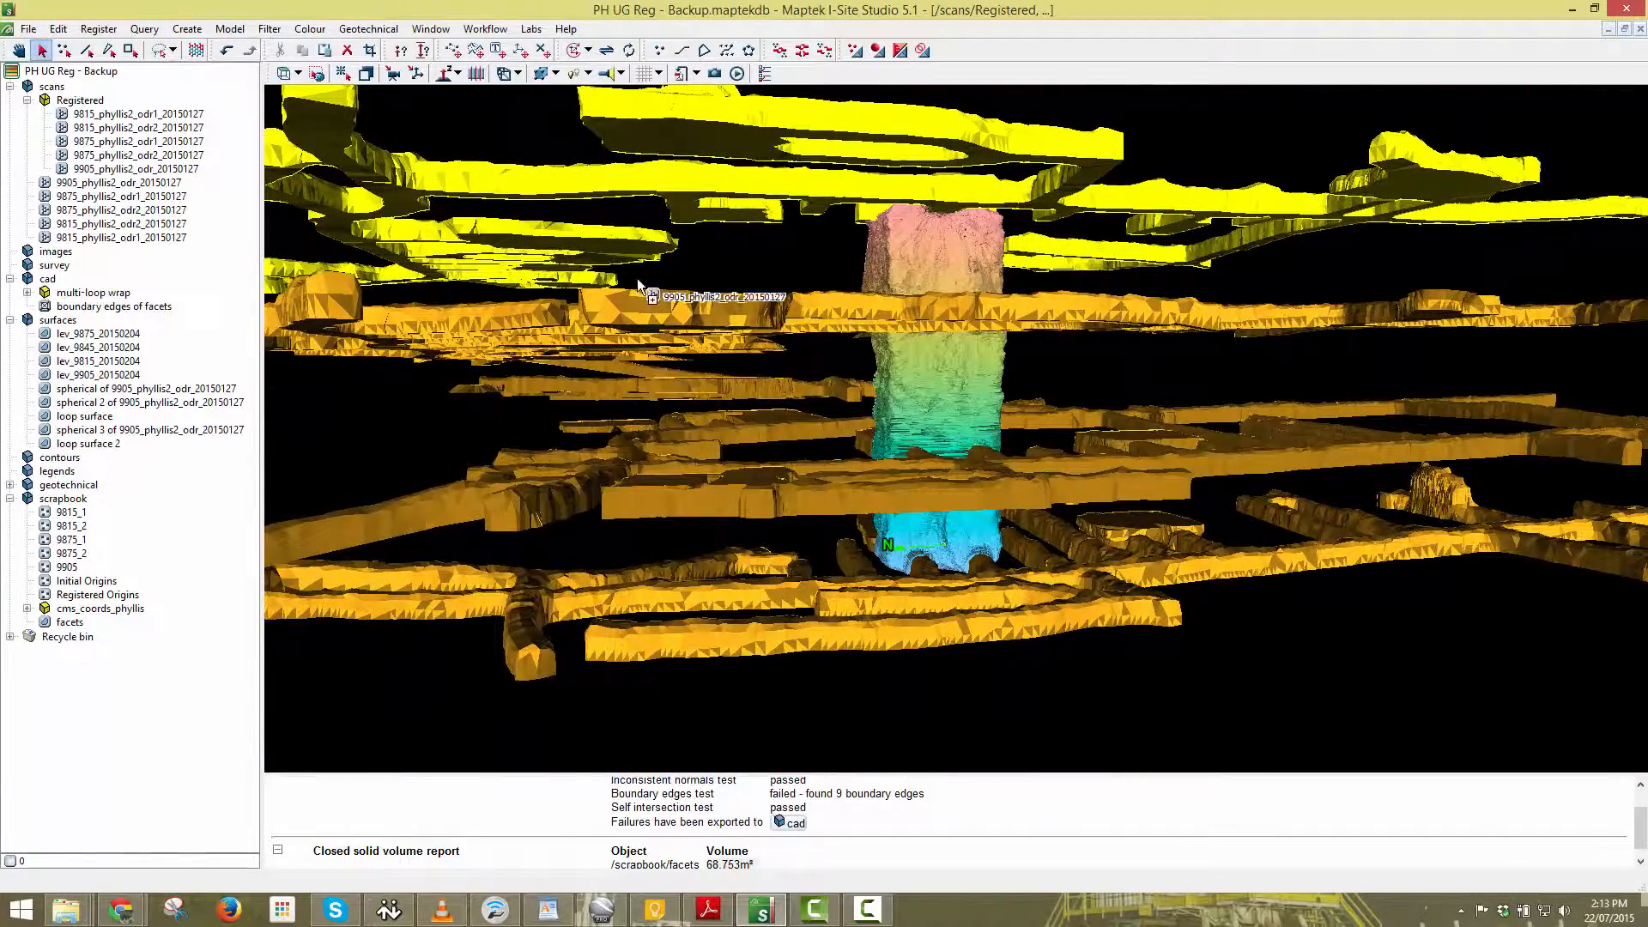
right_drag(1051, 459, 961, 337)
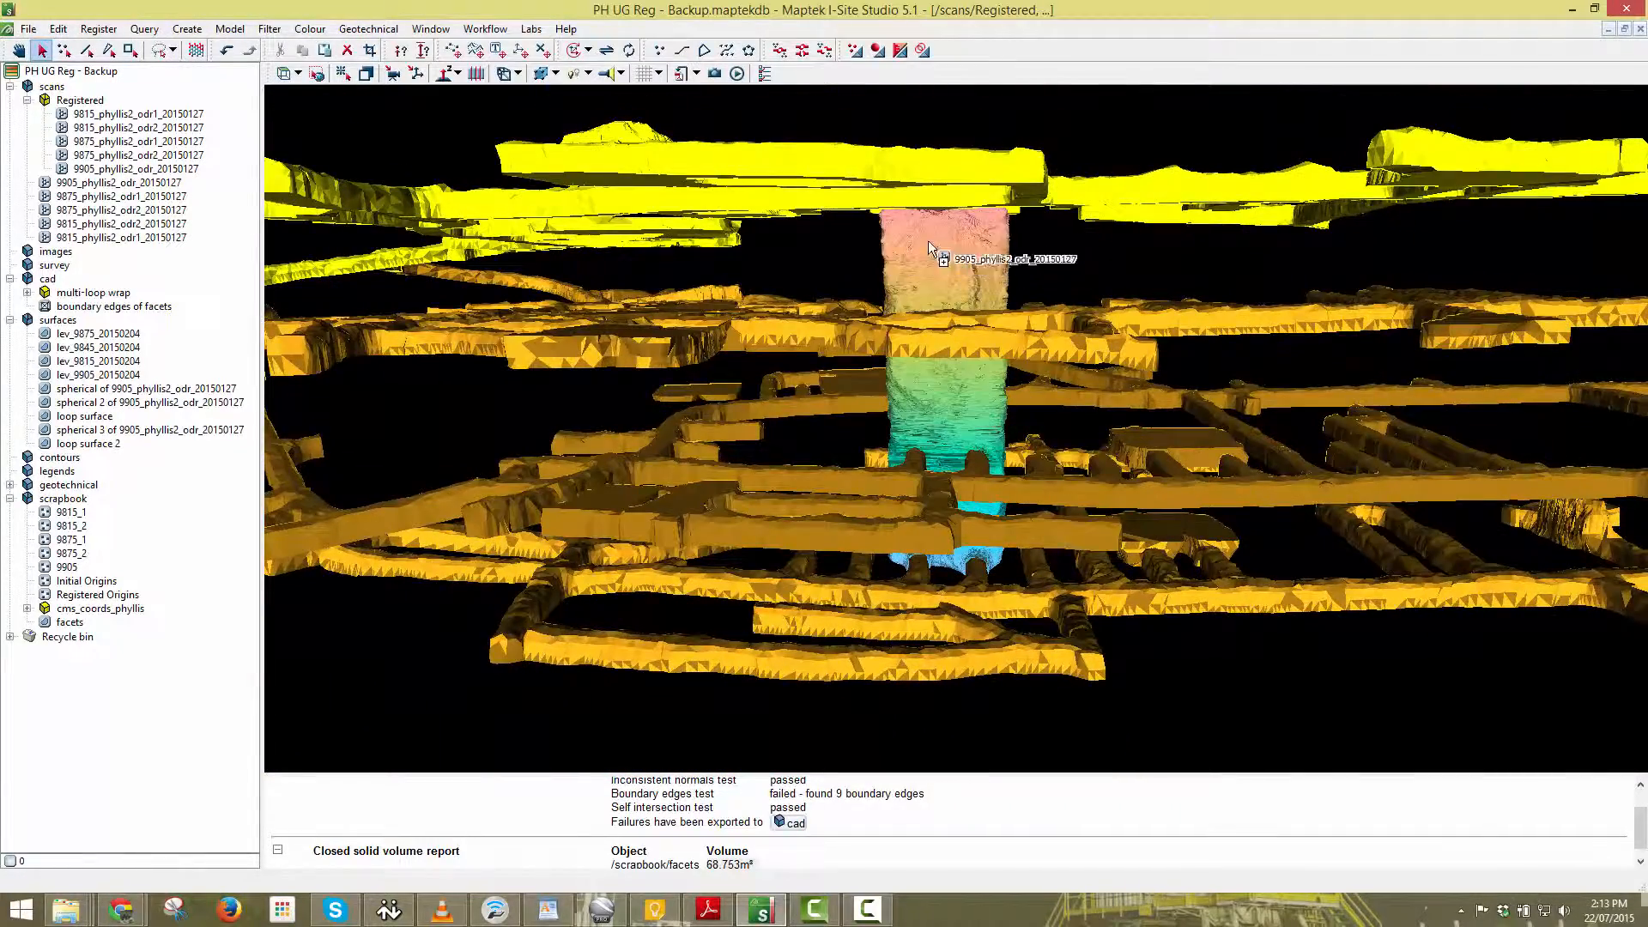
right_drag(947, 251, 980, 297)
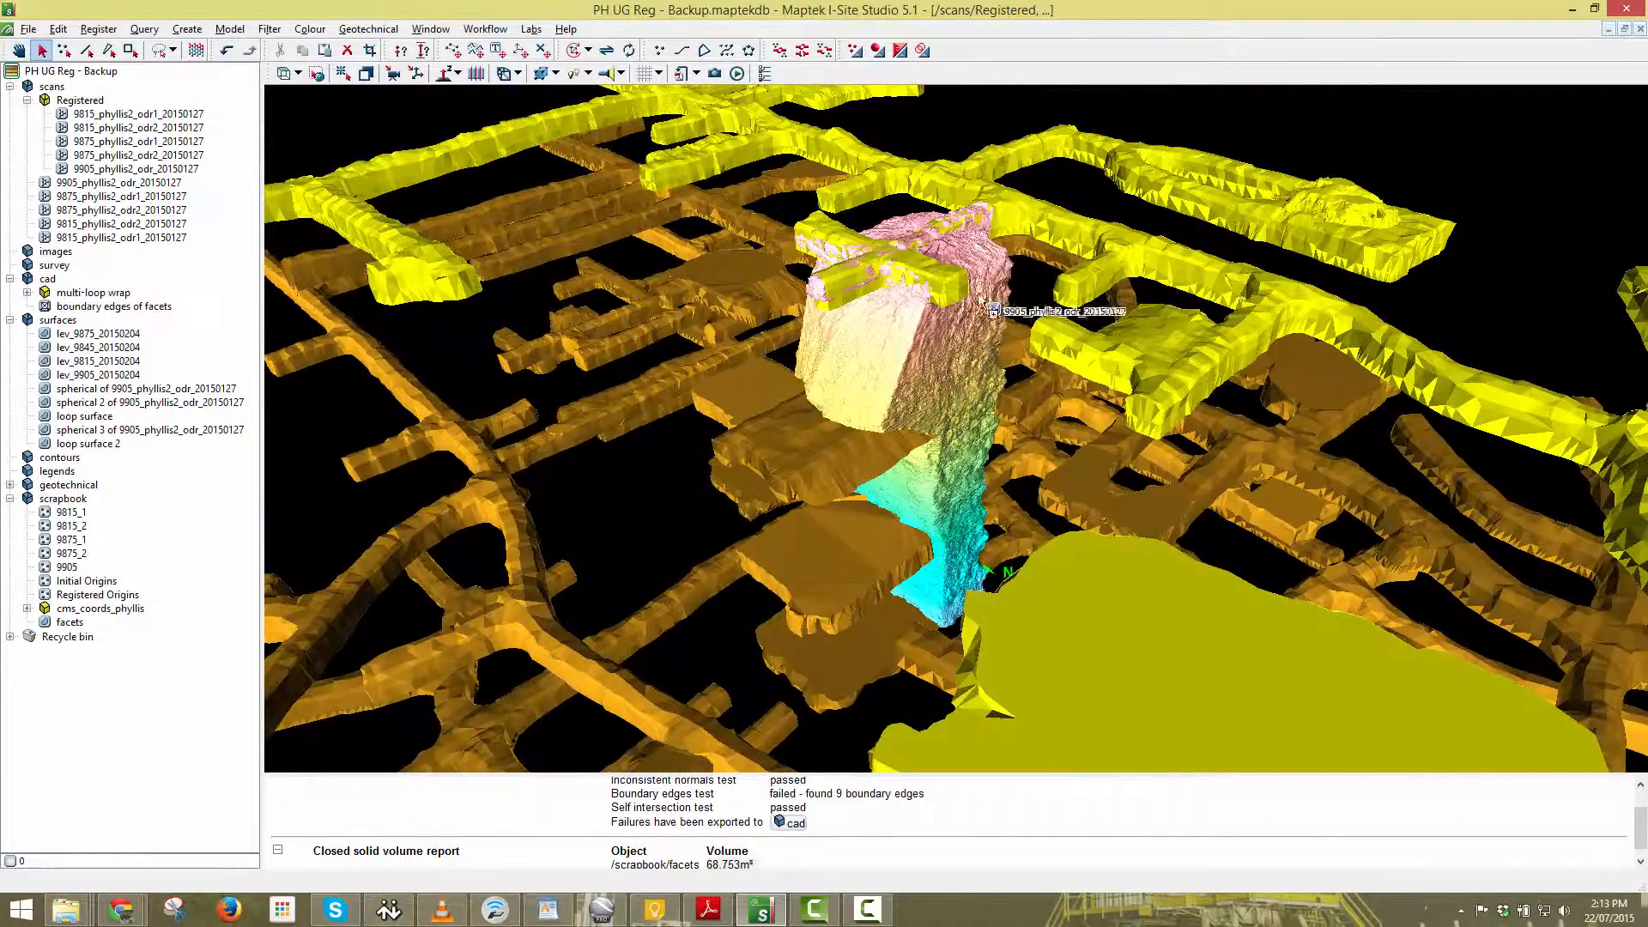
right_drag(805, 350, 222, 32)
click(195, 34)
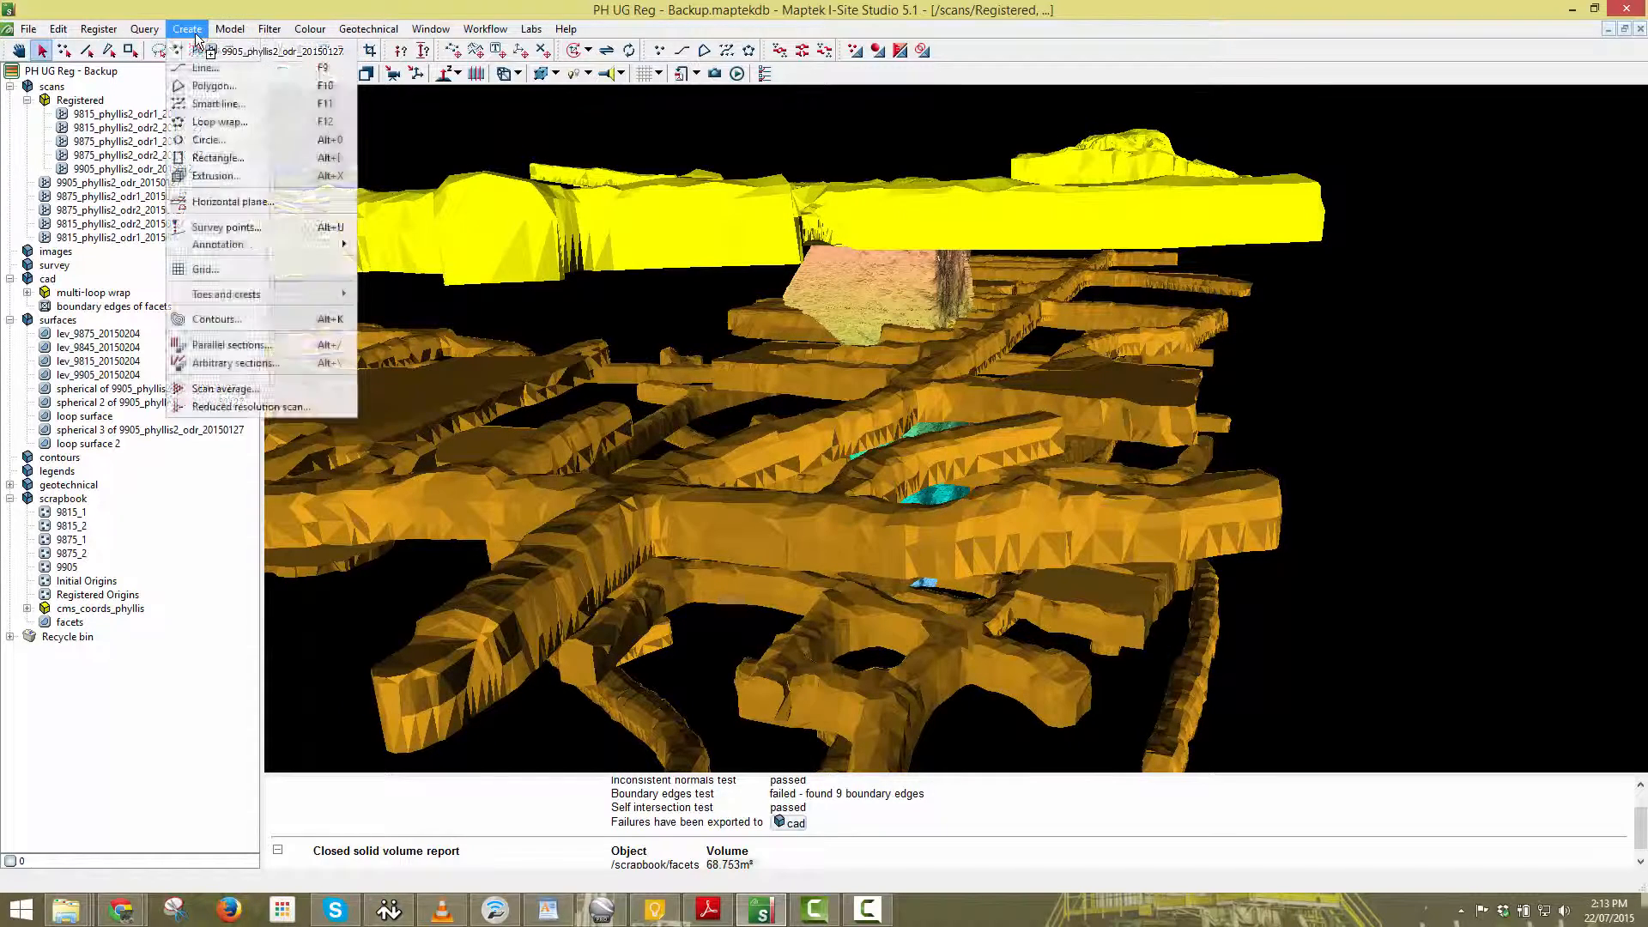
mouse_move(228, 36)
click(299, 142)
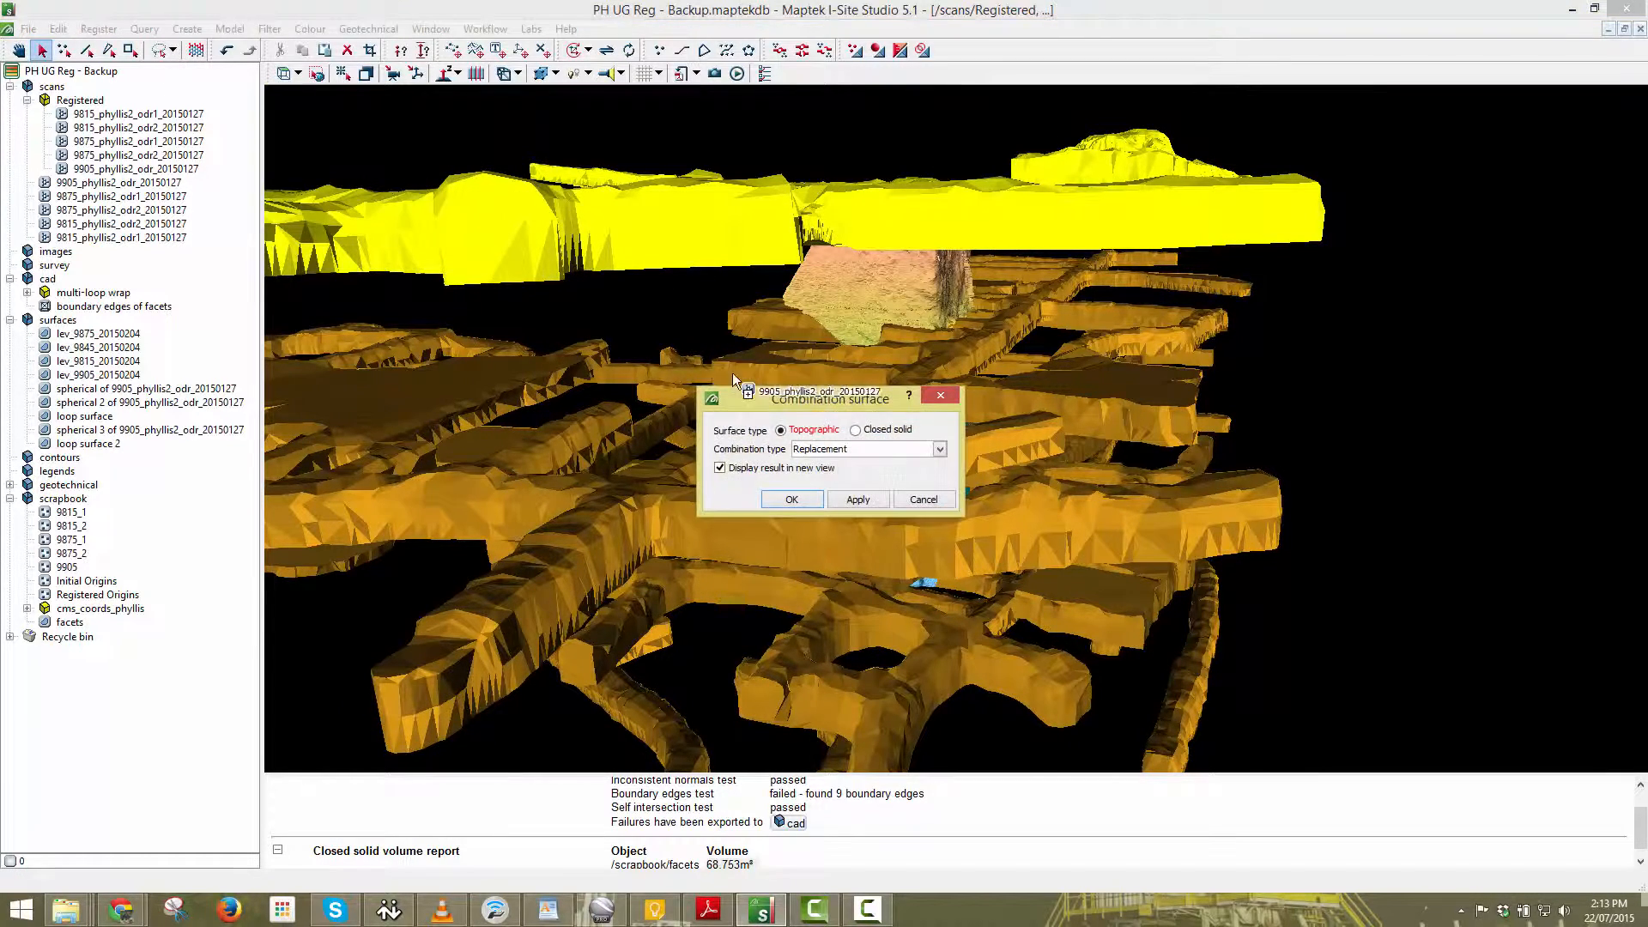
drag(764, 397, 547, 302)
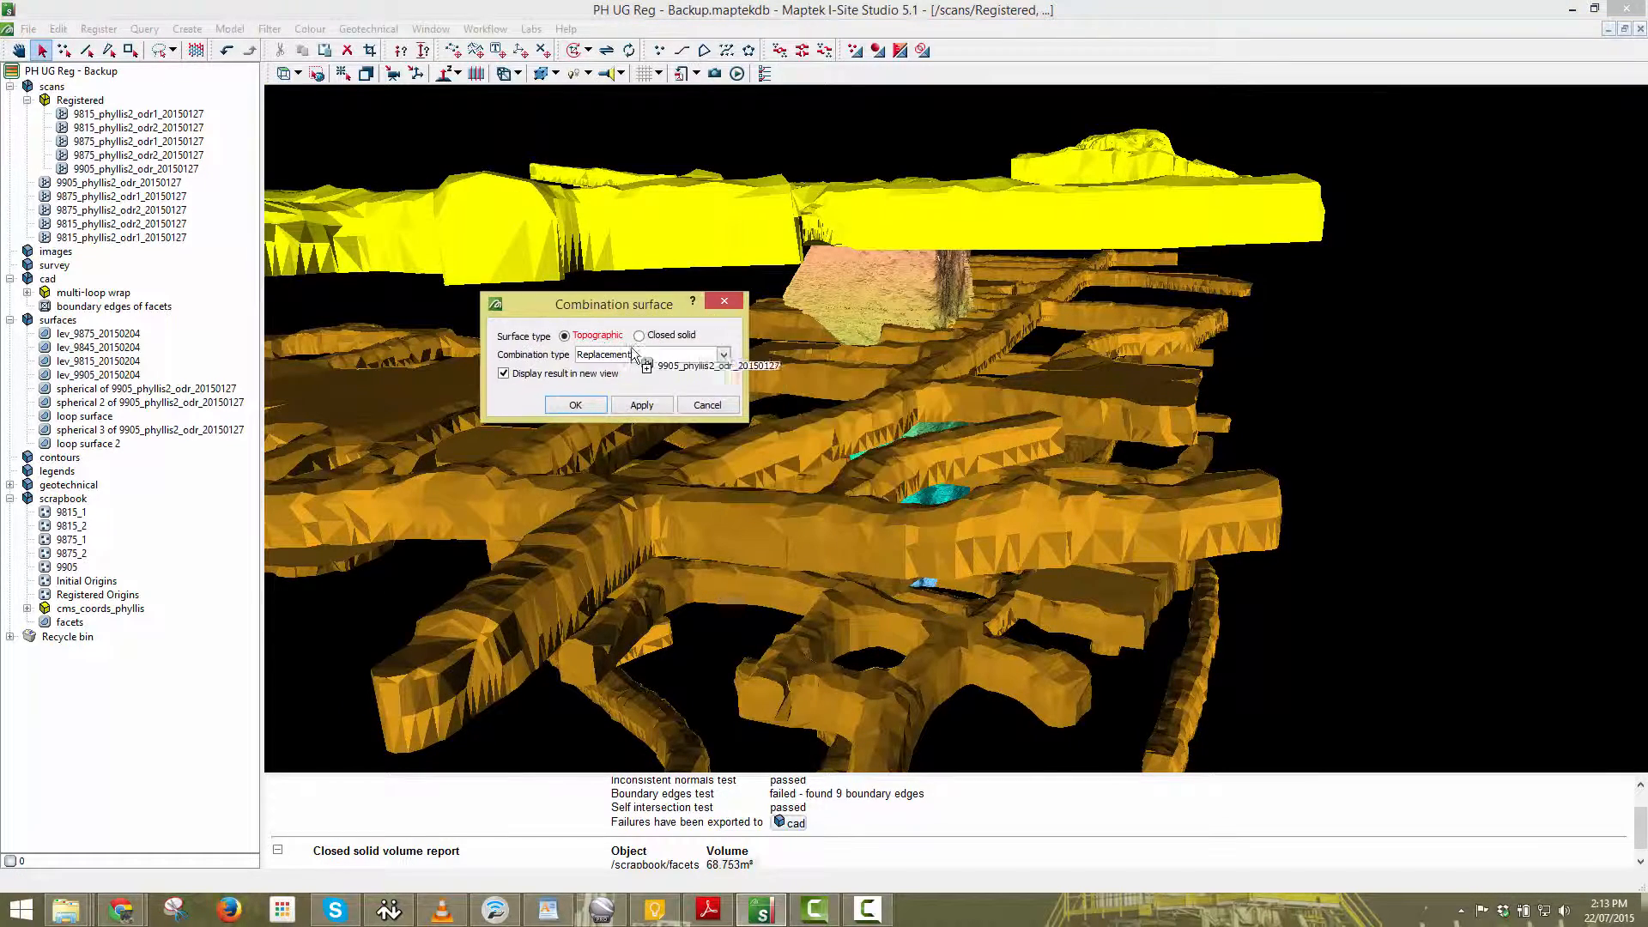
click(676, 349)
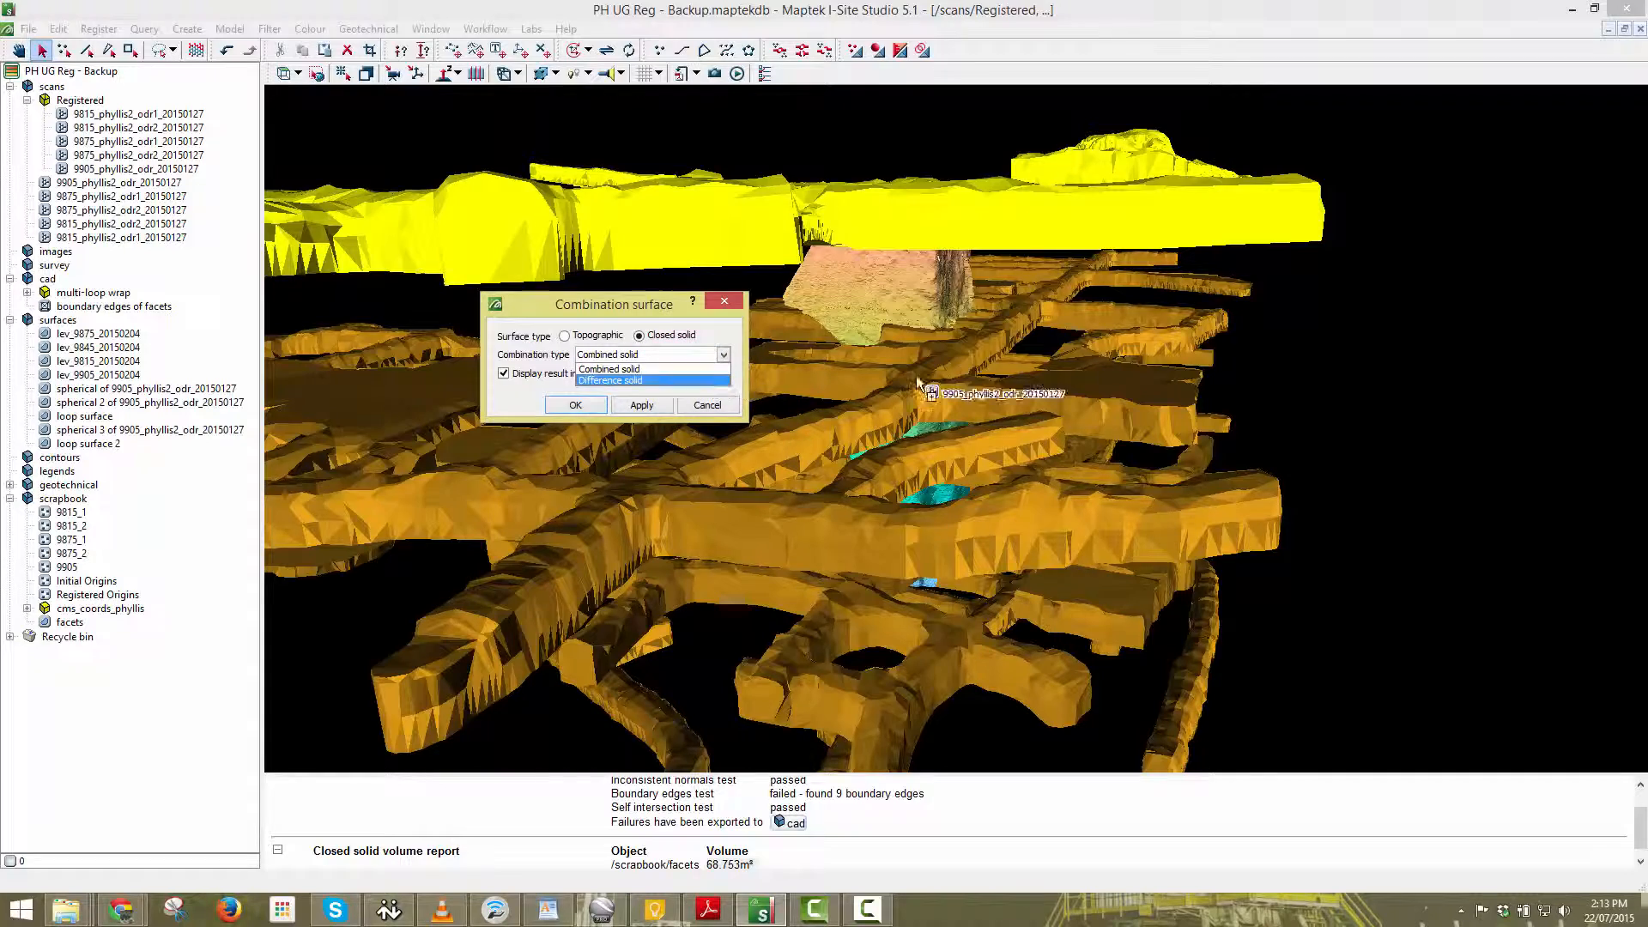
right_drag(919, 375, 1013, 365)
click(724, 354)
click(724, 353)
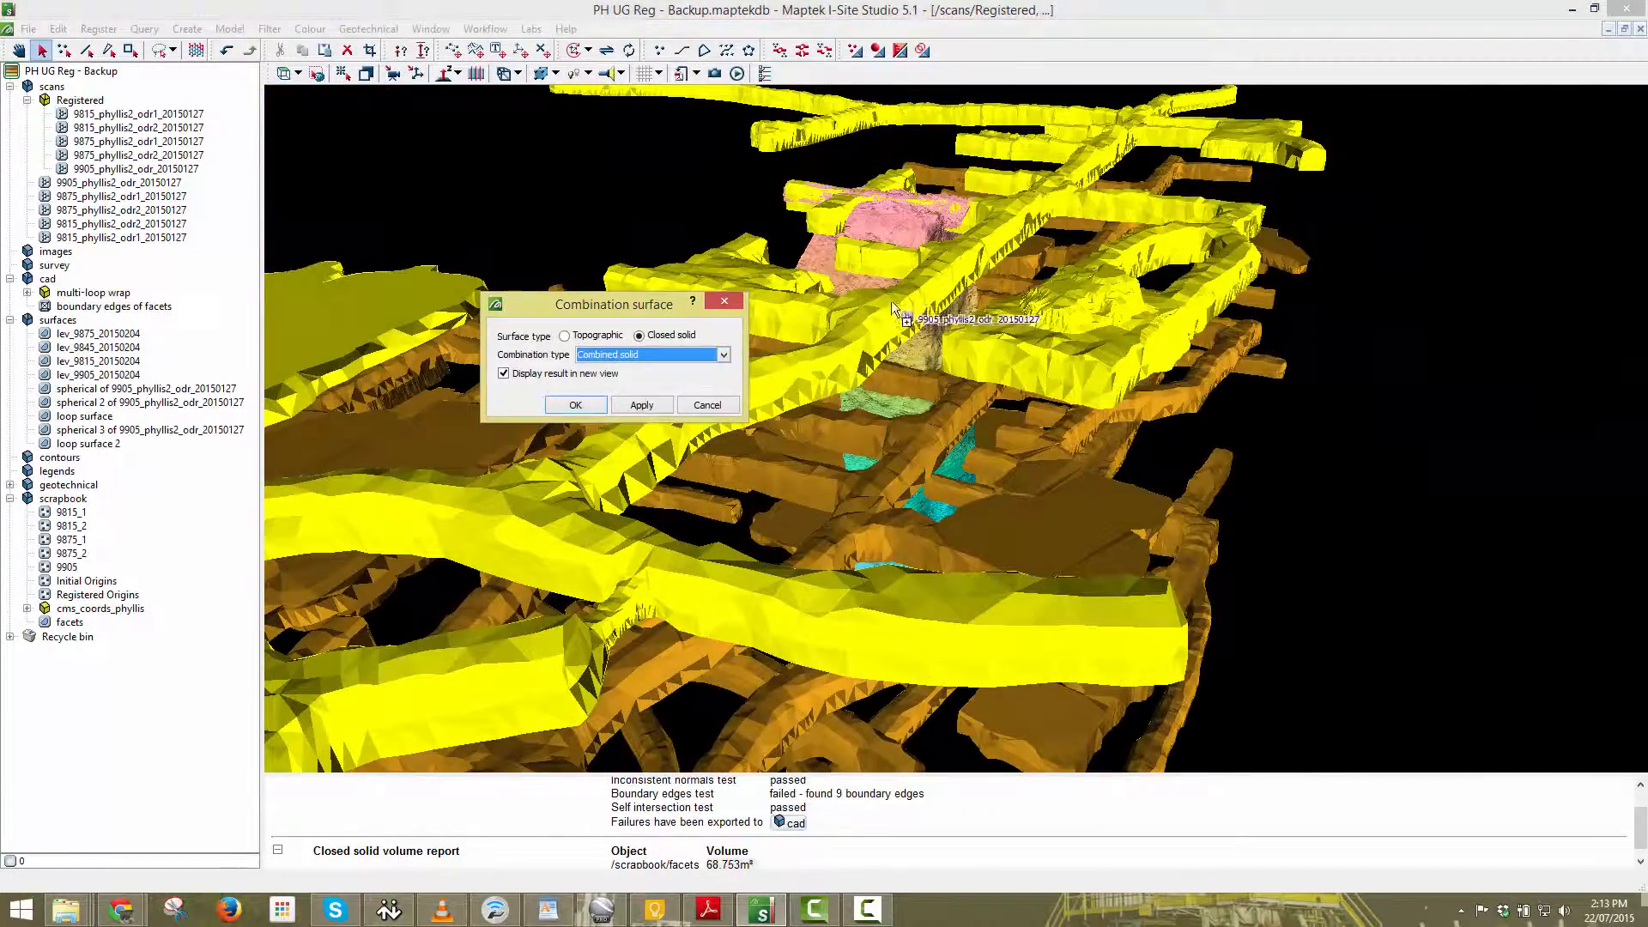
right_drag(953, 291, 994, 224)
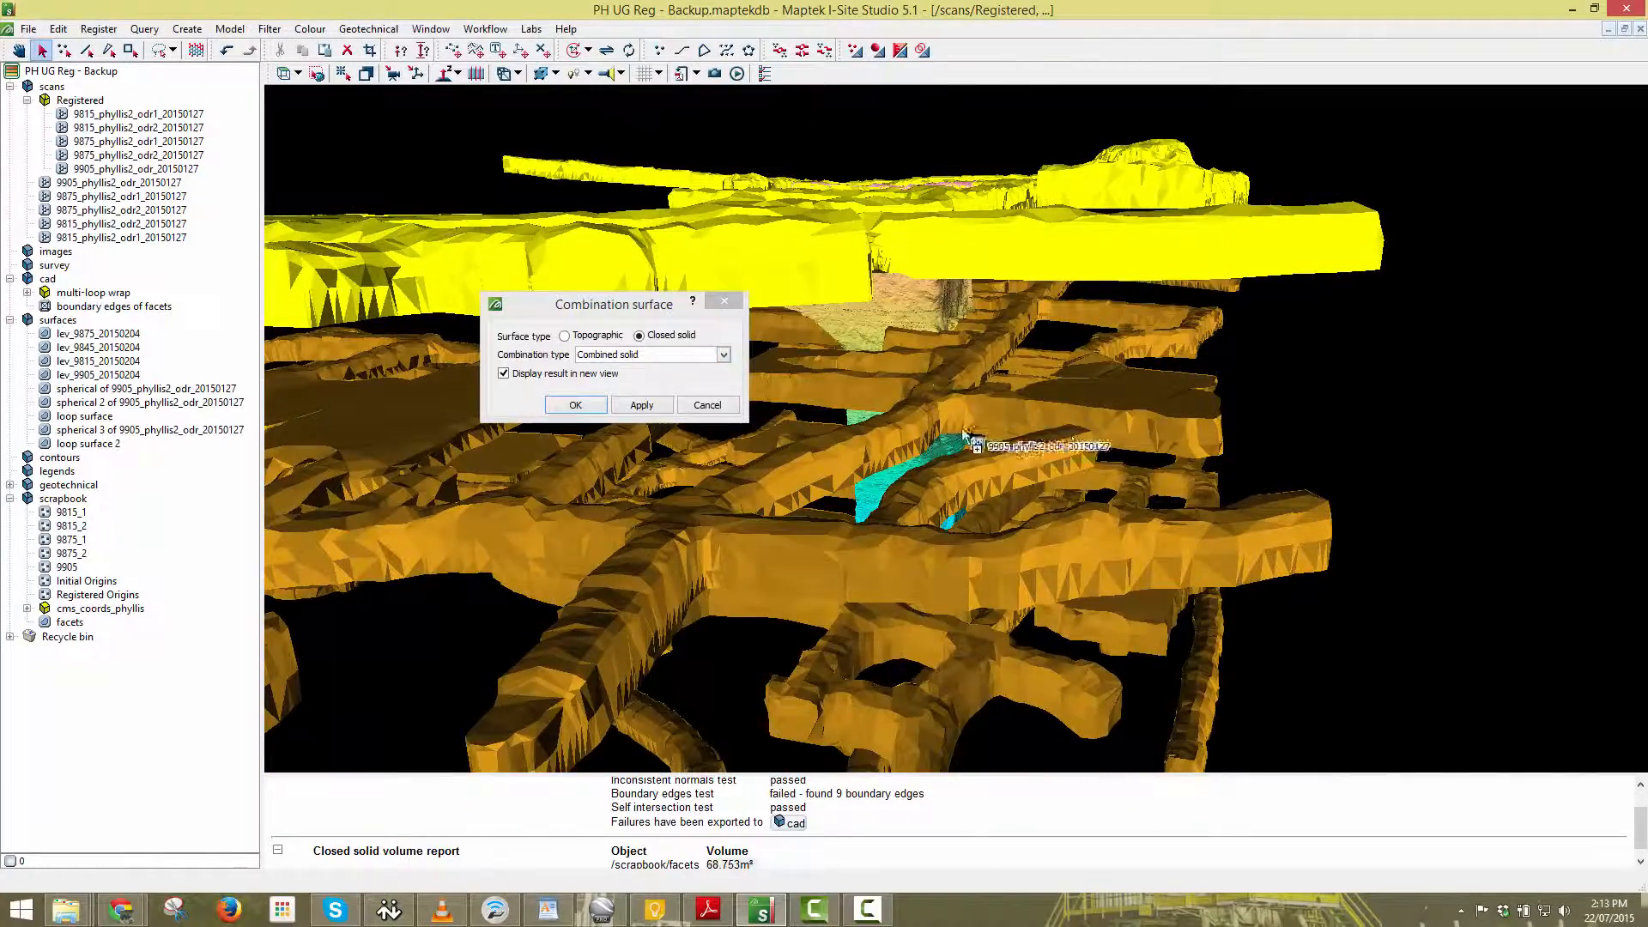
right_drag(1069, 441, 897, 216)
click(729, 301)
Select all displayed objects and create a closed-solid combination surface of type Difference solid, displayed in a new view.
key(ctrl+a)
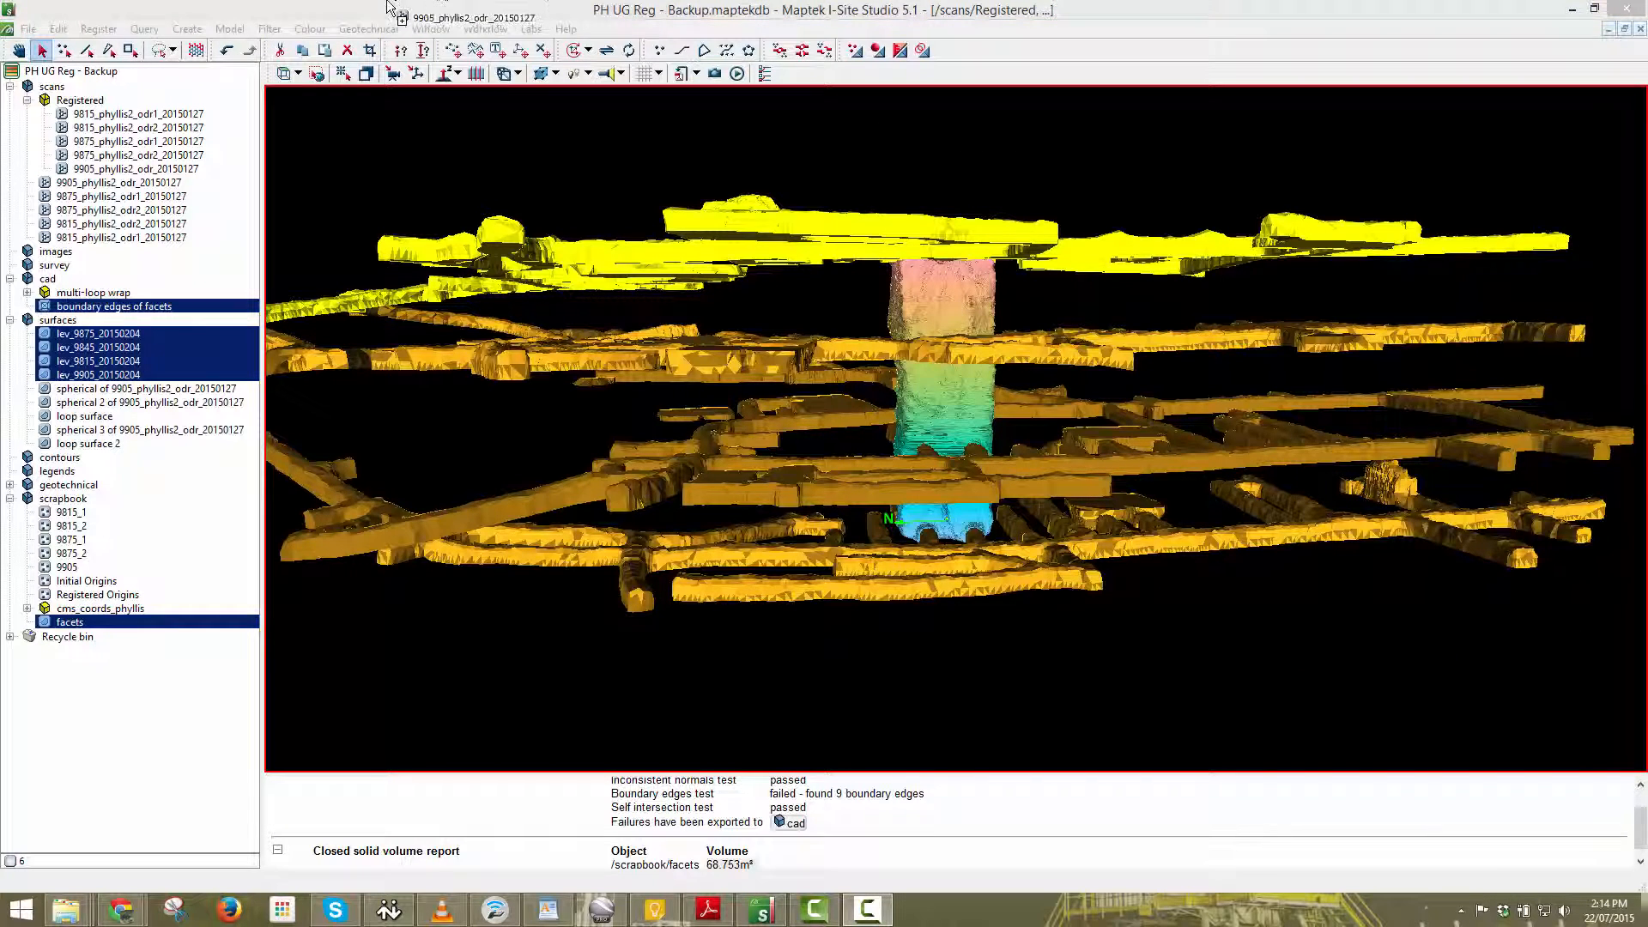
click(230, 28)
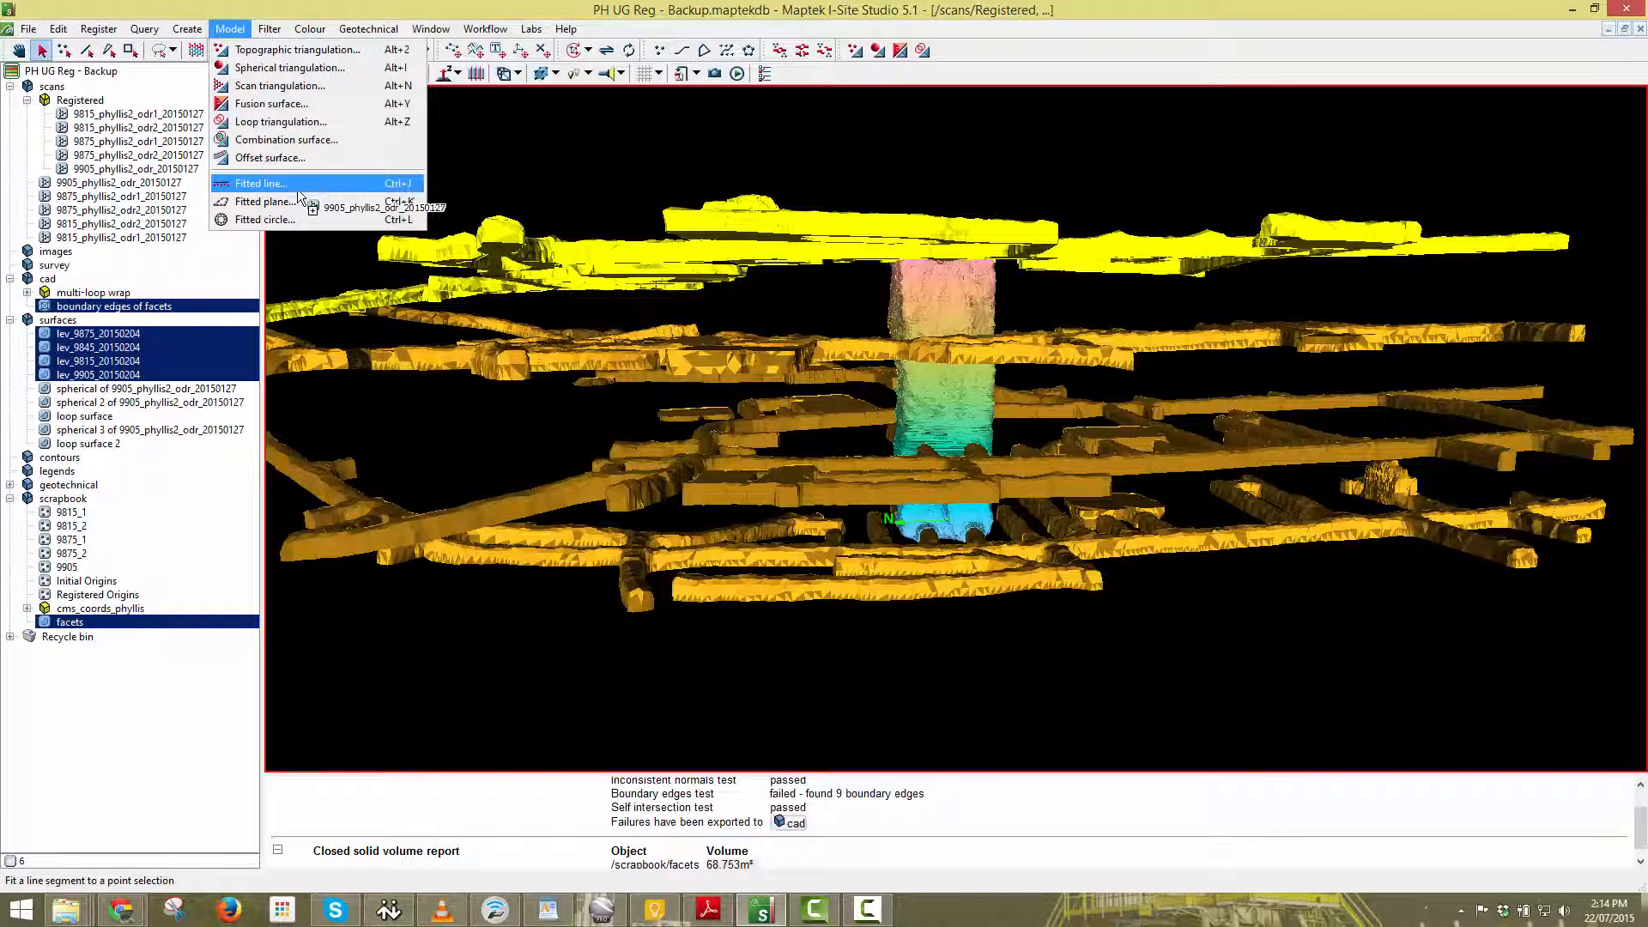
click(258, 140)
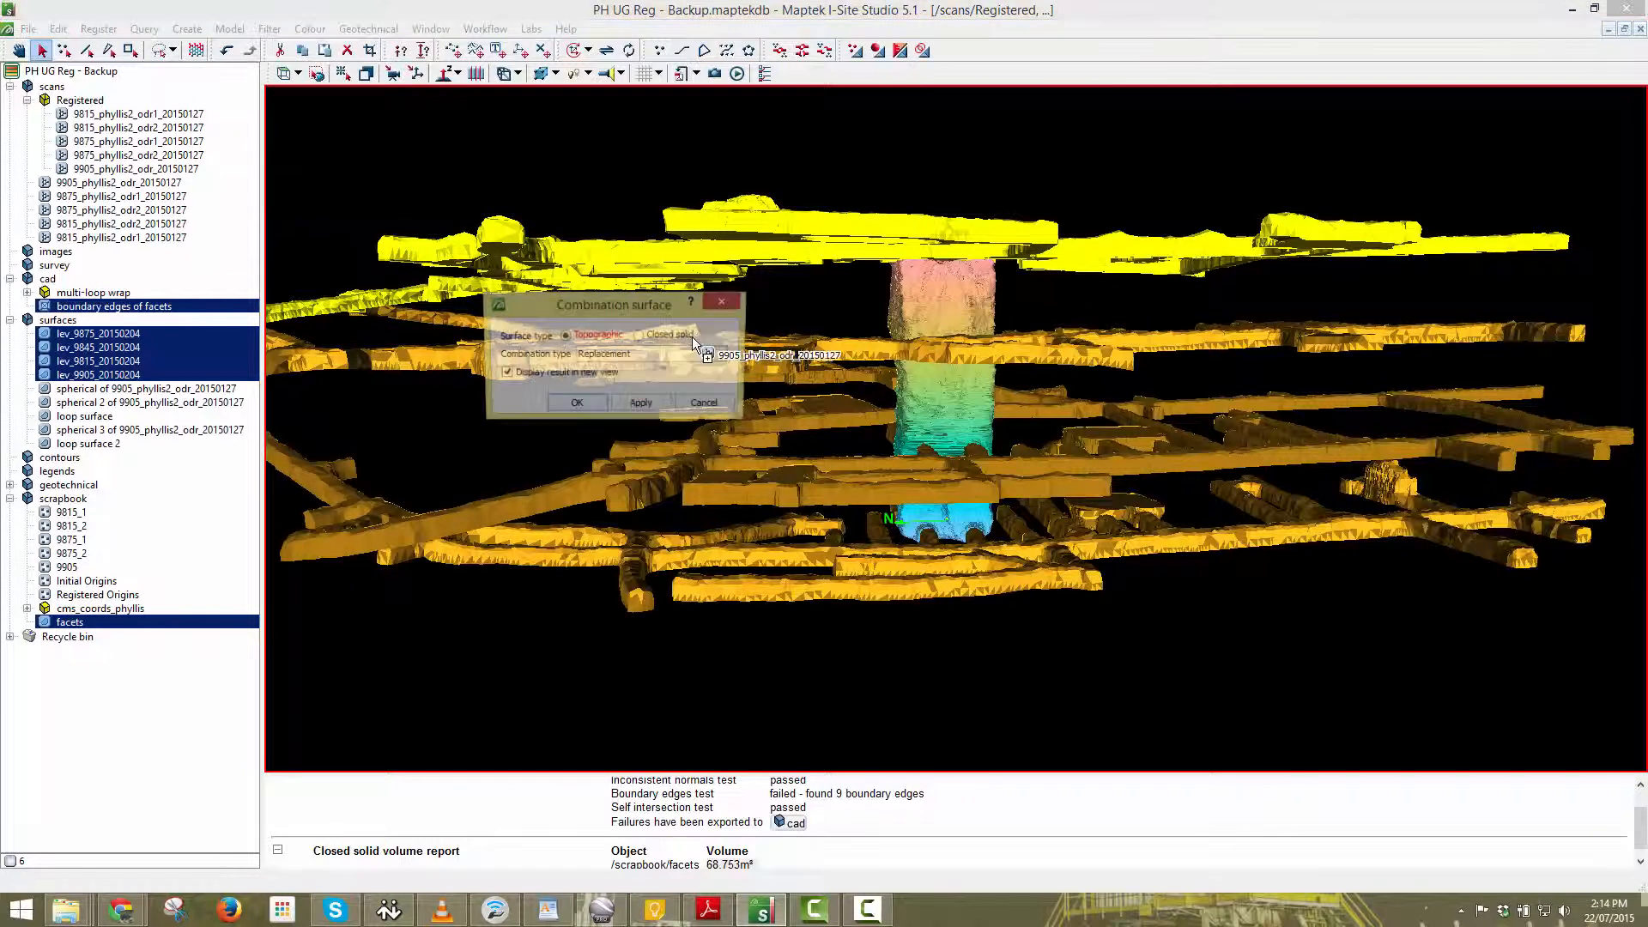
click(642, 380)
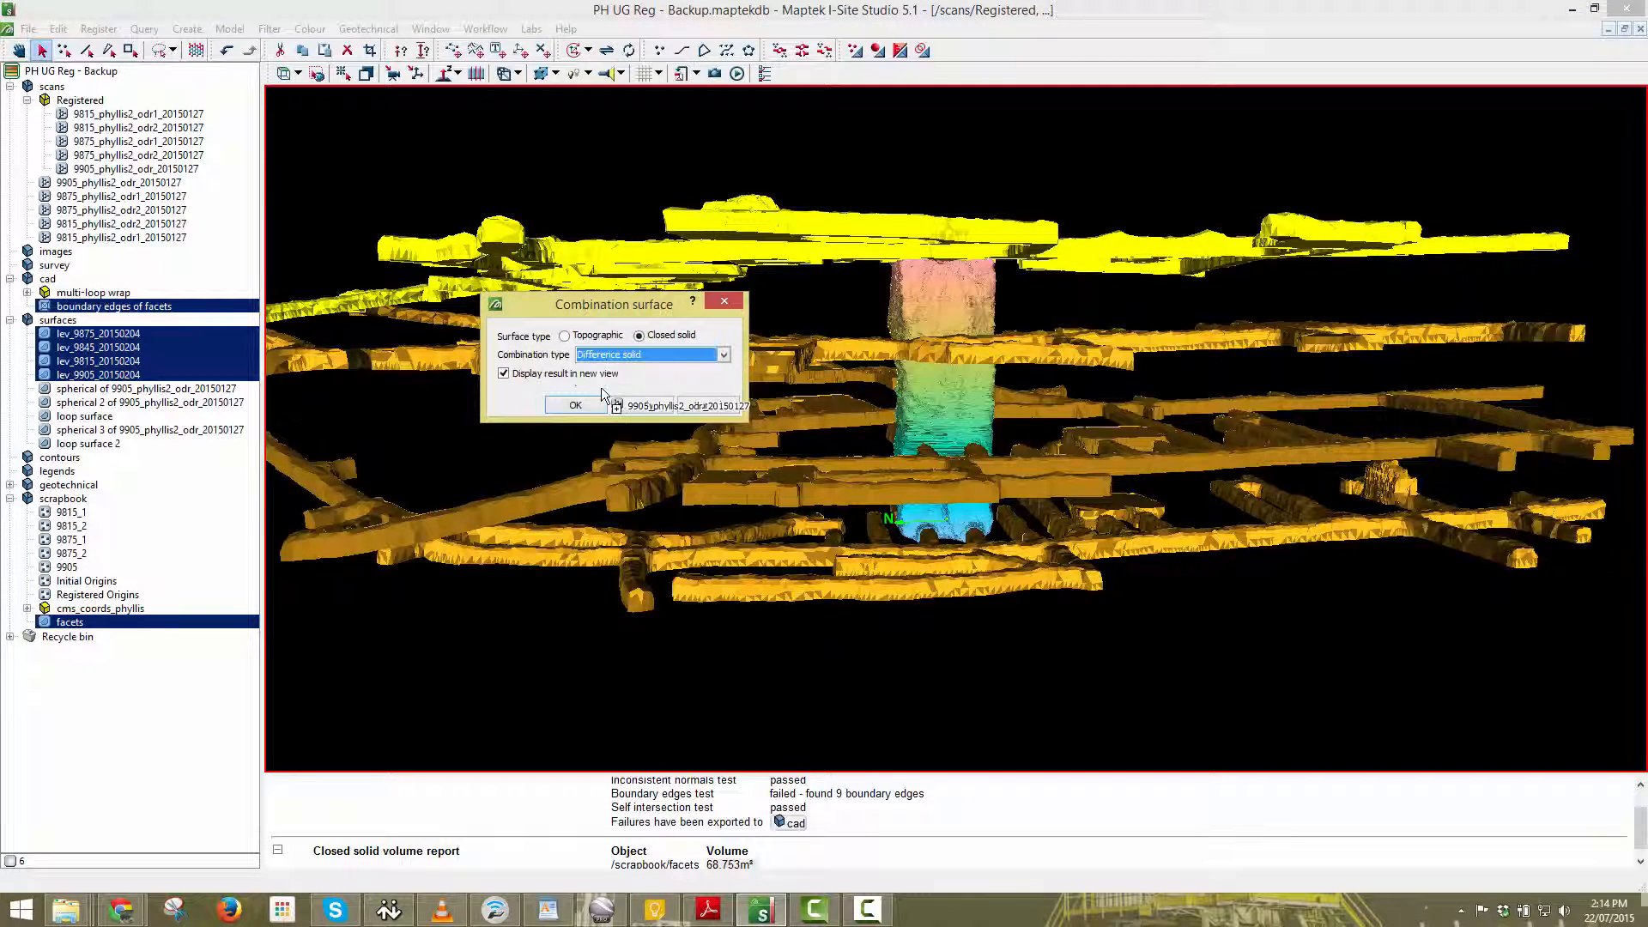
click(575, 407)
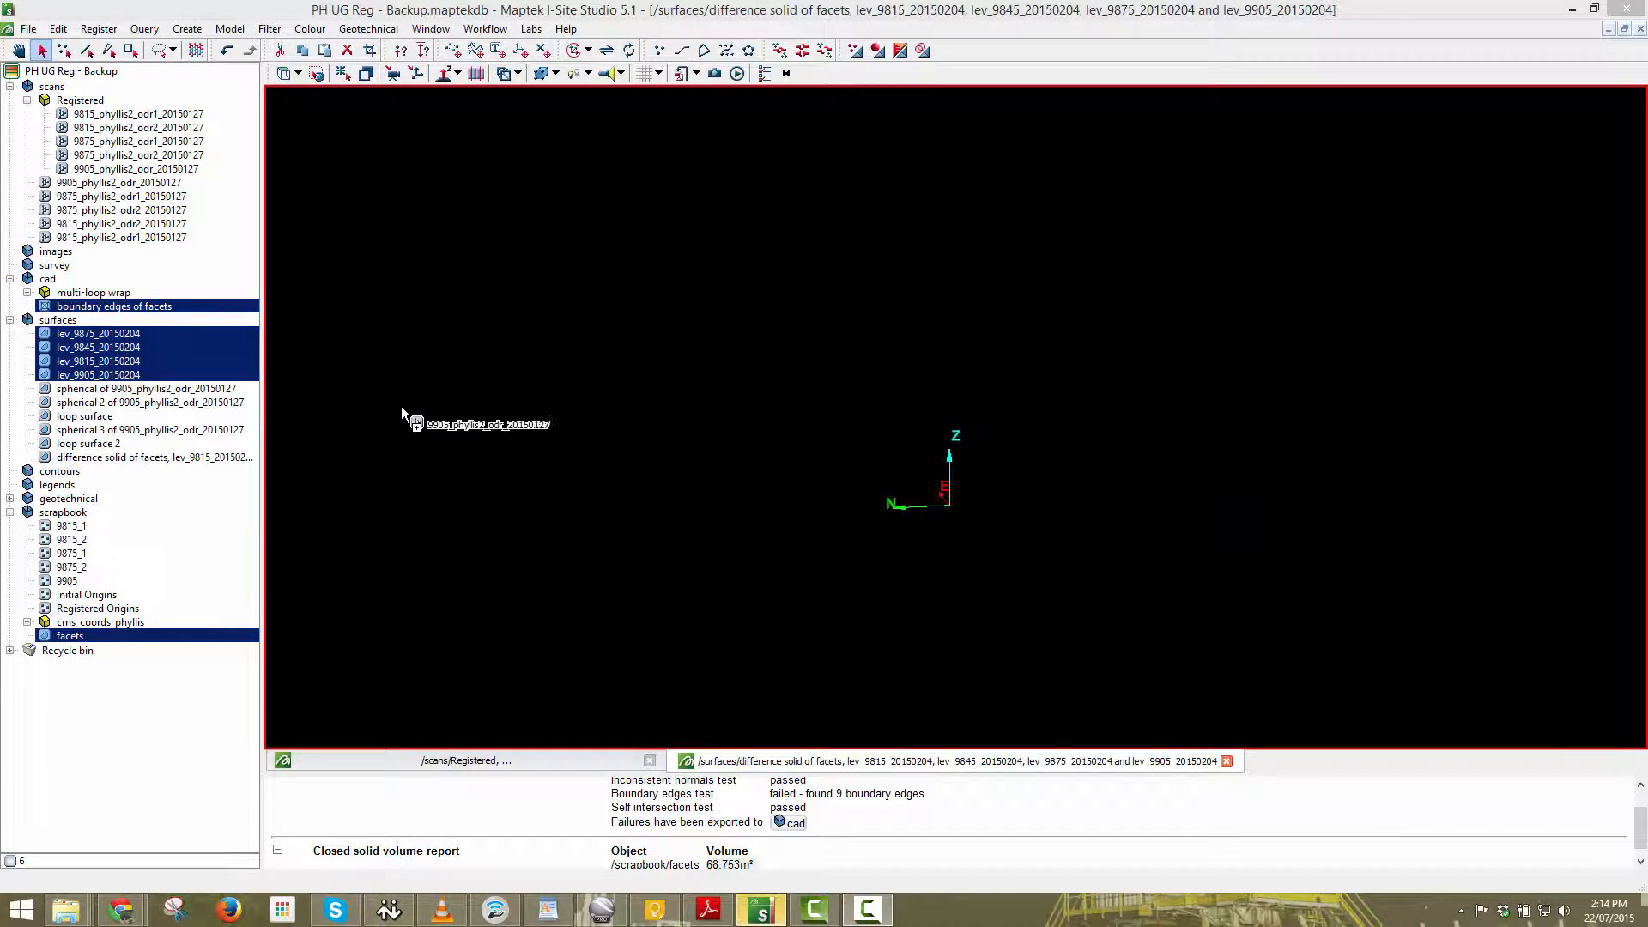
Try to display the new difference solid in the view and query its properties.
drag(185, 468, 944, 466)
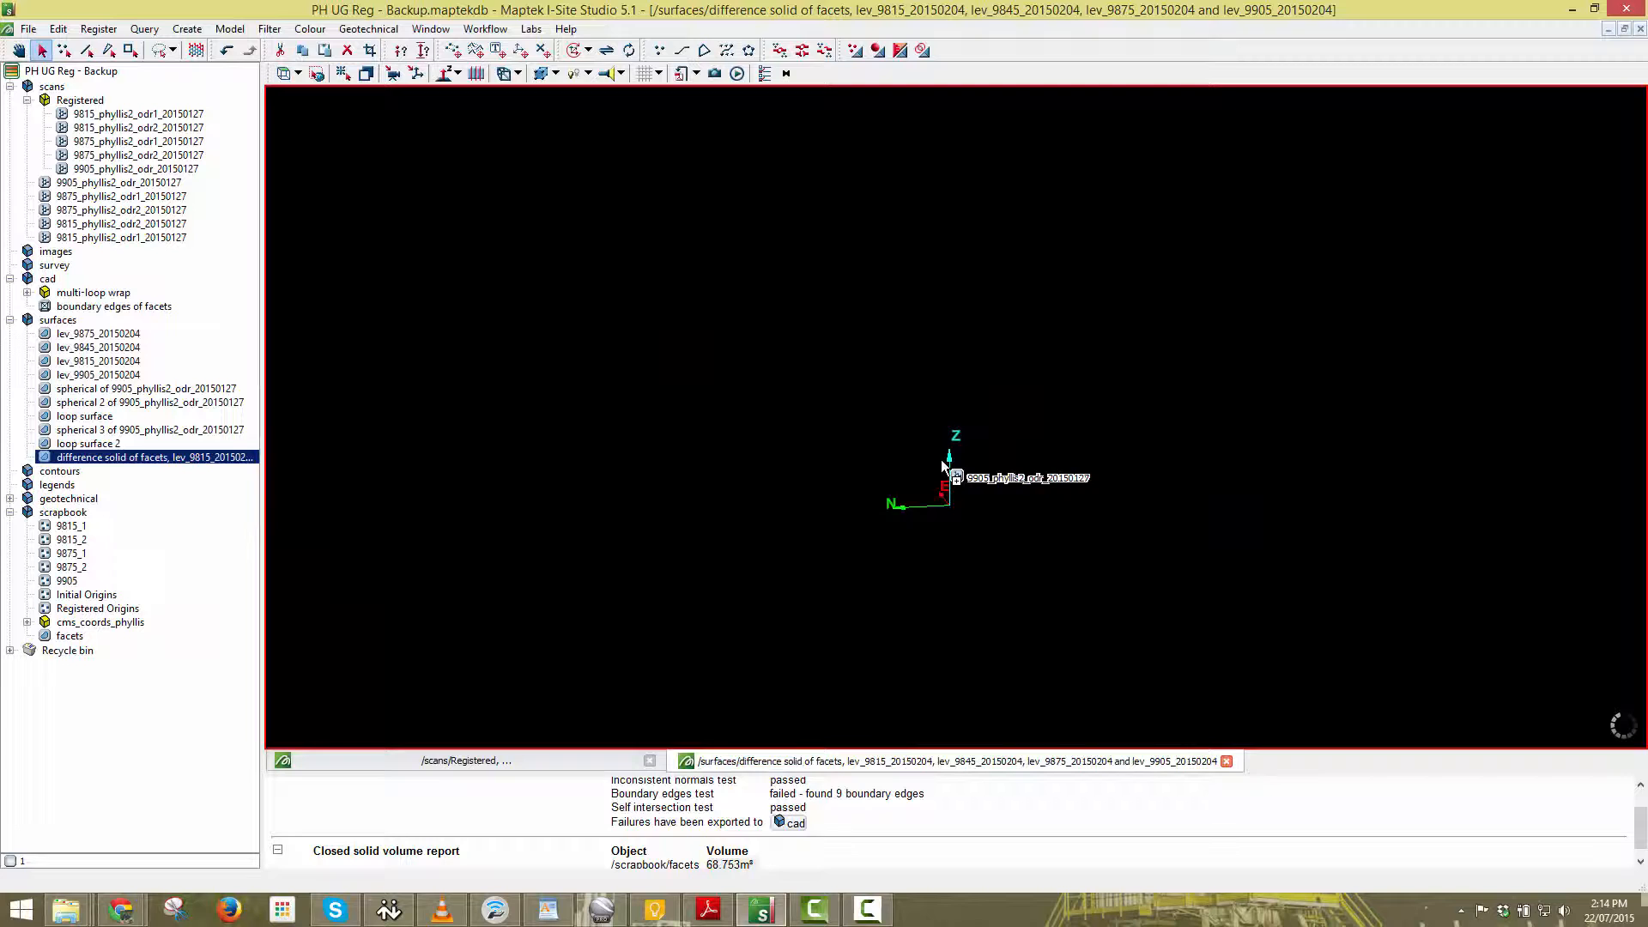
right_click(233, 462)
click(295, 629)
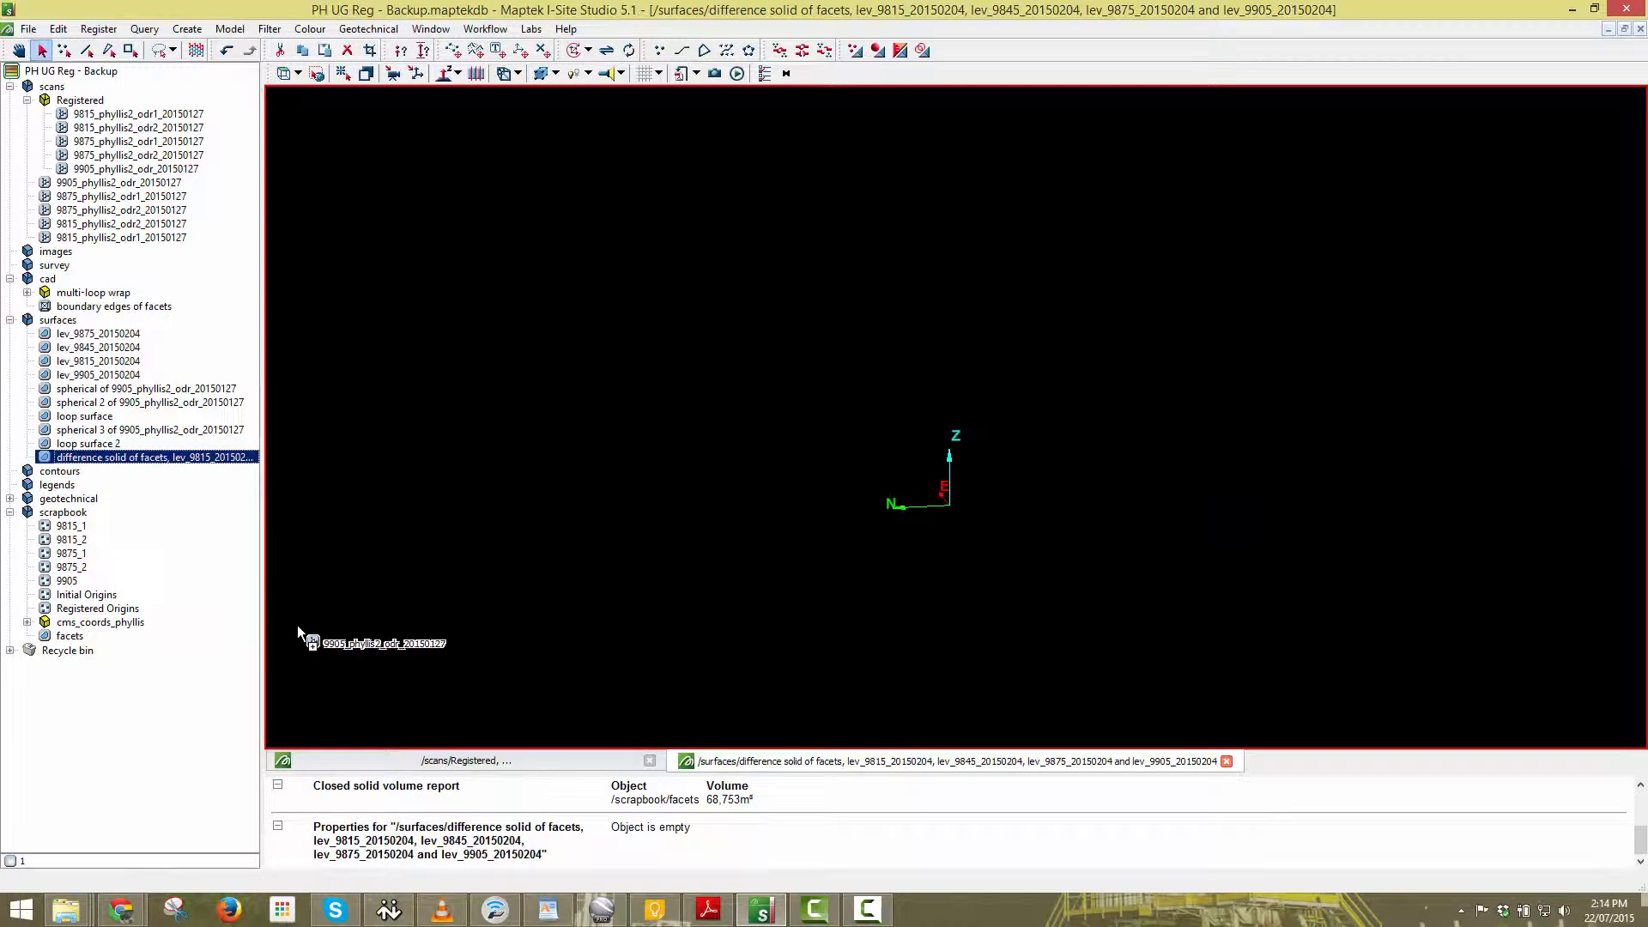
drag(276, 600, 625, 534)
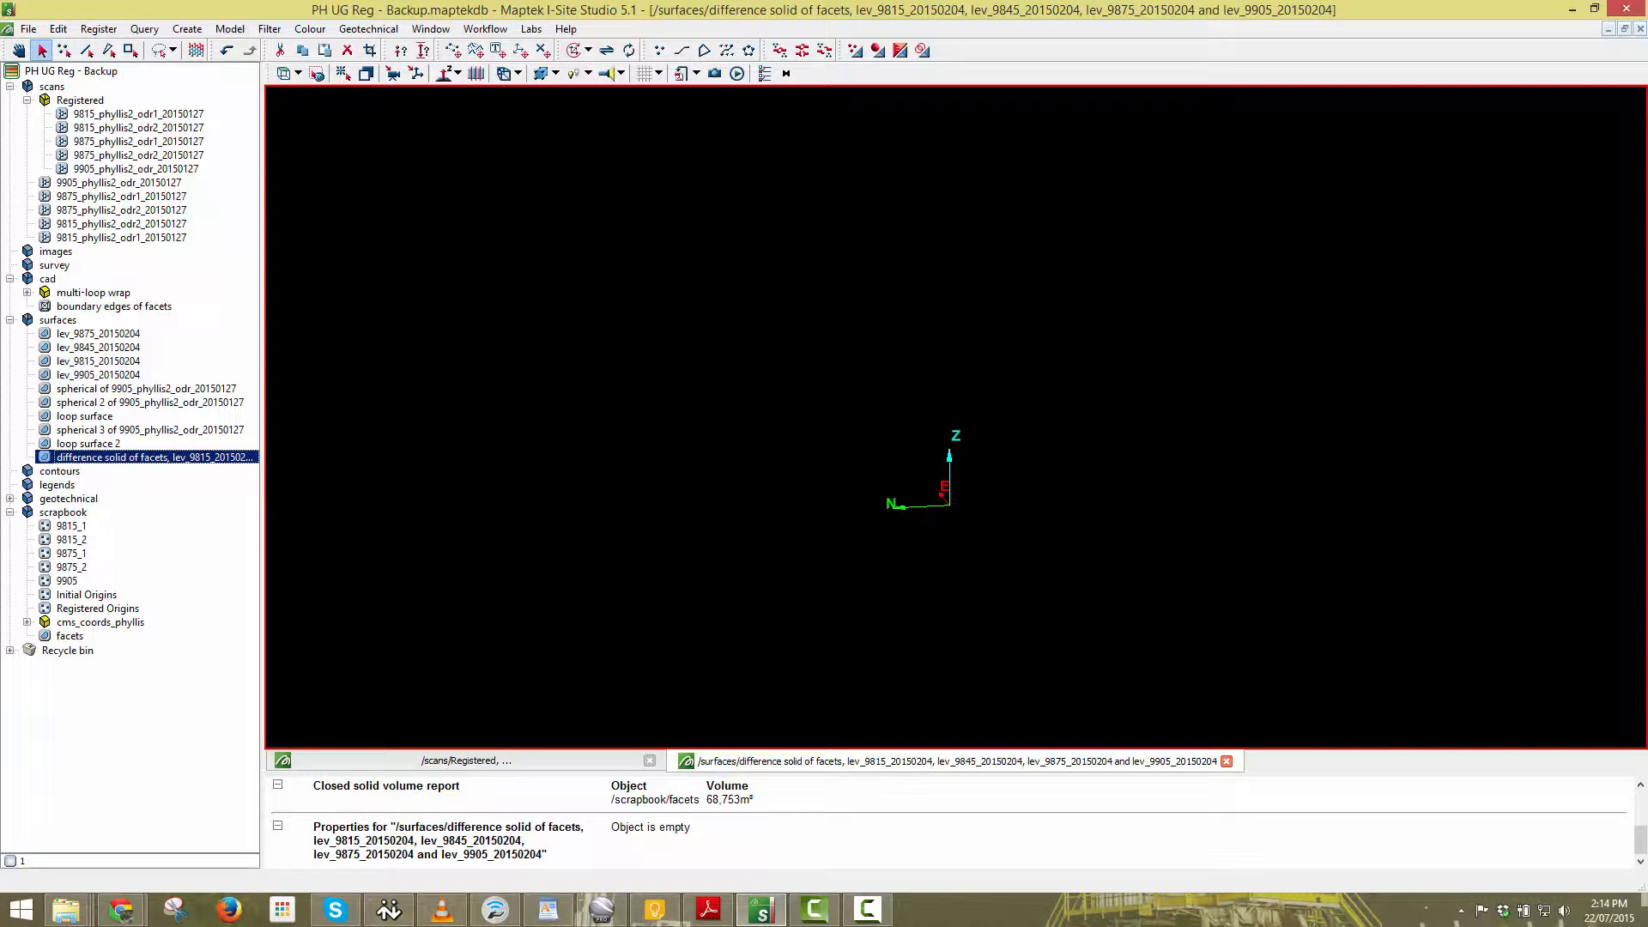